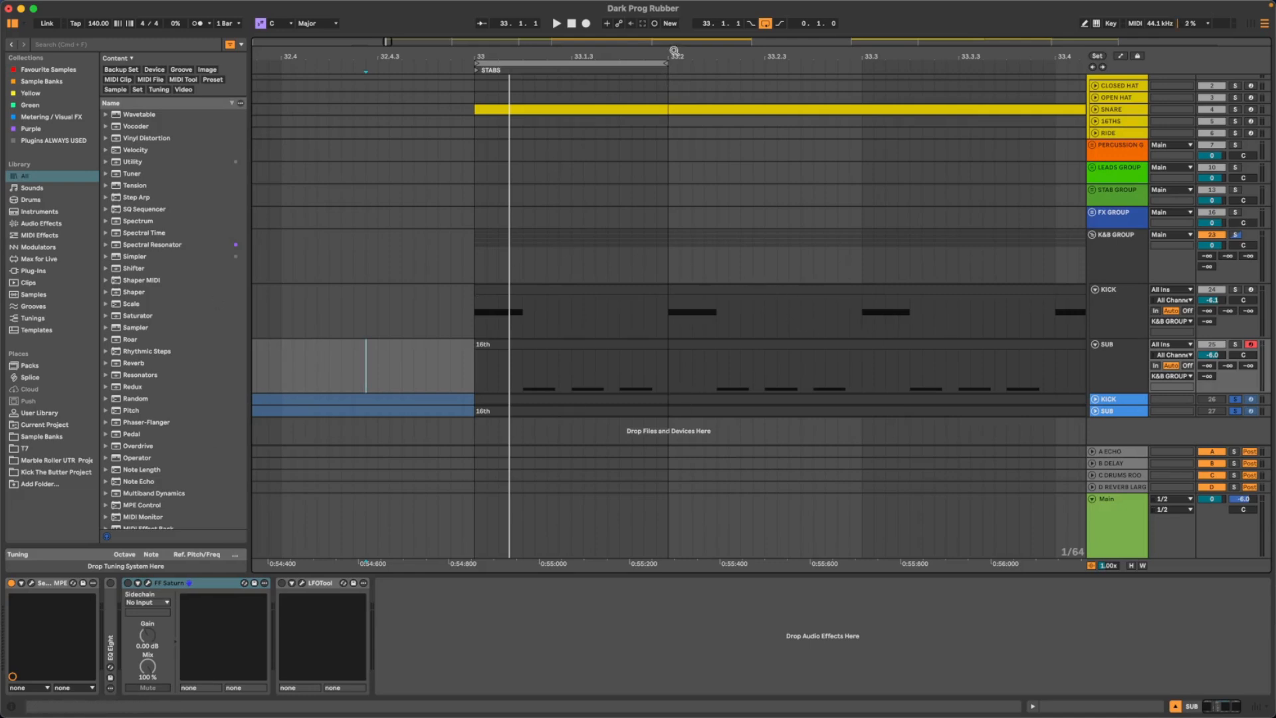
- Play the start of the STABS section and turn on the last device in the Main track's effect chain
left_click_drag(684, 52, 687, 8)
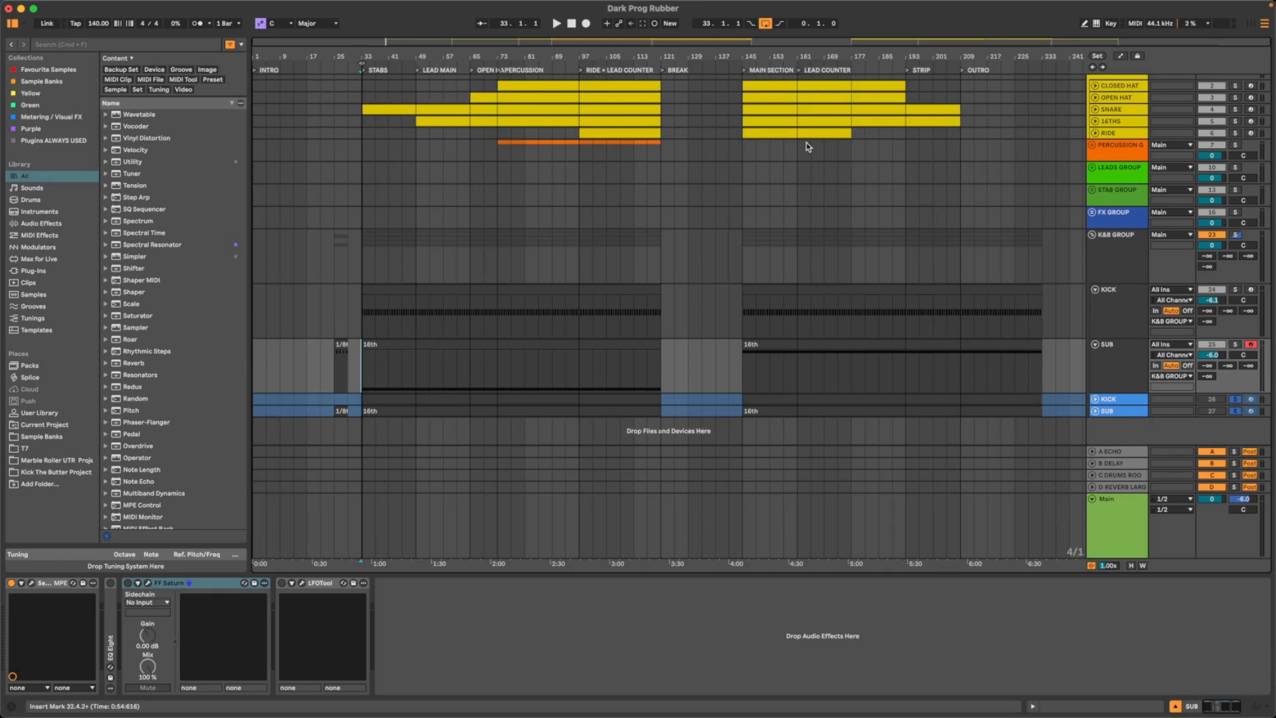
left_click_drag(358, 55, 357, 177)
left_click_drag(594, 56, 623, 56)
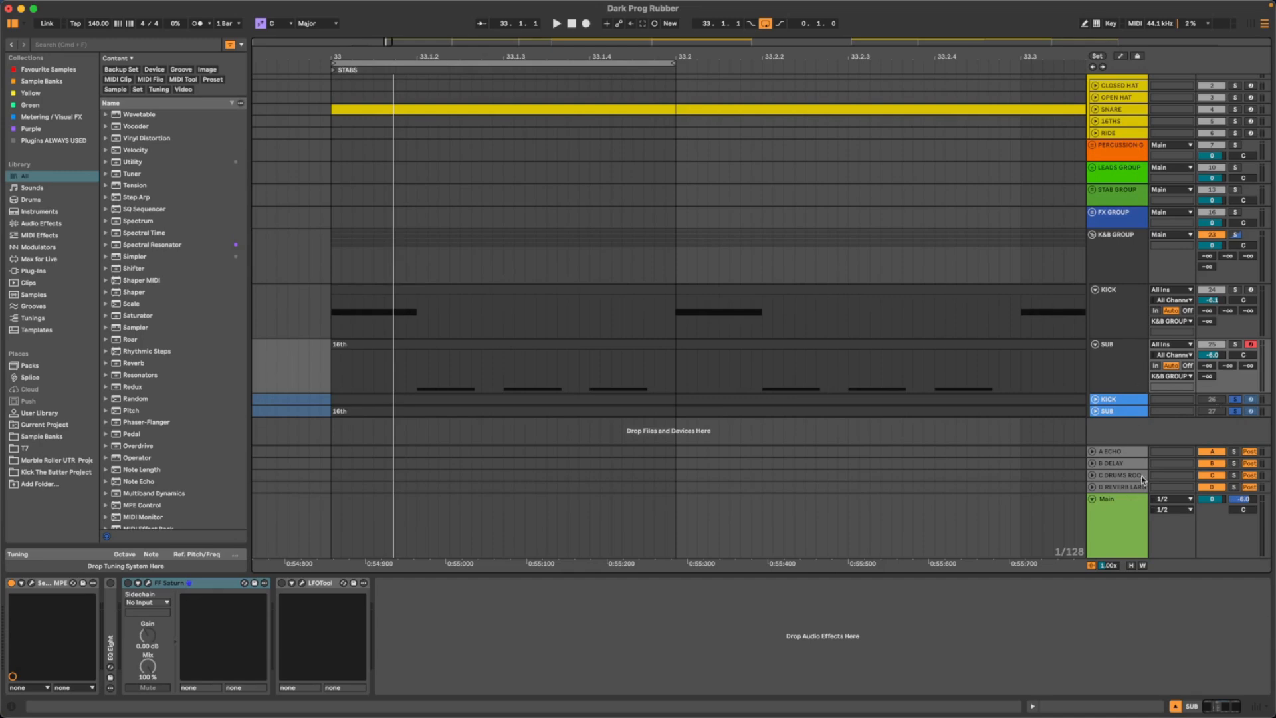
left_click(1117, 522)
key("space")
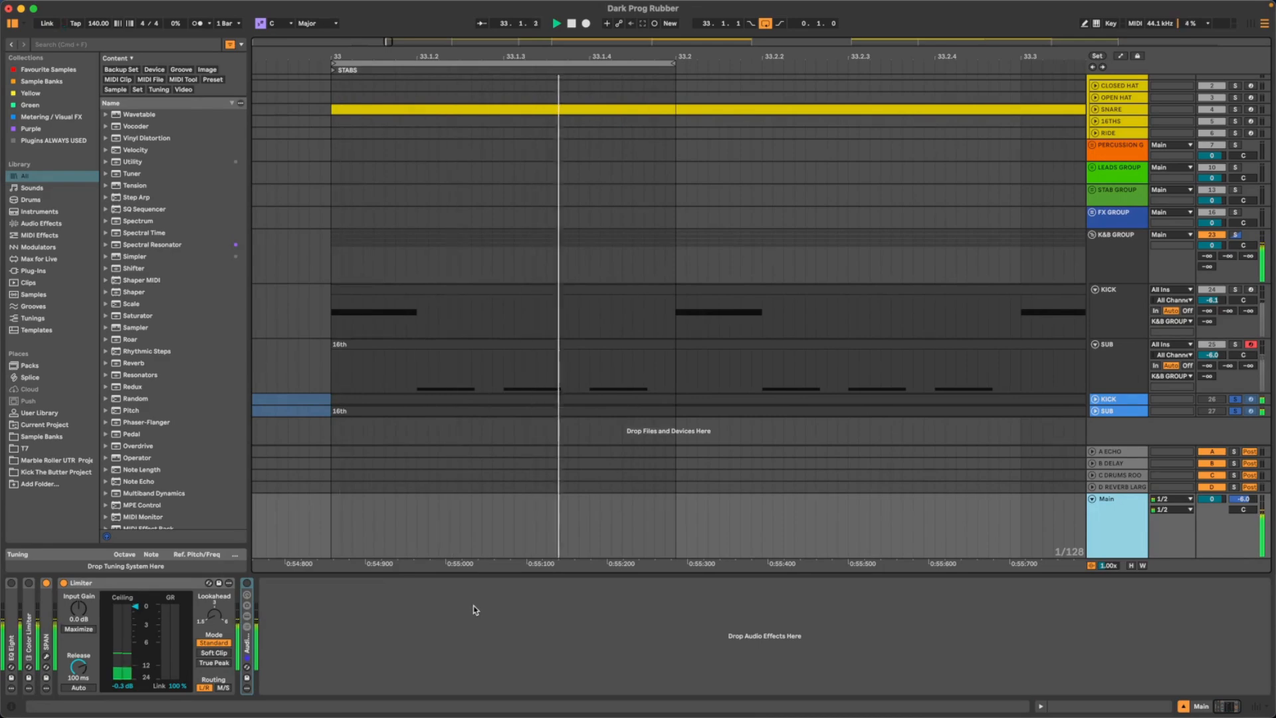
key("space")
left_click(246, 583)
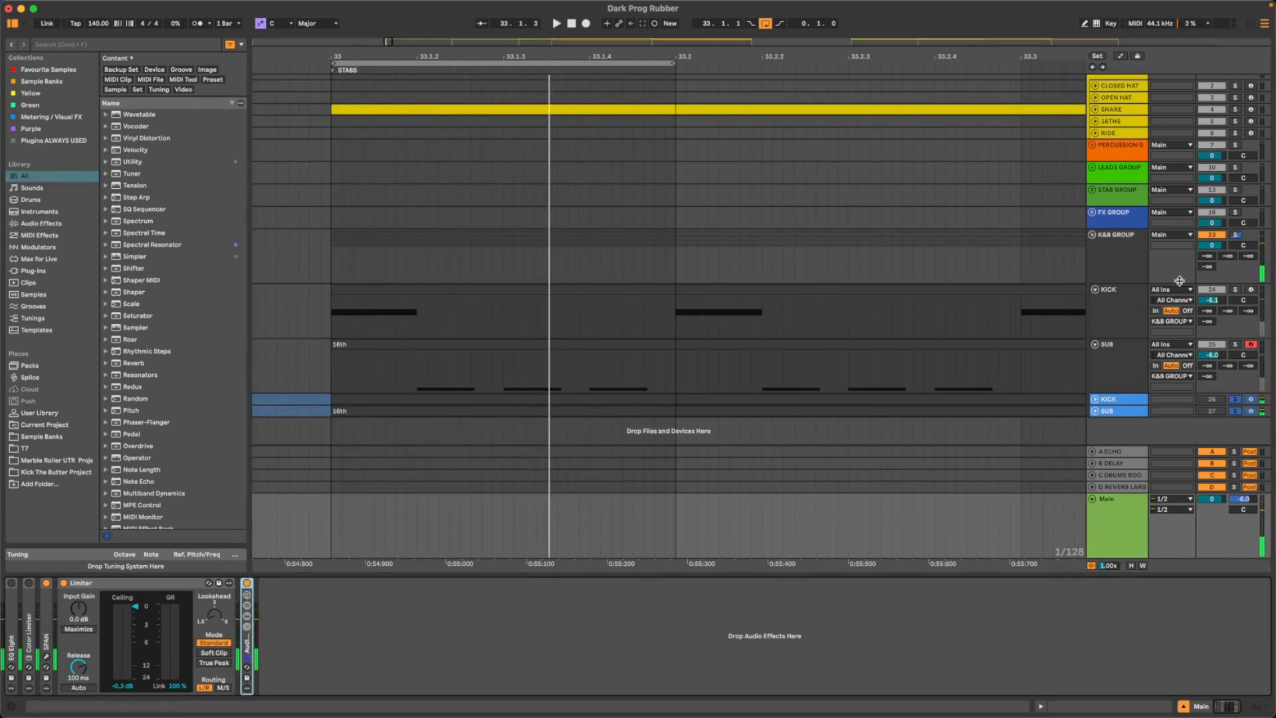
- Inspect the MIDI notes of the KICK clip that starts at the STABS marker, and close the note editor
left_click(1128, 318)
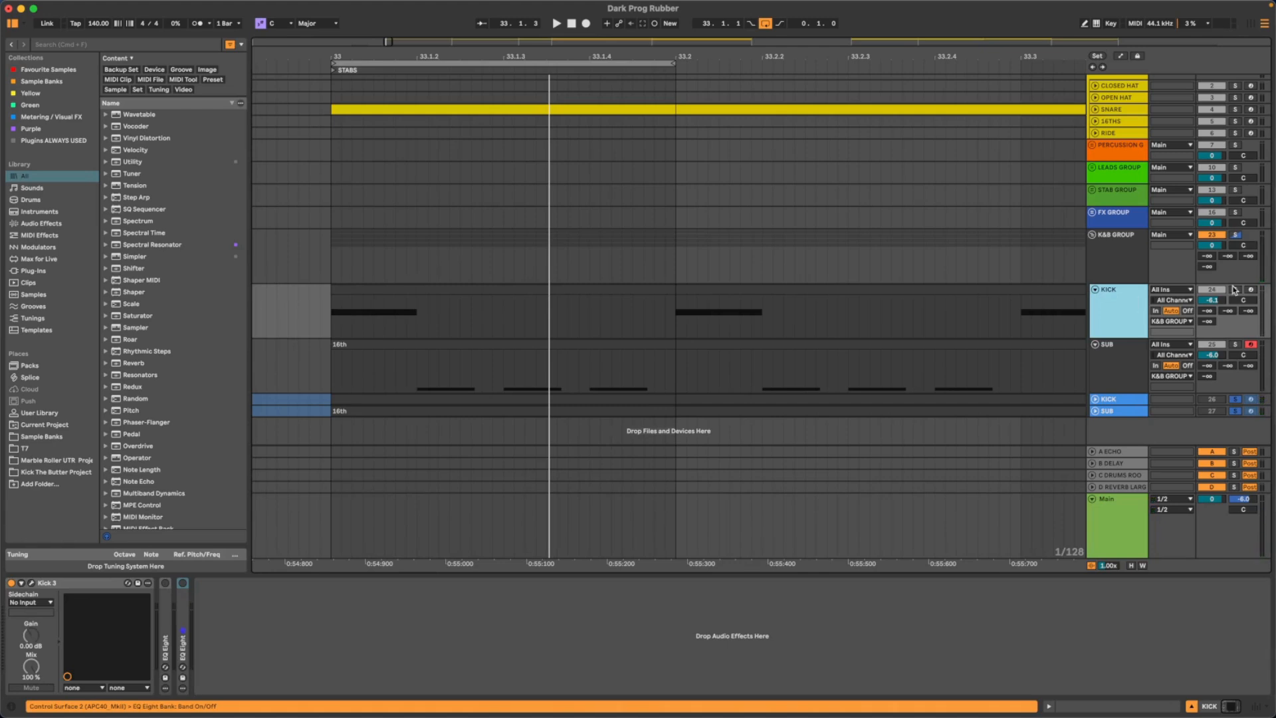
scroll(468, 291, "left", 2)
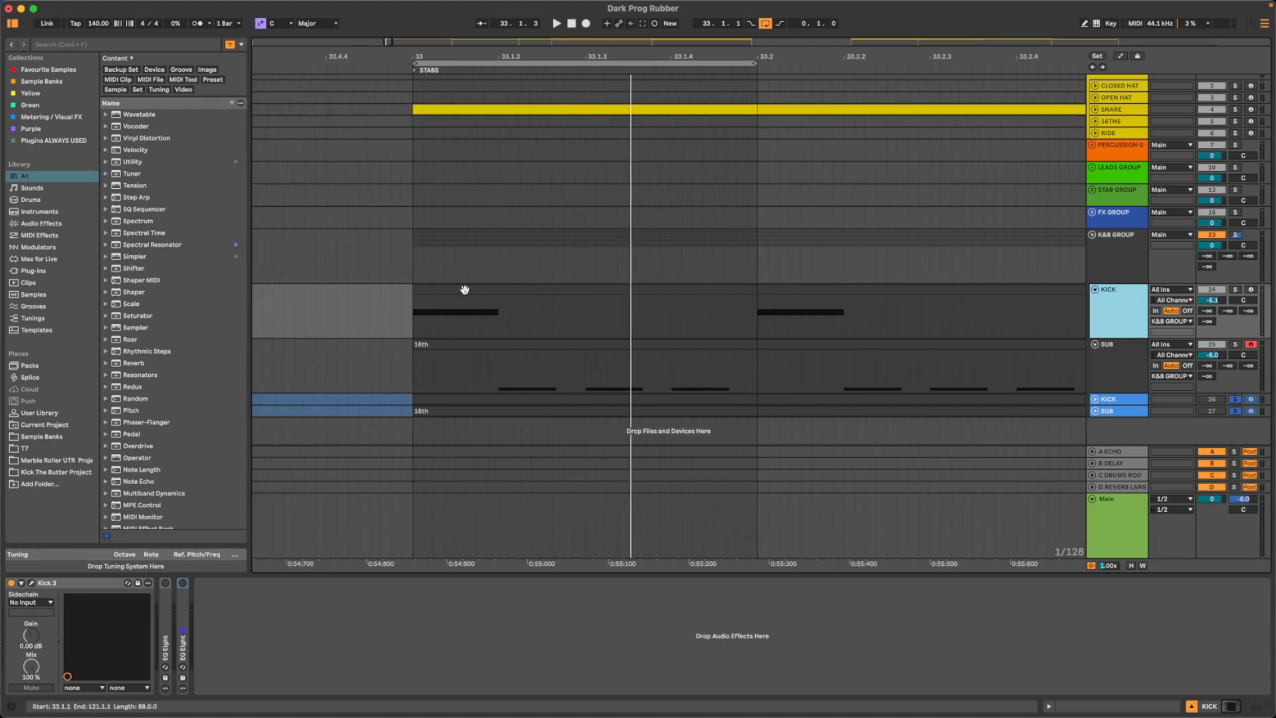
double_click(465, 290)
key("z")
left_click_drag(149, 476, 176, 467)
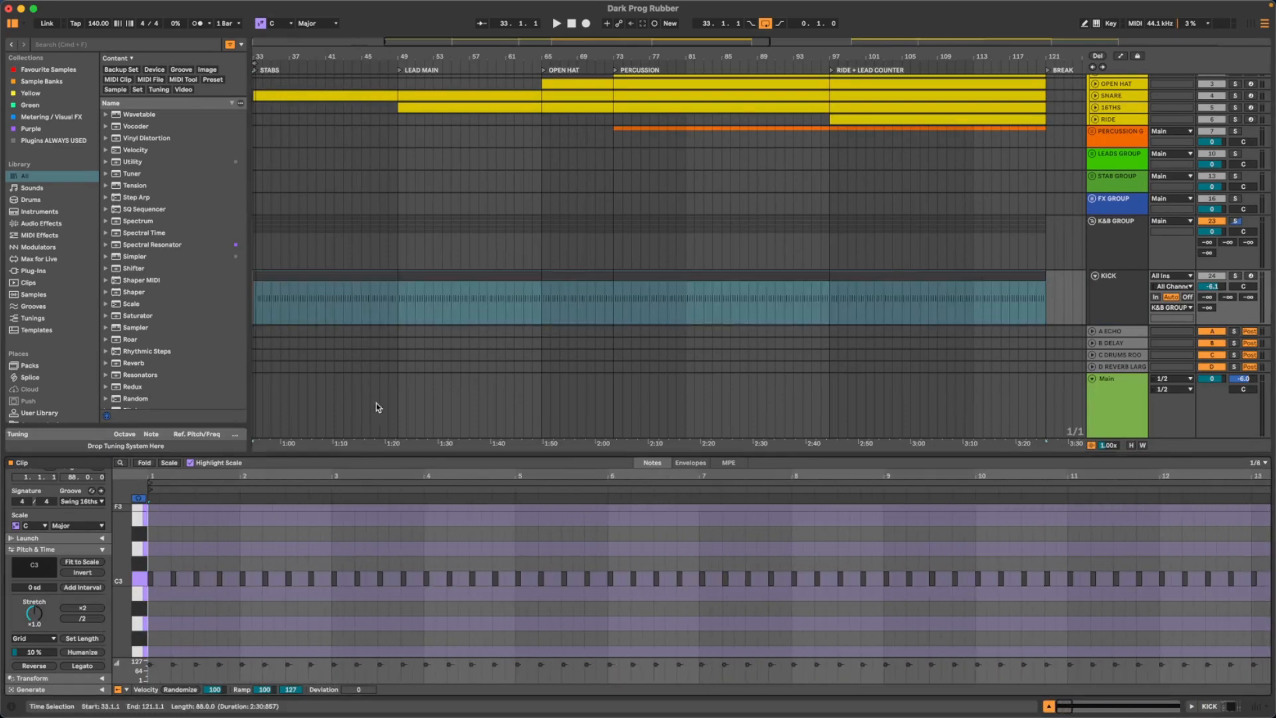
left_click(1048, 706)
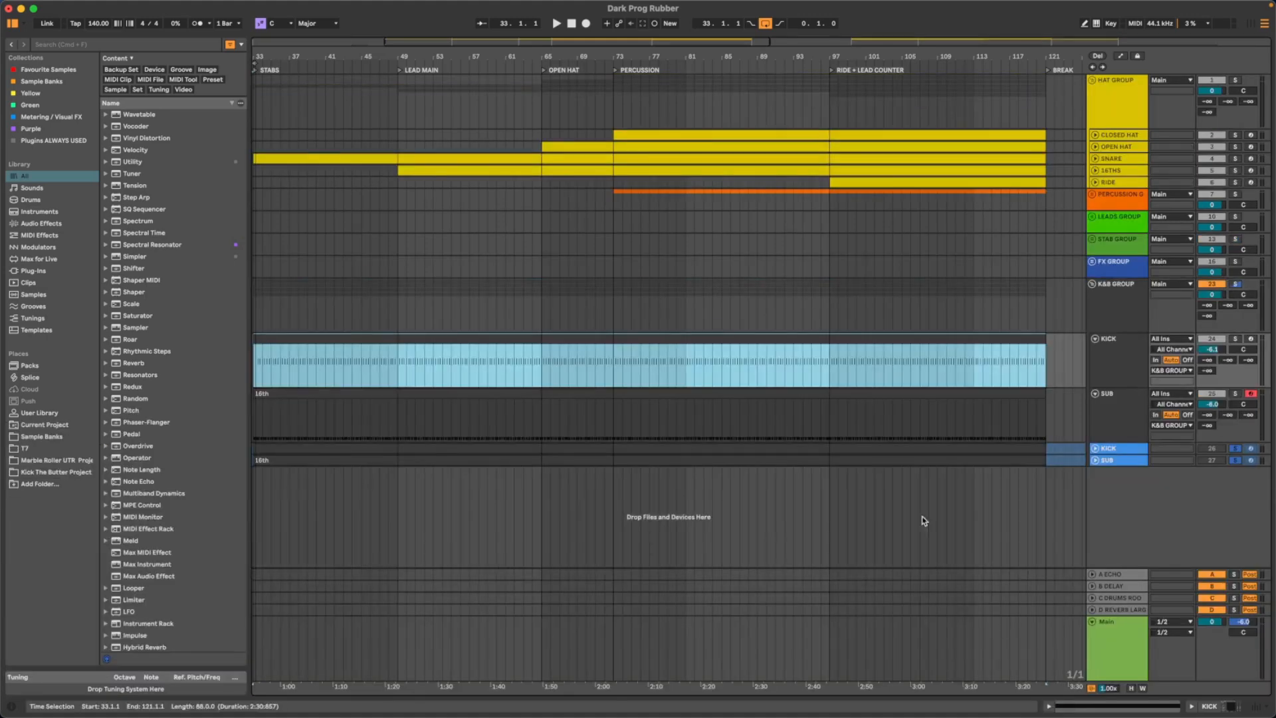
- Unsolo the blue KICK and SUB tracks and solo the KICK track inside the K&B GROUP
scroll(778, 397, "left", 2)
scroll(777, 397, "left", 3)
left_click_drag(539, 54, 542, 253)
scroll(666, 105, "right", 1)
left_click_drag(635, 53, 635, 84)
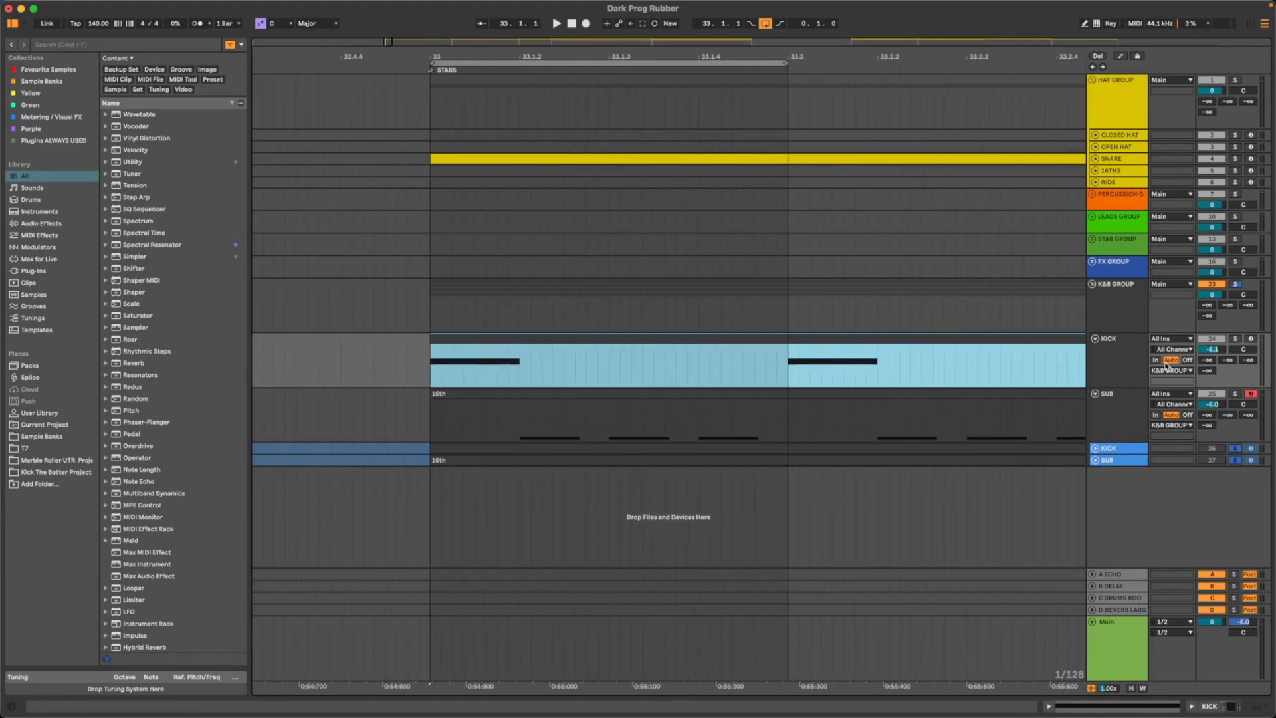
left_click(1237, 459)
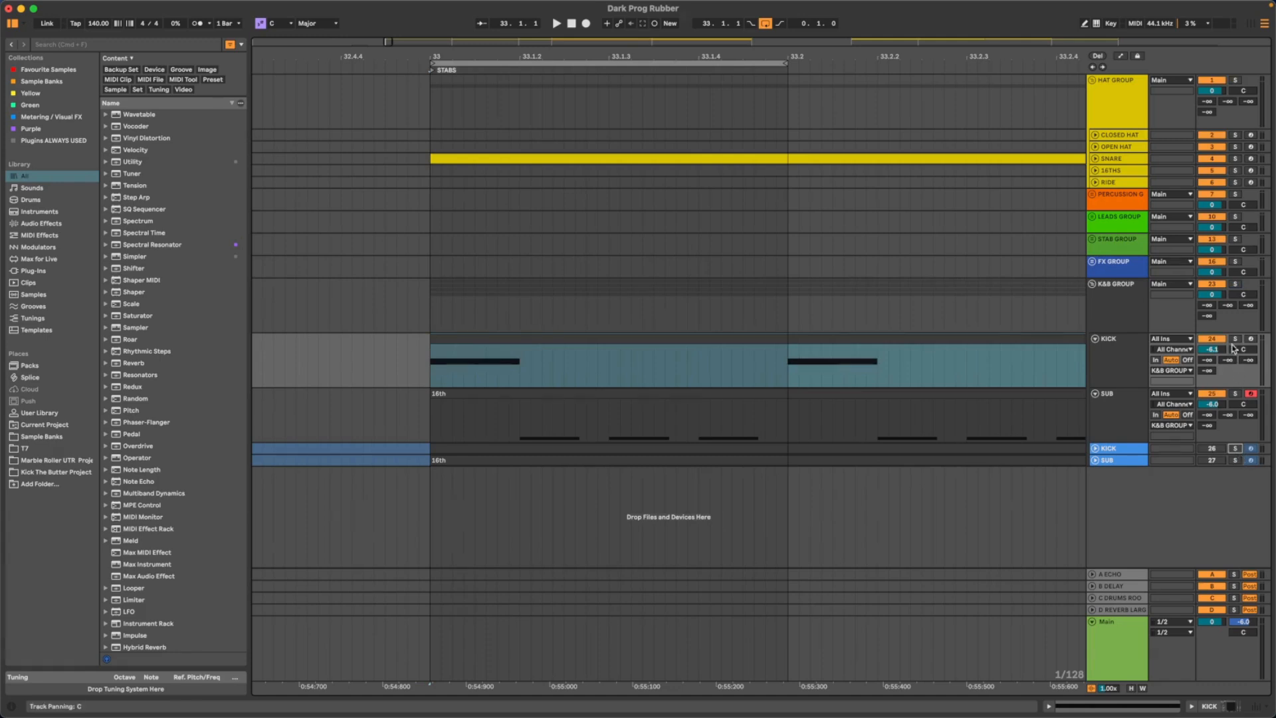
left_click(1134, 360)
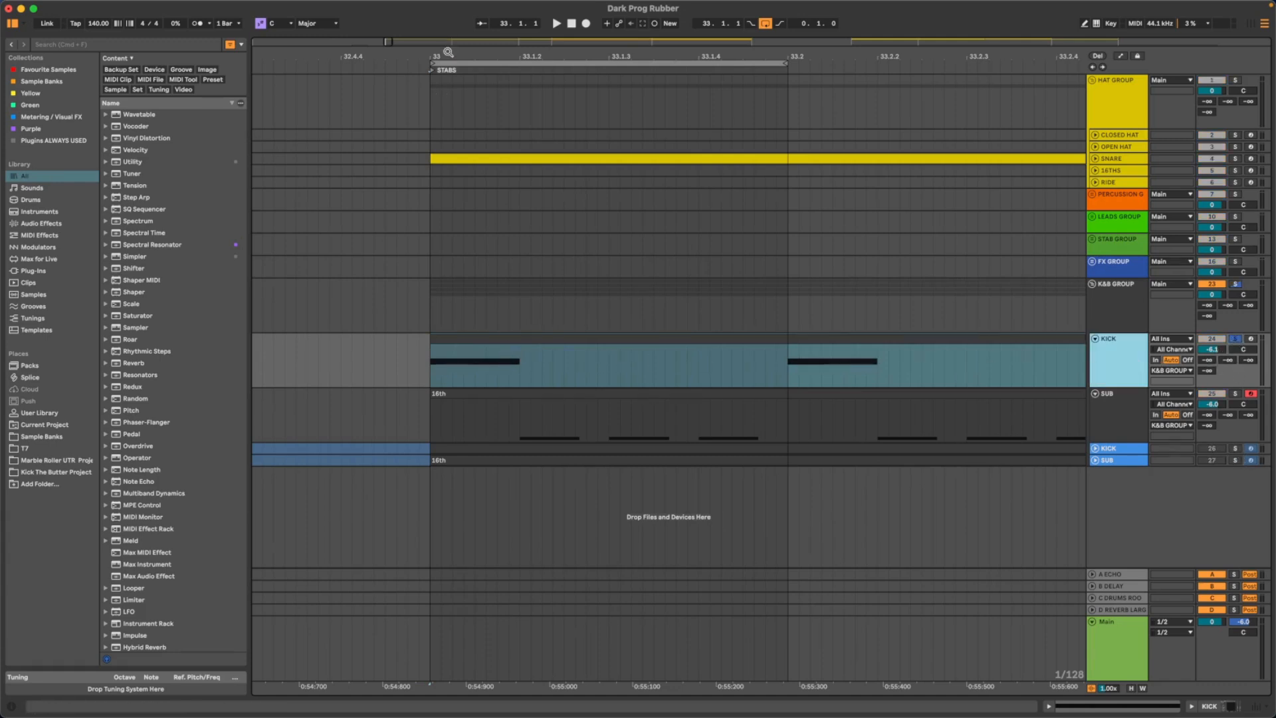
- Open the Kick 3 instrument on the KICK track and play the loop to hear the unshaped kick
left_click_drag(450, 54, 451, 79)
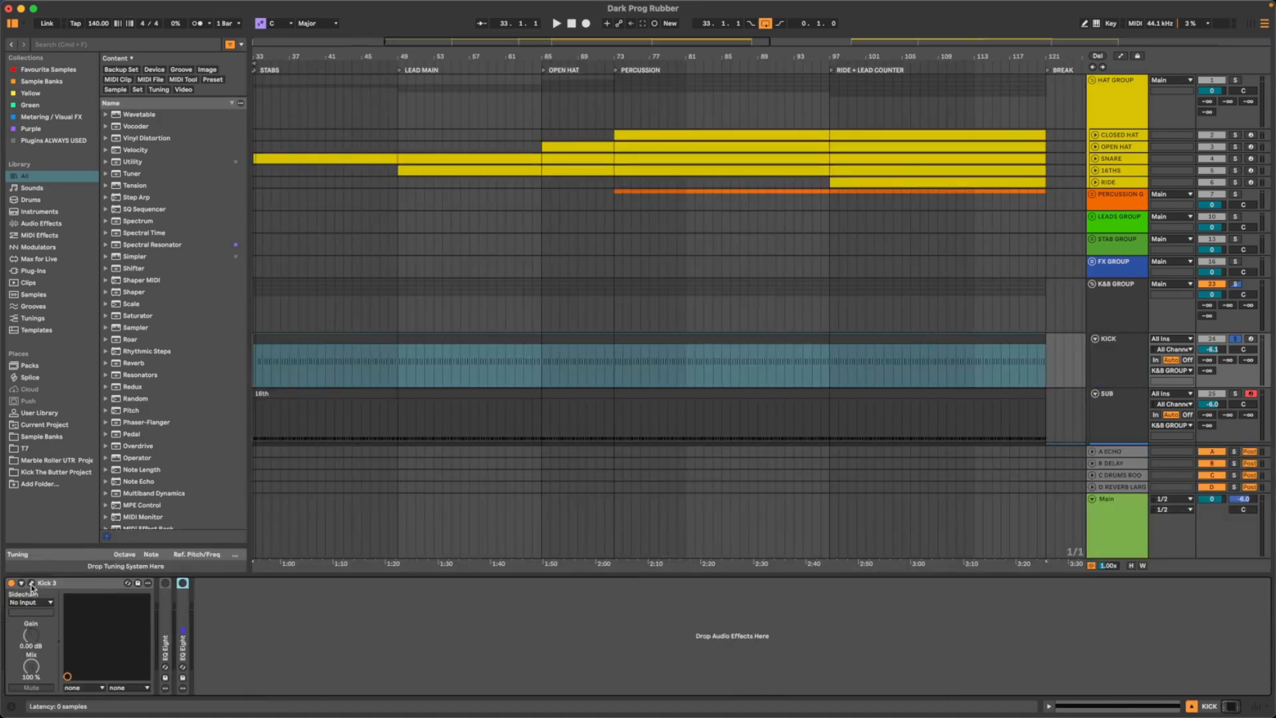
left_click_drag(596, 163, 525, 161)
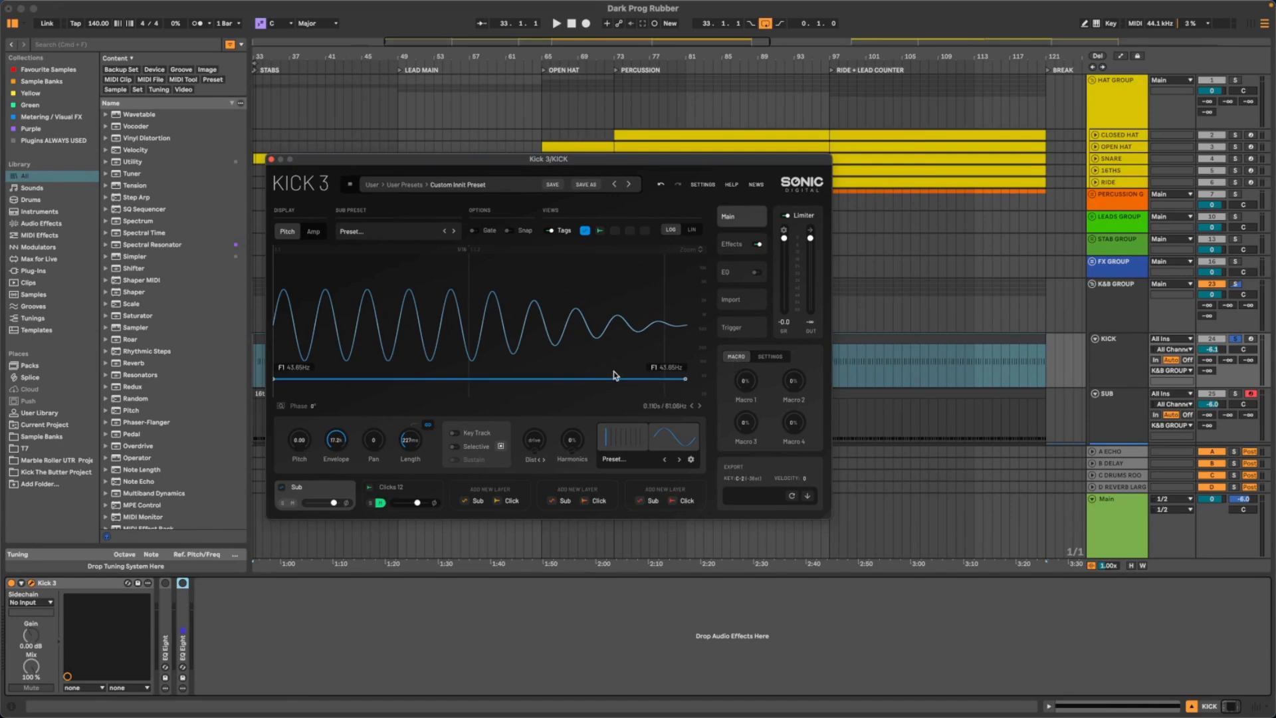
key("space")
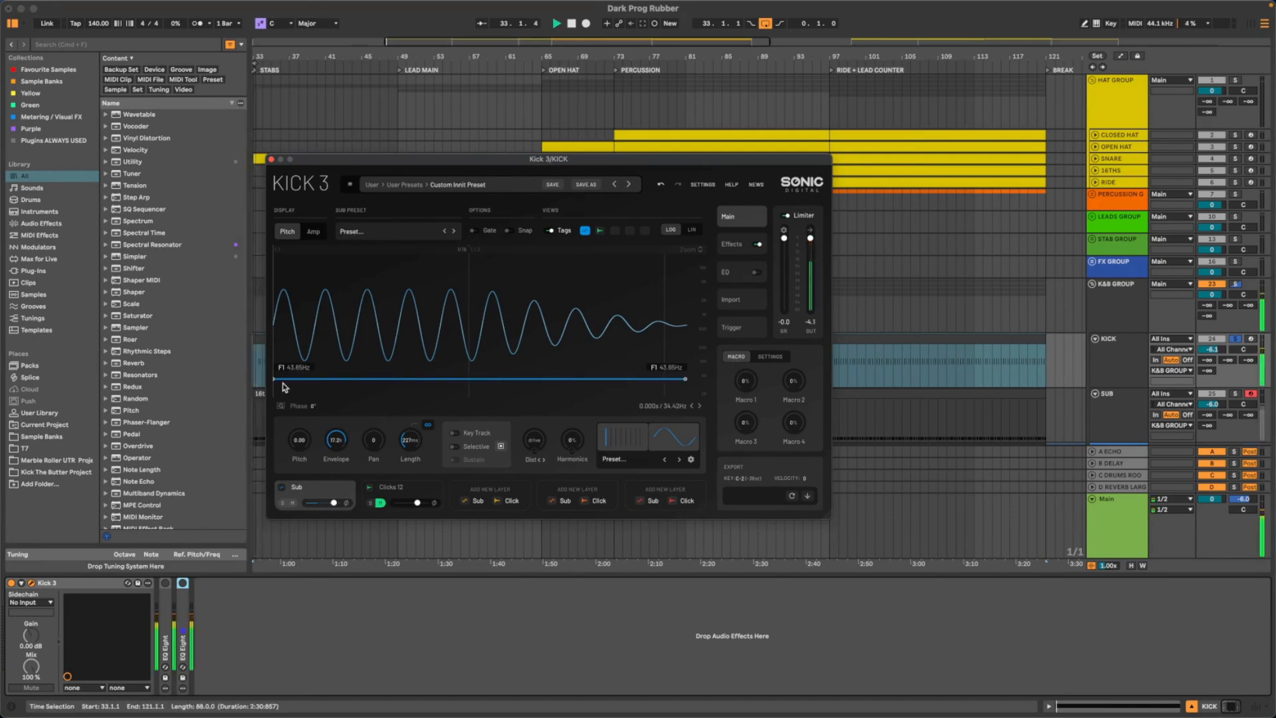
key("space")
left_click_drag(393, 157, 477, 156)
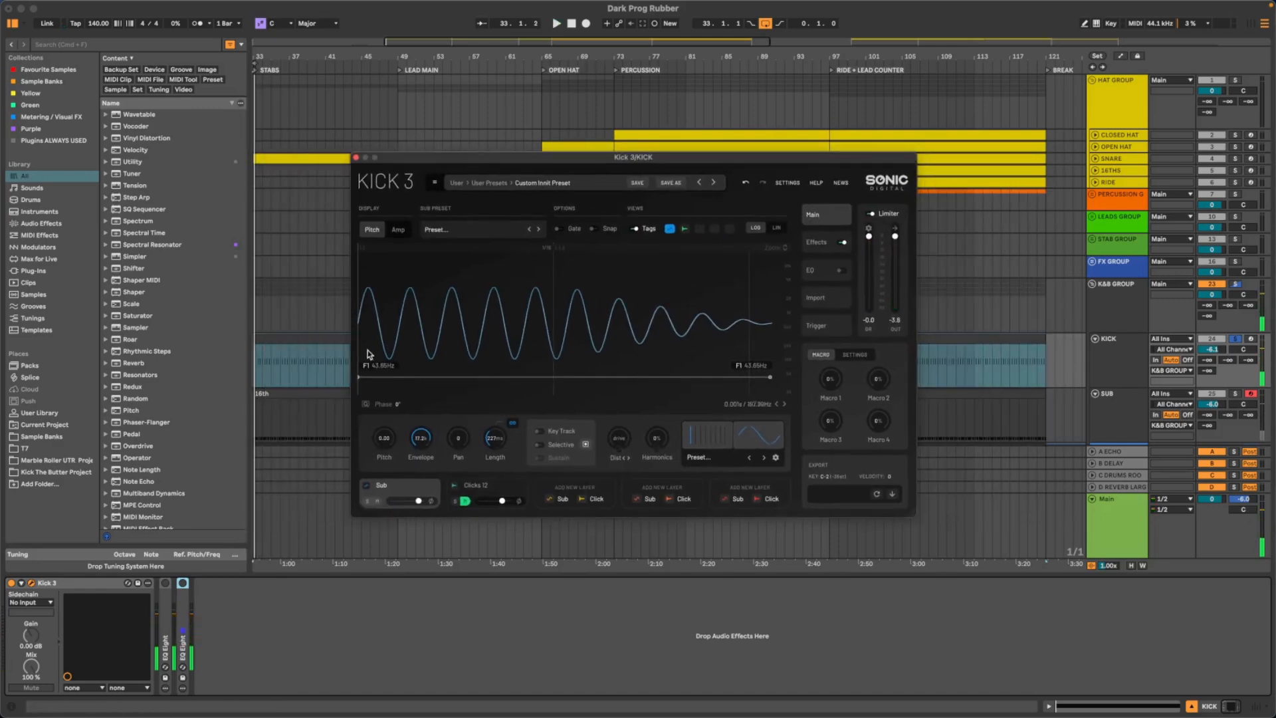
left_click_drag(554, 158, 493, 145)
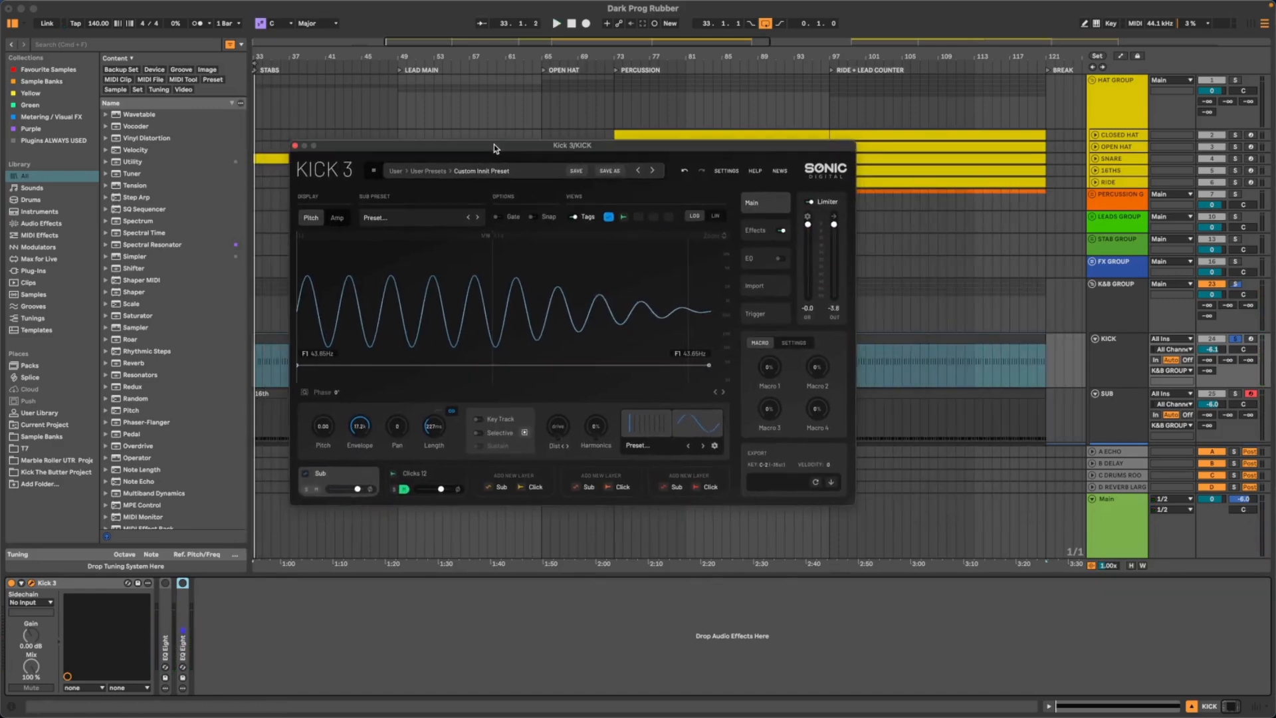
- View the sub layer's amp envelope in Kick 3 and return to its pitch envelope
left_click(334, 217)
left_click(311, 217)
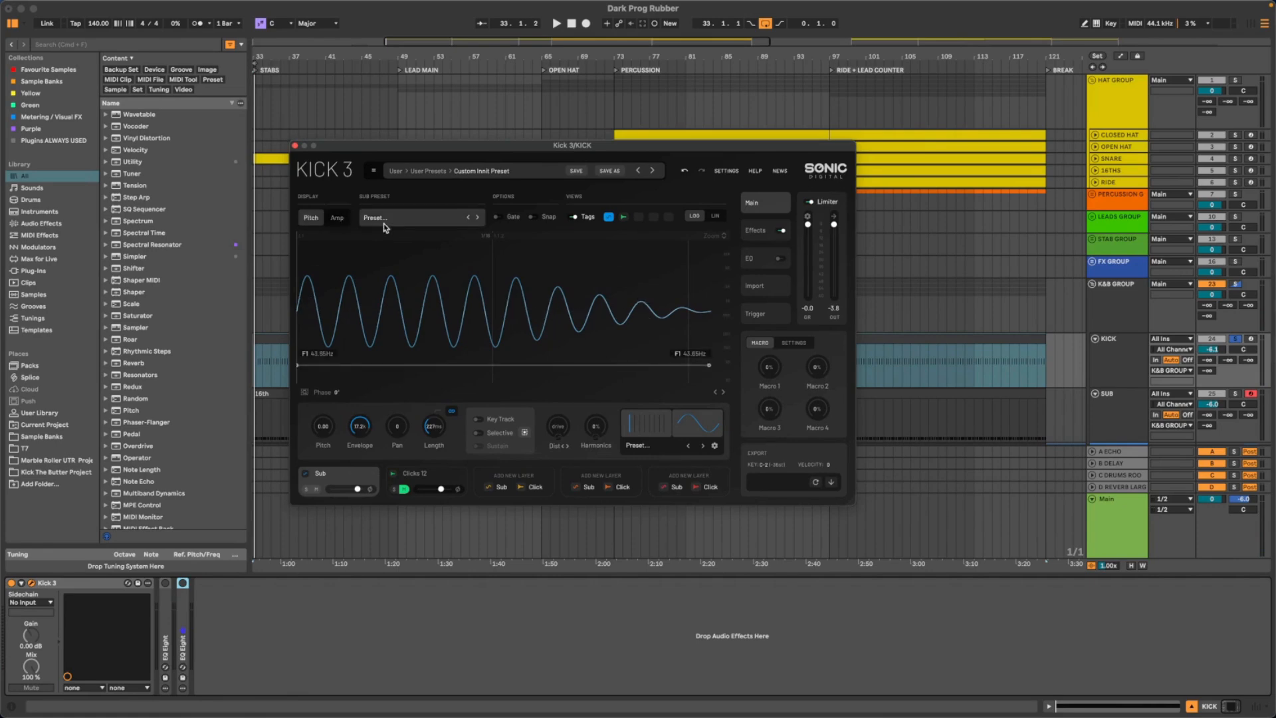
left_click_drag(359, 149, 393, 148)
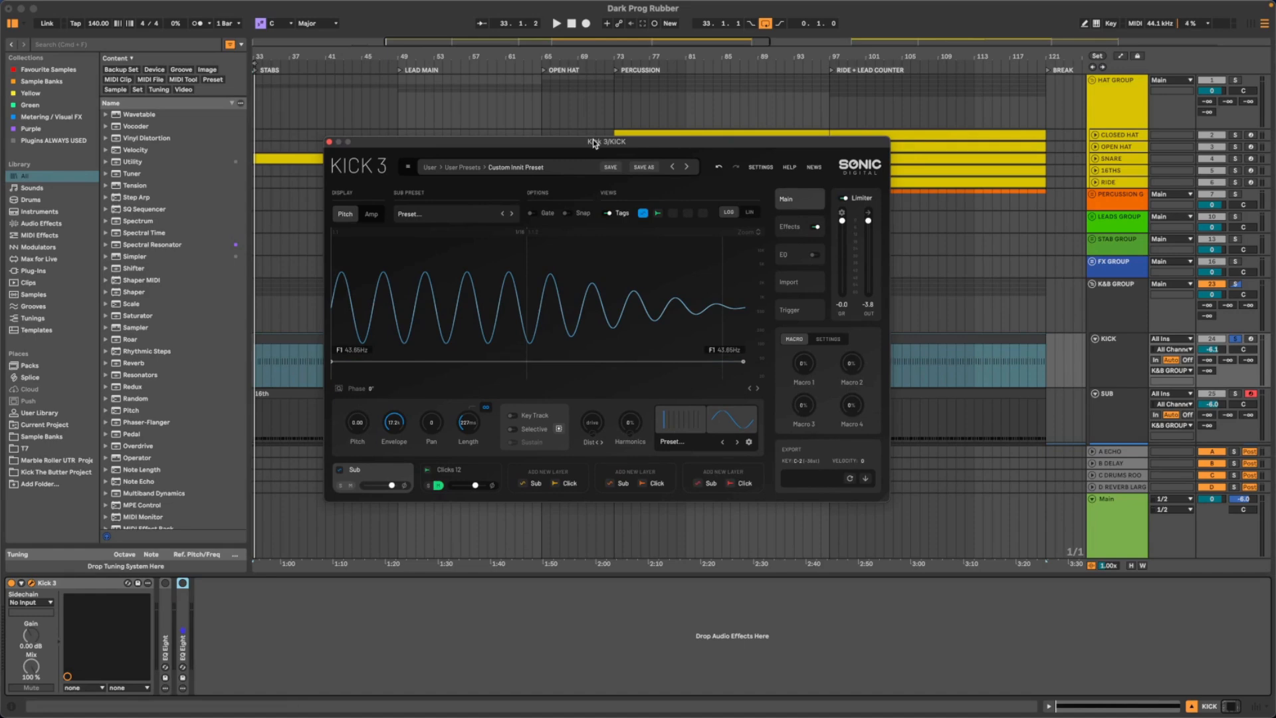
left_click_drag(593, 143, 634, 137)
left_click_drag(260, 56, 275, 286)
left_click_drag(416, 136, 436, 127)
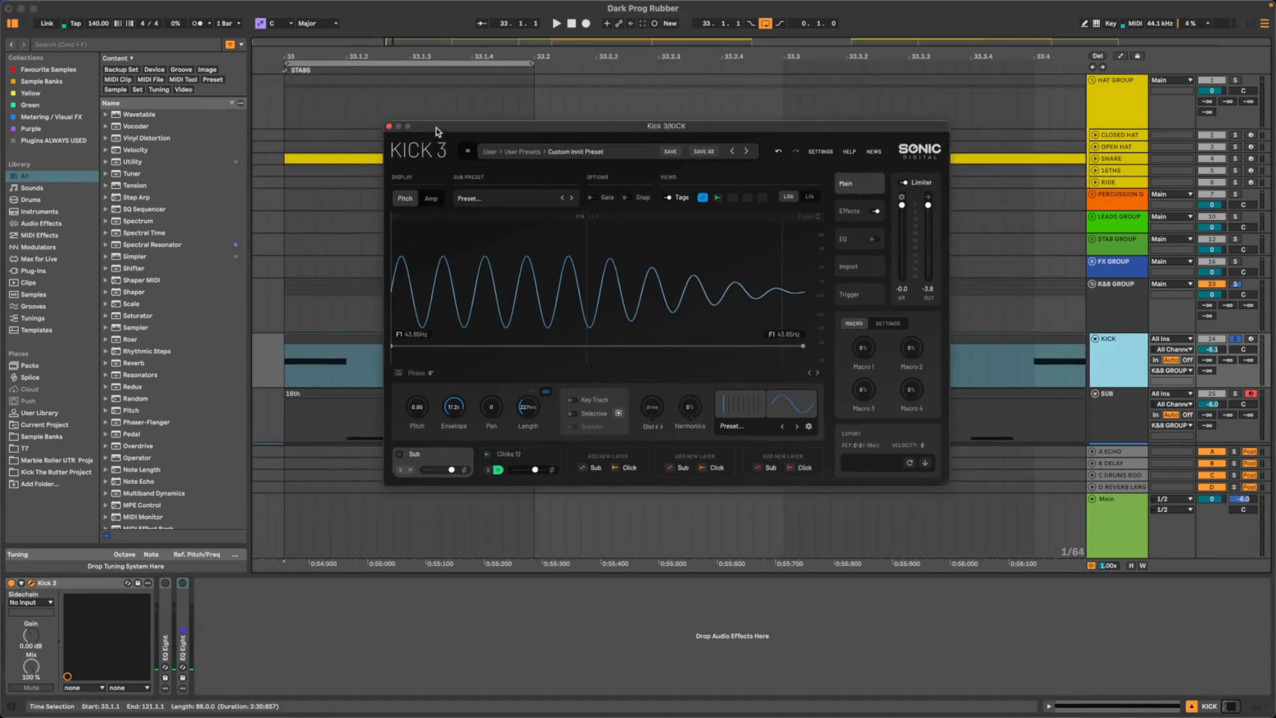
- Raise the starting node of the sub's pitch envelope to D#6, about 1.25 kHz
key("space")
left_click_drag(393, 345, 396, 282)
scroll(396, 282, "up", 5)
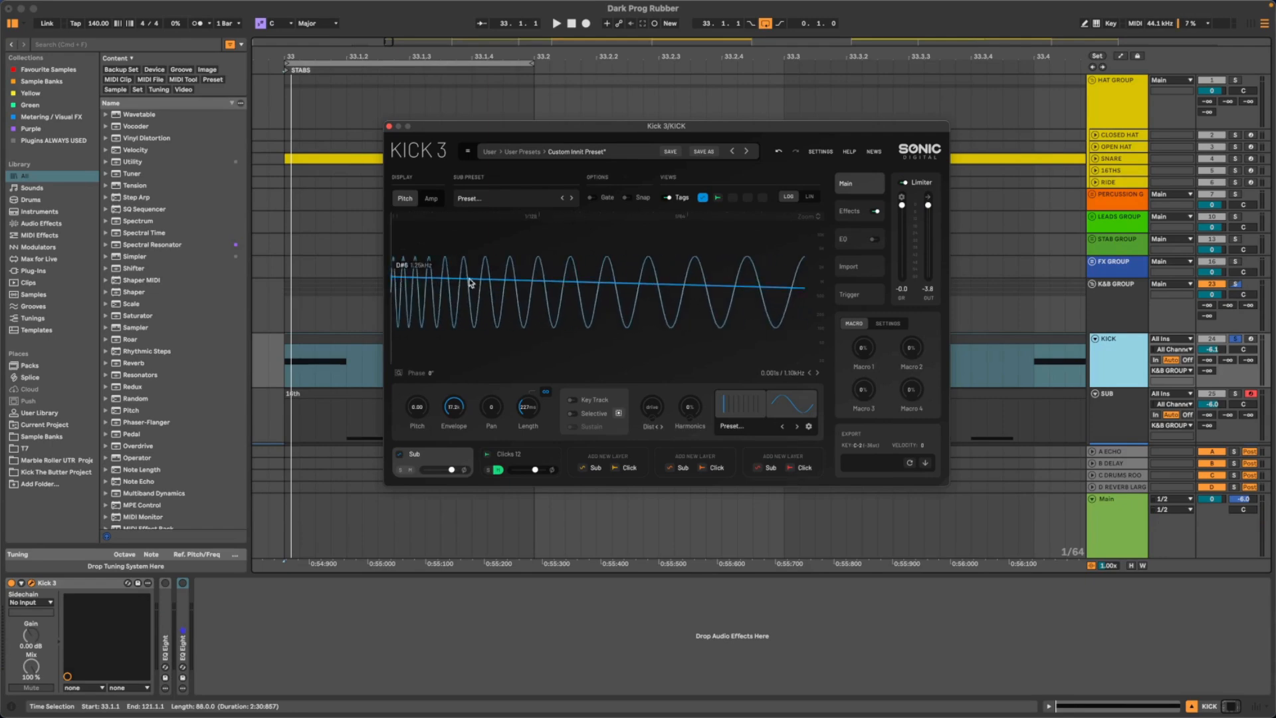
- Add a pitch envelope node just after the start and raise it to A6, about 1.78 kHz, while the kick plays
left_click(513, 284)
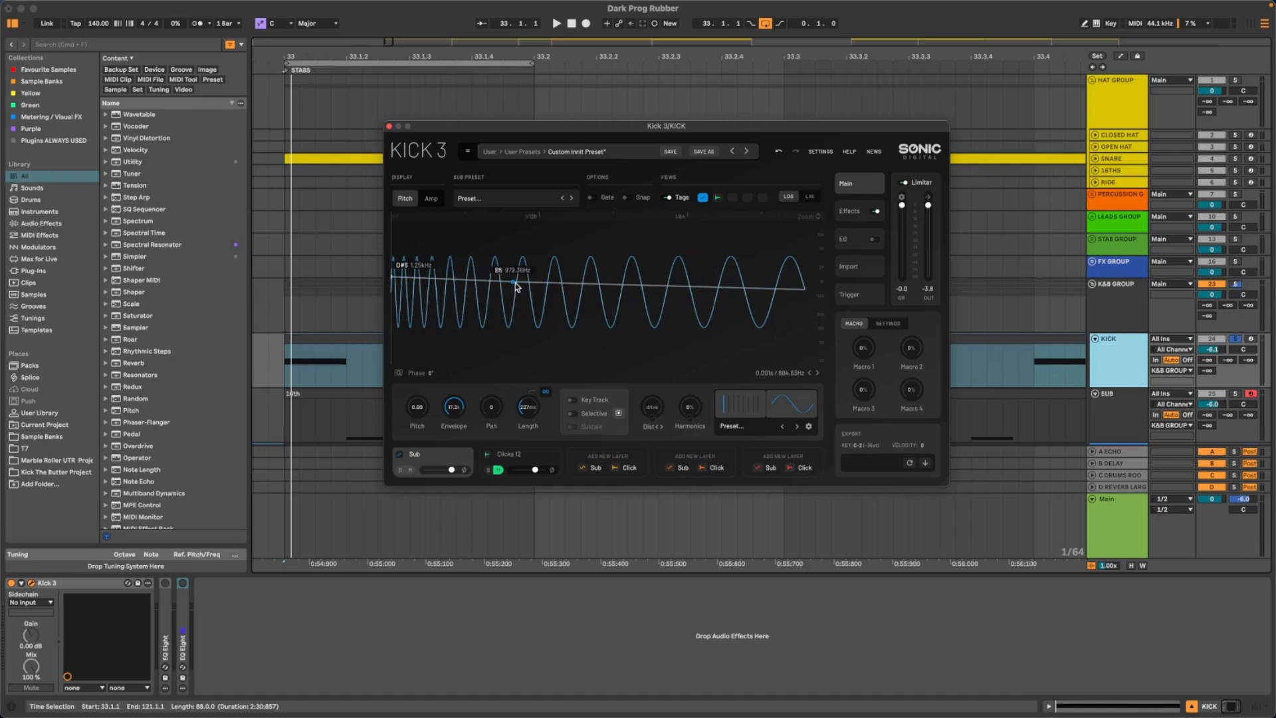
left_click_drag(513, 284, 486, 284)
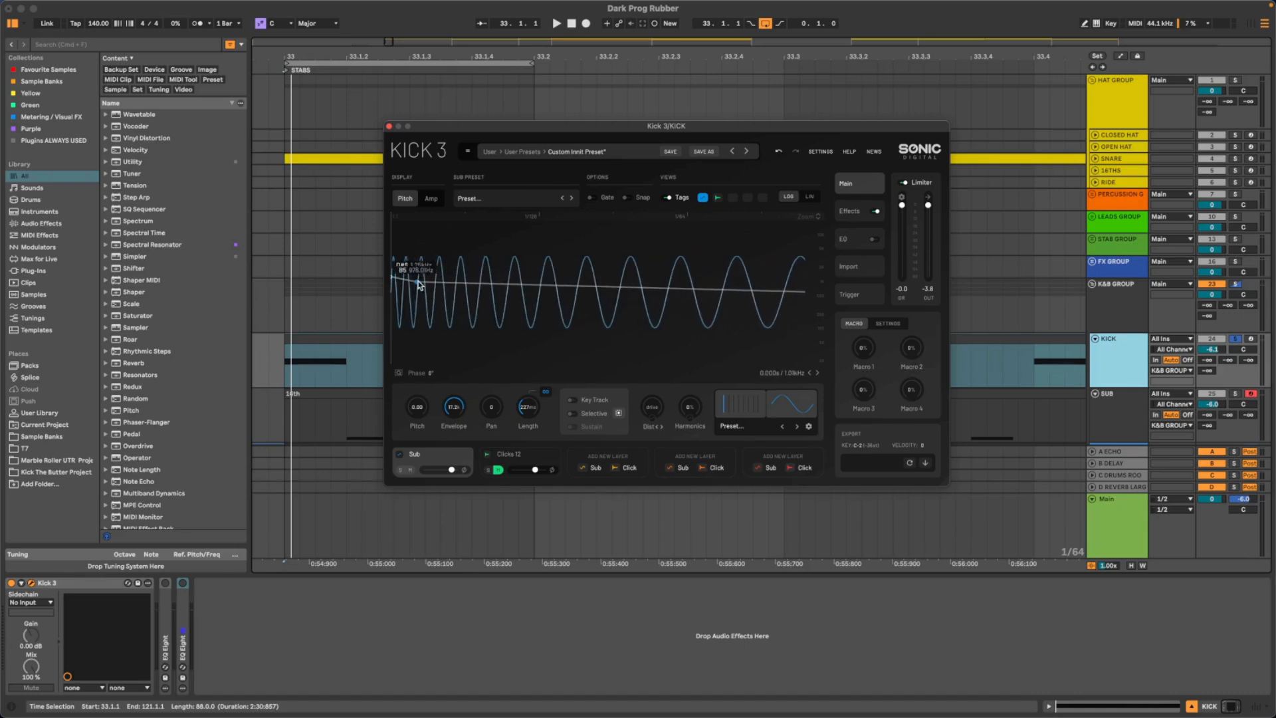
key("space")
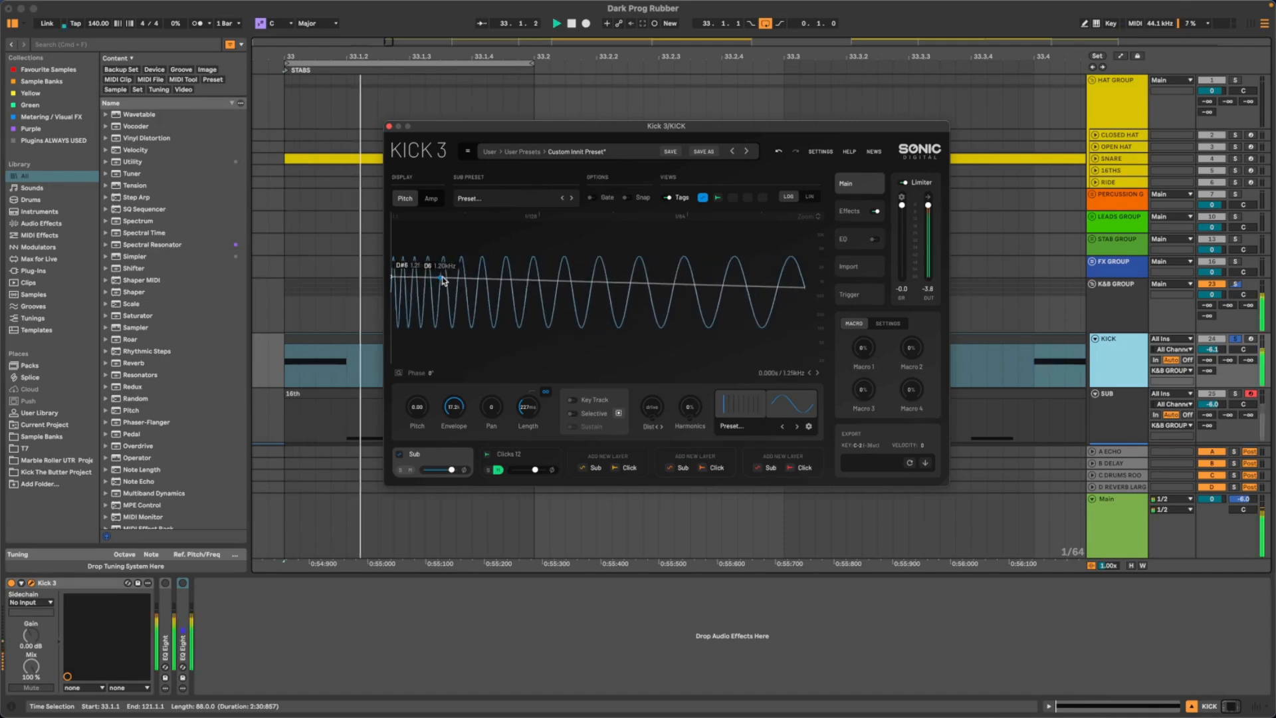
left_click_drag(446, 281, 442, 271)
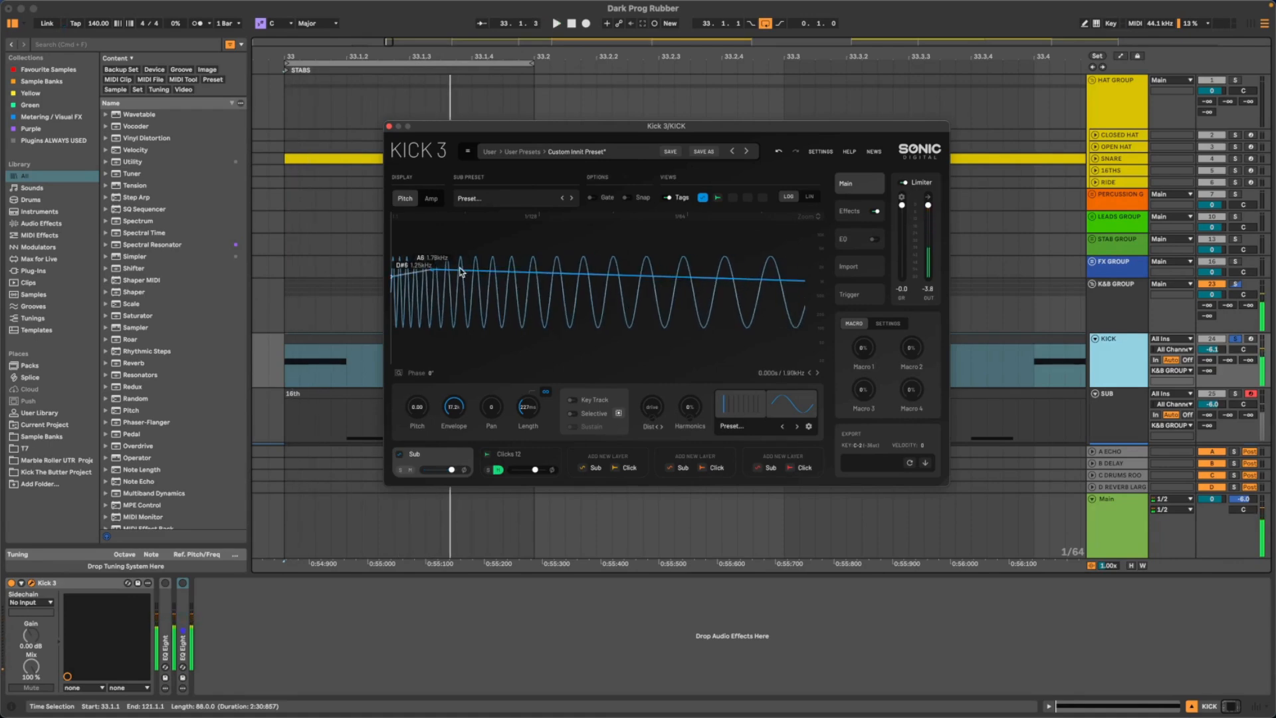
- Add two descending pitch envelope nodes at about 502 Hz (B4) and 129 Hz (C3), and audition the kick
mouse_move(605, 280)
left_mouse_down()
mouse_move(604, 262)
mouse_move(595, 315)
mouse_move(594, 294)
left_mouse_up()
scroll(615, 239, "down", 8)
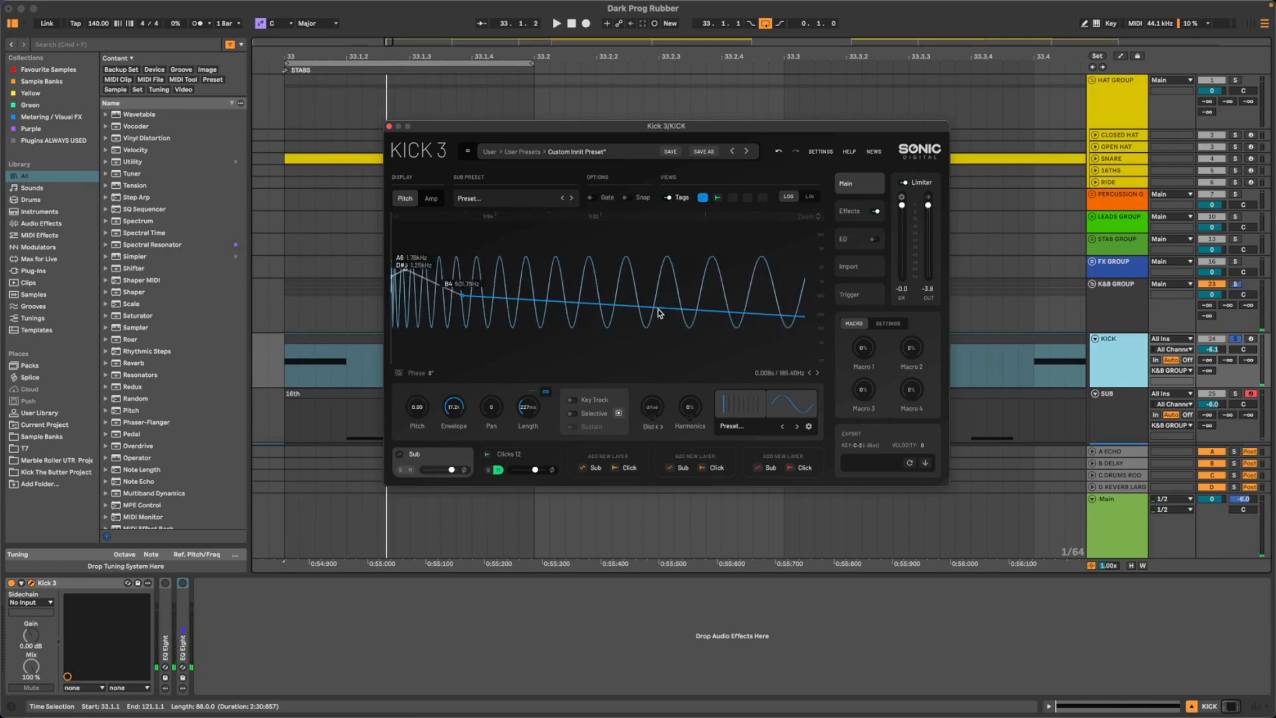
double_click(677, 308)
left_click_drag(675, 309, 639, 324)
scroll(749, 279, "down", 5)
key("space")
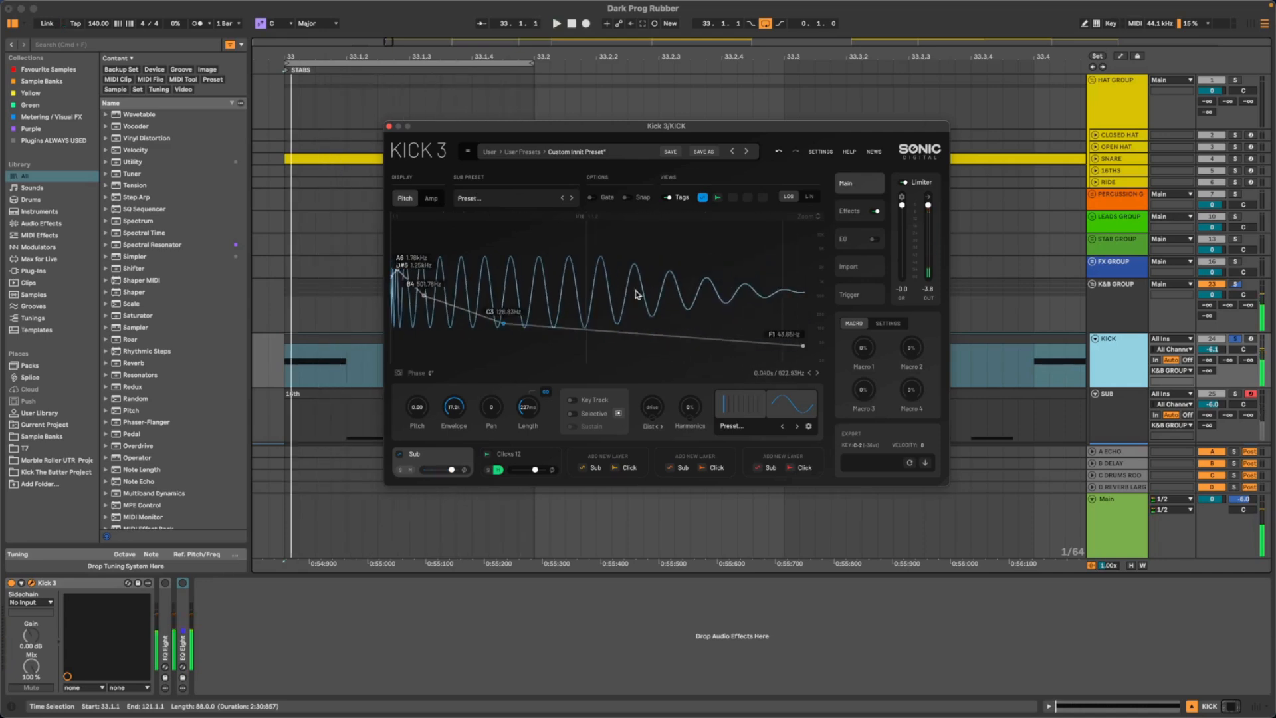
key("space")
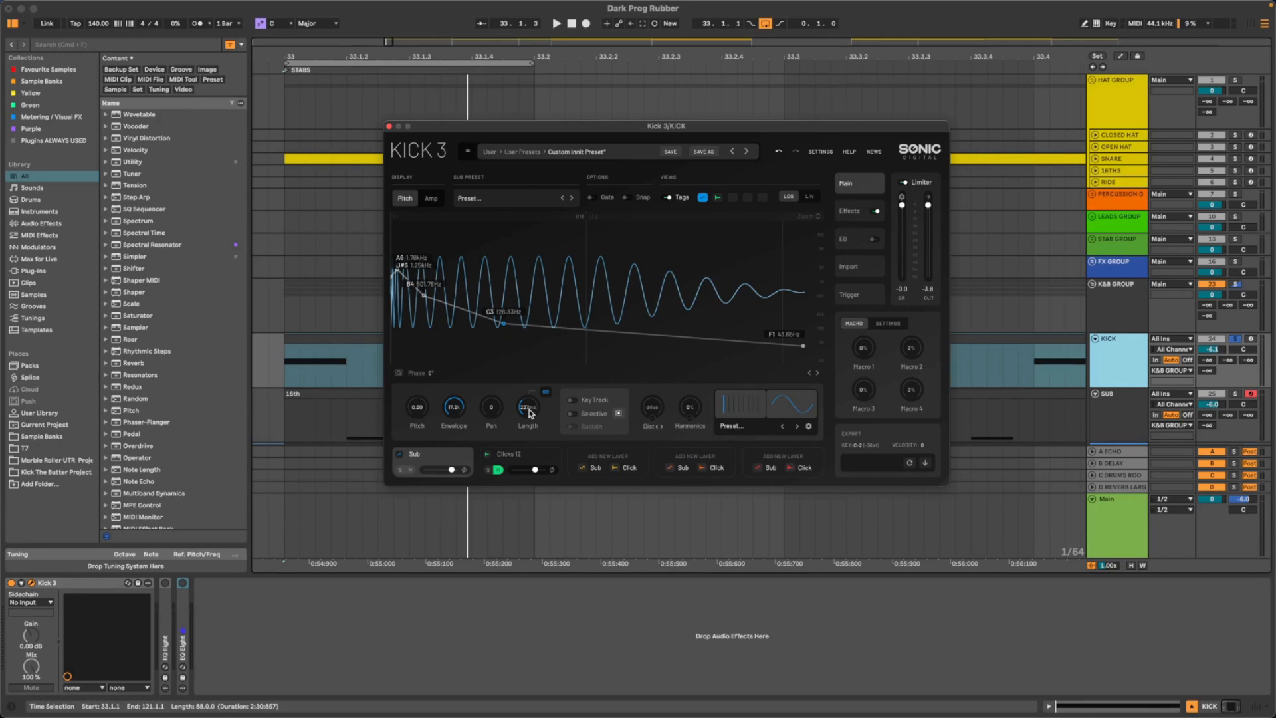
- Shorten the sub layer's length to about 214 ms and play the kick
scroll(529, 414, "down", 2)
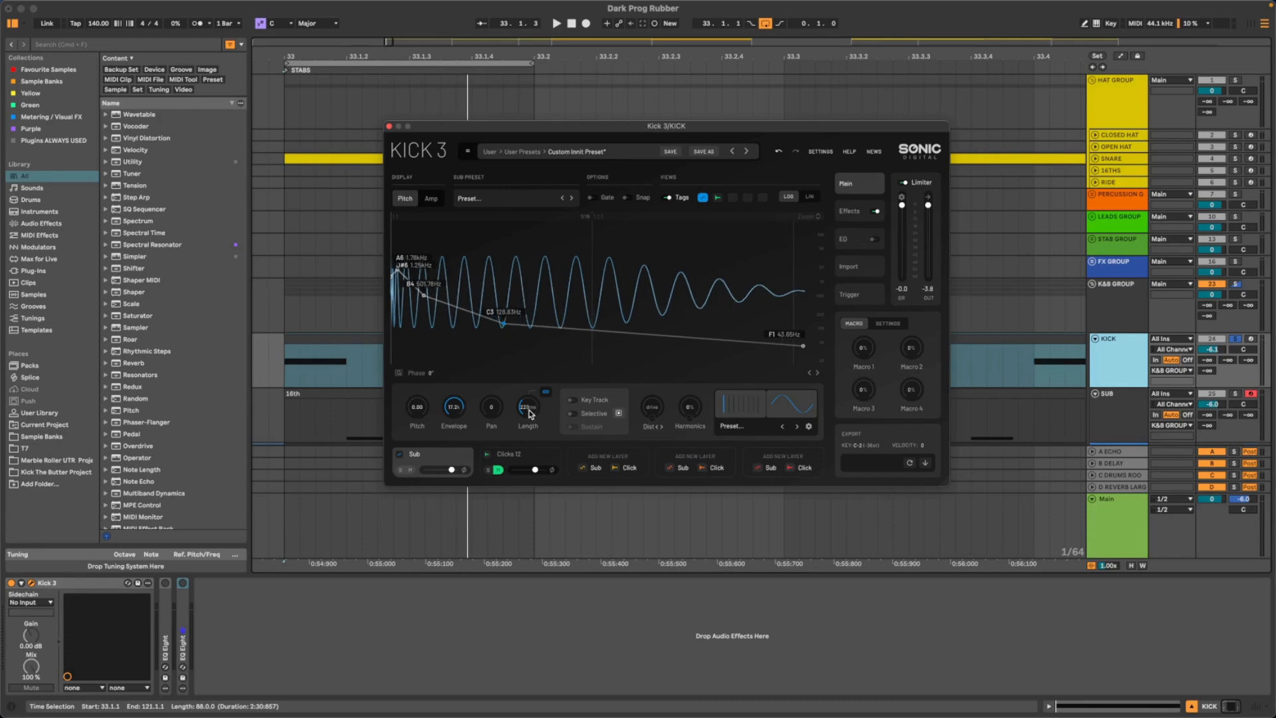
scroll(530, 413, "down", 1)
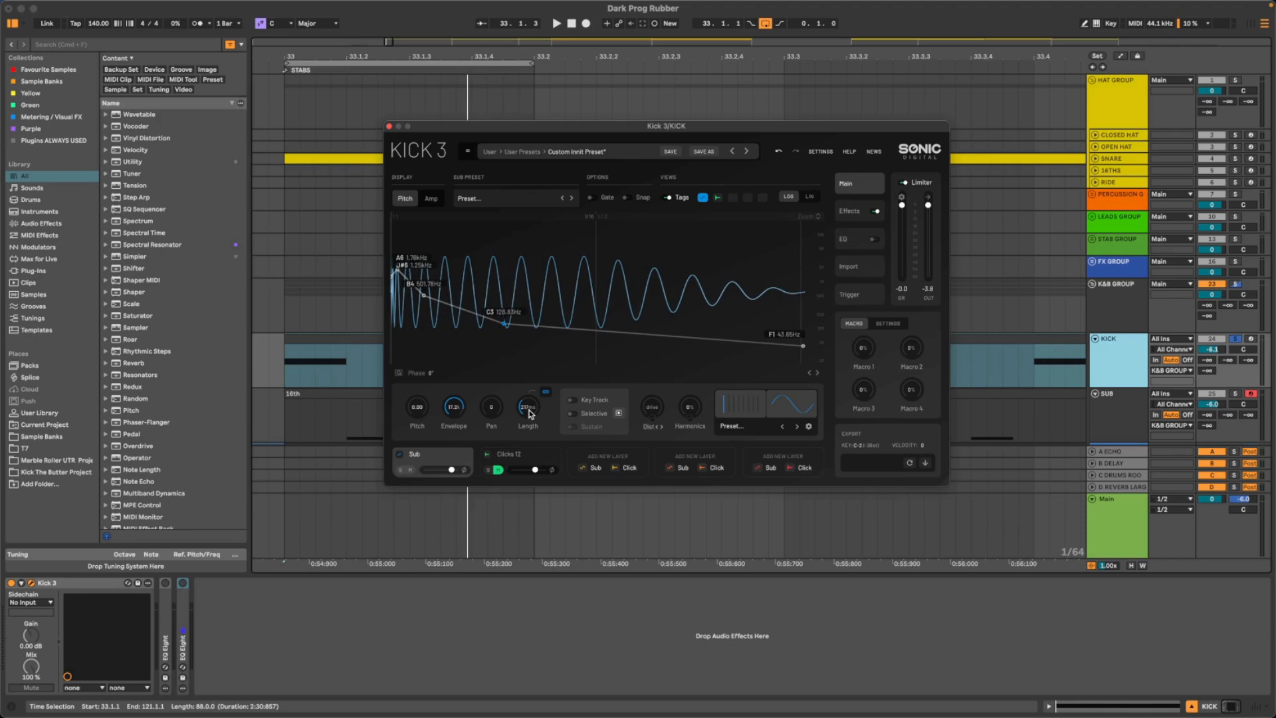
scroll(530, 413, "down", 1)
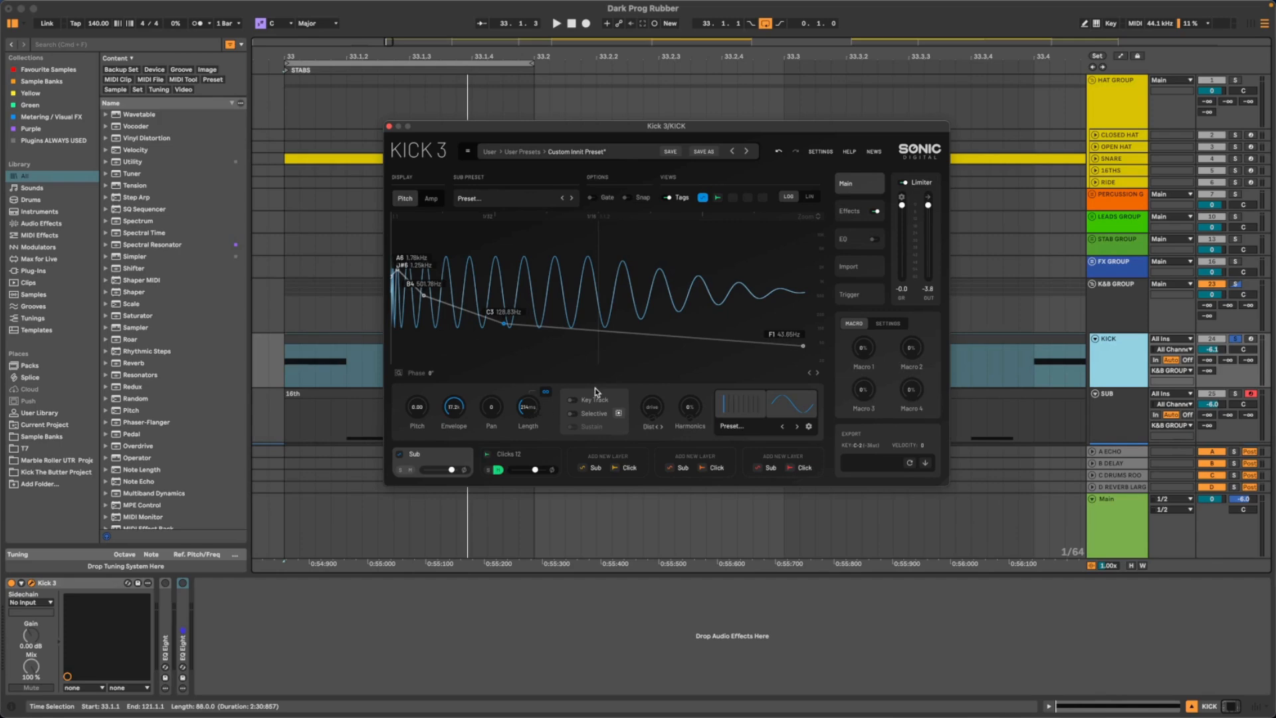
key("space")
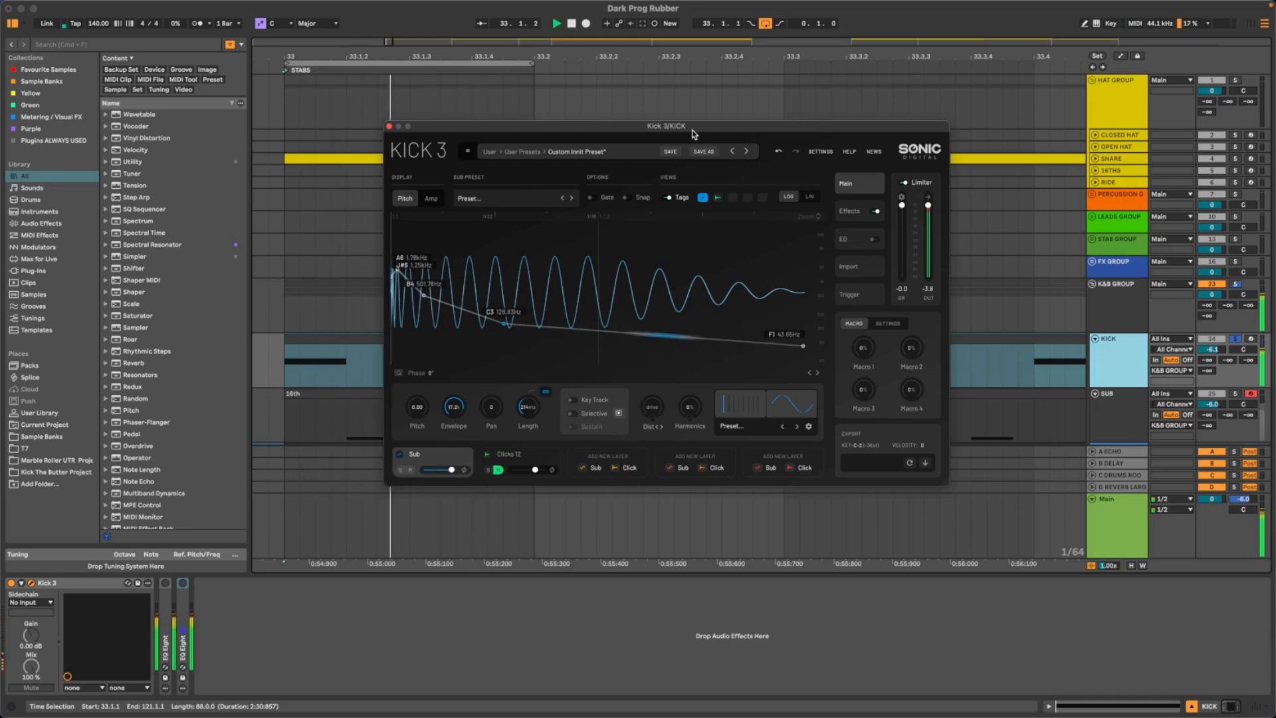
- Bend the last pitch envelope segment, between the C3 and F1 nodes, slightly downward while the kick plays
left_click_drag(701, 128, 608, 152)
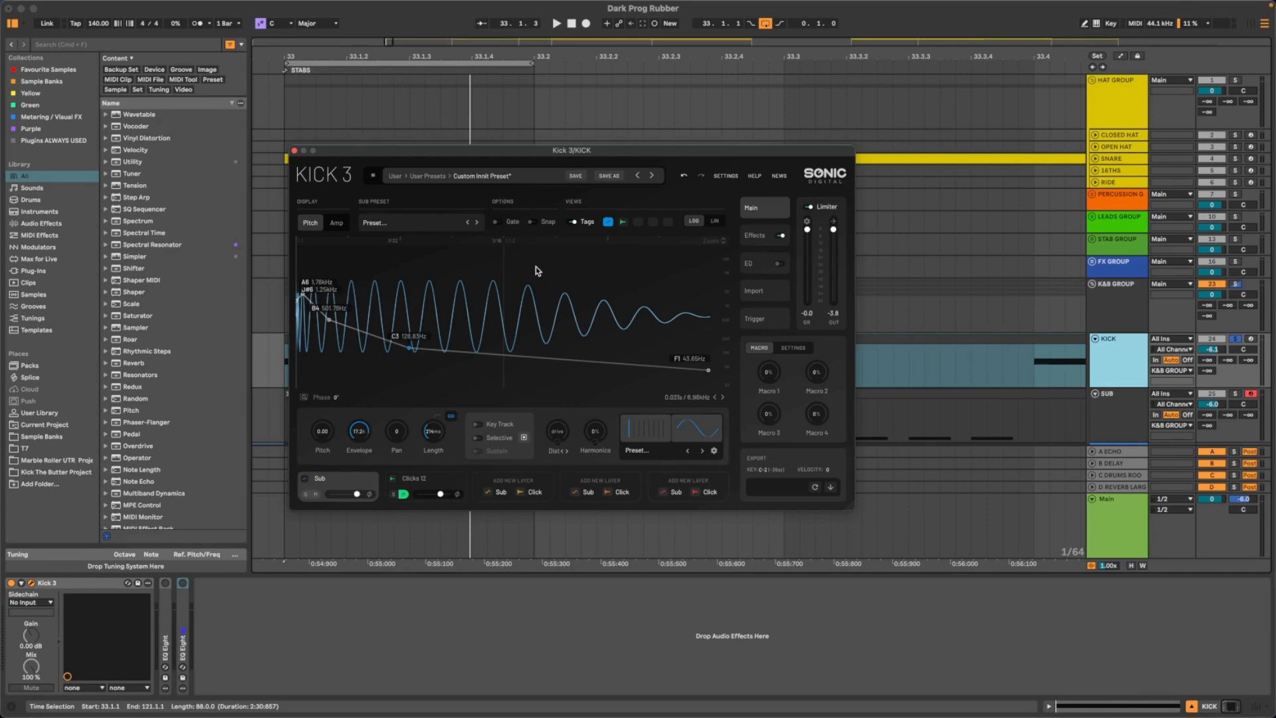
mouse_move(544, 155)
left_mouse_down()
mouse_move(533, 160)
mouse_move(541, 141)
left_mouse_up()
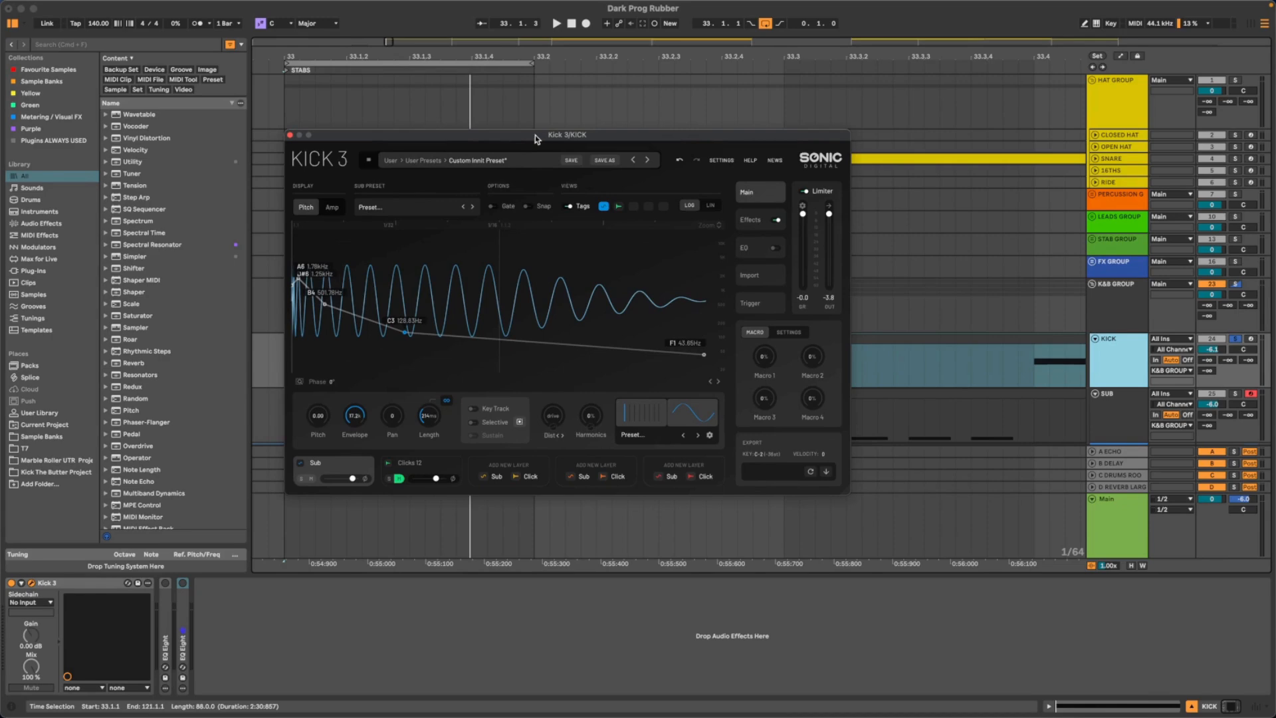
key("space")
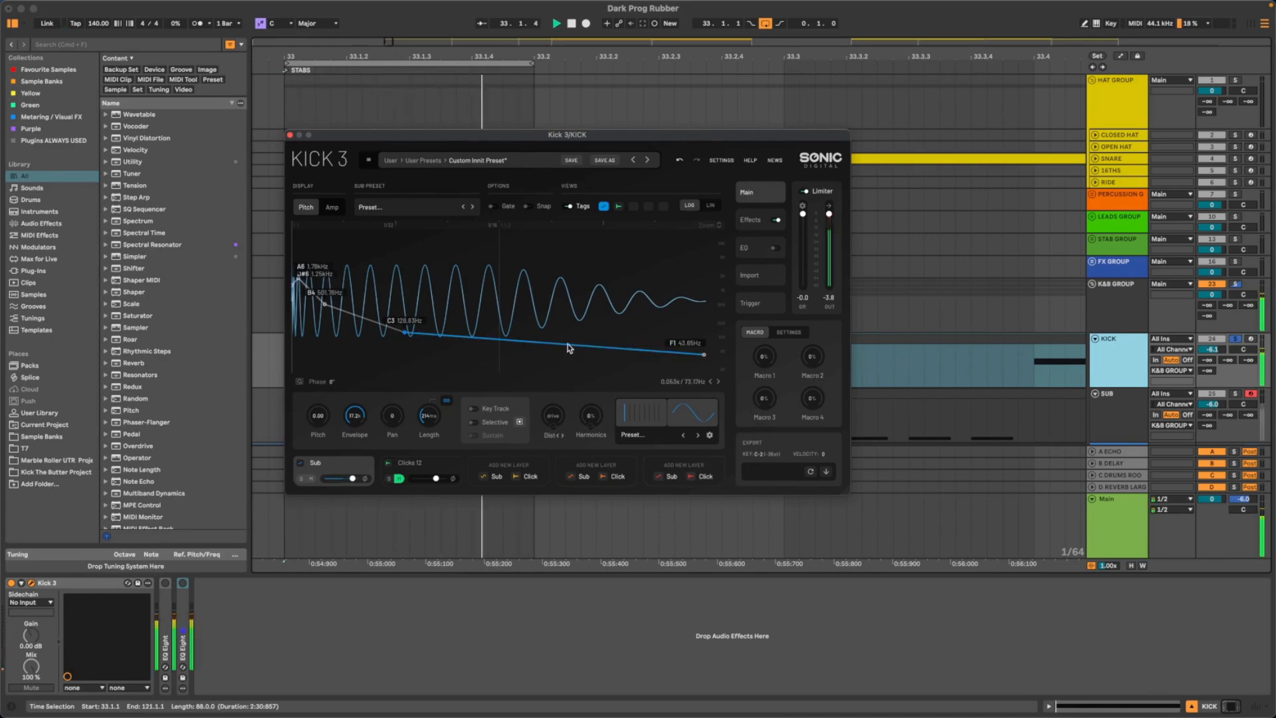
left_click_drag(604, 346, 604, 353)
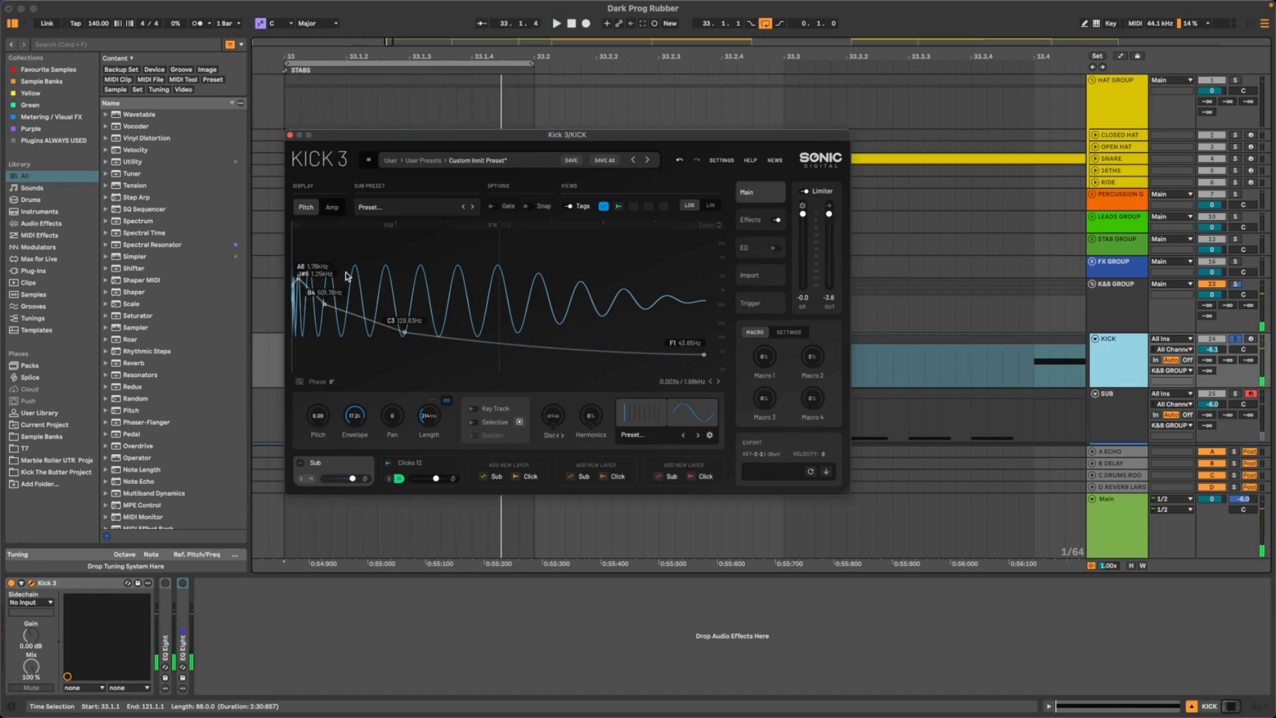
- Try the pitch envelope's start node at about 5.4 kHz and at about 1.74 kHz, playing the kick for each
scroll(340, 337, "up", 5)
scroll(340, 338, "up", 3)
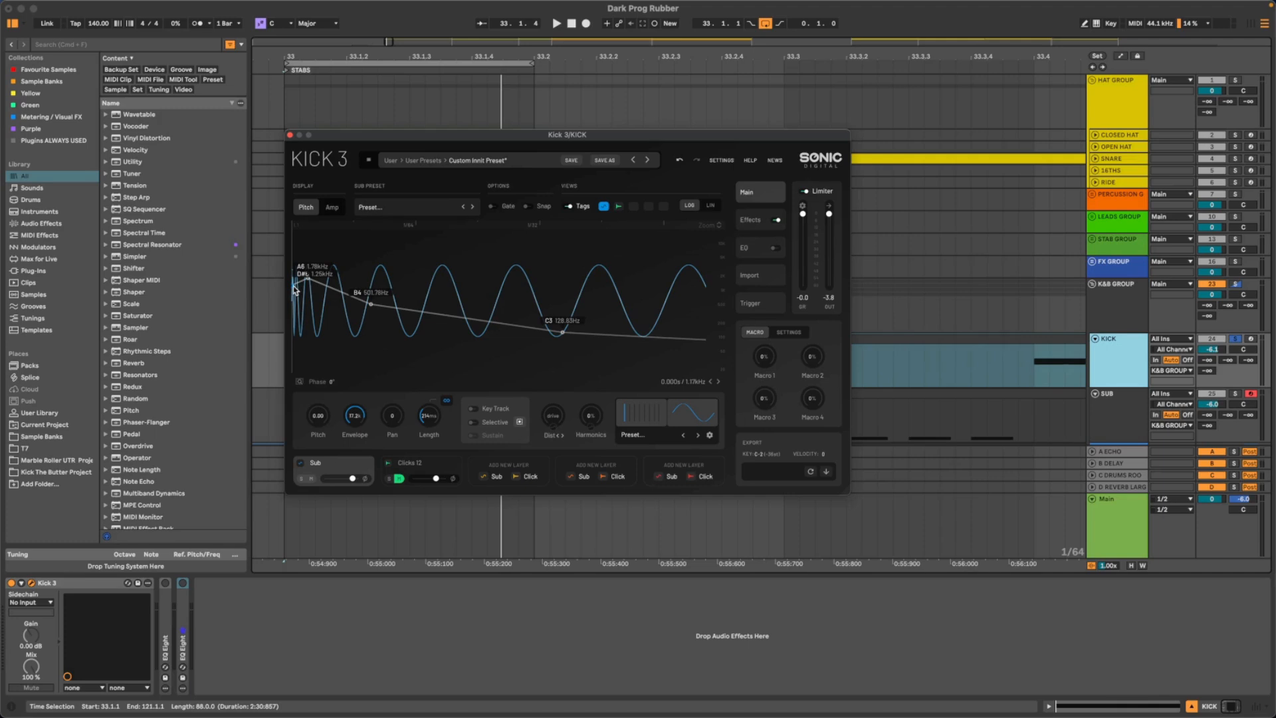
scroll(295, 289, "up", 4)
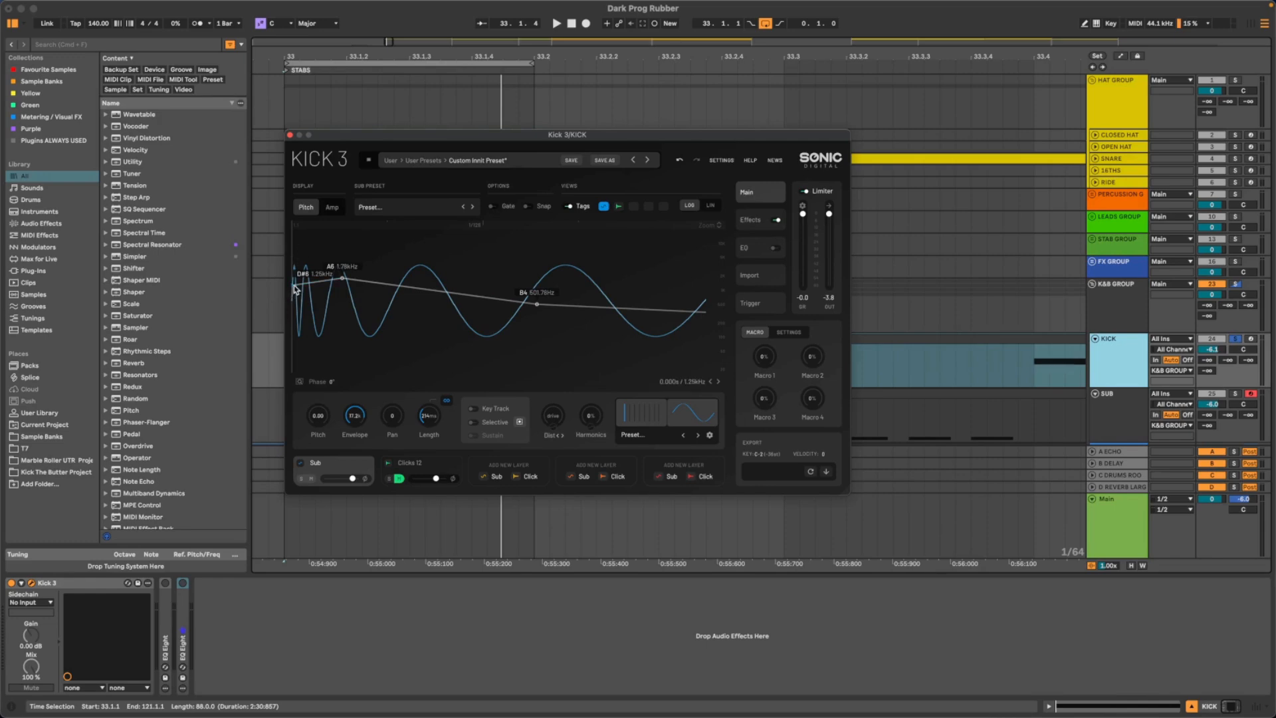
left_click_drag(295, 289, 293, 253)
key("space")
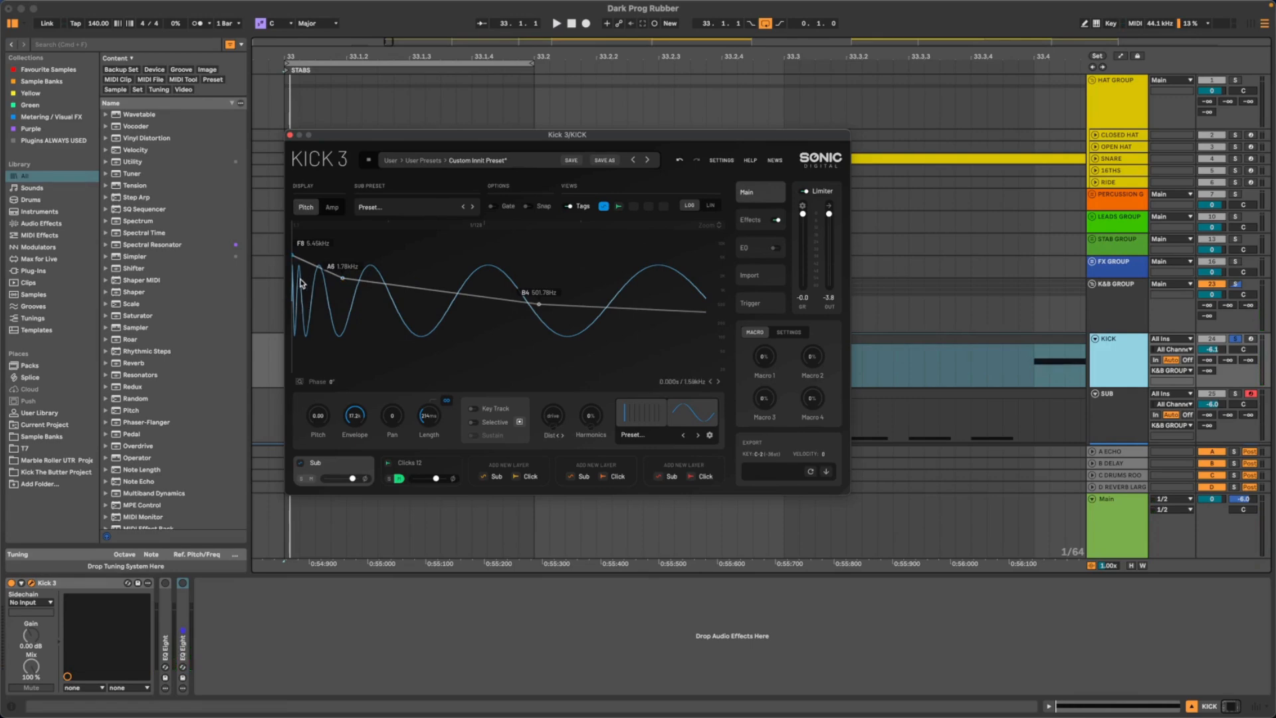
left_click_drag(293, 258, 289, 282)
key("space")
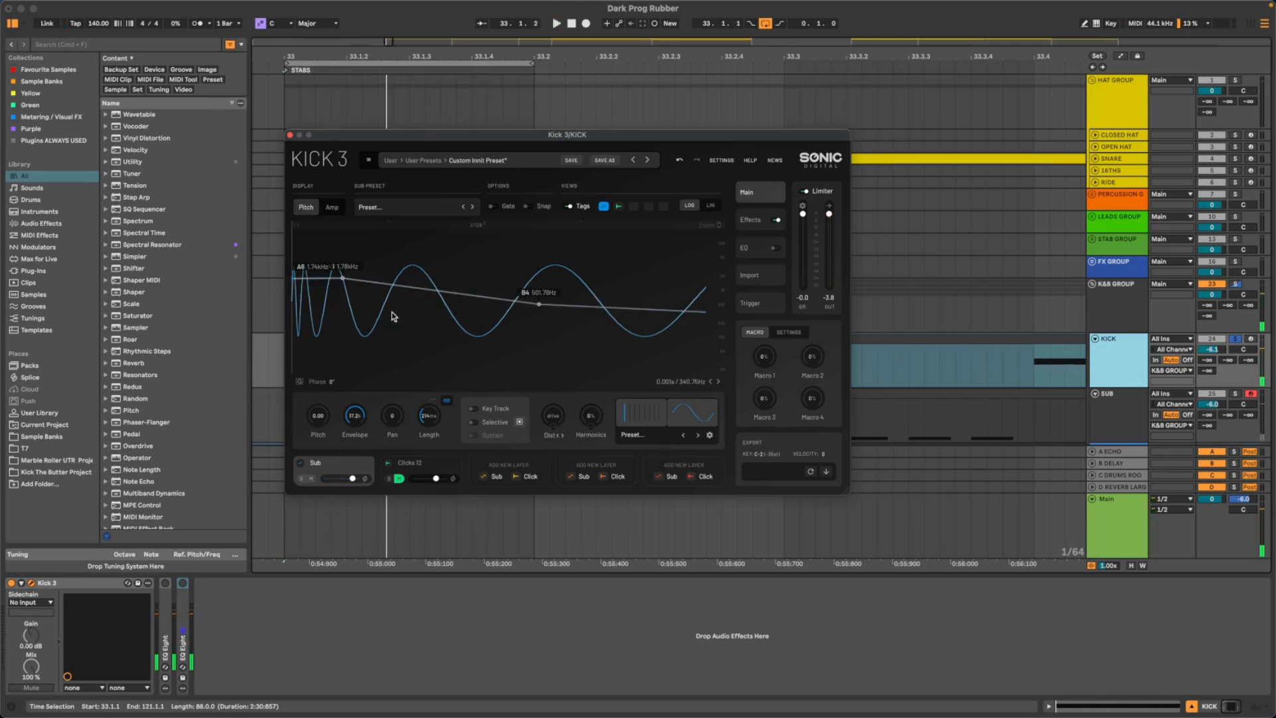
- Set the pitch envelope's start node to D#7, about 2.54 kHz, and audition the kick
left_click_drag(293, 281, 291, 273)
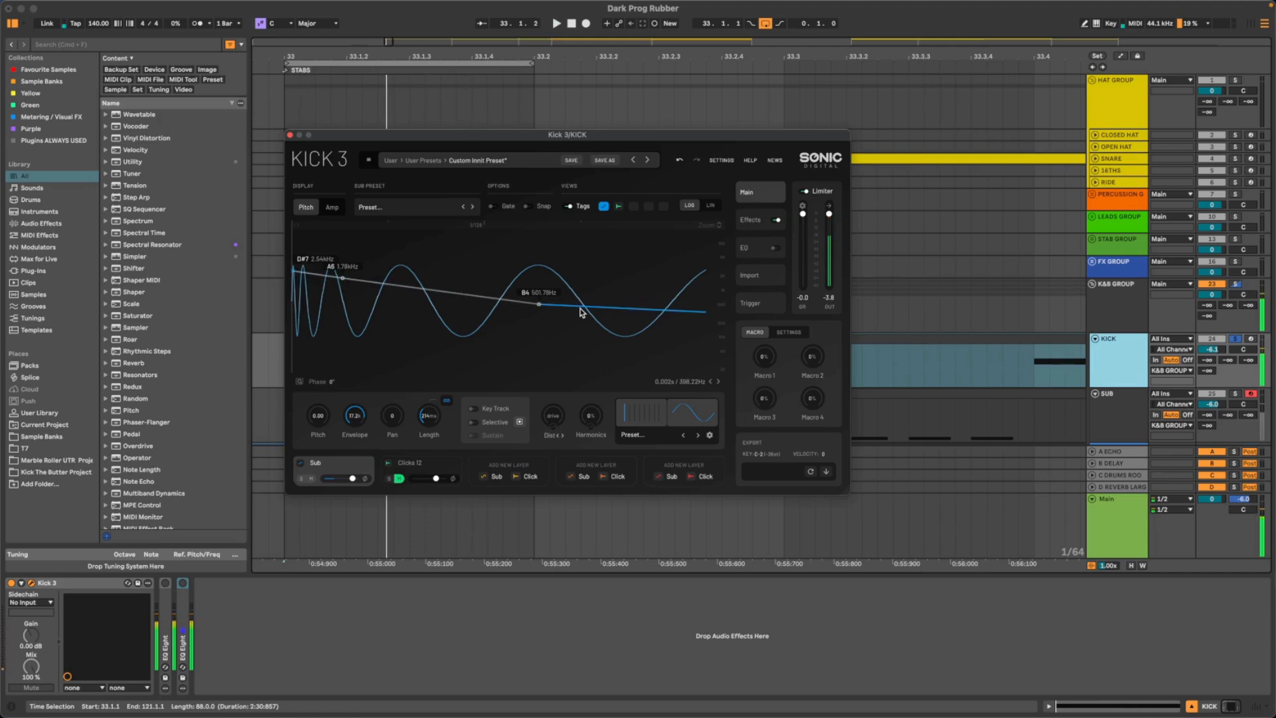
left_click(332, 207)
left_click(311, 207)
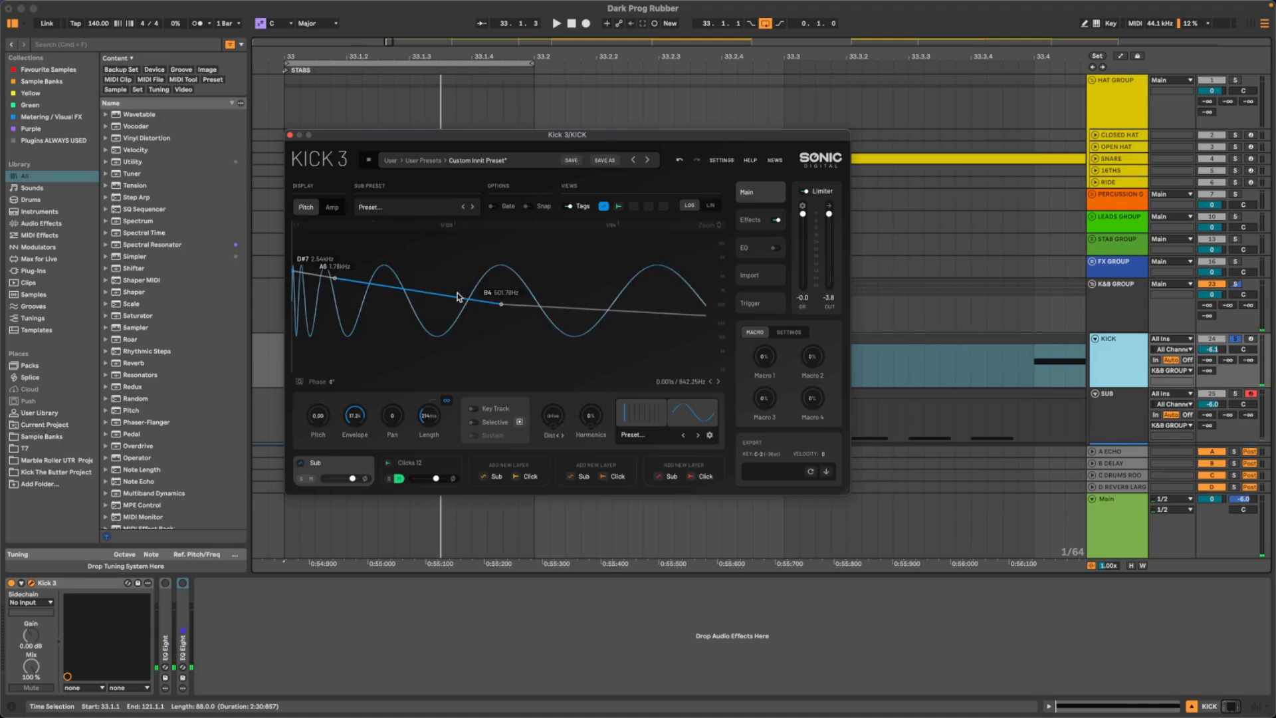
scroll(457, 293, "down", 4)
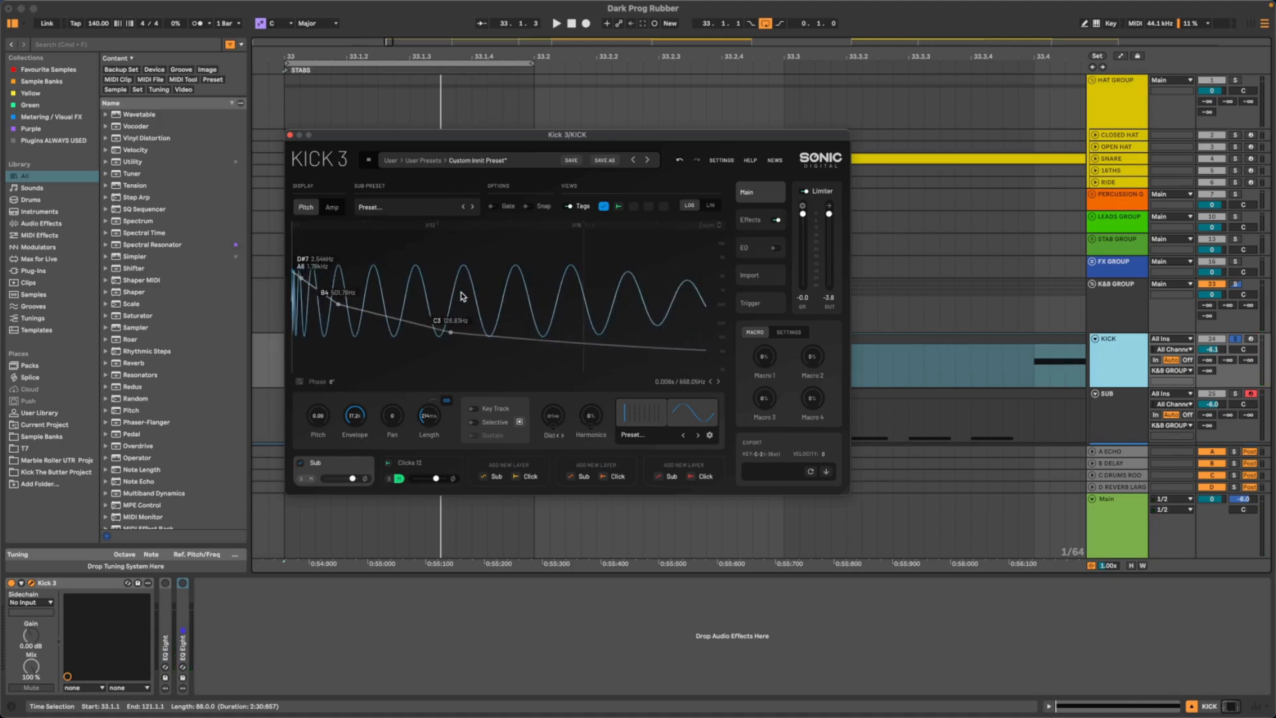
key("space")
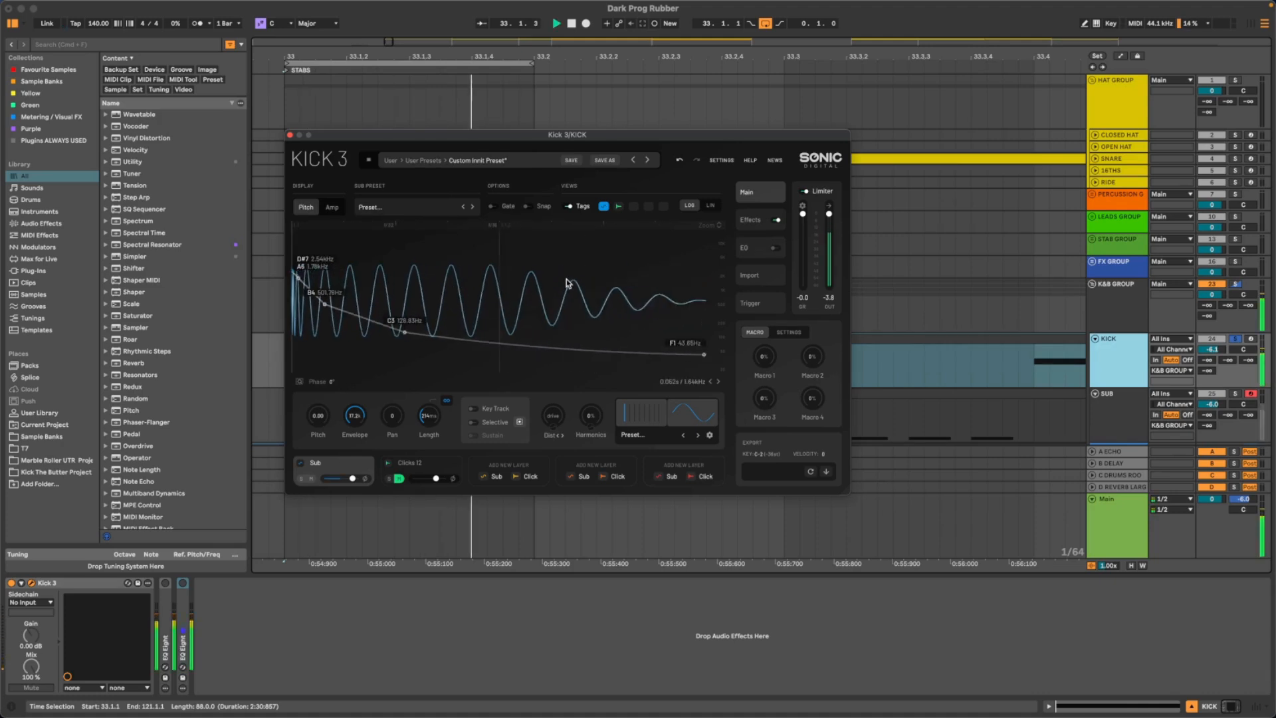
- In the sub layer's amp envelope, add a node in the first flat segment and lower it to about 0.22
left_click(330, 208)
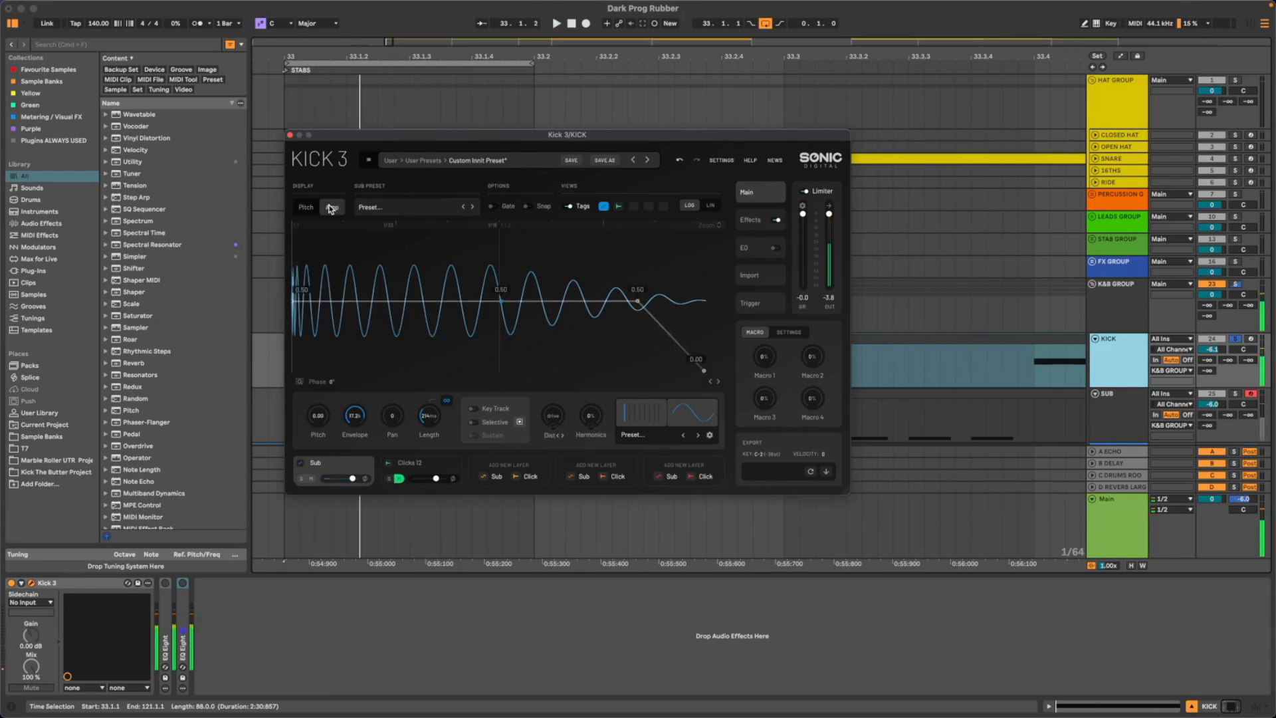
double_click(357, 304)
left_click_drag(357, 303, 402, 343)
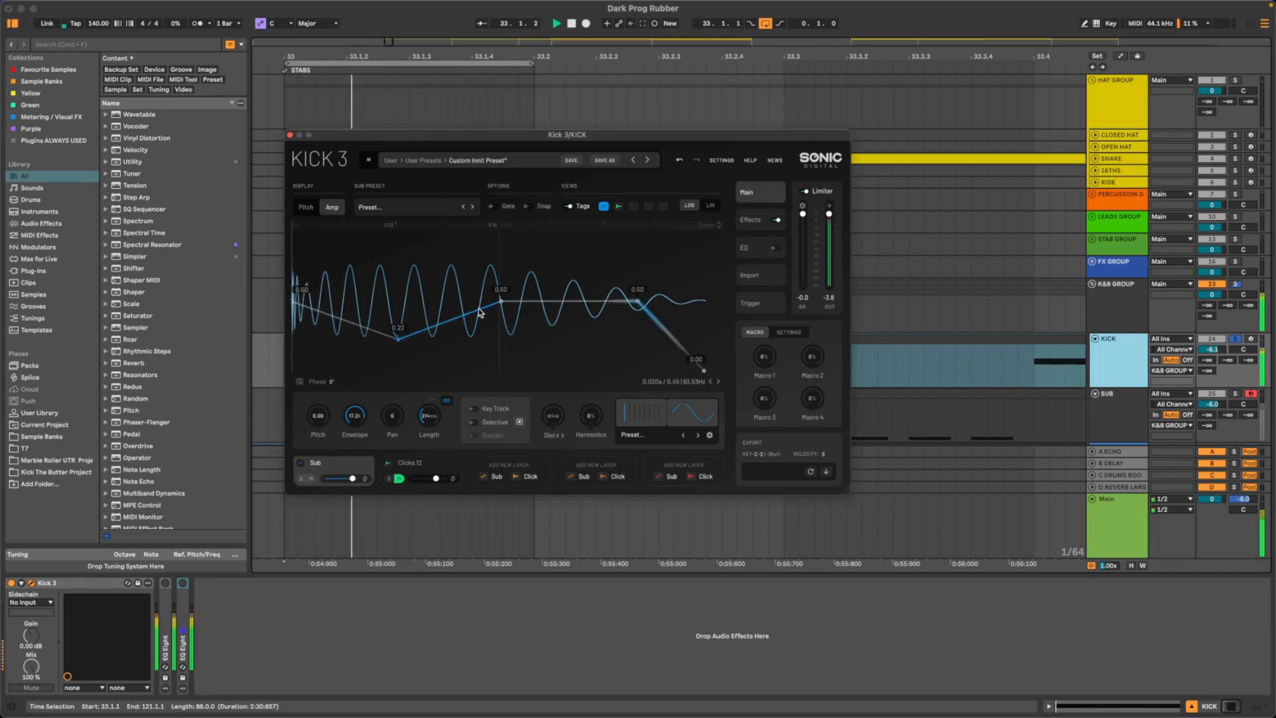
- Raise the two amp nodes after the dip to about 0.77 and 0.72, and add a zero-level node just before the end
left_click_drag(497, 303, 509, 262)
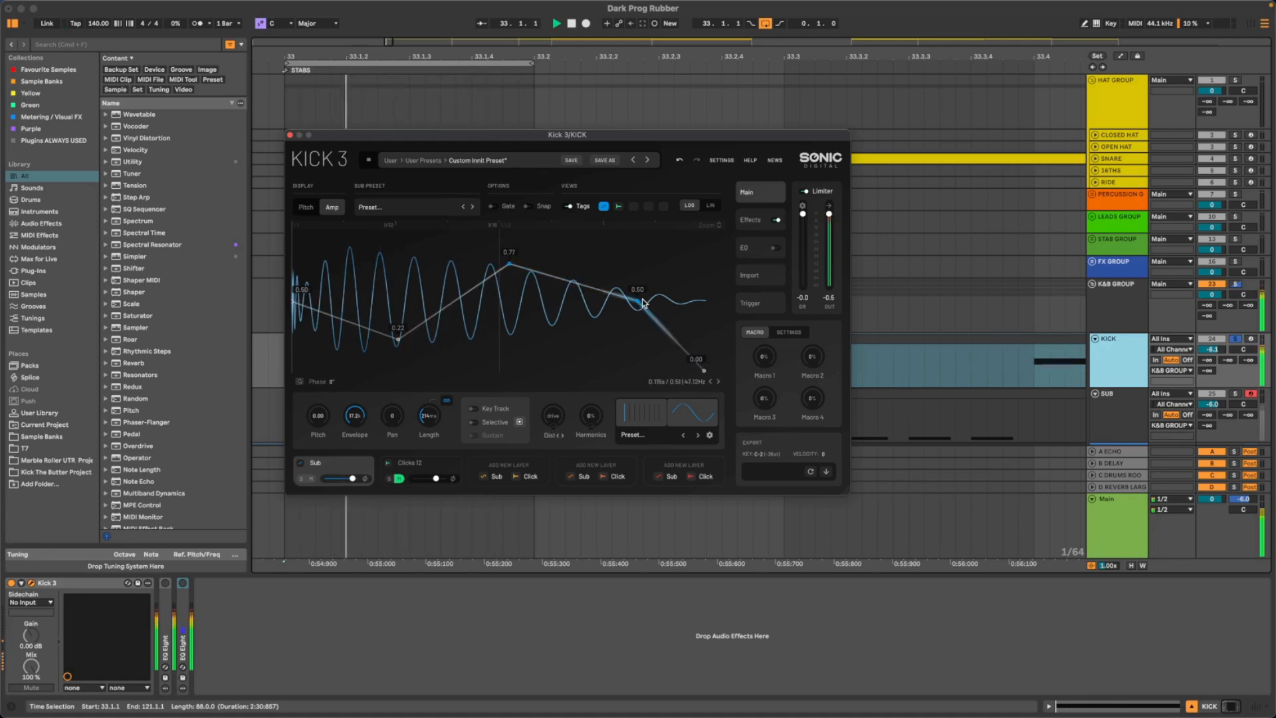
left_click_drag(640, 303, 592, 271)
left_click_drag(687, 361, 693, 370)
key("space")
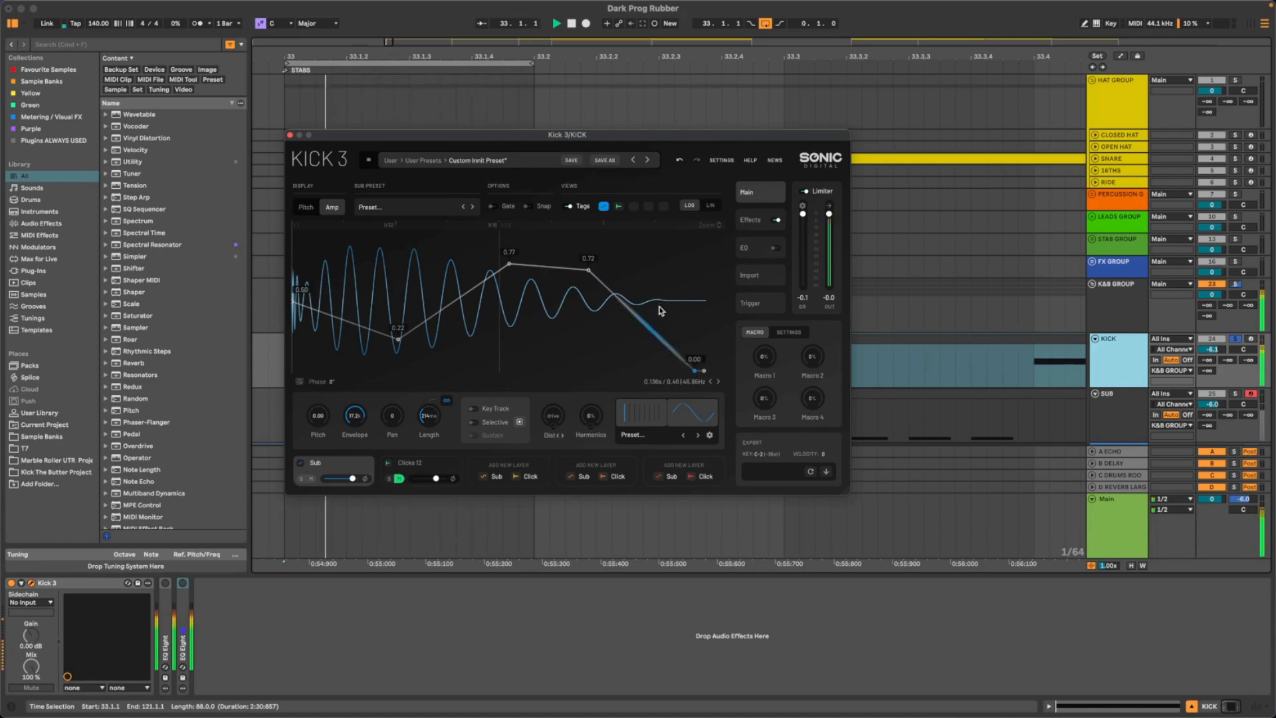
- Bow the amp envelope's final decay outward, raise its starting node to 0.74, and move the added zero-level node slightly earlier
left_click_drag(637, 326, 649, 305)
left_click_drag(587, 273, 588, 271)
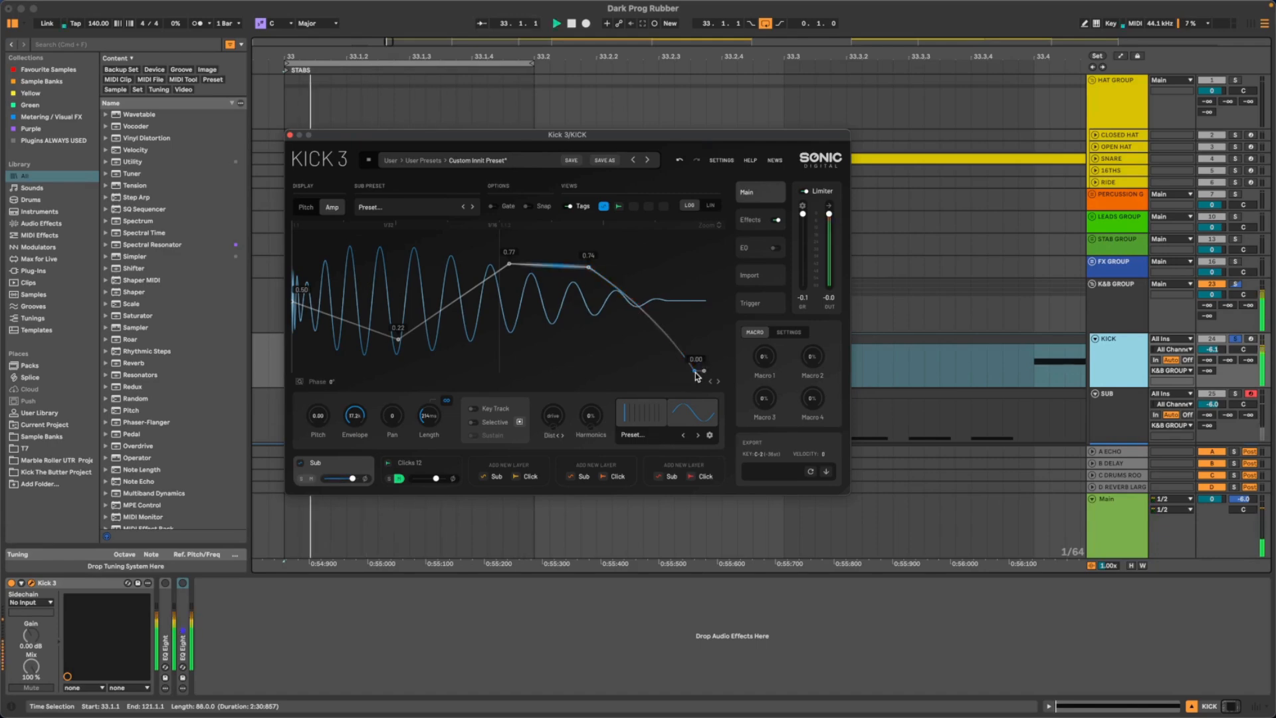
left_click_drag(693, 372, 689, 373)
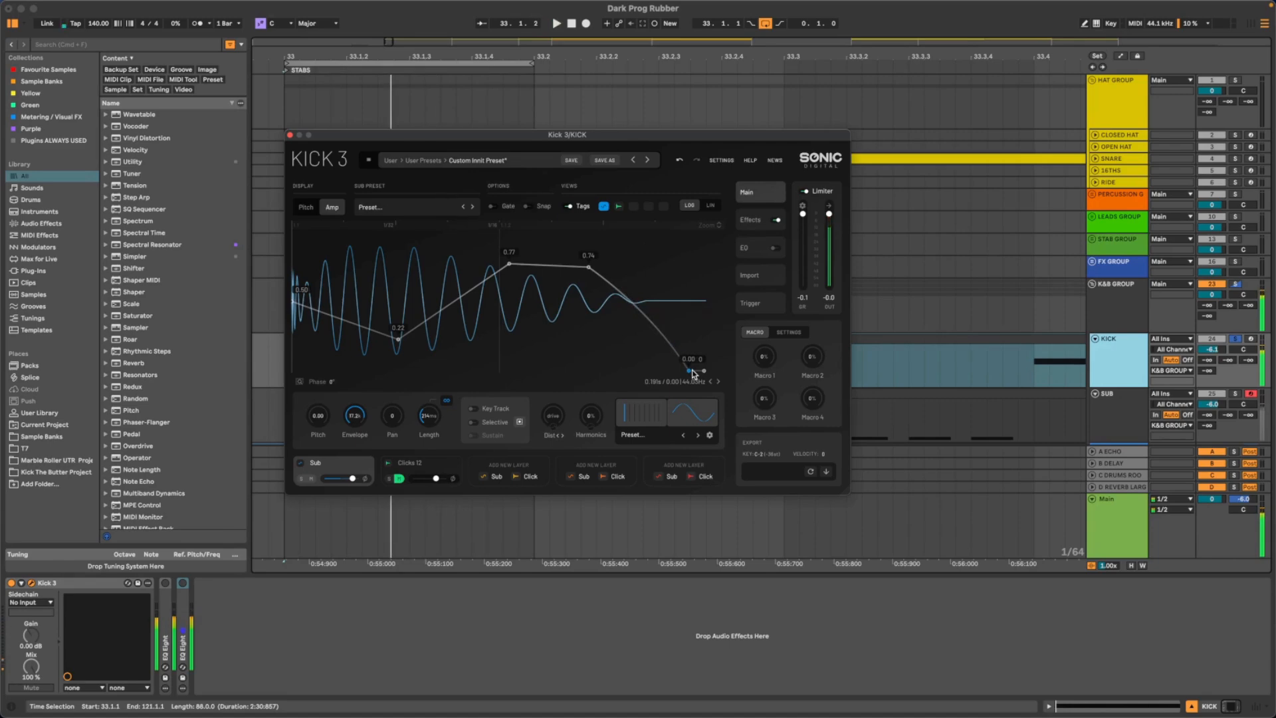
key("space")
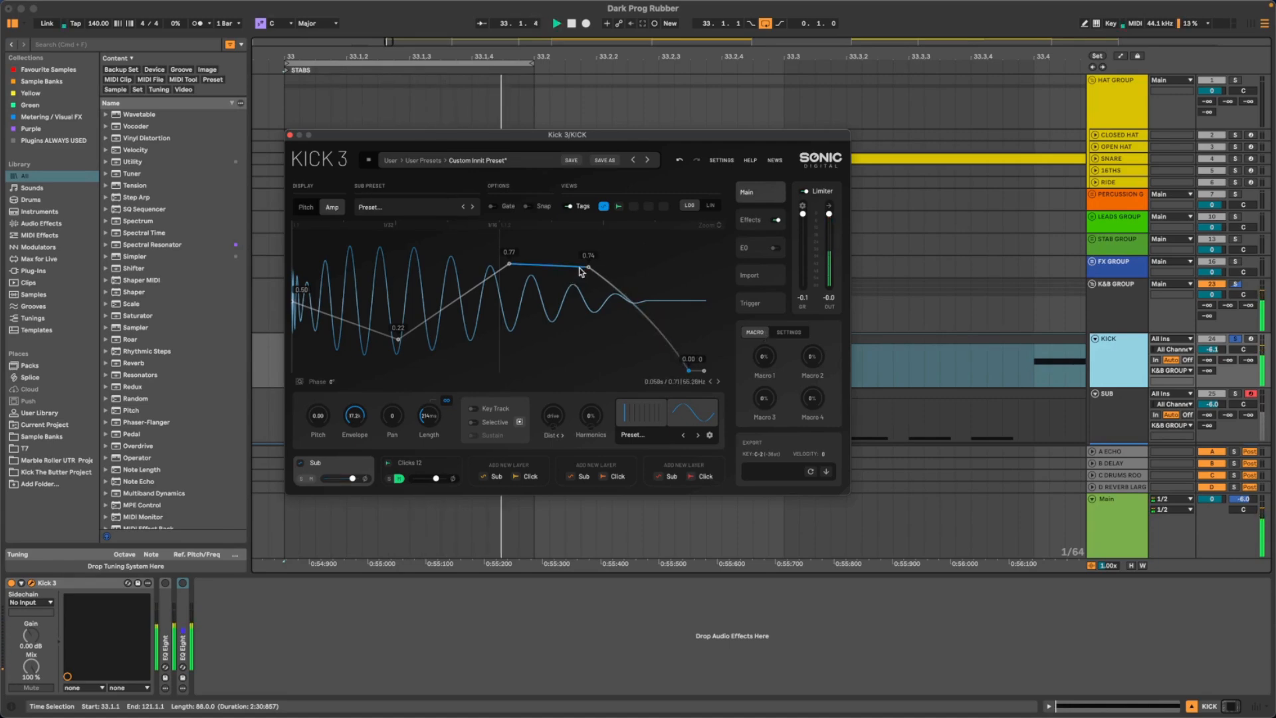
- Level the amp envelope's two plateau nodes at 0.76, shifting the first slightly later while the kick plays
left_click_drag(586, 263, 587, 262)
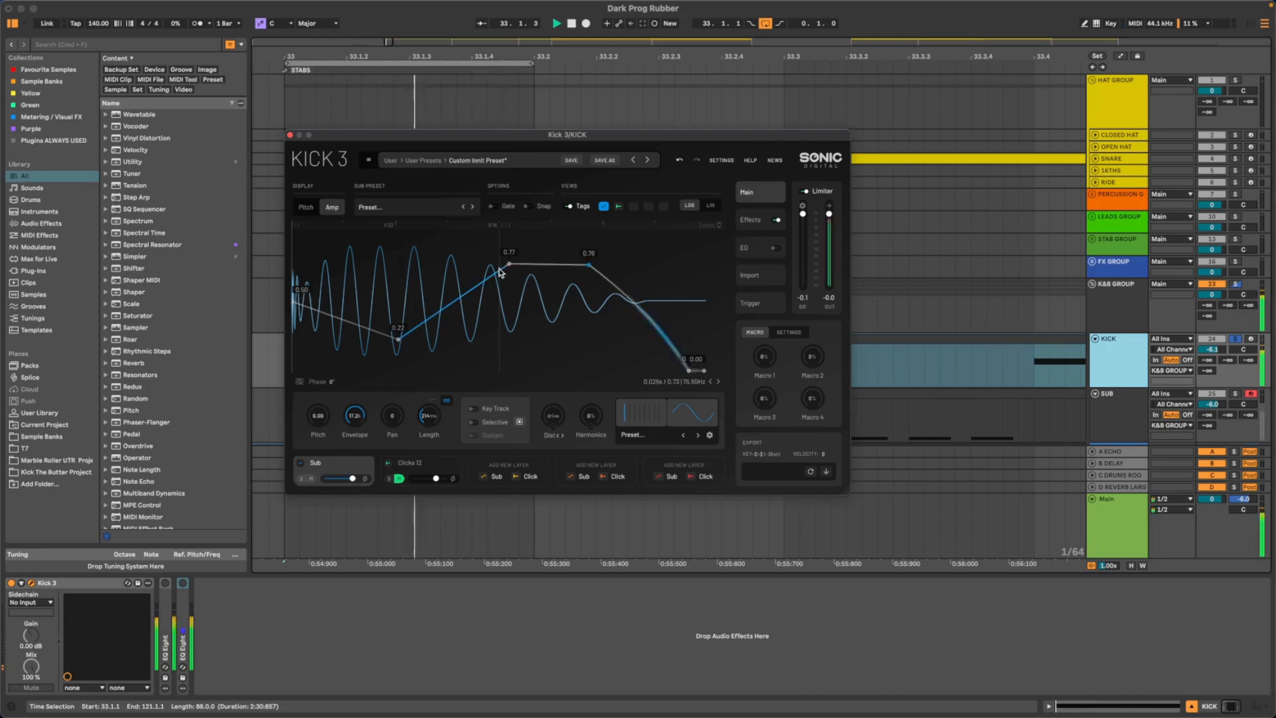
mouse_move(507, 263)
left_mouse_down()
mouse_move(529, 257)
mouse_move(516, 264)
left_mouse_up()
key("space")
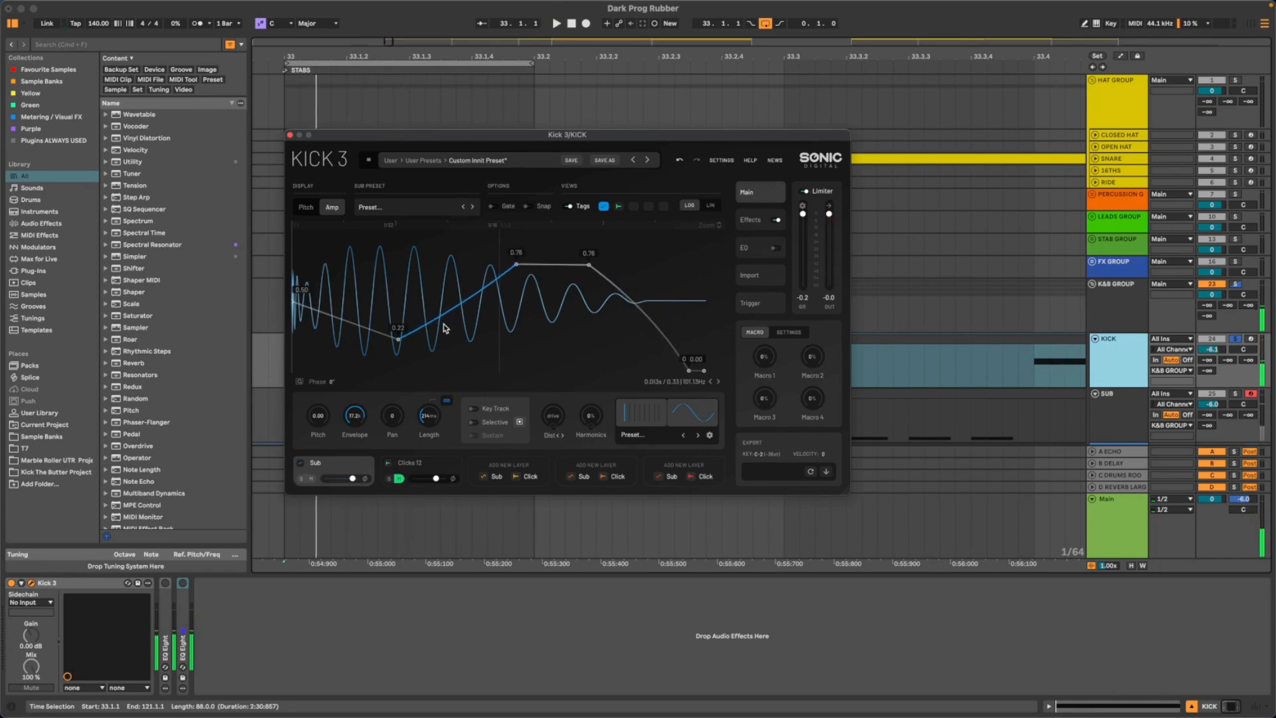
- Bend the amp envelope segments on both sides of the dip slightly downward and lower the dip node to 0.20
mouse_move(444, 331)
left_mouse_down()
mouse_move(438, 370)
mouse_move(435, 329)
left_mouse_up()
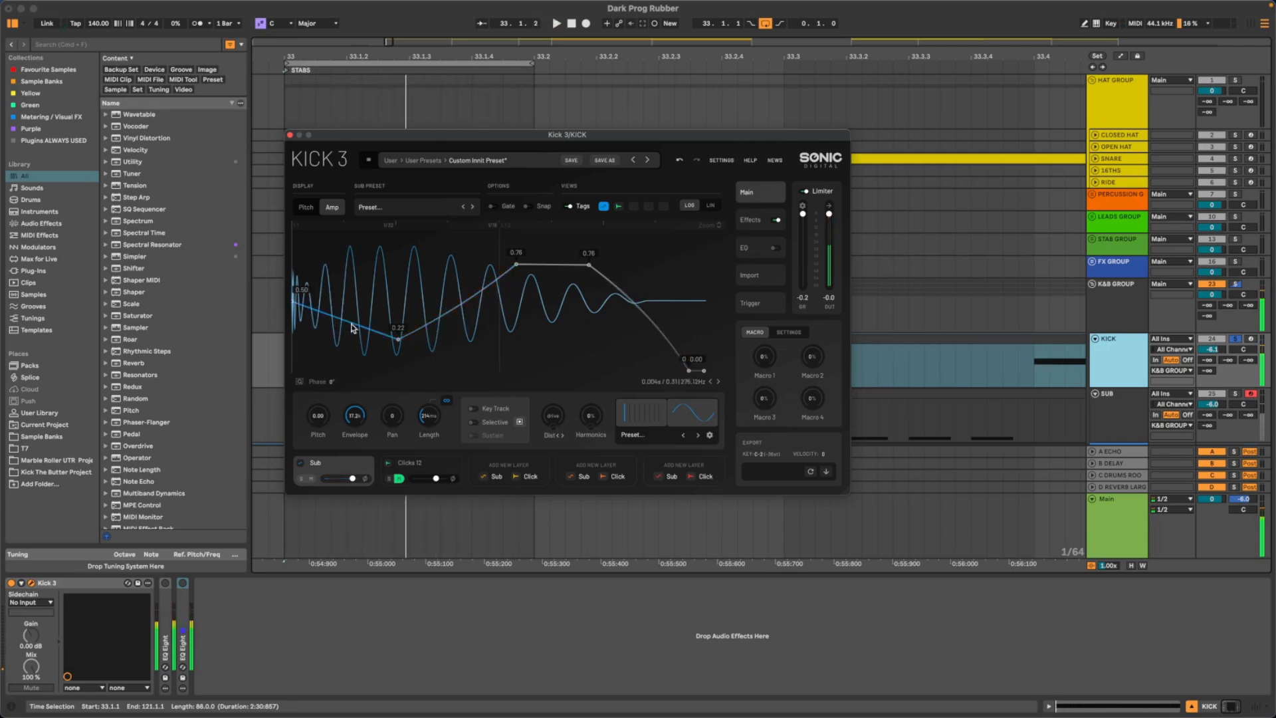
left_click_drag(346, 340, 399, 342)
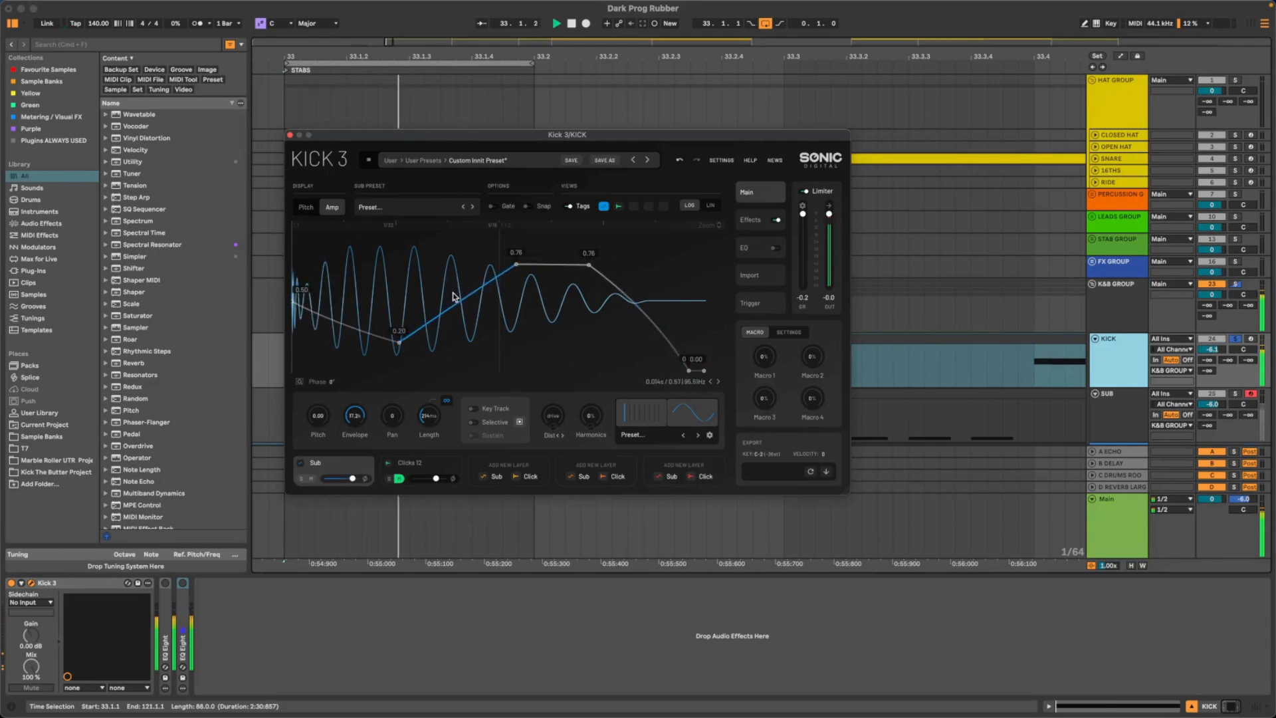
key("space")
- Set both amp plateau nodes to 0.74, moving the second slightly later, and pull the first zero-level node earlier to shorten the tail
left_click_drag(556, 260, 515, 269)
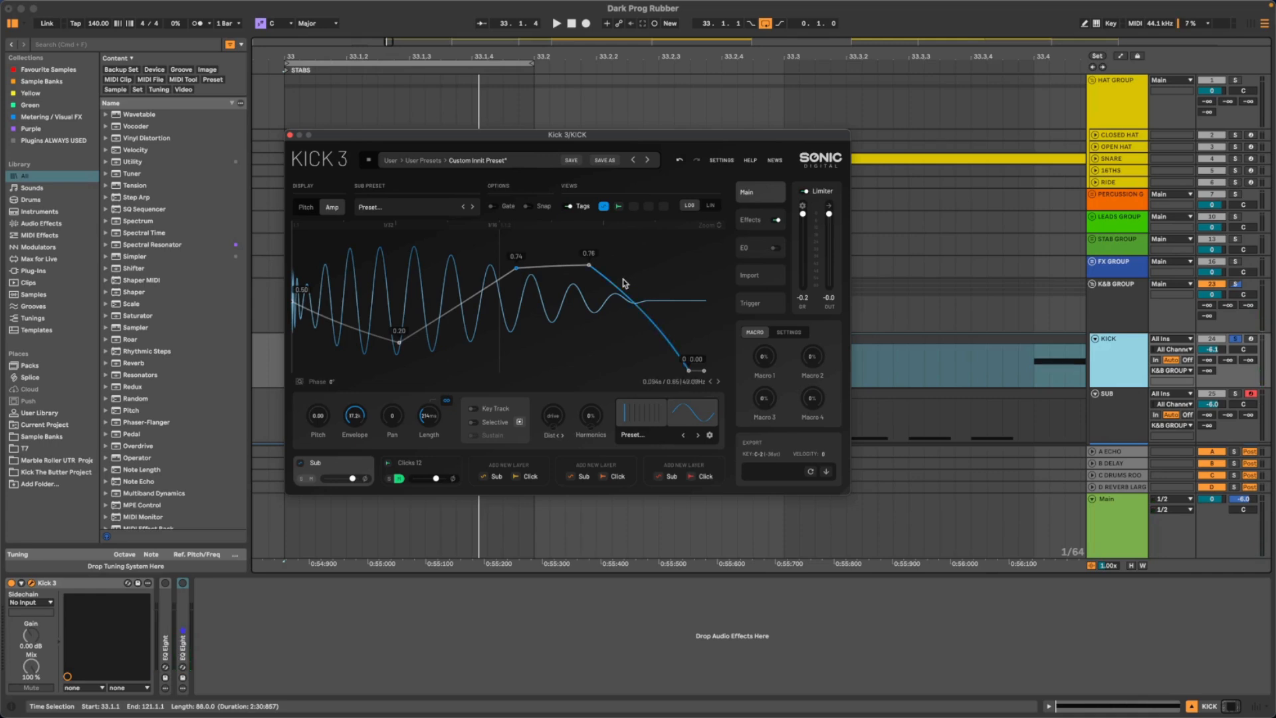
mouse_move(589, 269)
left_mouse_down()
mouse_move(574, 262)
mouse_move(599, 268)
left_mouse_up()
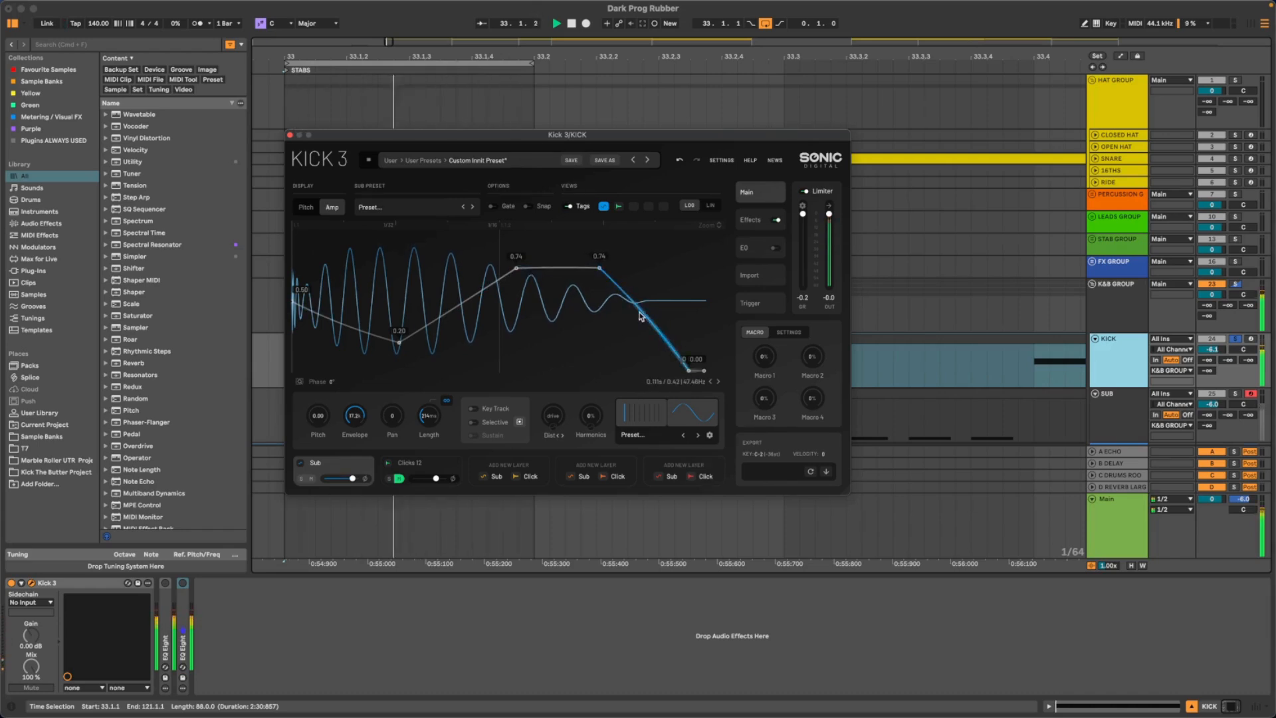
left_click_drag(687, 372, 677, 372)
key("space")
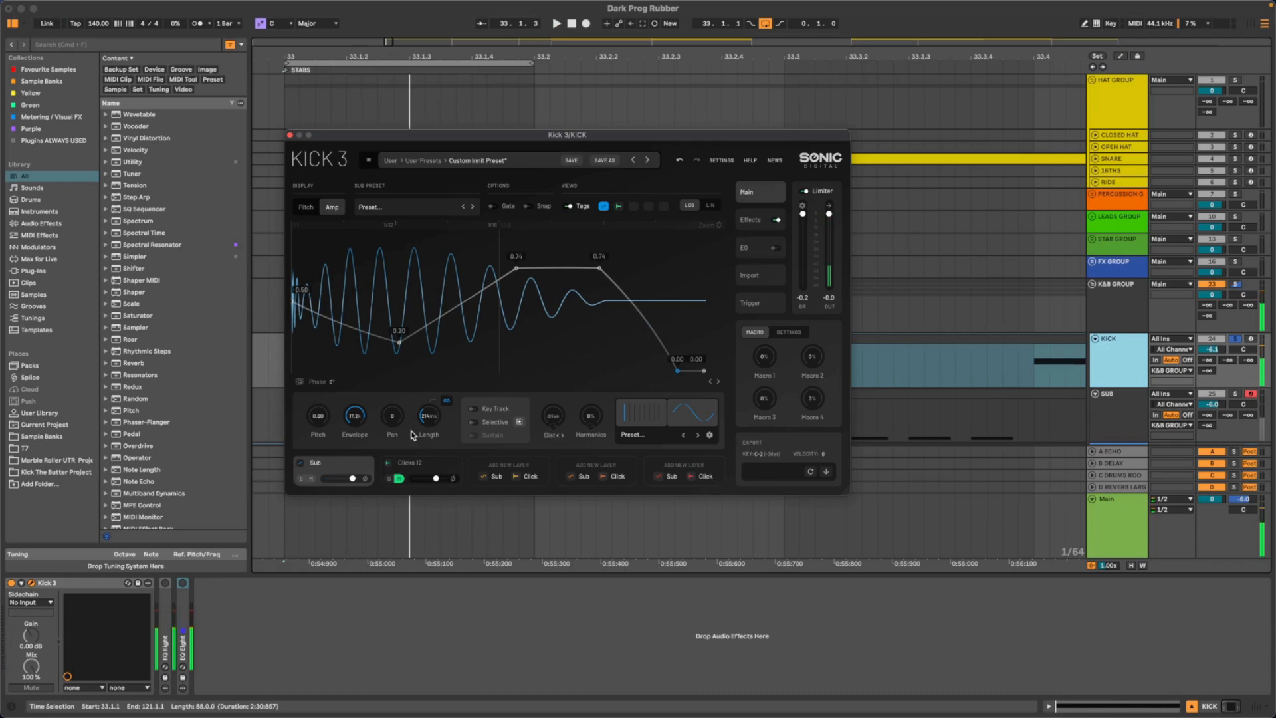
left_click_drag(430, 425, 436, 422)
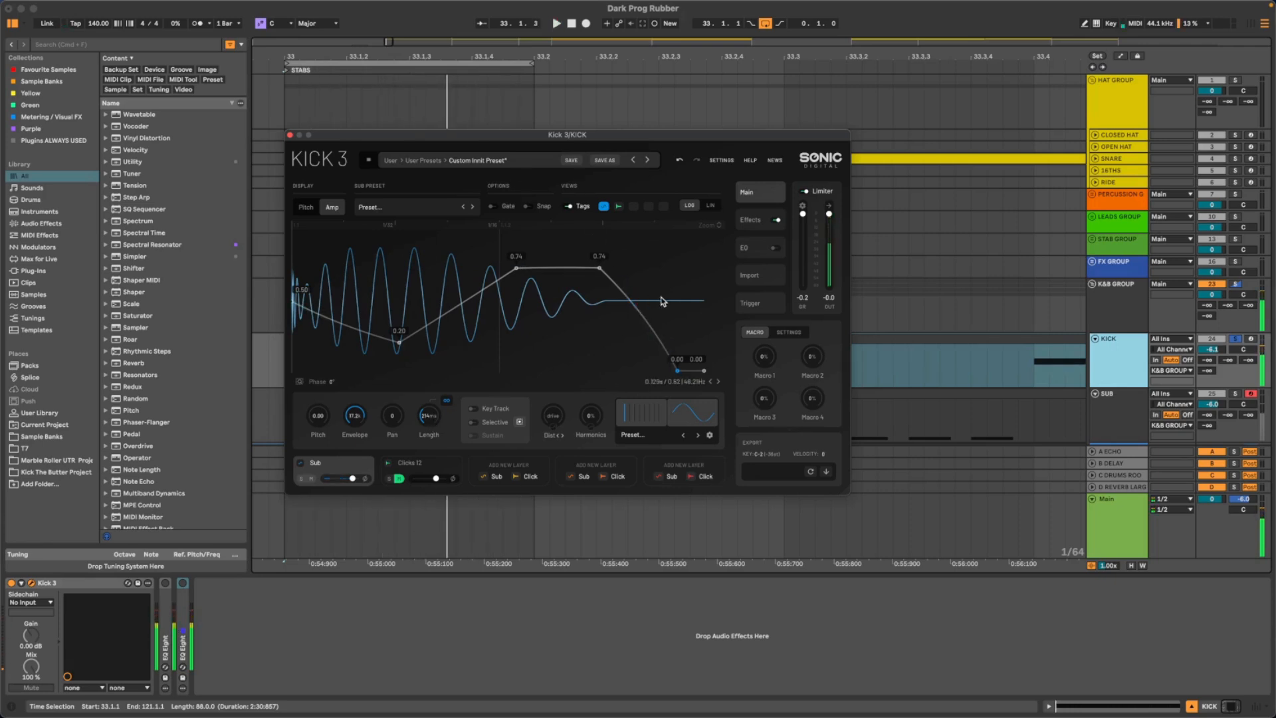
- Raise the pitch envelope's start node to F8, about 5.57 kHz, and play the kick
left_click(303, 207)
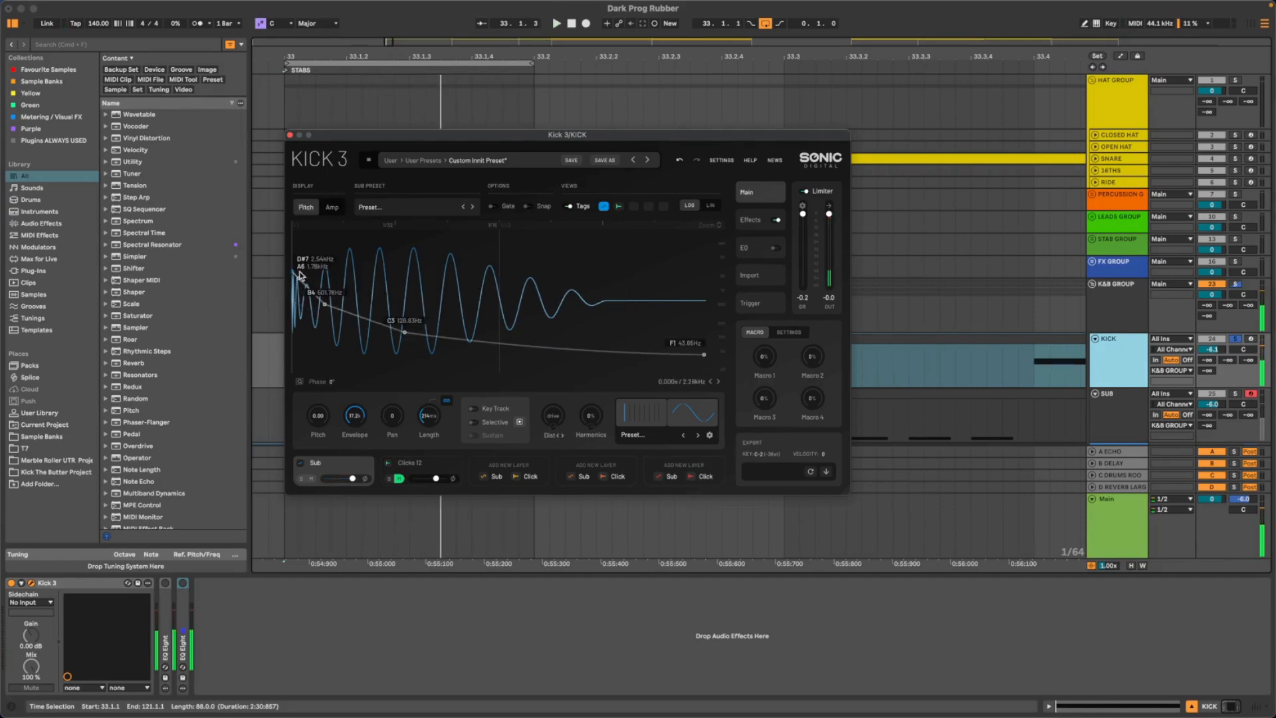
scroll(312, 279, "up", 5)
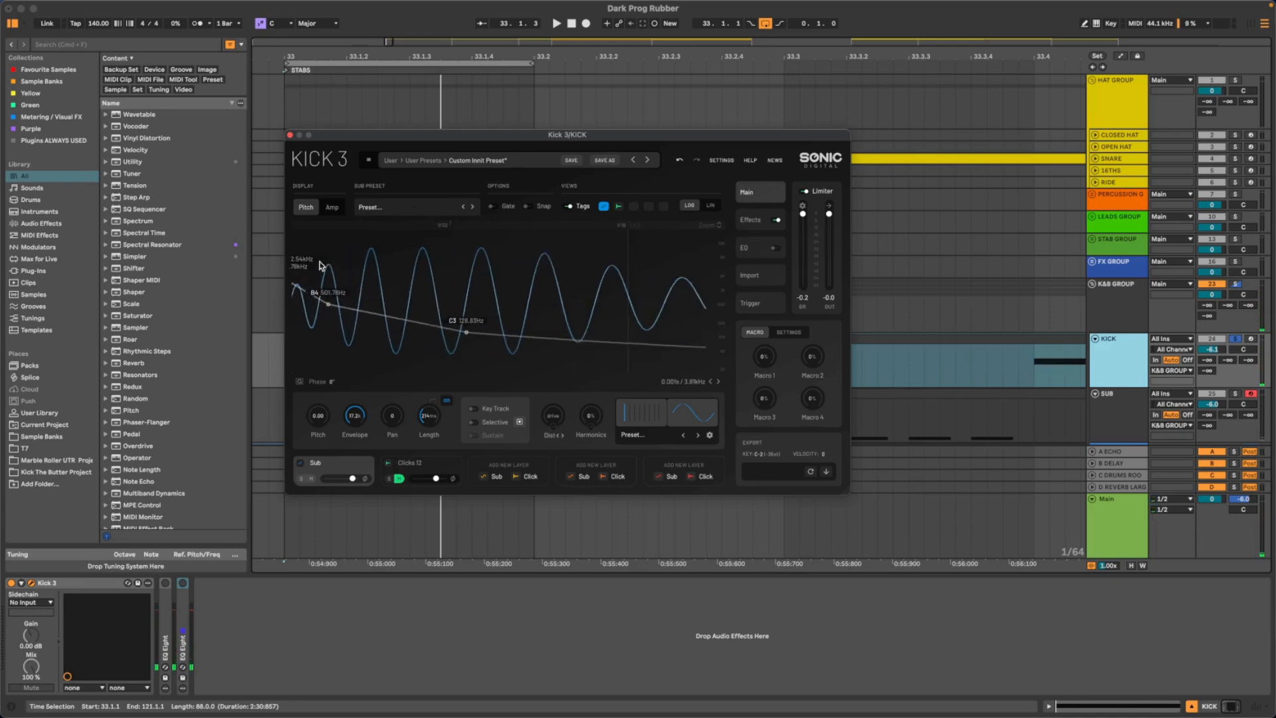
left_click_drag(294, 271, 294, 259)
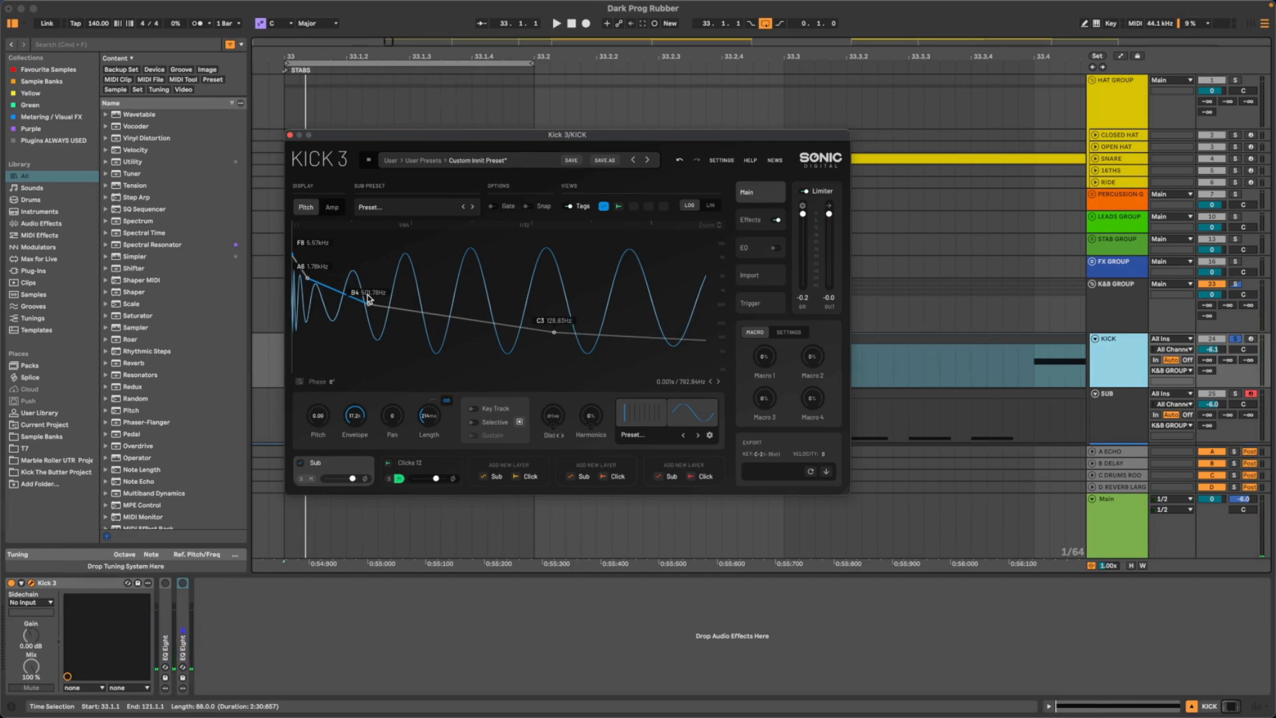
left_click_drag(371, 135, 388, 124)
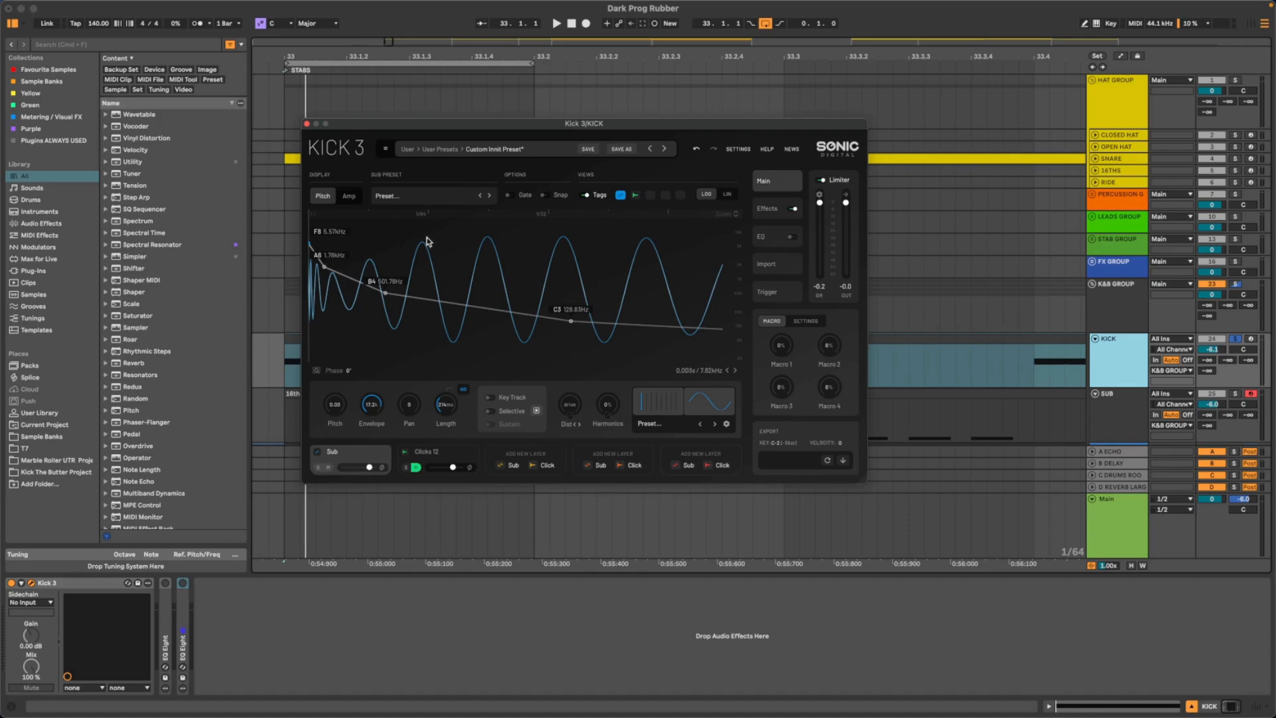
scroll(409, 244, "up", 1)
scroll(409, 244, "down", 2)
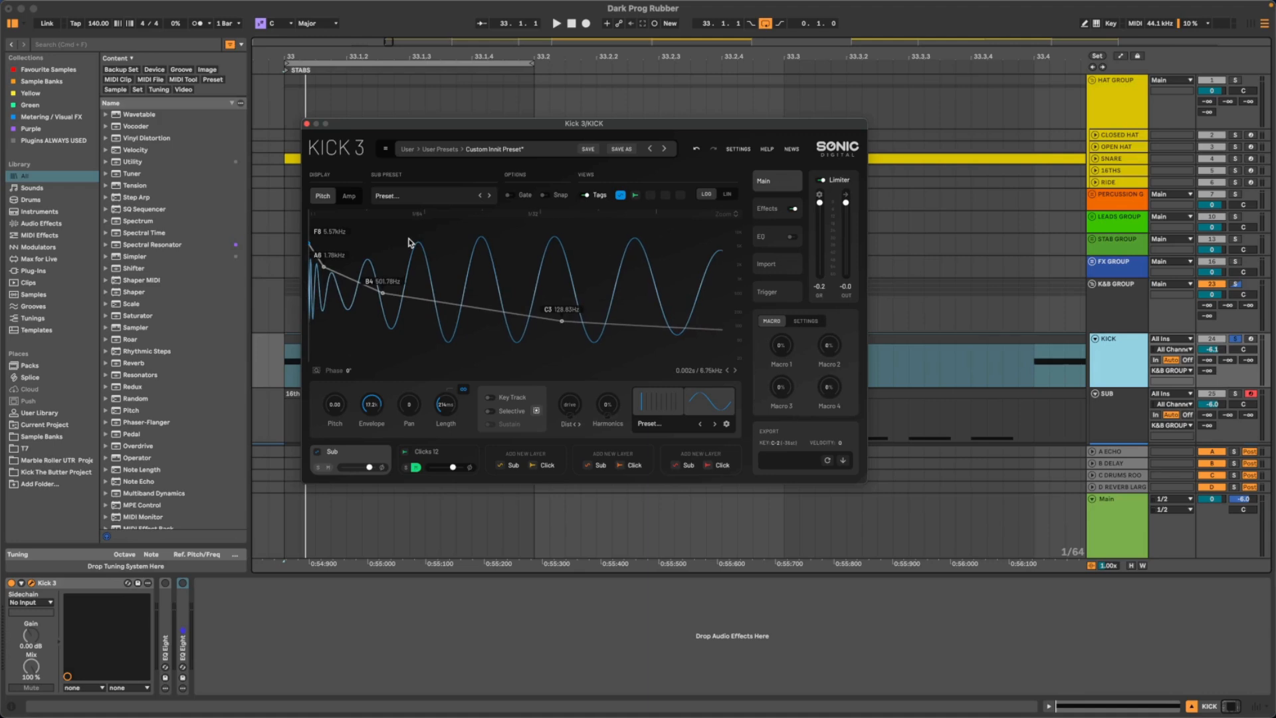
scroll(433, 235, "down", 3)
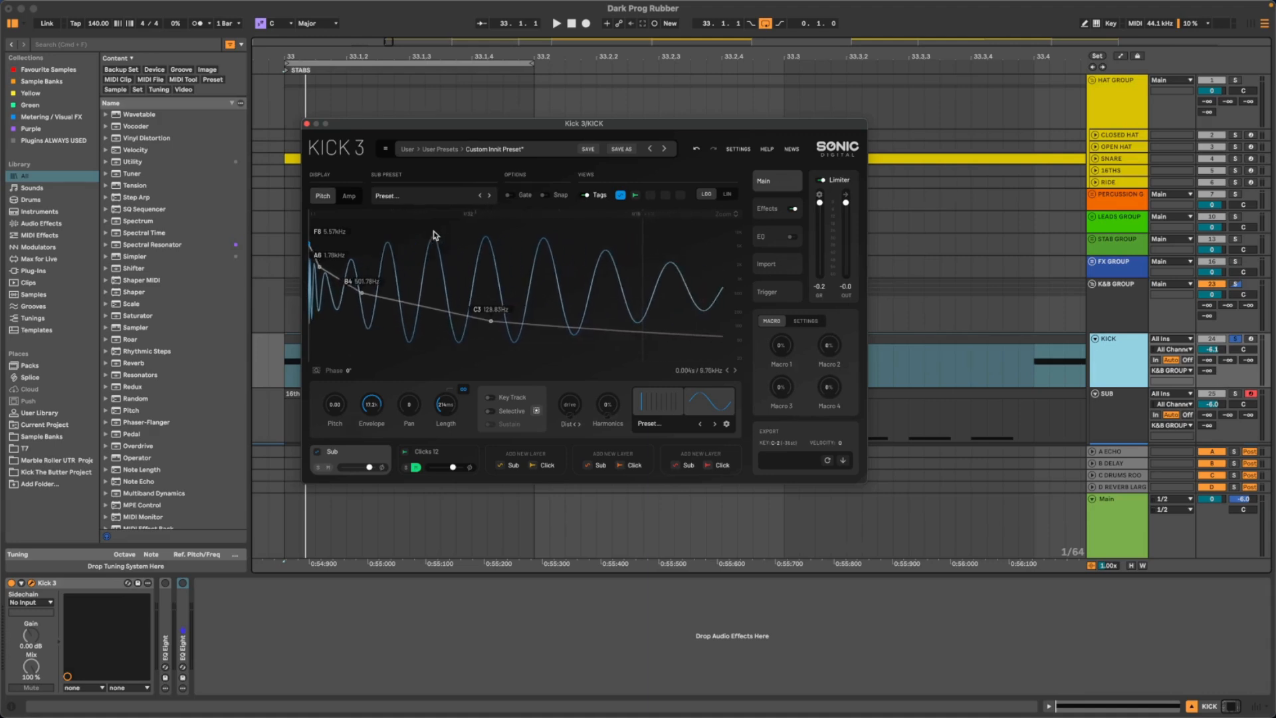
scroll(433, 235, "down", 1)
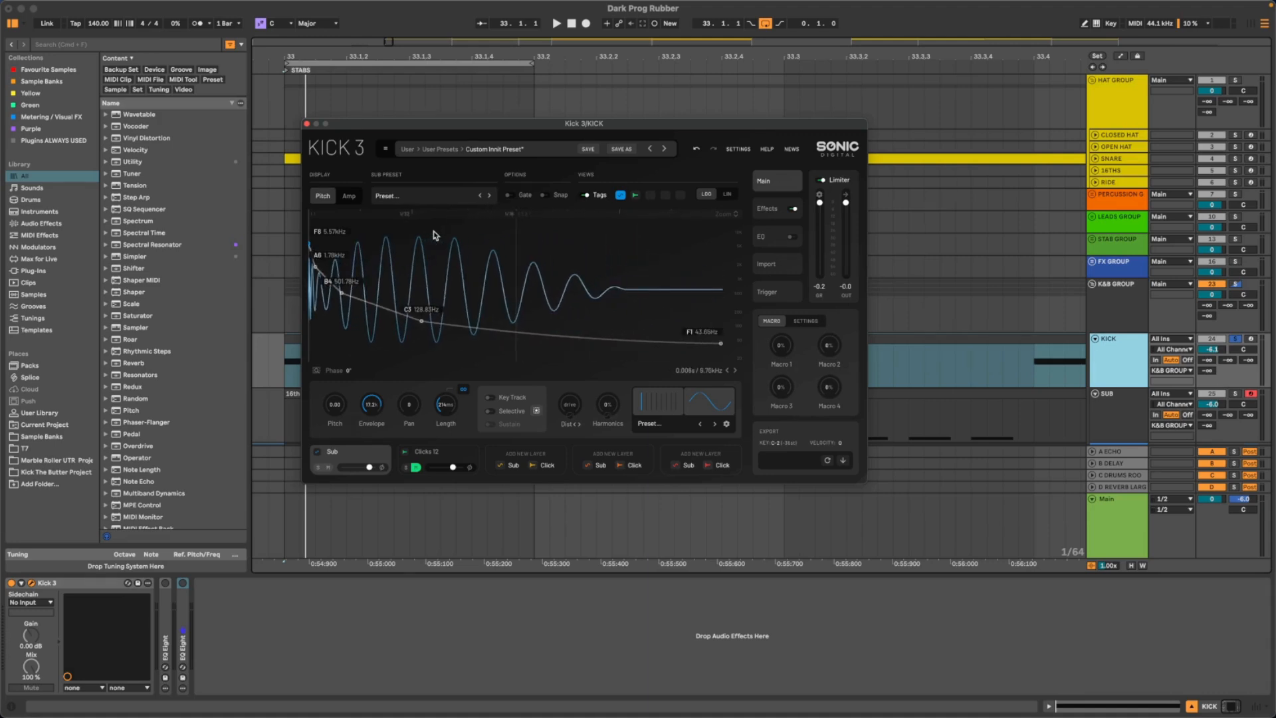
key("space")
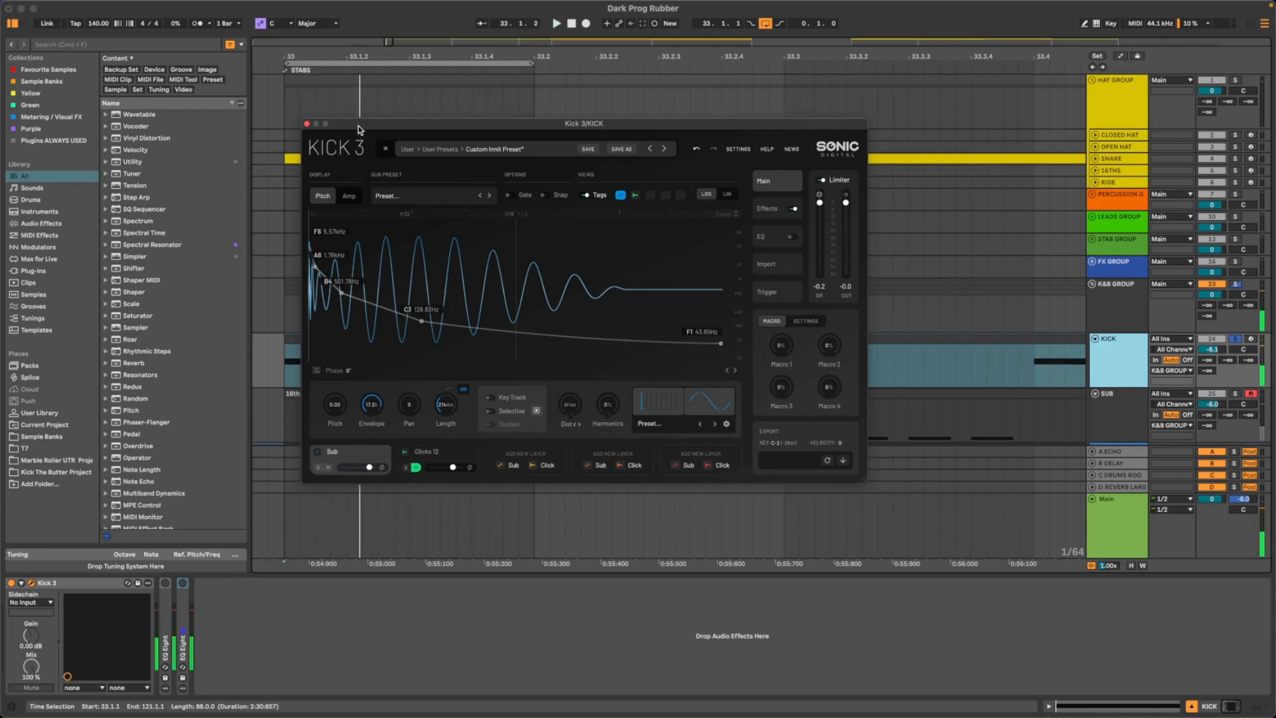
- Compare the kicks by soloing the lower blue KICK track, and return the solo to the Kick 3 KICK track
left_click_drag(359, 127, 321, 105)
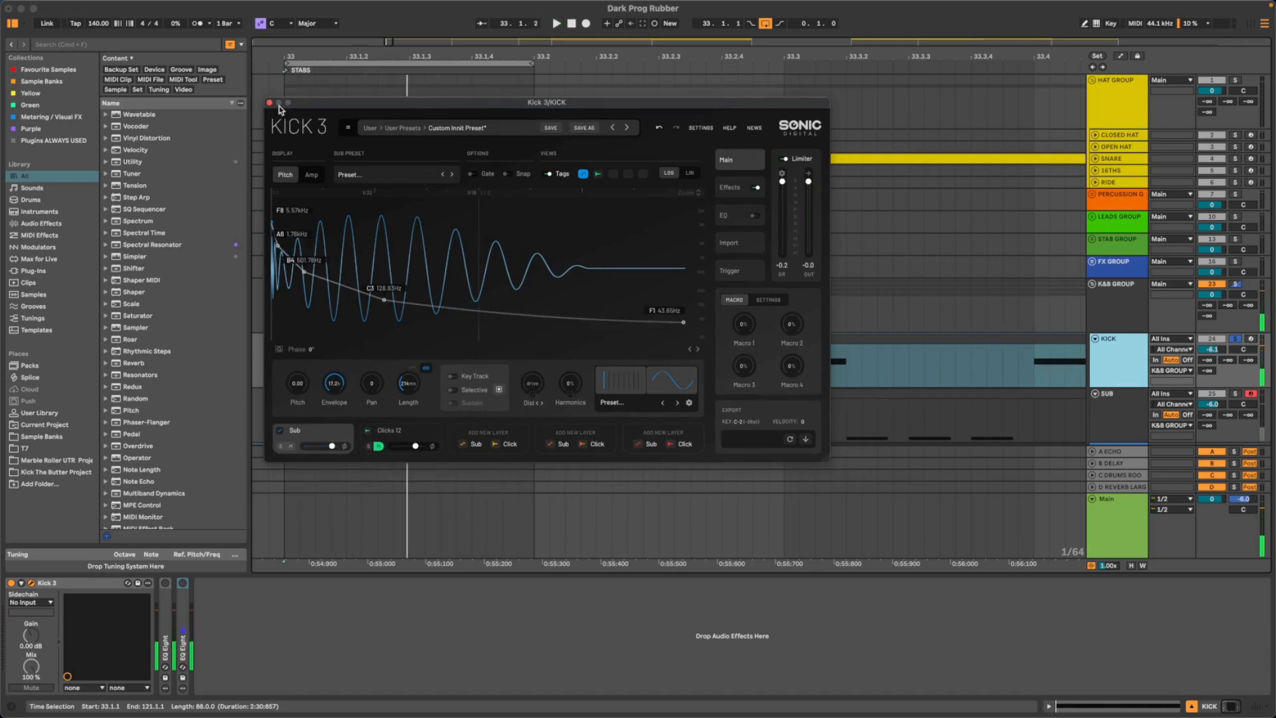
scroll(1003, 333, "down", 2)
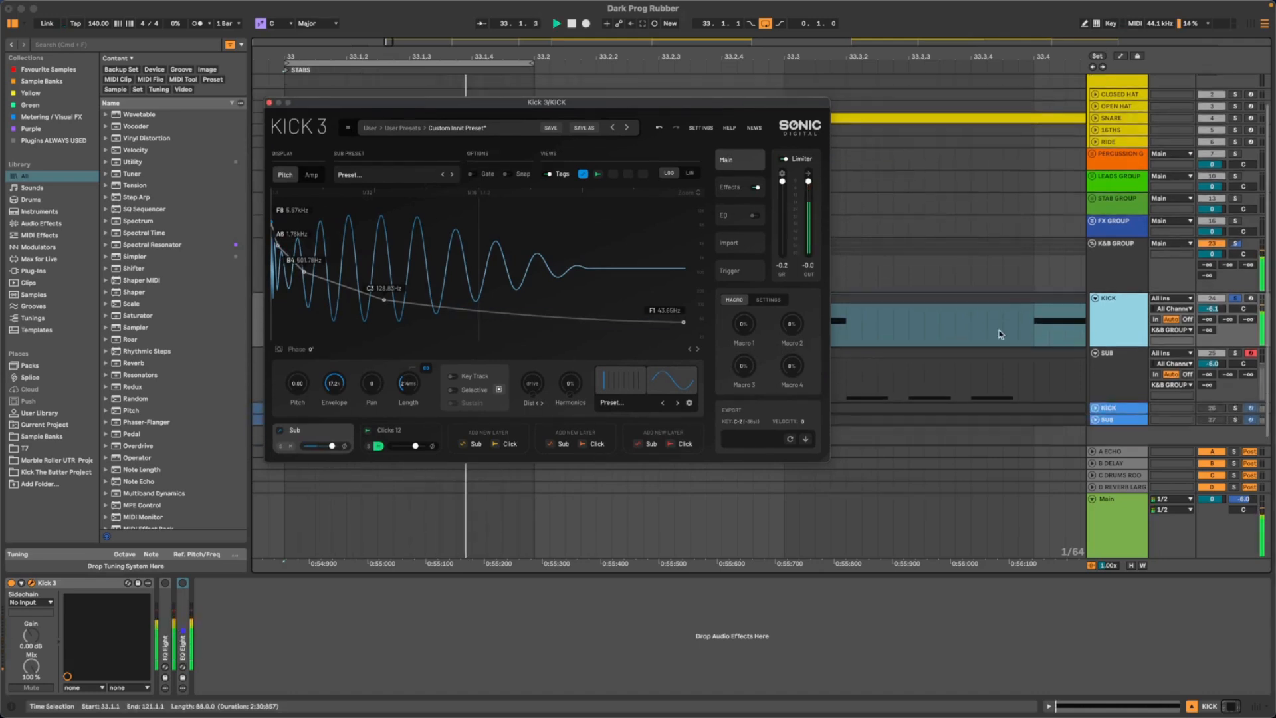
left_click(1236, 399)
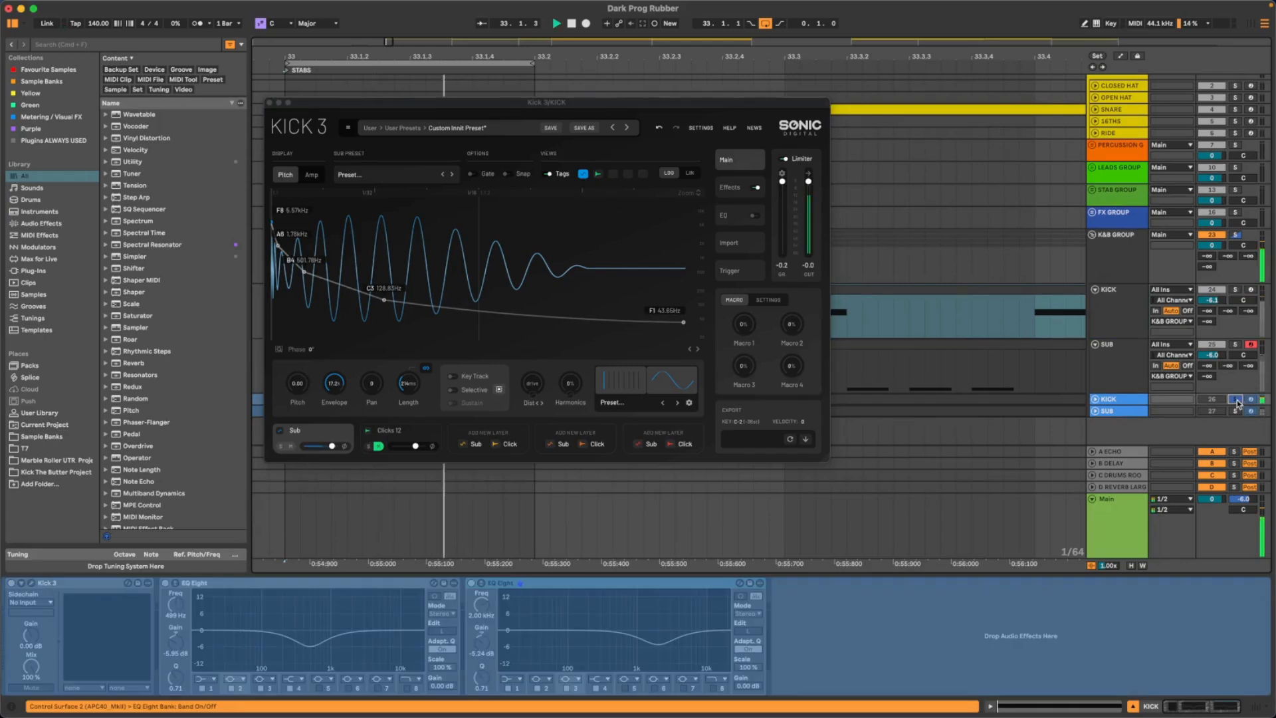
left_click(1236, 291)
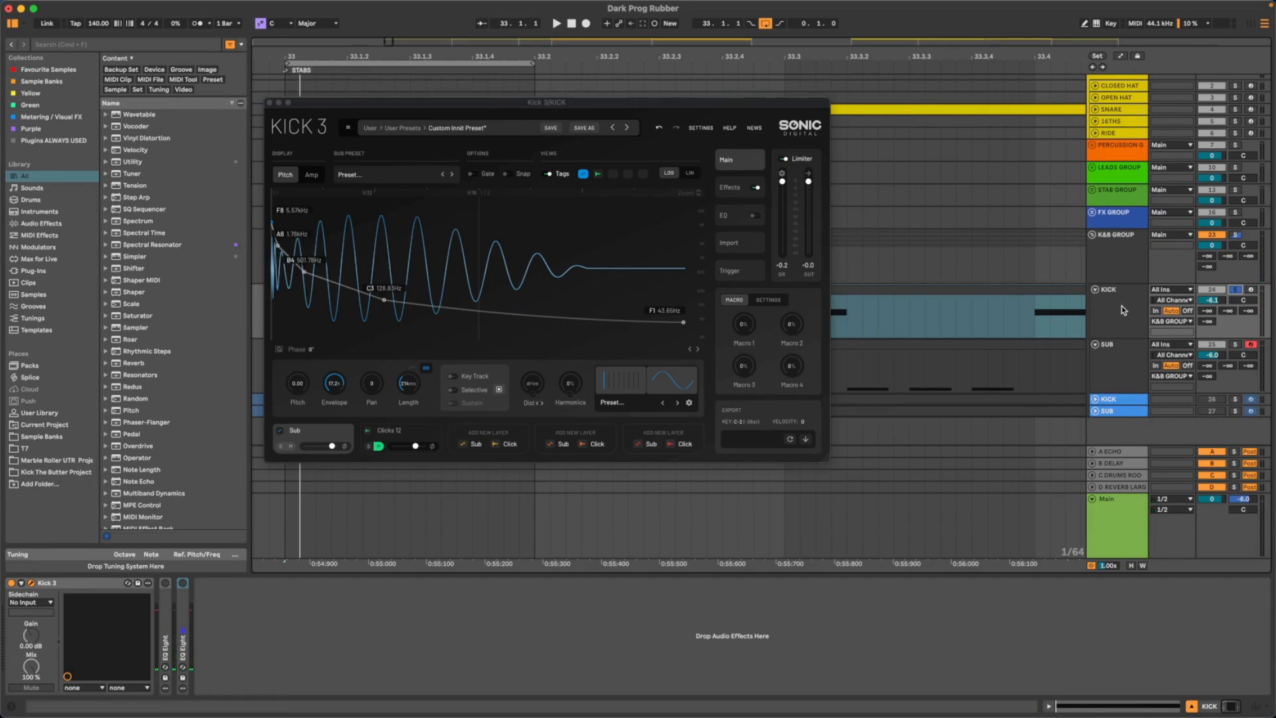
- Alternate the solo between the blue KICK track and the Kick 3 KICK track during playback, finishing on the Kick 3 track
left_click(1236, 398)
key("space")
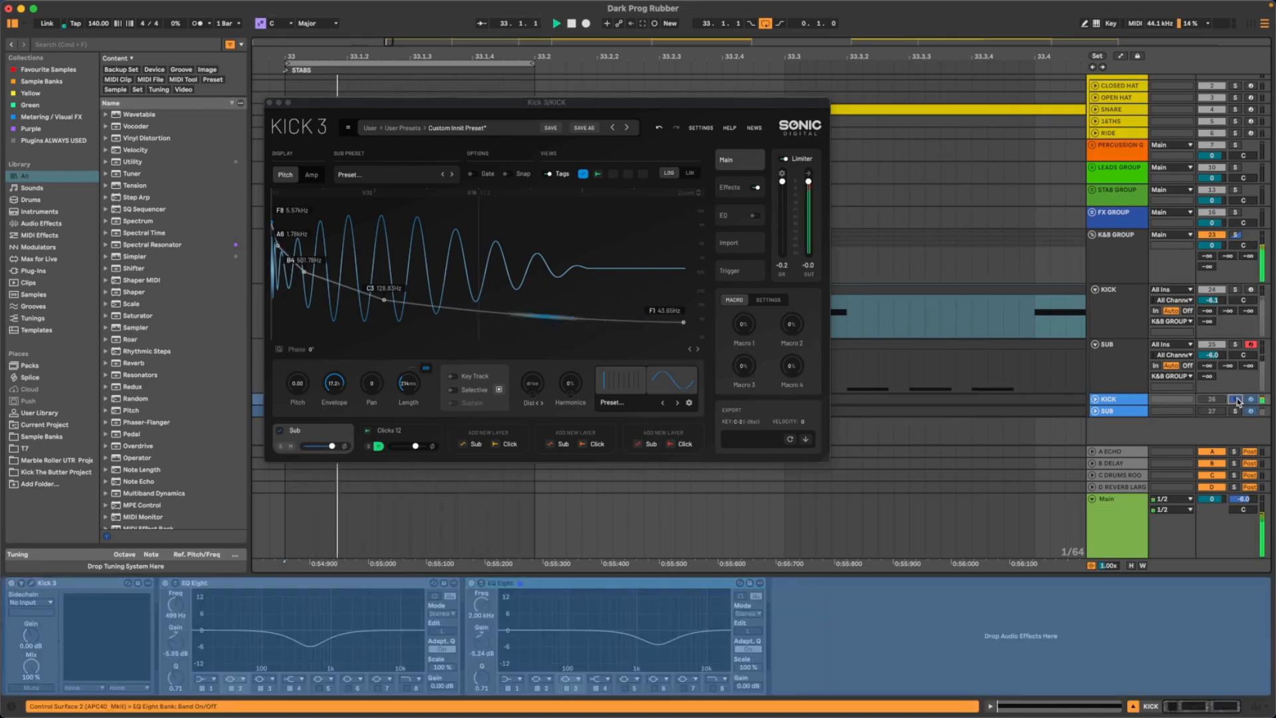
left_click(1235, 291)
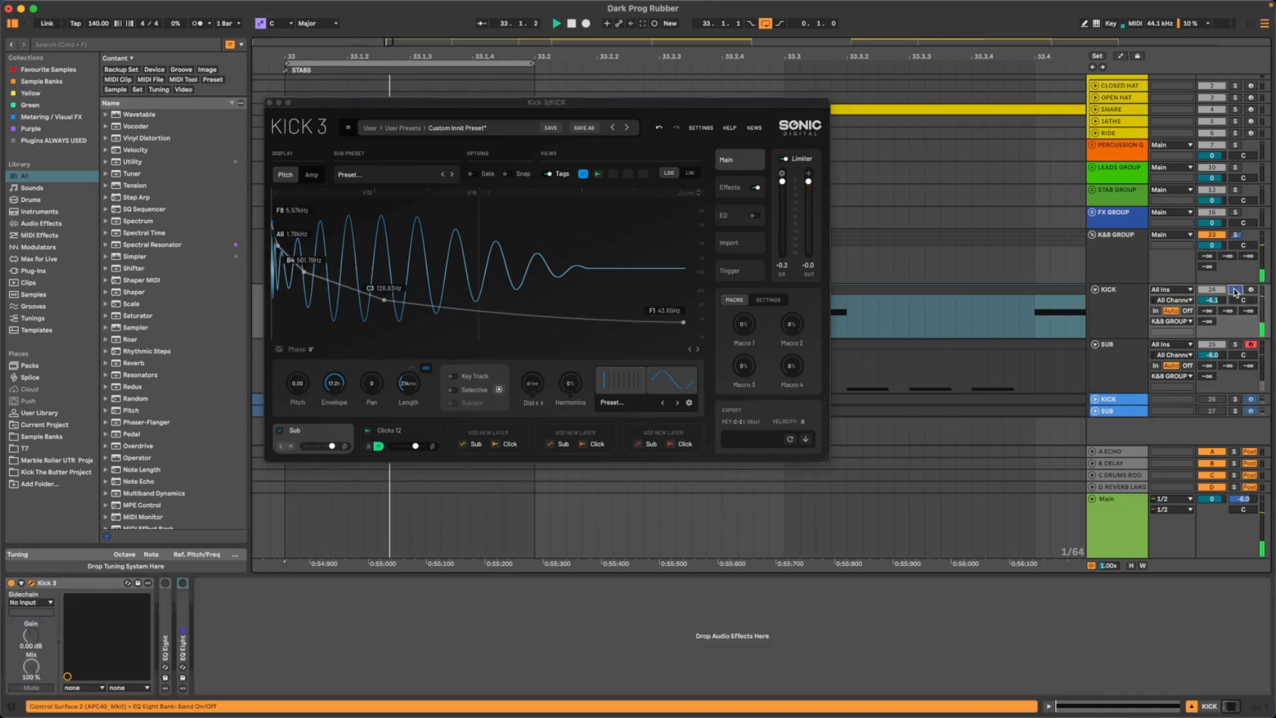
left_click(1235, 398)
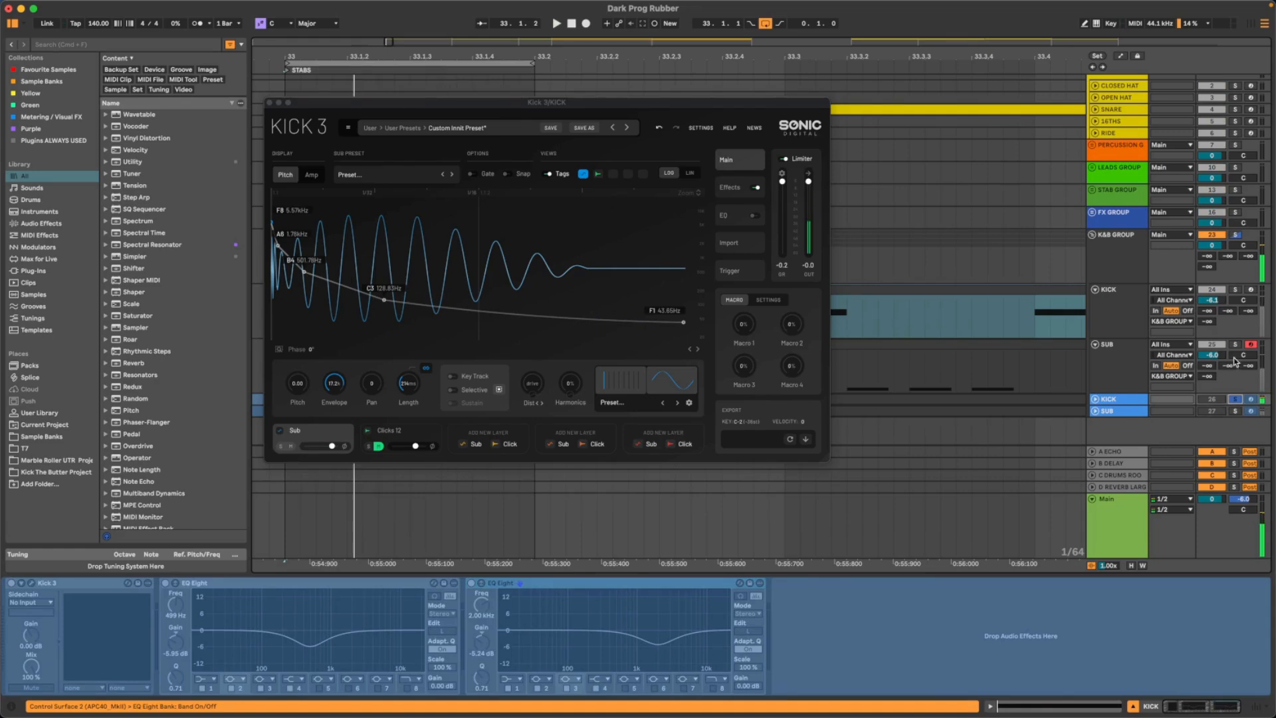
left_click(1234, 283)
left_click(1235, 290)
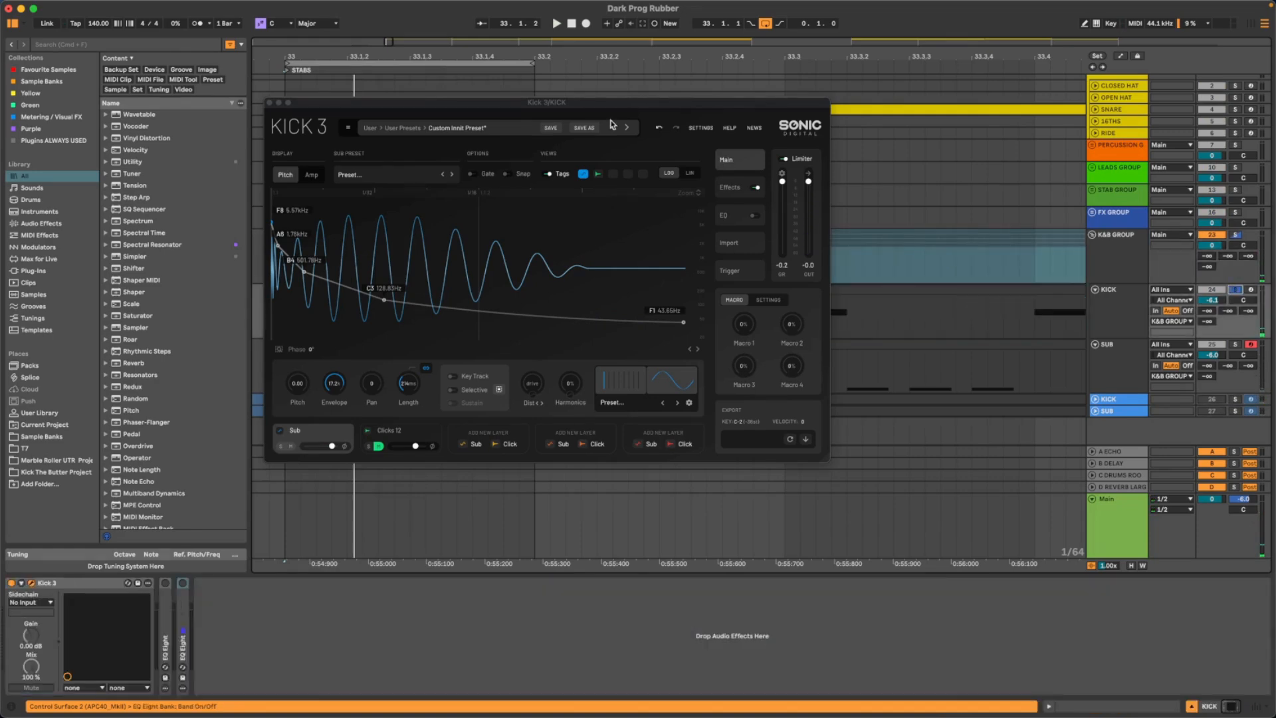
- Close the Kick 3 window, fold the device, and enable the first EQ Eight on the KICK track with its enlarged display
left_click_drag(292, 105, 333, 104)
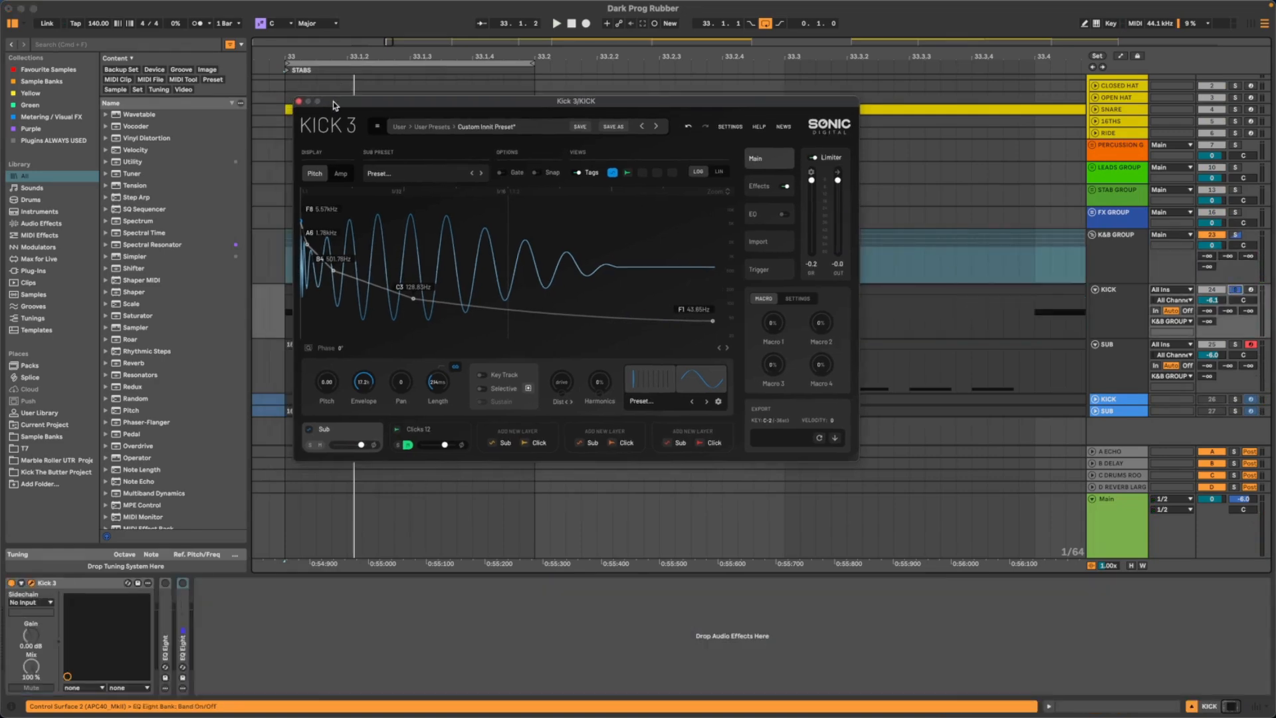
left_click(298, 102)
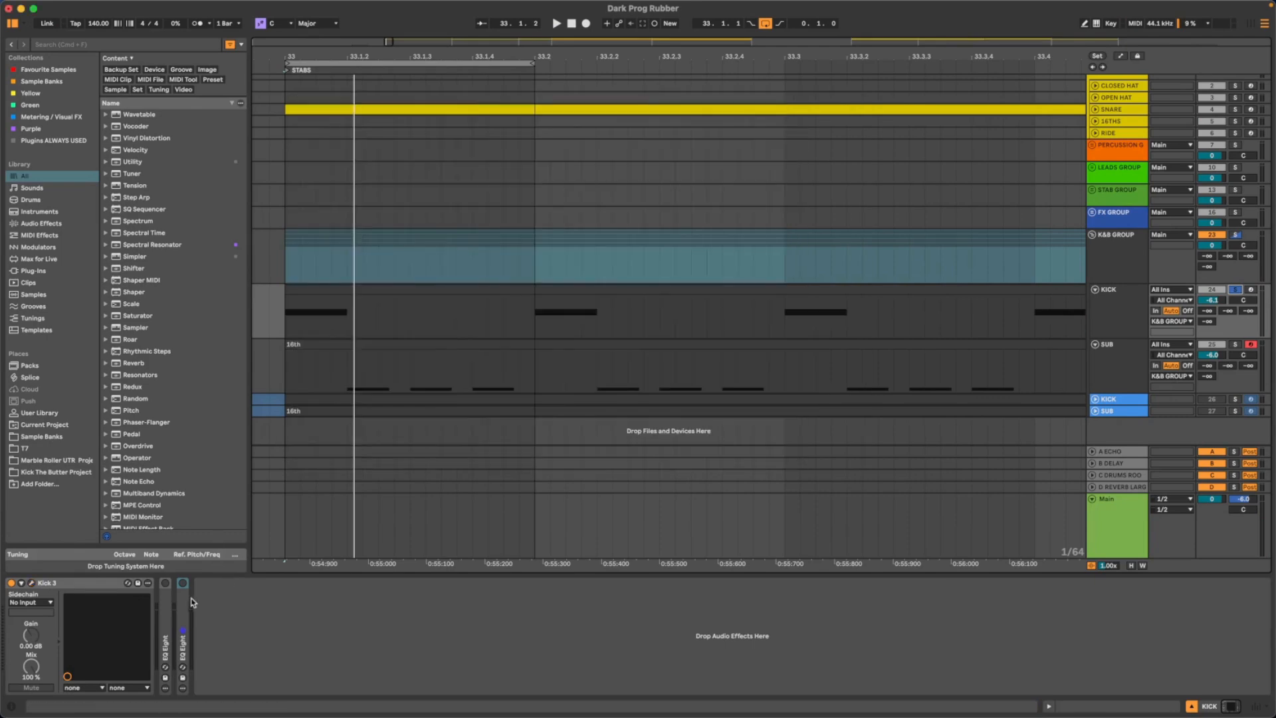
double_click(79, 583)
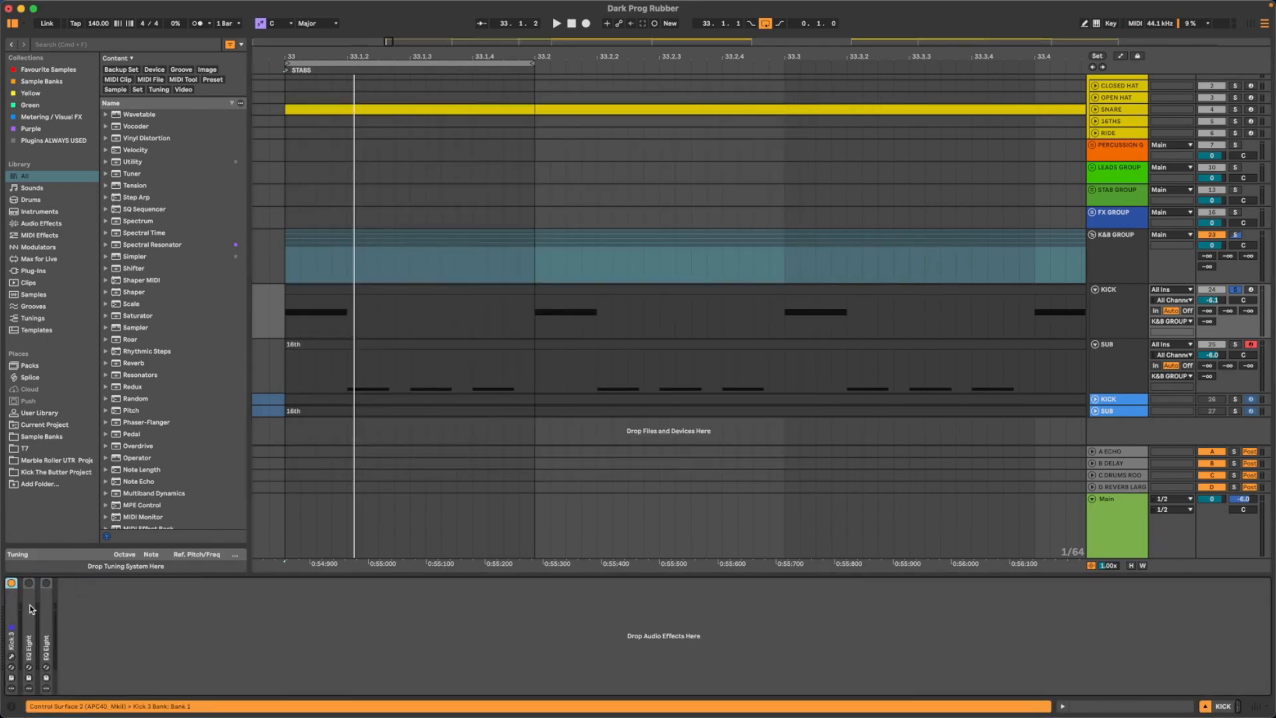
double_click(30, 604)
left_click(29, 583)
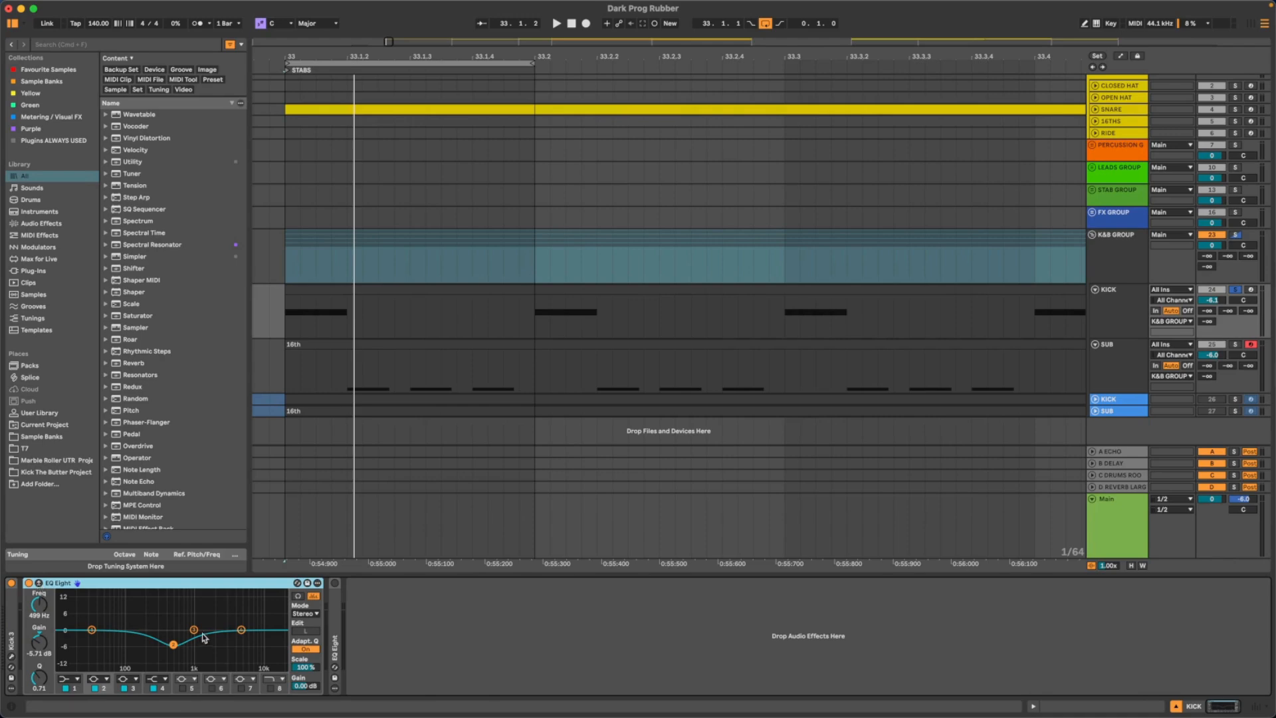
left_click(45, 583)
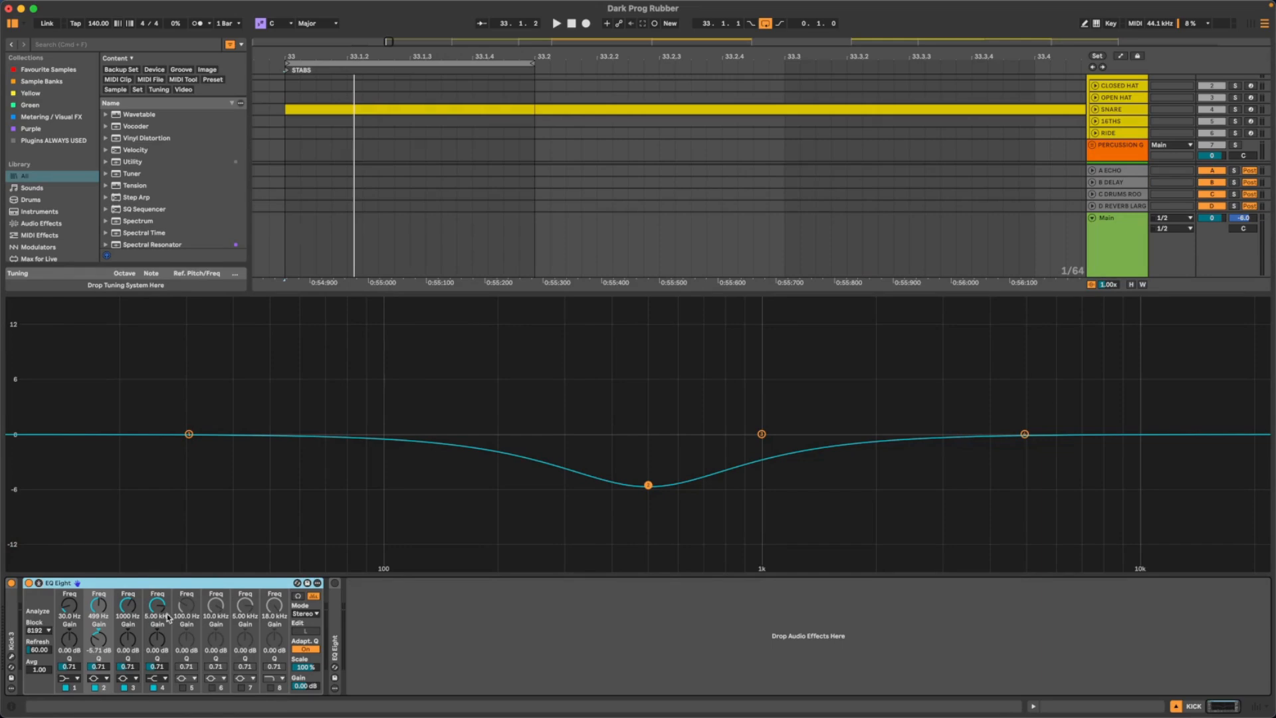
- Shape band 2 of the first EQ Eight into a dip at about 490 Hz, -8.15 dB and Q 0.76 while playing the kick
left_click_drag(98, 642, 98, 611)
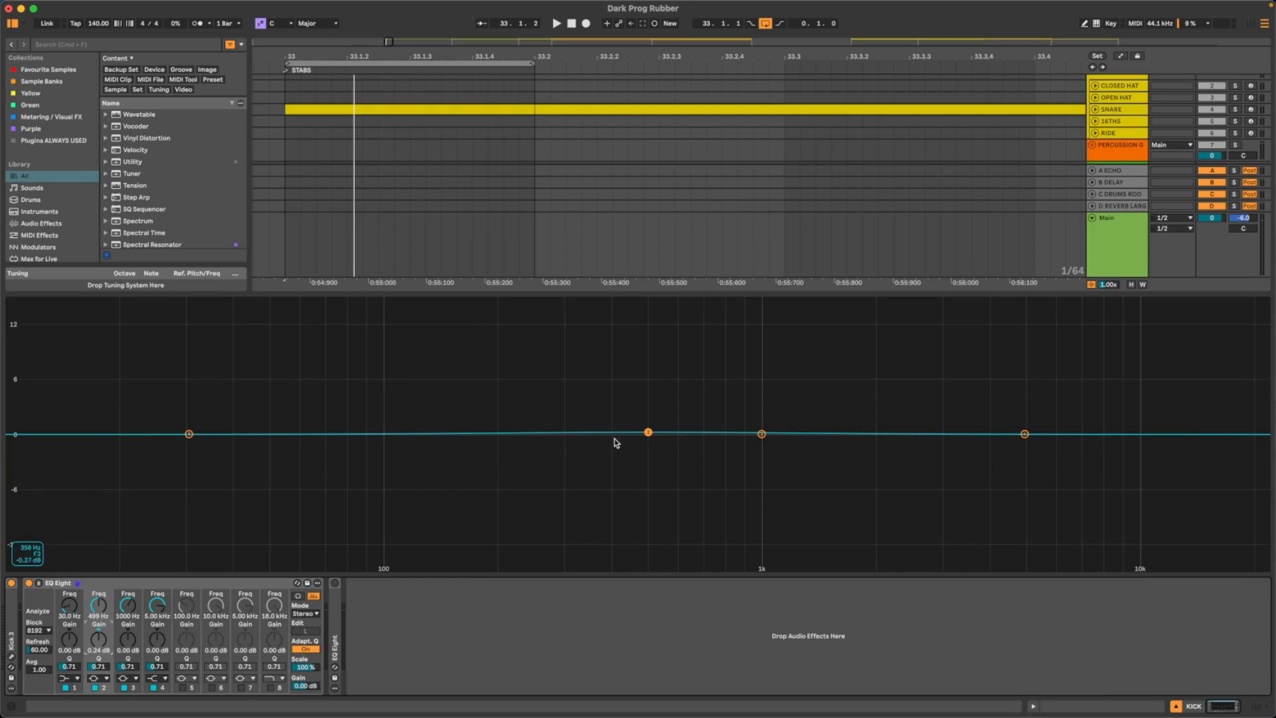
left_click_drag(657, 438, 662, 501)
key("space")
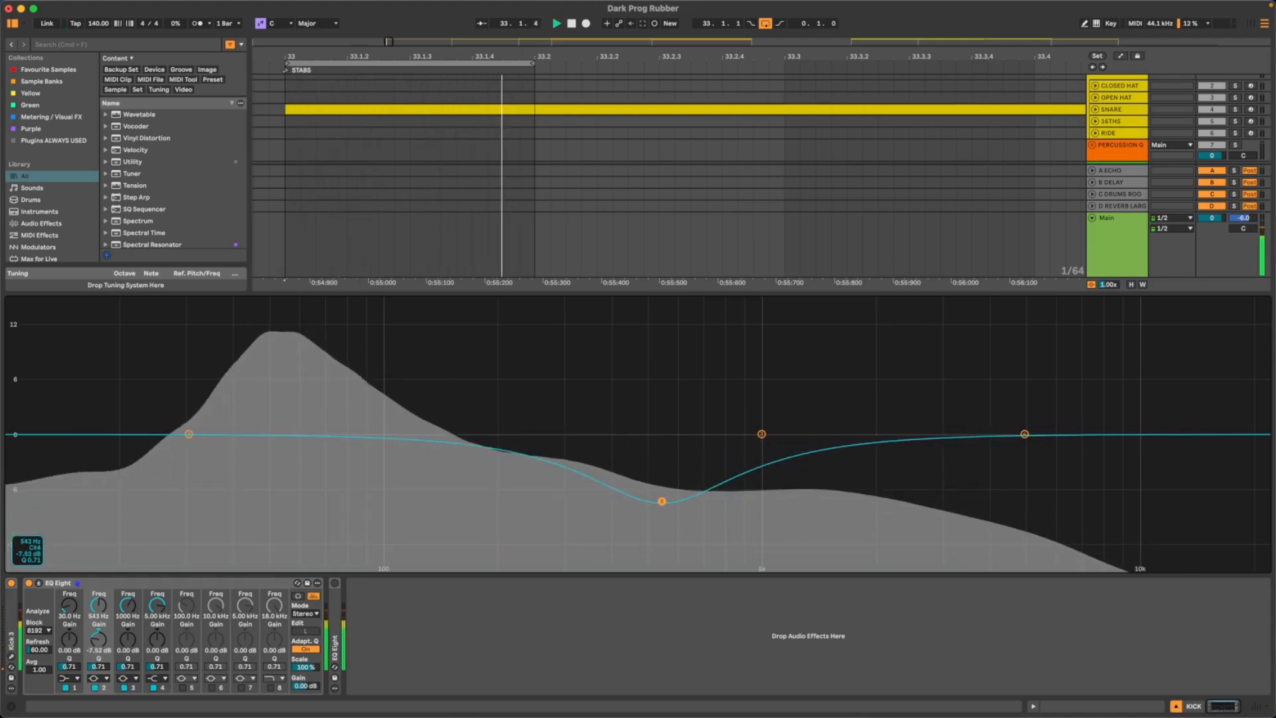
left_click_drag(98, 666, 98, 649)
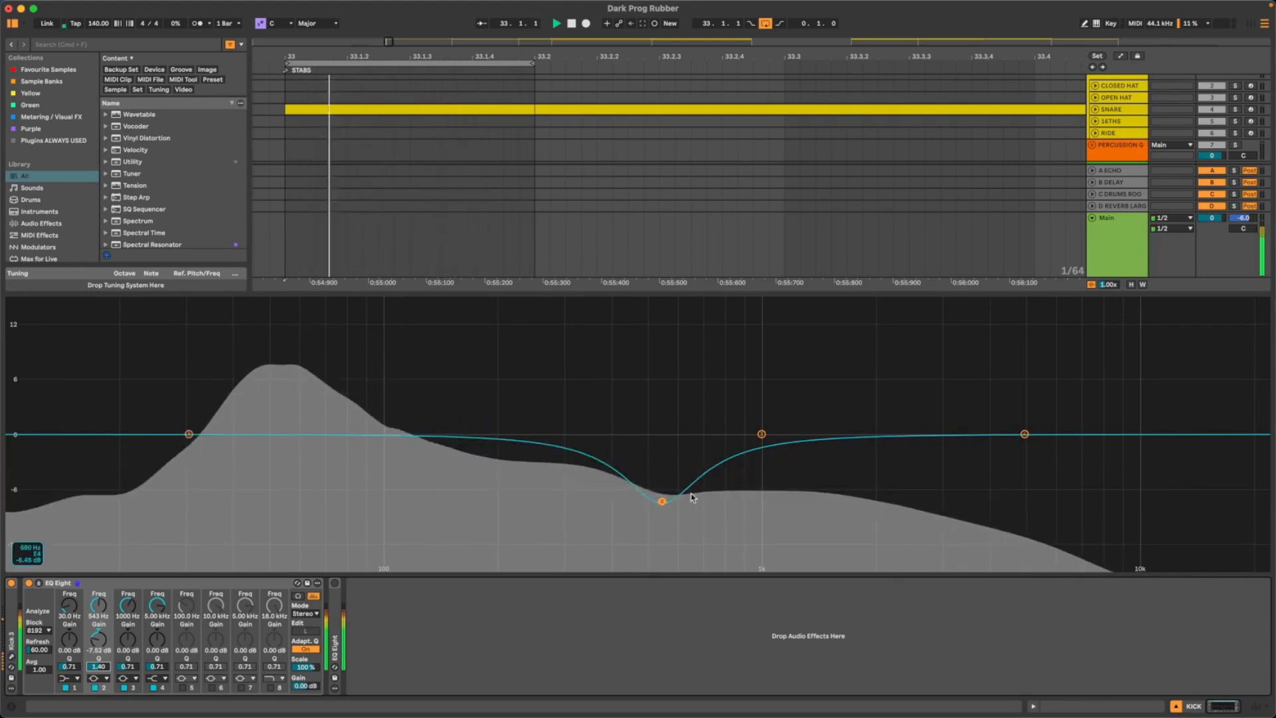
mouse_move(662, 501)
left_mouse_down()
mouse_move(584, 507)
mouse_move(609, 541)
mouse_move(729, 541)
mouse_move(764, 493)
mouse_move(746, 527)
mouse_move(725, 472)
mouse_move(820, 465)
mouse_move(744, 393)
mouse_move(632, 373)
mouse_move(629, 399)
mouse_move(541, 425)
mouse_move(604, 465)
mouse_move(630, 513)
mouse_move(666, 509)
left_mouse_up()
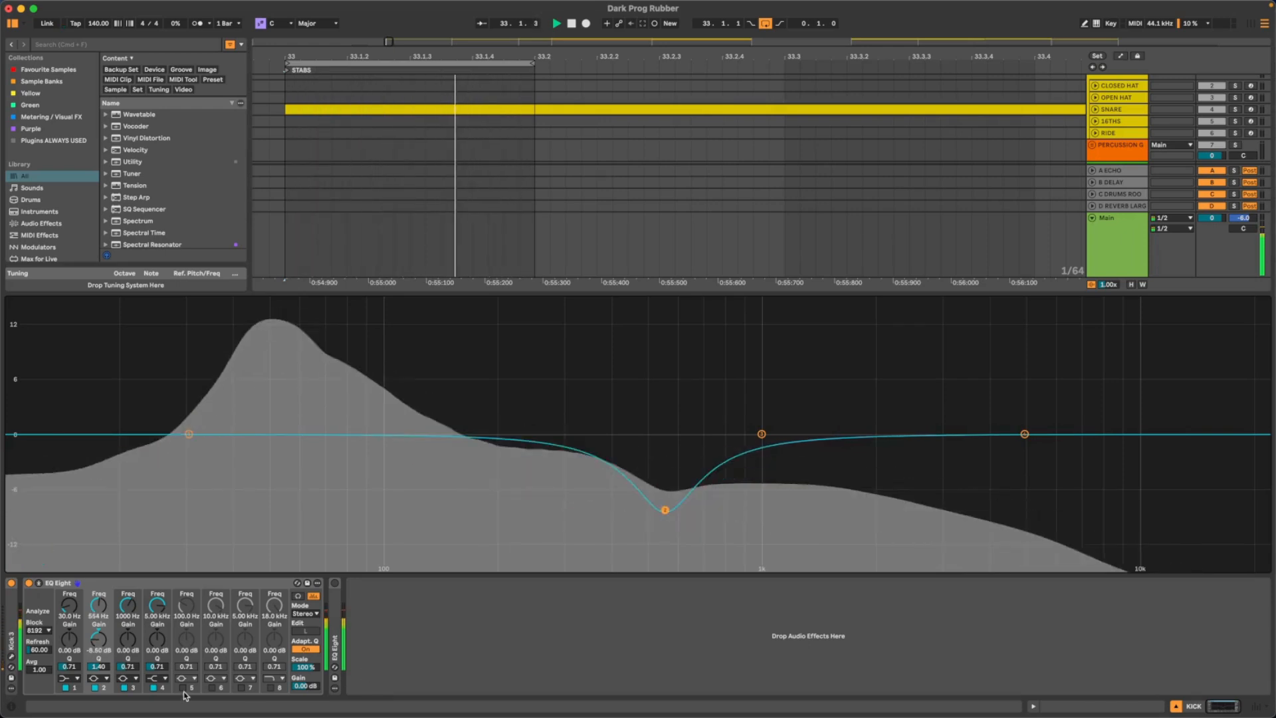
left_click_drag(102, 666, 102, 684)
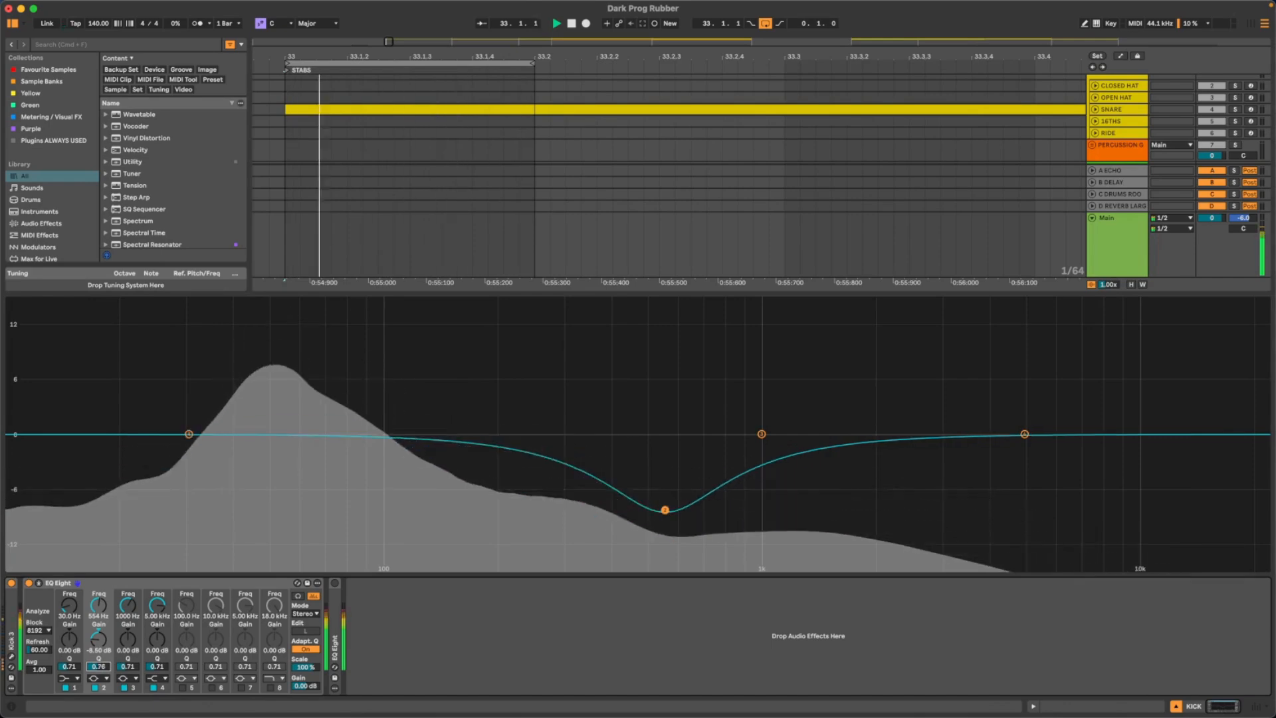
left_click_drag(661, 542, 641, 501)
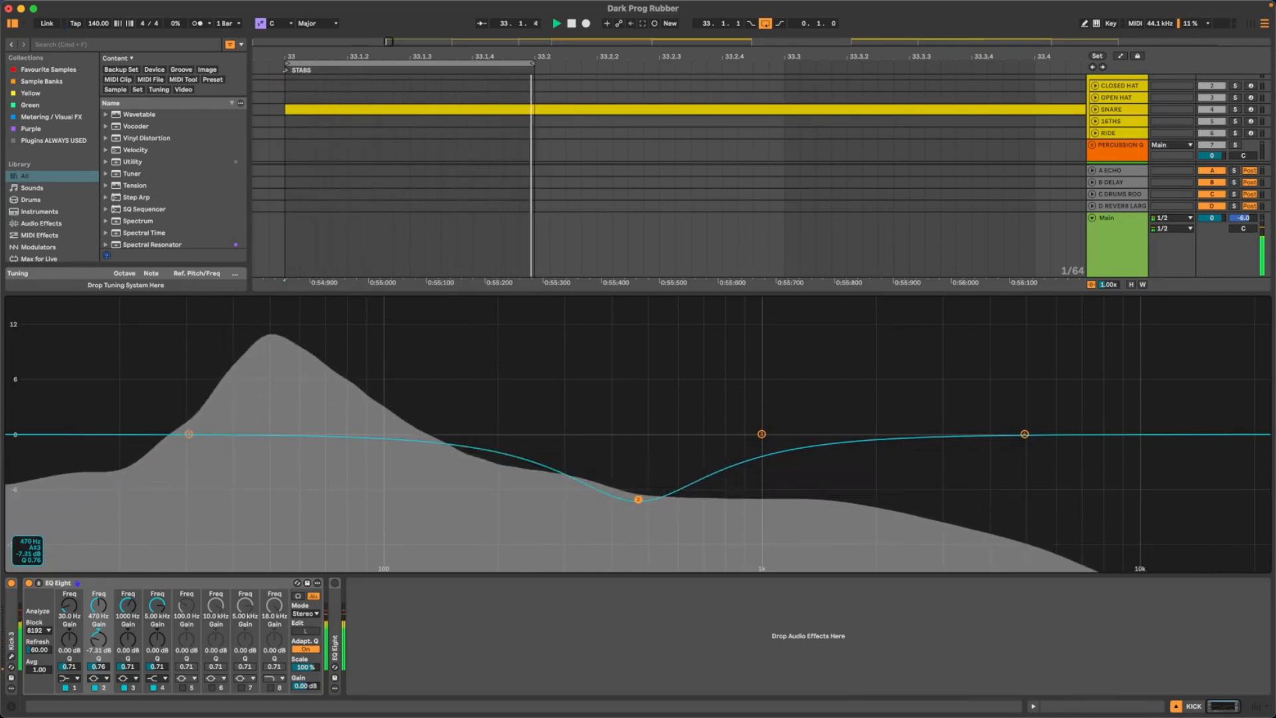
left_click_drag(642, 507, 650, 508)
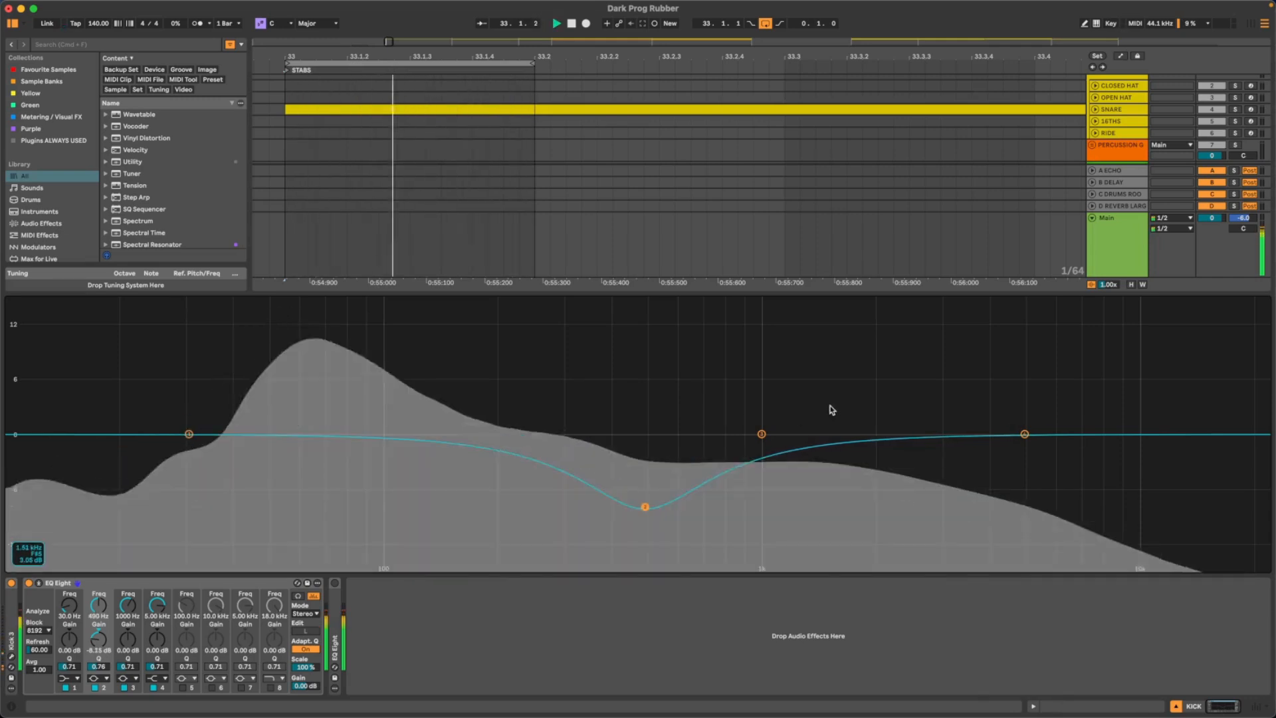
- Compare the playing kick with the first EQ Eight bypassed and enabled, leaving it enabled
left_click(28, 584)
left_click(29, 584)
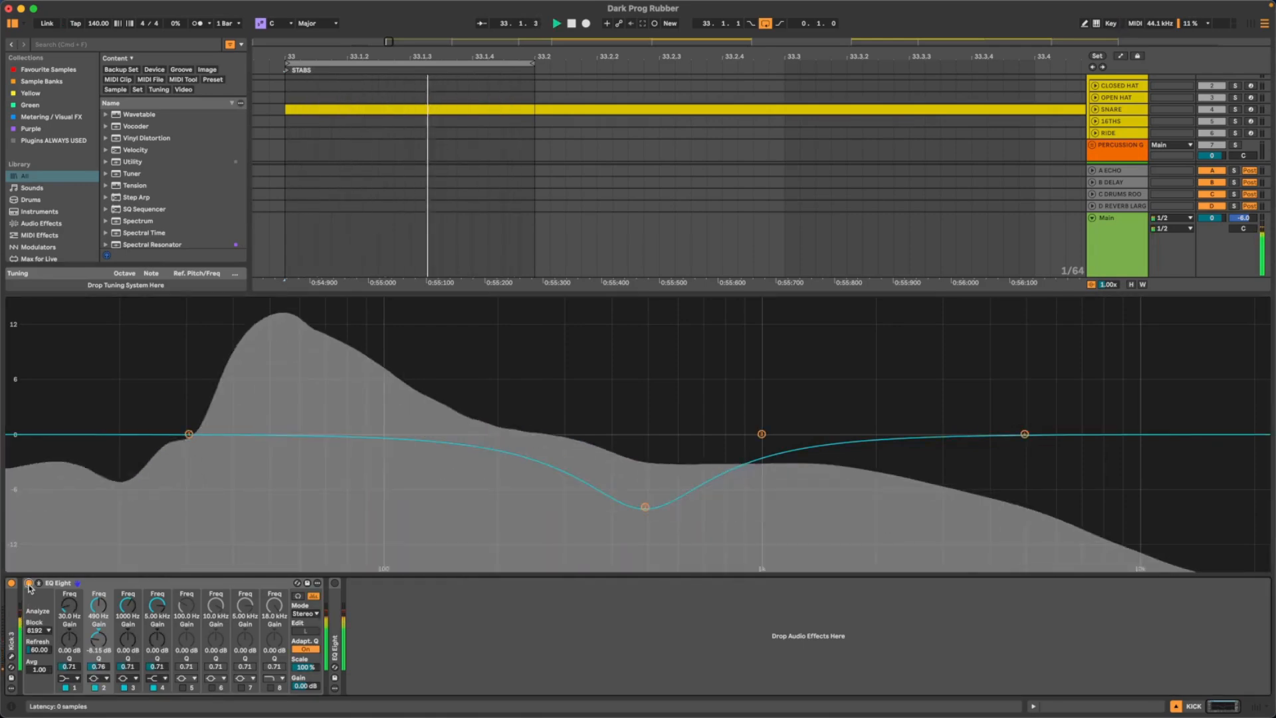
left_click(29, 584)
left_click(29, 585)
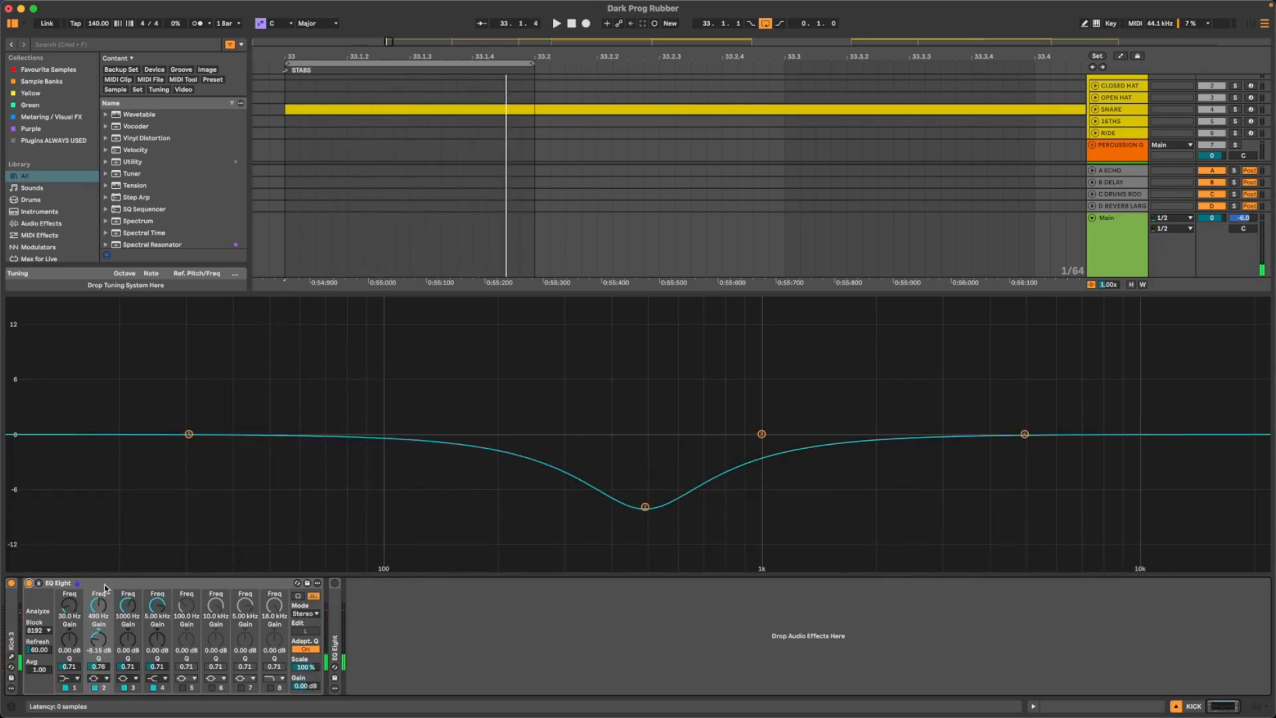
- Fold the first EQ Eight, unfold and enable the second one, and show its curve in the enlarged display
double_click(104, 584)
double_click(48, 615)
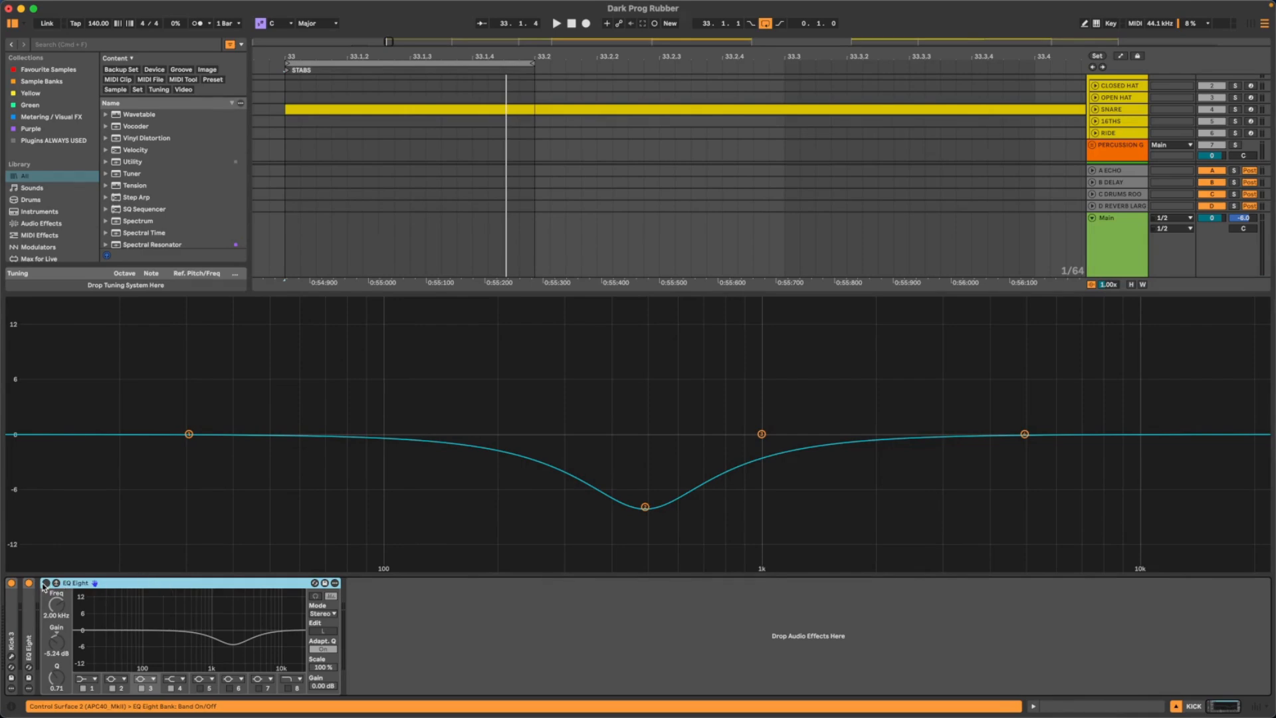
left_click(45, 583)
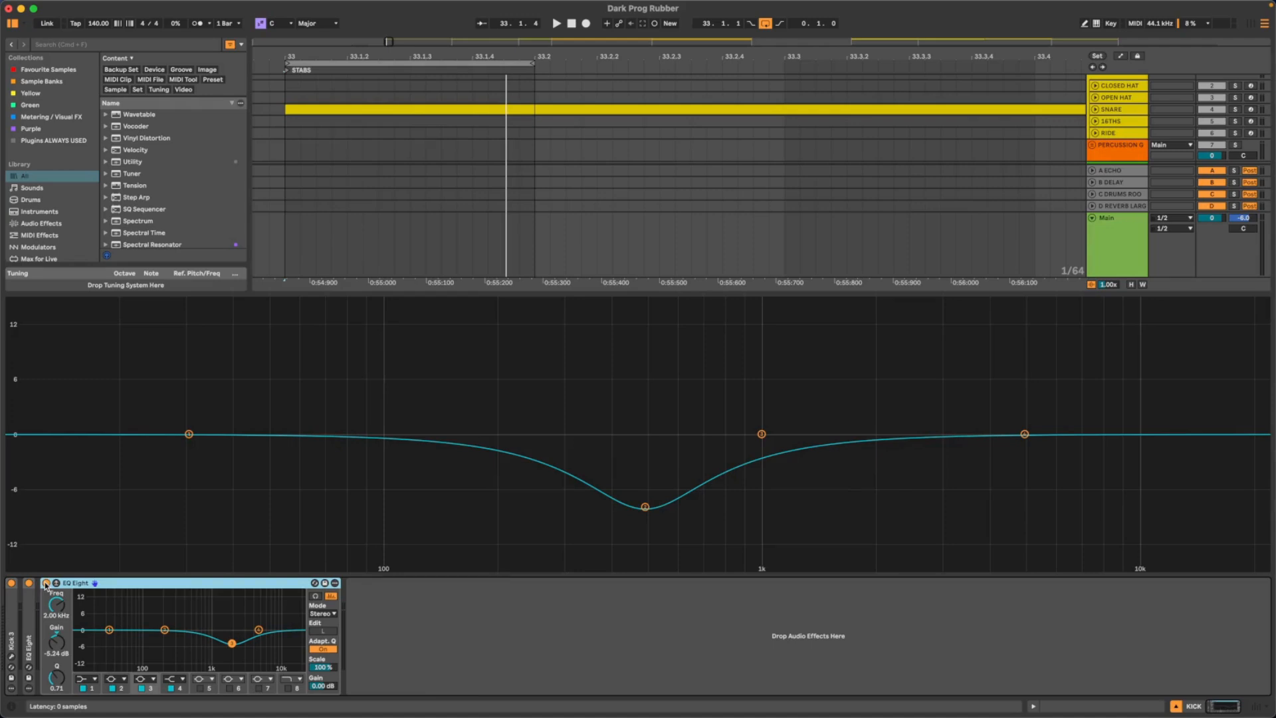
left_click(57, 583)
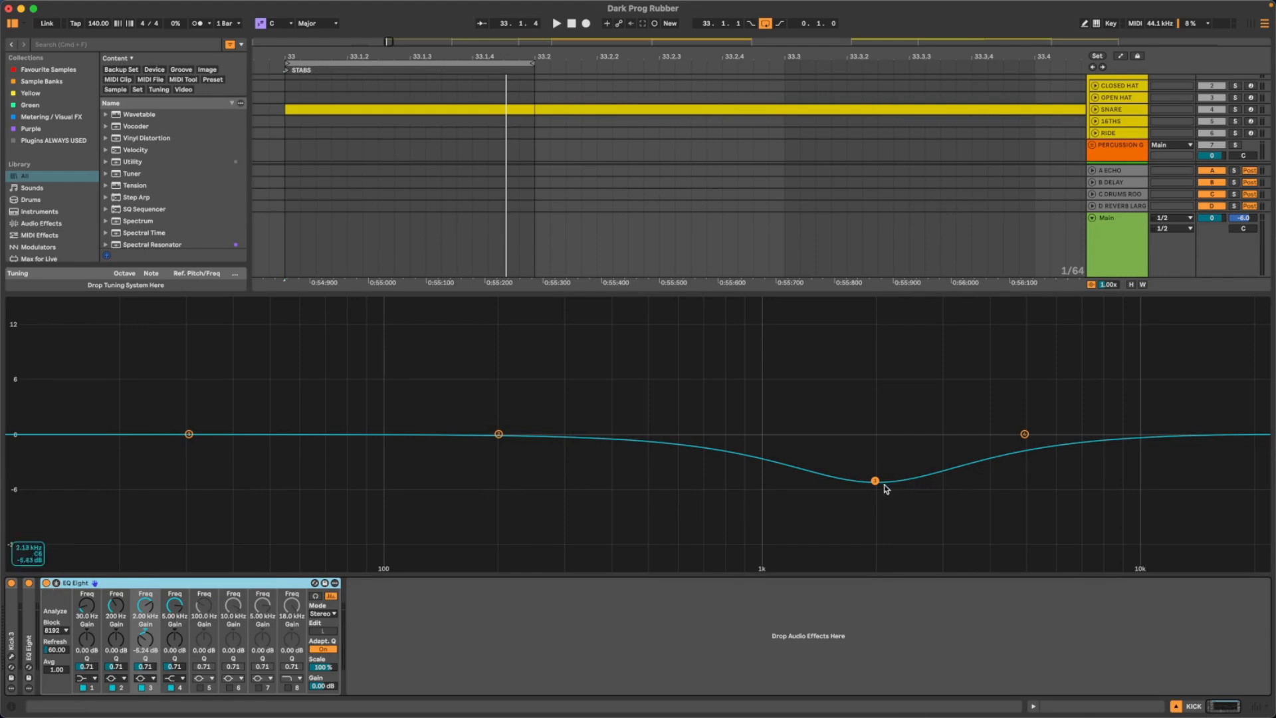
- Play the kick and compare it with the second EQ Eight bypassed and enabled
key("space")
left_click(46, 582)
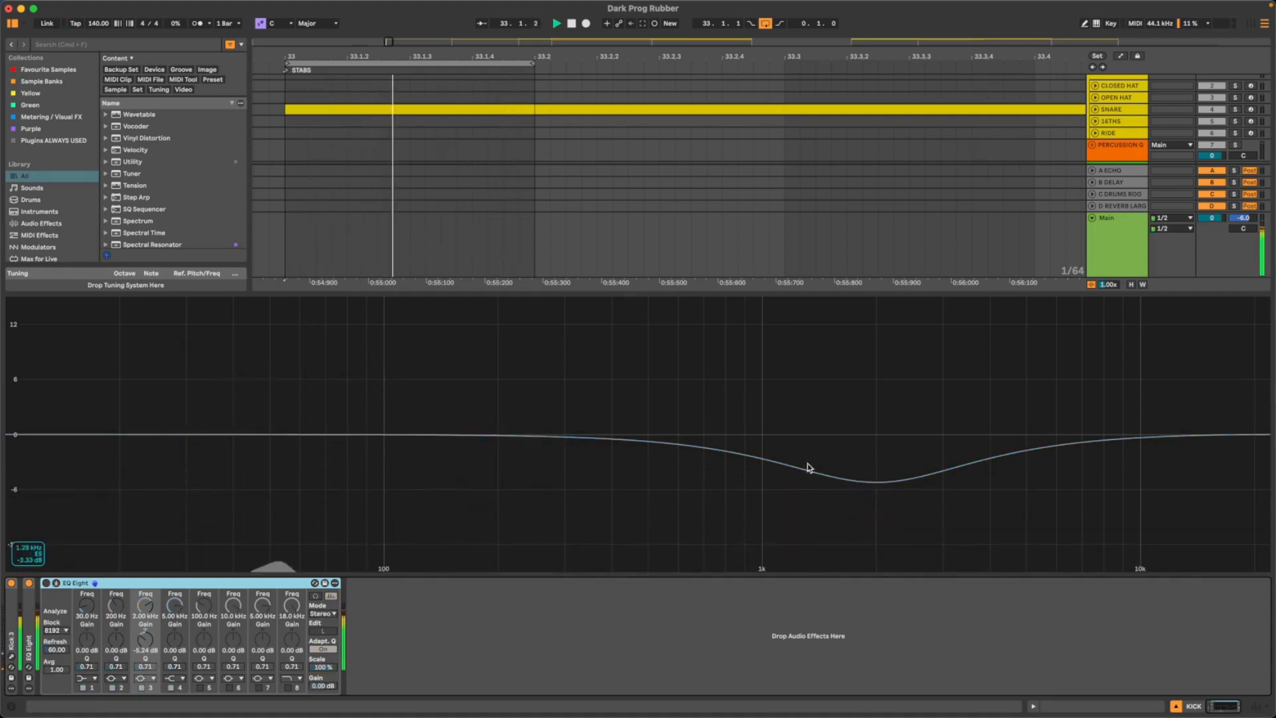
left_click(46, 583)
- Set band 3 of the second EQ Eight to a slight dip at about 1.55 kHz, -1.71 dB and Q 1.52
left_click_drag(151, 645, 150, 622)
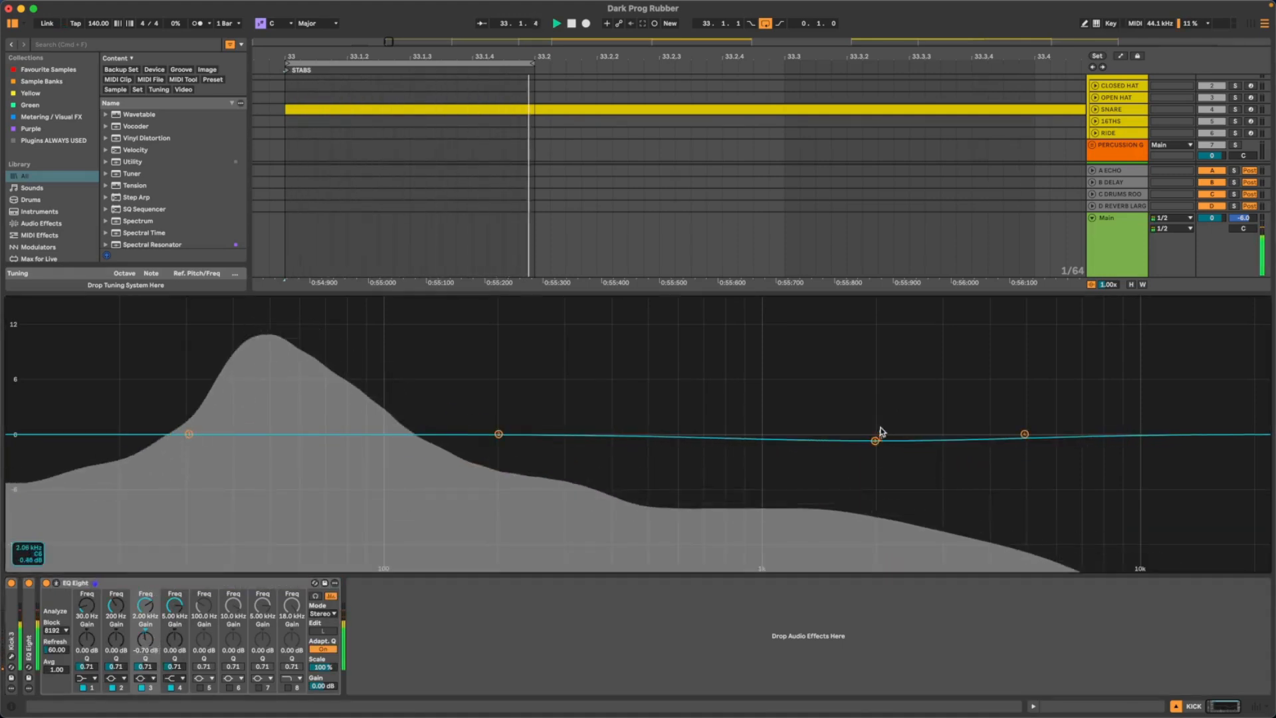
left_click_drag(875, 440, 834, 449)
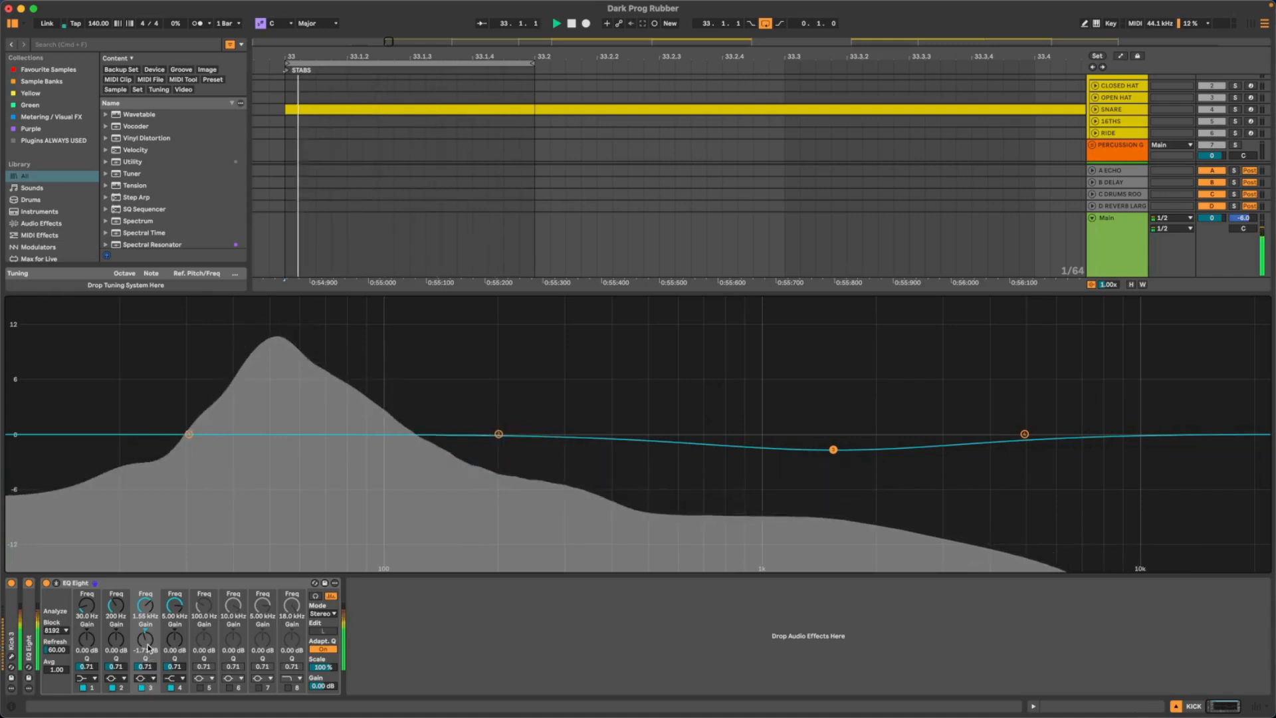
left_click_drag(148, 668, 148, 645)
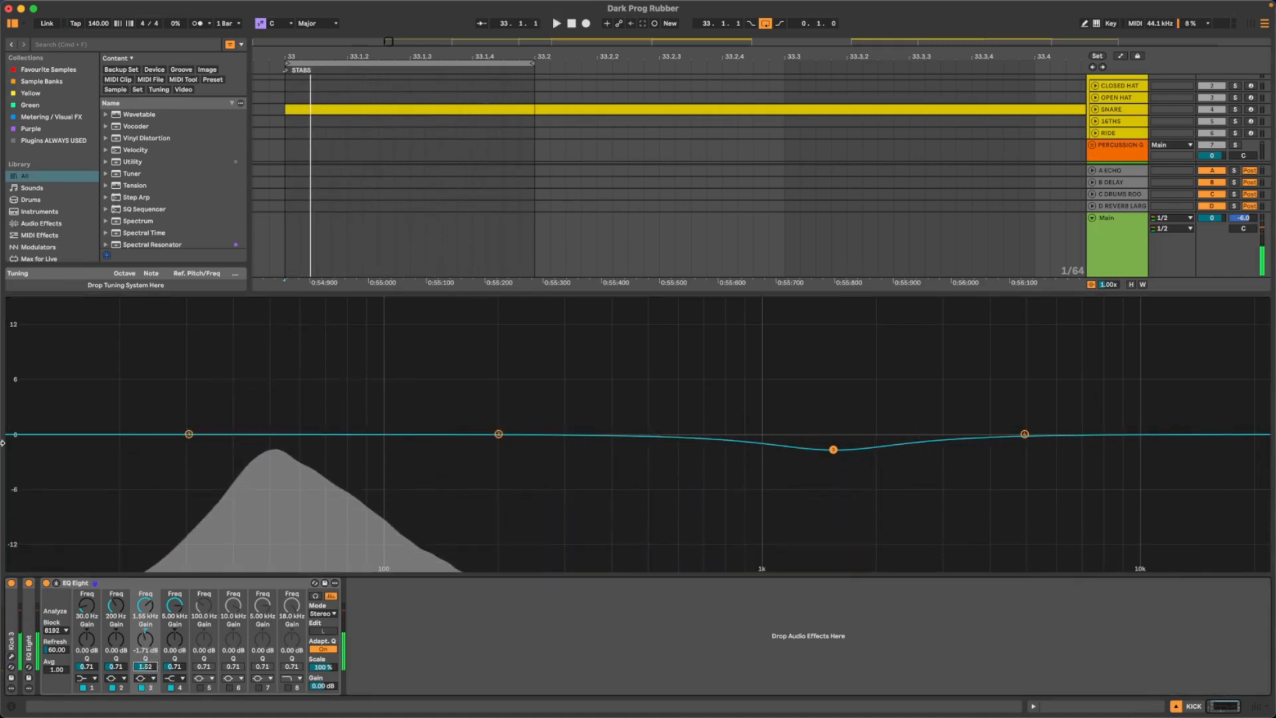
- Check the shallower band 3 dip by bypassing and re-enabling the second EQ Eight, and collapse its enlarged display
key("space")
left_click(46, 584)
left_click(46, 583)
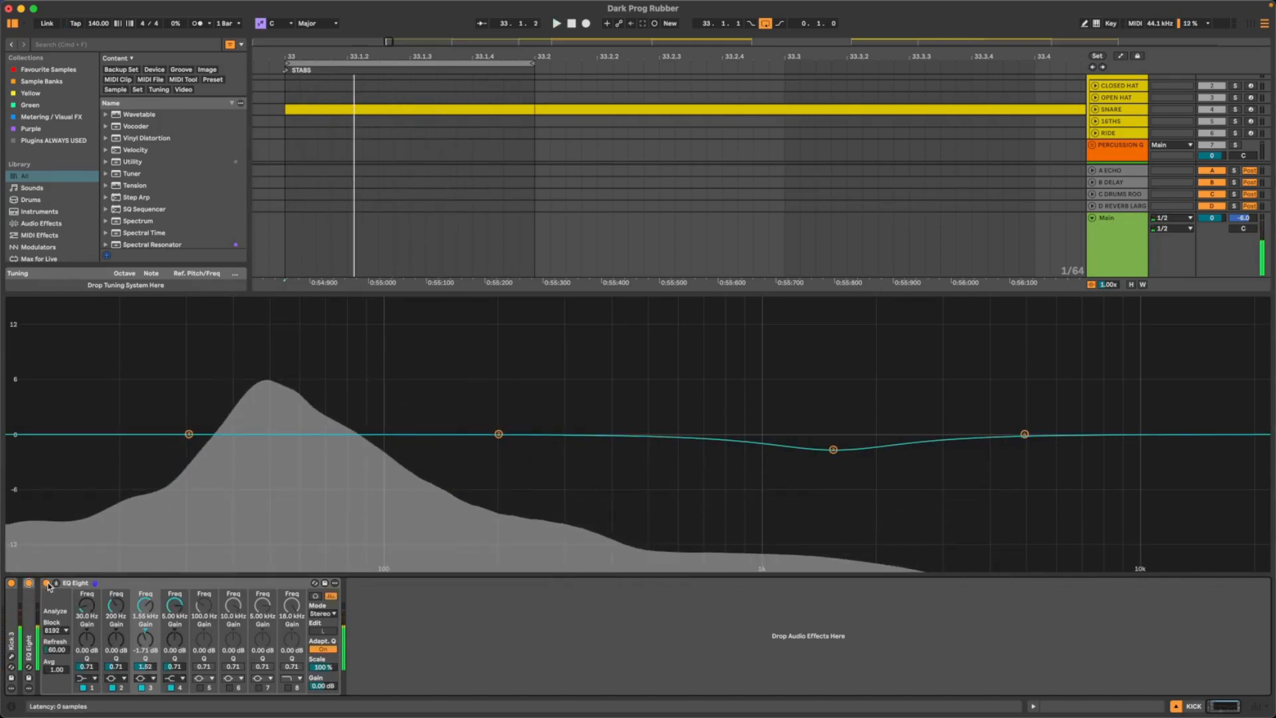
left_click(56, 583)
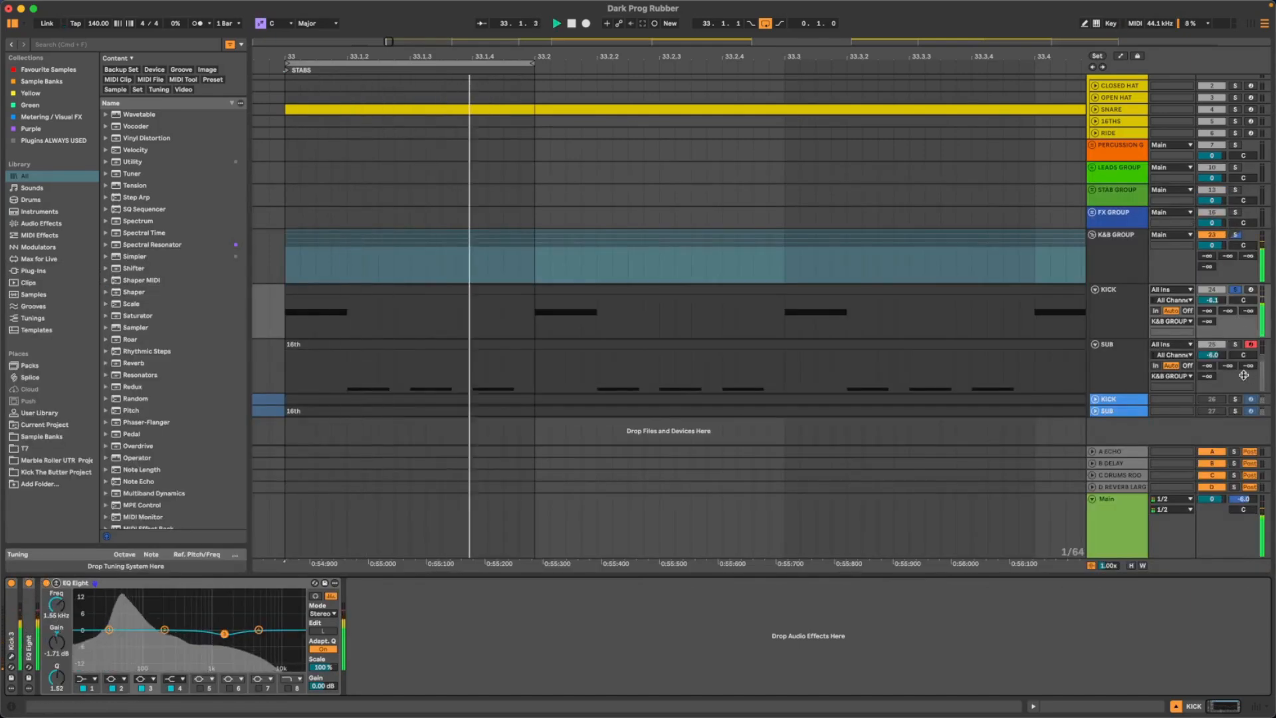
- Solo the blue KICK track to compare it with the equalized kick, and return the solo to the Kick 3 KICK track
left_click(1236, 400)
key("space")
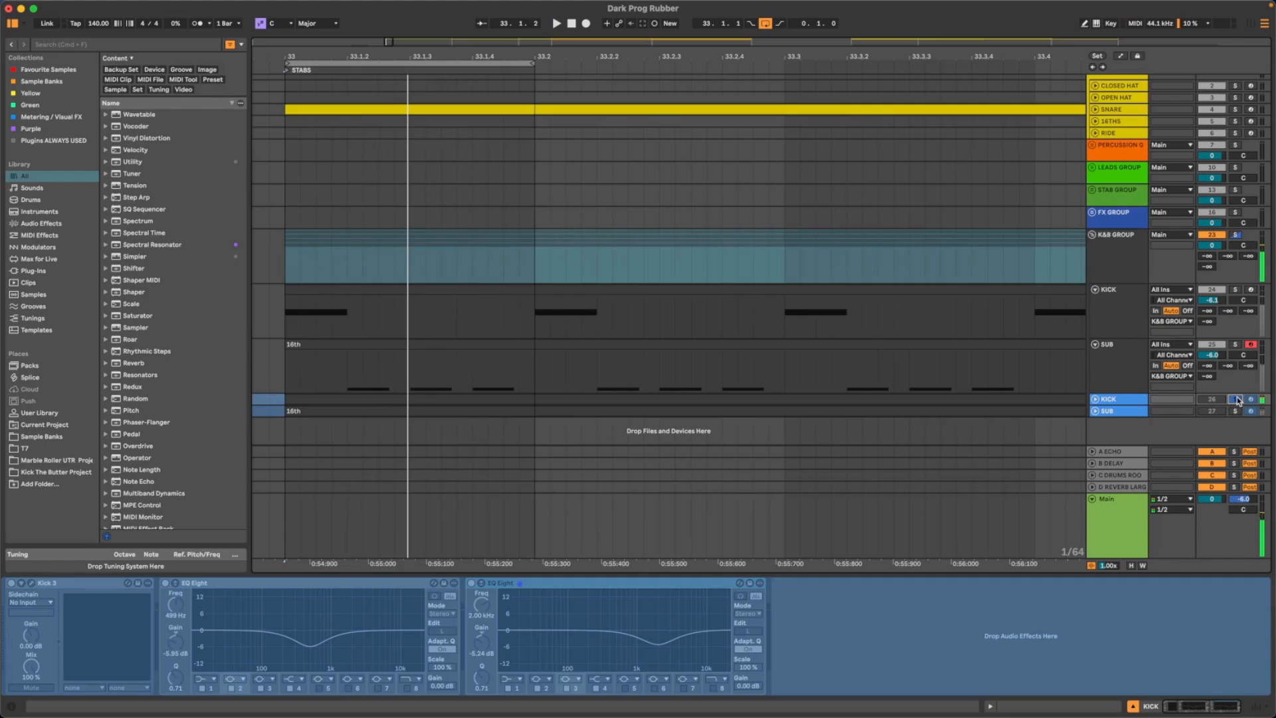
left_click(1236, 290)
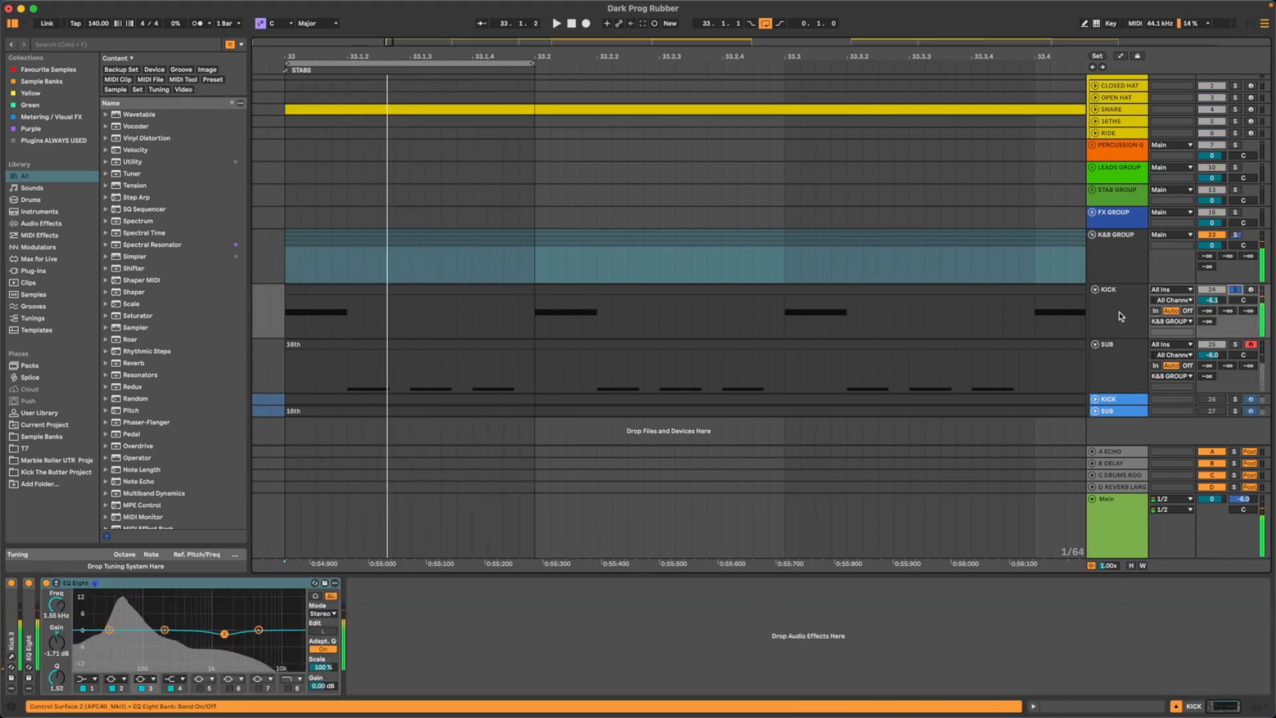
- Select the Kick 3 KICK track, unfold its Kick 3 device, and open the plugin window with the kick playing
left_click(1142, 309)
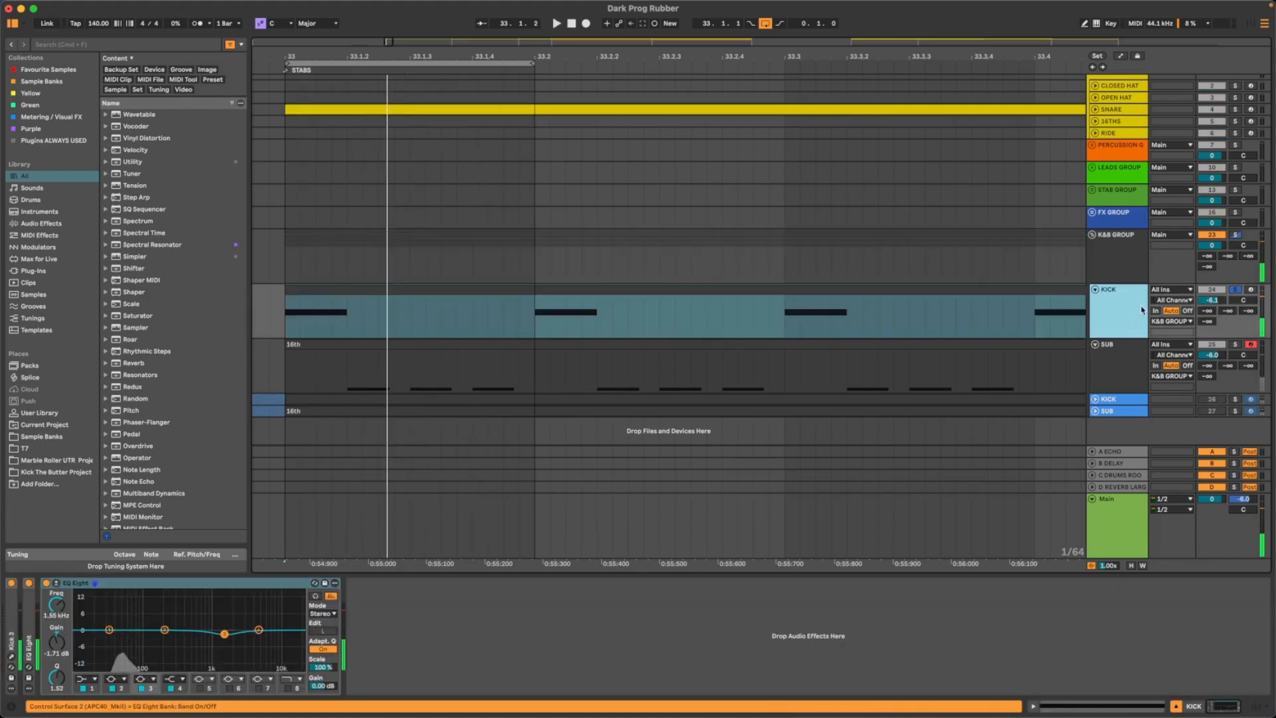
double_click(13, 610)
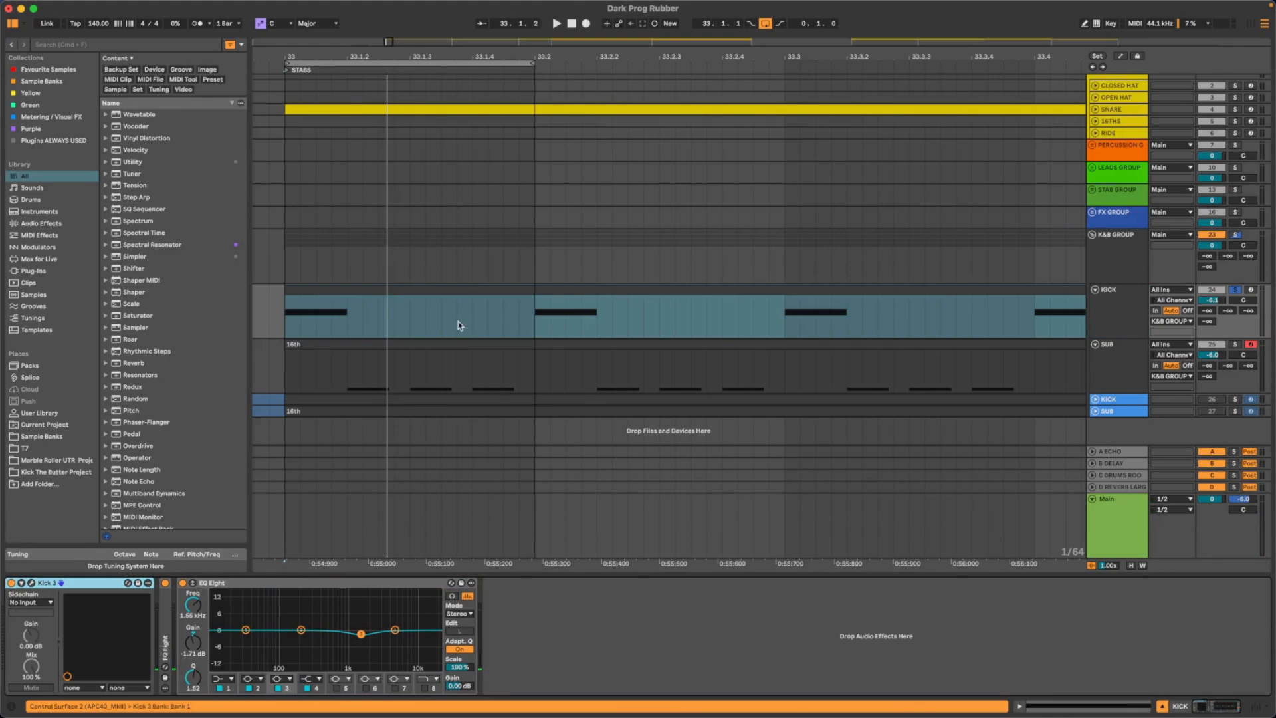
left_click(31, 583)
key("space")
key("space")
- Move the pitch envelope's third node slightly later and down to about 483 Hz, and display the amp envelope during playback
key("space")
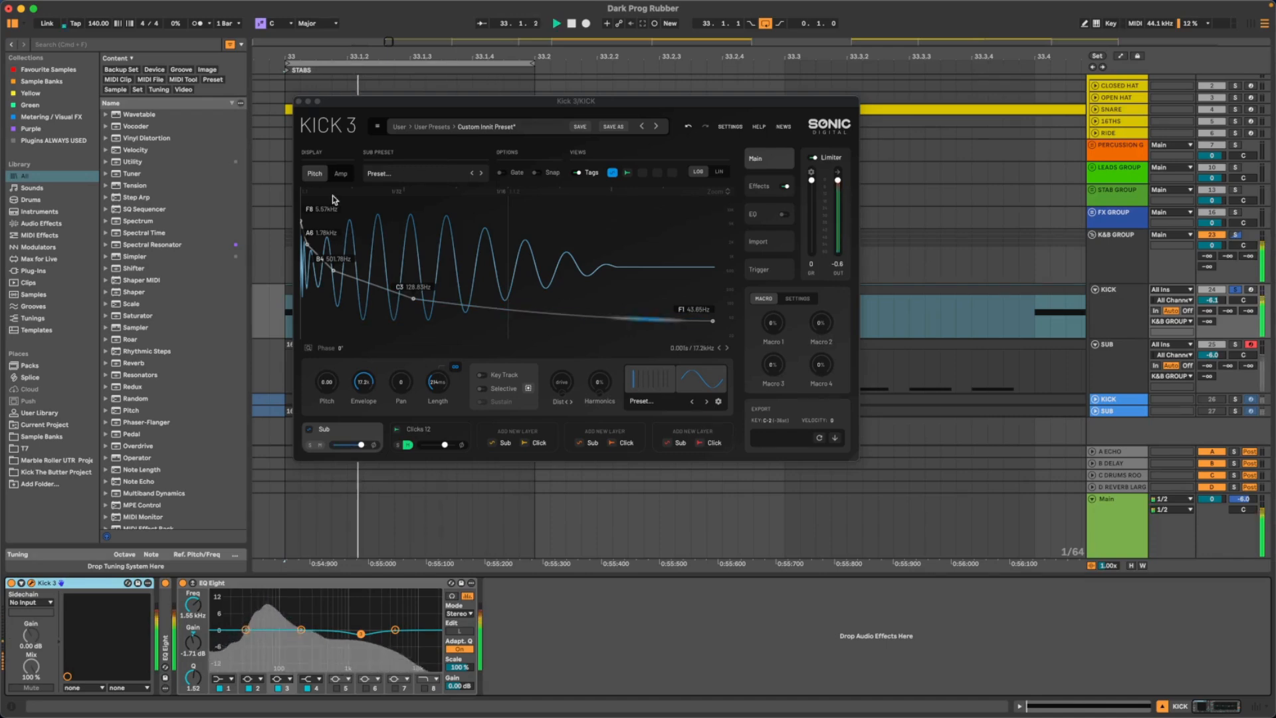
mouse_move(333, 271)
left_mouse_down()
mouse_move(324, 241)
mouse_move(330, 286)
mouse_move(351, 268)
mouse_move(338, 271)
left_mouse_up()
key("space")
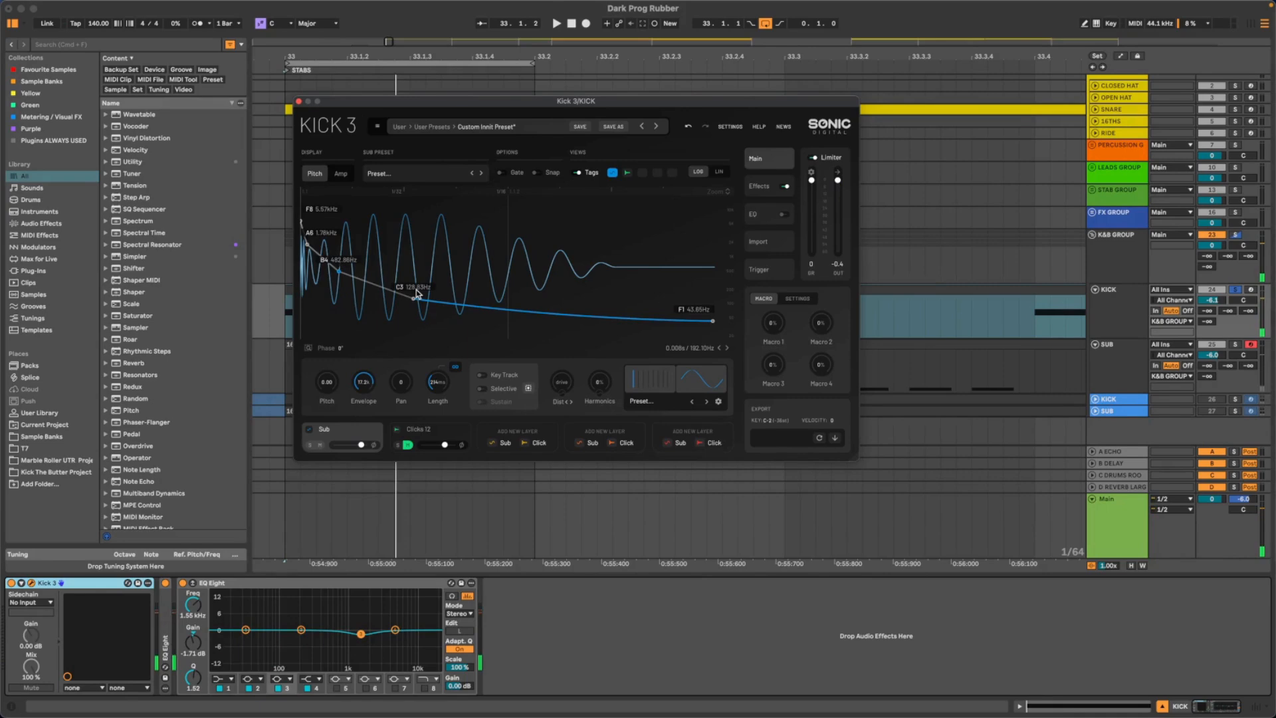
key("space")
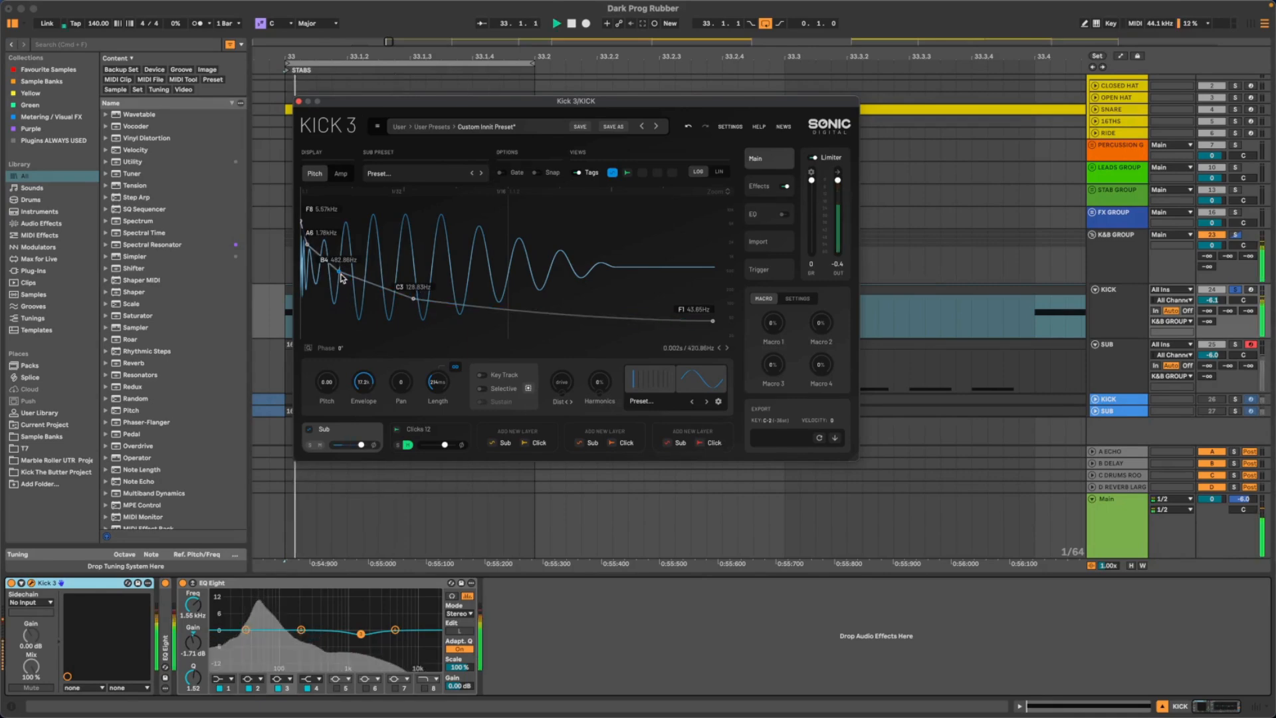
left_click(341, 174)
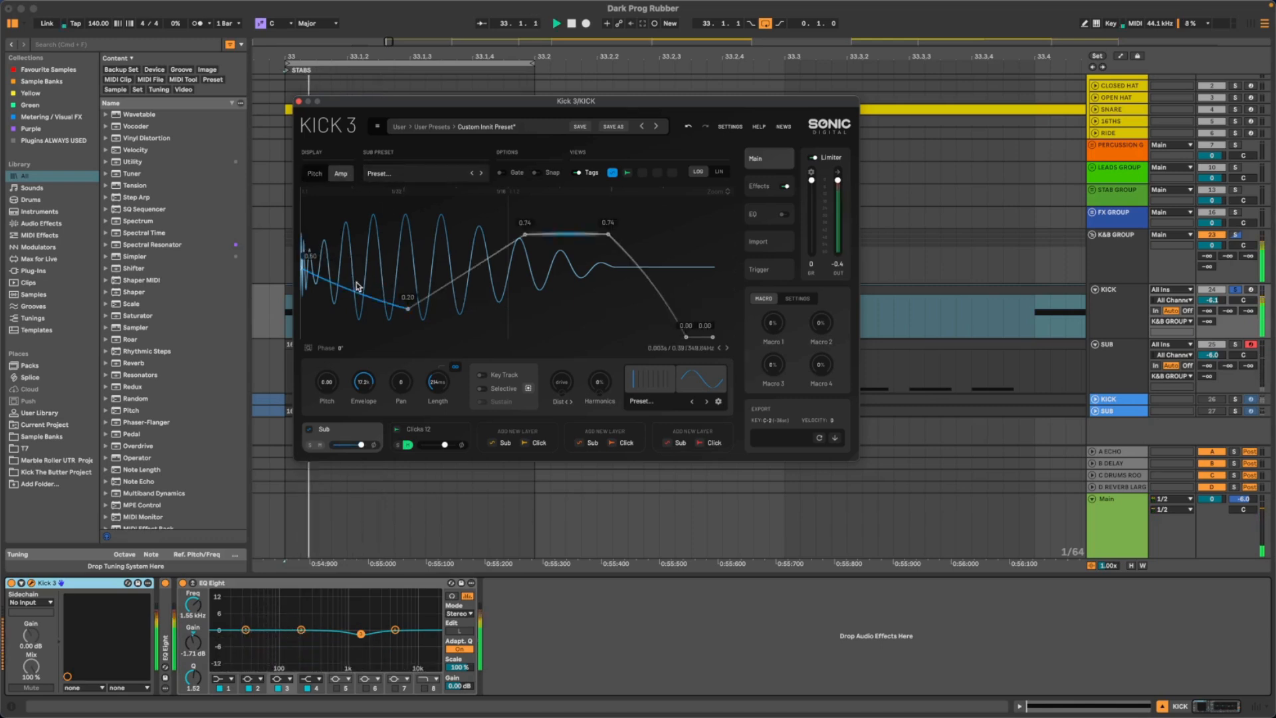
- Reshape the amp envelope with a slightly later dip at 0.15, earlier plateau nodes at 0.77 and 0.78, and an outward-bowed final fall
mouse_move(410, 311)
left_mouse_down()
mouse_move(386, 330)
mouse_move(419, 321)
left_mouse_up()
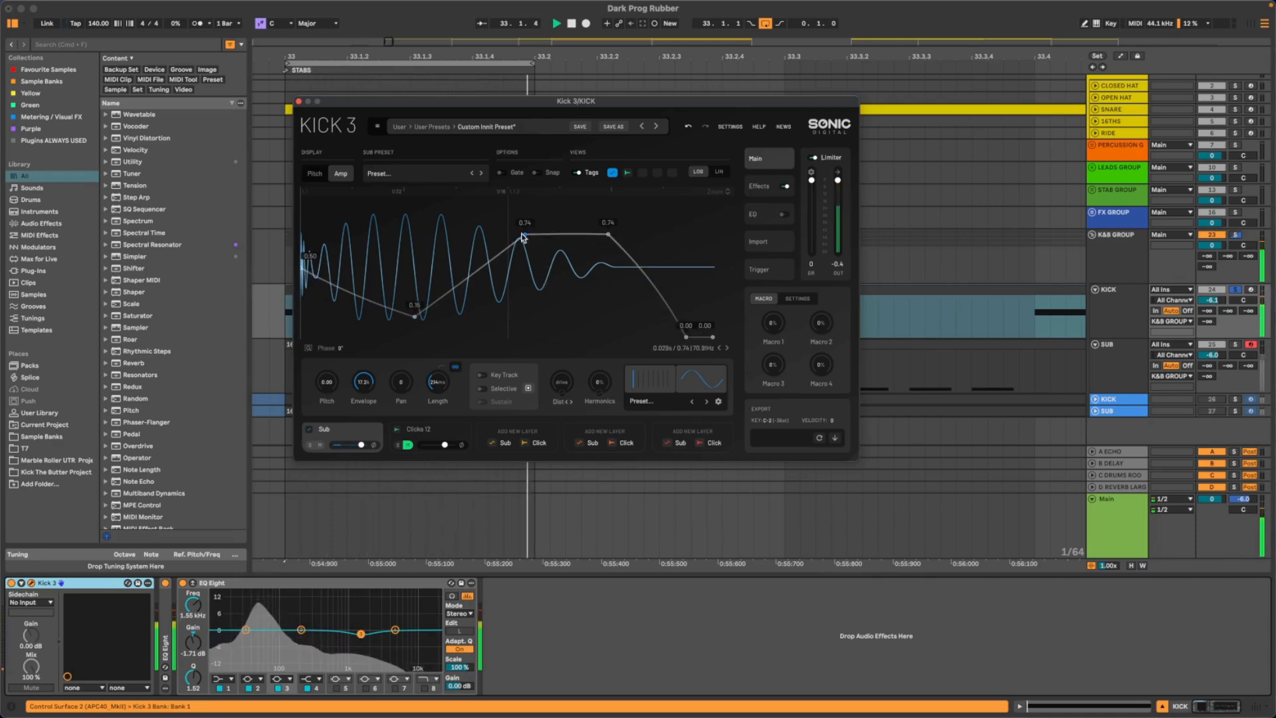
left_click_drag(524, 230, 509, 230)
mouse_move(588, 235)
left_mouse_down()
mouse_move(554, 220)
mouse_move(610, 226)
mouse_move(585, 225)
left_mouse_up()
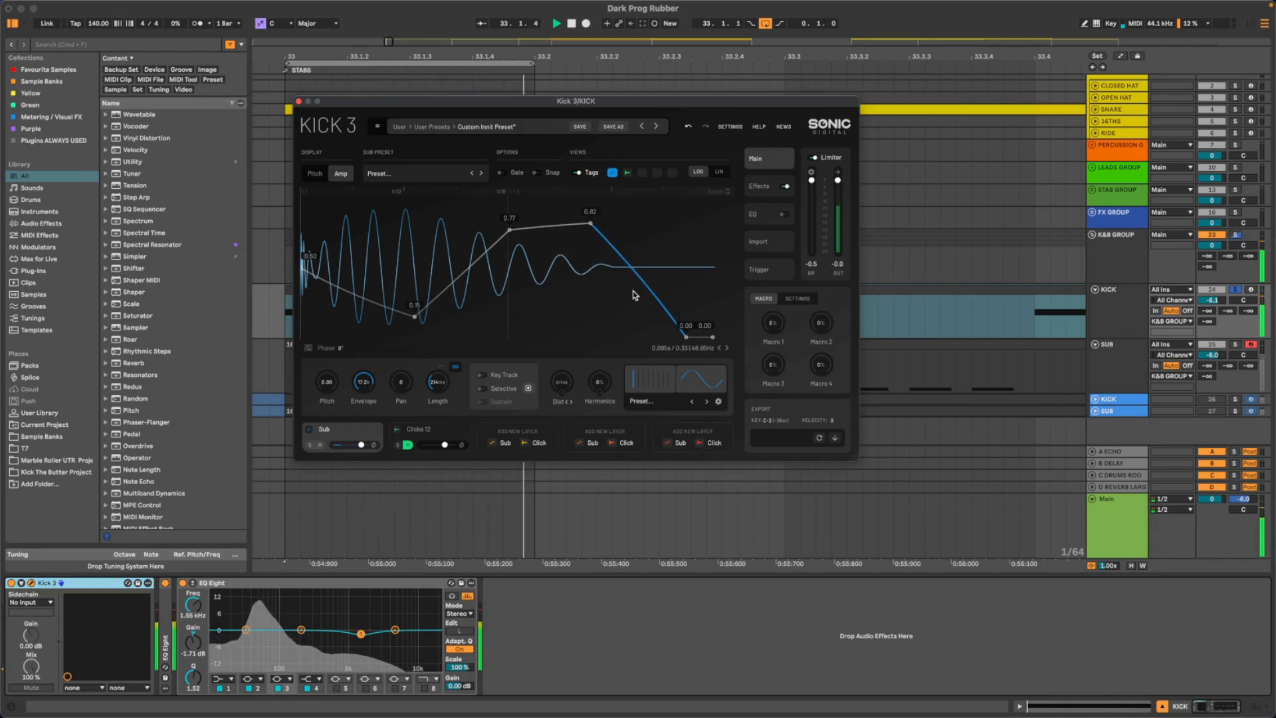
left_click_drag(633, 290, 596, 278)
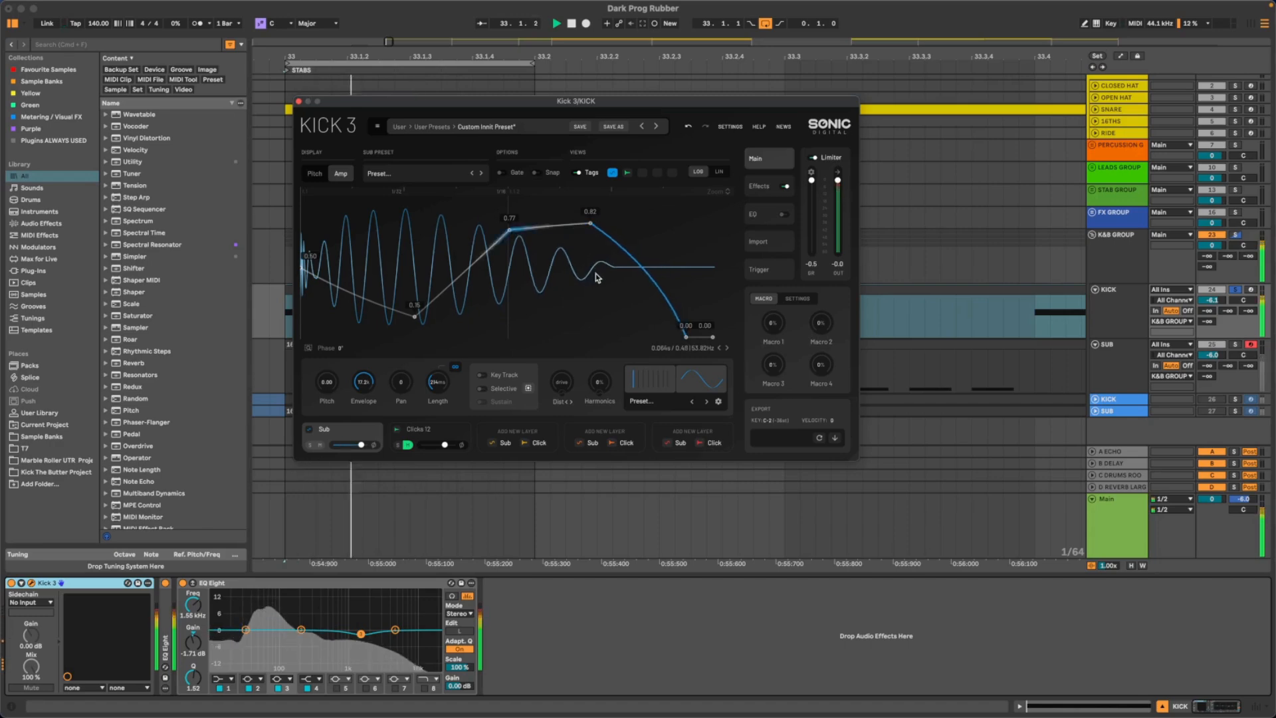
left_click_drag(509, 230, 499, 232)
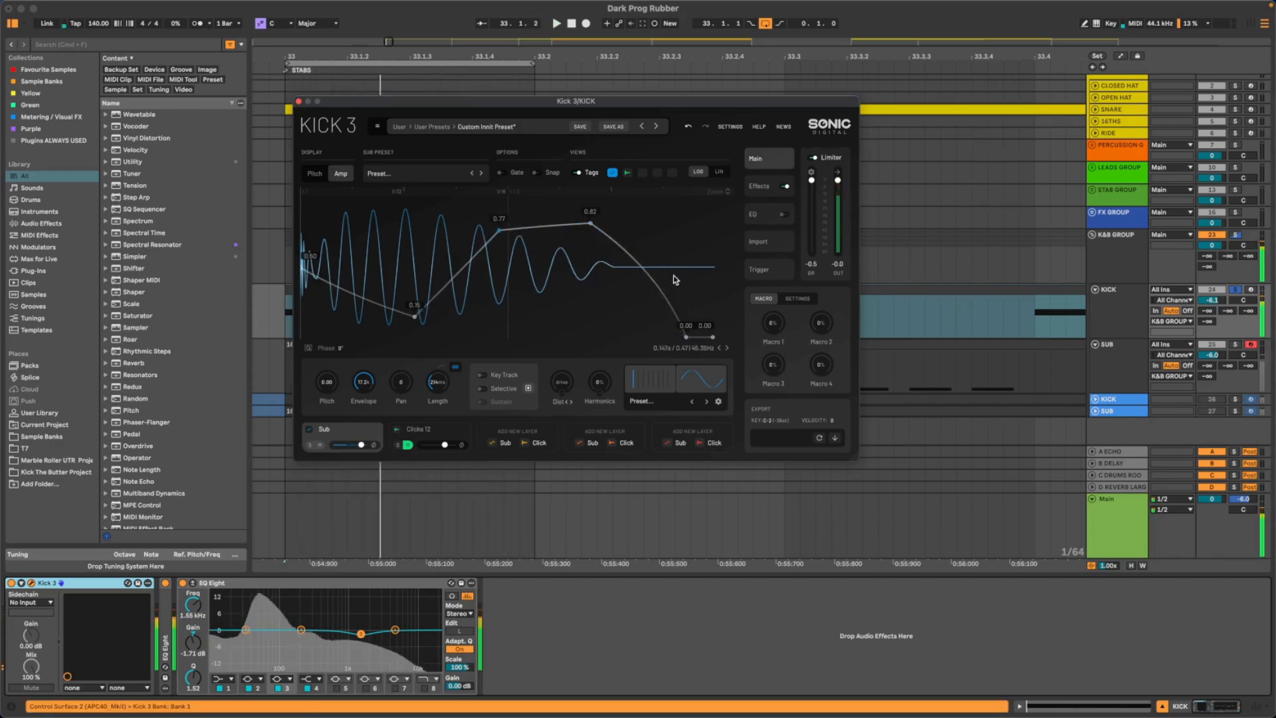
left_click_drag(591, 224, 591, 233)
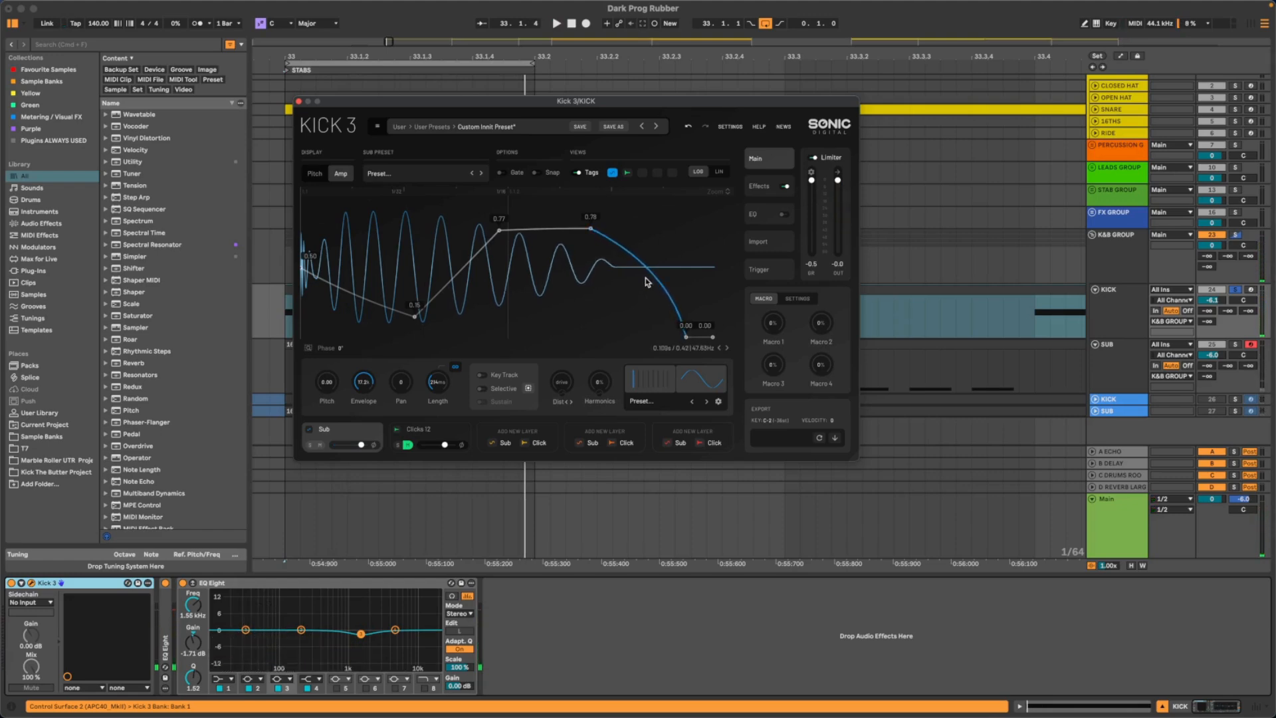
- Move the zero-level node ending the amp envelope's final fall slightly earlier, auditioning the kick around the change
key("space")
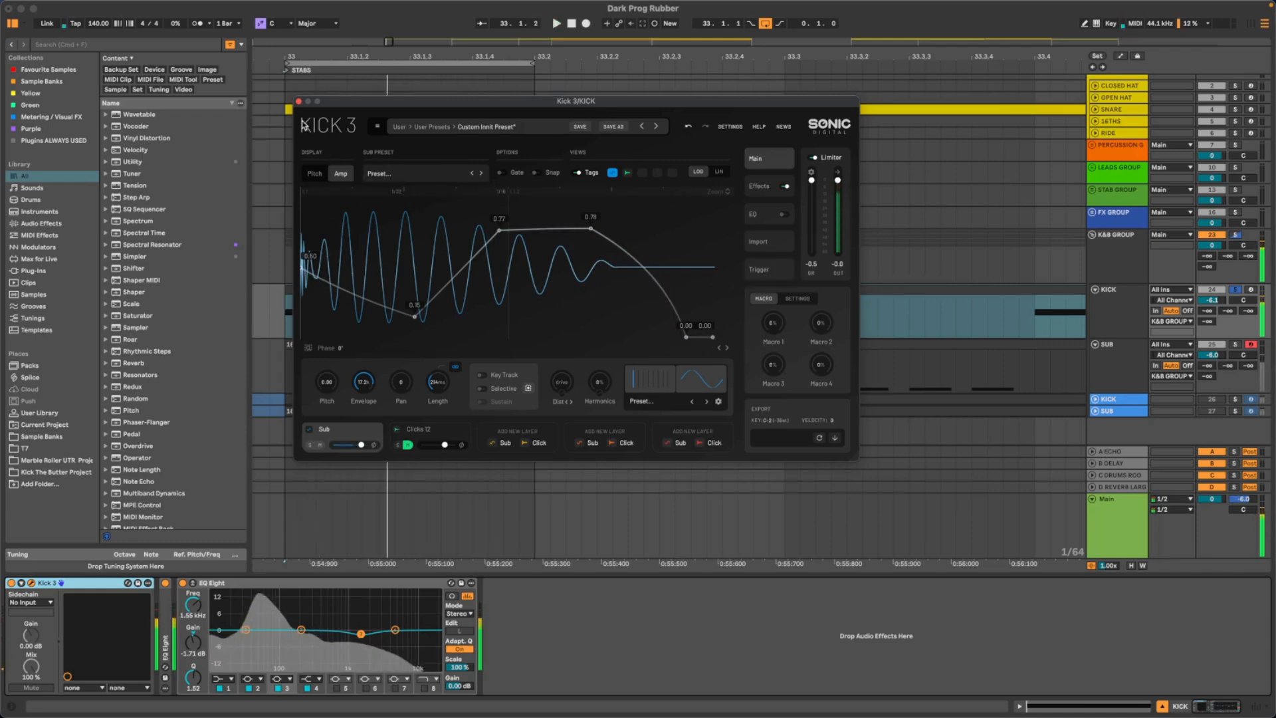
mouse_move(686, 336)
left_mouse_down()
mouse_move(657, 338)
mouse_move(675, 335)
left_mouse_up()
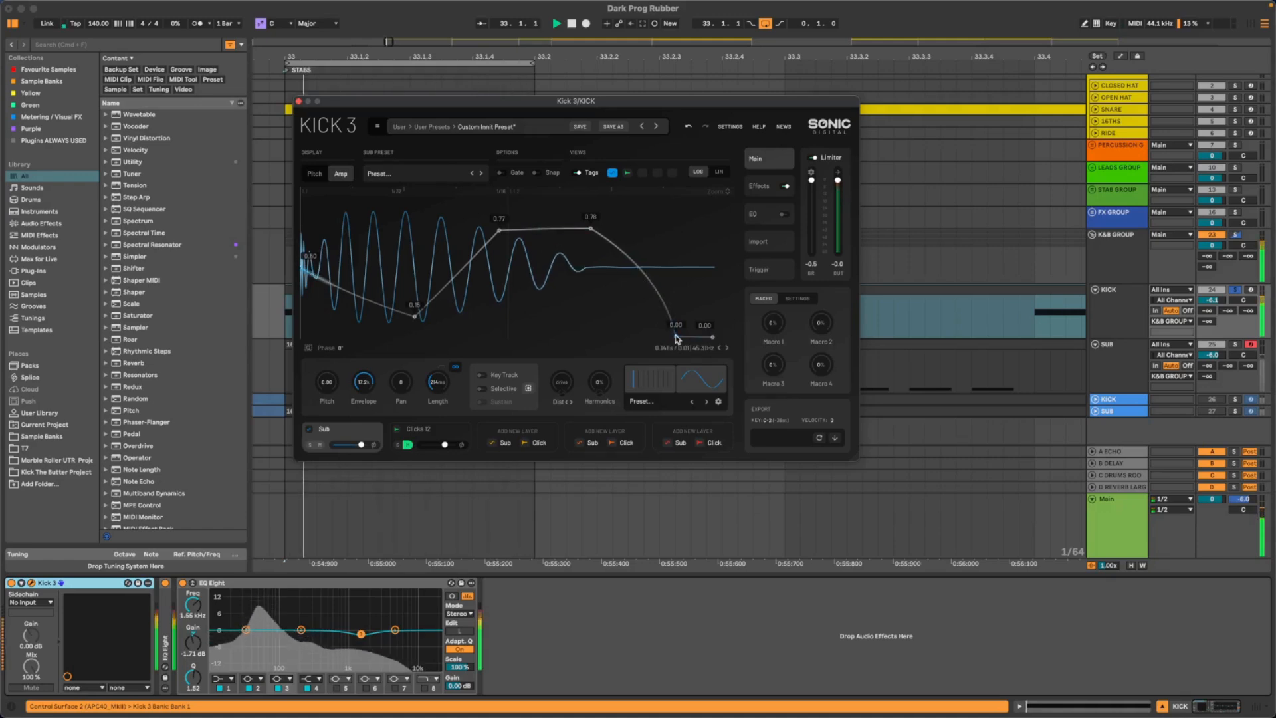
key("space")
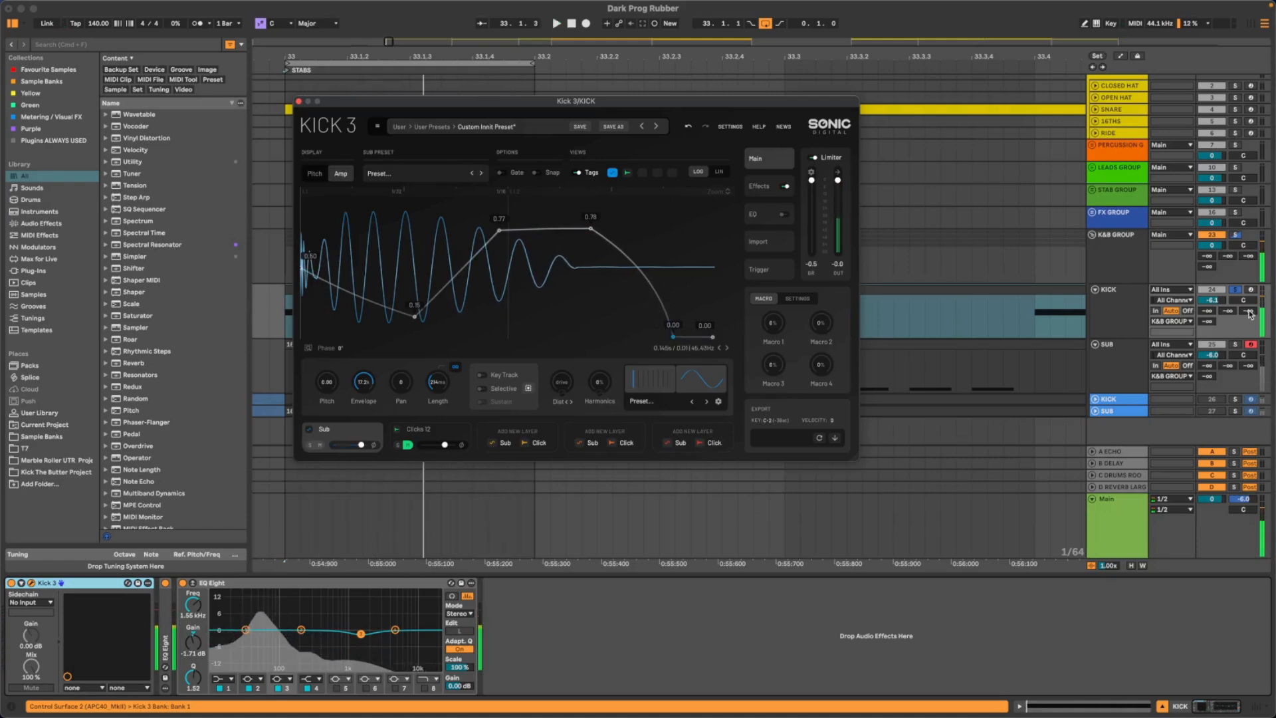
- Select the K&B GROUP track, open its occularScope window, and place the scope over the Kick 3 window
left_click(1120, 262)
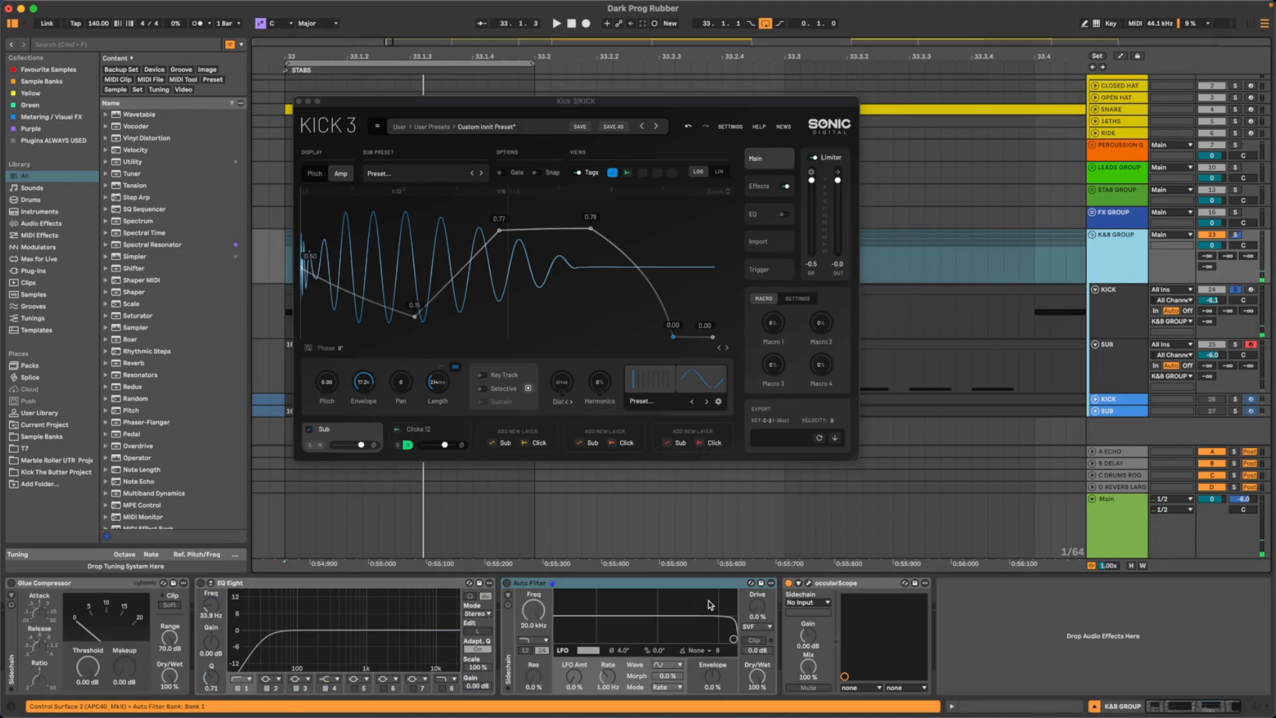
left_click(809, 584)
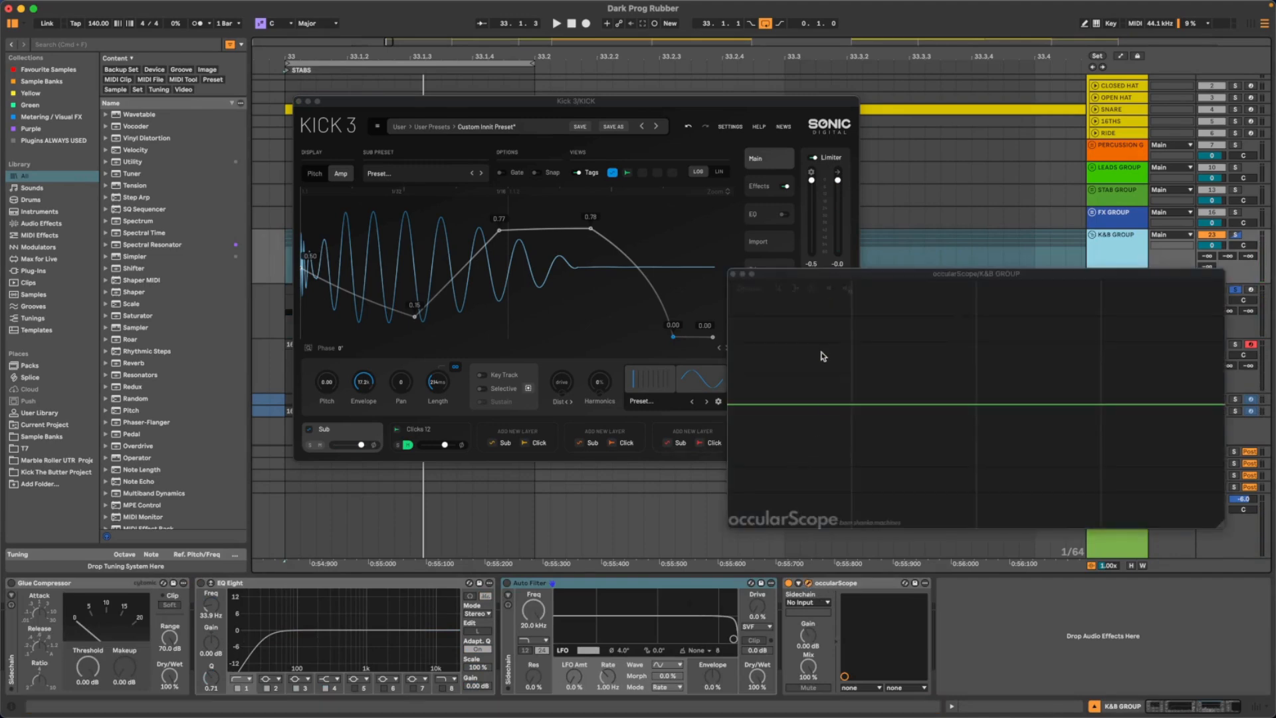
left_click_drag(900, 271, 706, 132)
- Compare the blue KICK track with the Kick 3 KICK and SUB tracks by soloing each in turn, ending with the Kick 3 KICK soloed
left_click(1236, 399)
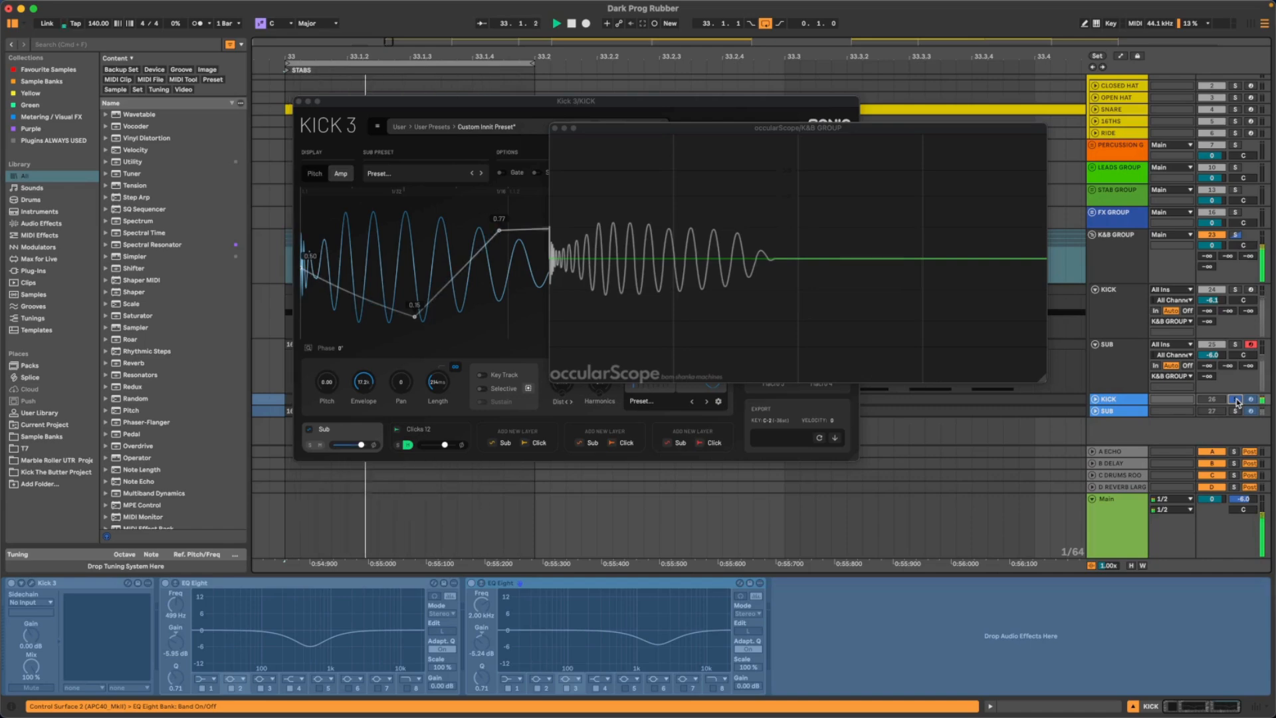
left_click(1236, 399)
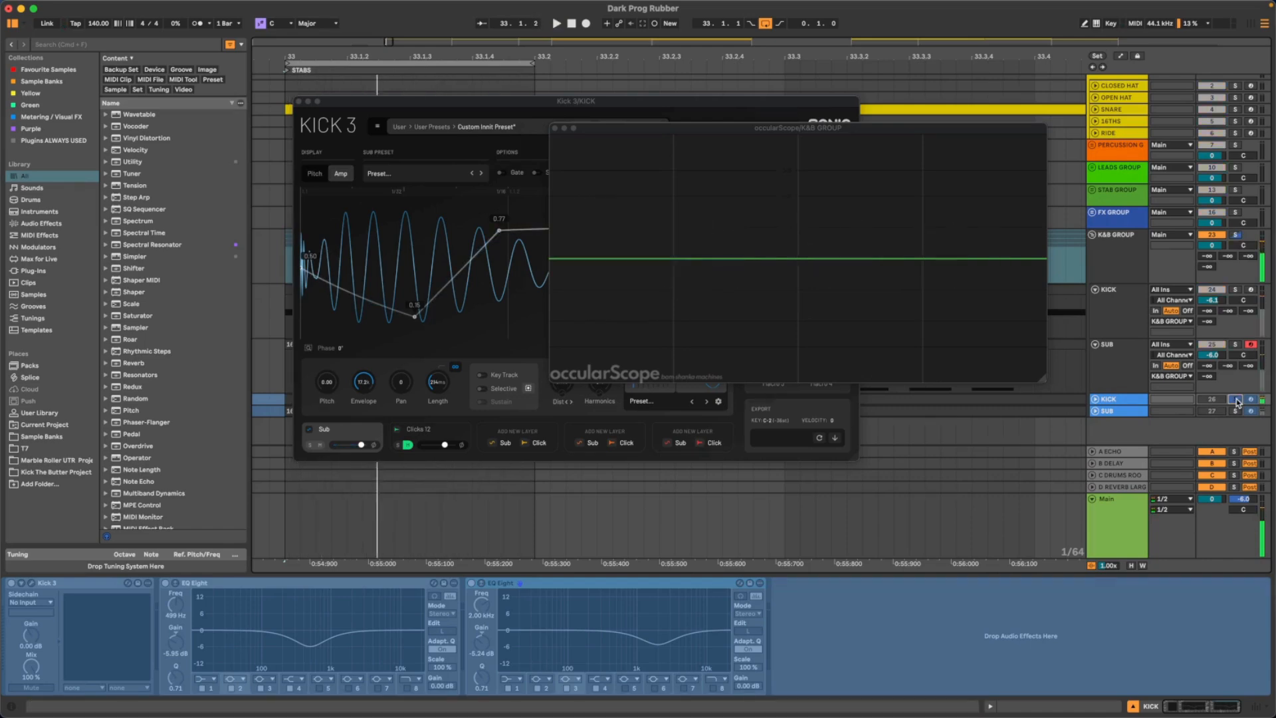
key("space")
left_click(1236, 291)
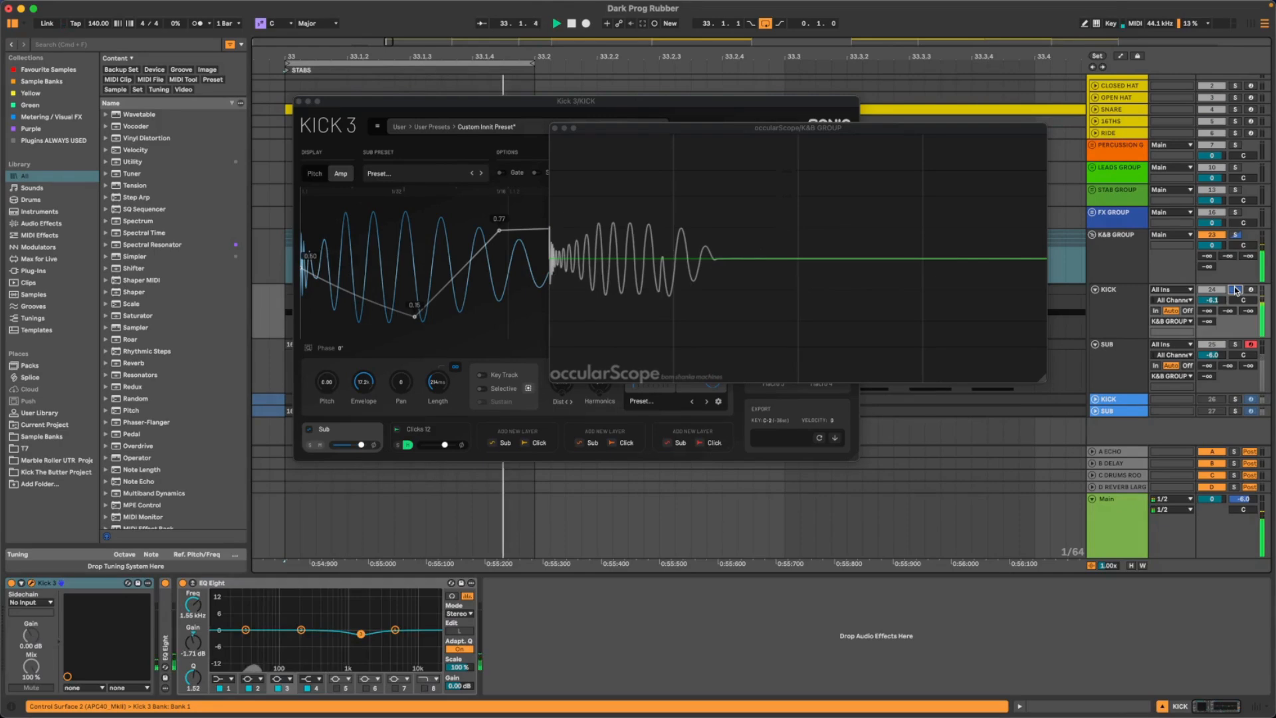
left_click(1237, 345)
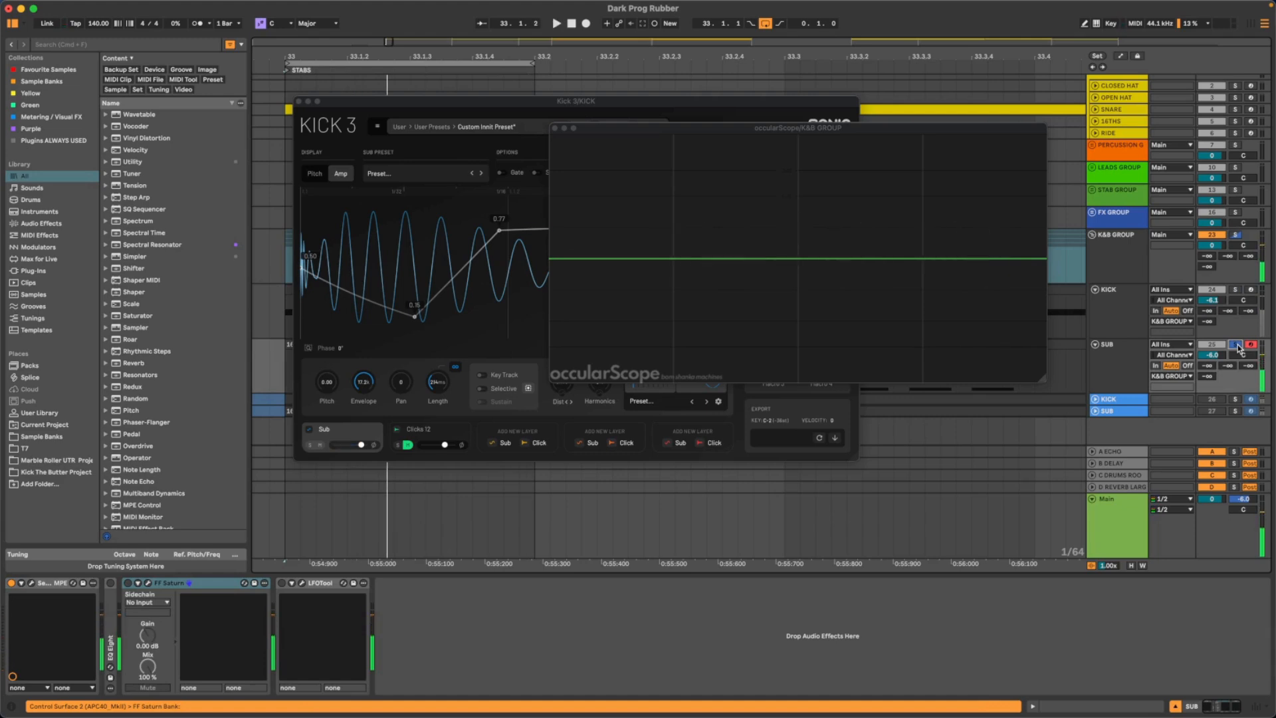
left_click(1236, 291)
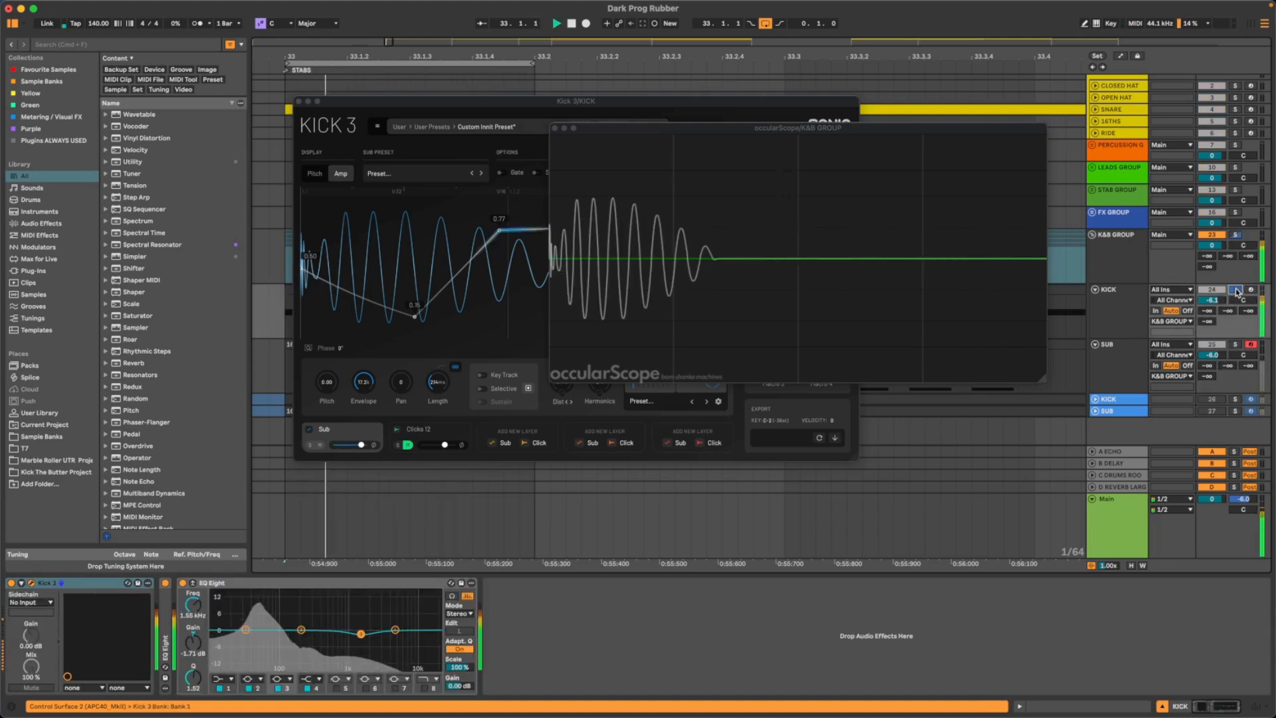
left_click(1235, 400)
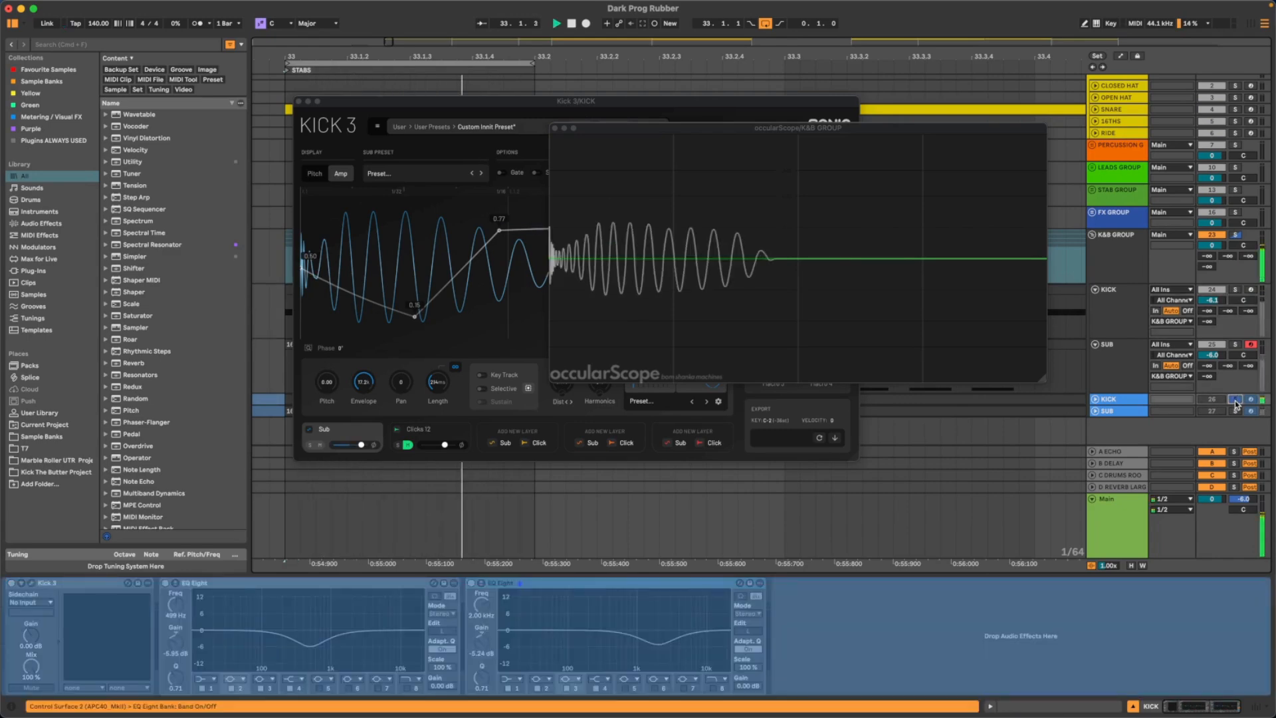
left_click(1236, 291)
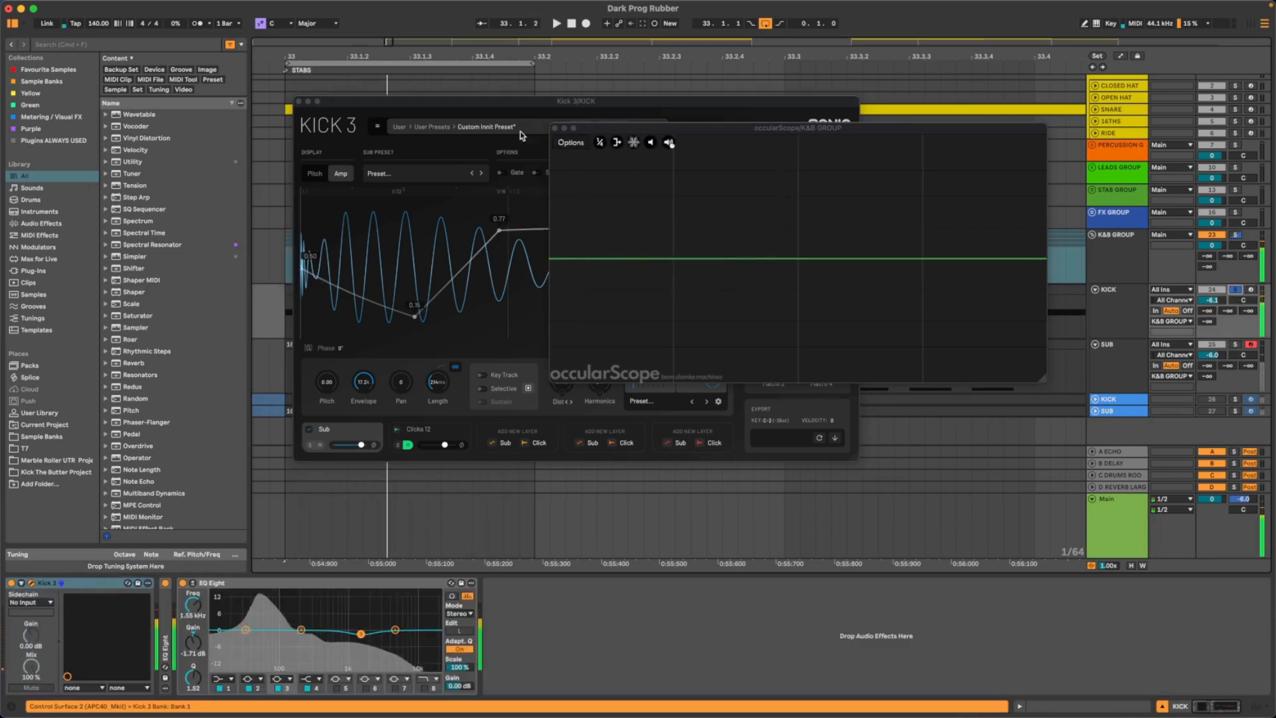
- Close the occularScope window and reposition the Kick 3 window over the middle of the arrangement
left_click_drag(565, 131, 603, 156)
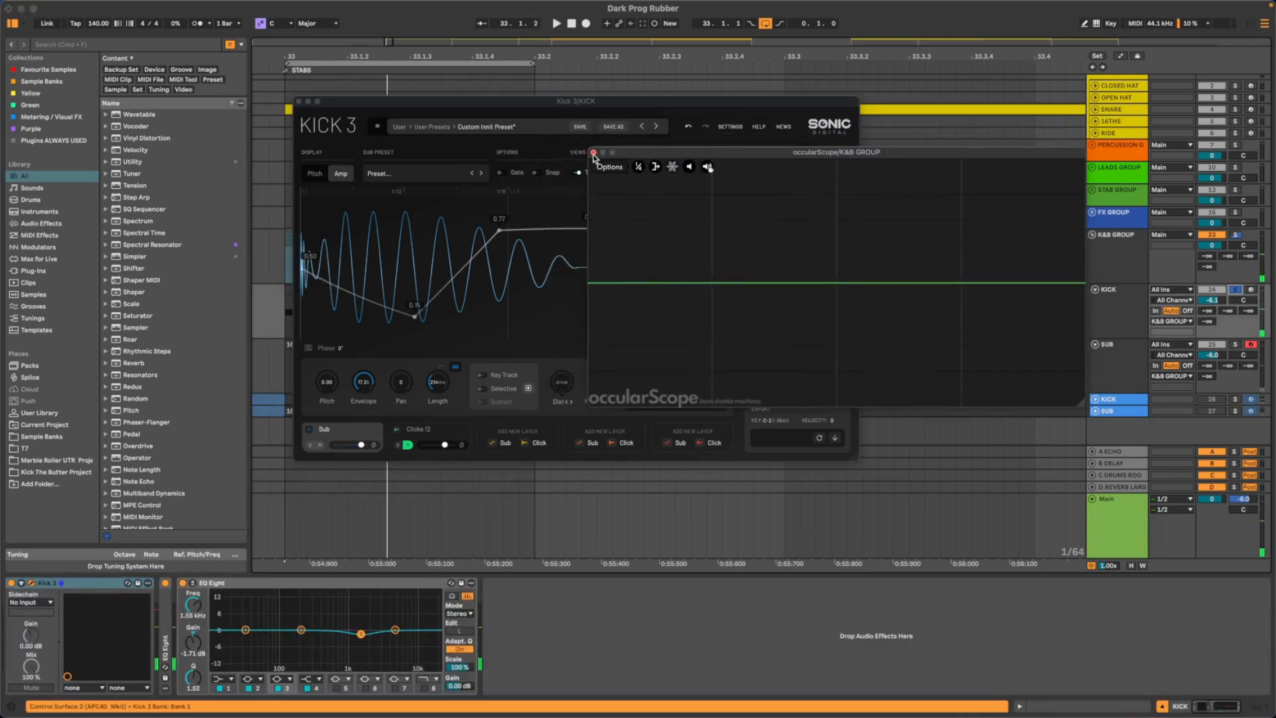
left_click(593, 154)
left_click_drag(448, 107, 558, 163)
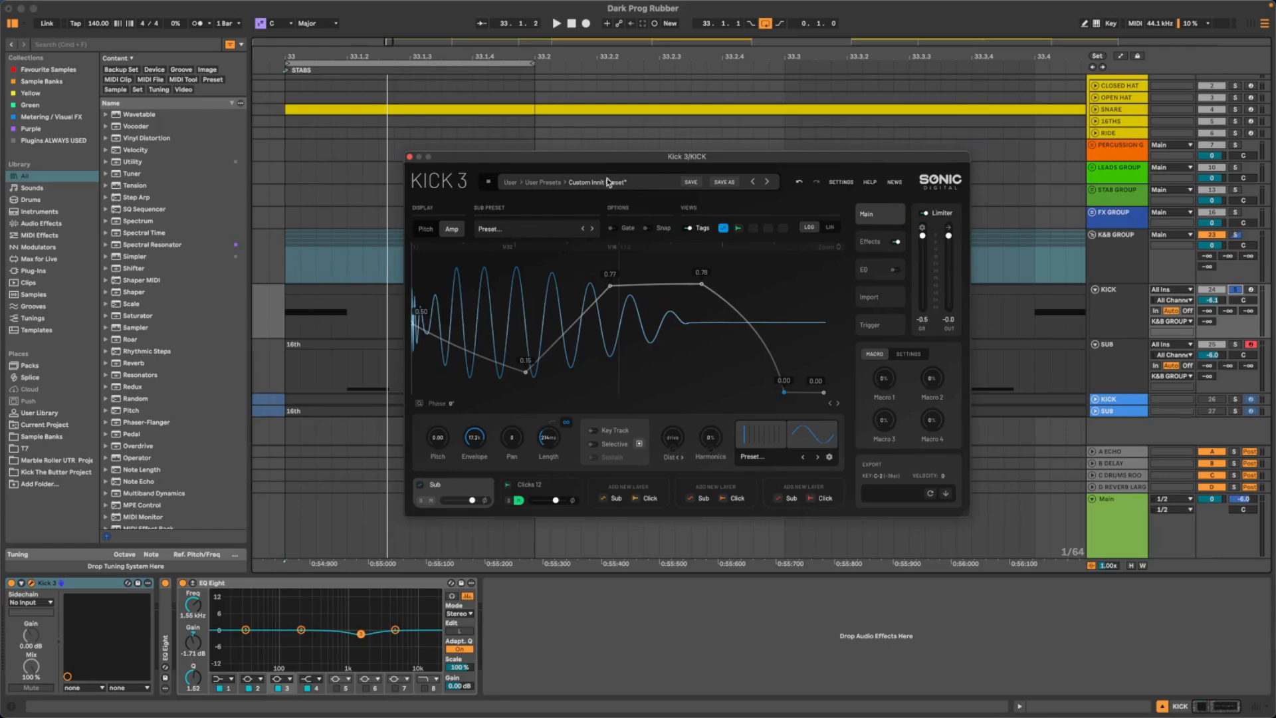
left_click_drag(639, 164, 457, 137)
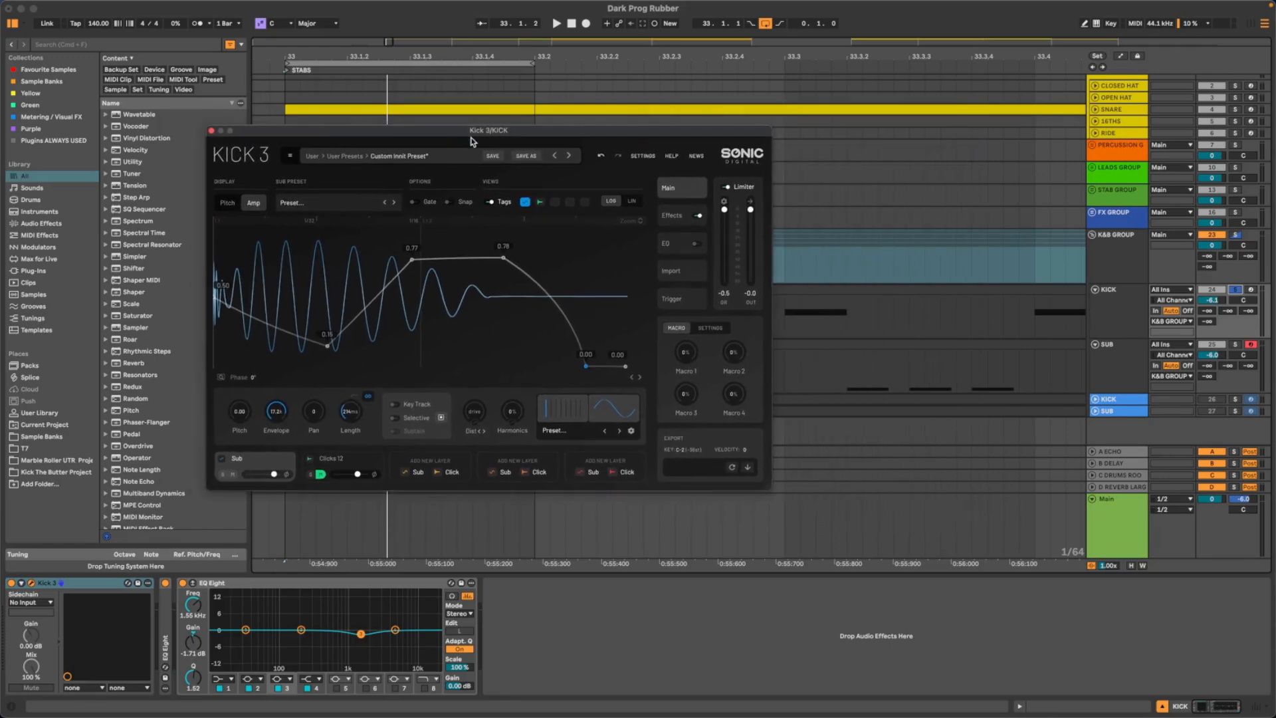
left_click_drag(460, 137, 529, 157)
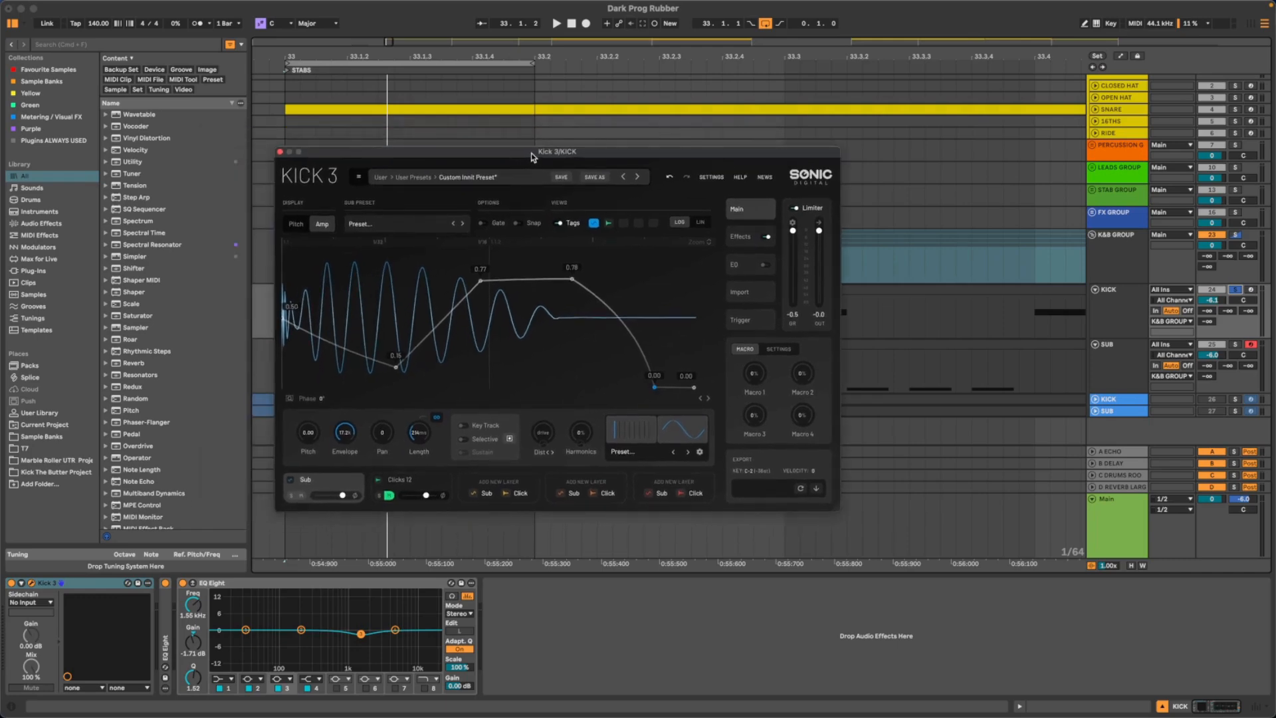
- Lengthen the kick slightly during playback, and move the amp envelope's dip later and up to 0.22
key("space")
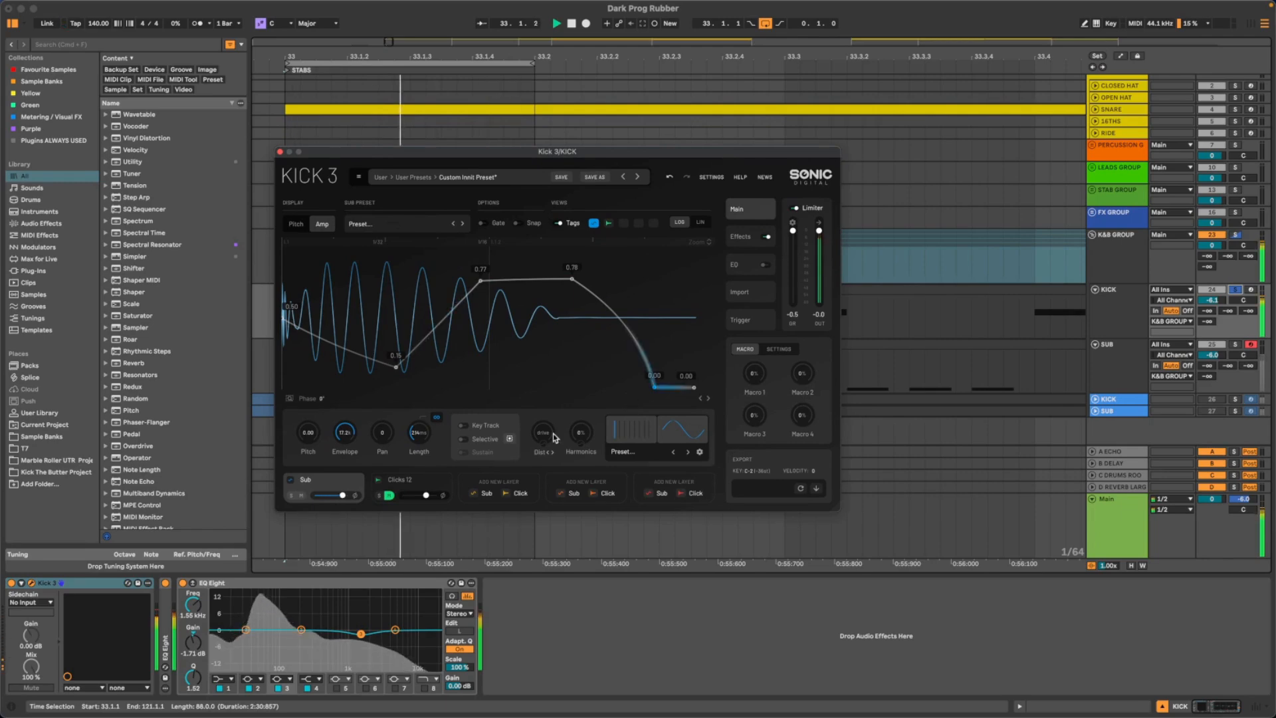
left_click_drag(422, 436, 423, 431)
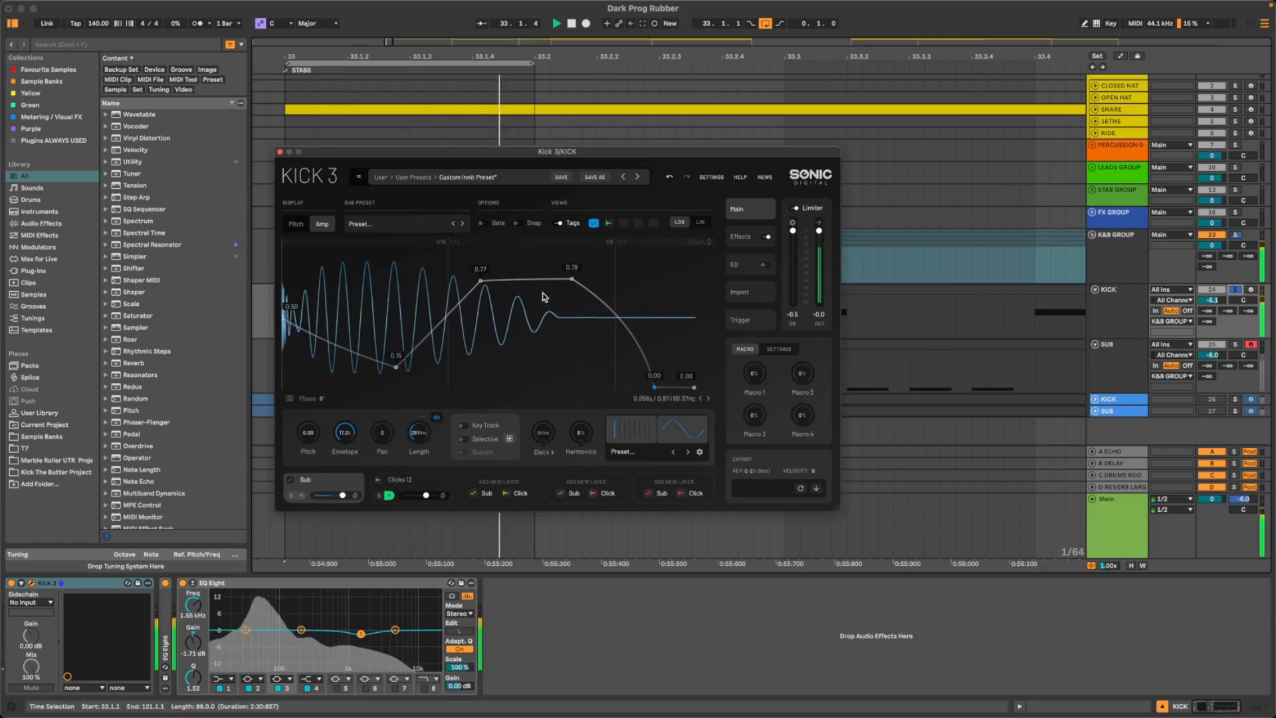
mouse_move(397, 369)
left_mouse_down()
mouse_move(366, 367)
mouse_move(423, 379)
mouse_move(418, 358)
left_mouse_up()
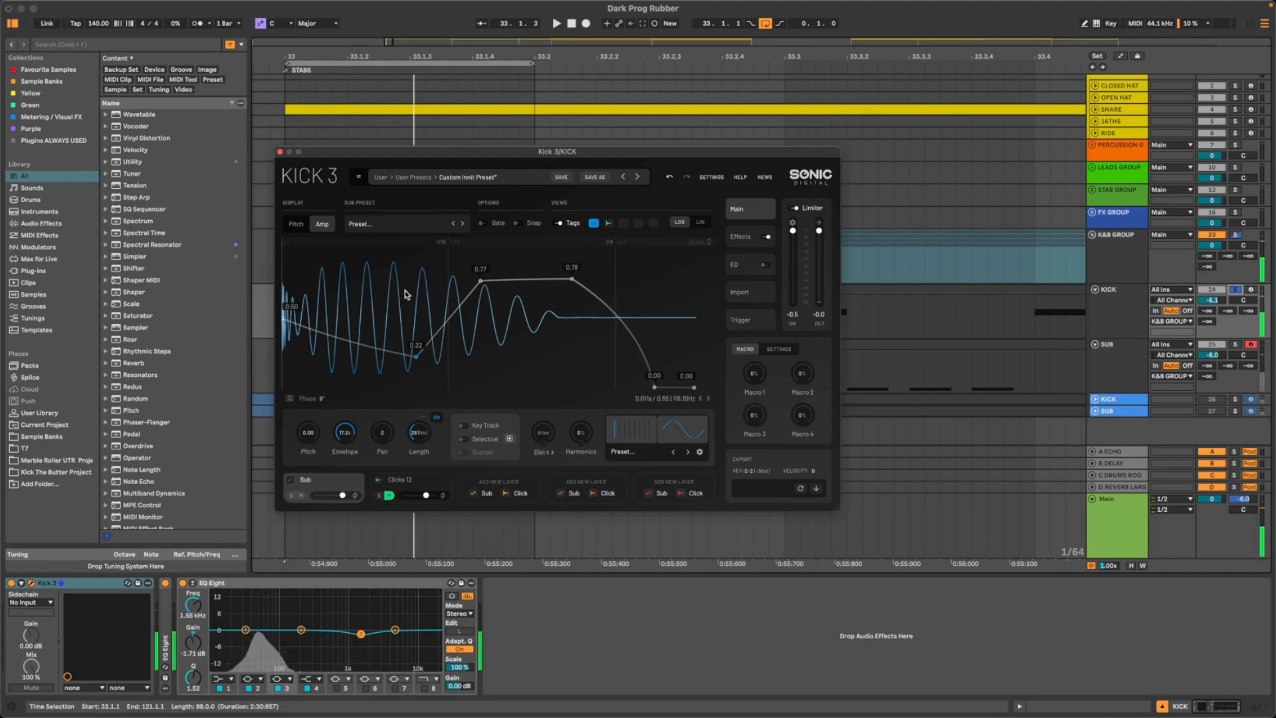
- Adjust the pitch envelope with the kick playing, moving the third node later to A4 and the fourth node later to C#3
left_click(296, 224)
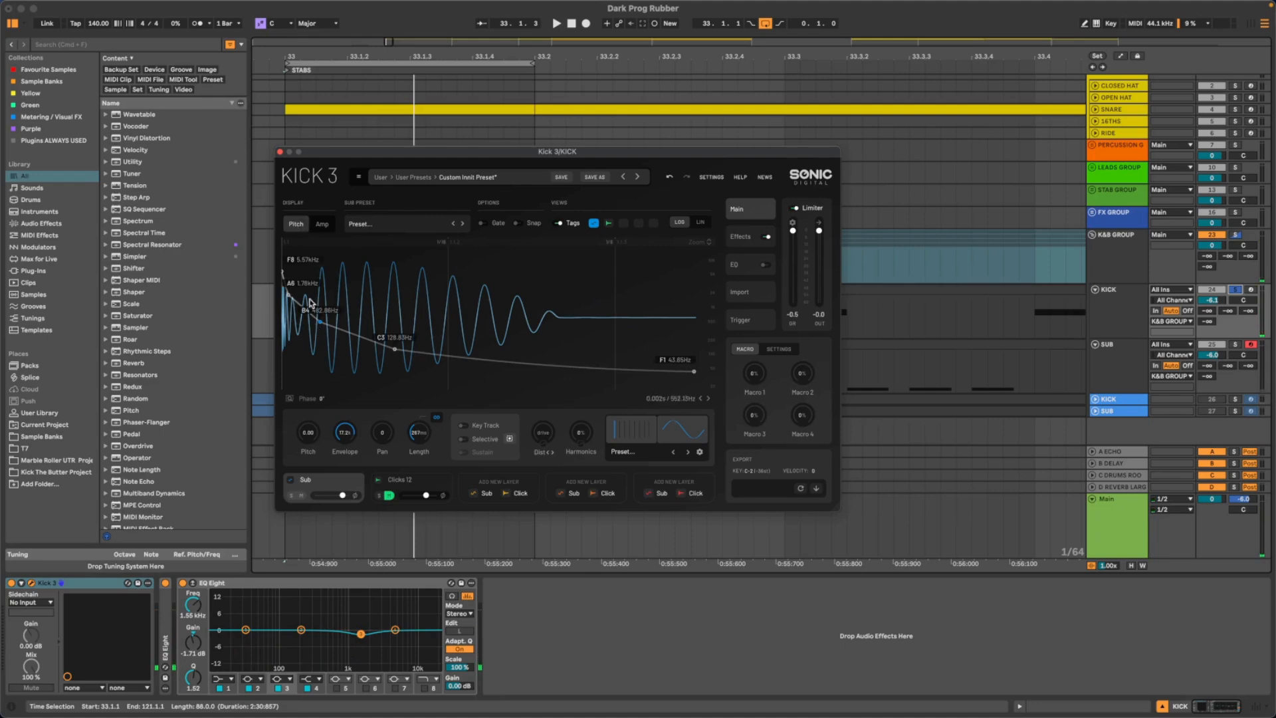
key("space")
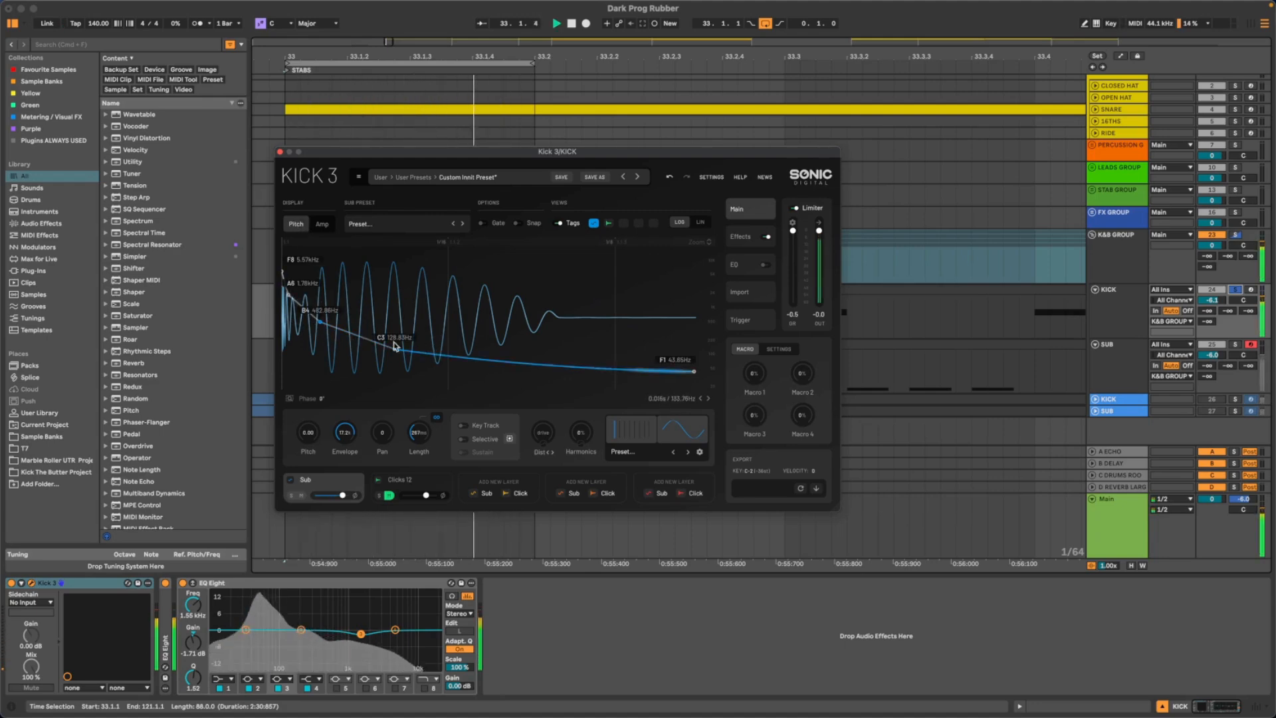
mouse_move(320, 327)
left_mouse_down()
mouse_move(320, 340)
mouse_move(344, 340)
mouse_move(321, 349)
left_mouse_up()
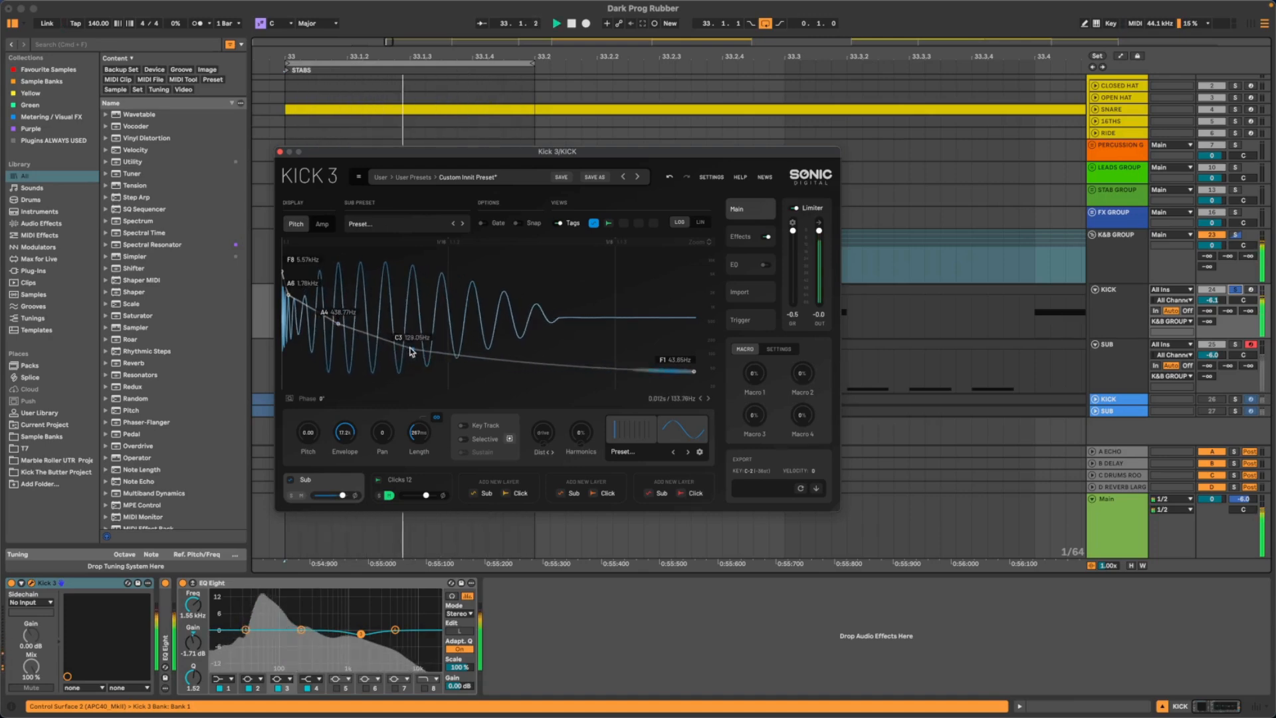
left_click_drag(417, 351, 420, 348)
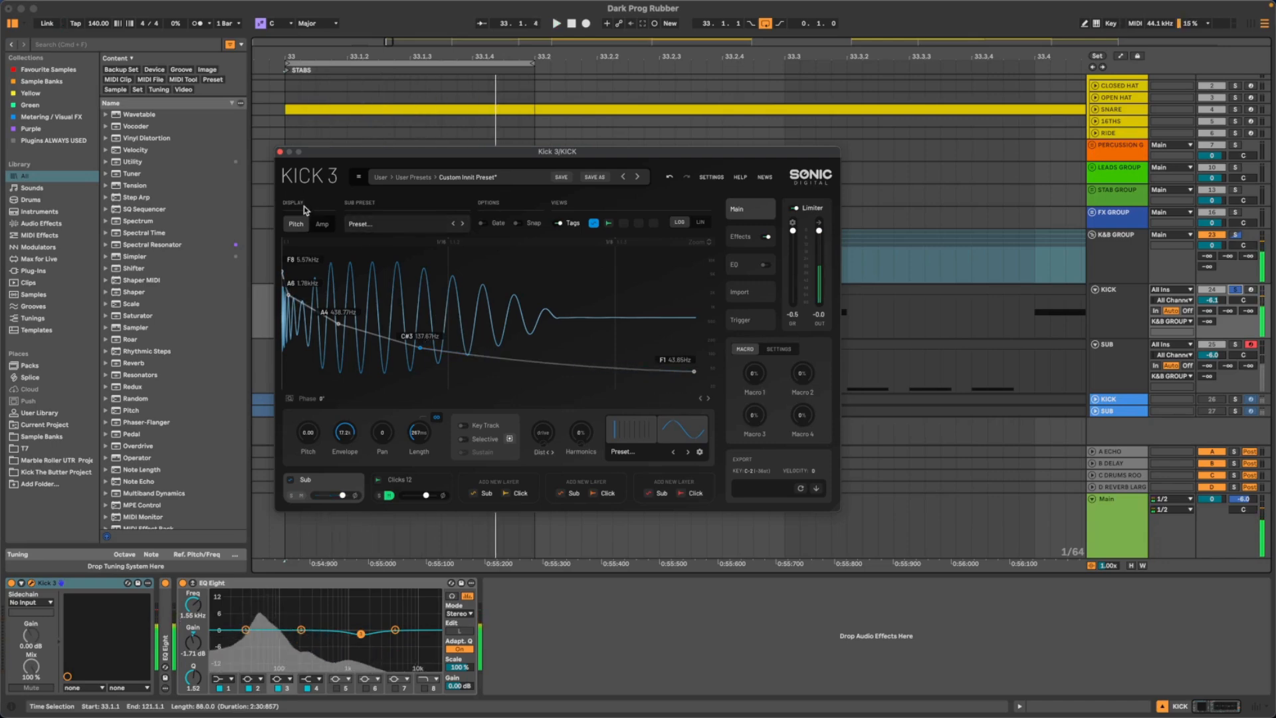
- Extend the amp envelope's plateau by moving its end node later at 0.77, and shift the node ending the fall slightly later
left_click(324, 225)
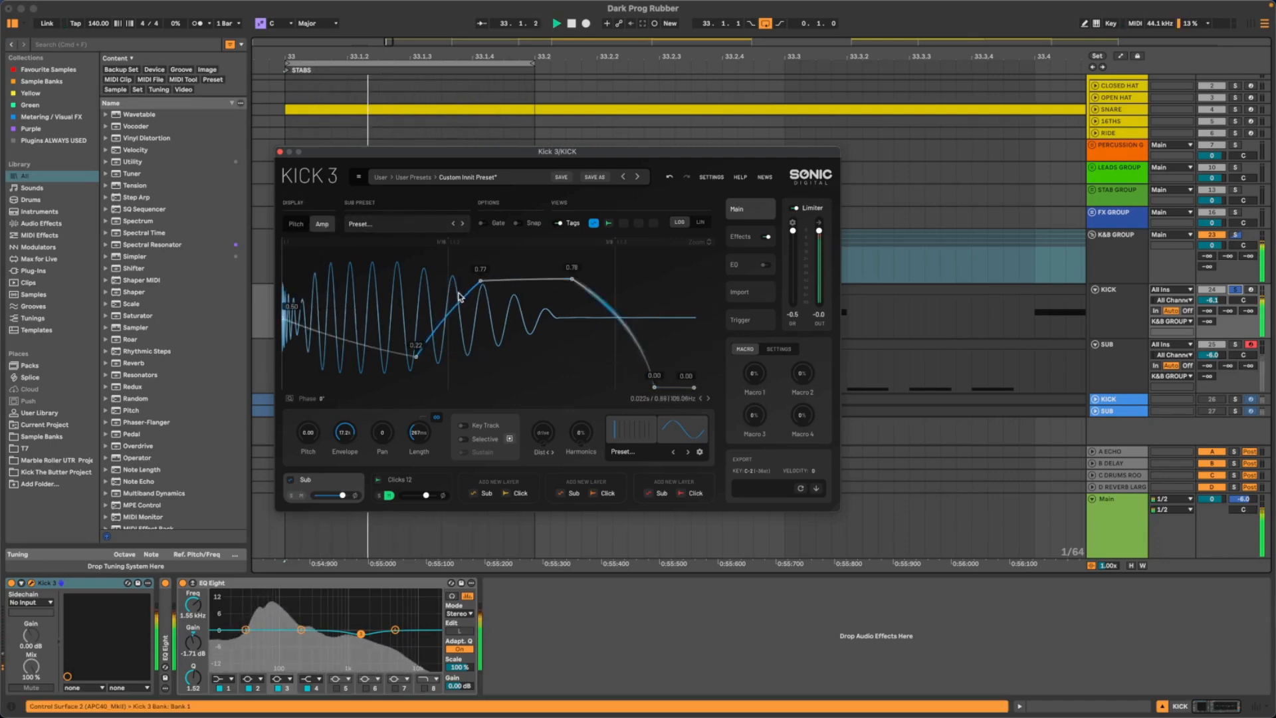
mouse_move(571, 279)
left_mouse_down()
mouse_move(572, 291)
mouse_move(566, 279)
mouse_move(595, 282)
left_mouse_up()
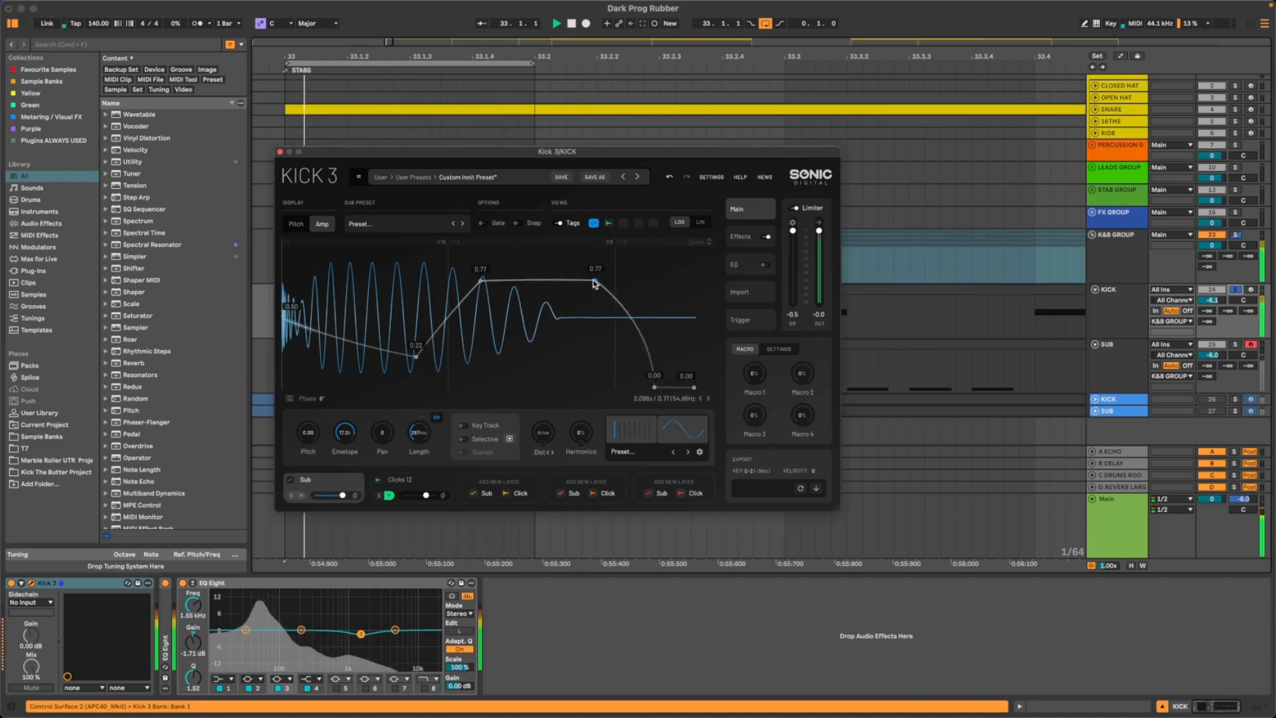
left_click_drag(655, 386, 662, 388)
key("space")
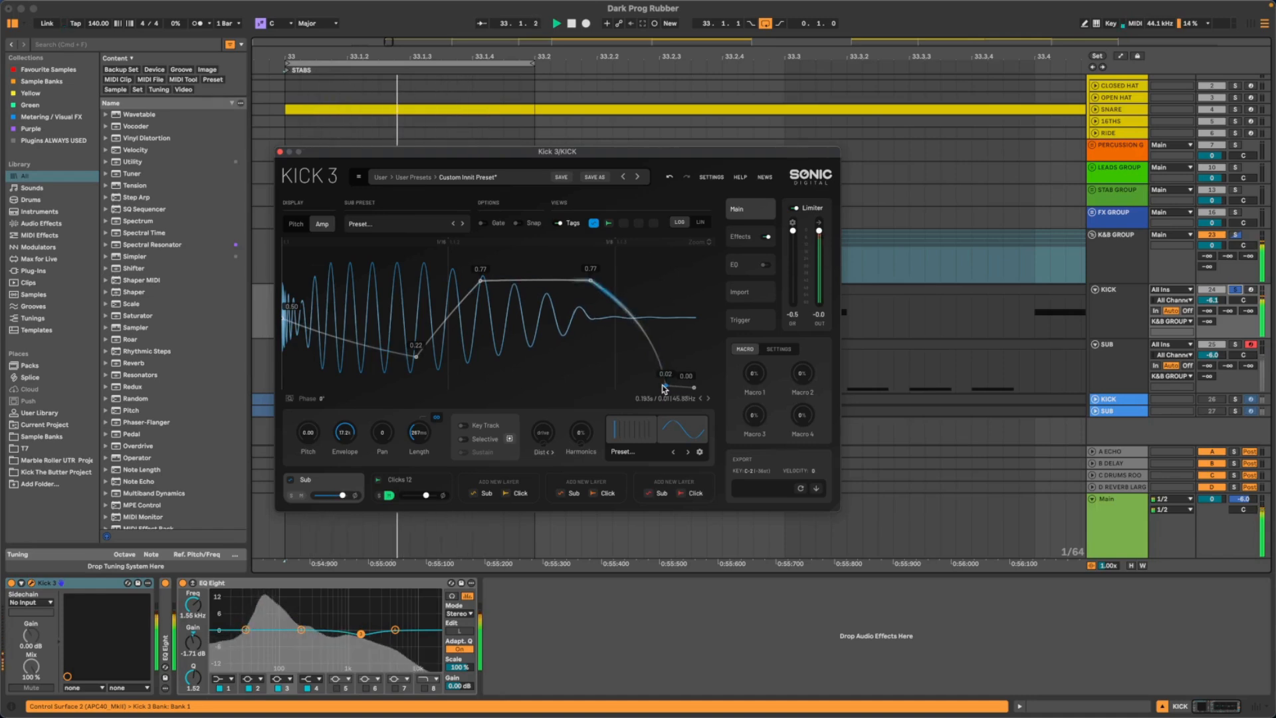
- Move the start of the amp envelope's plateau later at 0.76, slightly straighten the final fall, and audition the kick repeatedly
key("space")
left_click_drag(557, 291, 501, 282)
key("space")
key("space")
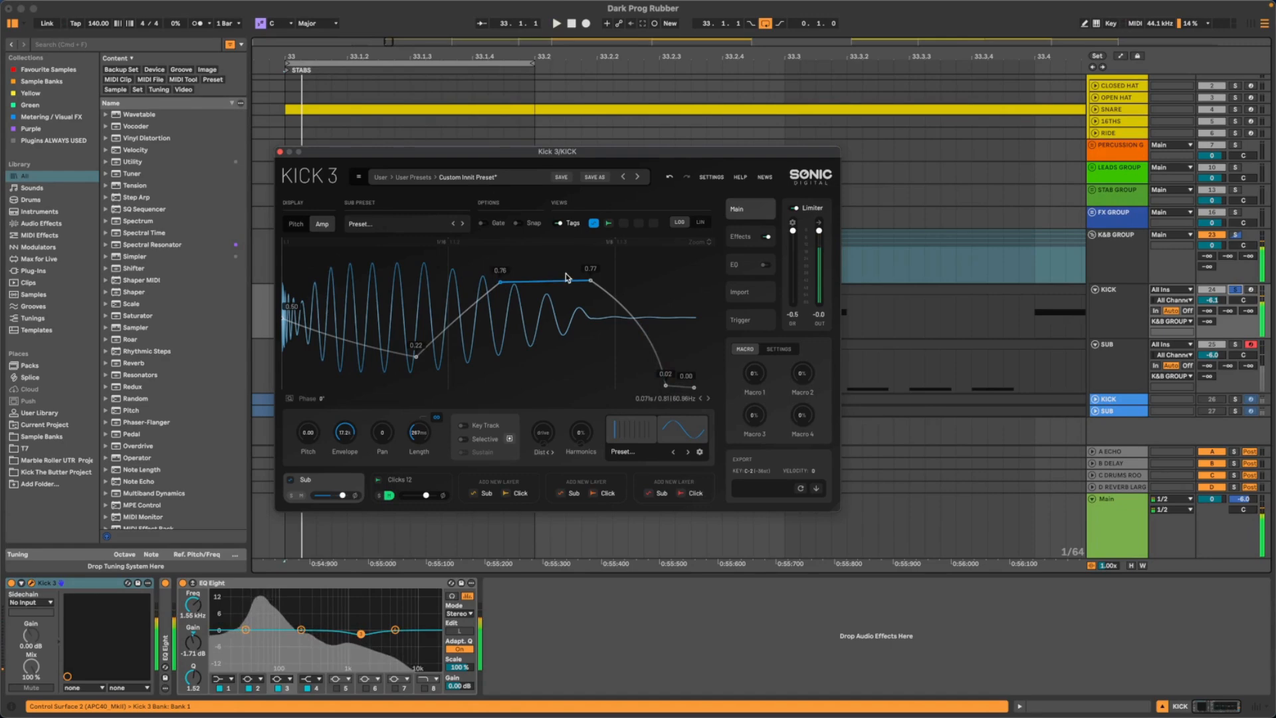
key("space")
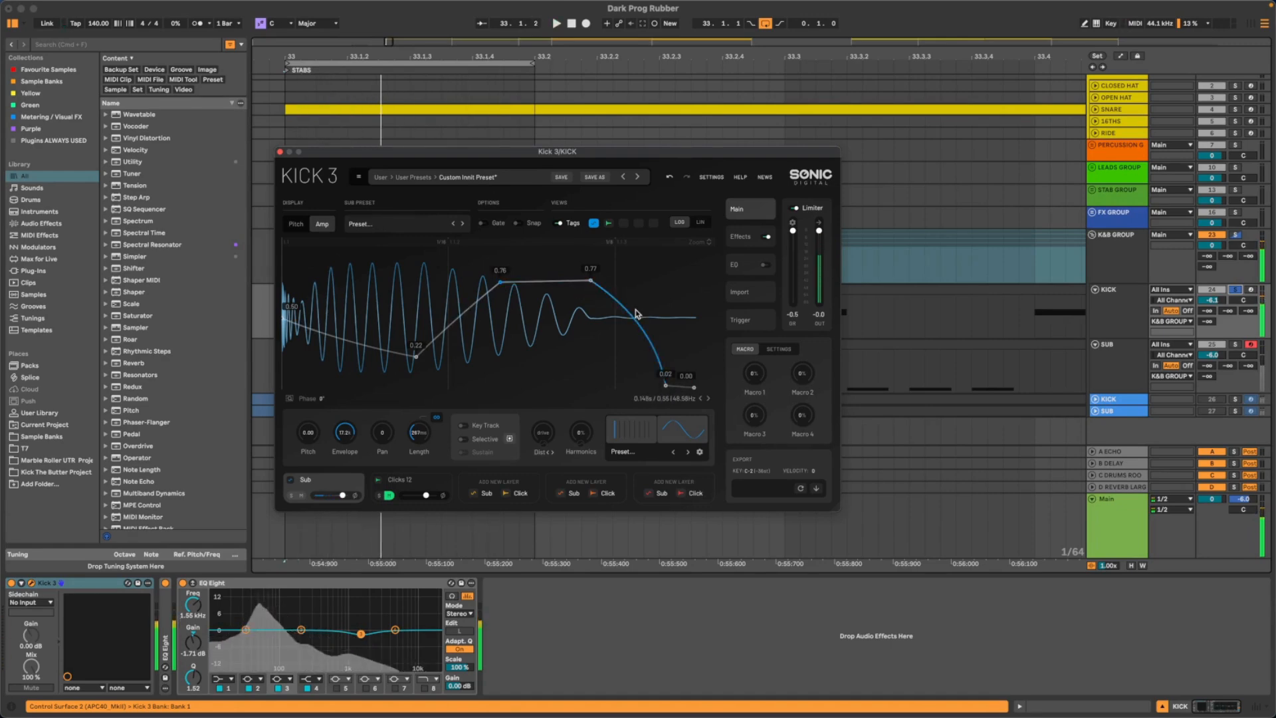
key("space")
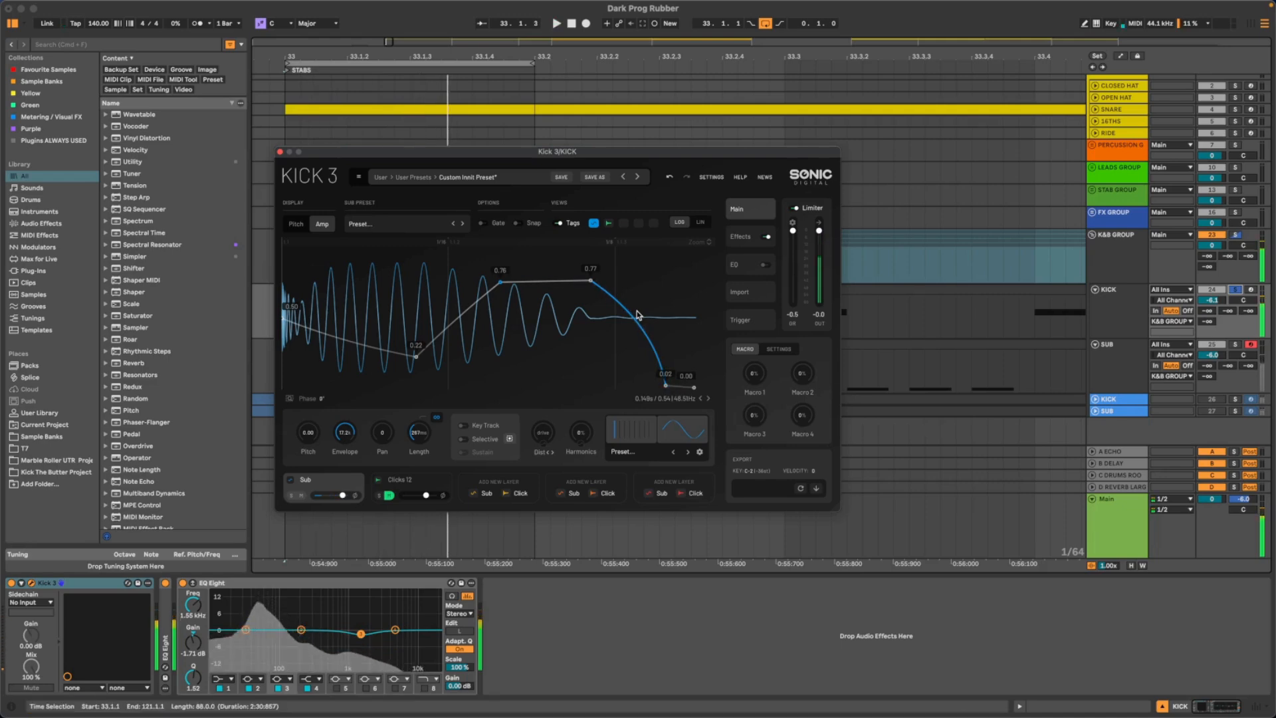
key("space")
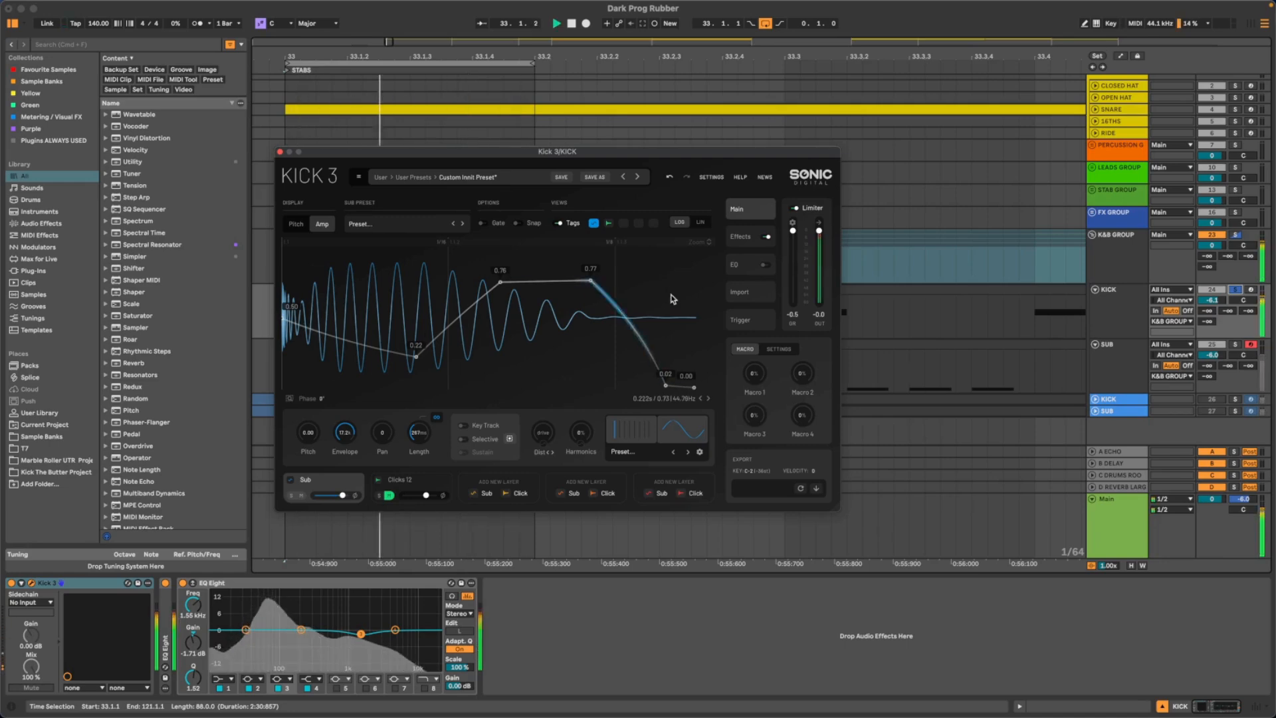
- Expand the first EQ Eight on the kick and reduce its 490 Hz cut to -7.80 dB, moving the Kick 3 window aside
double_click(166, 608)
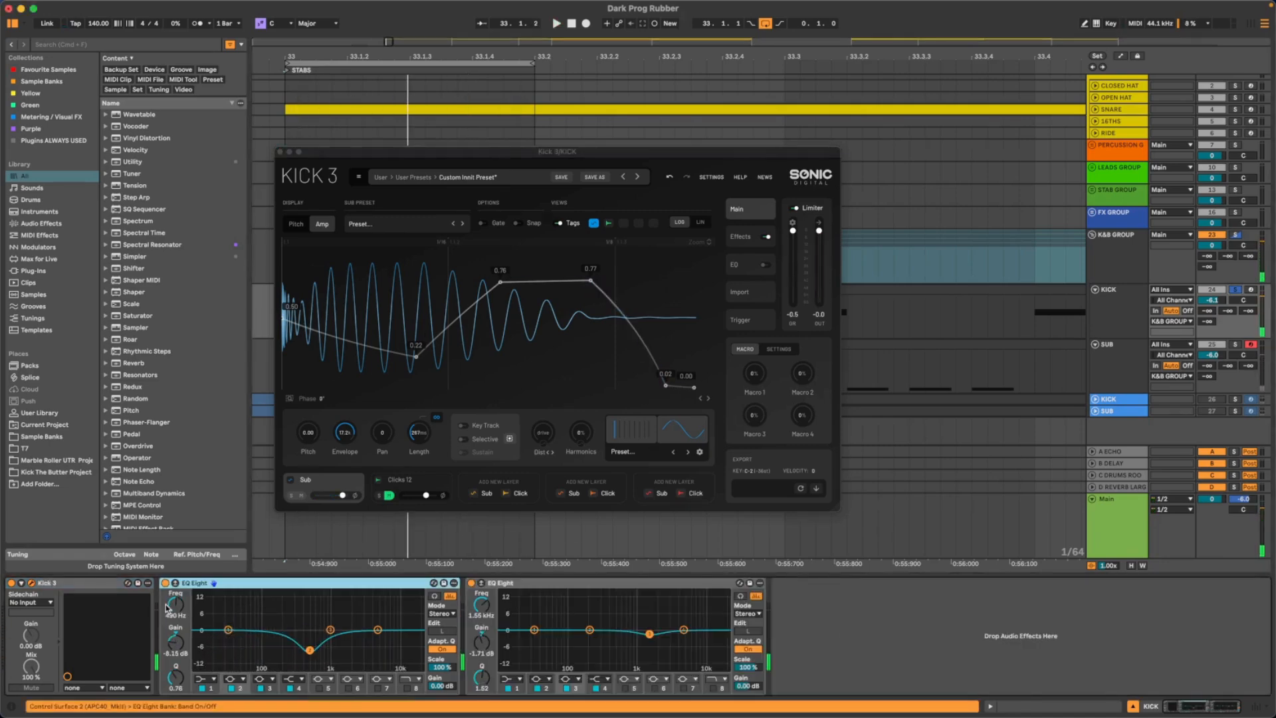
left_click(176, 584)
left_click_drag(299, 149, 725, 15)
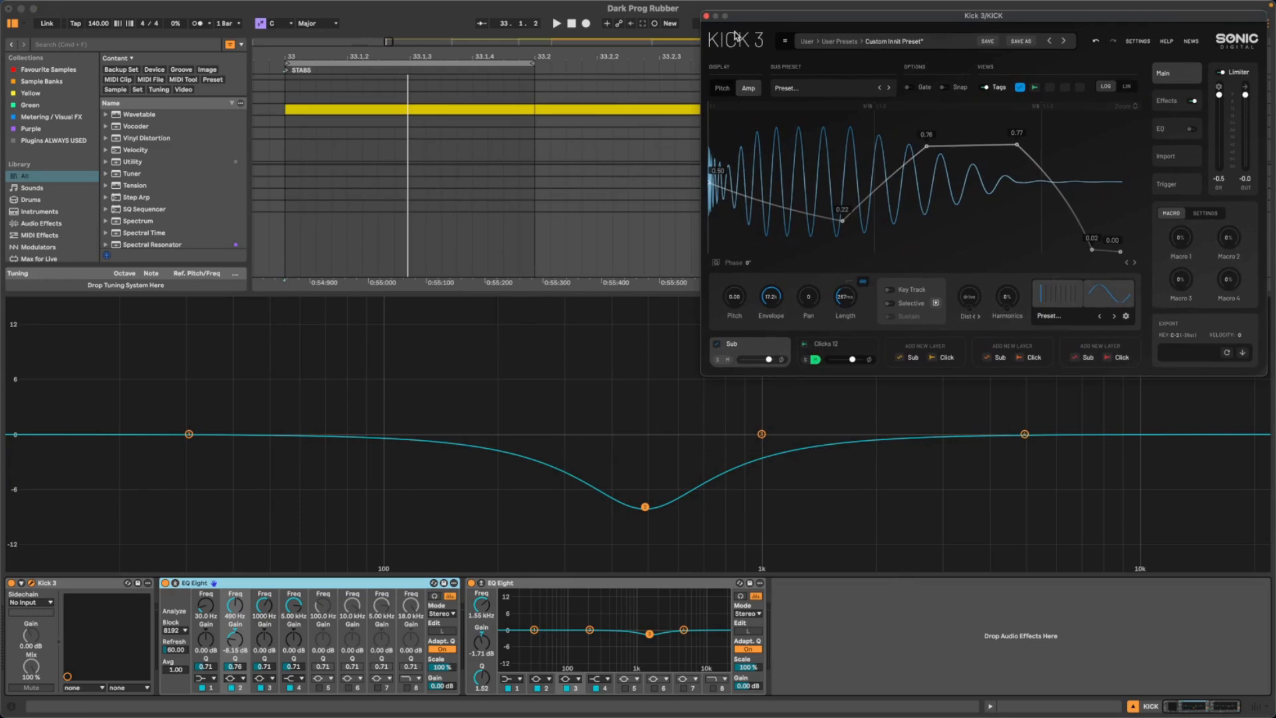
key("space")
mouse_move(644, 507)
left_mouse_down()
mouse_move(644, 540)
mouse_move(626, 424)
mouse_move(647, 493)
mouse_move(677, 504)
mouse_move(676, 519)
mouse_move(646, 507)
left_mouse_up()
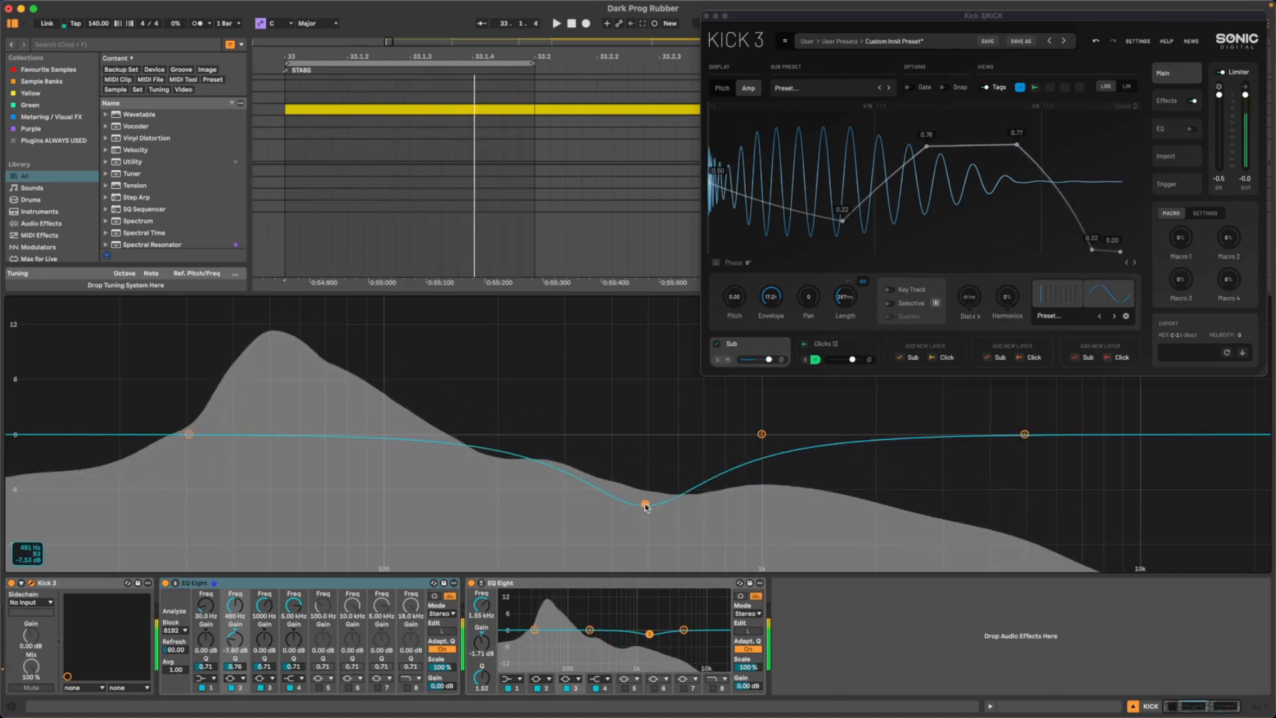
left_click(176, 584)
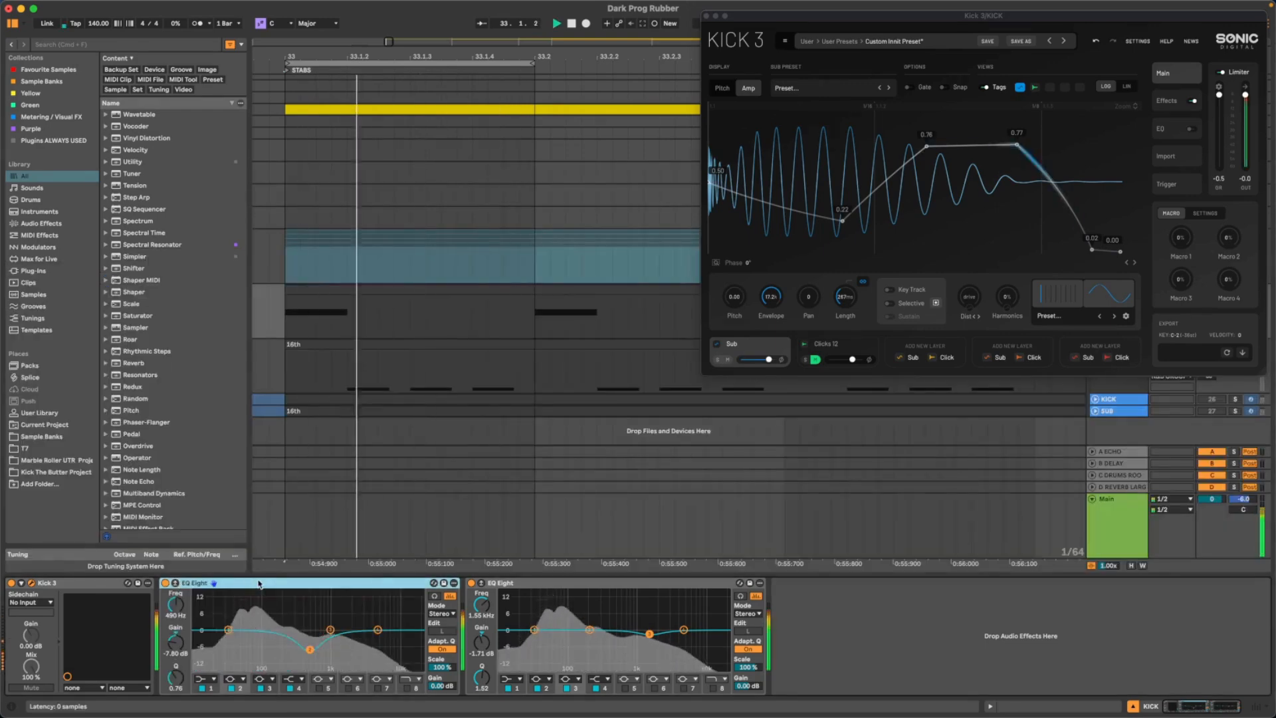
- Fold the first EQ Eight and slightly deepen the second EQ Eight's cut near 1.55 kHz during playback
key("Delete")
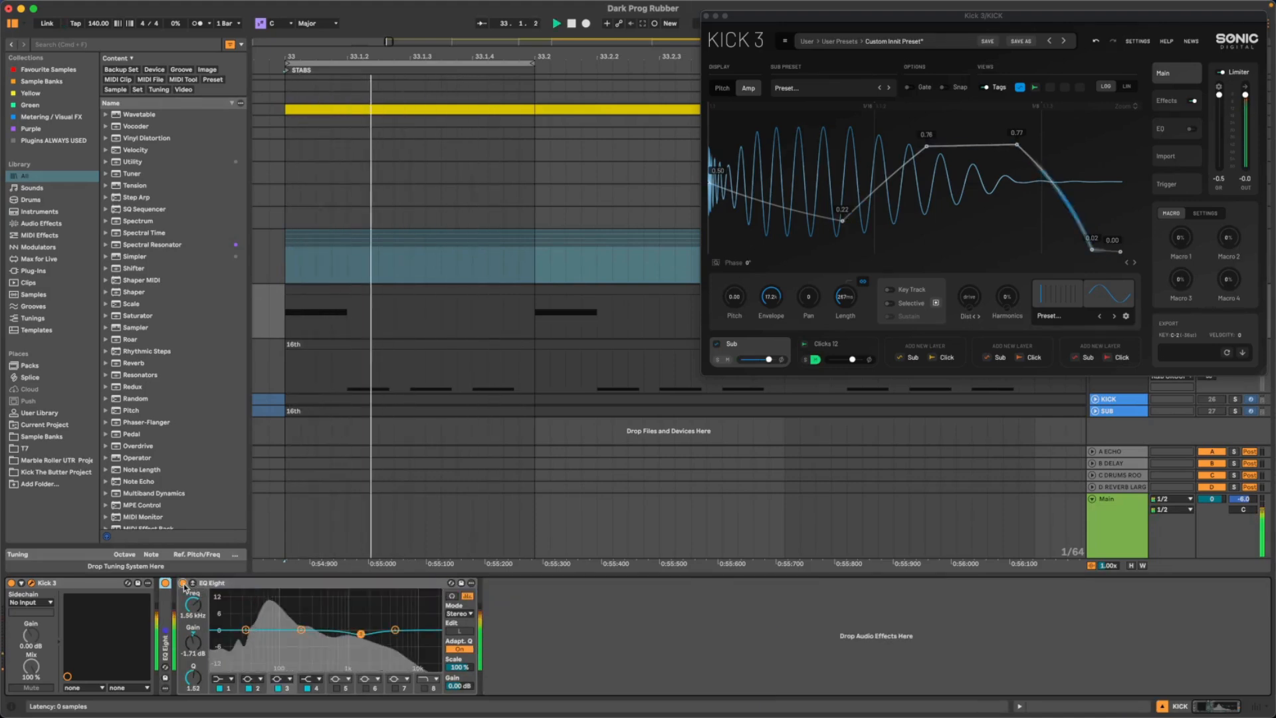
left_click_drag(361, 634, 361, 638)
key("space")
- Collapse the kick's remaining expanded devices, audition the kick and close the Kick 3 window
double_click(224, 583)
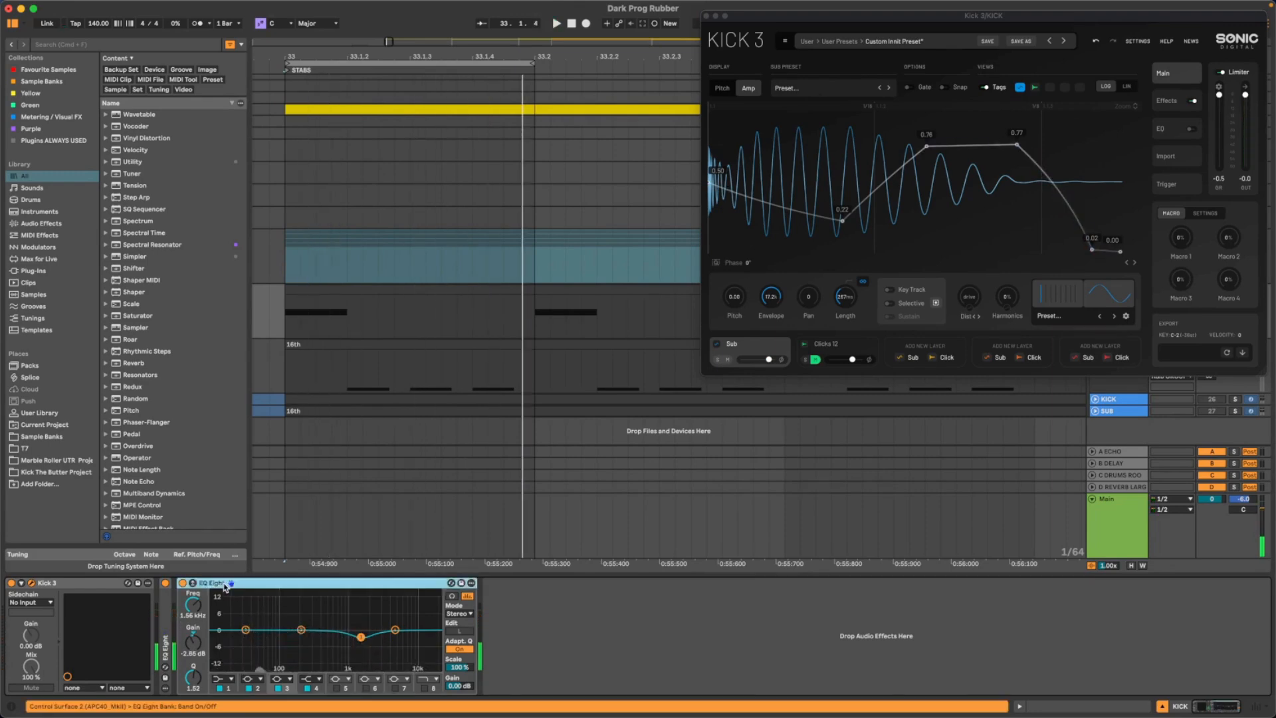
double_click(51, 584)
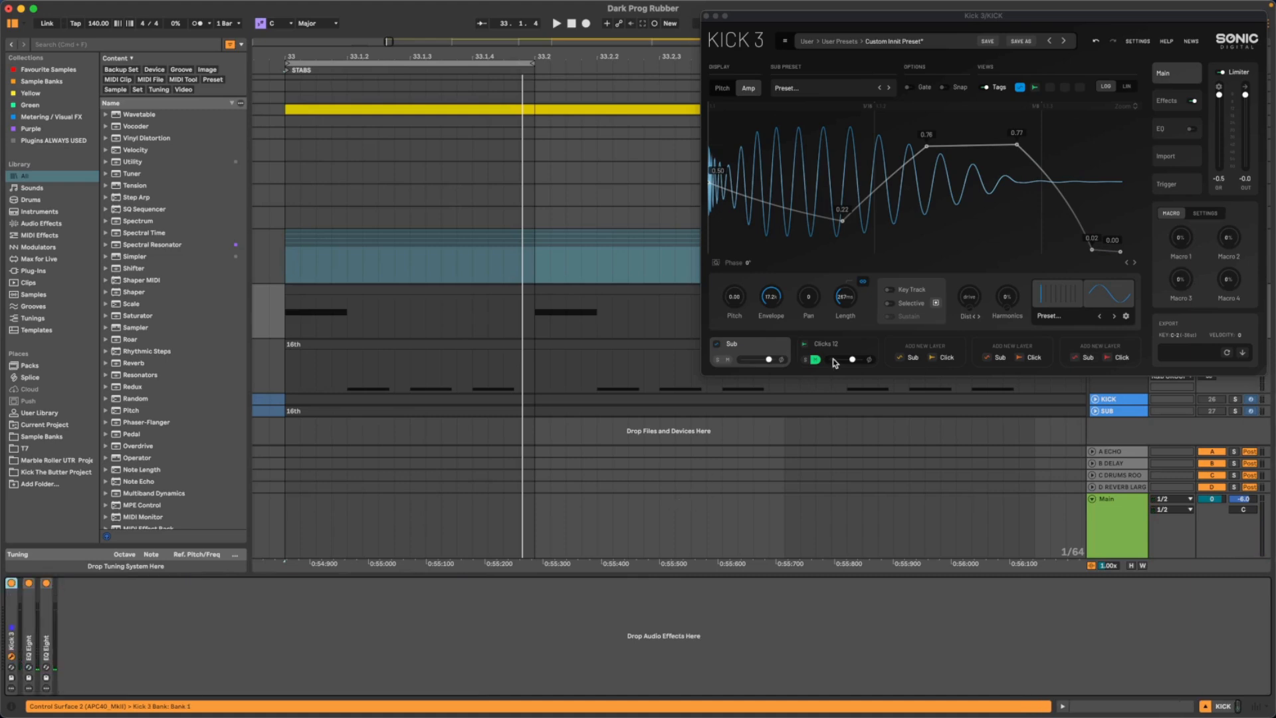
key("space")
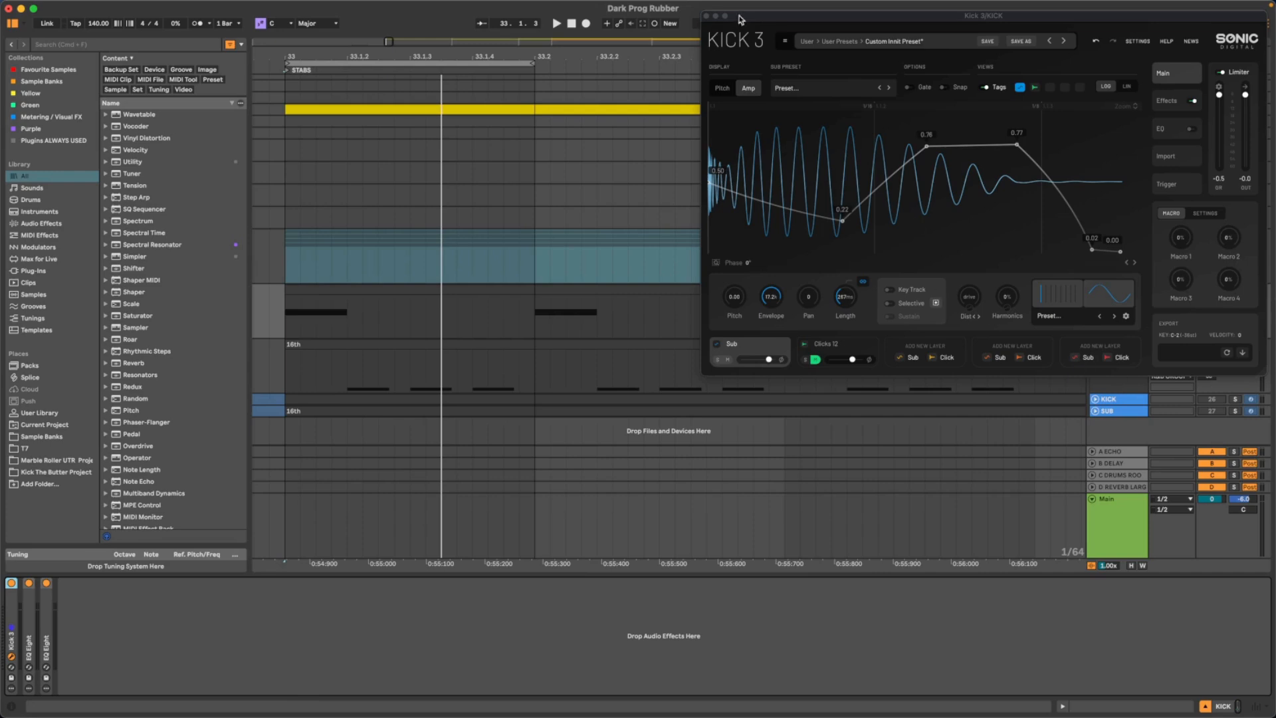
left_click(707, 16)
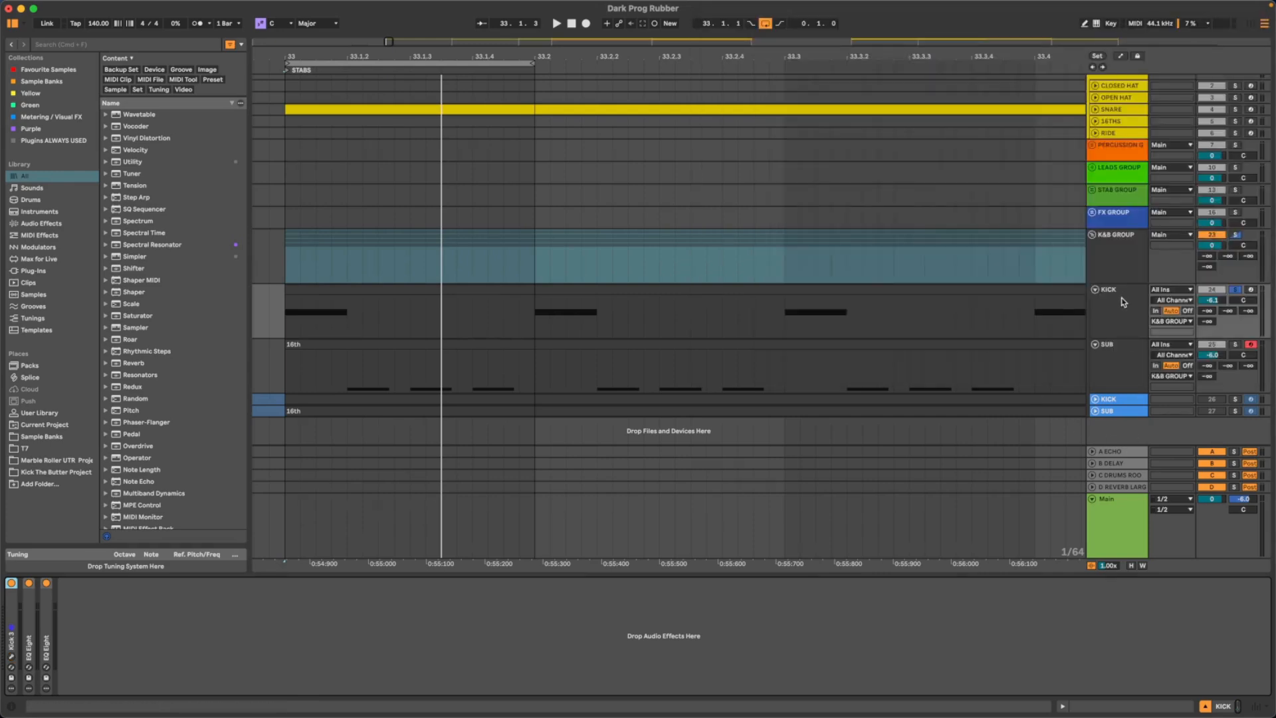
- Change band 1 of the kick's first EQ Eight to a steep low cut at 40.7 Hz
left_click(1125, 312)
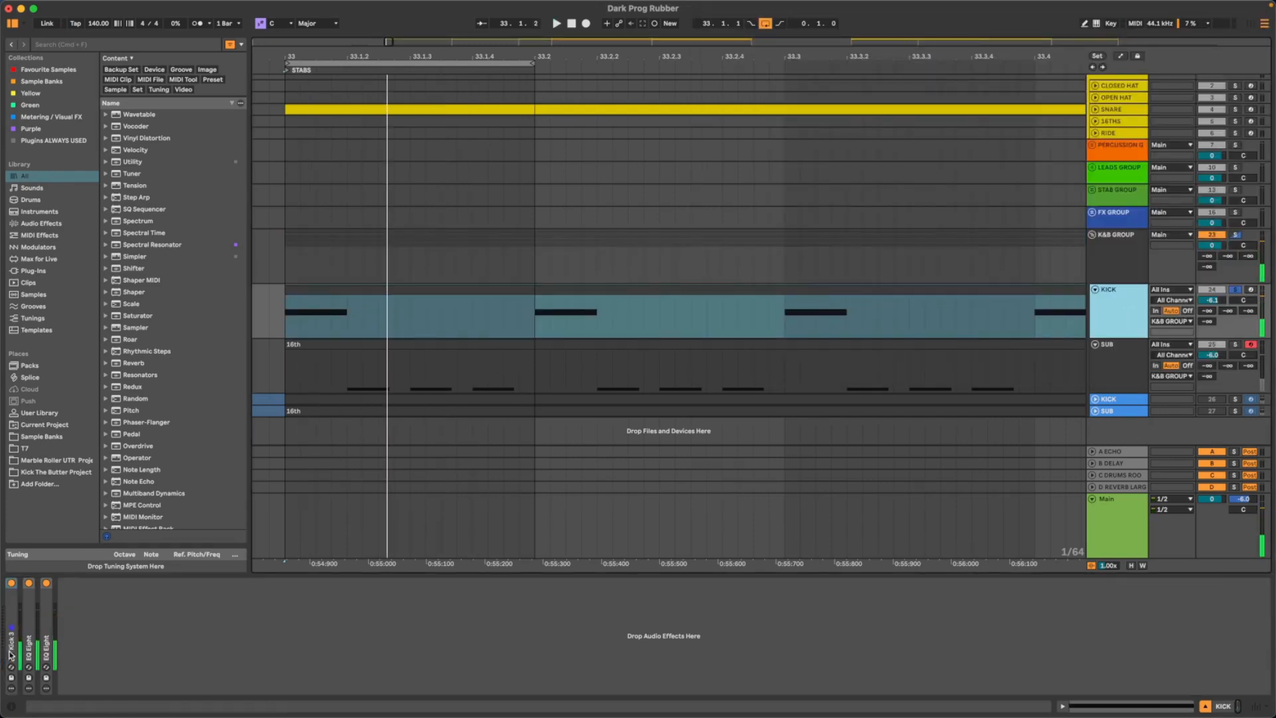
double_click(28, 608)
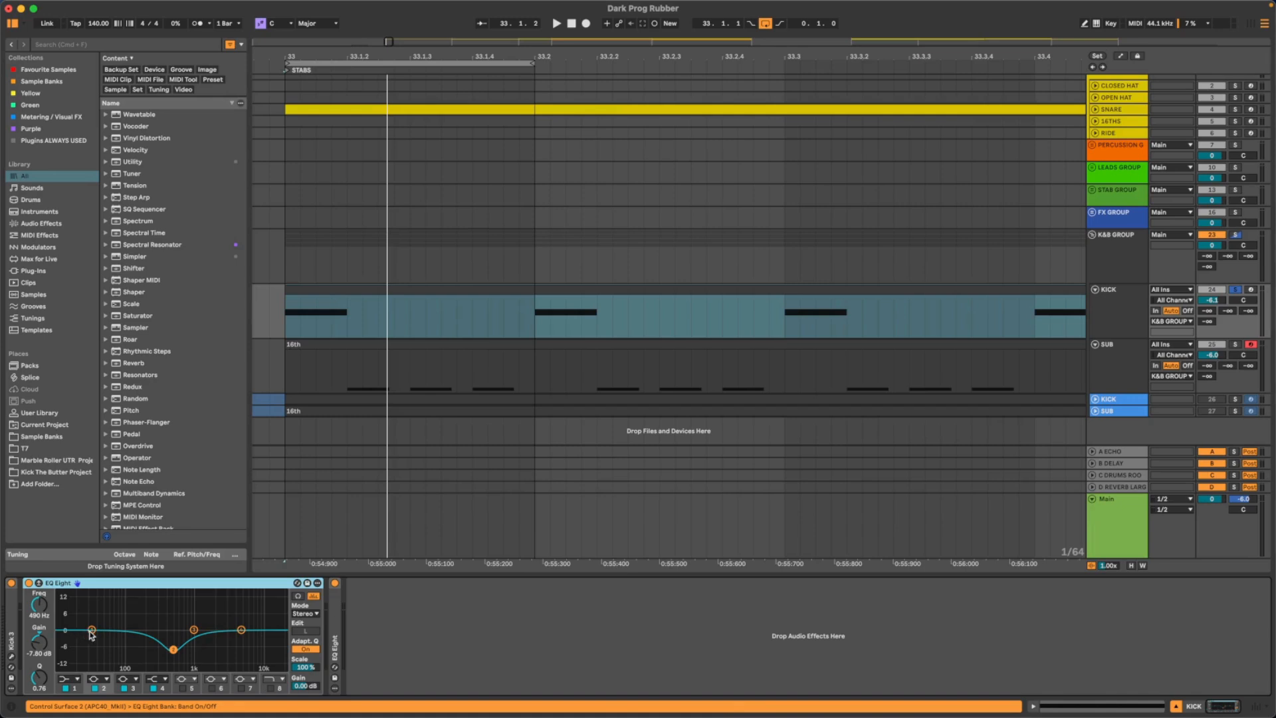
left_click(72, 679)
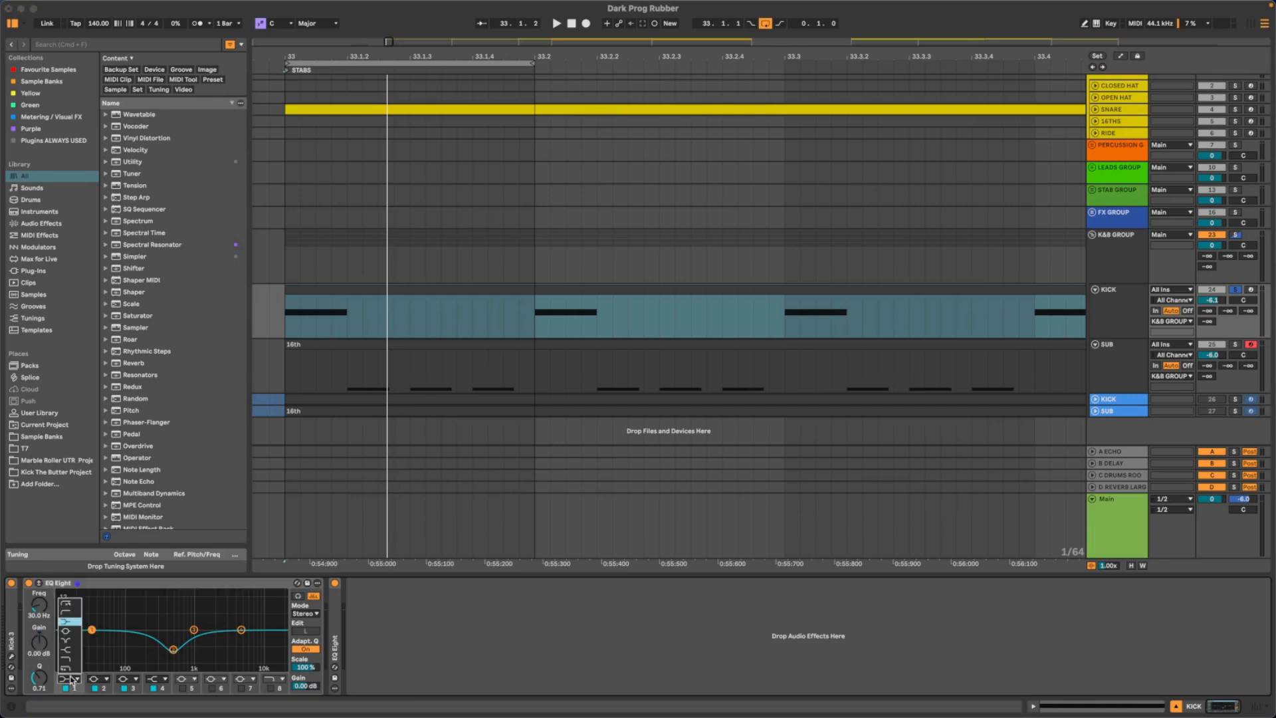
left_click(71, 606)
key("space")
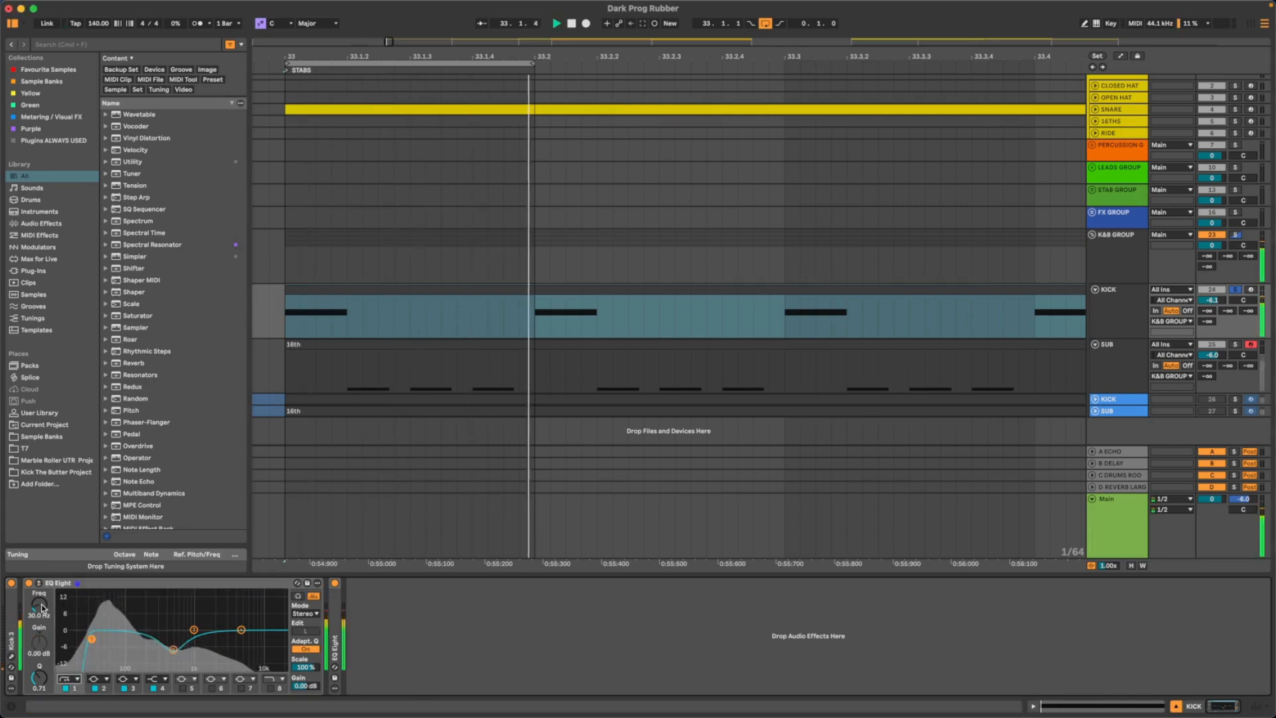
mouse_move(41, 606)
left_mouse_down()
mouse_move(41, 594)
mouse_move(42, 607)
left_mouse_up()
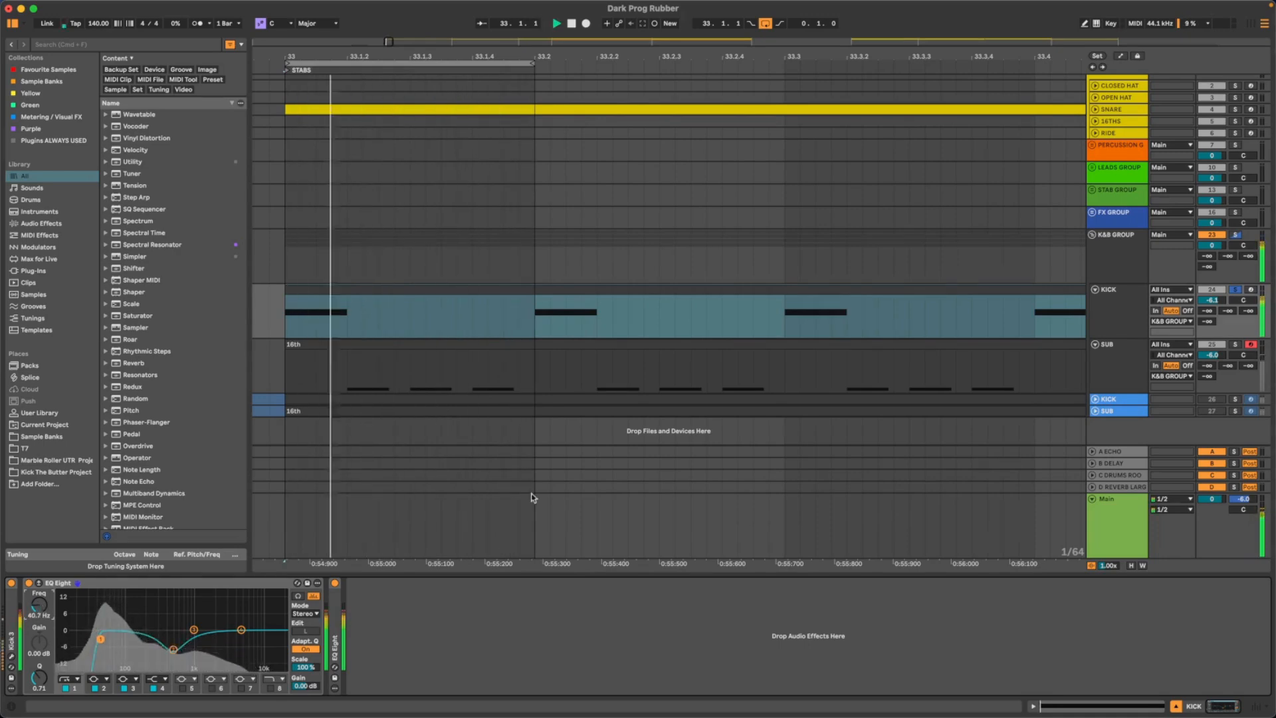
- Open occularScope on the K&B group and raise the kick EQ's low cut to 55.3 Hz while watching the waveform
left_click(1135, 256)
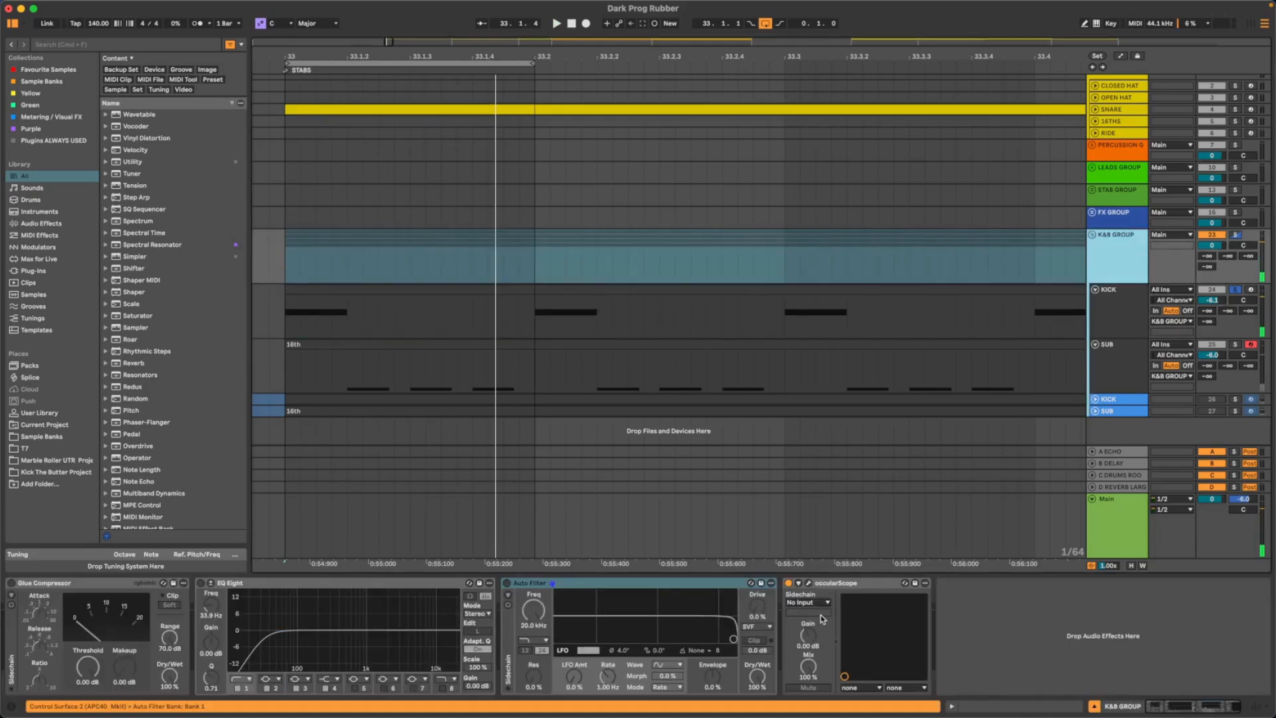
left_click(810, 584)
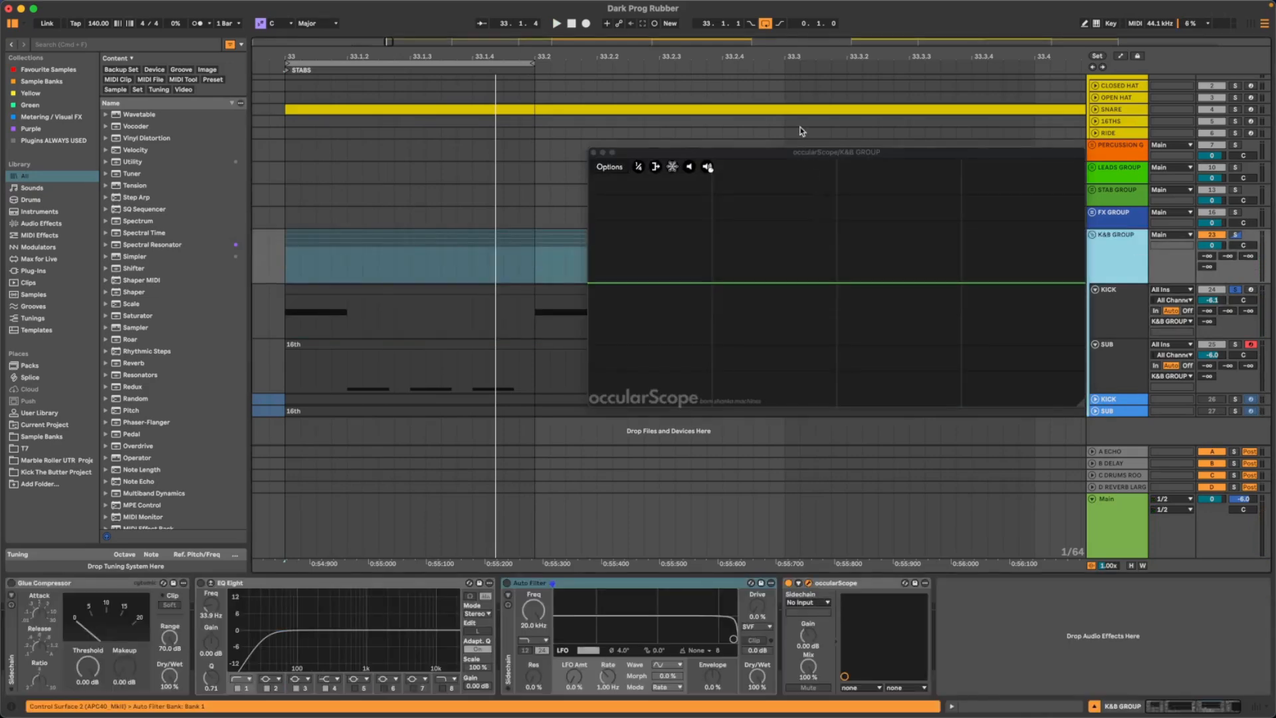
key("space")
left_click_drag(804, 149, 740, 123)
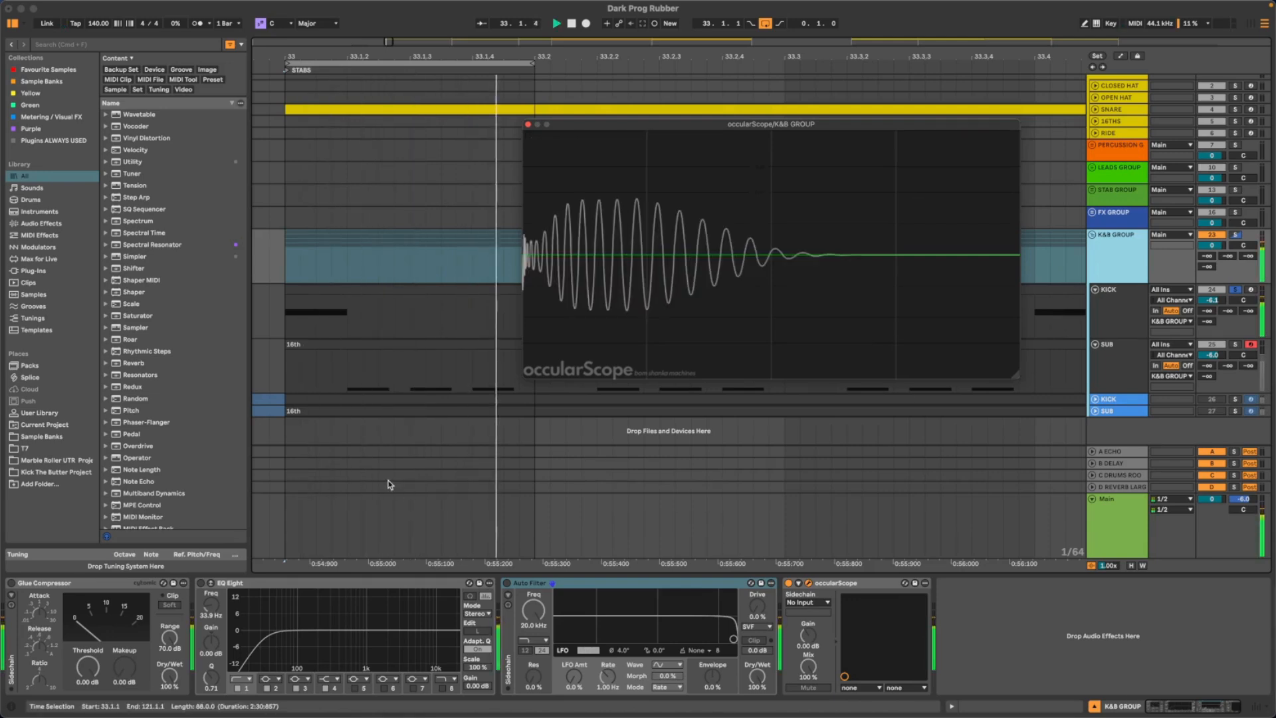
left_click(1116, 310)
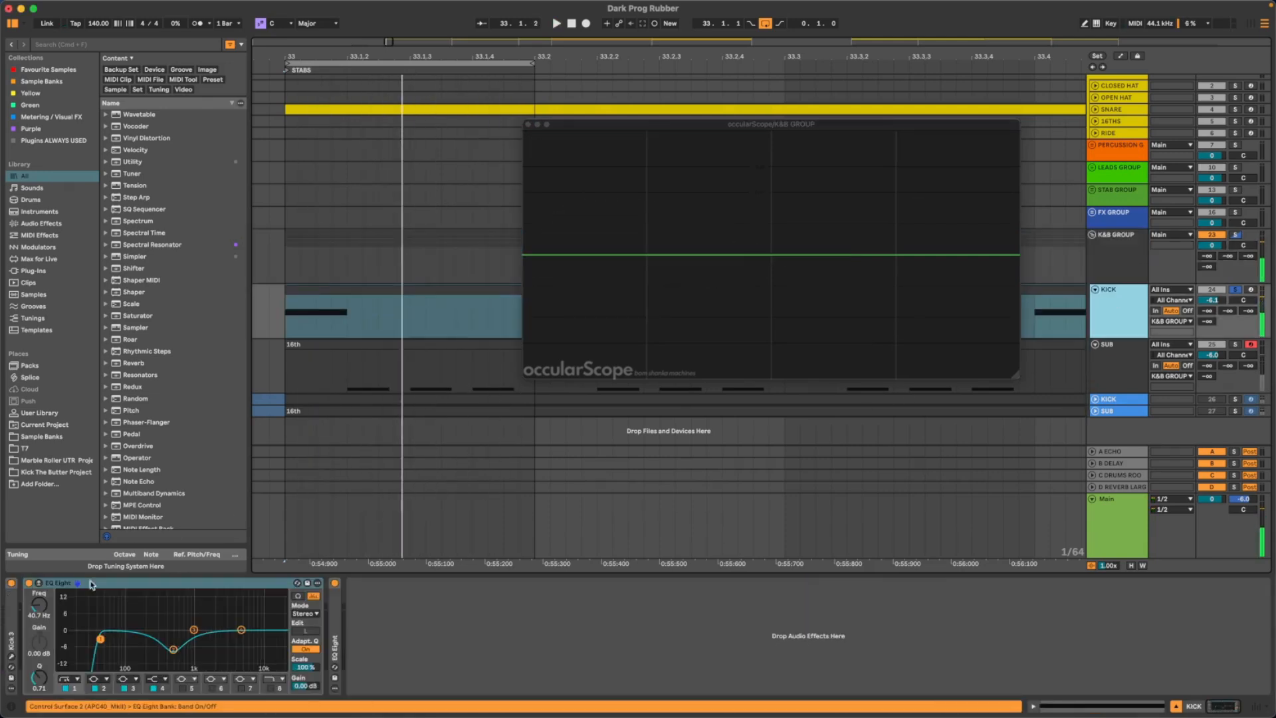
key("space")
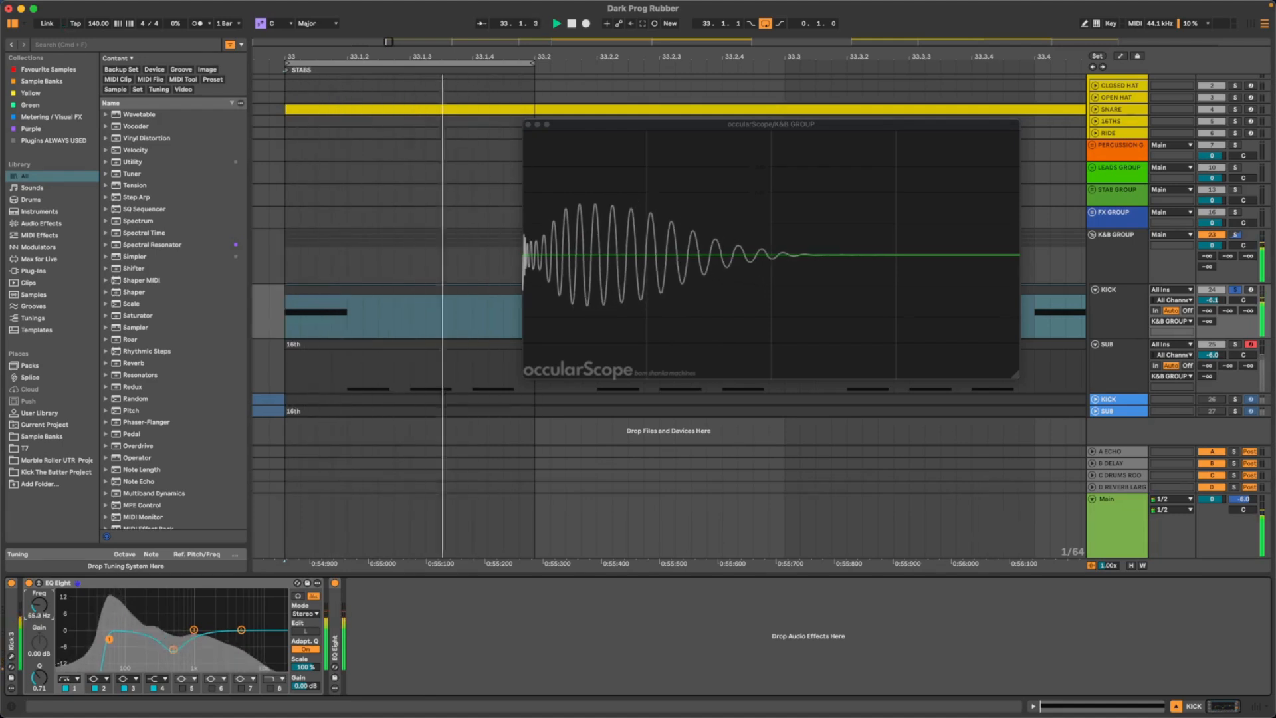
- Reopen Kick 3, arrange its window beside occularScope so both are fully visible, and play the kick
double_click(12, 615)
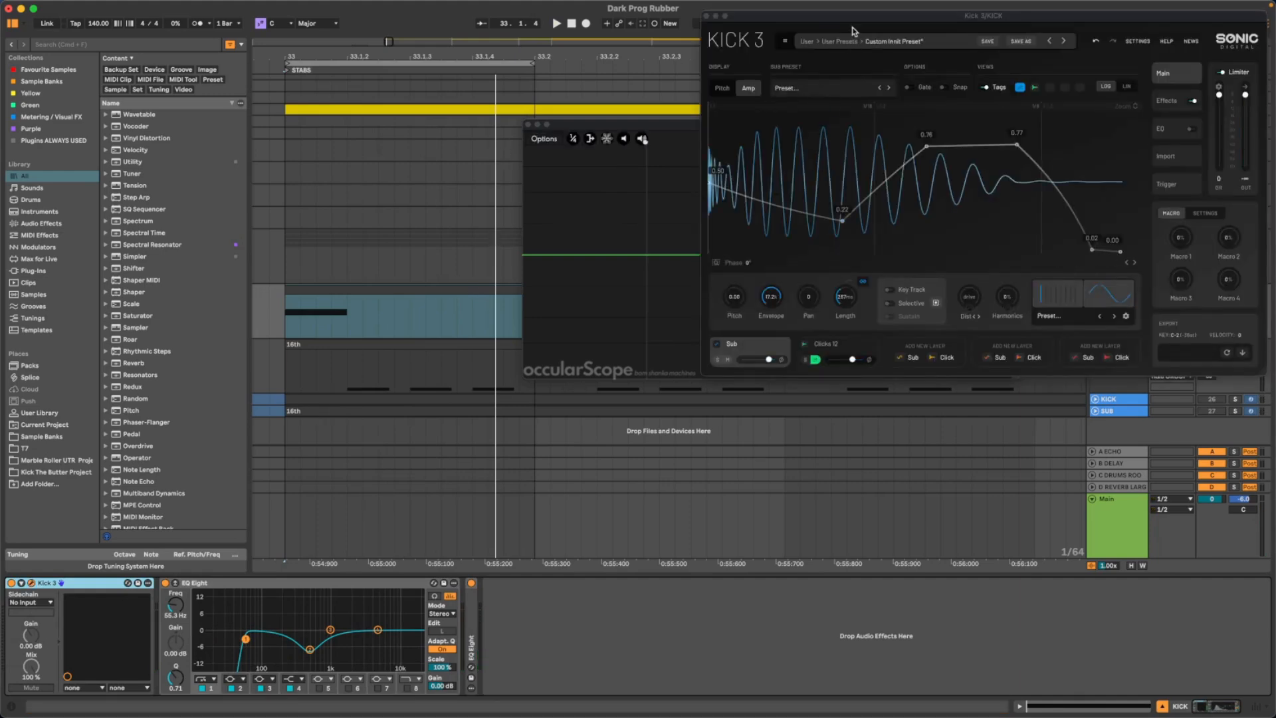
left_click_drag(877, 17, 306, 159)
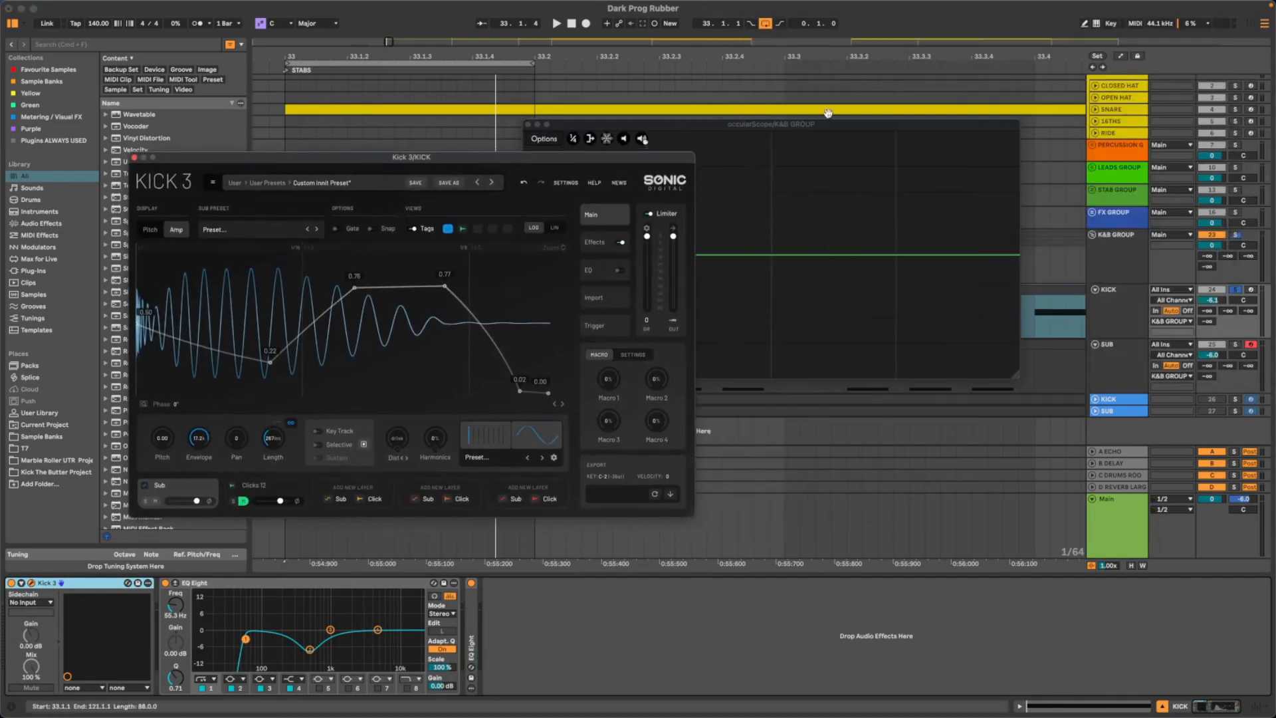
left_click_drag(804, 125, 1042, 76)
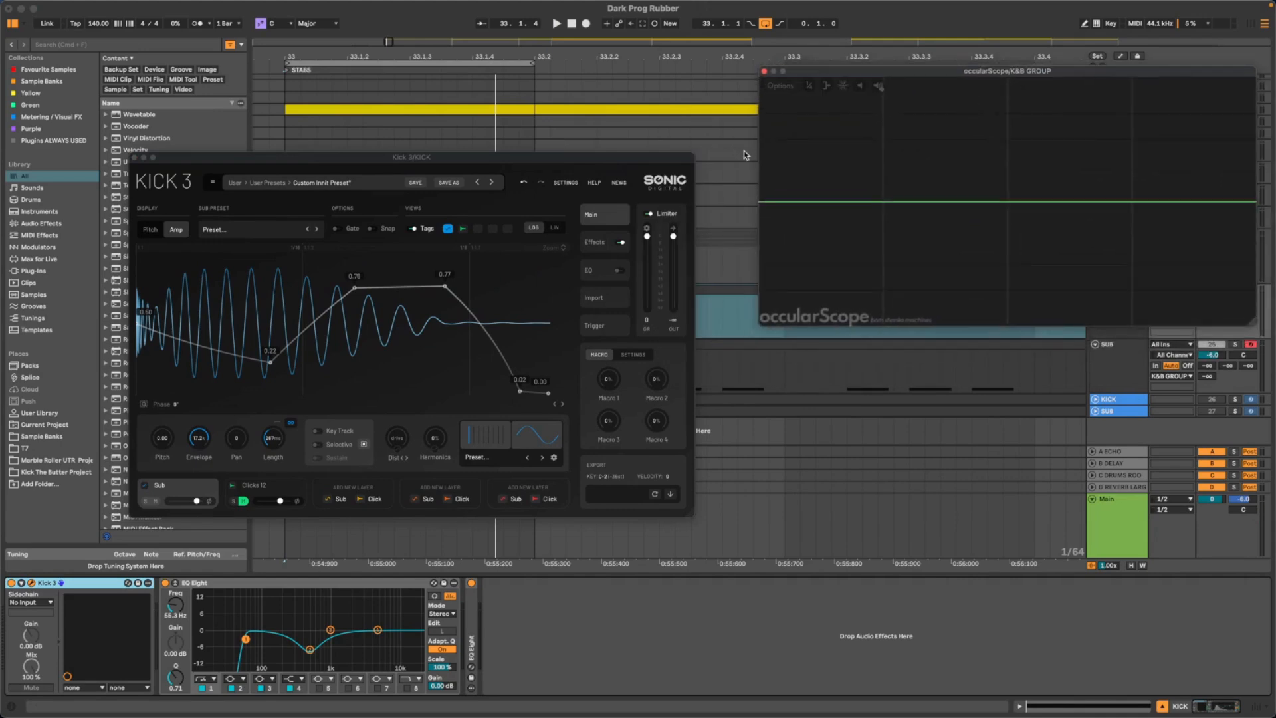
left_click_drag(589, 161, 625, 102)
key("space")
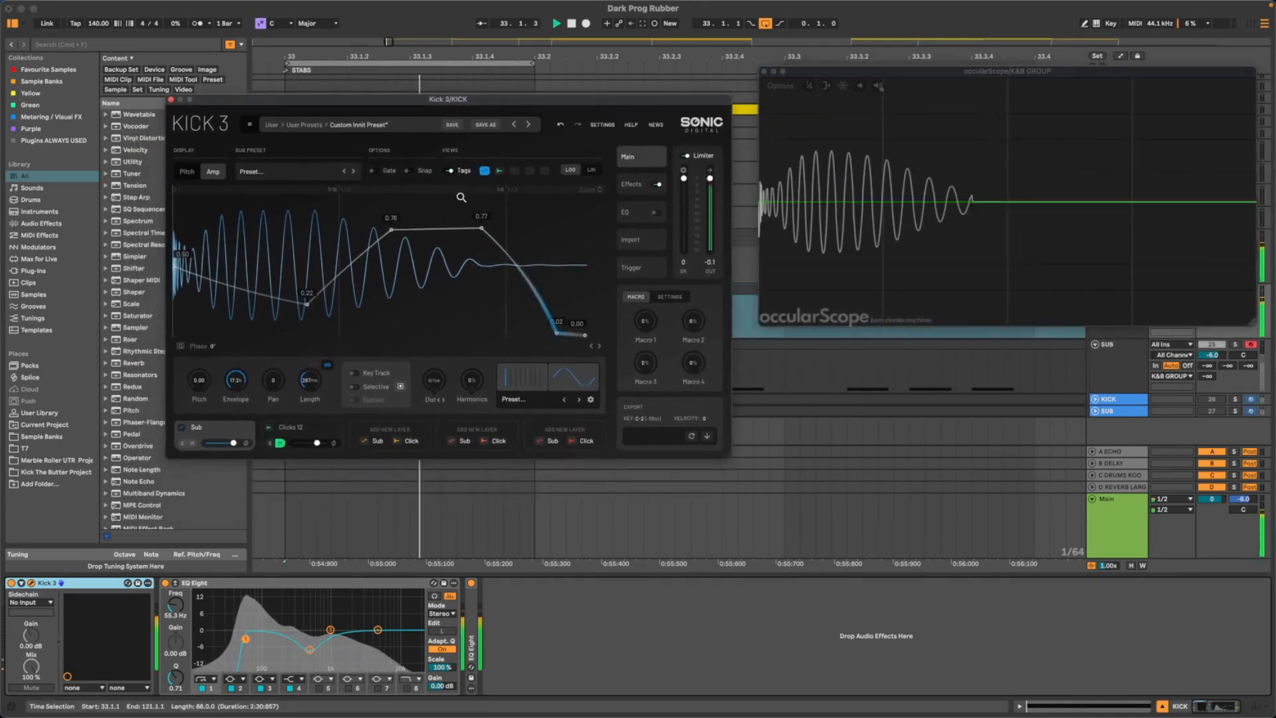
- Lower the pitch envelope's third node to C#4 and fourth node to C3 with the kick playing, checking the amp envelope
left_click(187, 171)
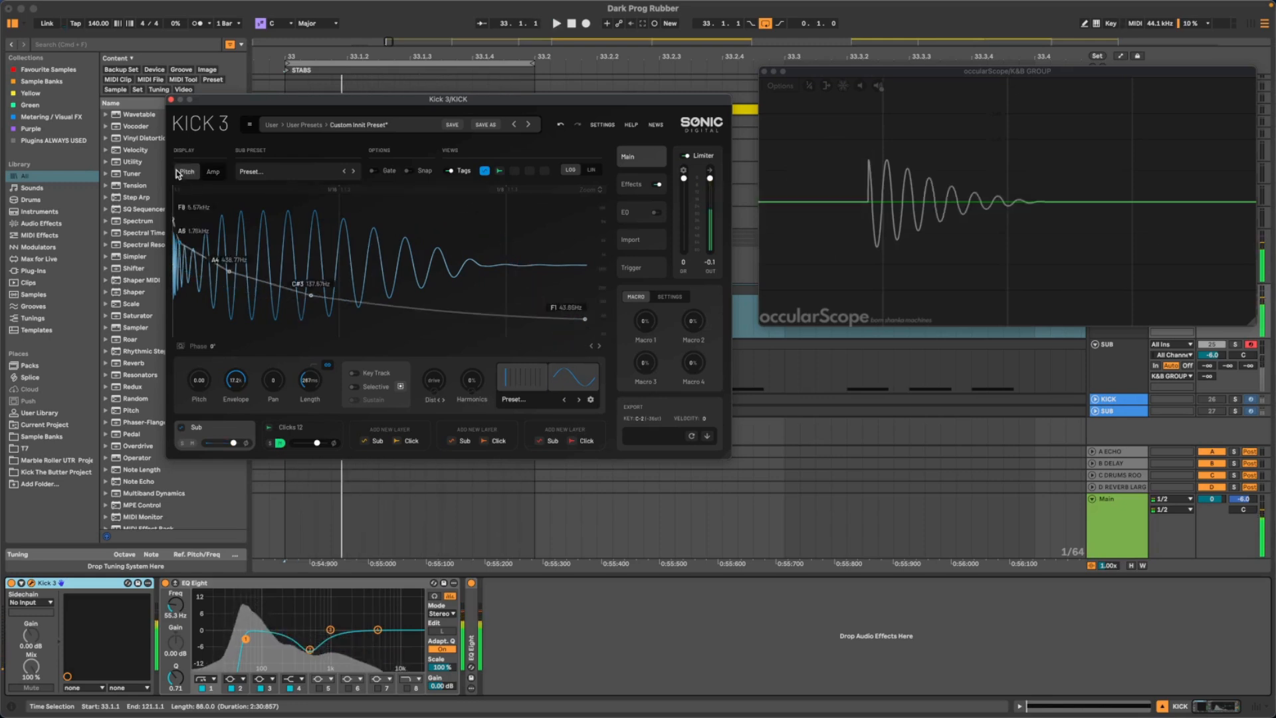
left_click_drag(233, 276, 230, 285)
key("space")
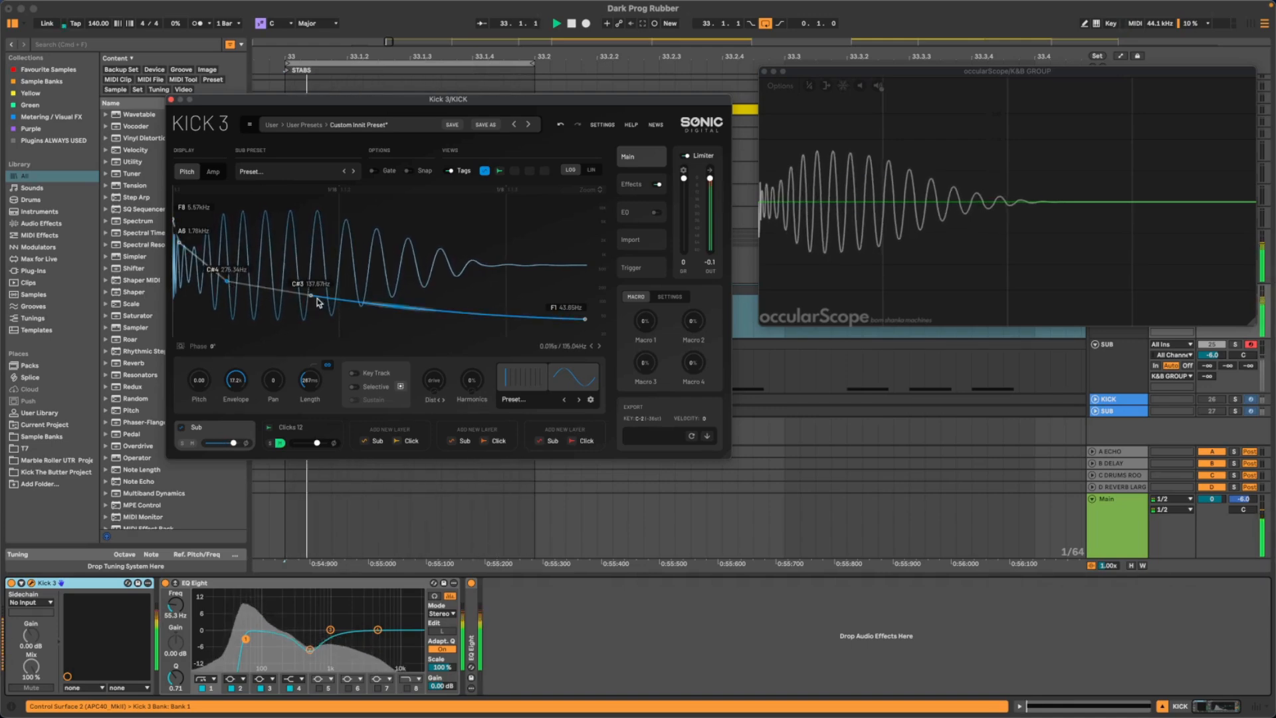
mouse_move(321, 296)
left_mouse_down()
mouse_move(344, 301)
mouse_move(315, 303)
left_mouse_up()
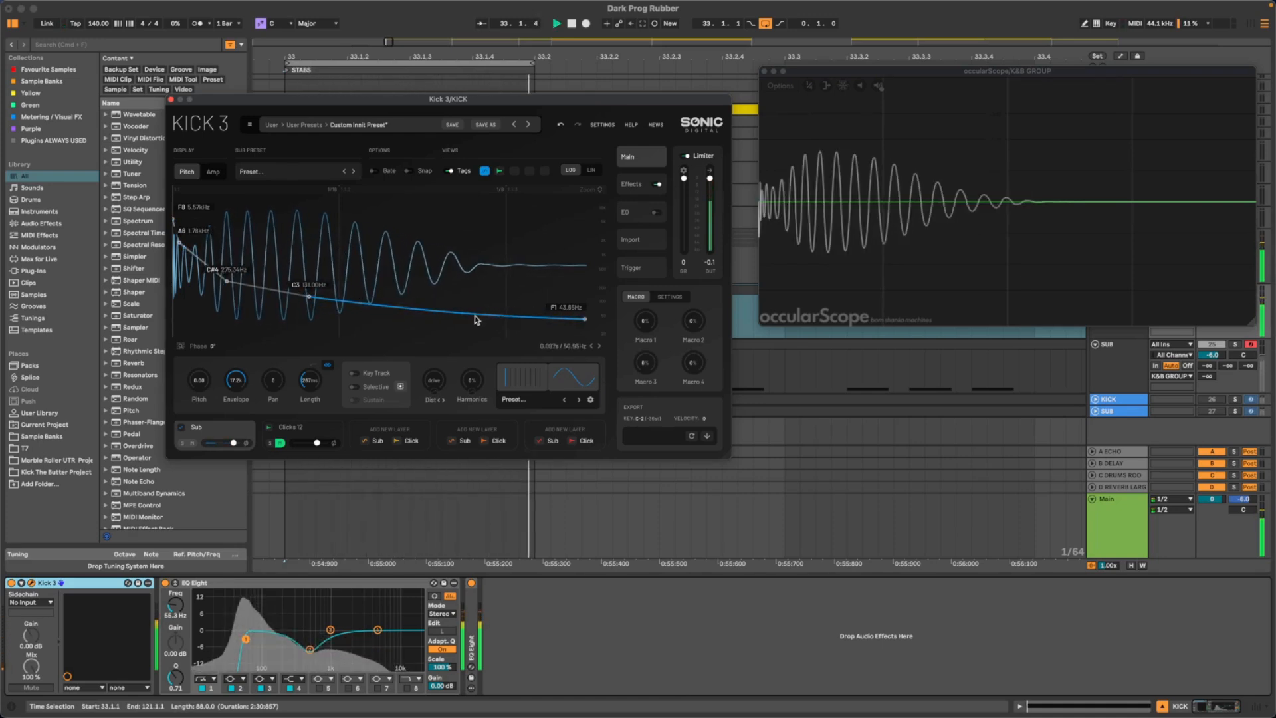
left_click(214, 175)
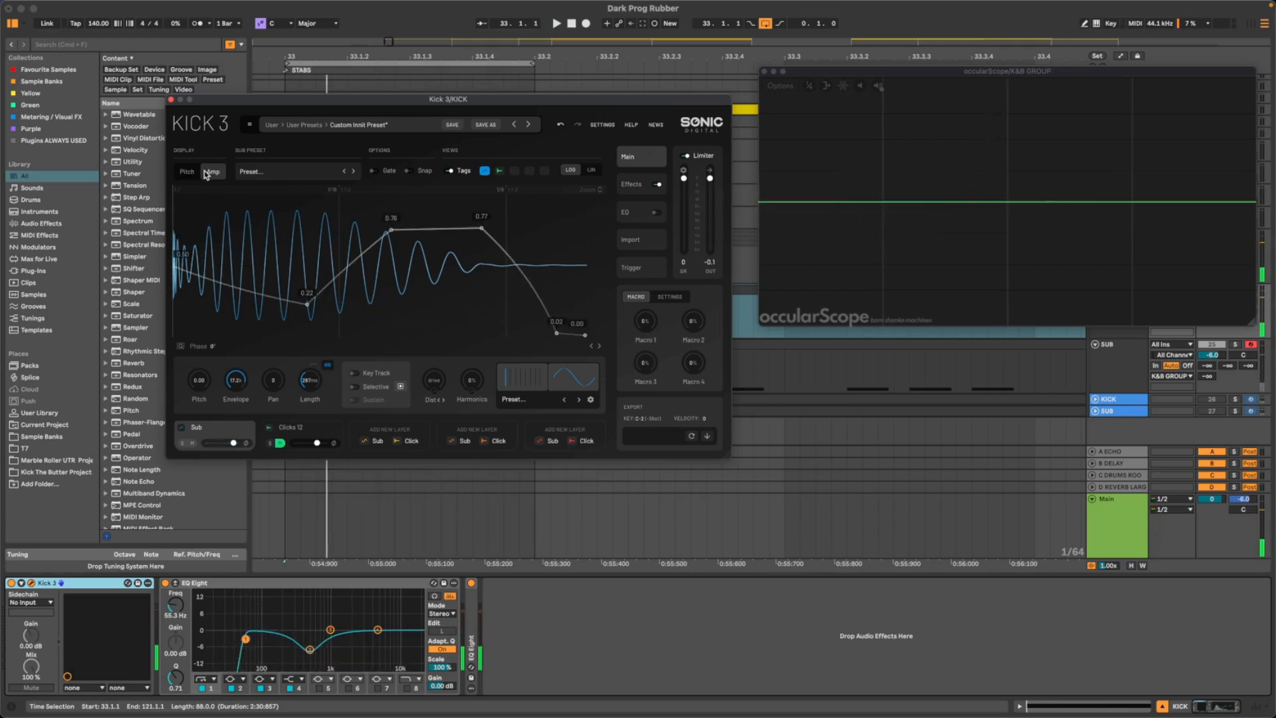
left_click(187, 172)
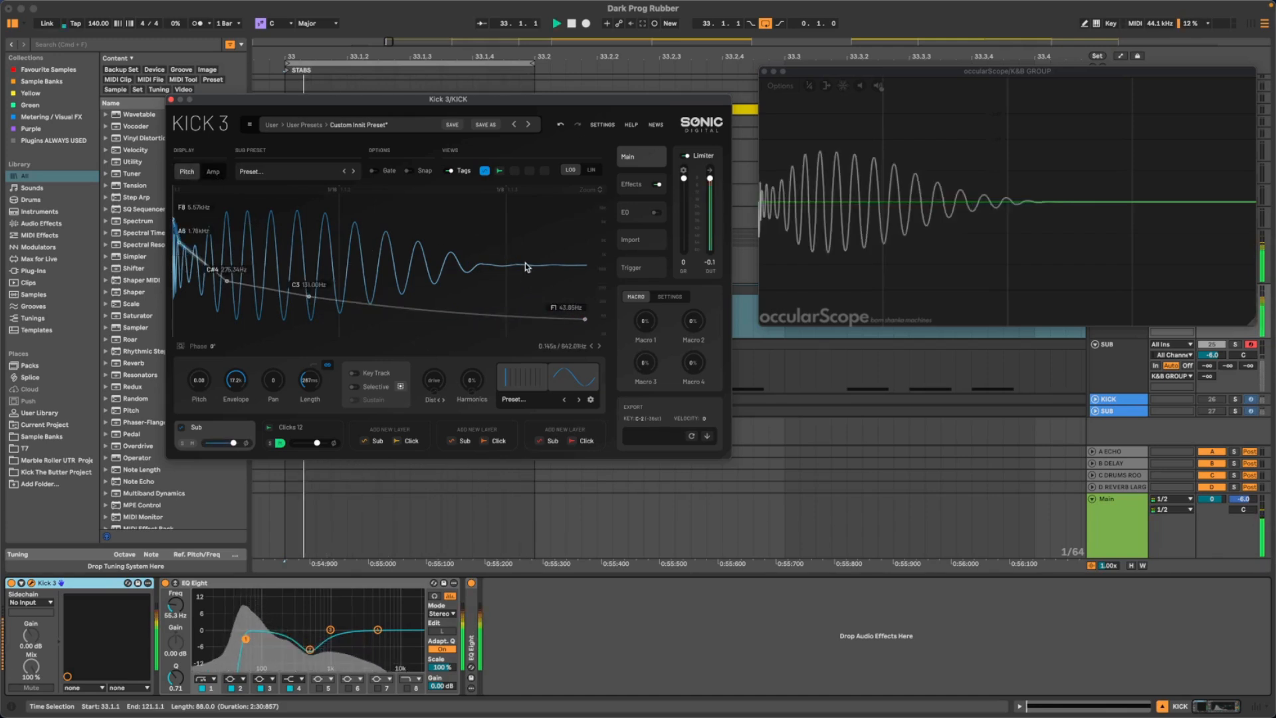
- Reshape the amp envelope's curves, sagging the opening fall, arching the rise to the plateau and dipping the plateau slightly
left_click(216, 174)
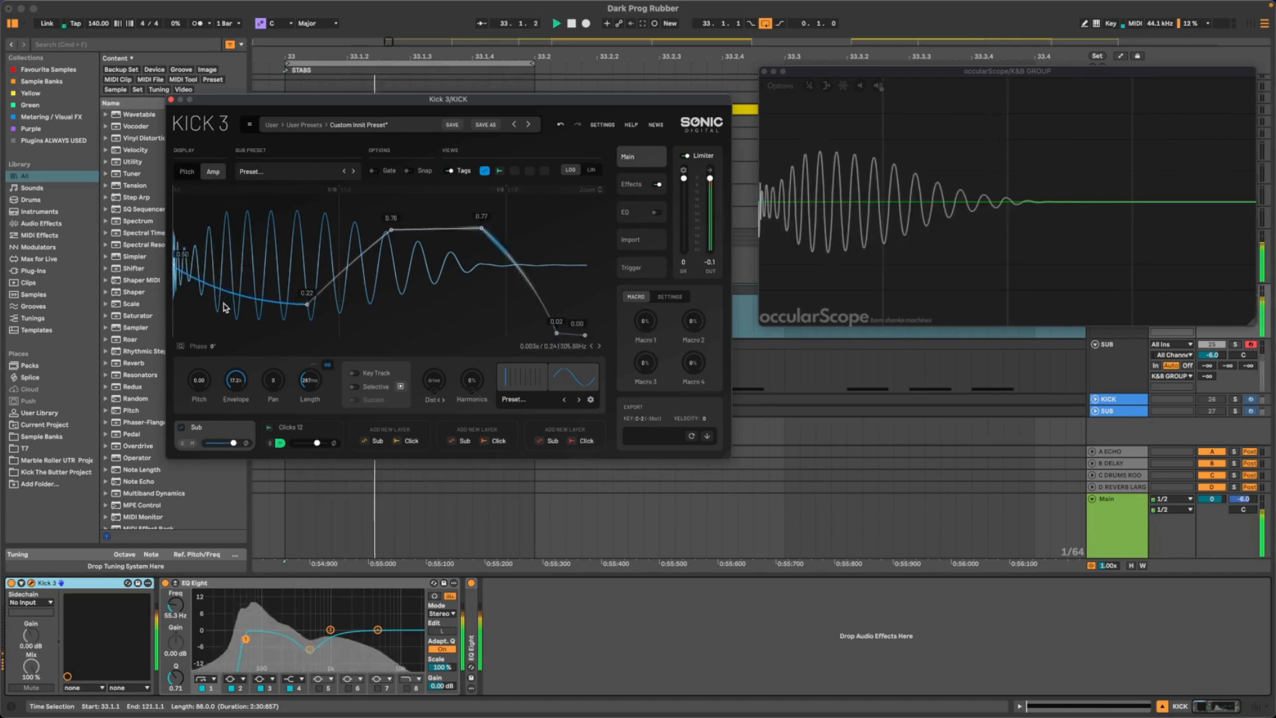
left_click_drag(223, 327, 217, 278)
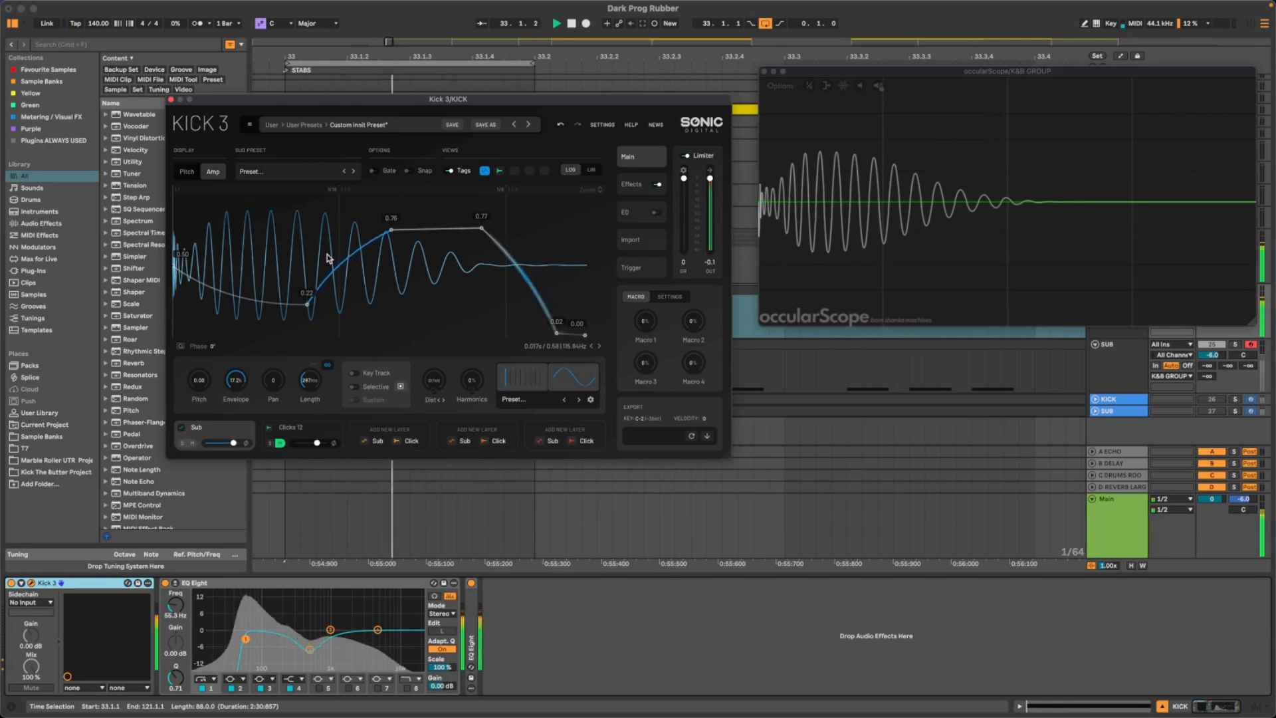
left_click_drag(327, 254, 359, 294)
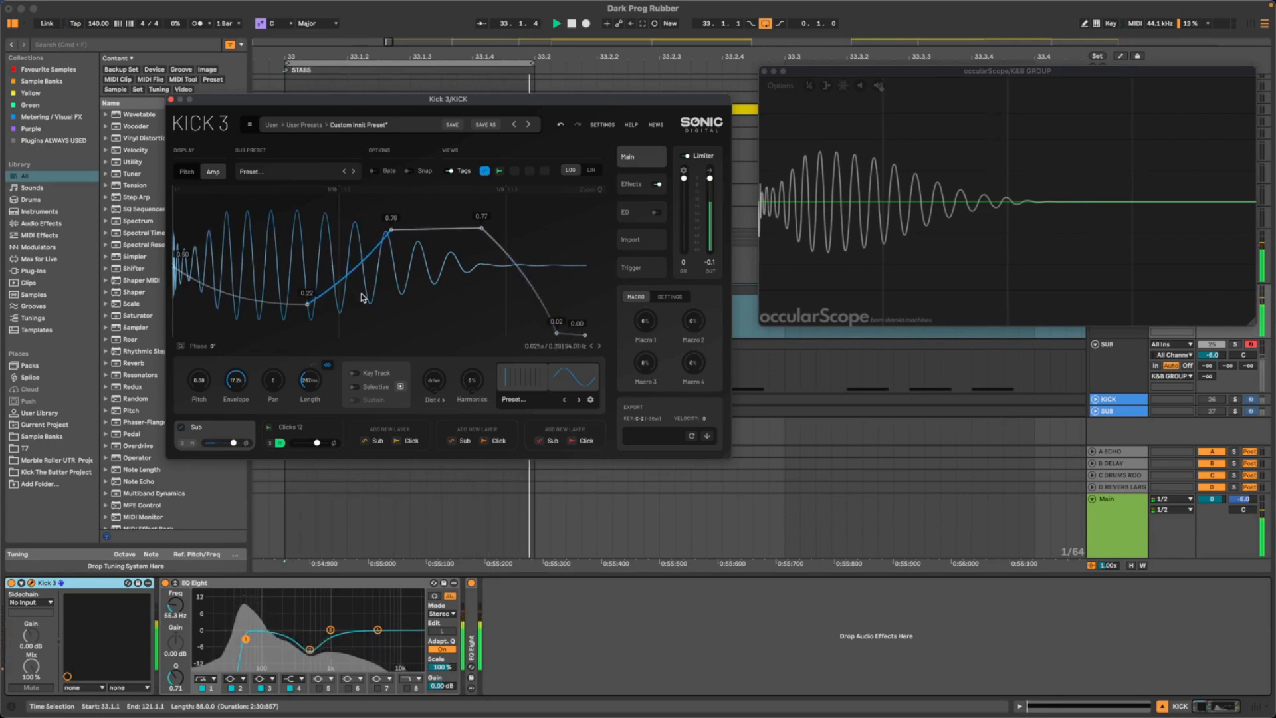
mouse_move(436, 230)
left_mouse_down()
mouse_move(436, 203)
mouse_move(436, 253)
left_mouse_up()
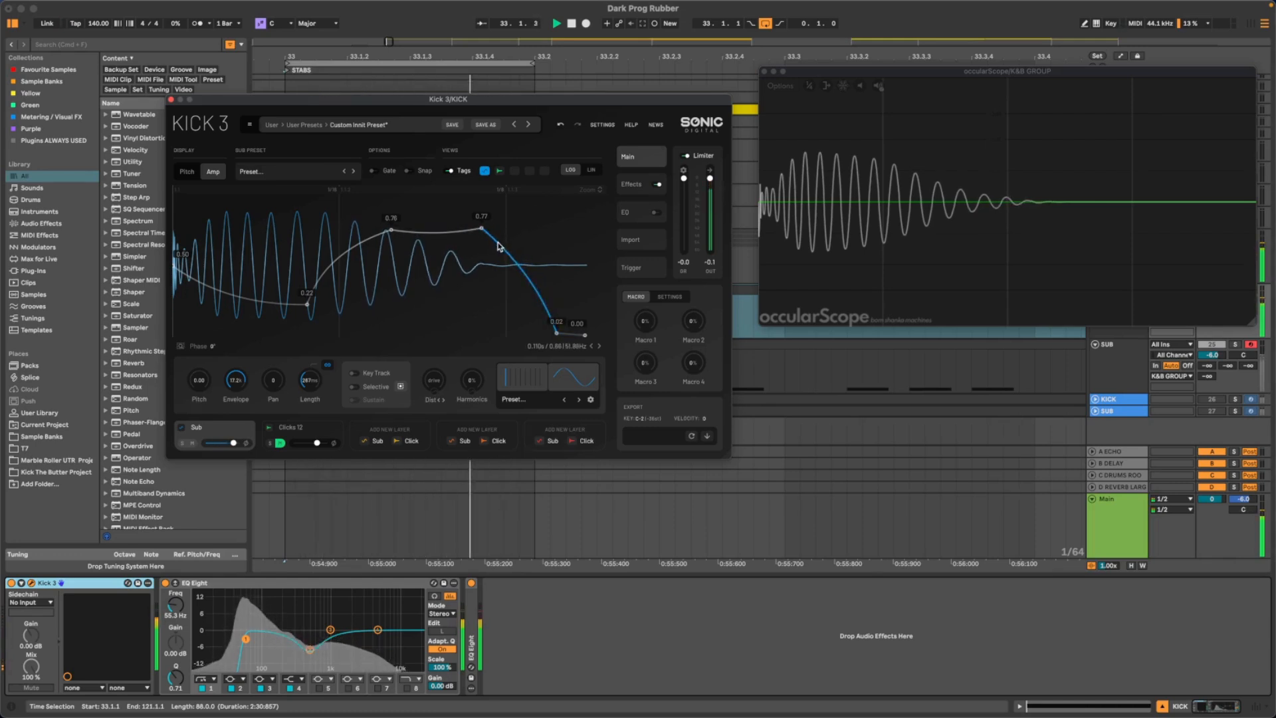
- Tighten the amp envelope's tail by moving the fall's end node earlier at 0.00 and the plateau's end node later at 0.75
left_click_drag(553, 334, 526, 346)
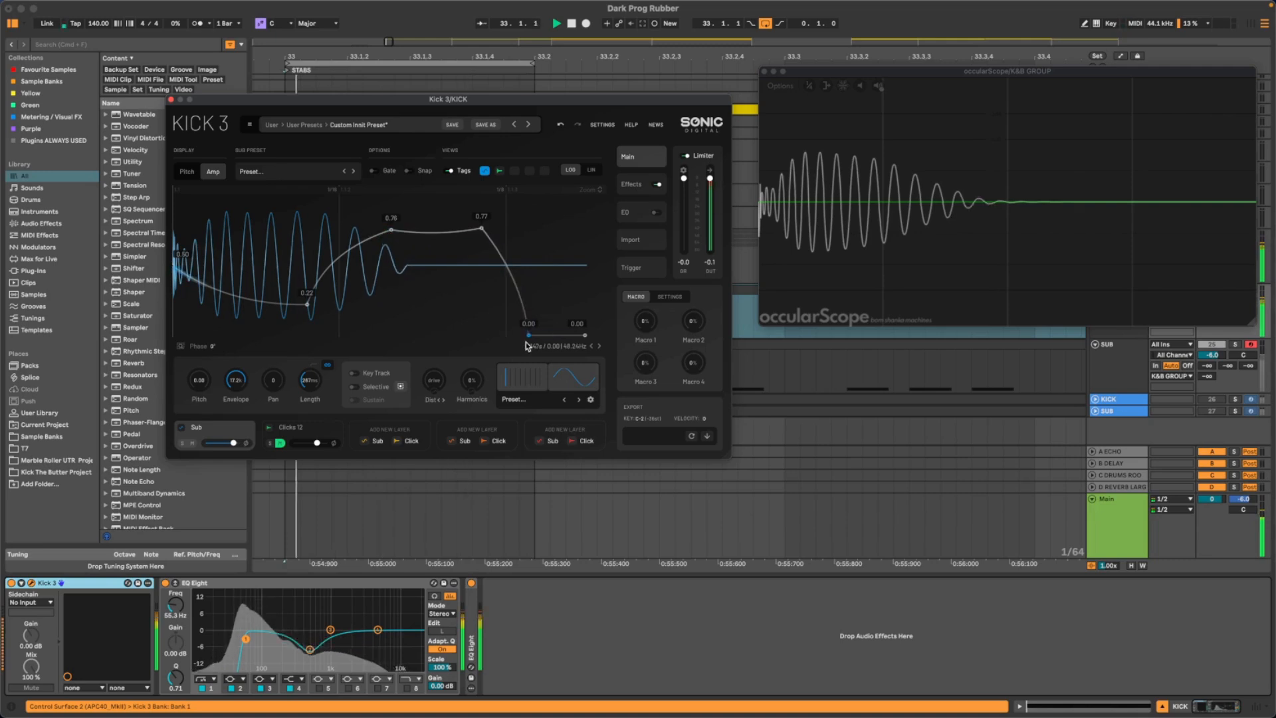
mouse_move(481, 229)
left_mouse_down()
mouse_move(467, 231)
mouse_move(533, 235)
mouse_move(491, 236)
left_mouse_up()
key("space")
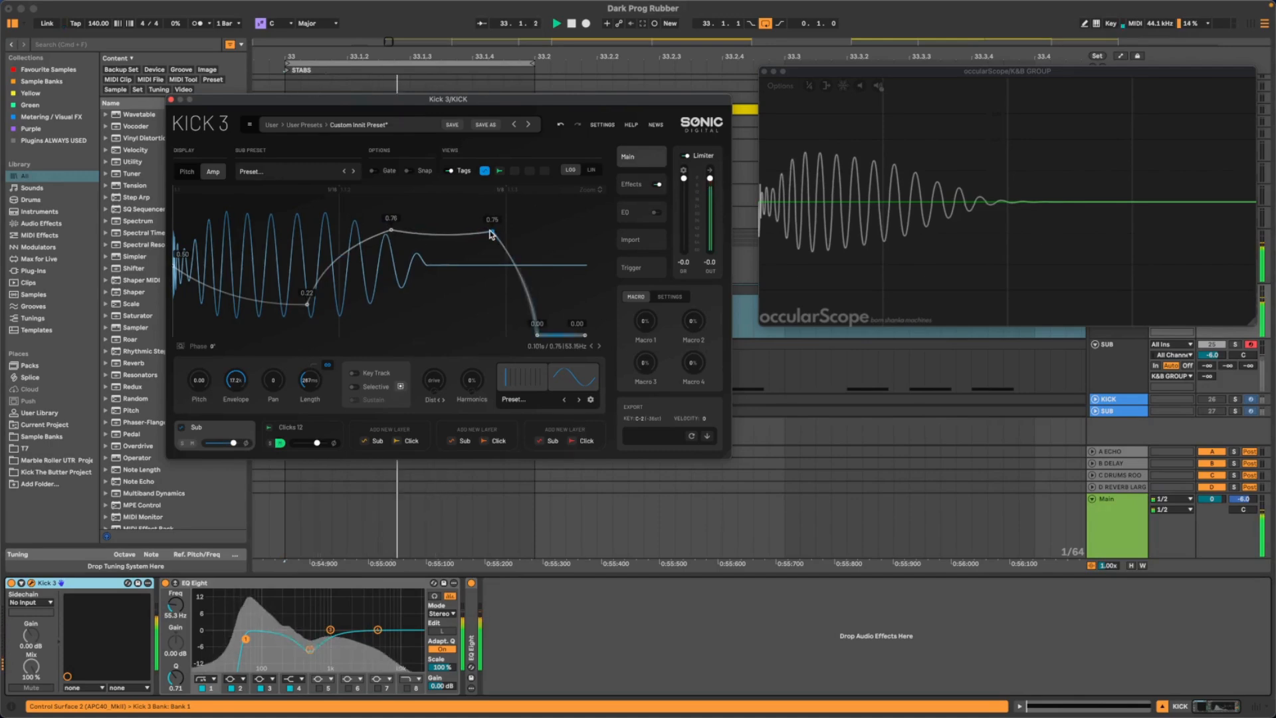
- Replace the pitch envelope's C3 node with a later, lower one at D#2, checking the kick in playback
left_click(188, 174)
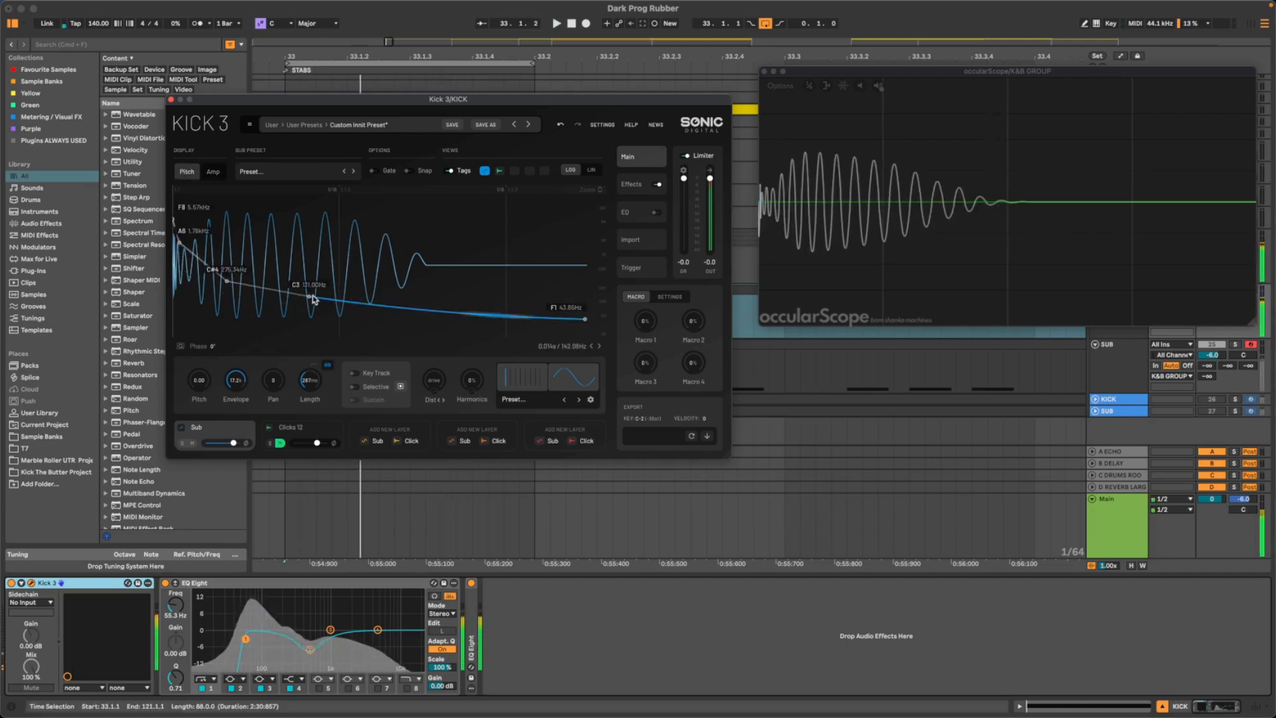
left_click_drag(309, 296, 454, 326)
key("space")
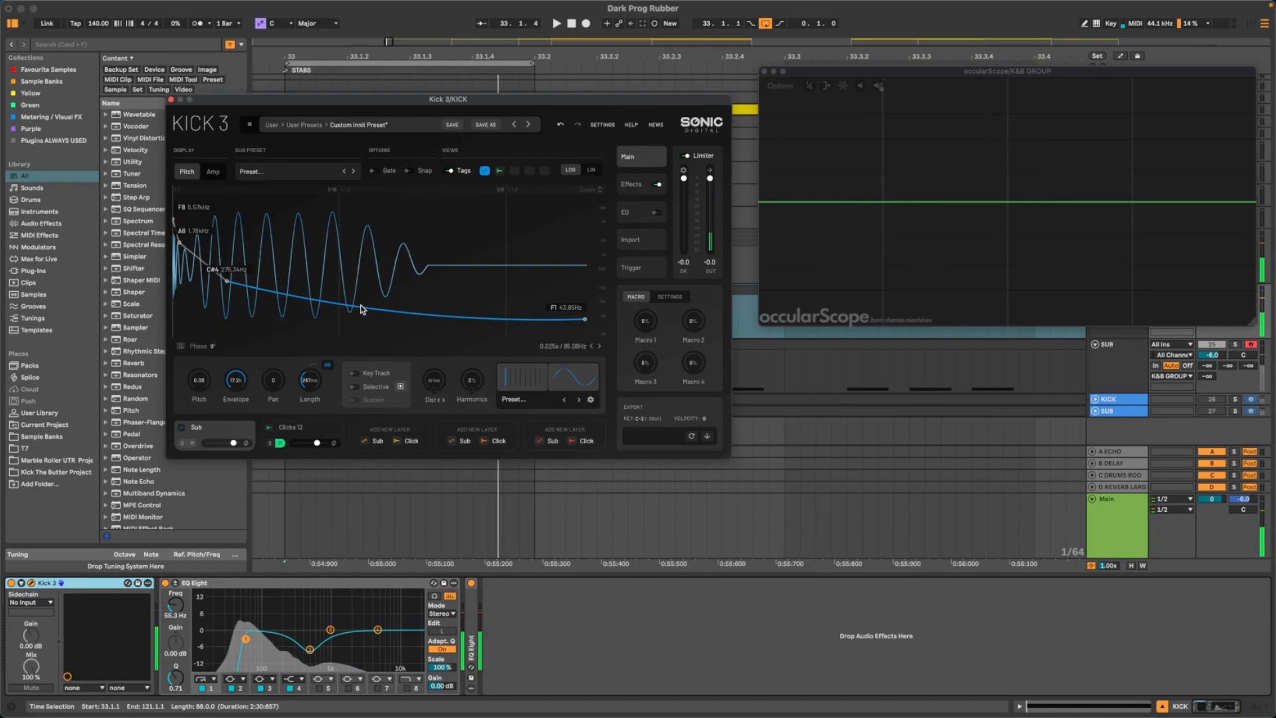
double_click(360, 306)
left_click_drag(360, 306, 408, 310)
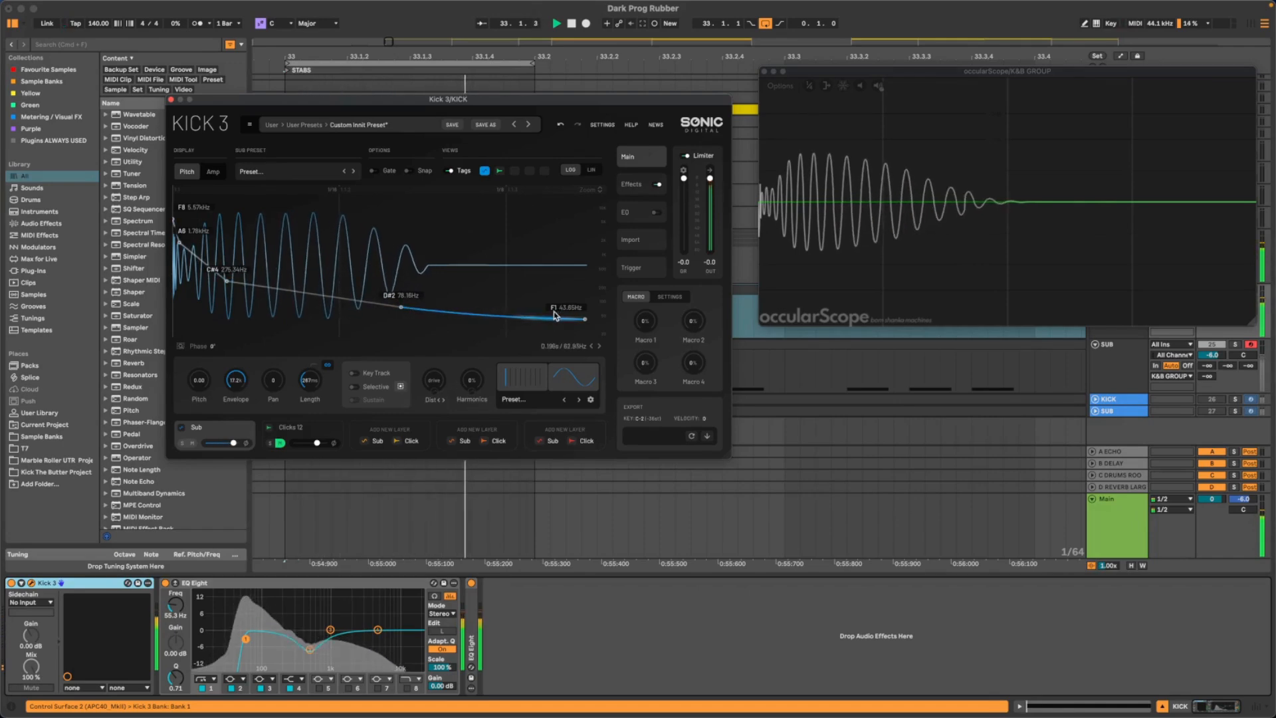
left_click_drag(401, 310, 389, 309)
- Extend the amp envelope's fall by moving its end node slightly later to 0.01, and arch the plateau gently upward
left_click(213, 172)
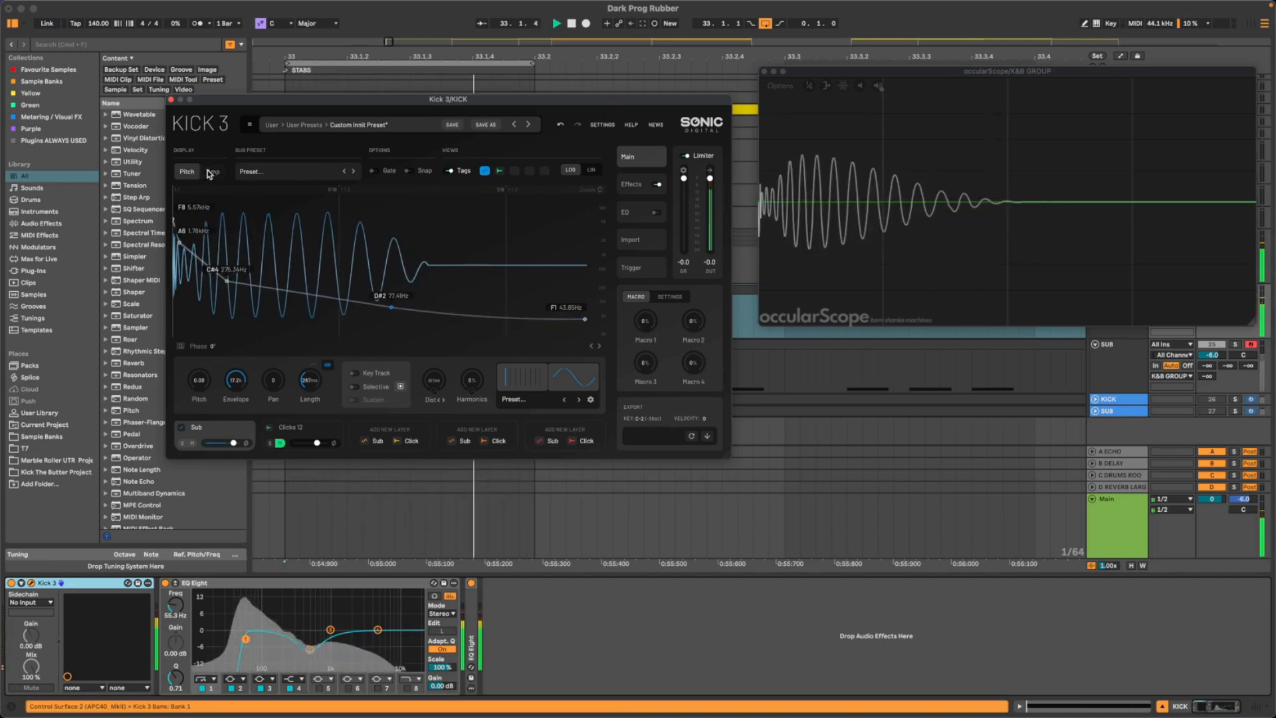
left_click_drag(546, 336, 550, 337)
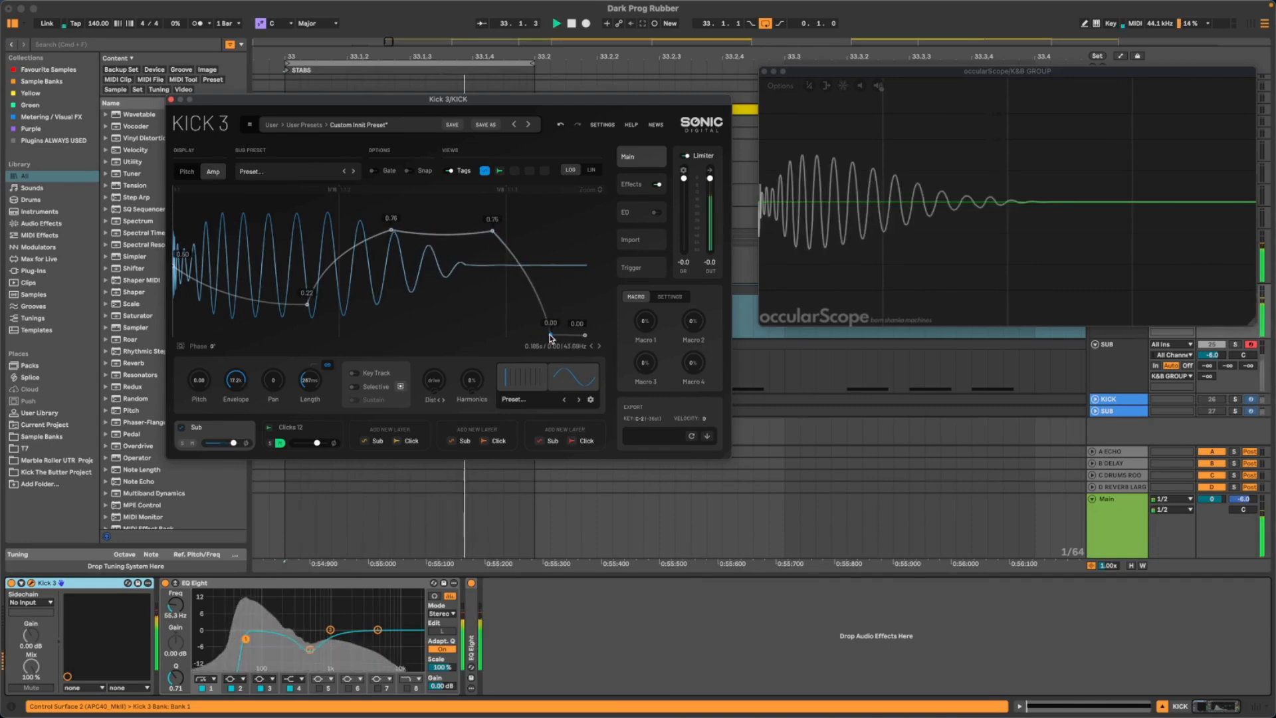
left_click_drag(539, 275, 542, 271)
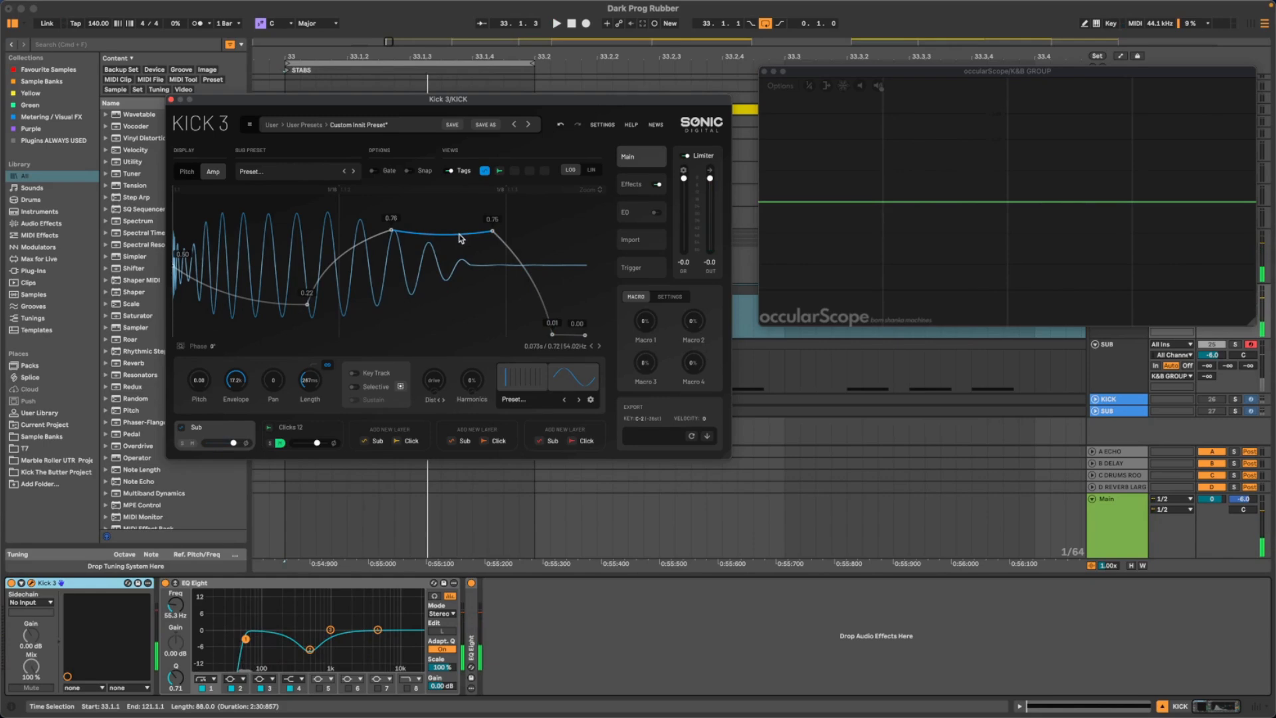
left_click_drag(459, 234, 460, 179)
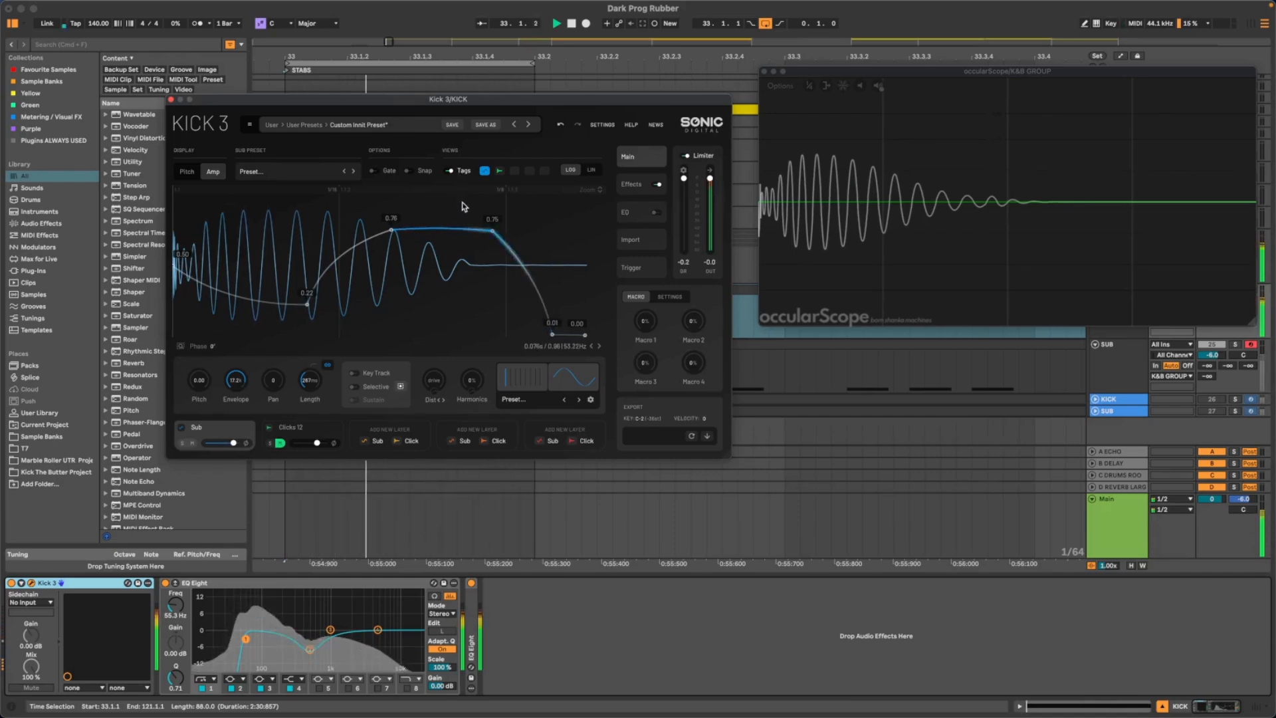
- Move the pitch envelope's fourth node earlier and up to G2
left_click(187, 172)
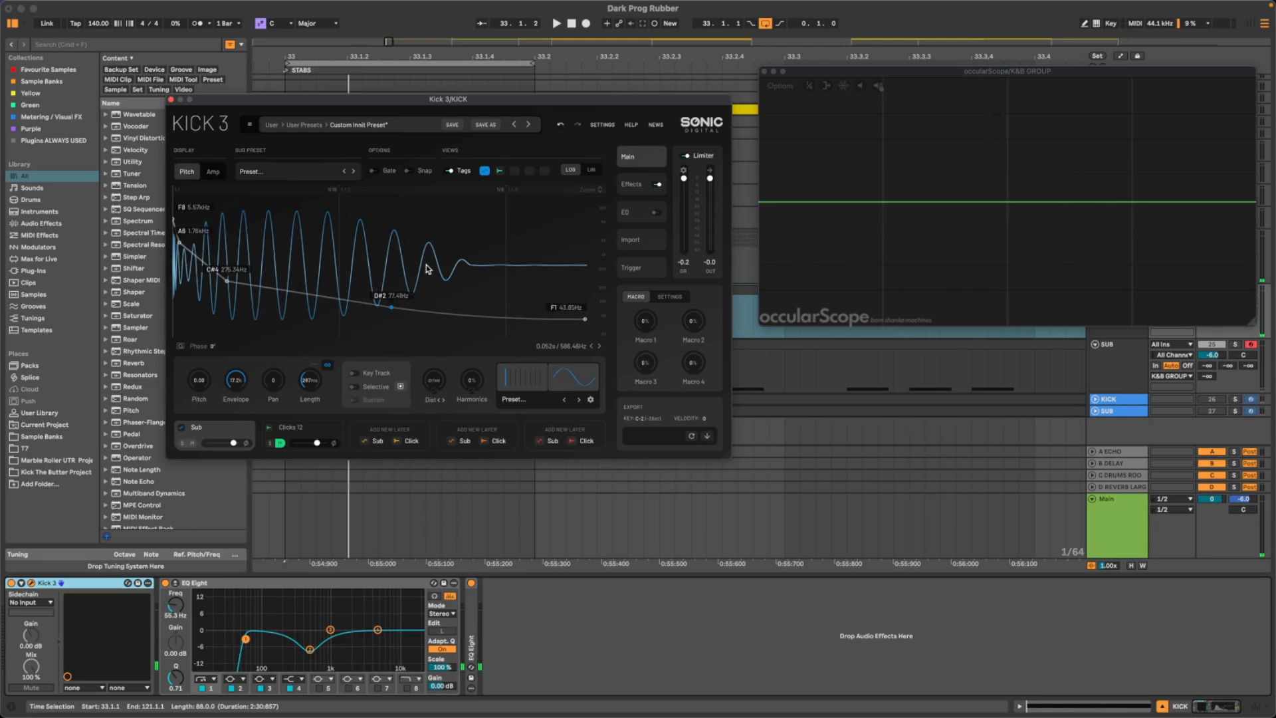
key("space")
left_click_drag(391, 308, 349, 304)
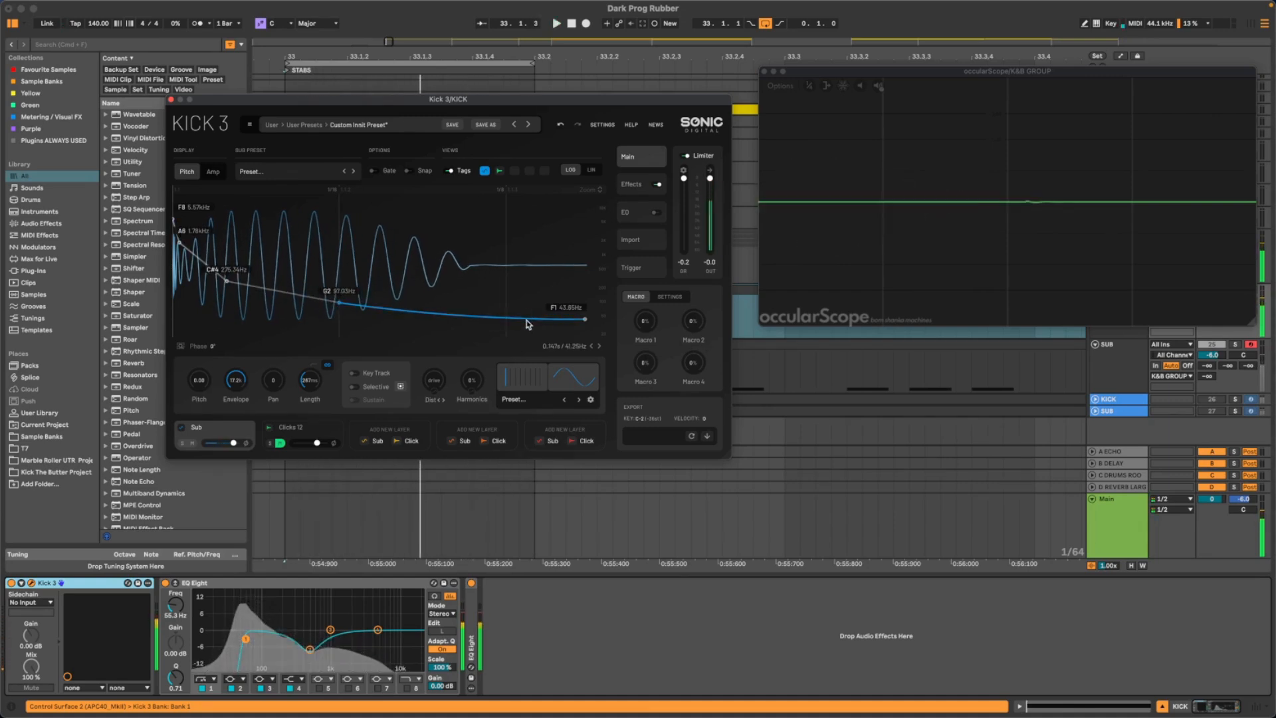
- Move the amp envelope's dip node slightly earlier at 0.21 and stretch the fall's end node almost to the envelope's end
left_click(213, 171)
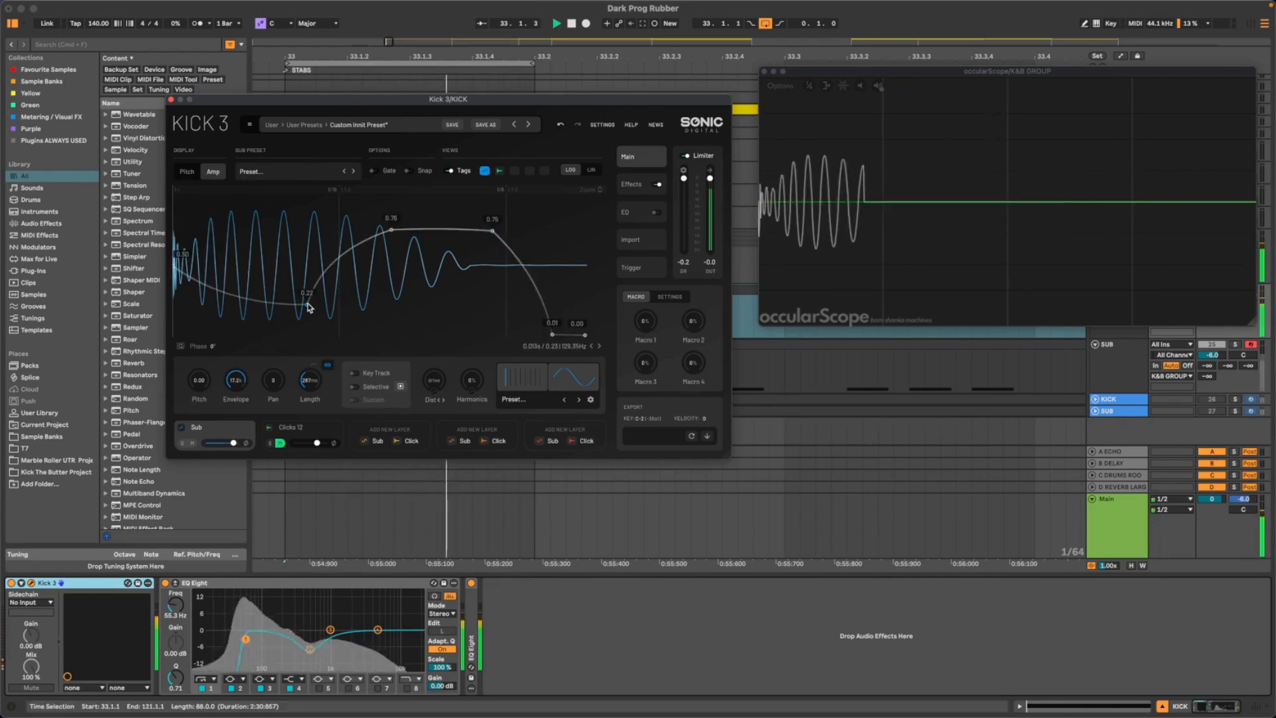
left_click_drag(307, 305, 298, 309)
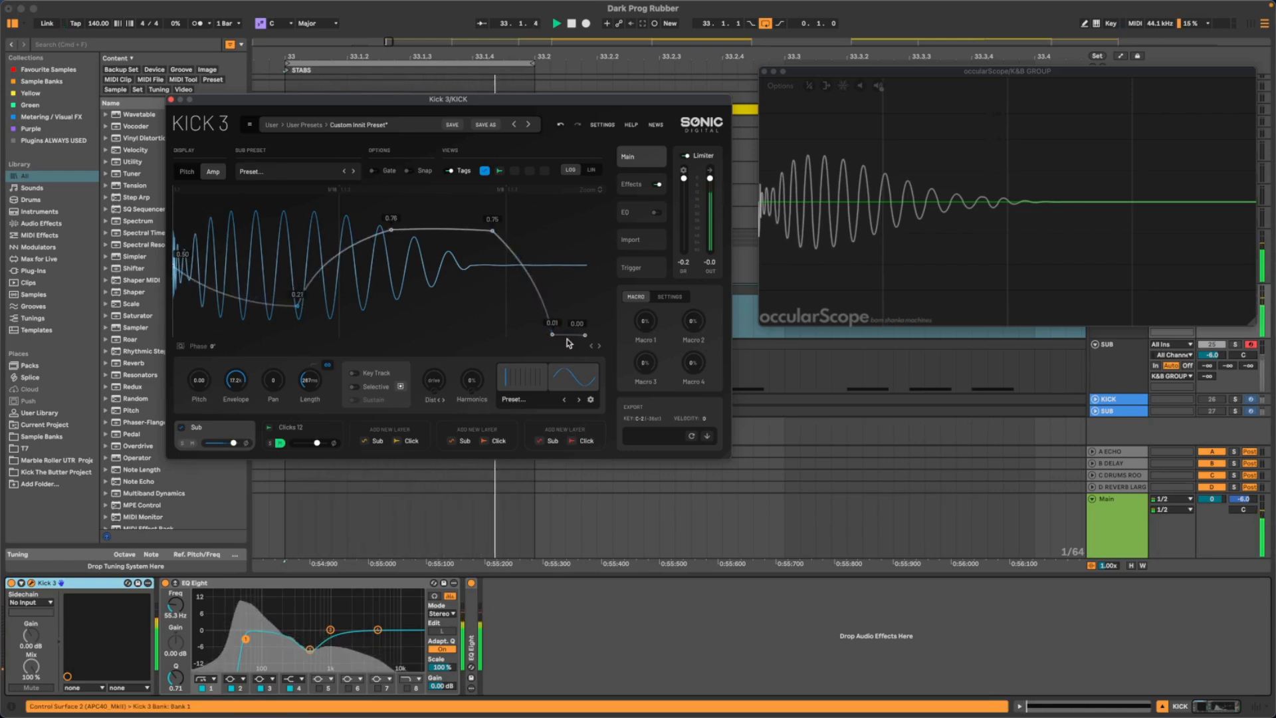
left_click_drag(555, 336, 581, 338)
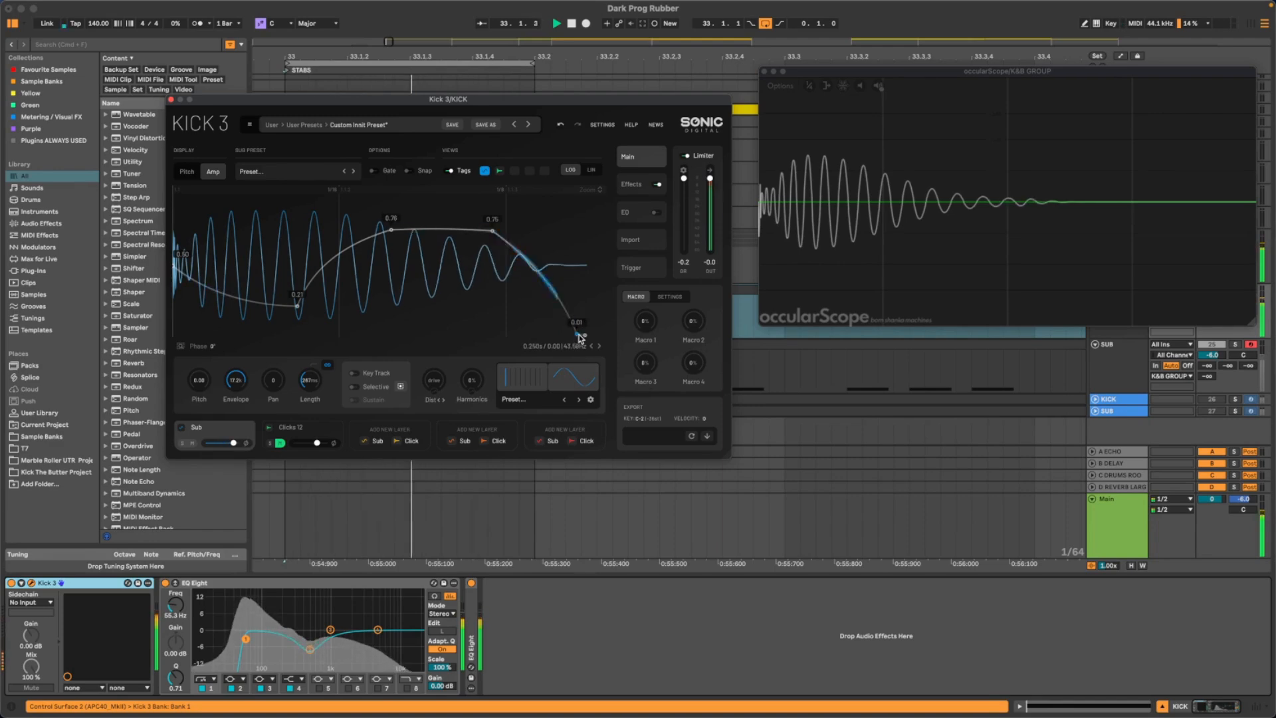
- Set the amp envelope's plateau start slightly later at 0.75 and its end at 0.77, and adjust the final fall's curve
left_click_drag(394, 230, 394, 221)
left_click_drag(394, 224, 402, 230)
left_click_drag(493, 232, 498, 231)
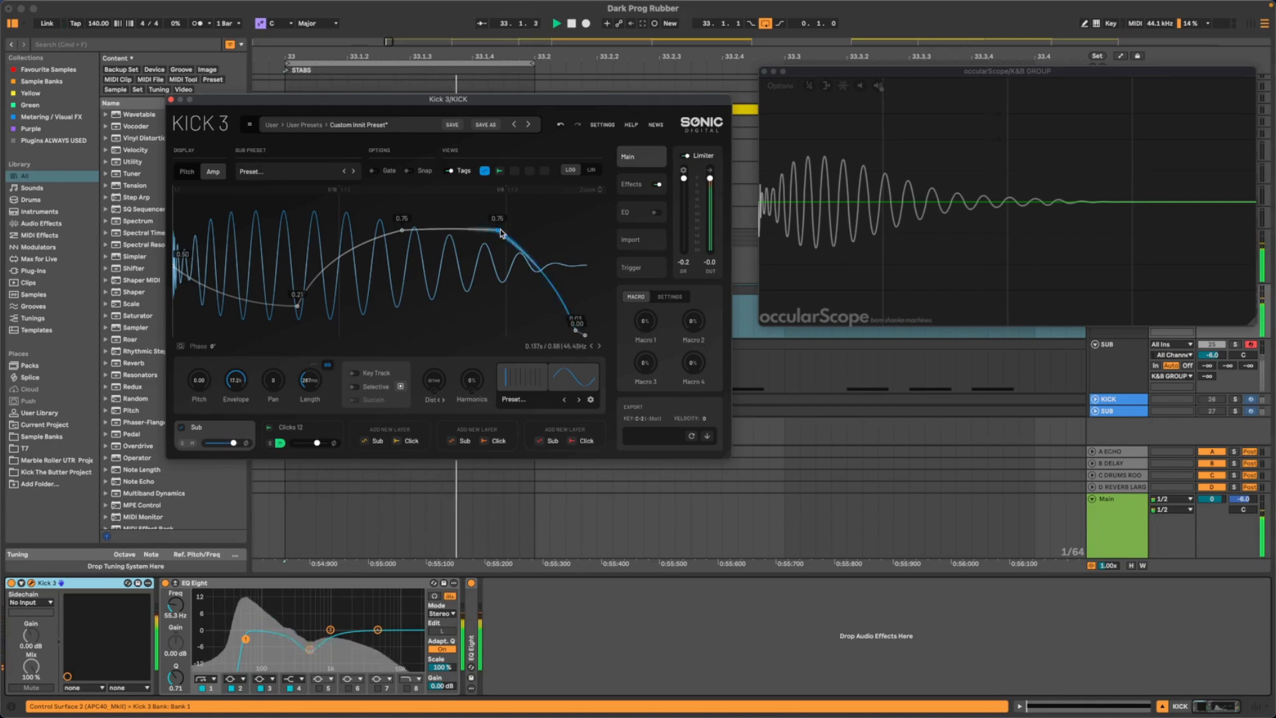
mouse_move(498, 231)
left_mouse_down()
mouse_move(532, 230)
mouse_move(489, 229)
left_mouse_up()
mouse_move(539, 275)
left_mouse_down()
mouse_move(564, 255)
mouse_move(535, 295)
left_mouse_up()
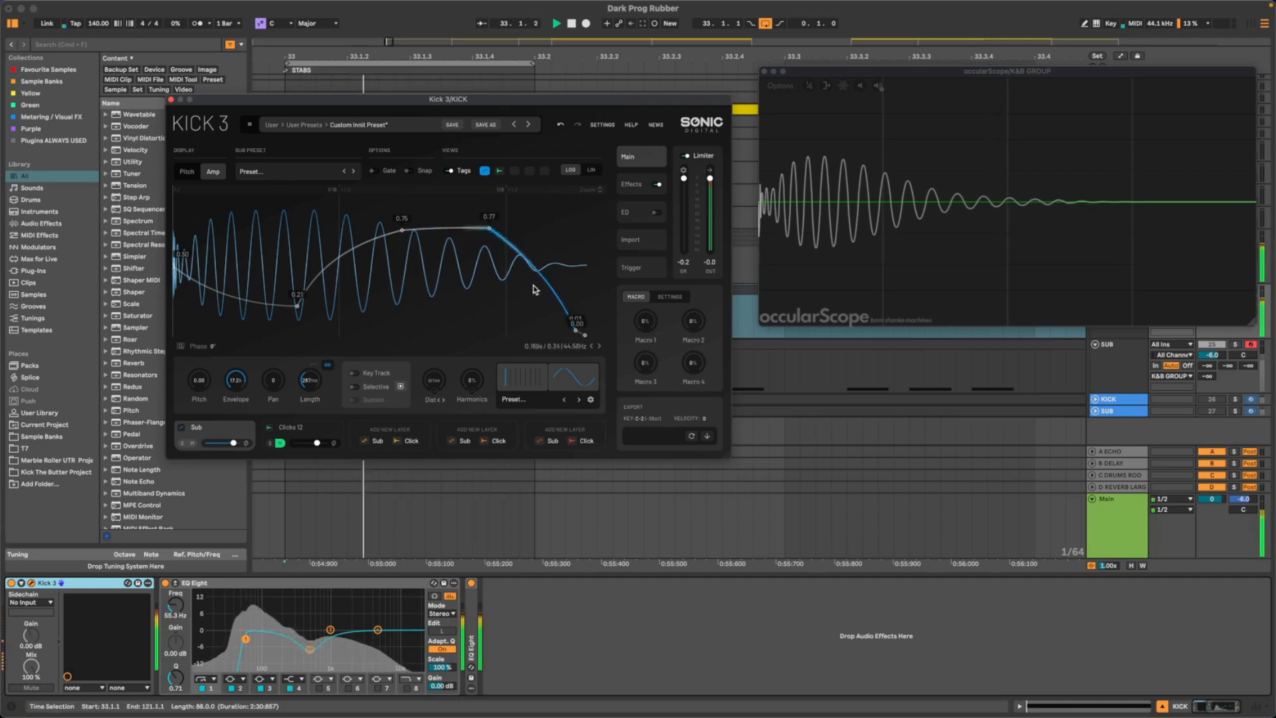
- Shorten the amp envelope's fall to end earlier at 0.00, and trim the Sub layer's length slightly
left_click_drag(577, 336, 536, 346)
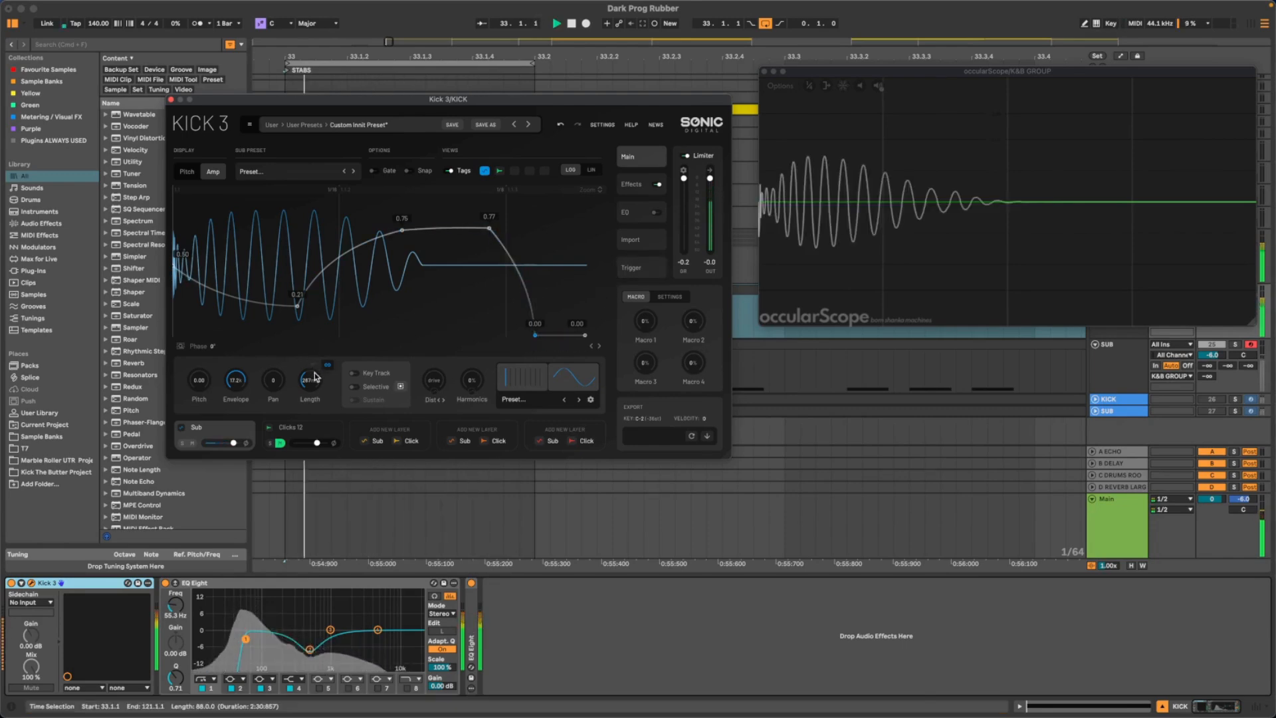
left_click_drag(318, 380, 318, 382)
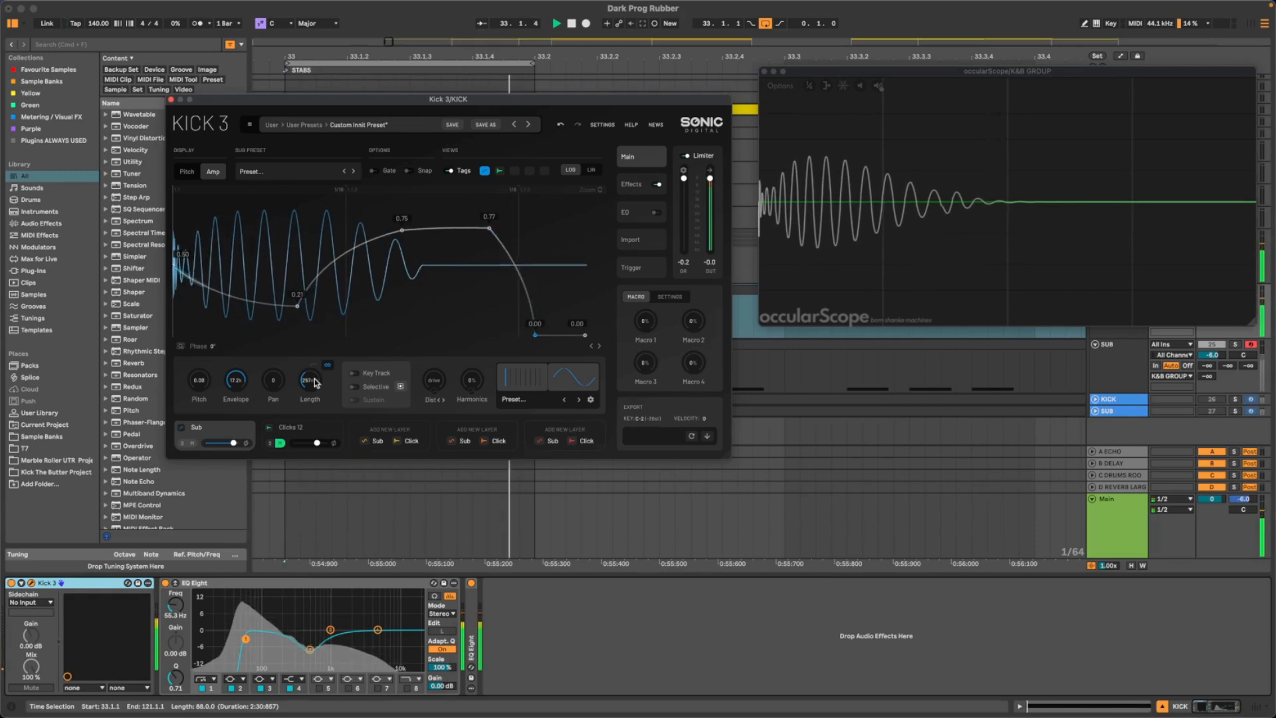
left_click_drag(314, 378, 317, 377)
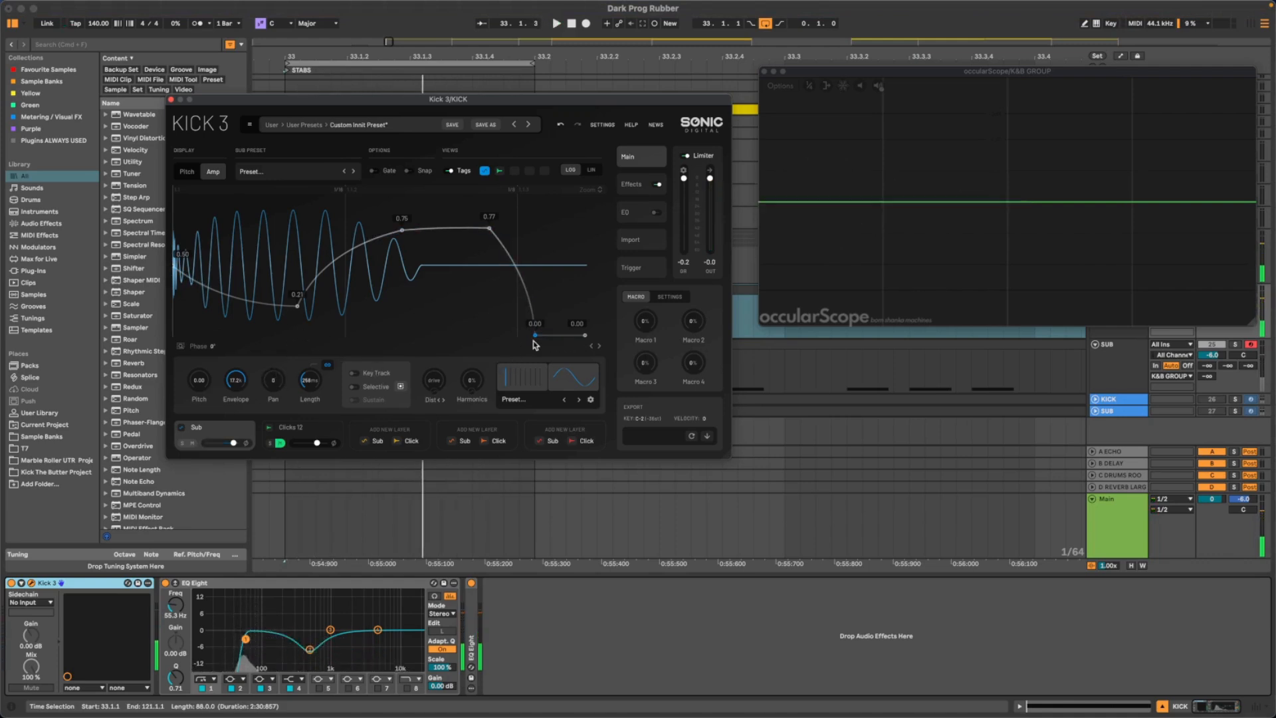
mouse_move(535, 335)
left_mouse_down()
mouse_move(567, 337)
mouse_move(551, 336)
left_mouse_up()
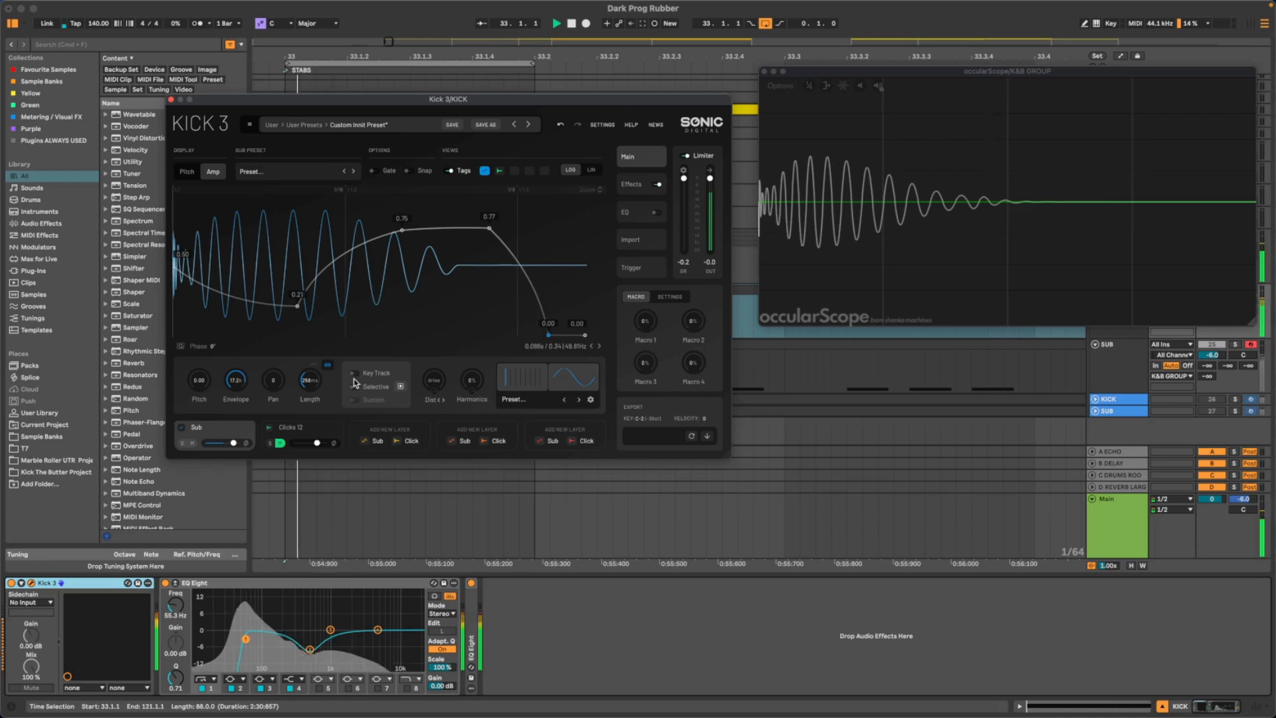
- Try shorter Sub lengths down to about 229 ms with the kick playing, and settle on about 248 ms
left_click_drag(315, 386, 314, 388)
key("space")
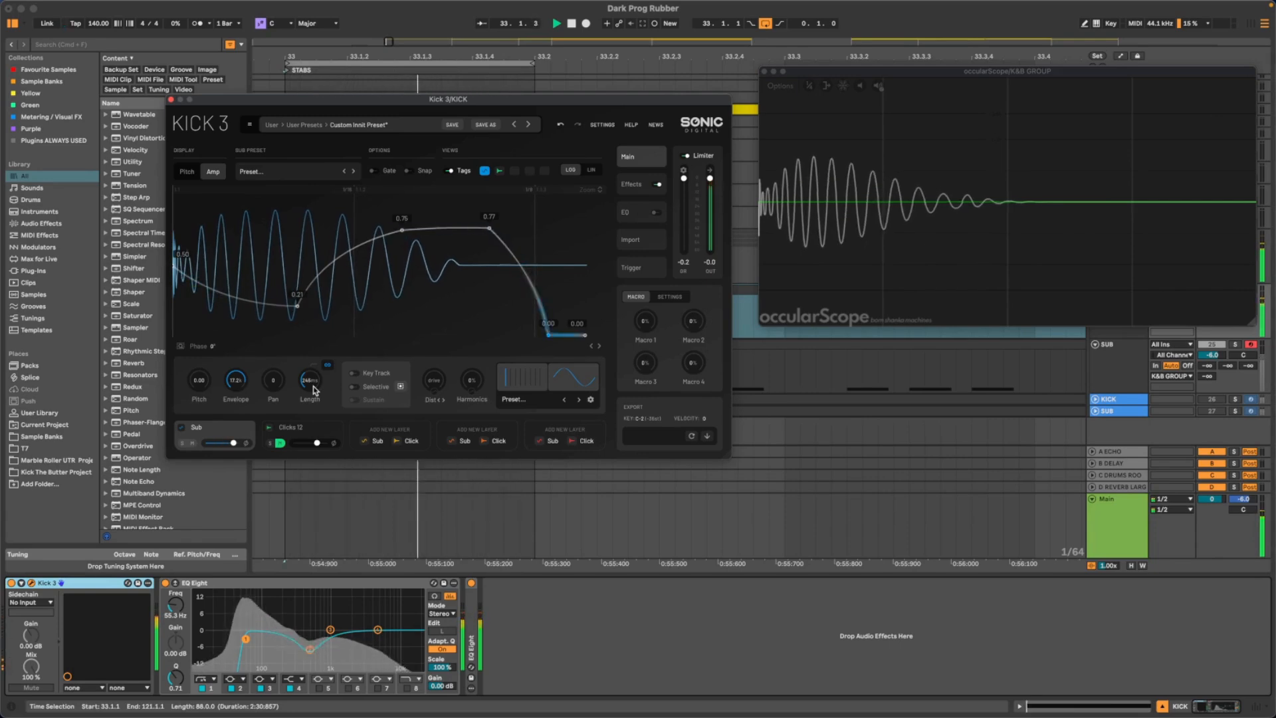
left_click_drag(313, 385, 313, 391)
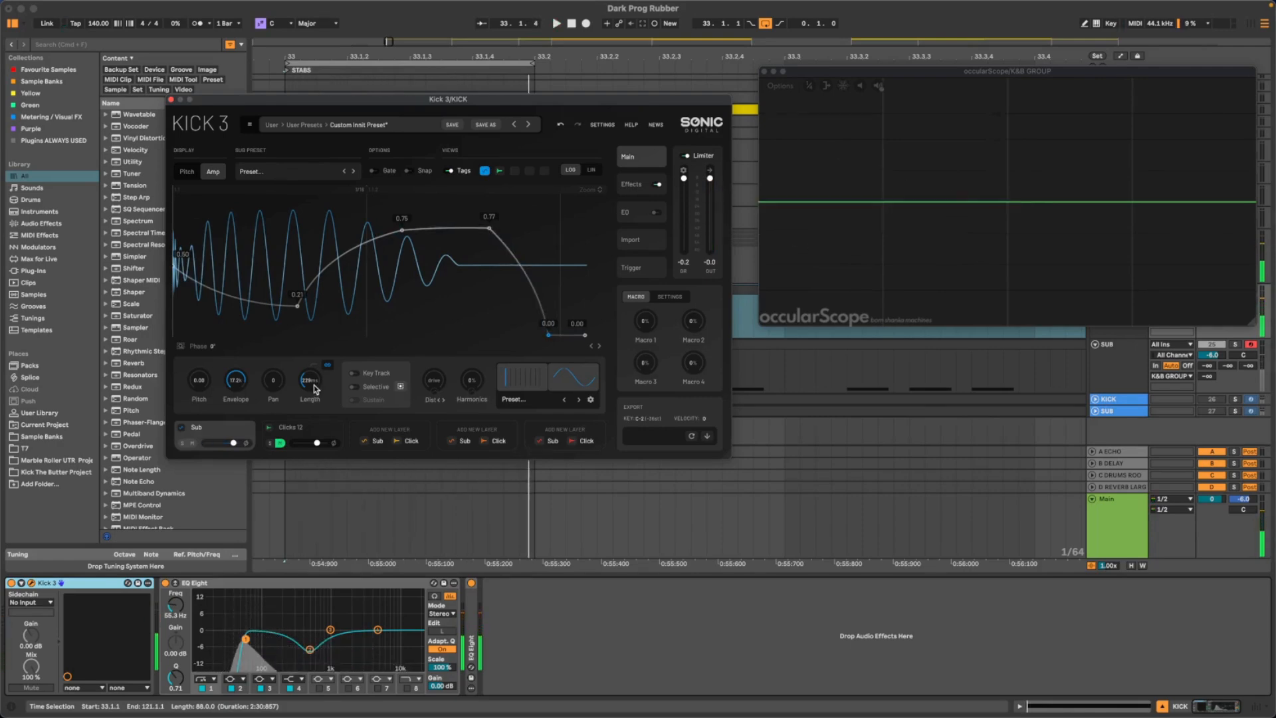
key("space")
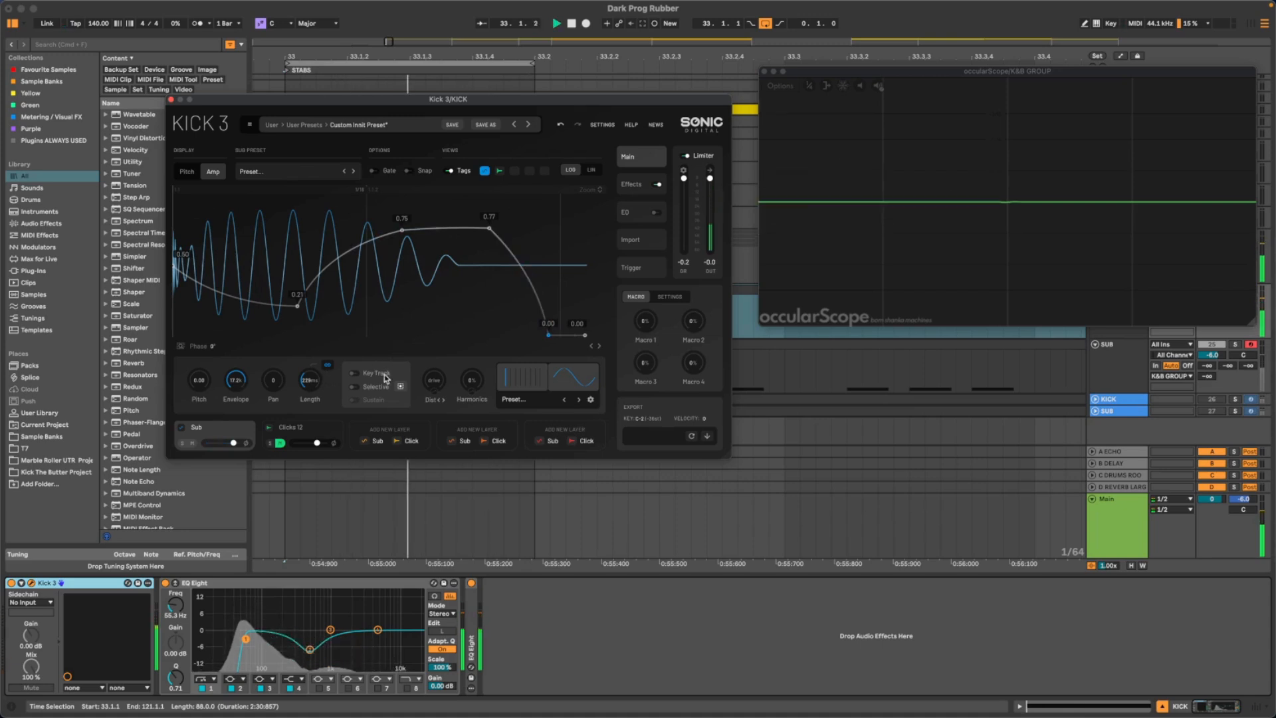
left_click_drag(310, 388, 311, 387)
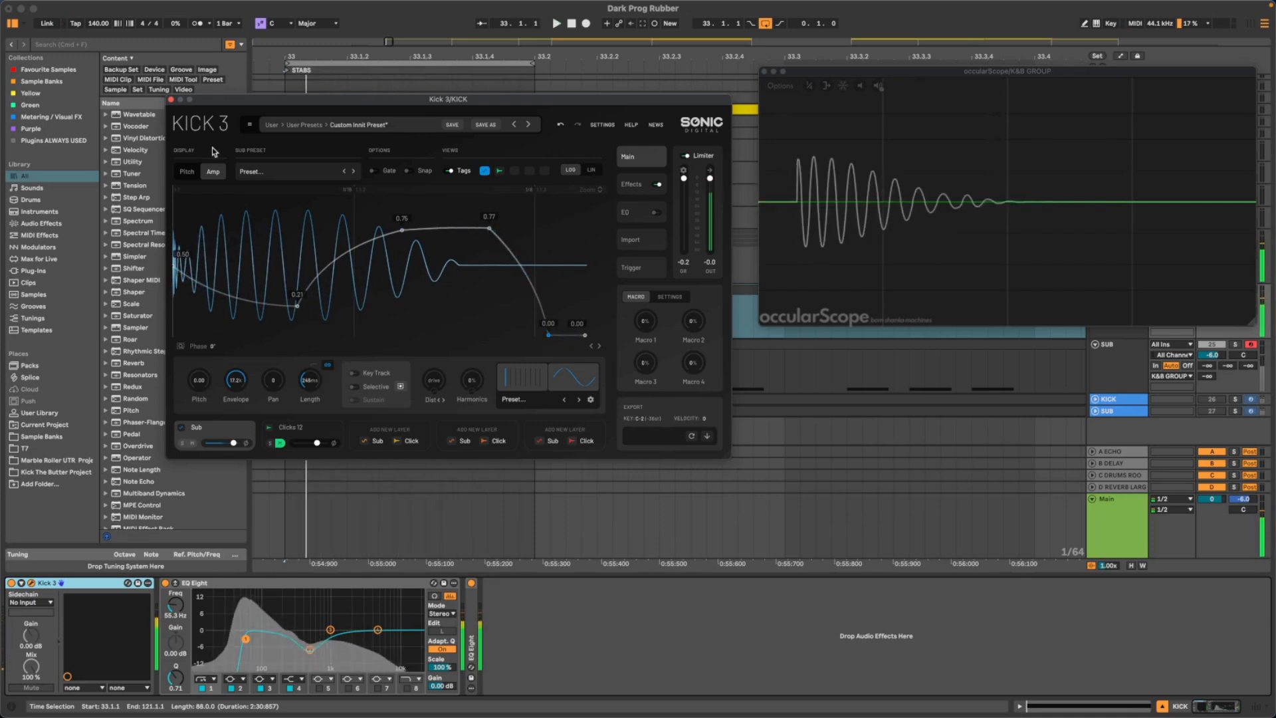
key("space")
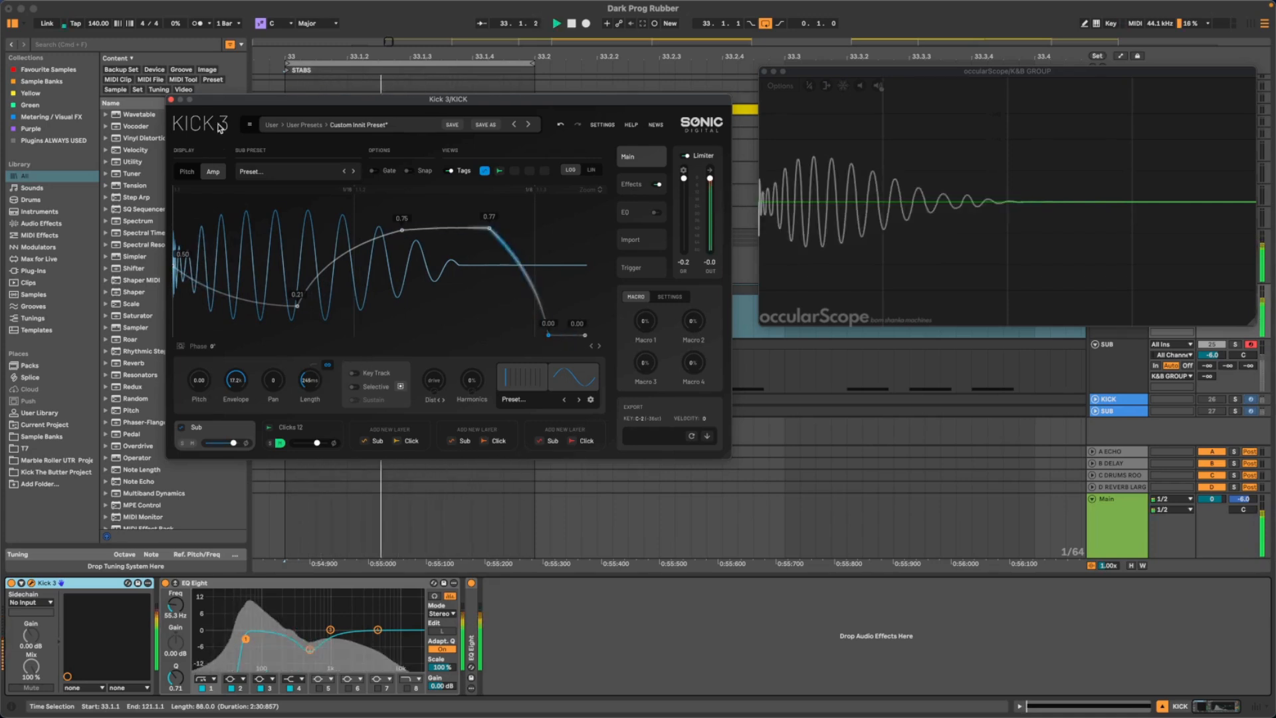
- Lower EQ Eight's low-cut frequency to 33.9 Hz and use the steep low-cut slope, checking the waveform during playback
left_click_drag(175, 606, 175, 613)
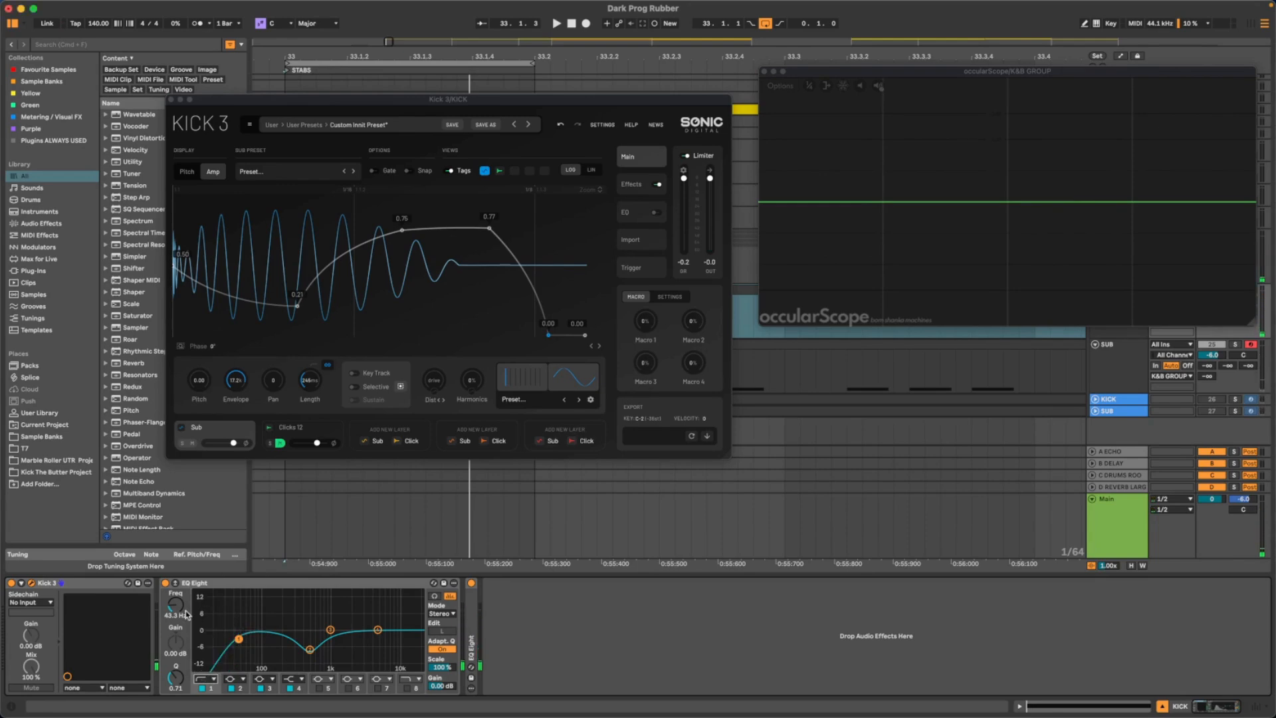
key("space")
left_click_drag(178, 607, 178, 616)
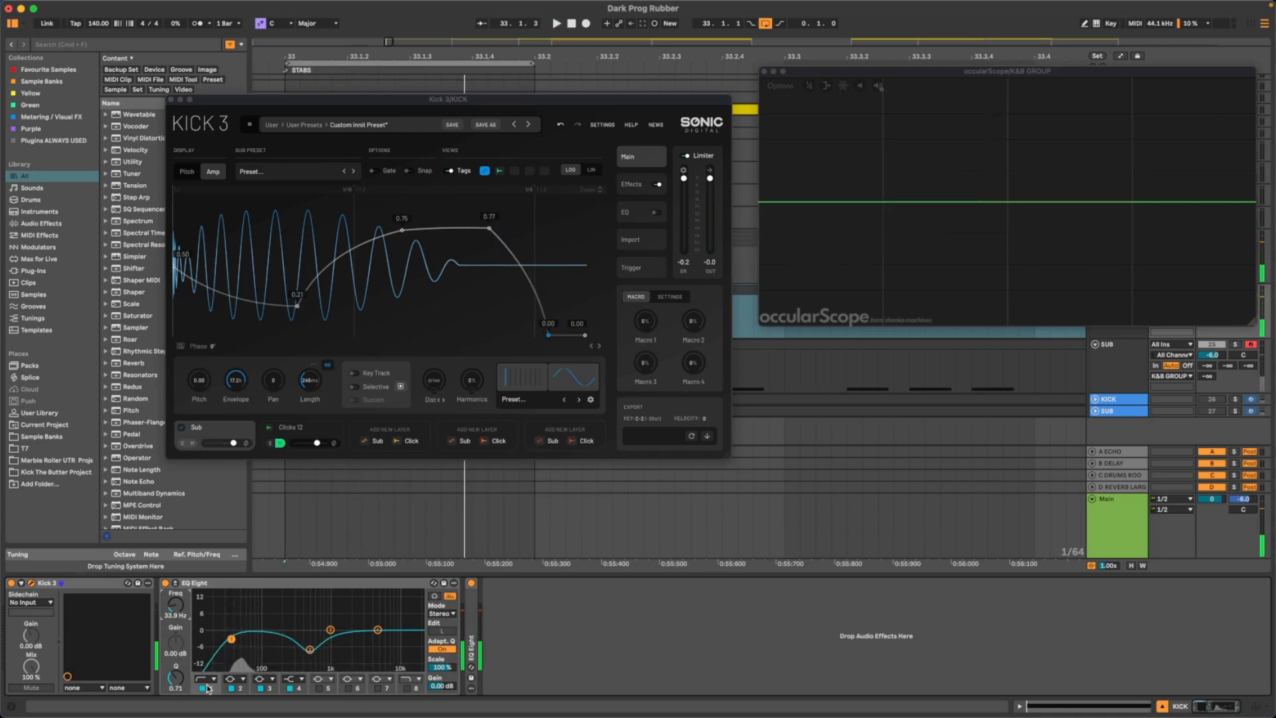
key("space")
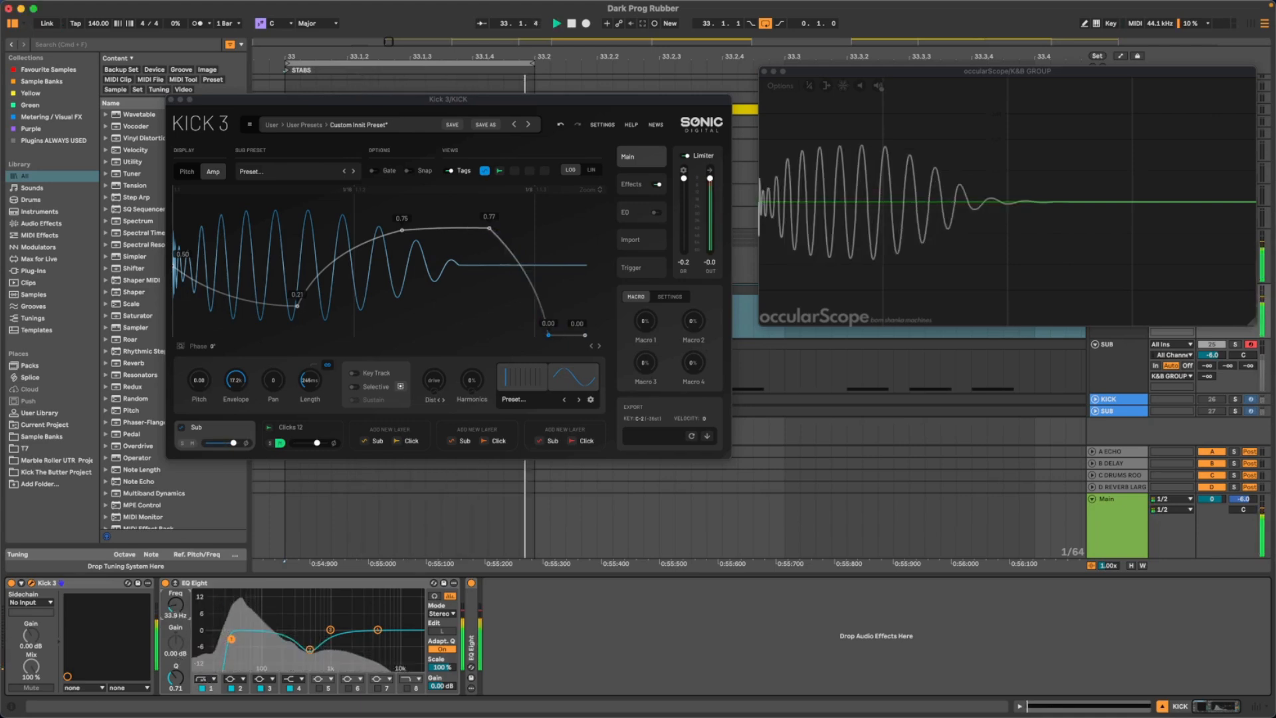
- Compare EQ Eight's low cut at 46.0 Hz and 33.9 Hz in playback, and set it to 35.0 Hz
left_click_drag(175, 606, 175, 595)
key("space")
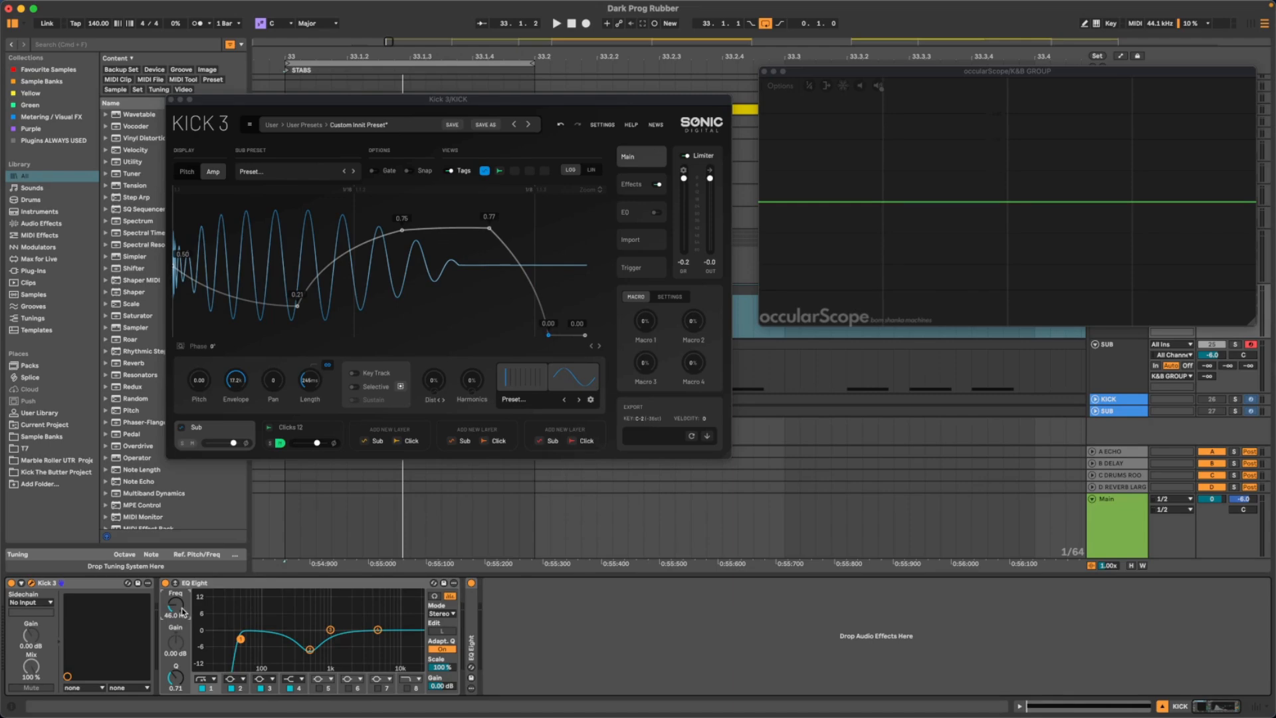
left_click_drag(182, 608, 182, 609)
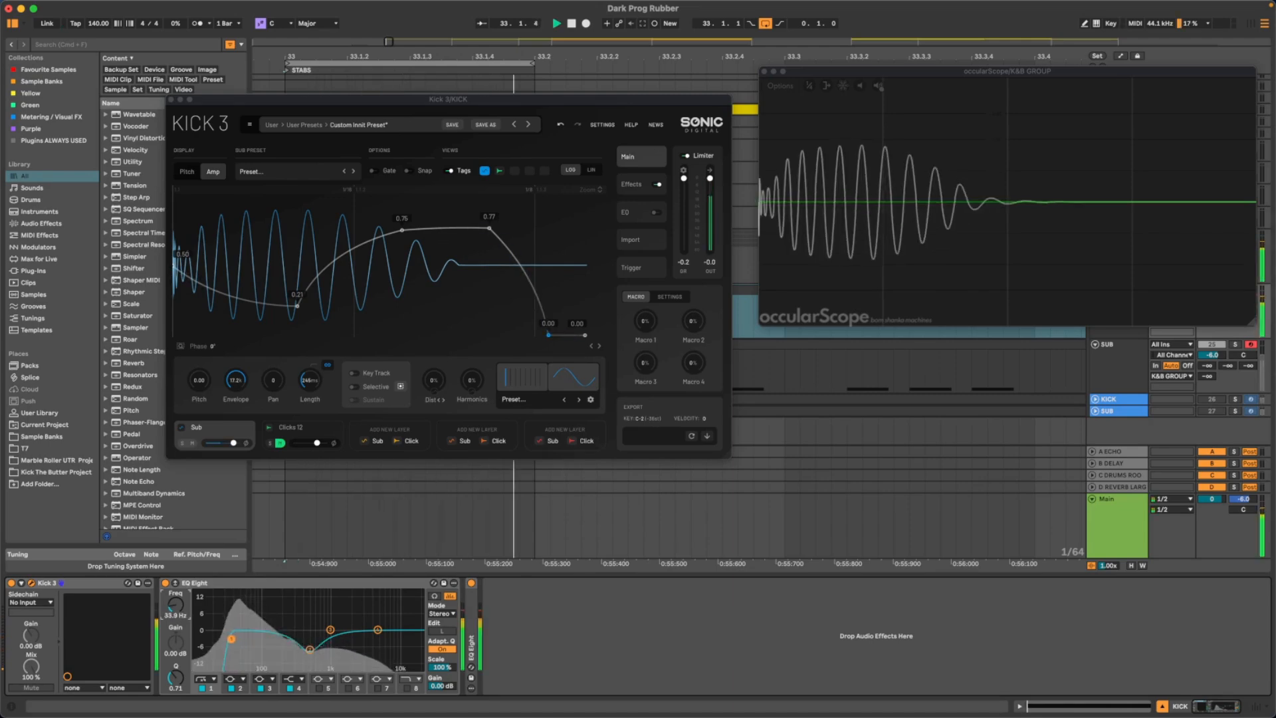
key("space")
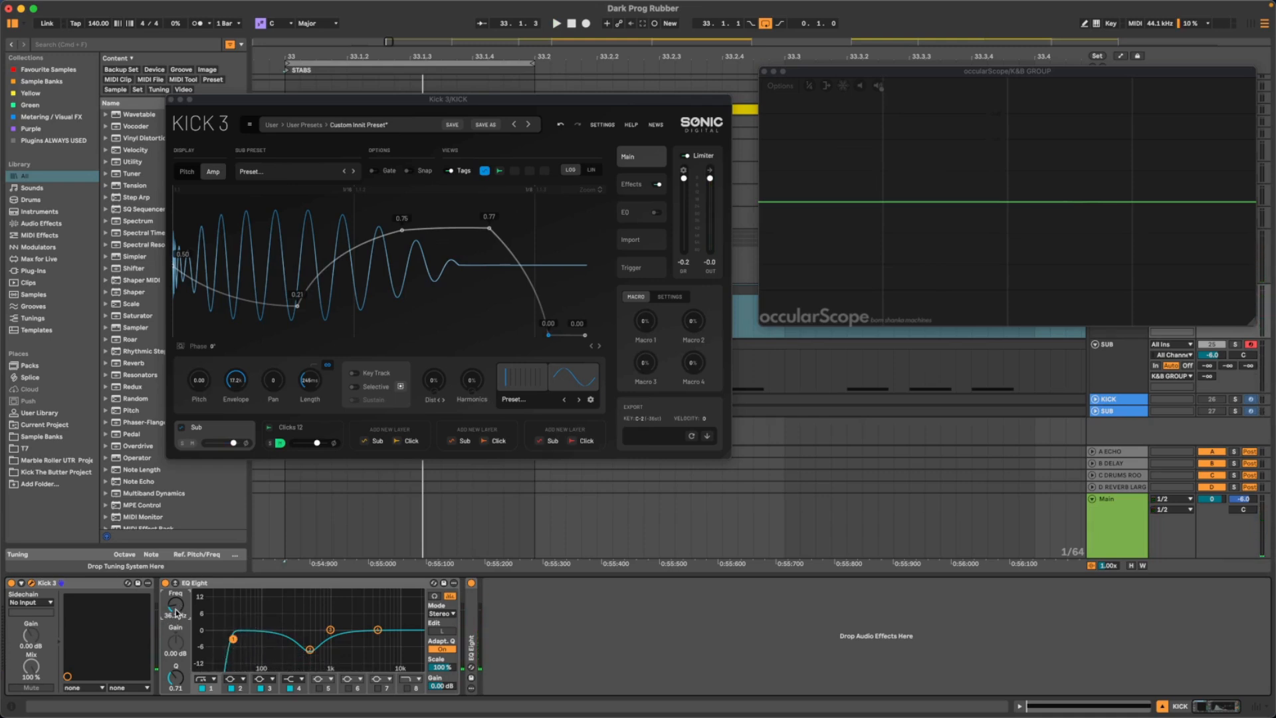
key("space")
left_click_drag(177, 612, 177, 613)
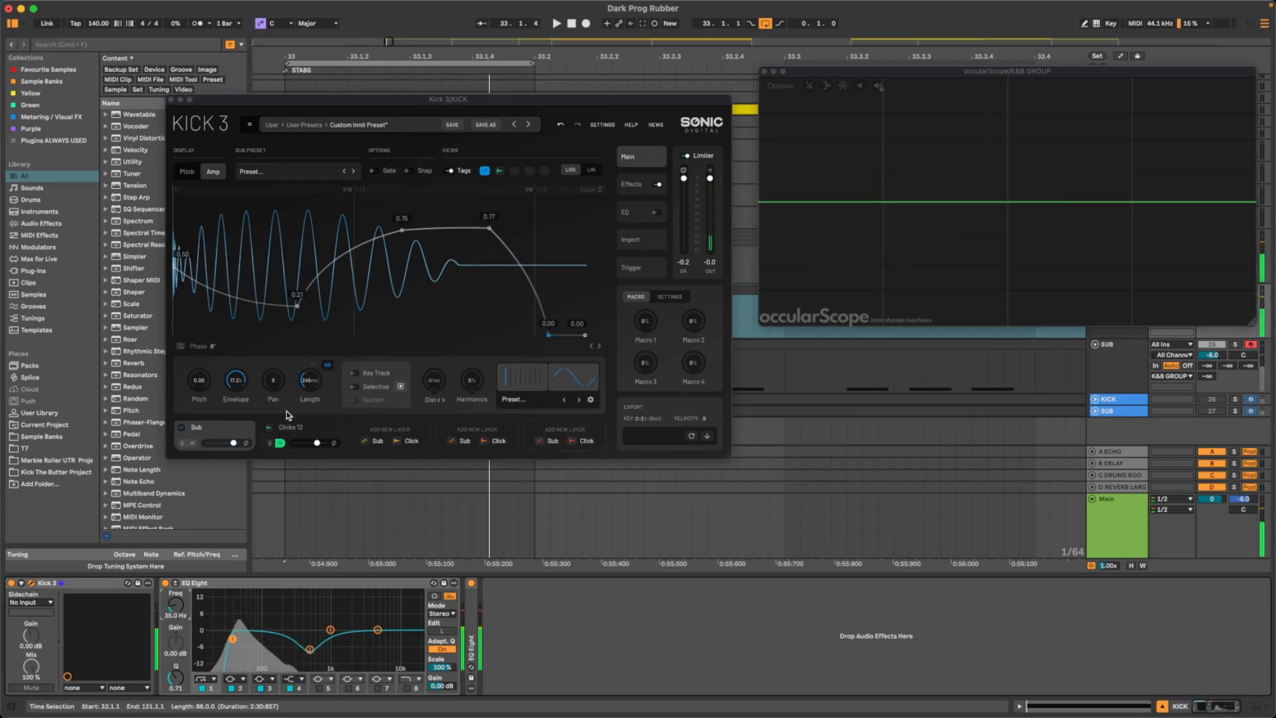
- Lower the Sub layer's volume to about 0.8 dB and replay the kick
mouse_move(240, 446)
left_click_drag(238, 445, 236, 445)
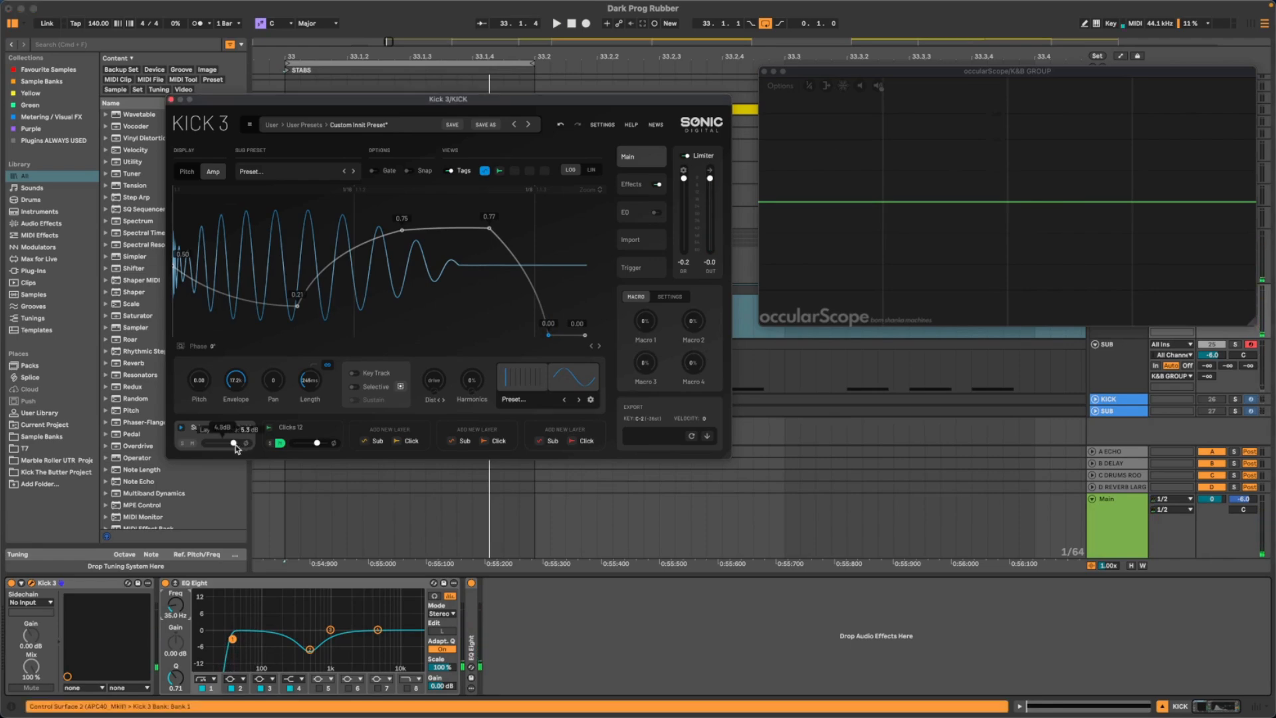
key("space")
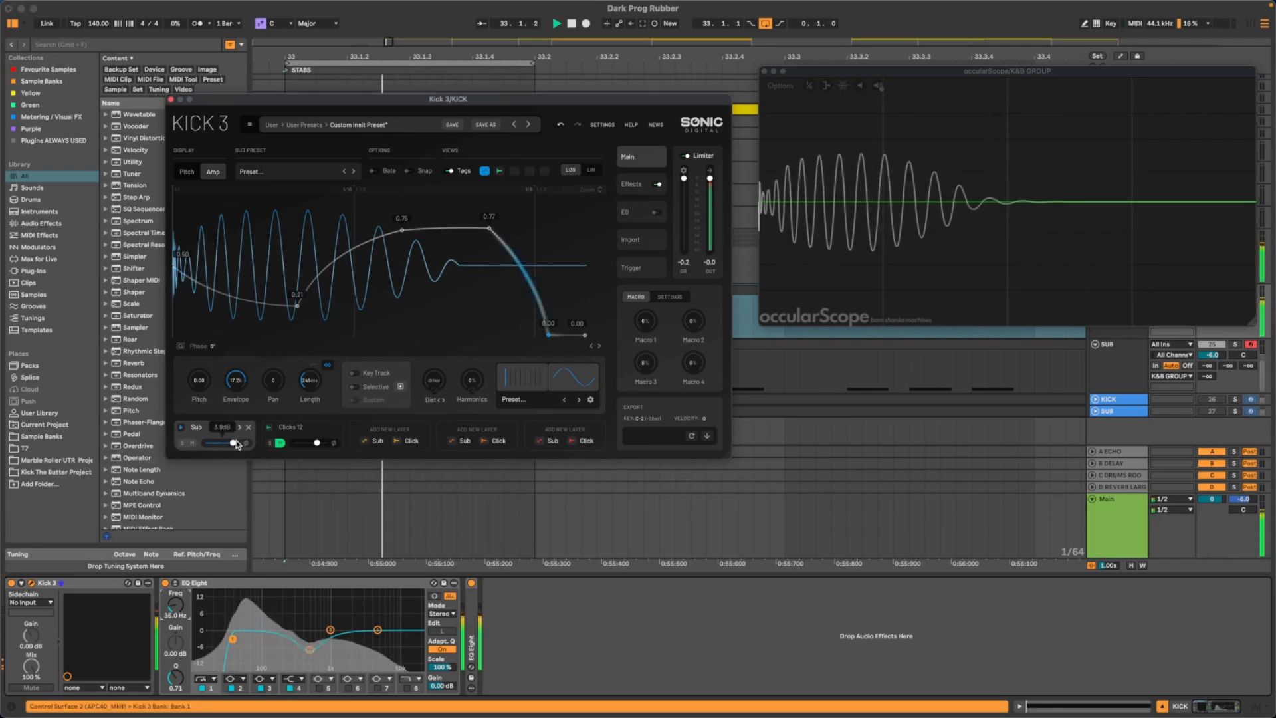
left_click_drag(235, 442, 230, 445)
key("space")
key("space")
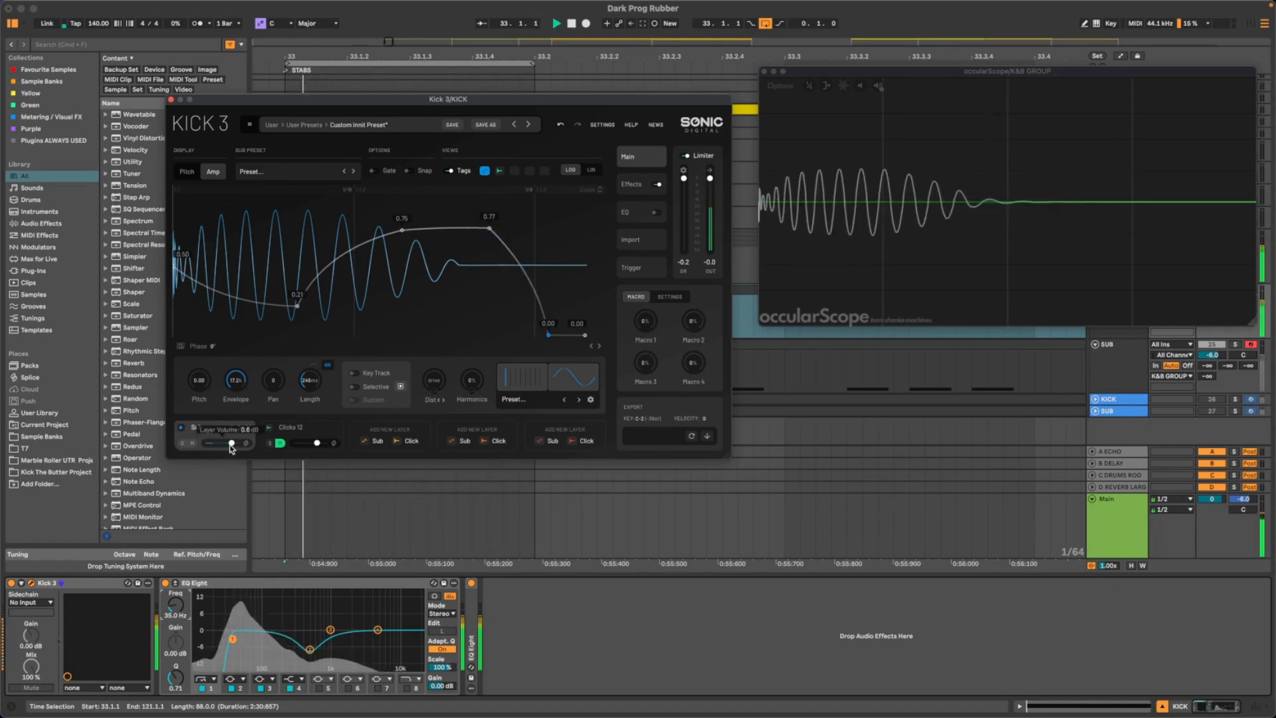
- Dip the amp envelope's plateau slightly and move its end node a little earlier at 0.76, after checking the pitch envelope
left_click(187, 172)
left_click(219, 172)
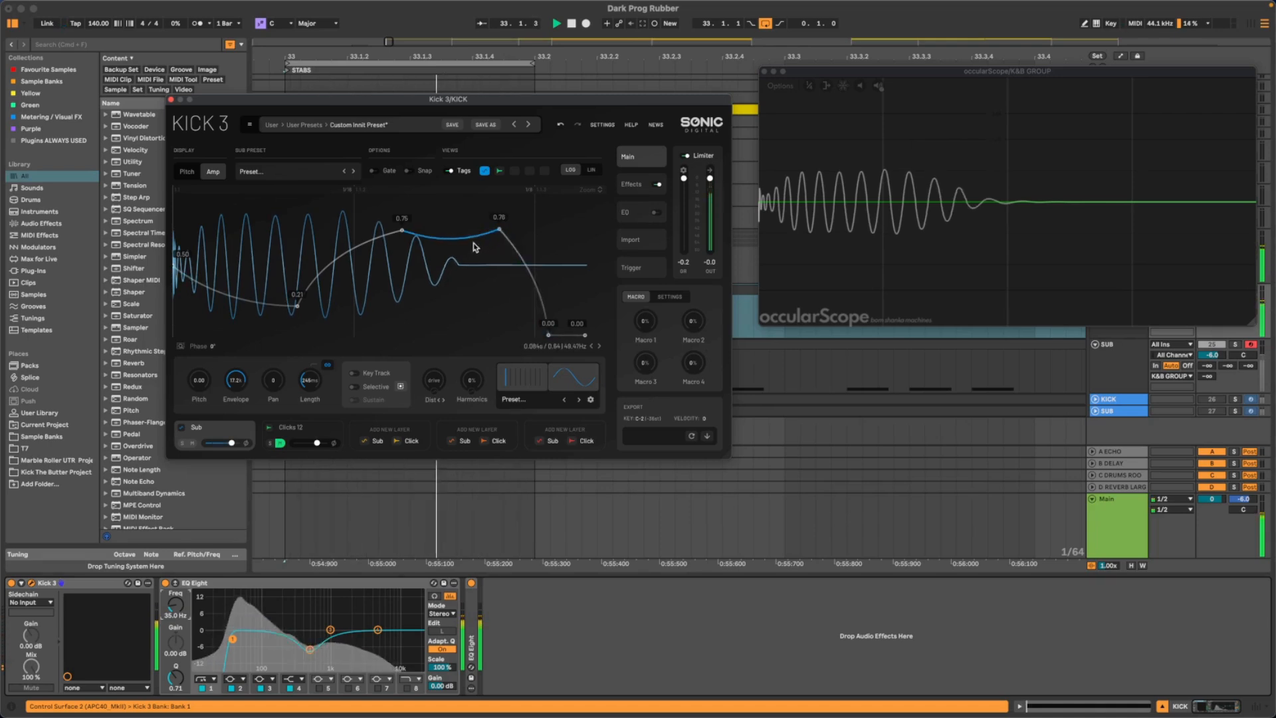
left_click_drag(497, 233, 484, 229)
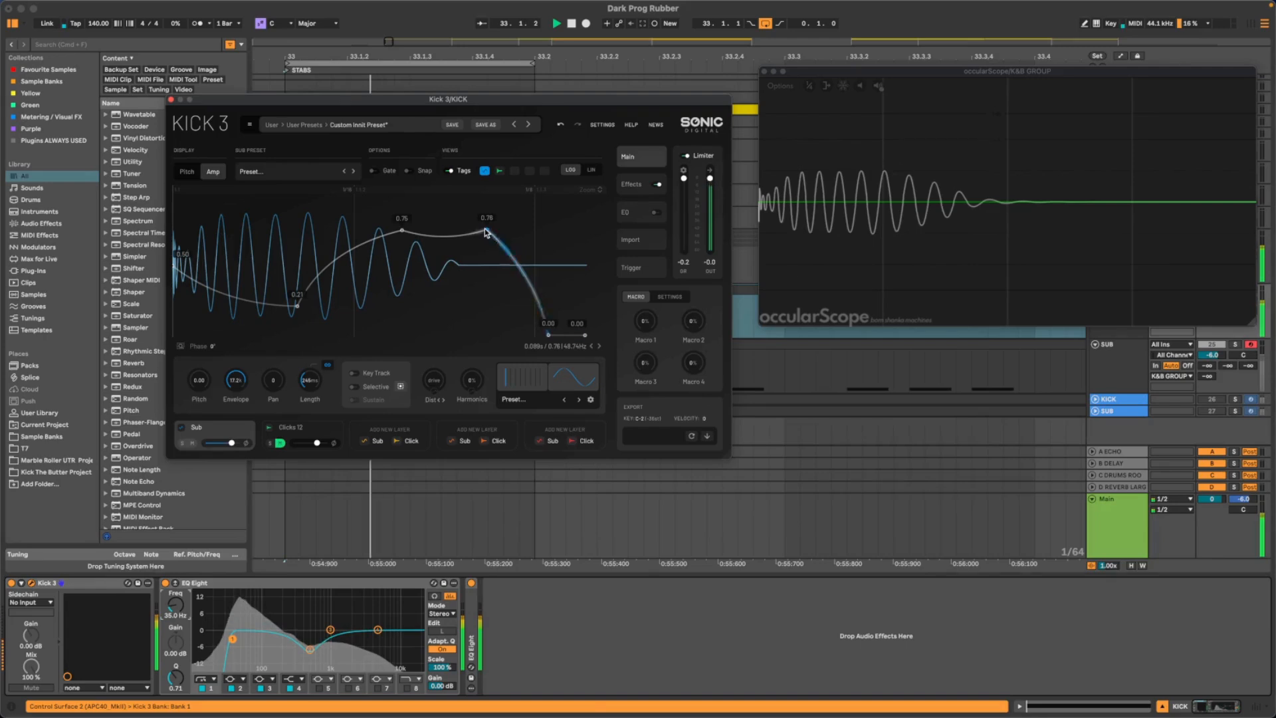
- Shorten the kick's length slightly in Kick 3 and replay the kick
key("space")
key("space")
left_click_drag(310, 381, 305, 391)
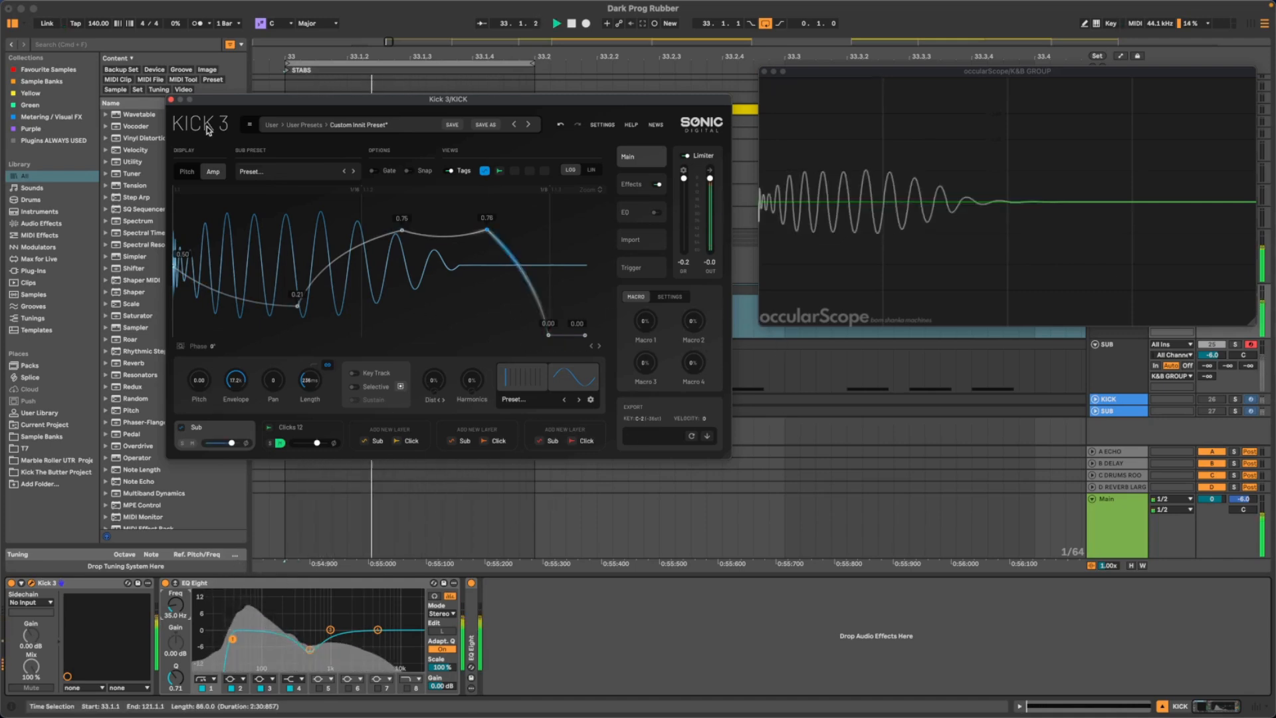
key("space")
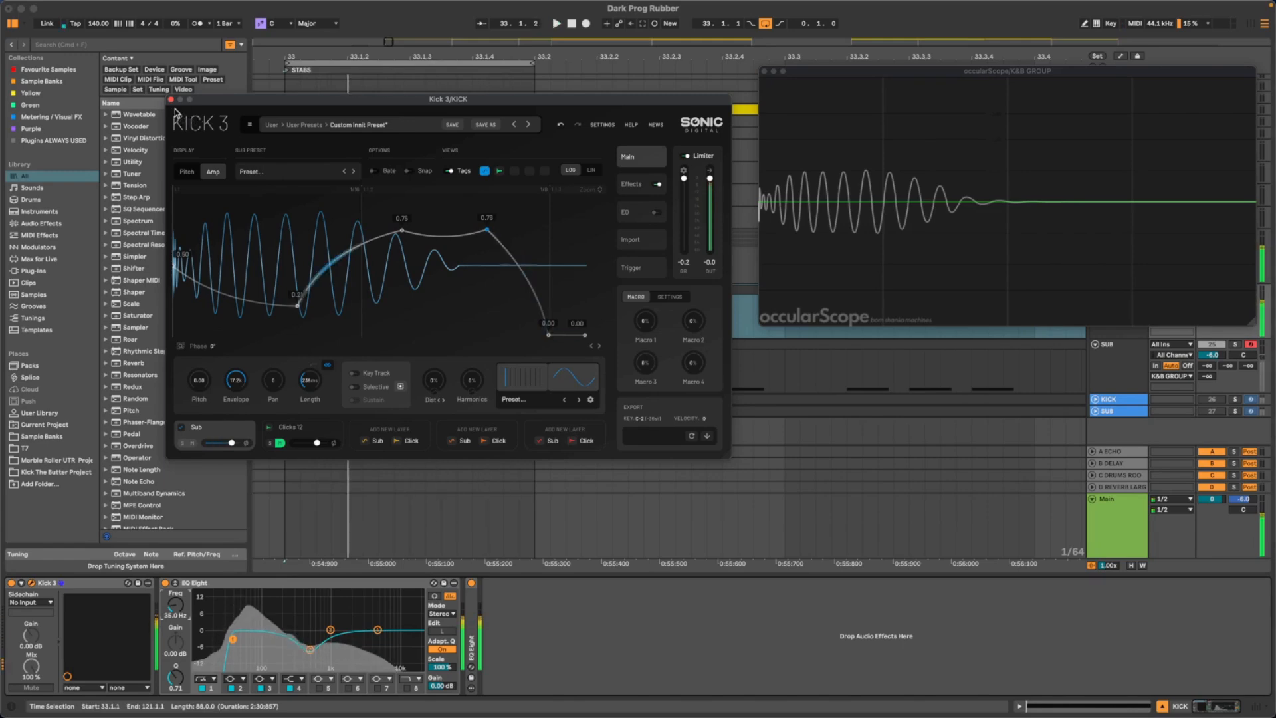
- Close the Kick 3 and occularScope plug-in windows to clear the arrangement
left_click(171, 100)
mouse_move(881, 86)
left_click_drag(882, 71, 385, 65)
key("space")
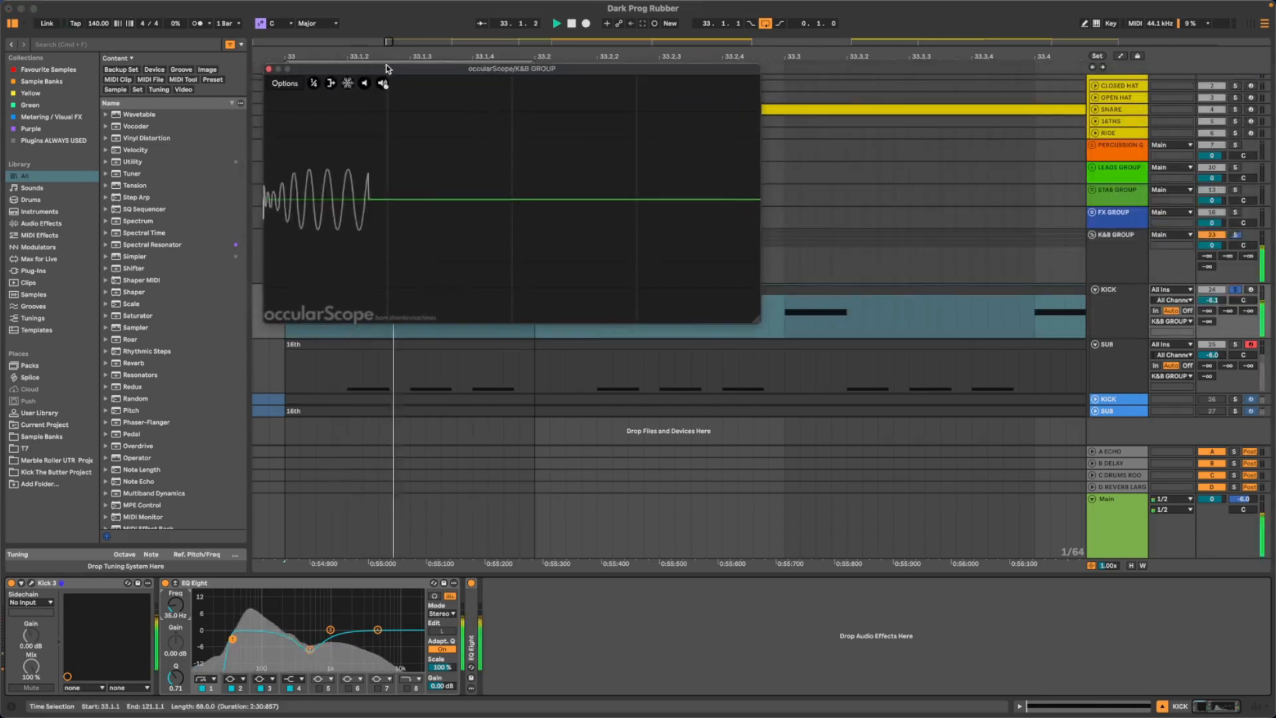
left_click(268, 70)
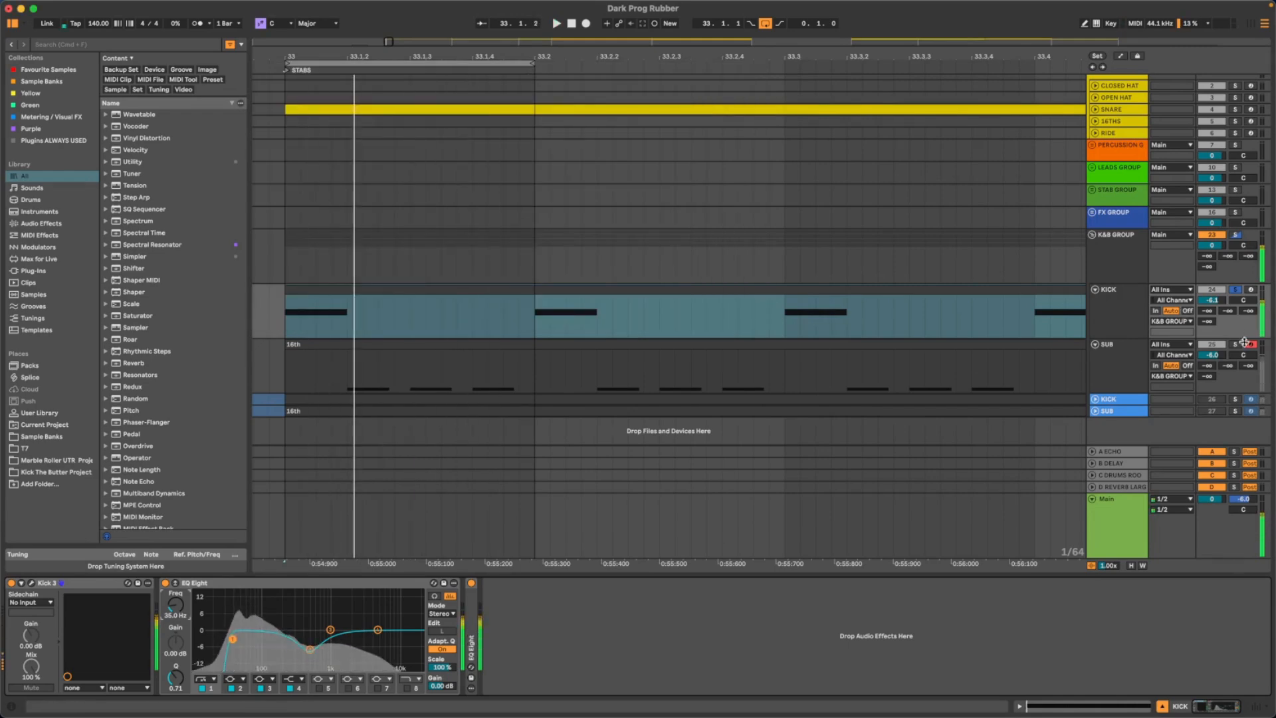
- Check the KICK track's peak level in the Session mixer during playback
key("Tab")
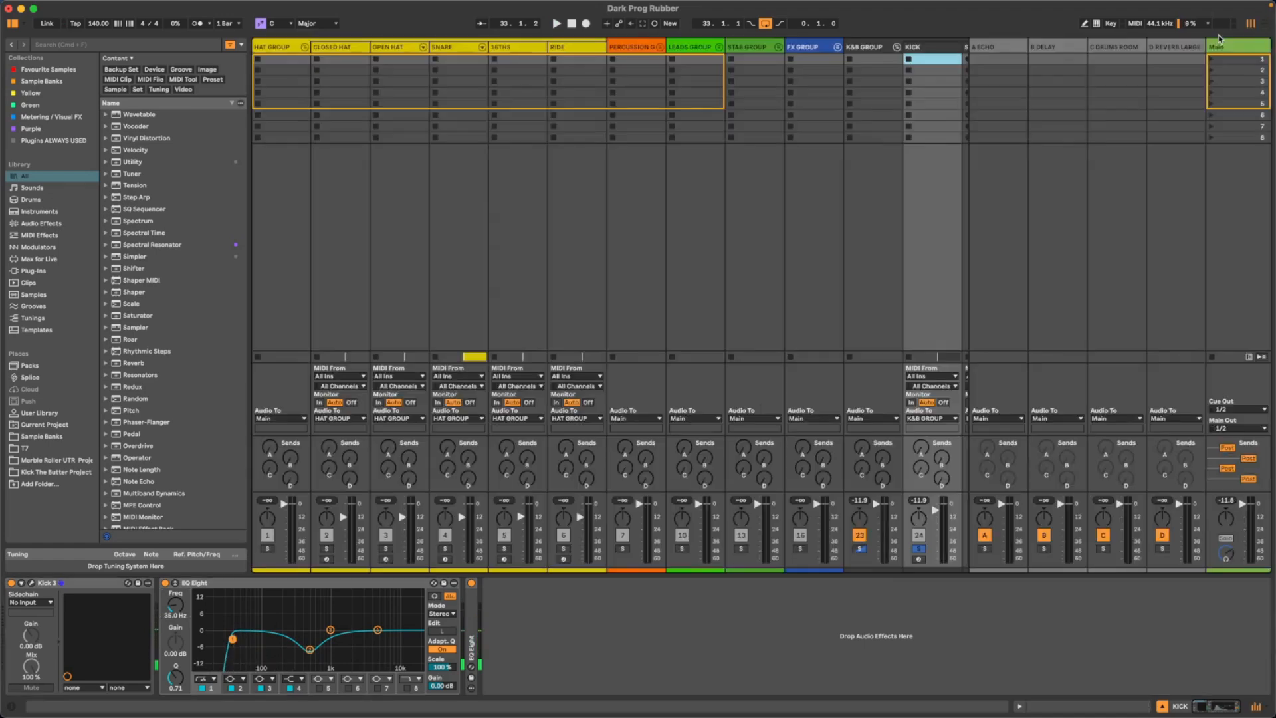
key("space")
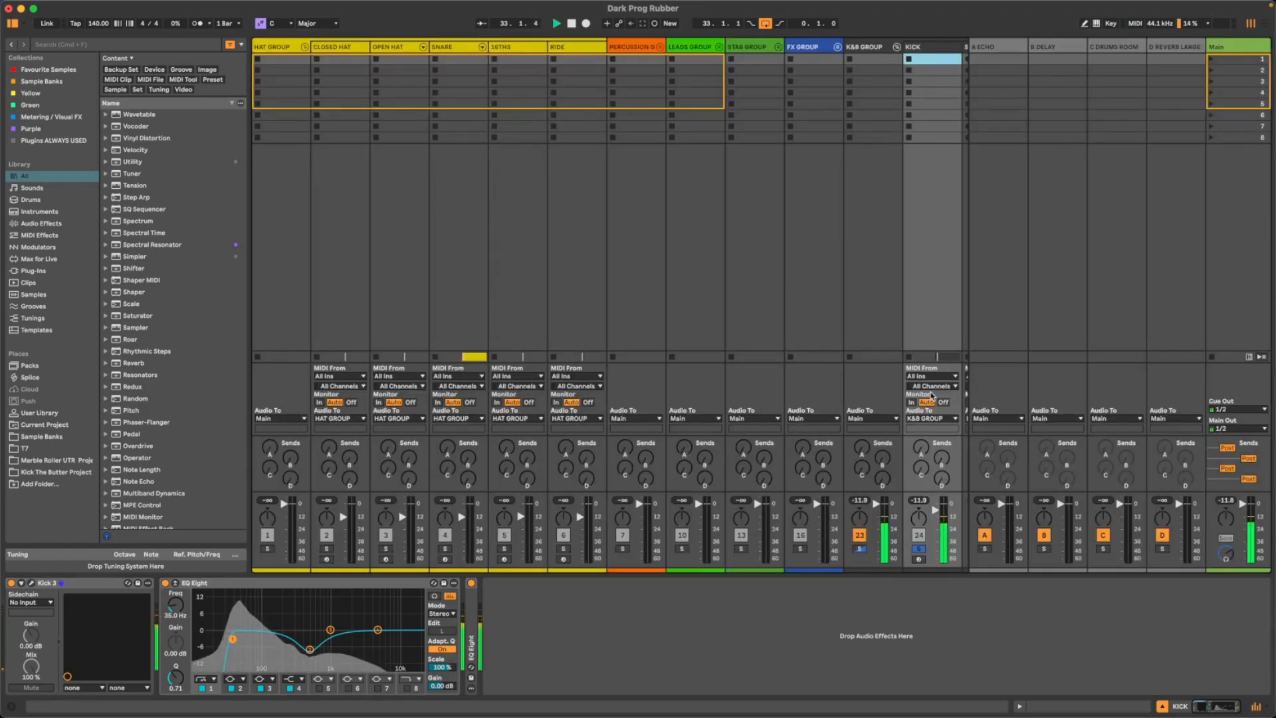
scroll(925, 218, "right", 3)
scroll(924, 218, "right", 2)
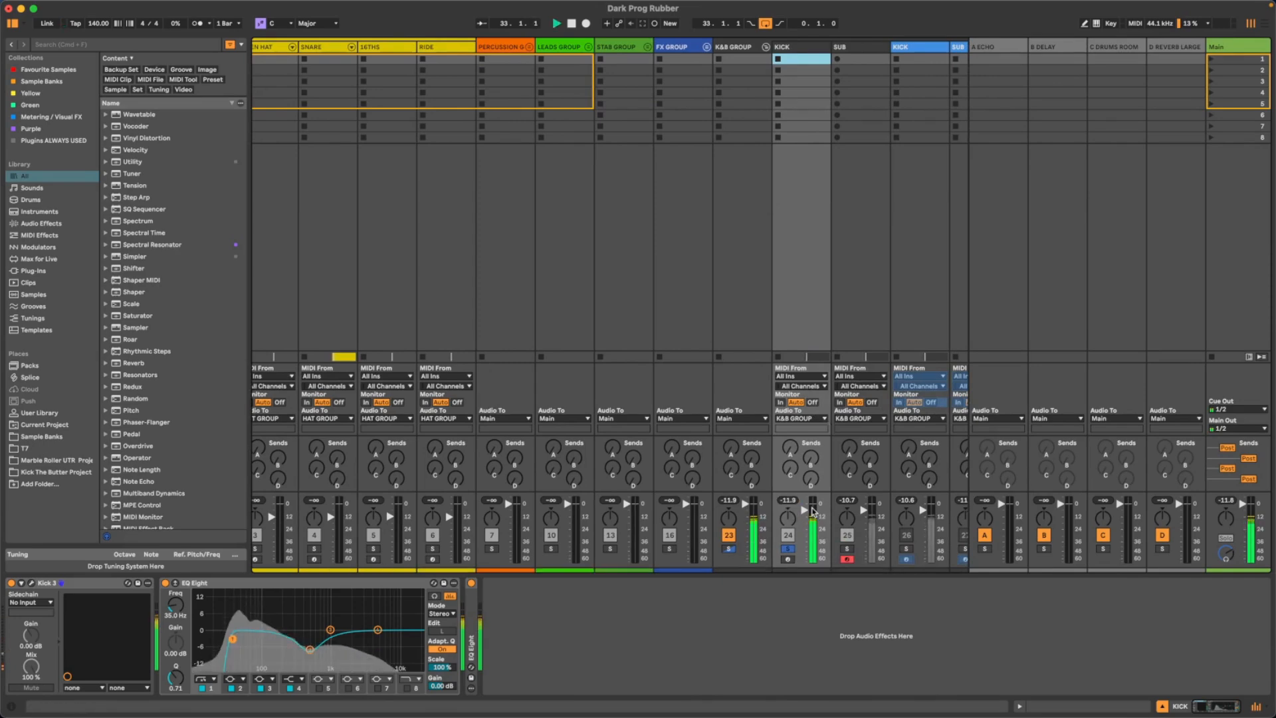
key("Tab")
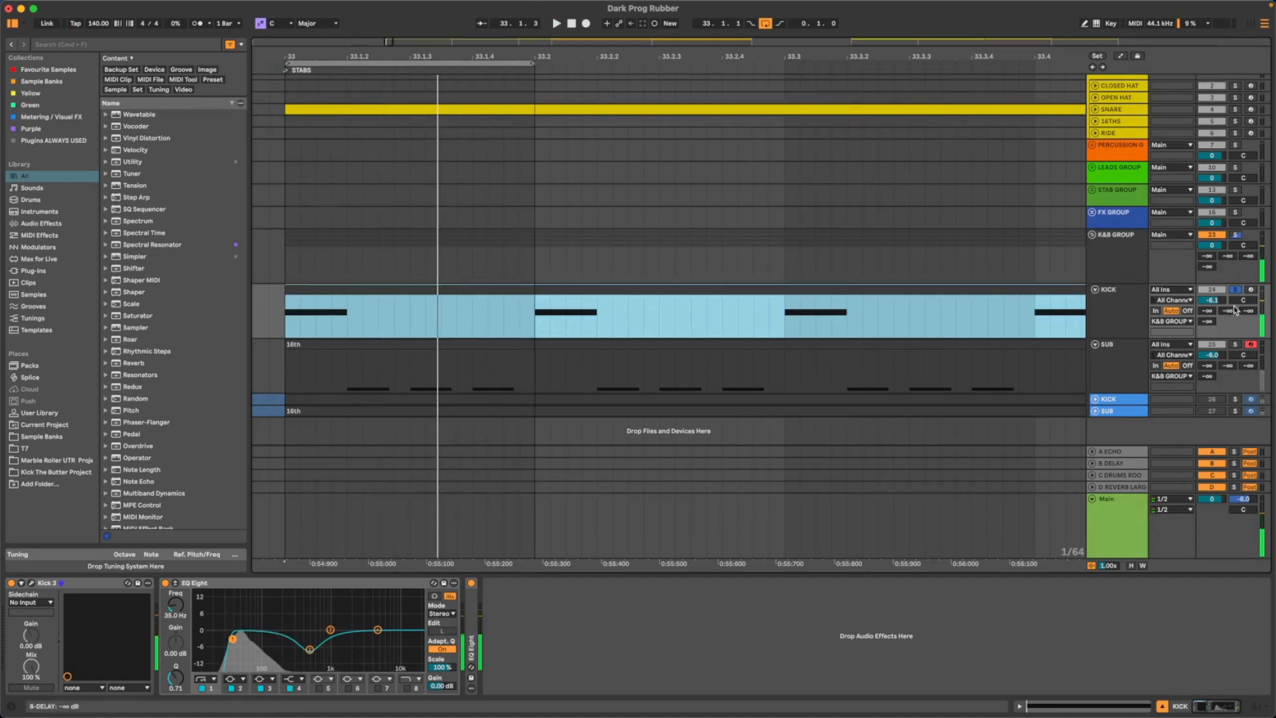
- Try the KICK track's volume at -5.7 dB and about -6.5 dB, checking the peak level in the Session mixer each time
left_click(1222, 304)
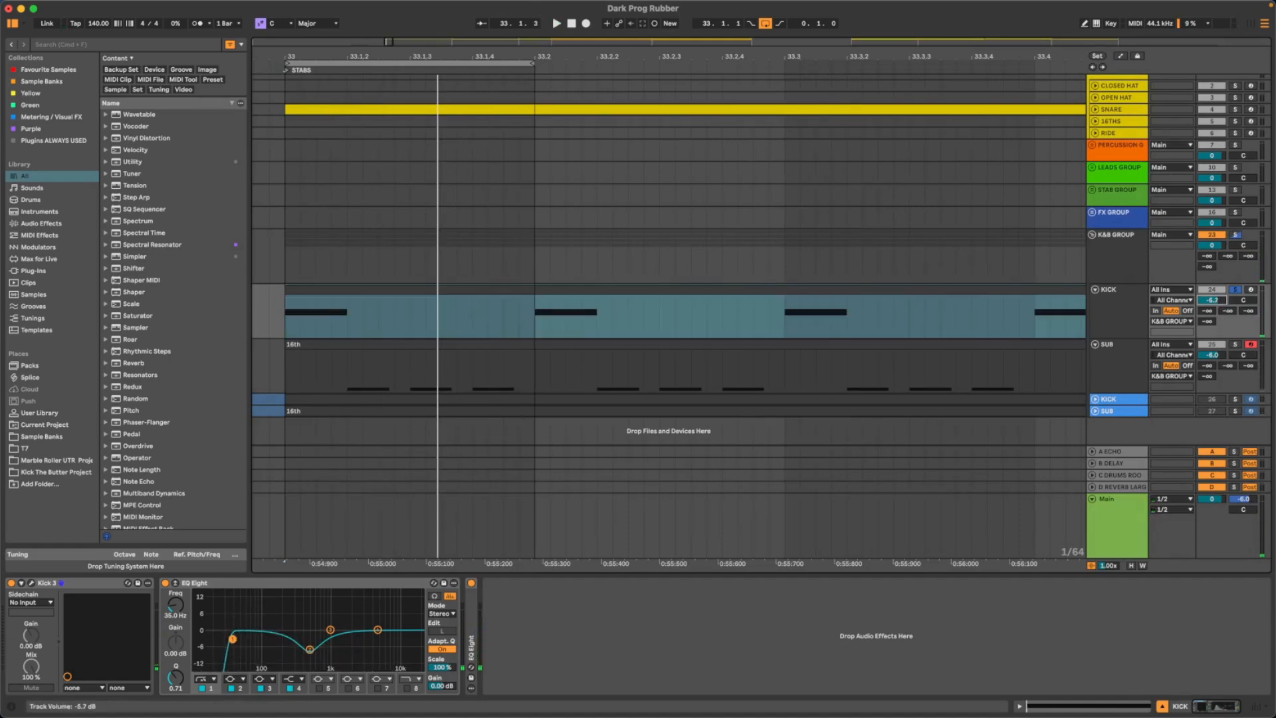
key("Tab")
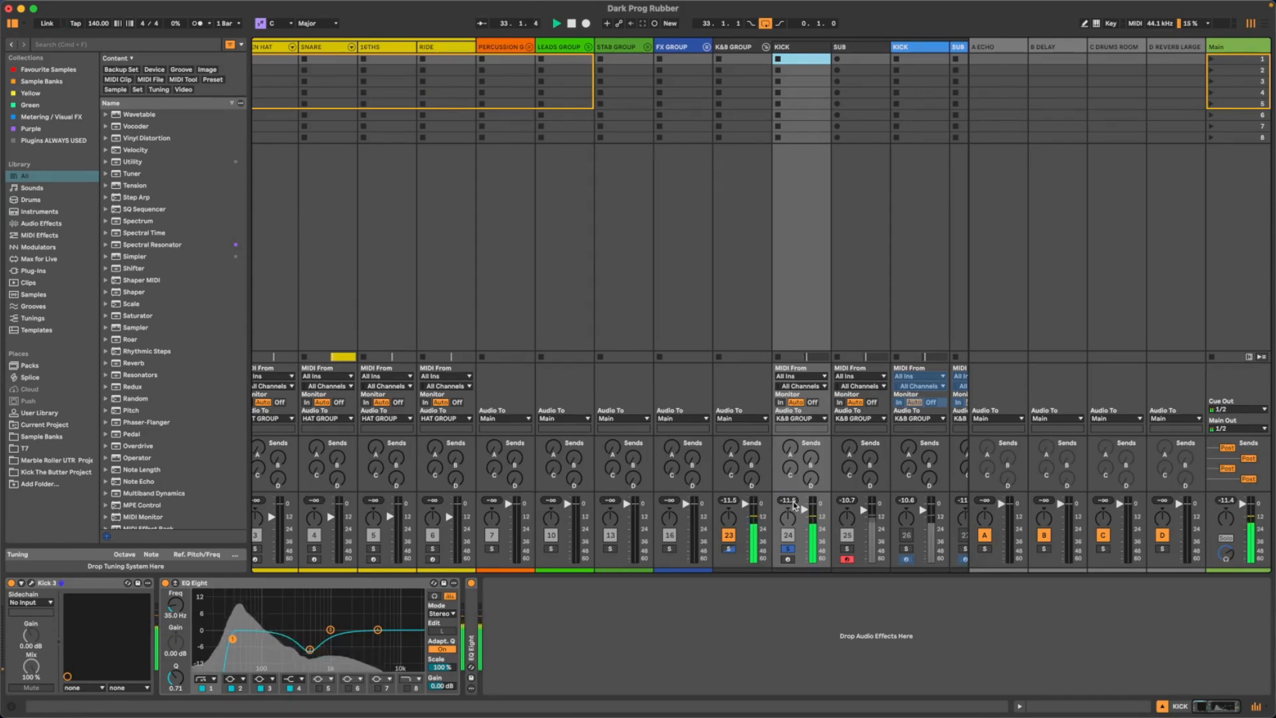
key("Tab")
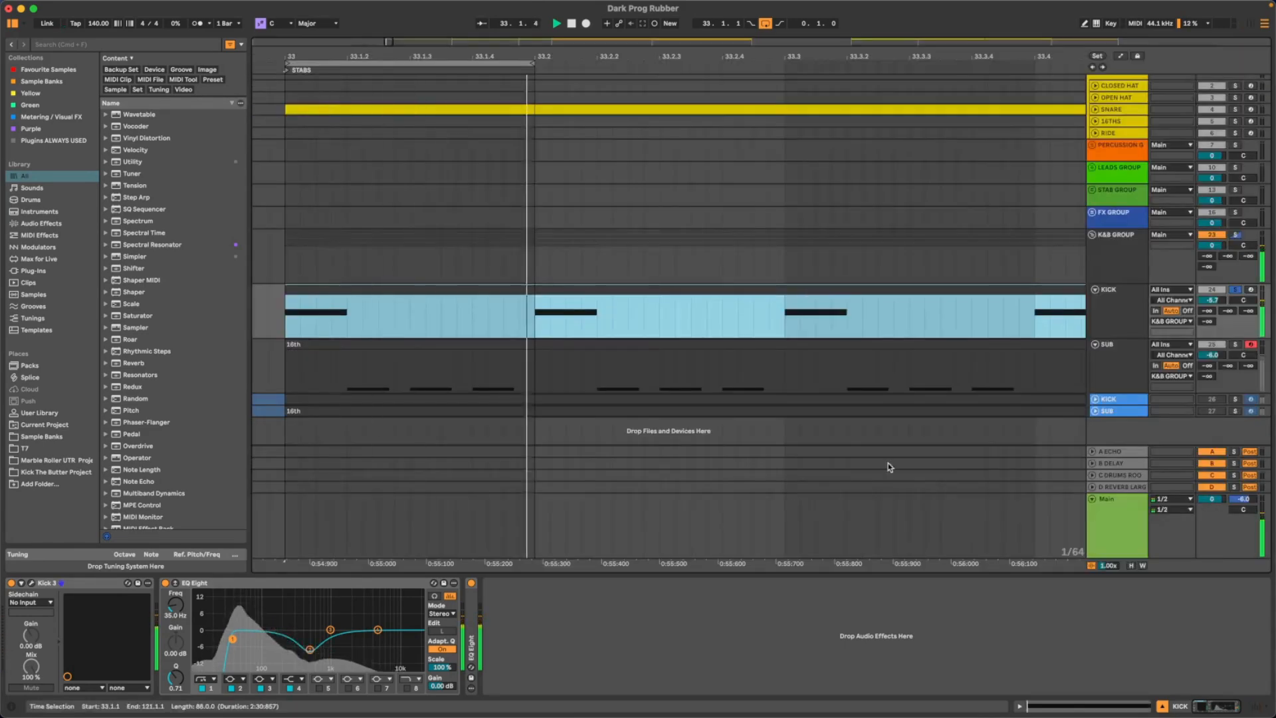
left_click(1220, 301)
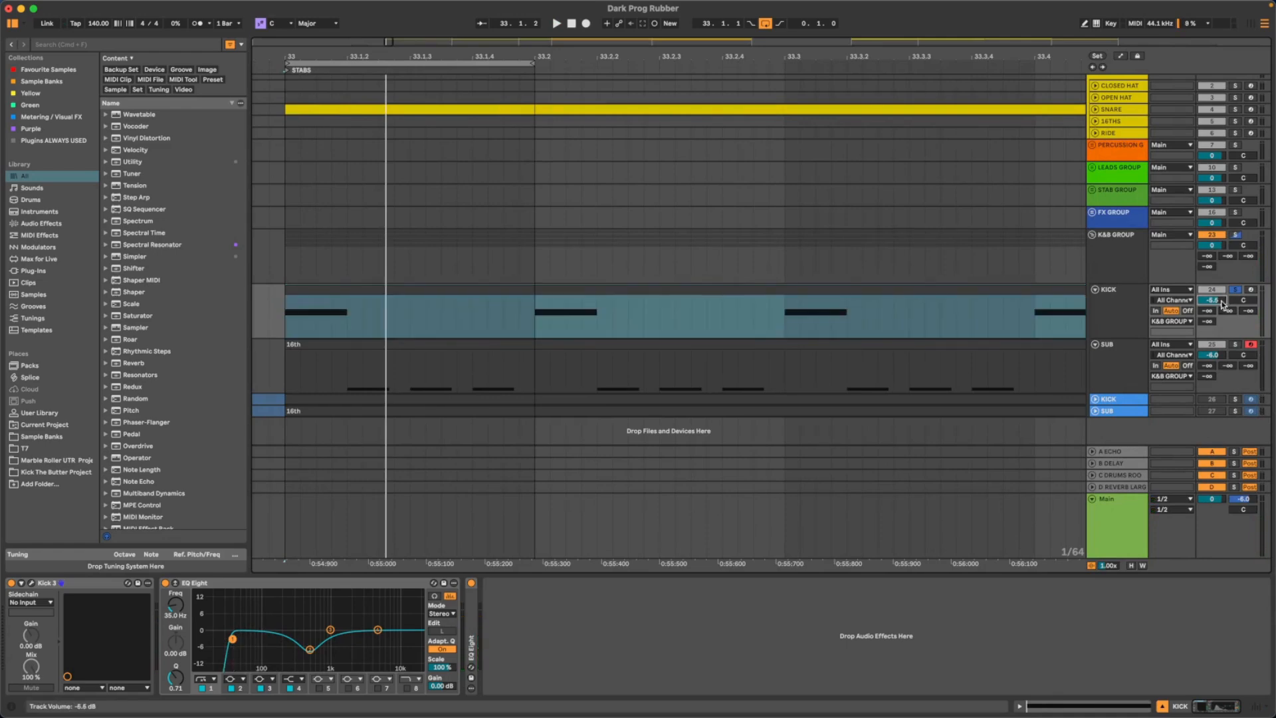
key("Tab")
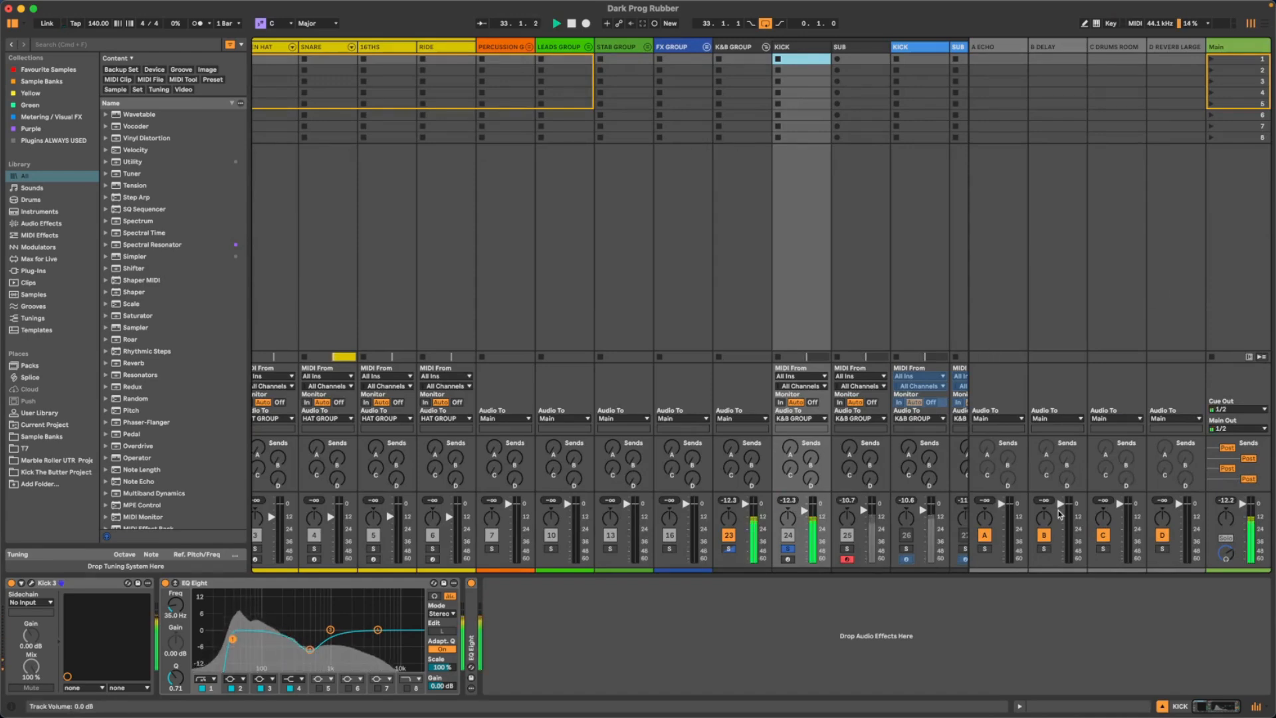
key("Tab")
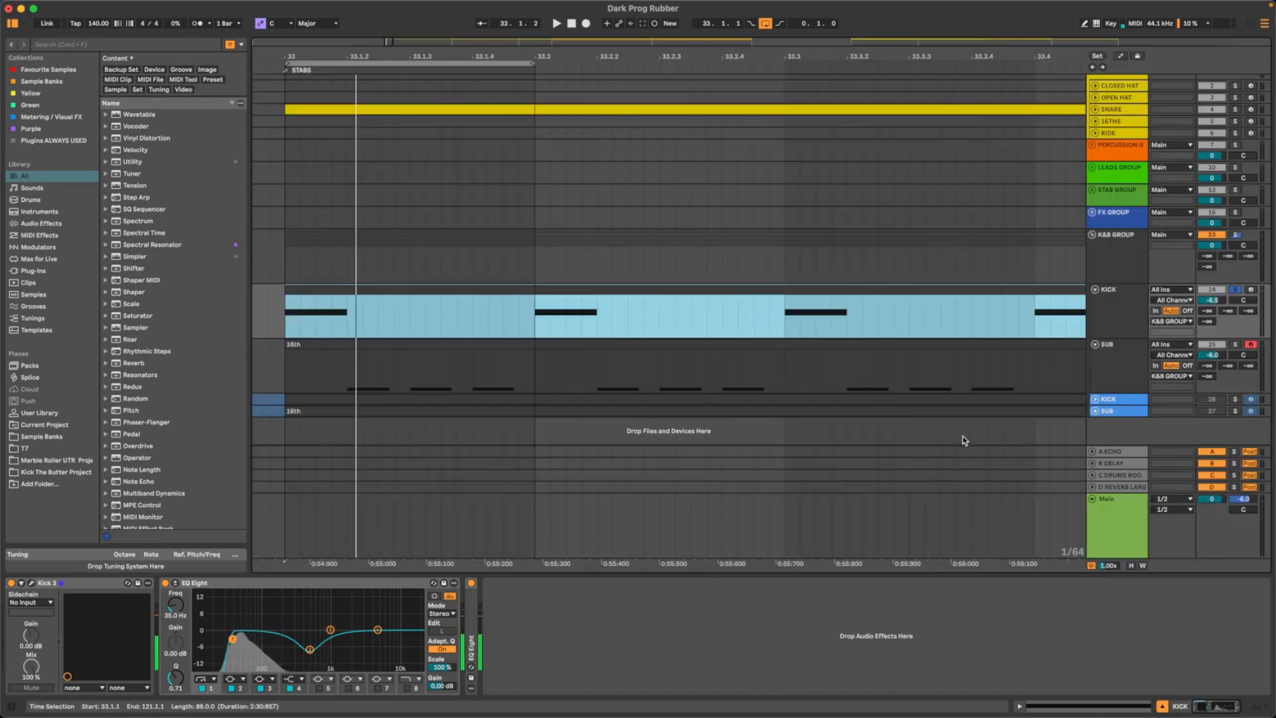
- Set the KICK track's volume to -6.1 dB, check its peak level in the Session mixer and replay the kick in the arrangement
left_click(1212, 300)
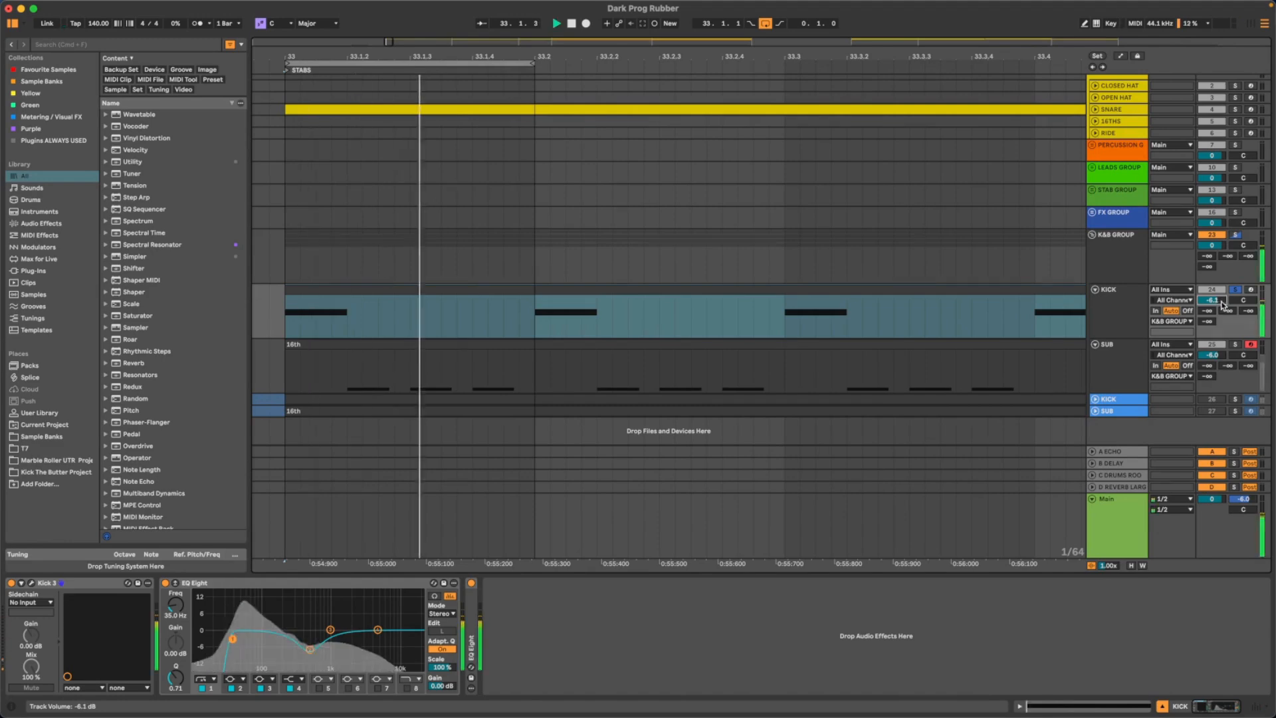
key("Tab")
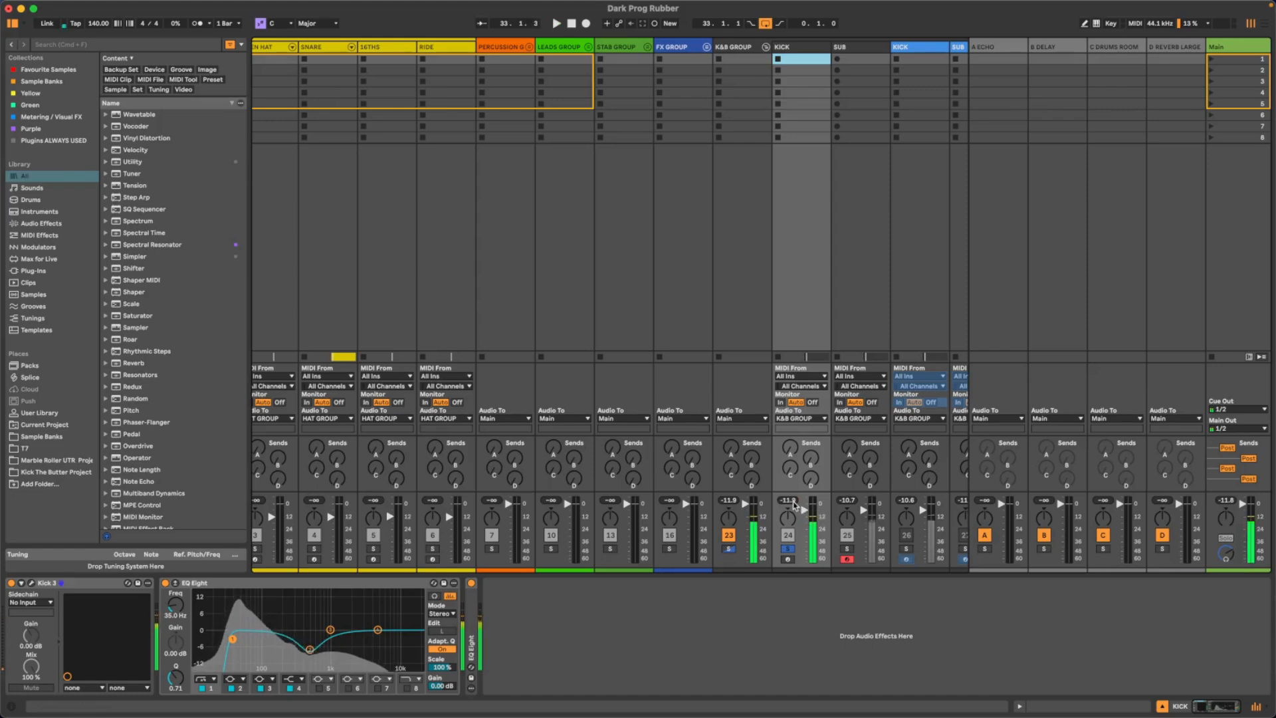
key("Tab")
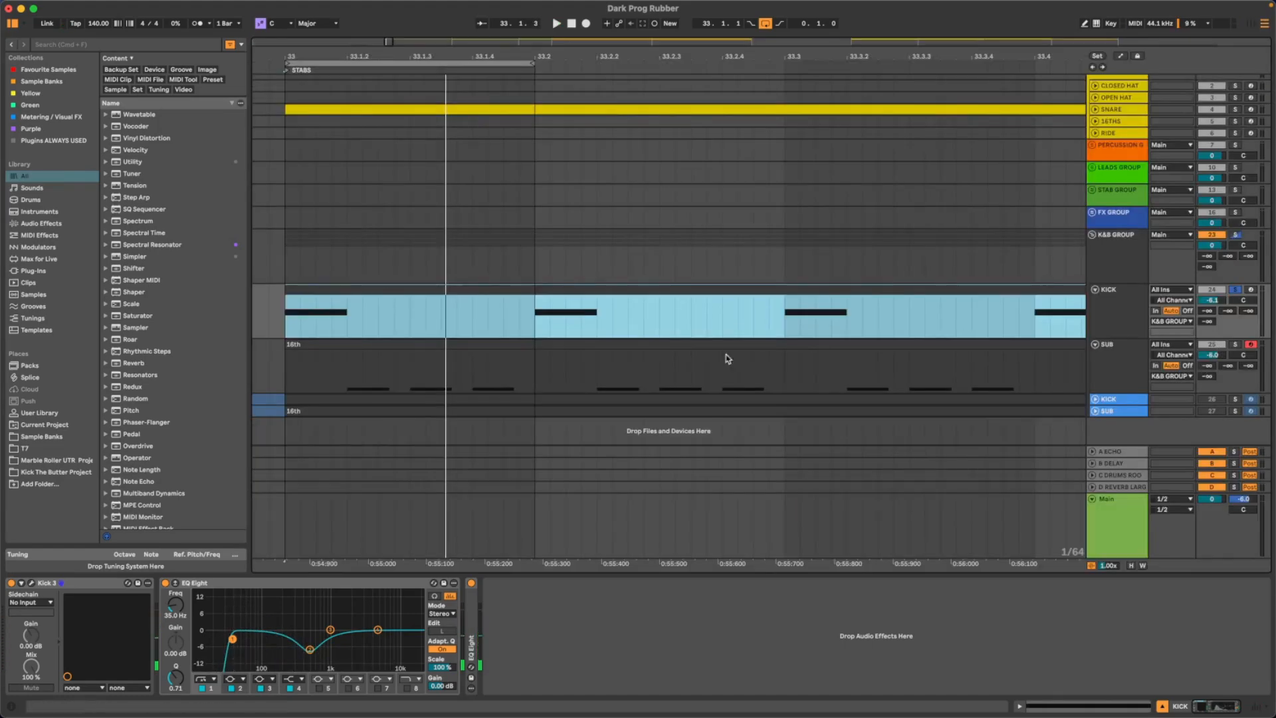
key("space")
scroll(487, 322, "left", 2)
key("space")
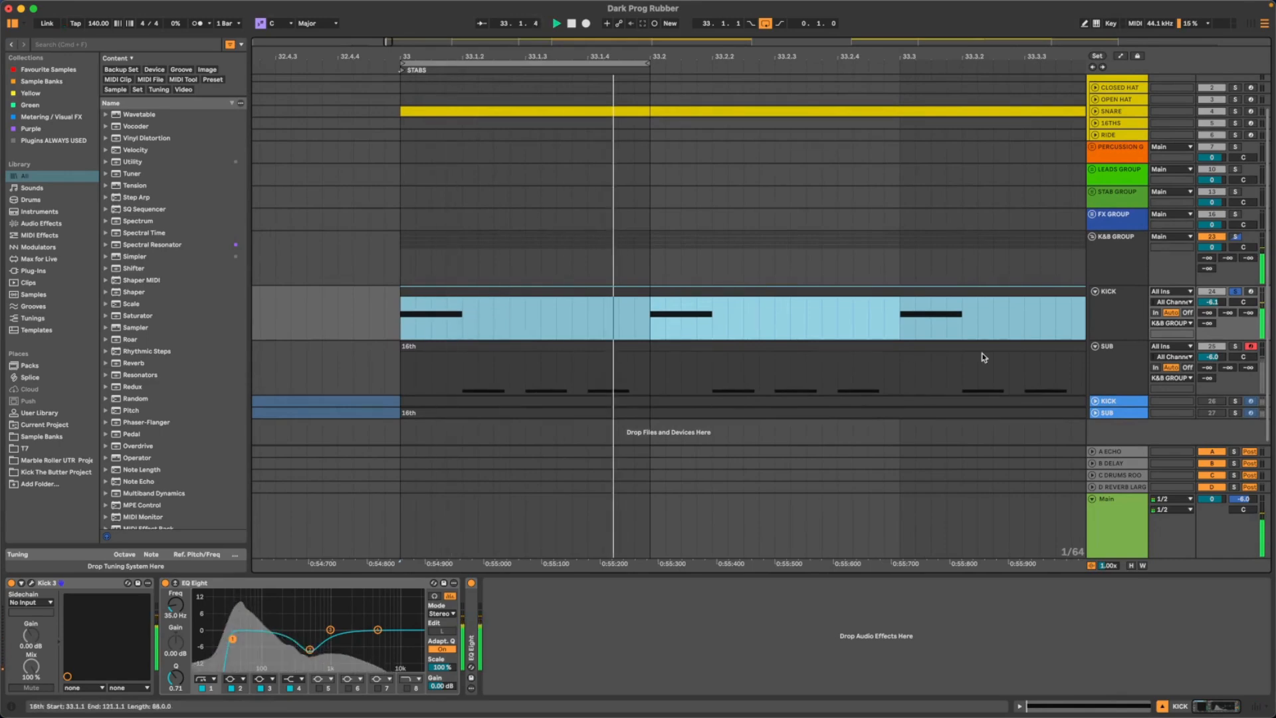
- Solo the SUB track in place of the kick and select it to show its device chain
left_click(1135, 370)
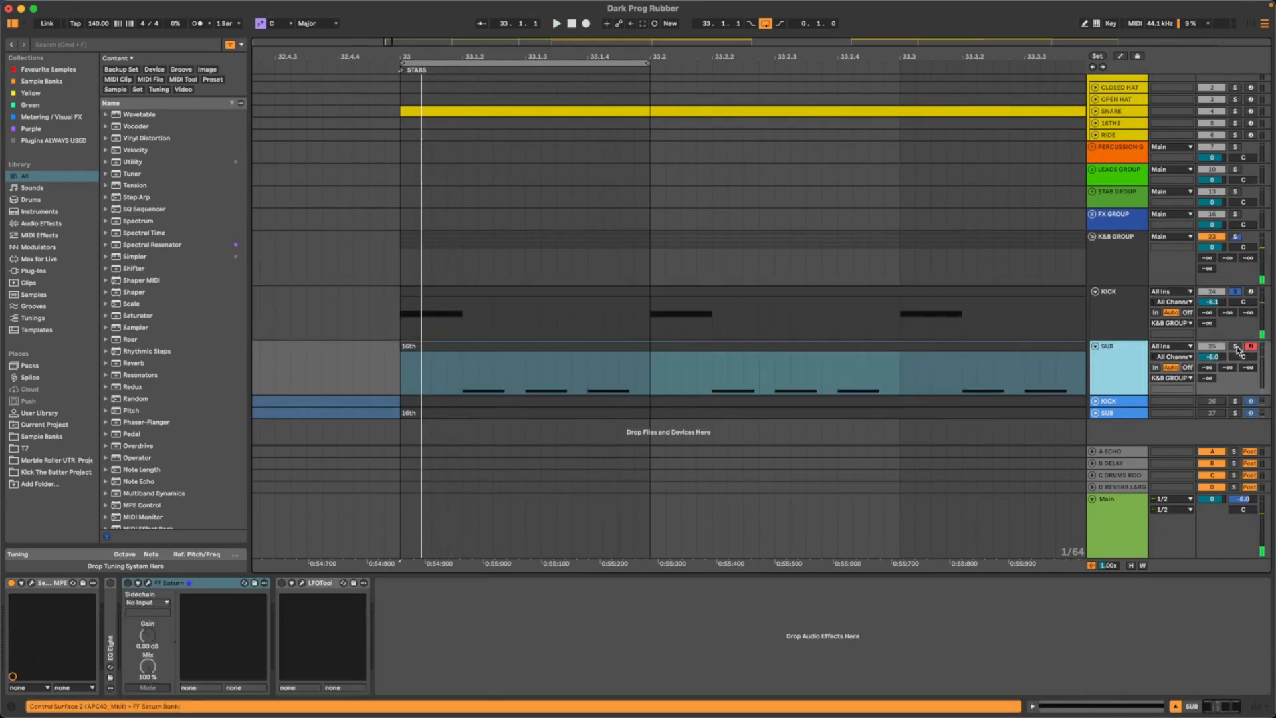
left_click(1236, 347)
left_click(1136, 364)
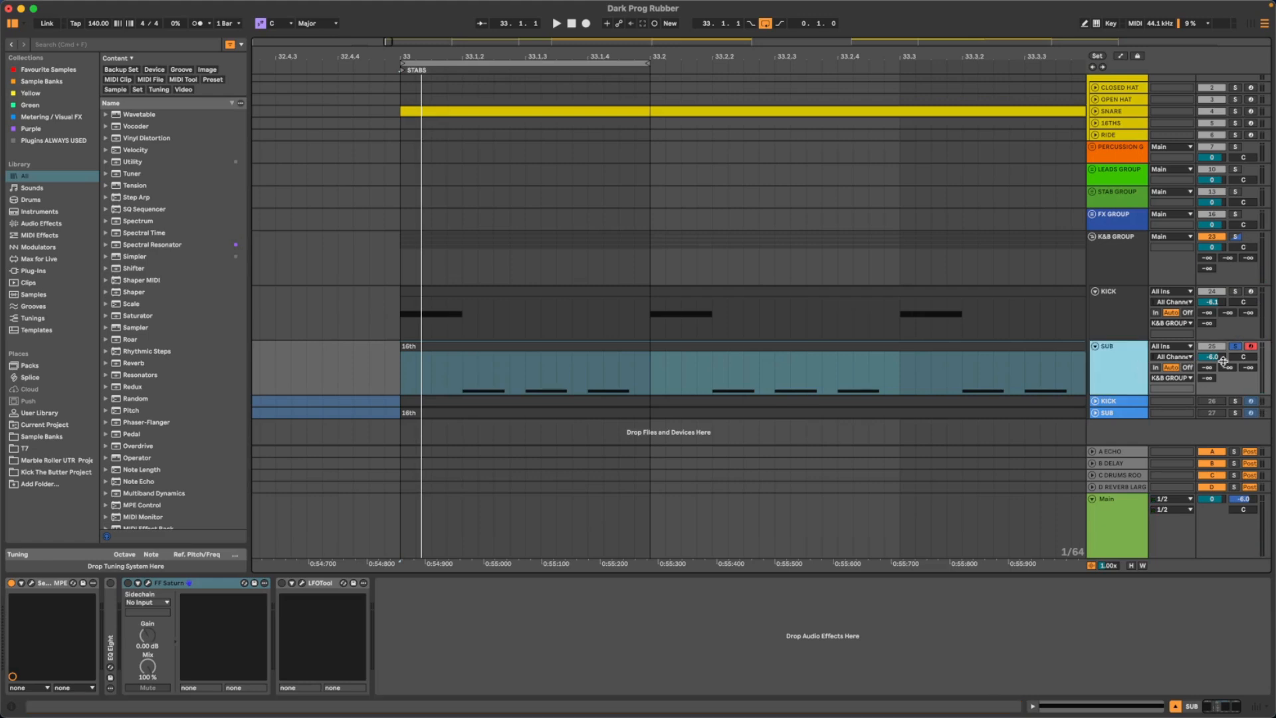
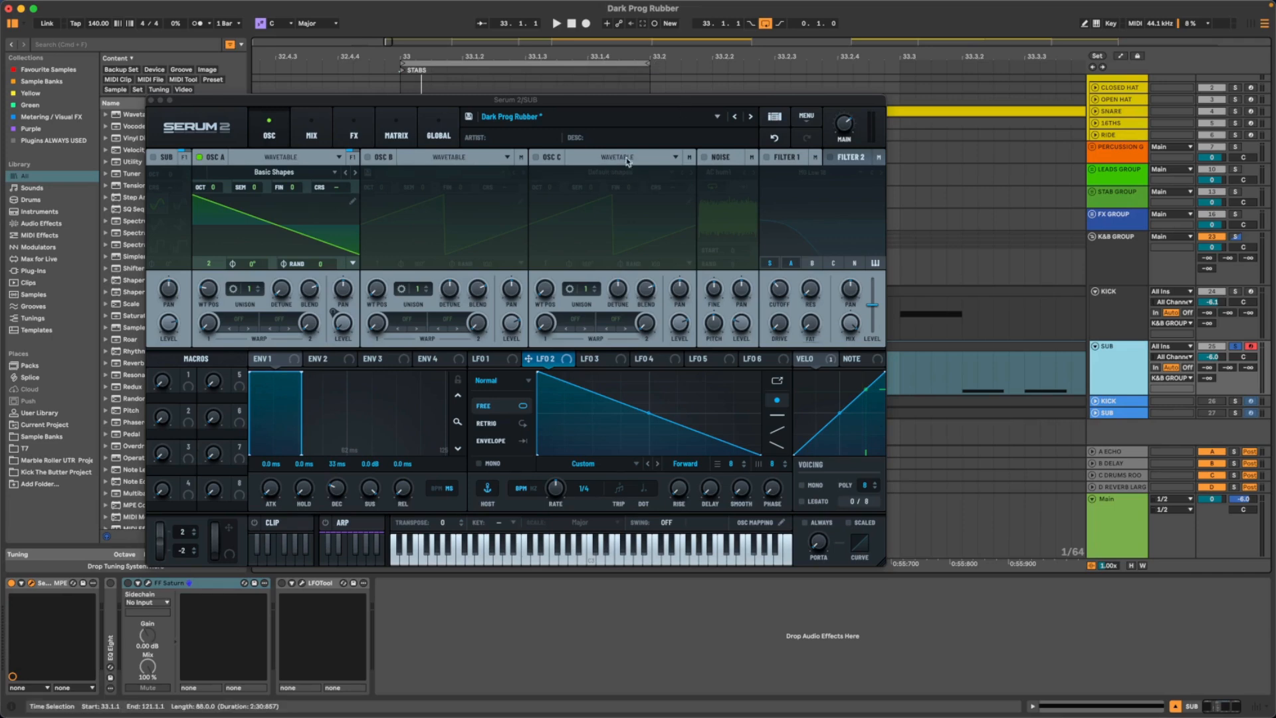
- Compare the sound with oscillator A bypassed, keep its Analog Basic Shapes wavetable at position 2, and play the sub
left_click(199, 158)
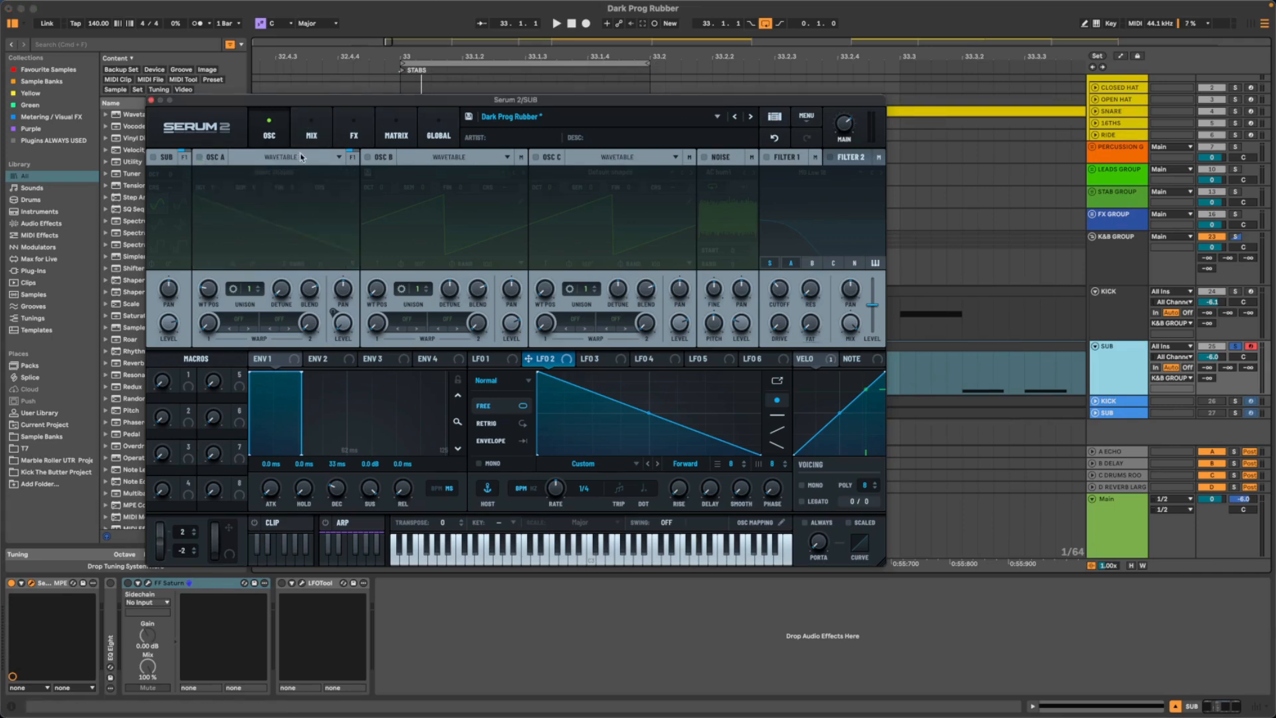
left_click(199, 158)
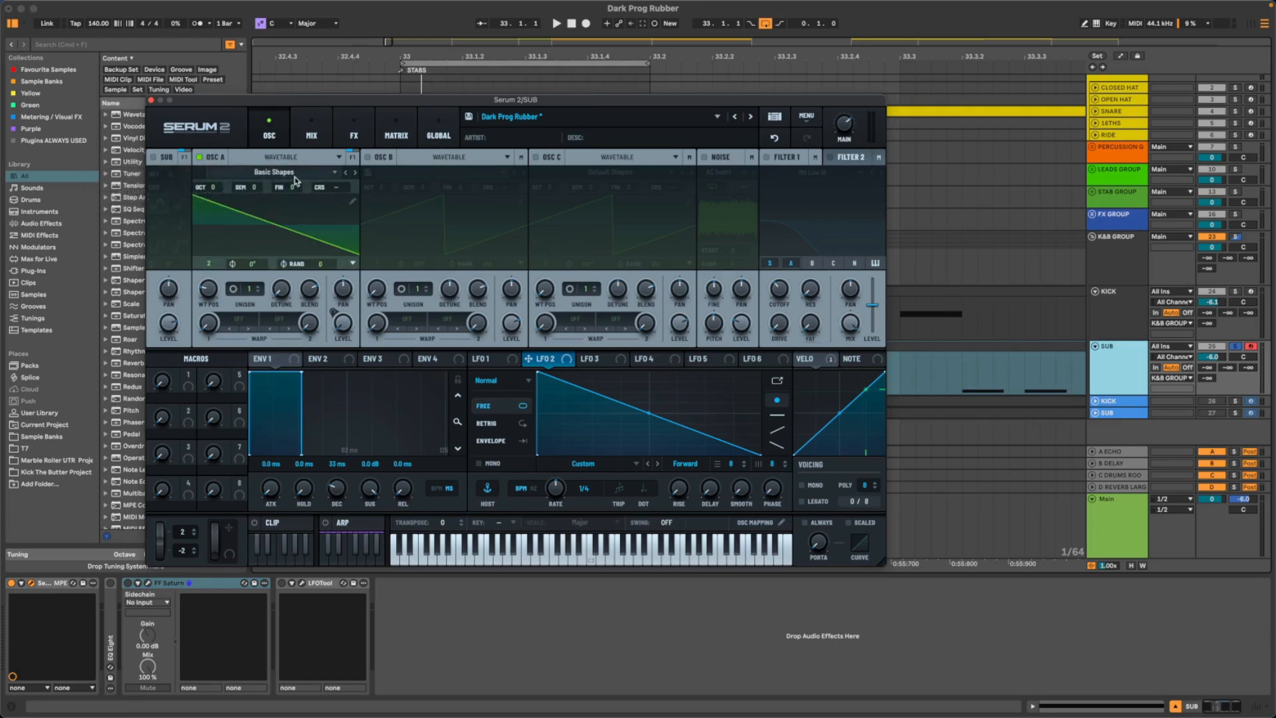
left_click(334, 176)
mouse_move(321, 187)
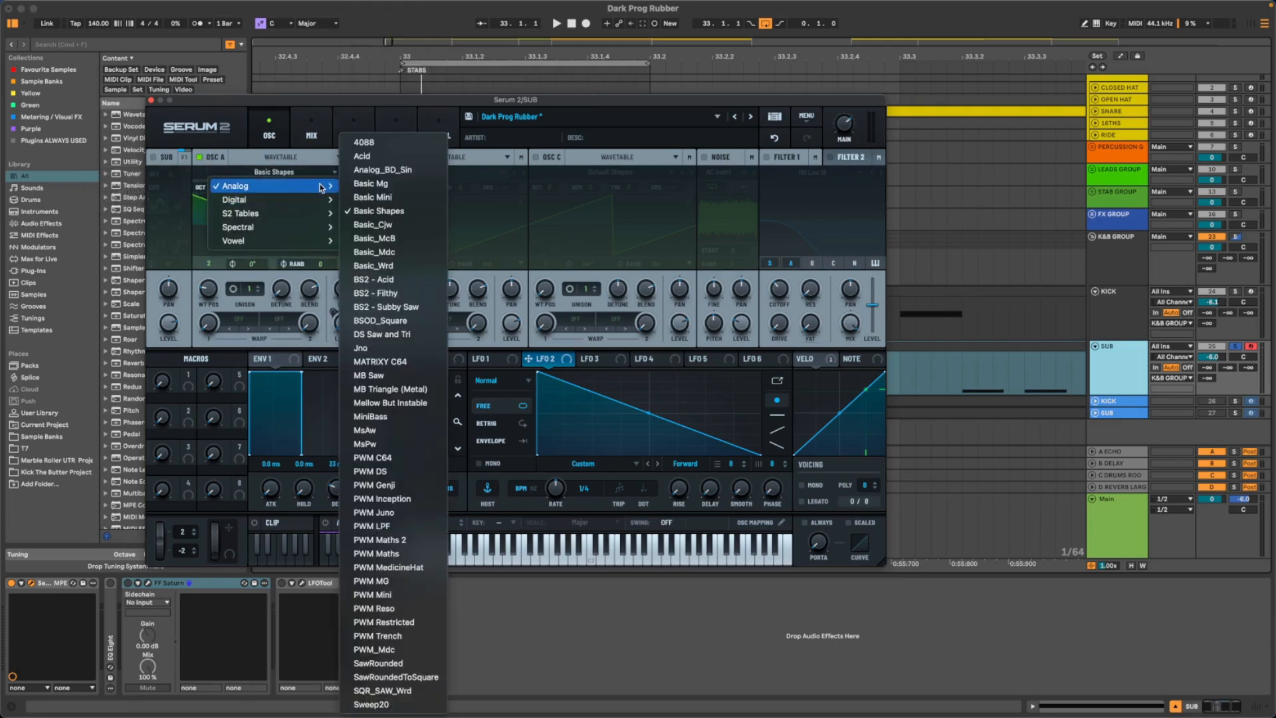
left_click(378, 211)
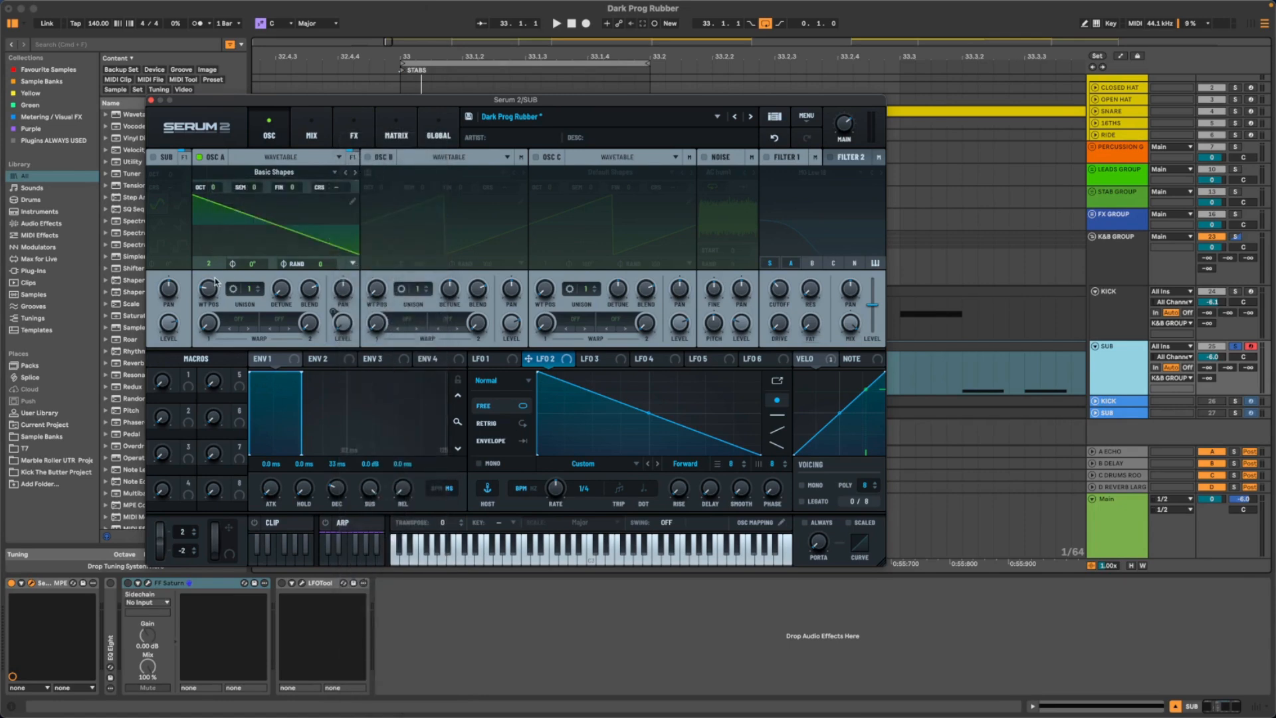
mouse_move(210, 292)
left_mouse_down()
mouse_move(216, 270)
mouse_move(215, 282)
left_mouse_up()
key("space")
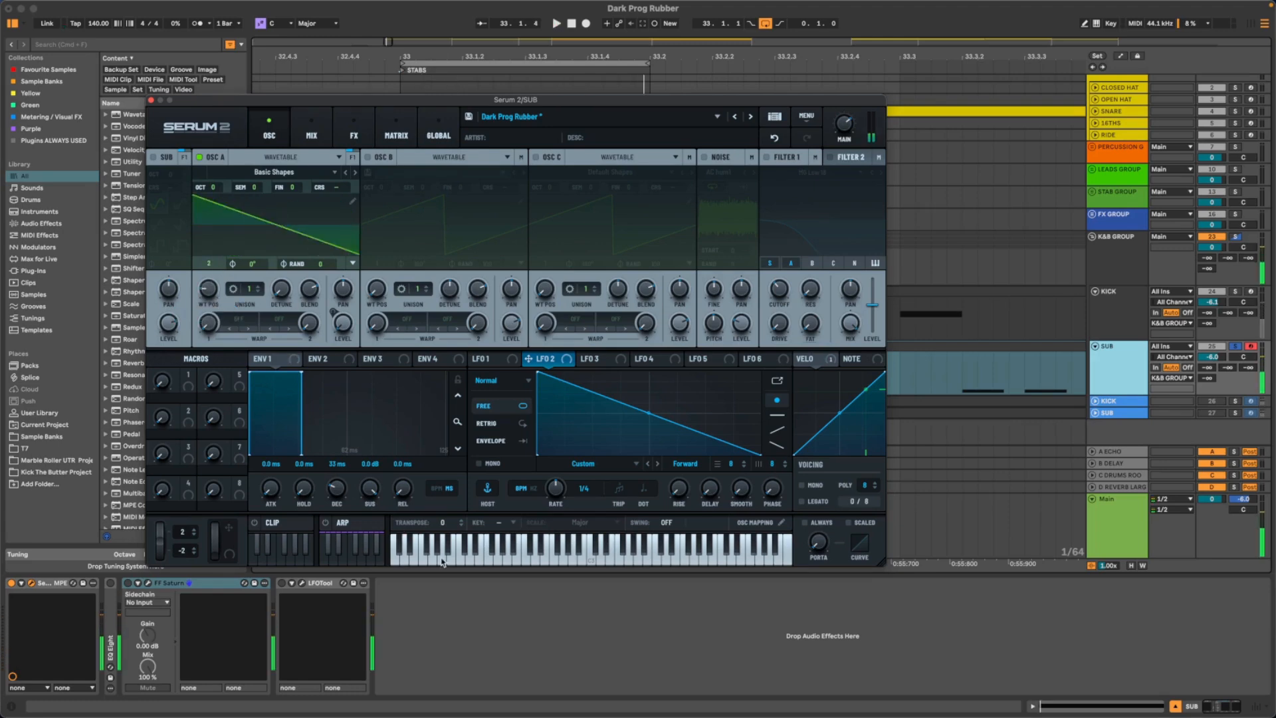
- Open the SUB track's 16th MIDI clip and zoom in on its D0 notes
left_click_drag(454, 100, 674, 136)
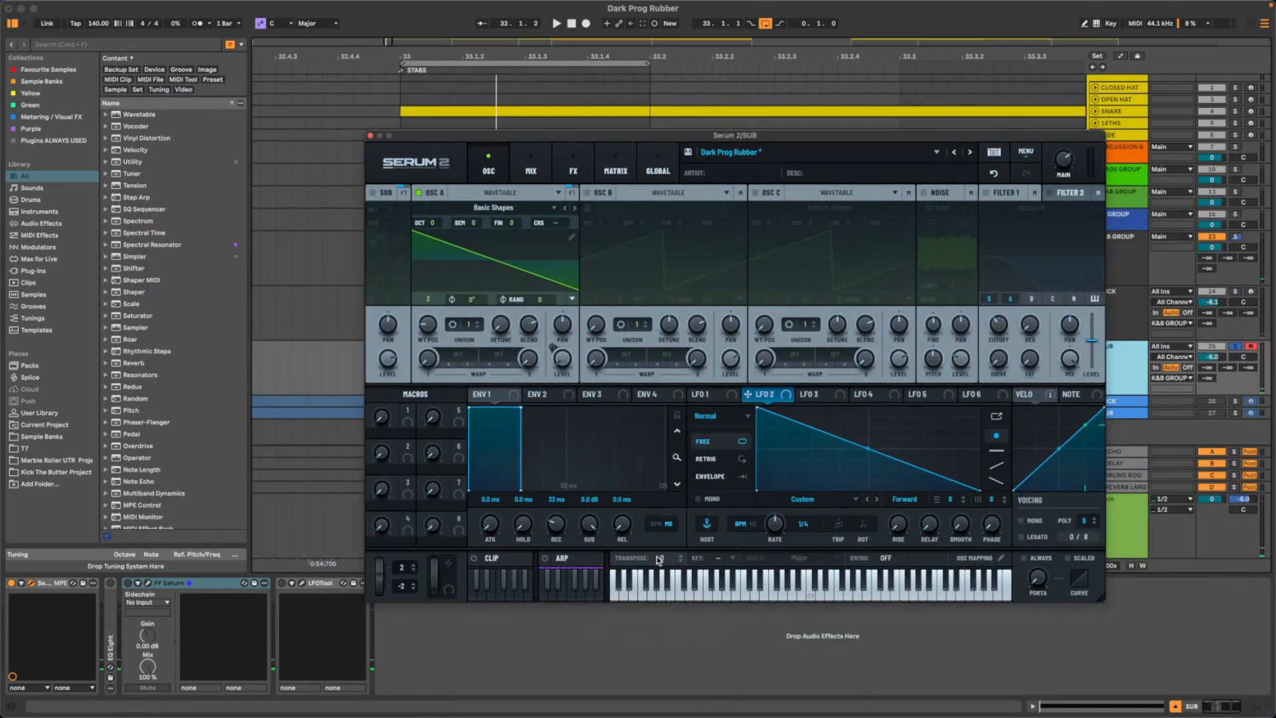
mouse_move(681, 591)
left_mouse_down()
mouse_move(857, 598)
mouse_move(699, 593)
left_mouse_up()
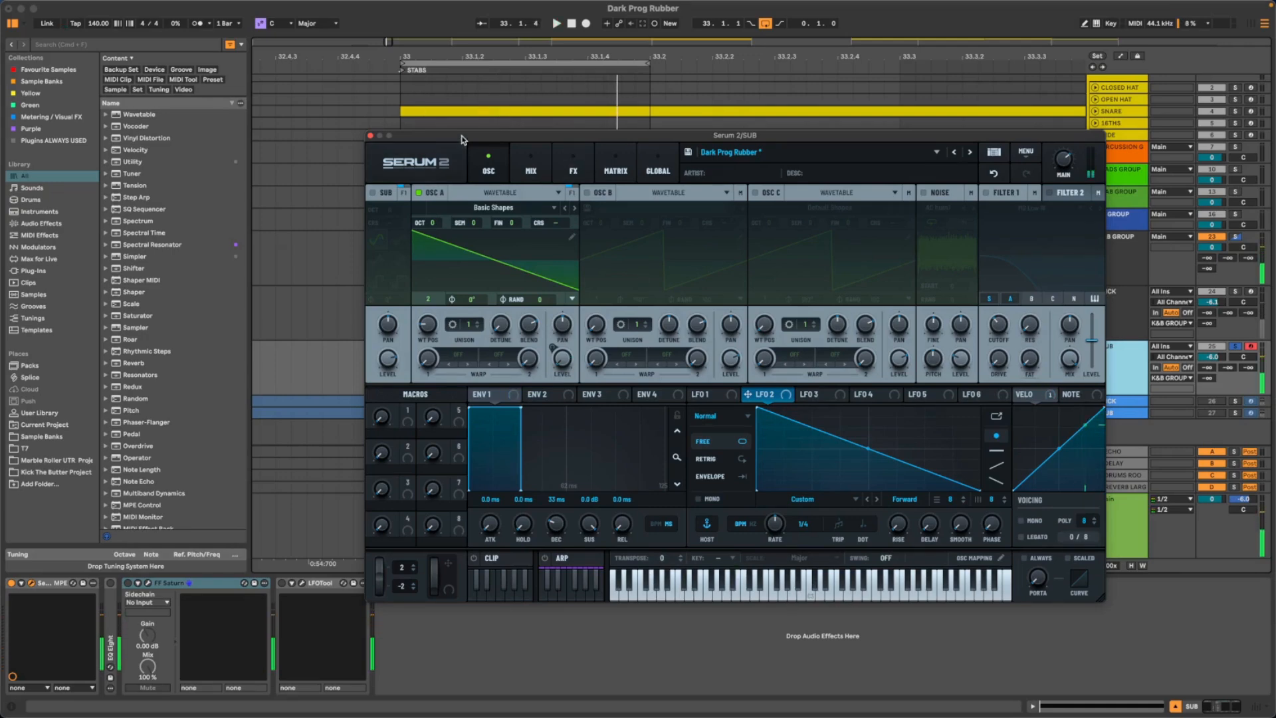
left_click_drag(463, 140, 172, 376)
left_click_drag(687, 374, 674, 510)
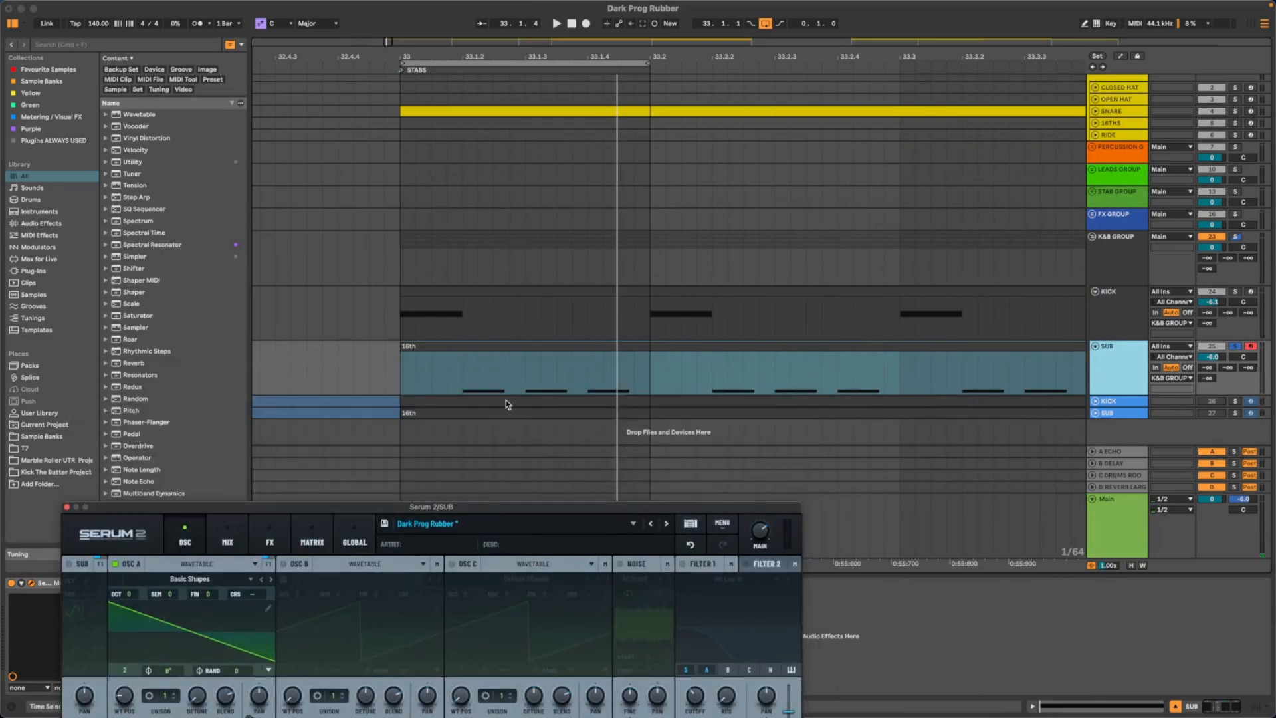
double_click(477, 353)
left_click_drag(463, 510, 1005, 113)
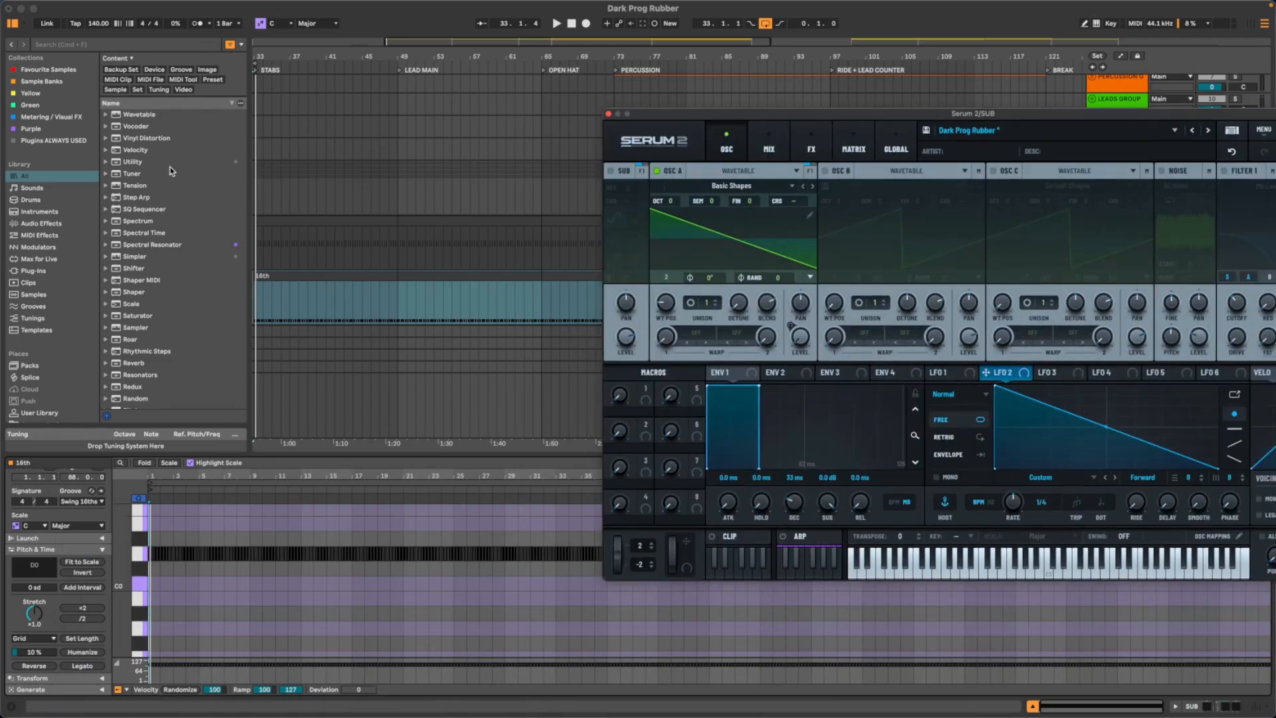
left_click_drag(164, 475, 169, 478)
left_click(140, 554)
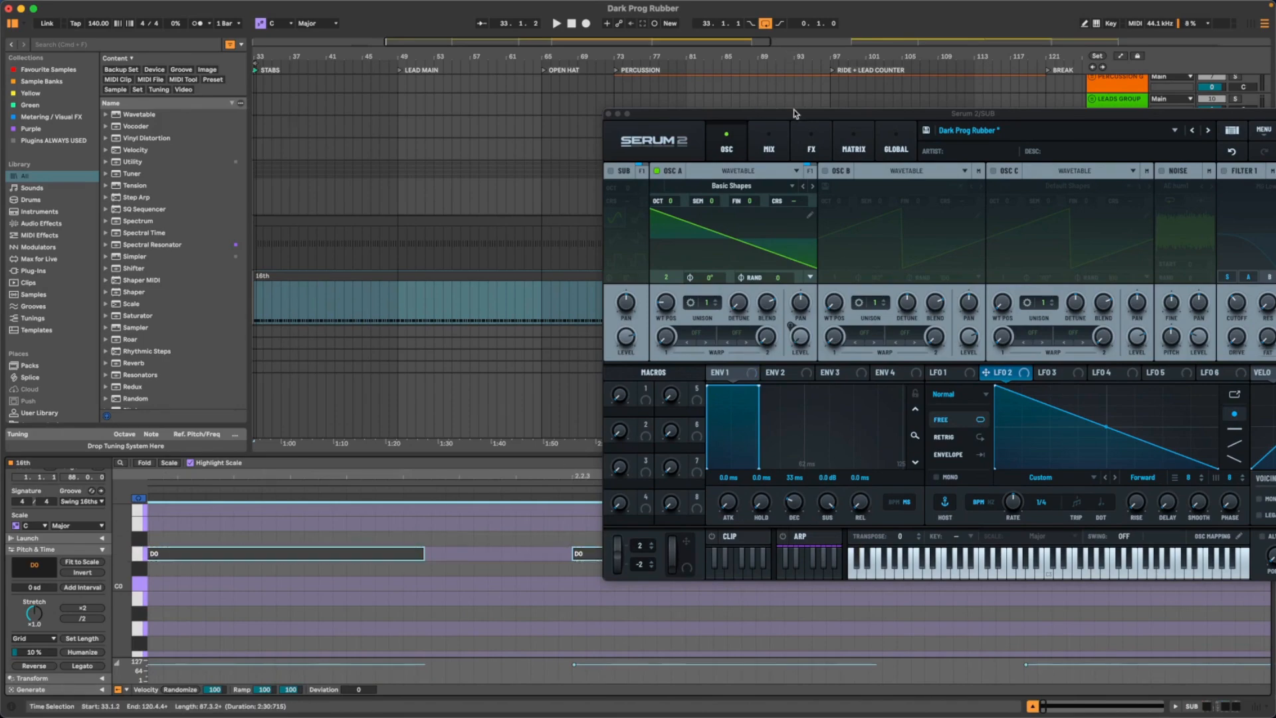
- Audition the D0 key in the piano roll and replay the sub line
left_click_drag(795, 112, 734, 201)
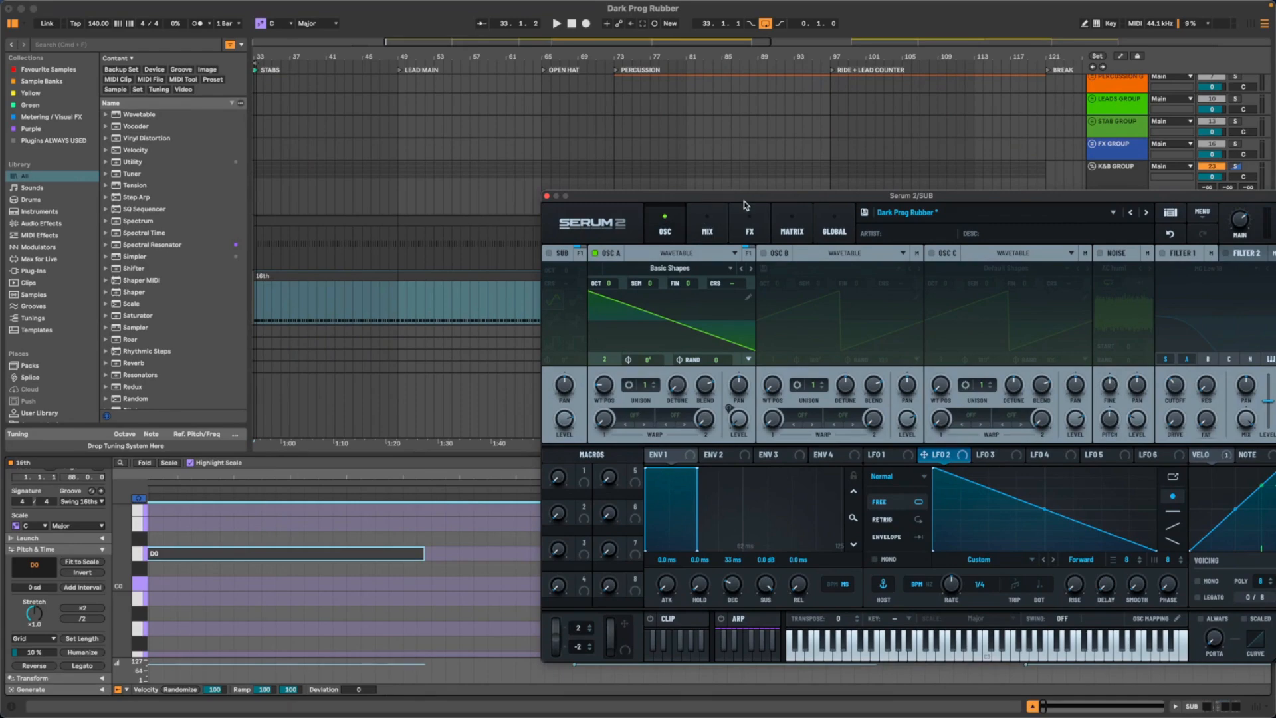
left_click(138, 556)
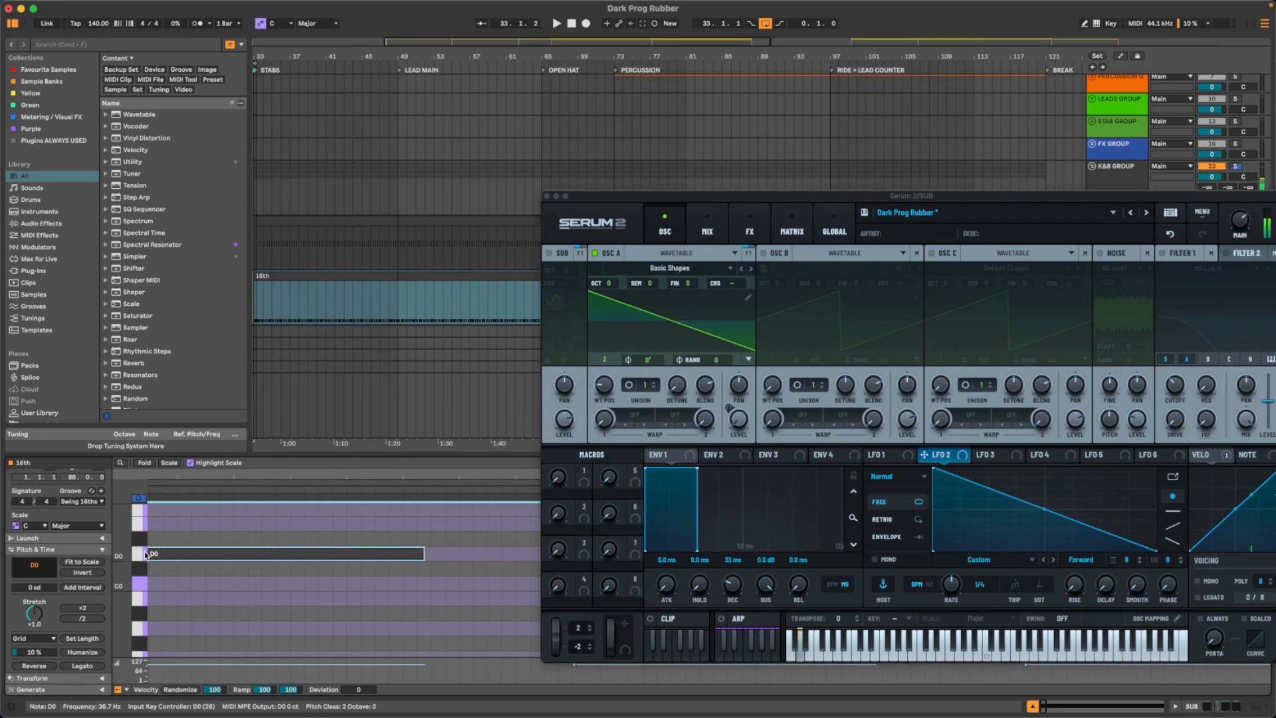
left_click_drag(635, 198, 525, 169)
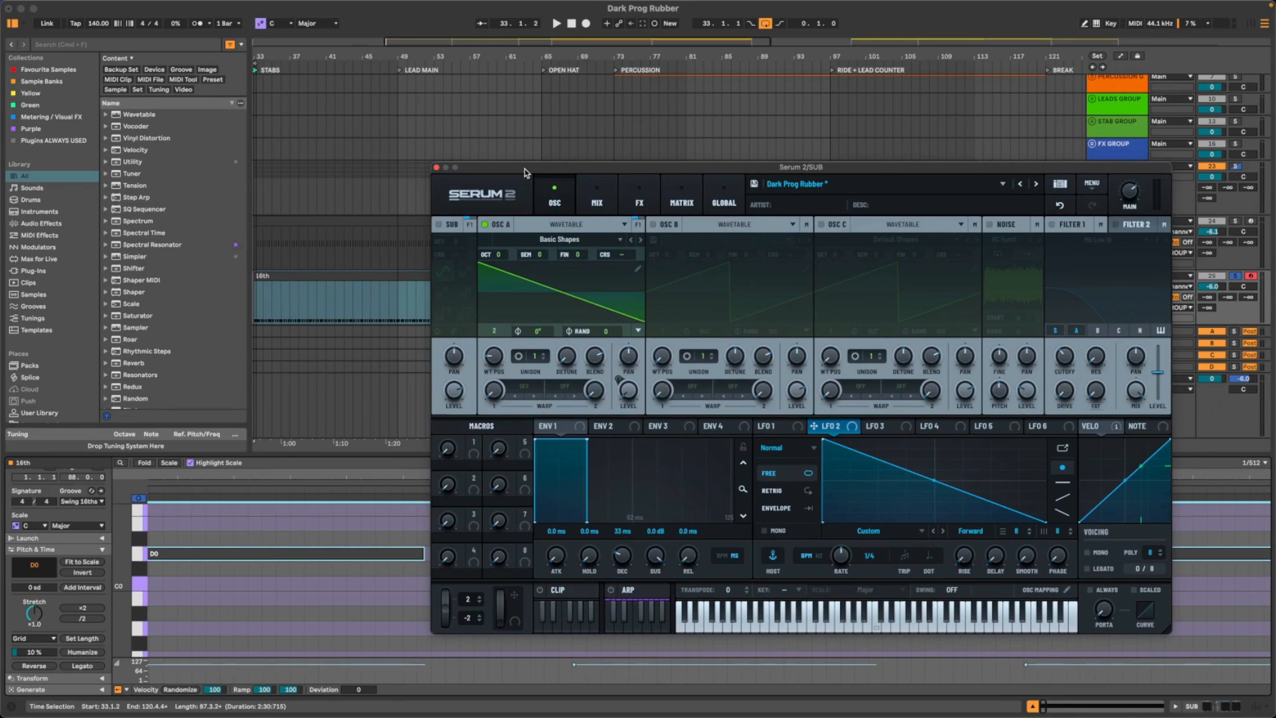
left_click_drag(524, 171, 454, 138)
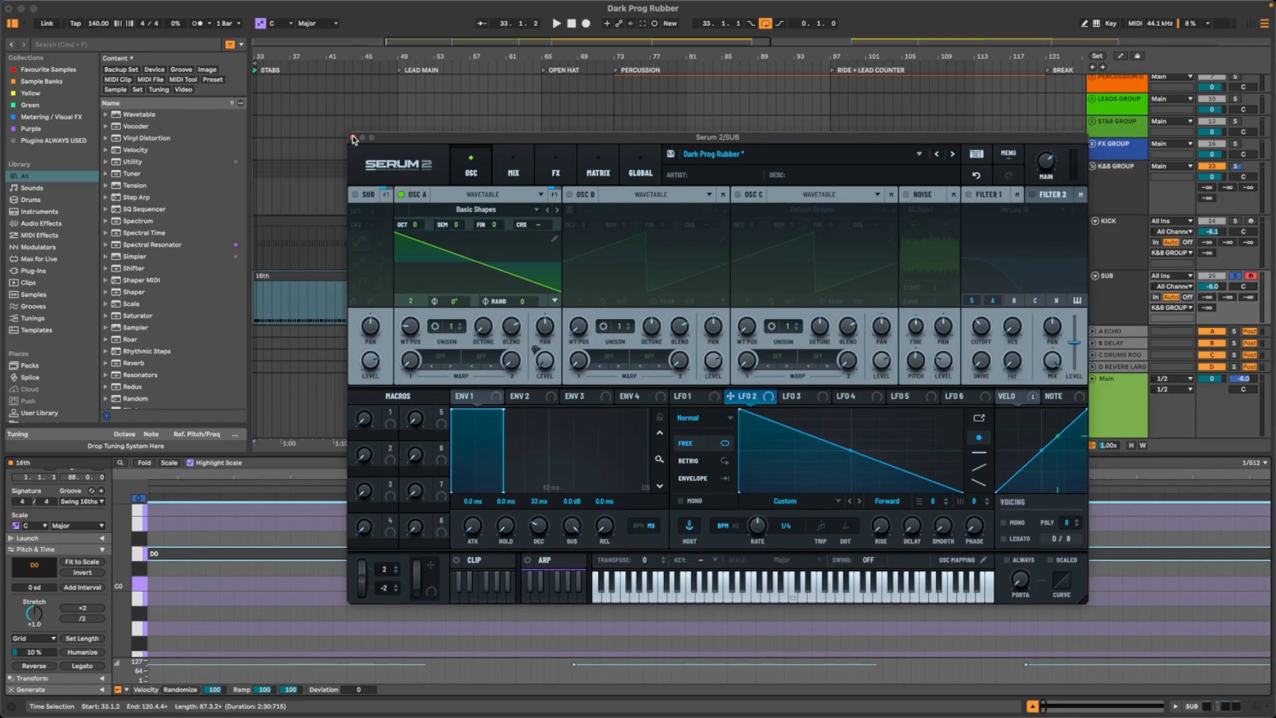
key("space")
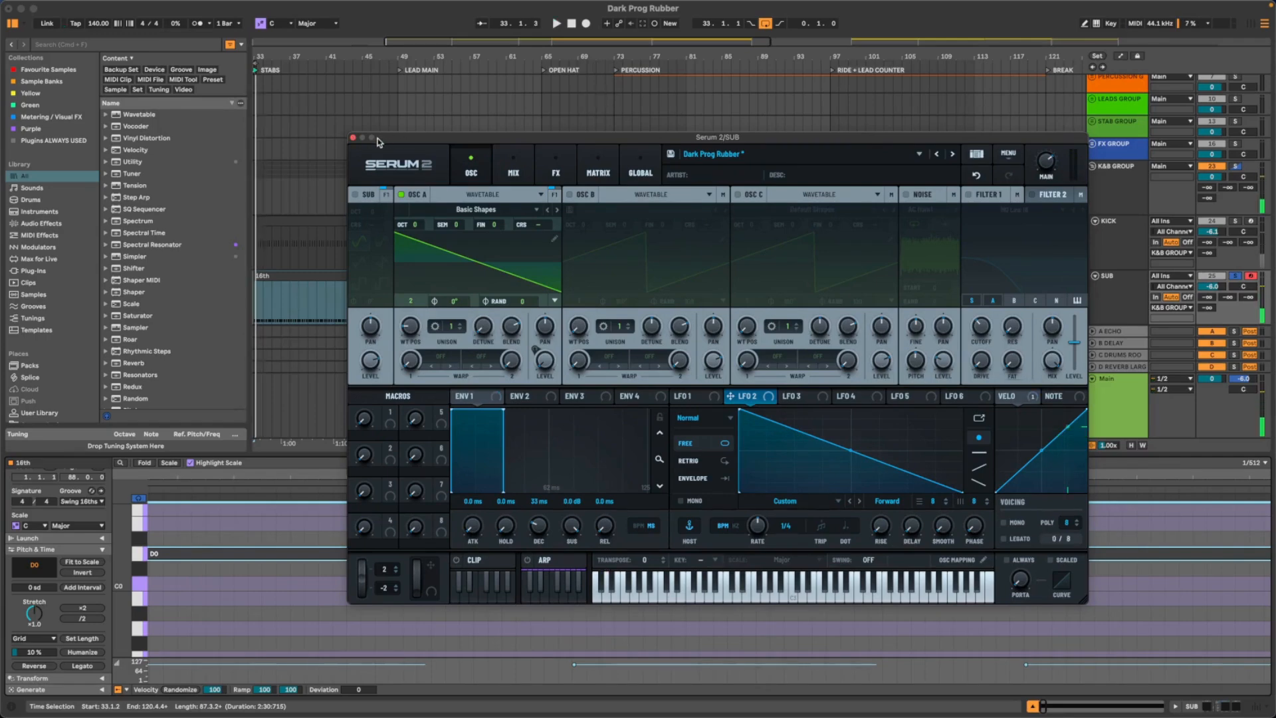
left_click_drag(377, 141, 296, 118)
- Try a higher start phase on oscillator A during playback, and reset it to 0°
left_click(404, 376)
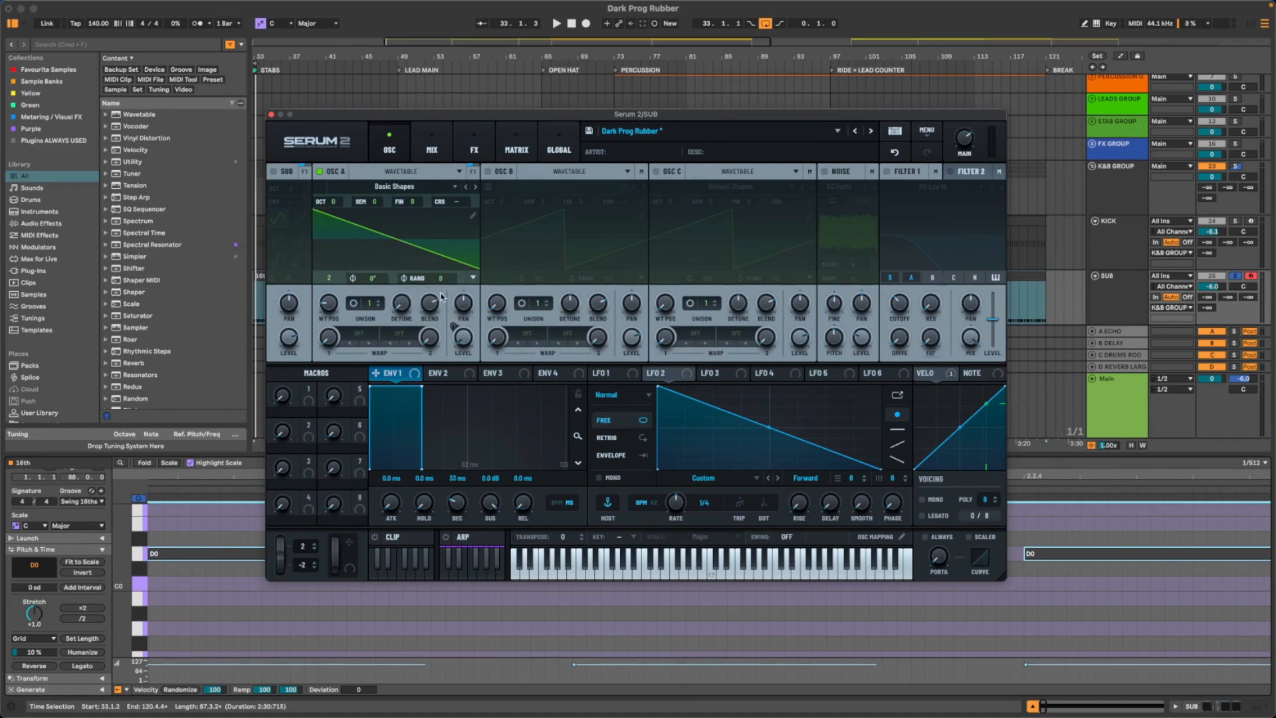
left_click_drag(427, 117, 455, 86)
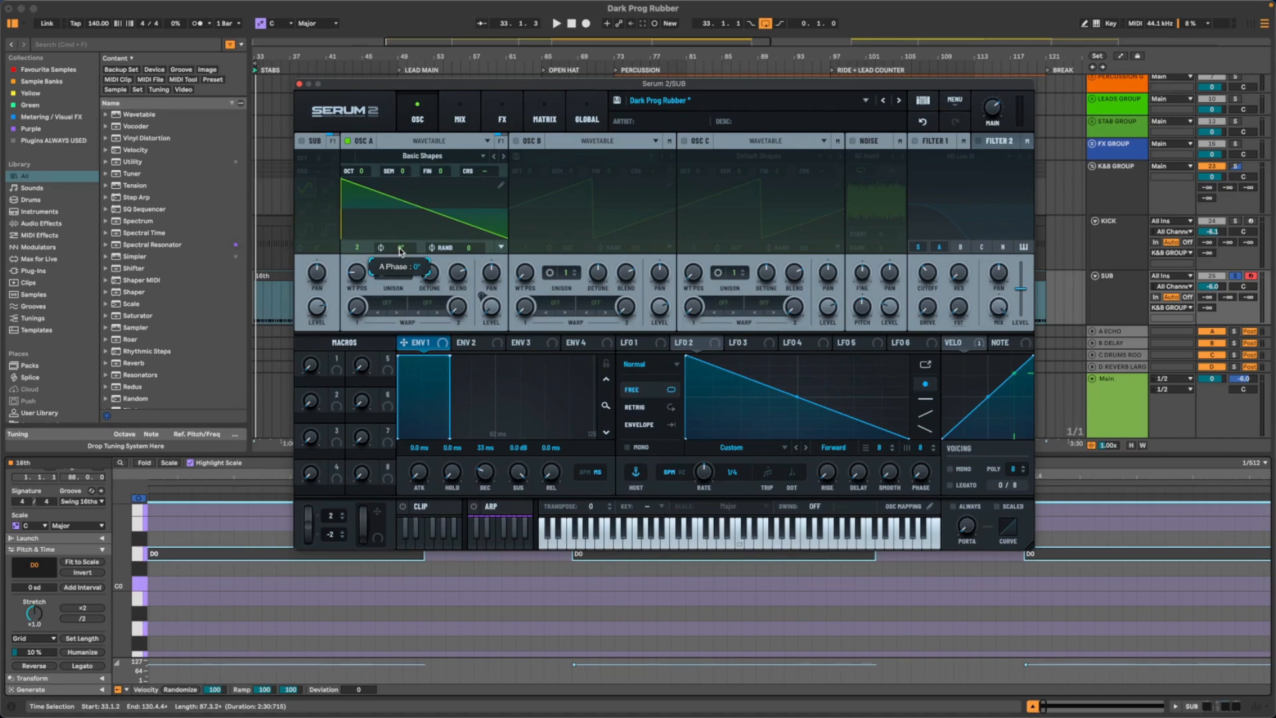
key("space")
left_click_drag(401, 251, 401, 290)
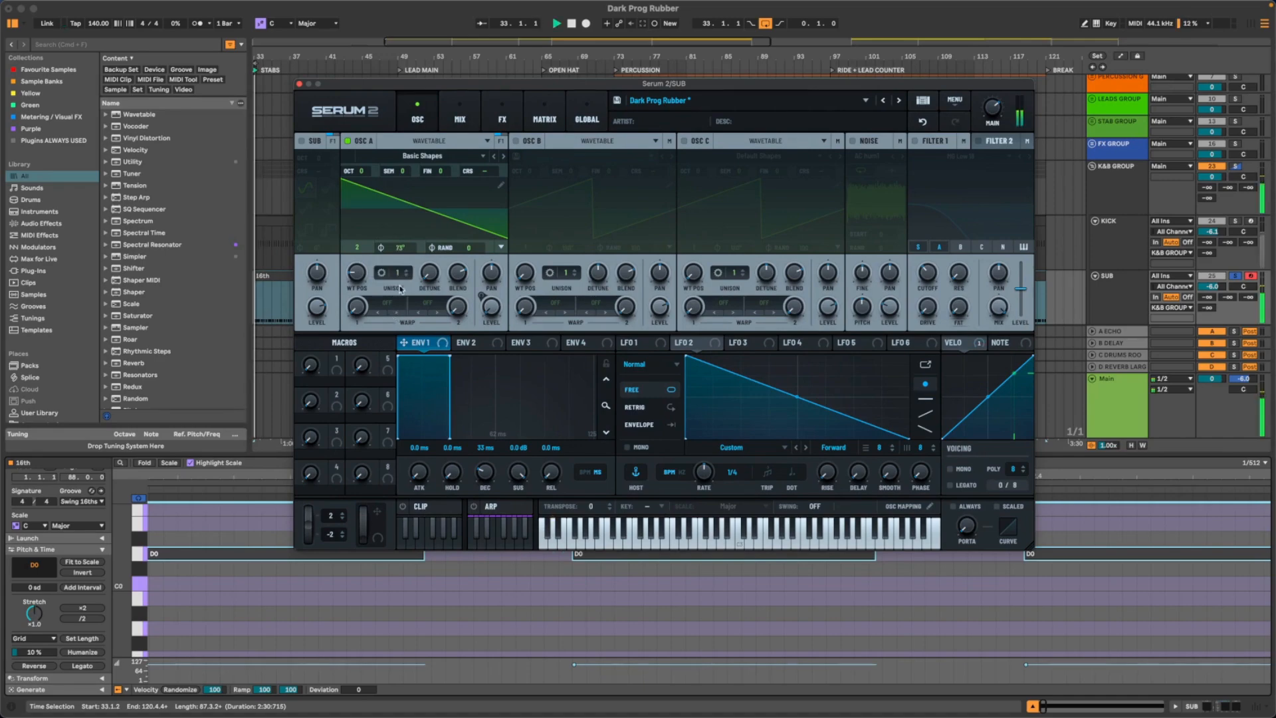
double_click(401, 248)
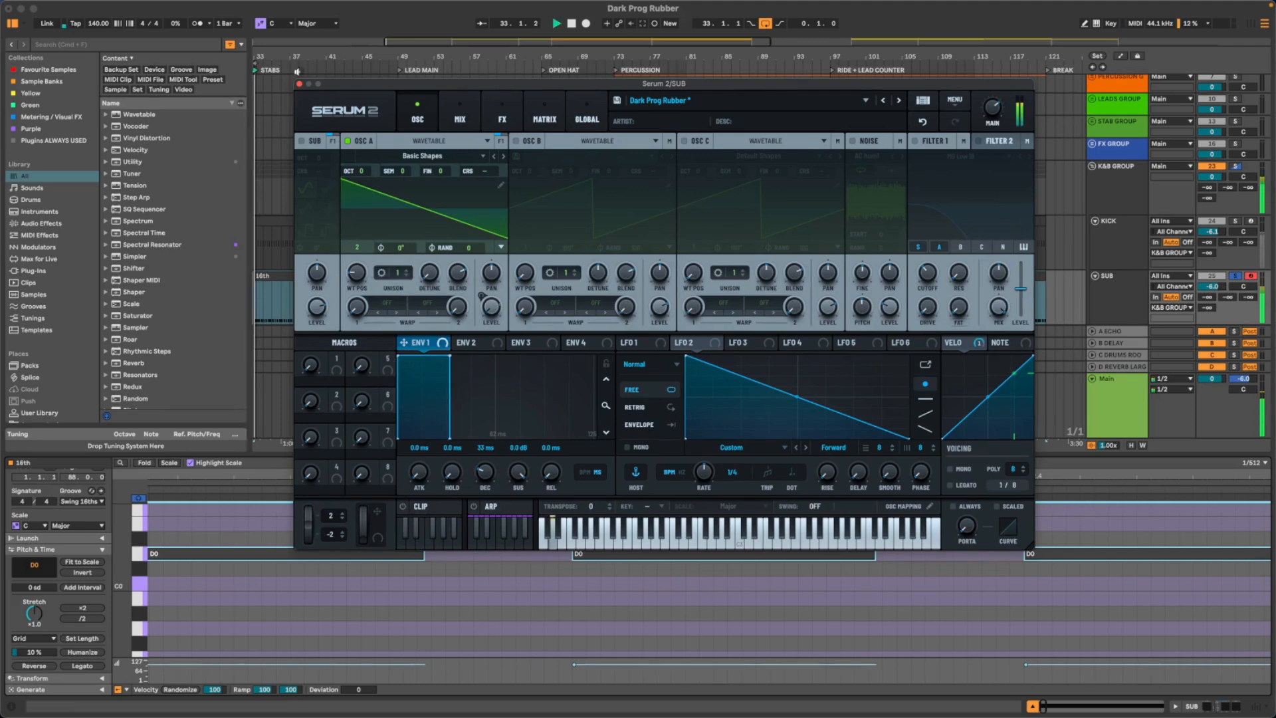
- Close the synth window and replay the sub loop zoomed in at bar 33 of the arrangement
left_click(299, 84)
left_click_drag(260, 57, 26, 186)
key("space")
key("space")
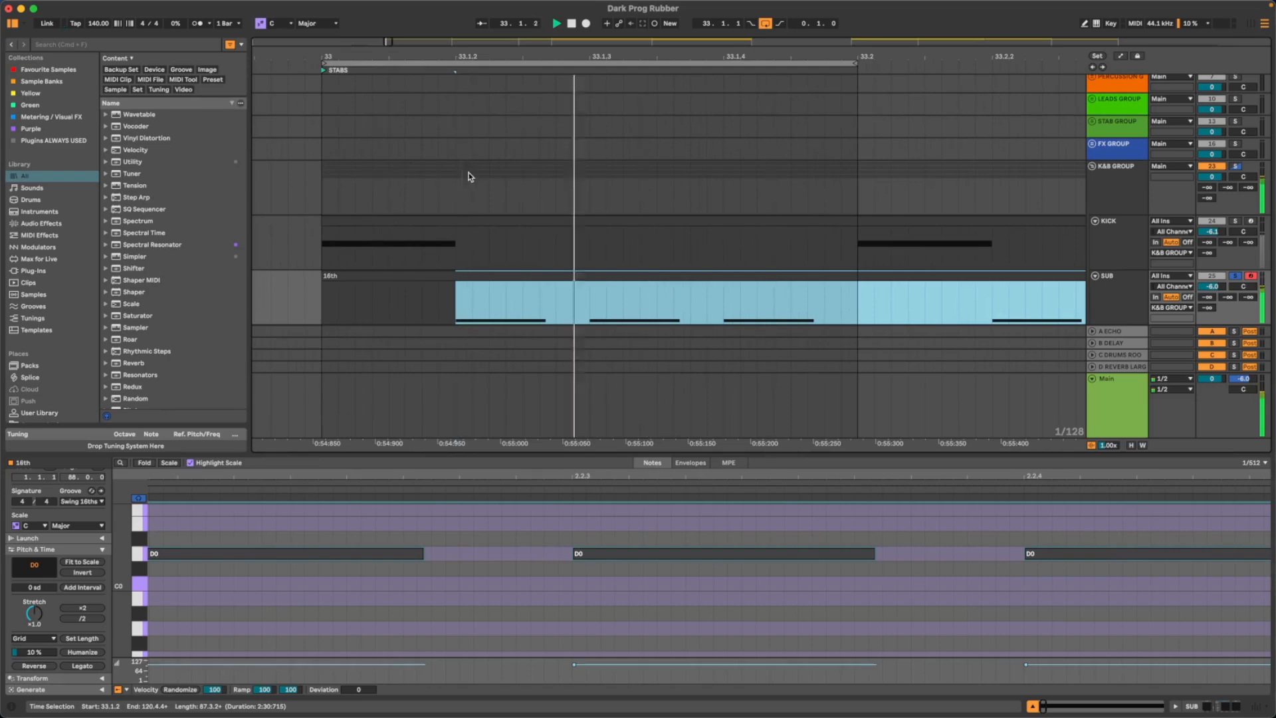
scroll(518, 299, "down", 2)
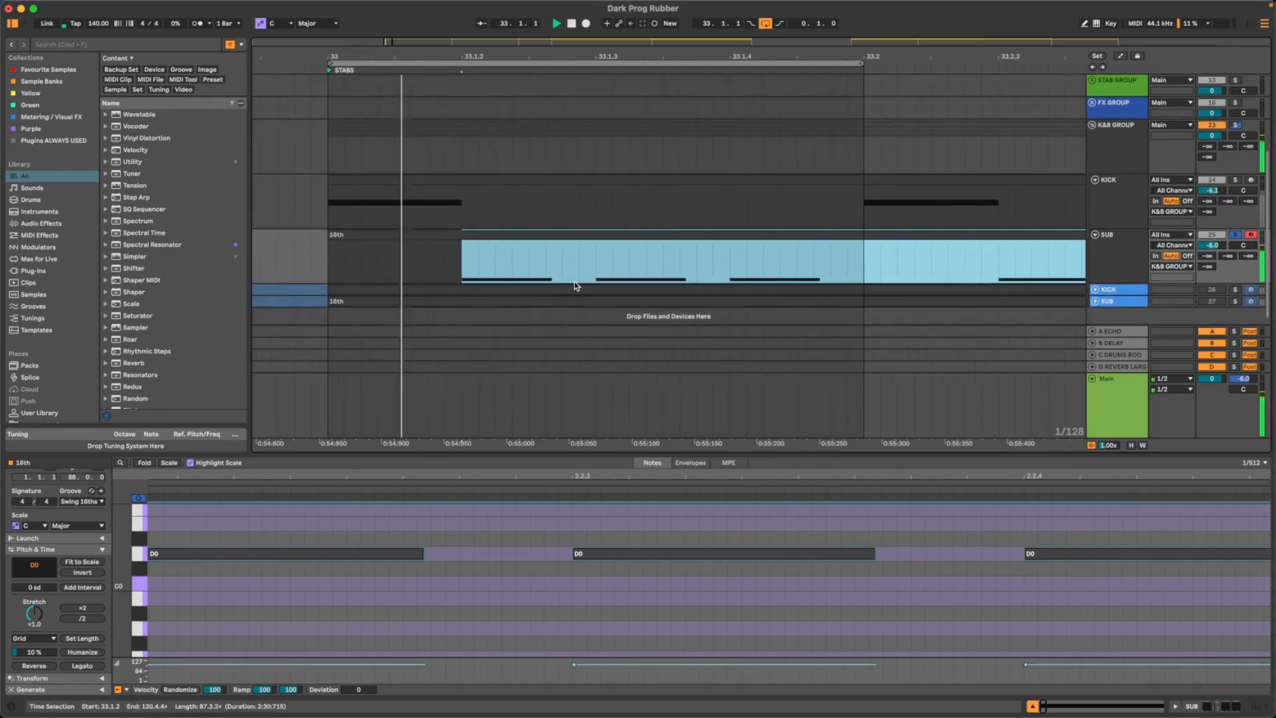
- Reopen Serum 2 on the SUB track, enable Filter 1 with the MG Low 18 type, and listen to the result
left_click(1114, 268)
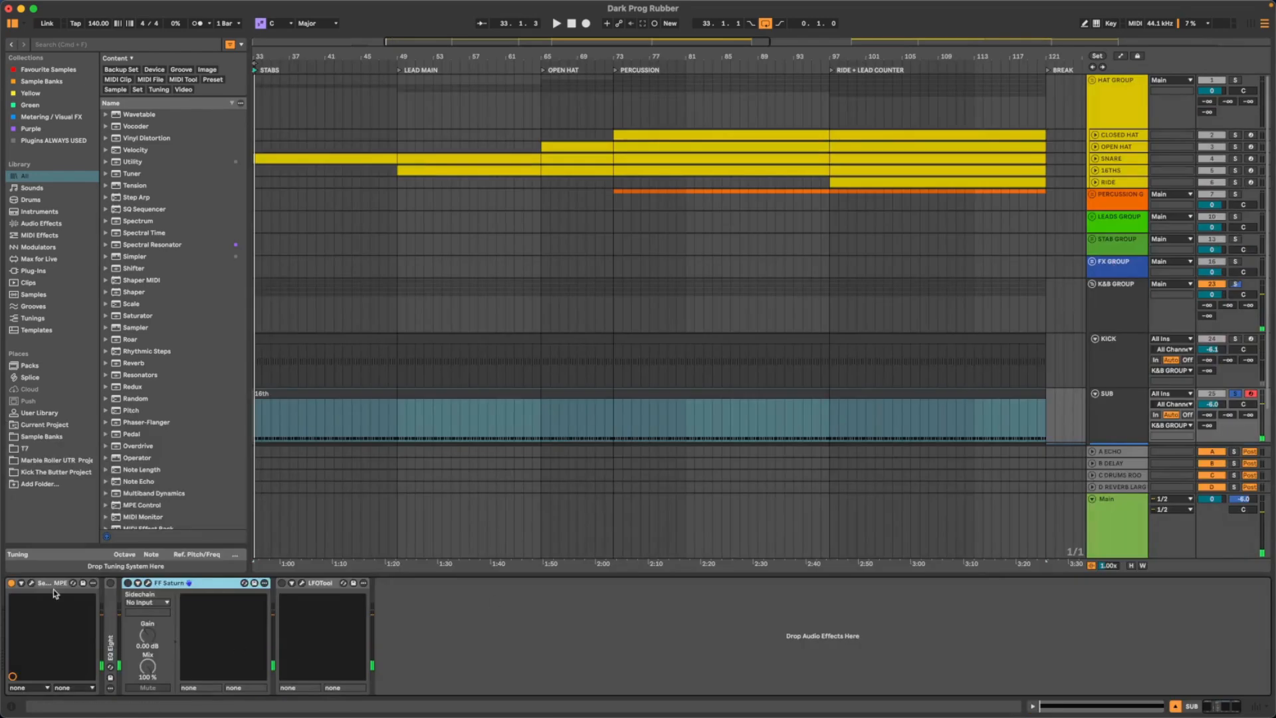
left_click(31, 583)
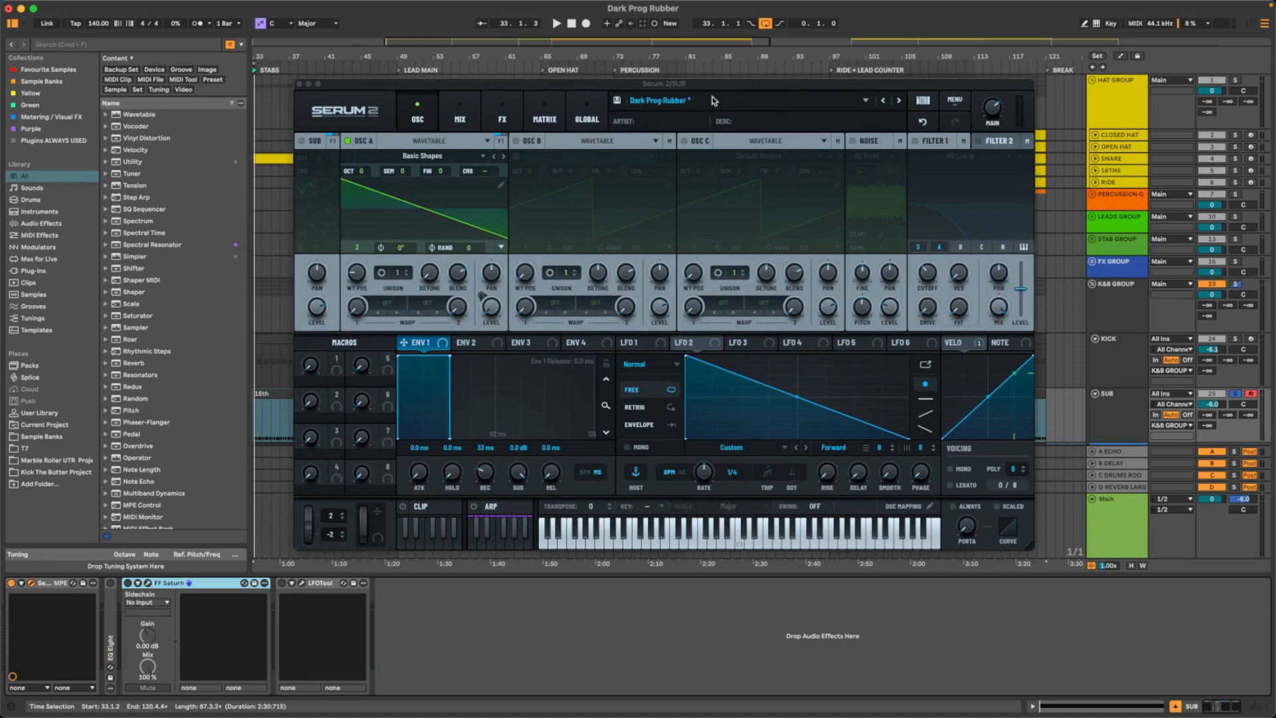
left_click(898, 143)
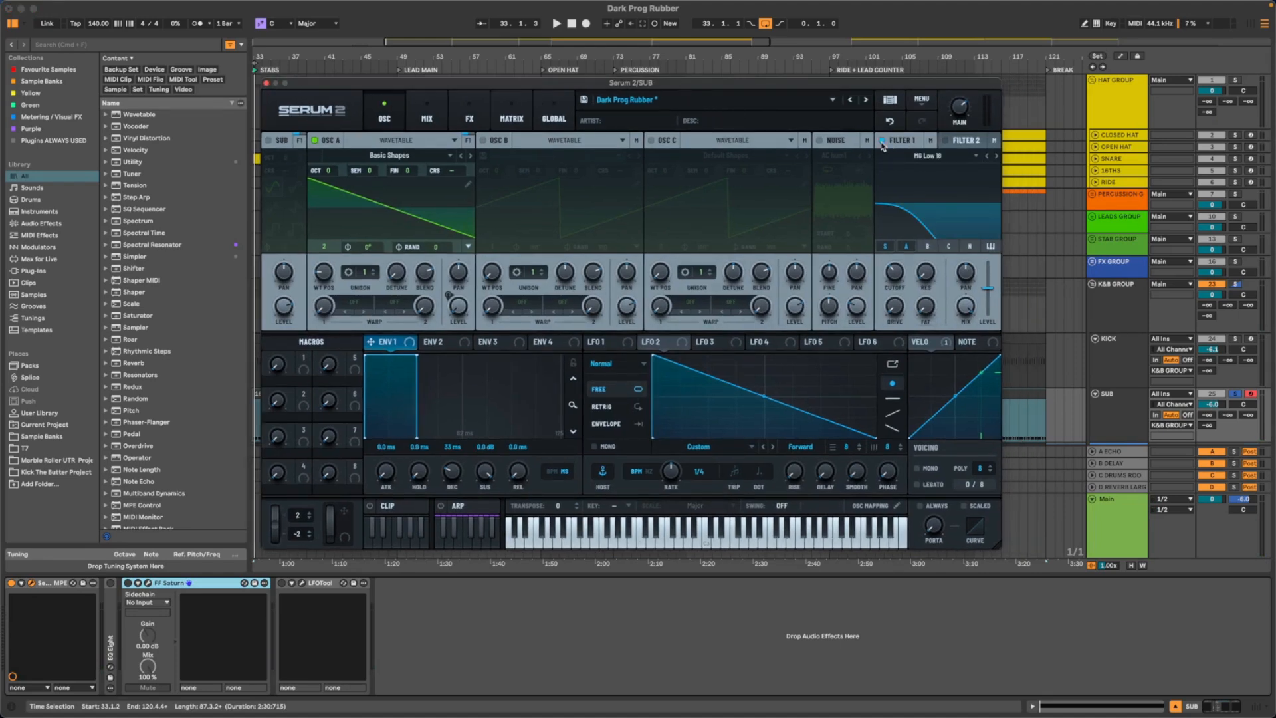
key("space")
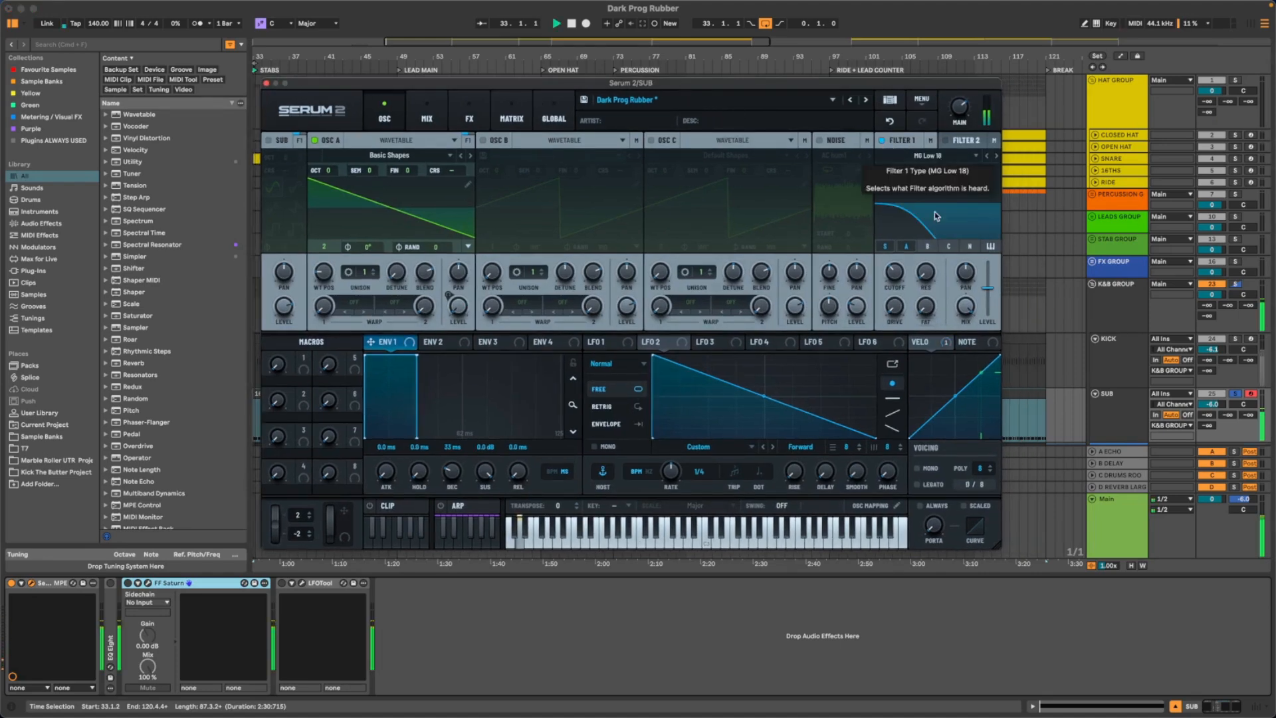
left_click_drag(752, 83, 871, 97)
key("space")
- Try transposing all D0 notes in the SUB clip up to D1, and play them back
double_click(308, 395)
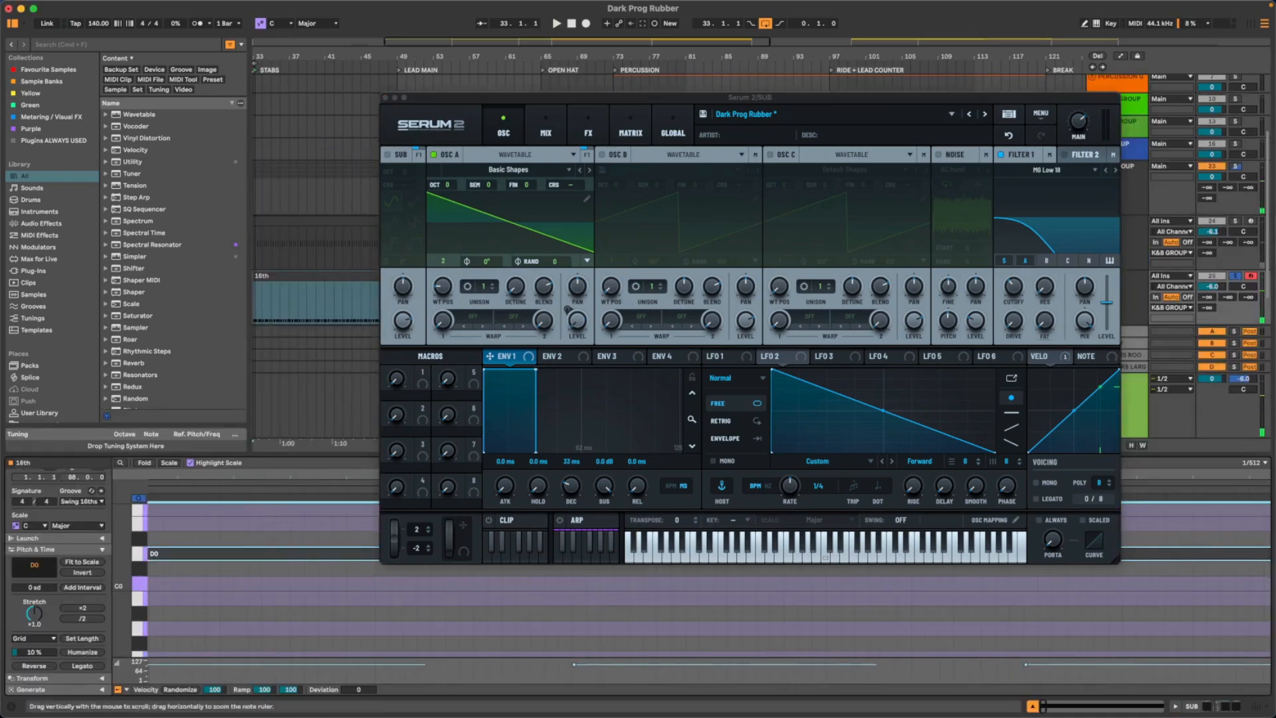
left_click(139, 585)
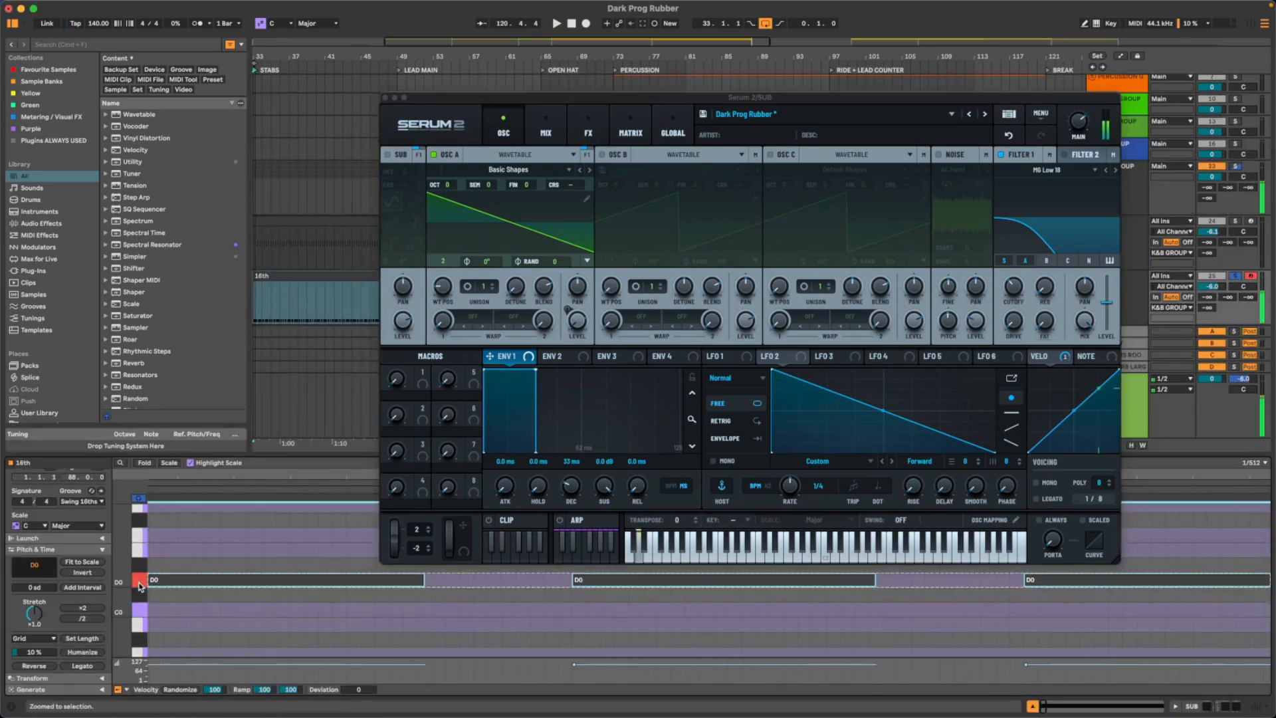
key("Up")
key("Up")
key("Up")
key("Up")
key("Up")
key("Up")
key("Up")
key("Up")
key("Up")
key("Up")
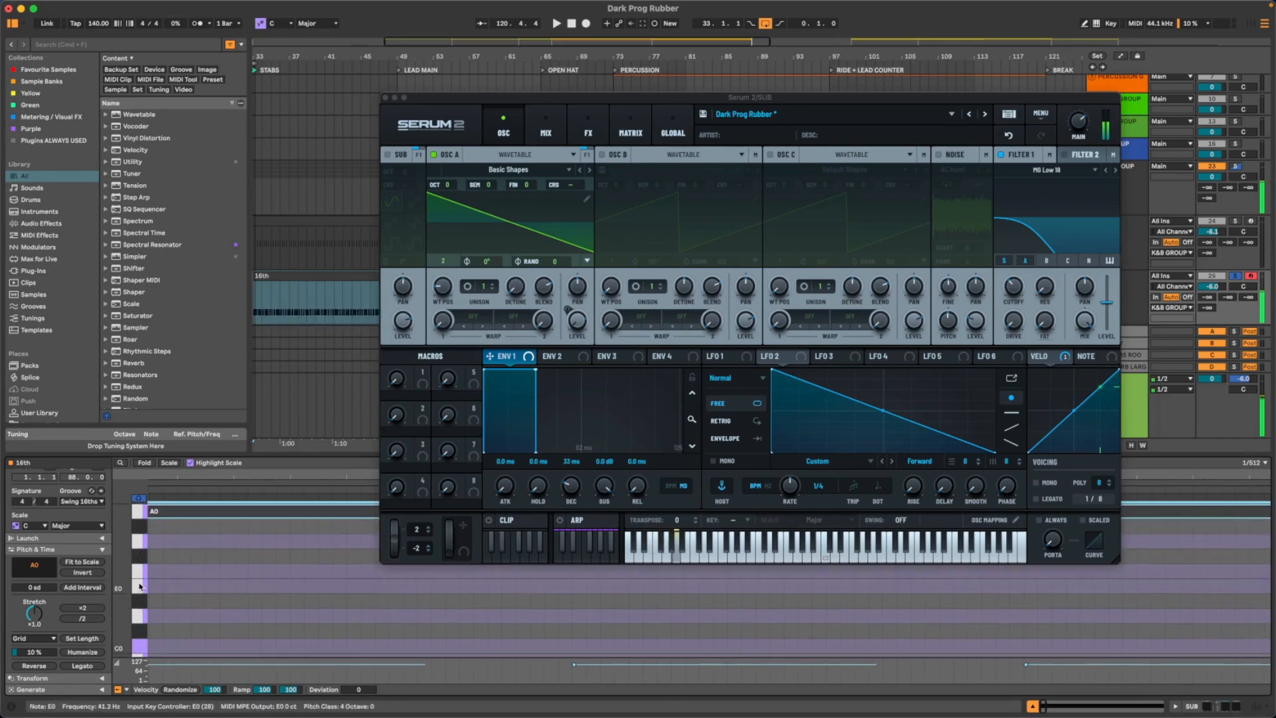
key("Up")
key("Up")
key("space")
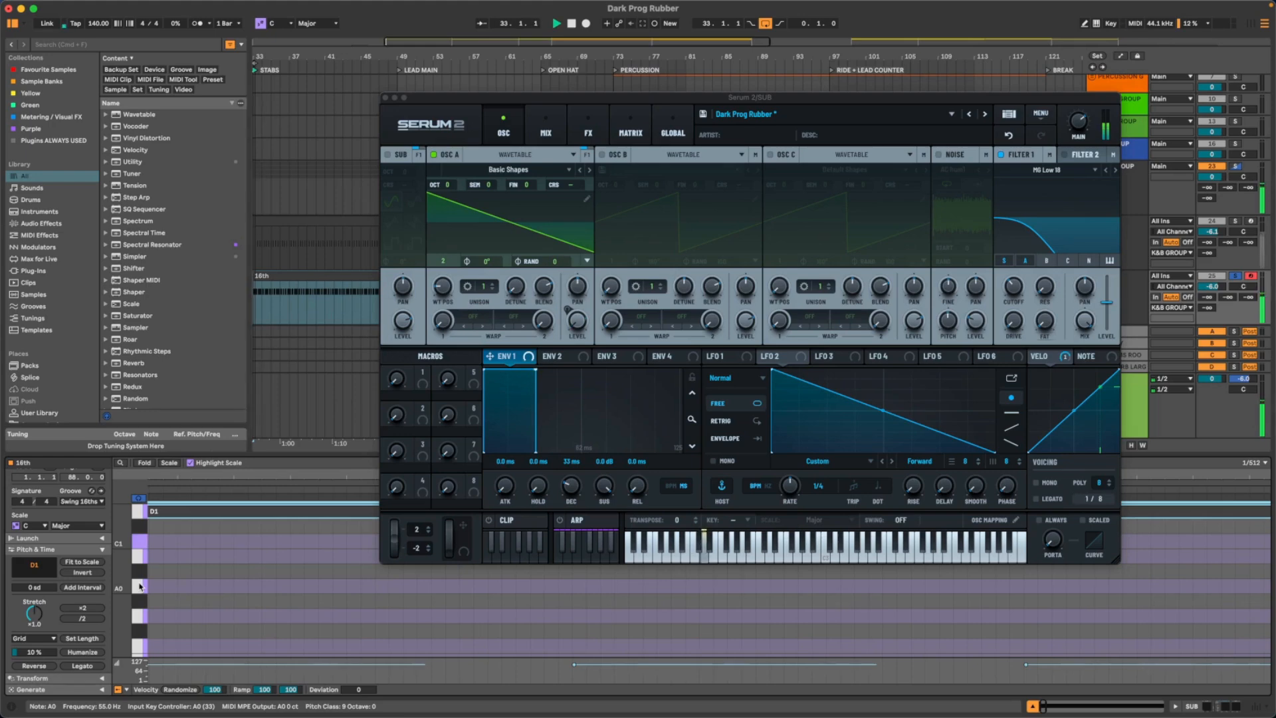
- Transpose the SUB clip's notes back down to D0
key("Down")
key("Down")
key("Down")
key("Down")
key("Down")
key("Down")
key("Down")
key("Down")
key("Down")
key("Down")
key("Down")
key("Down")
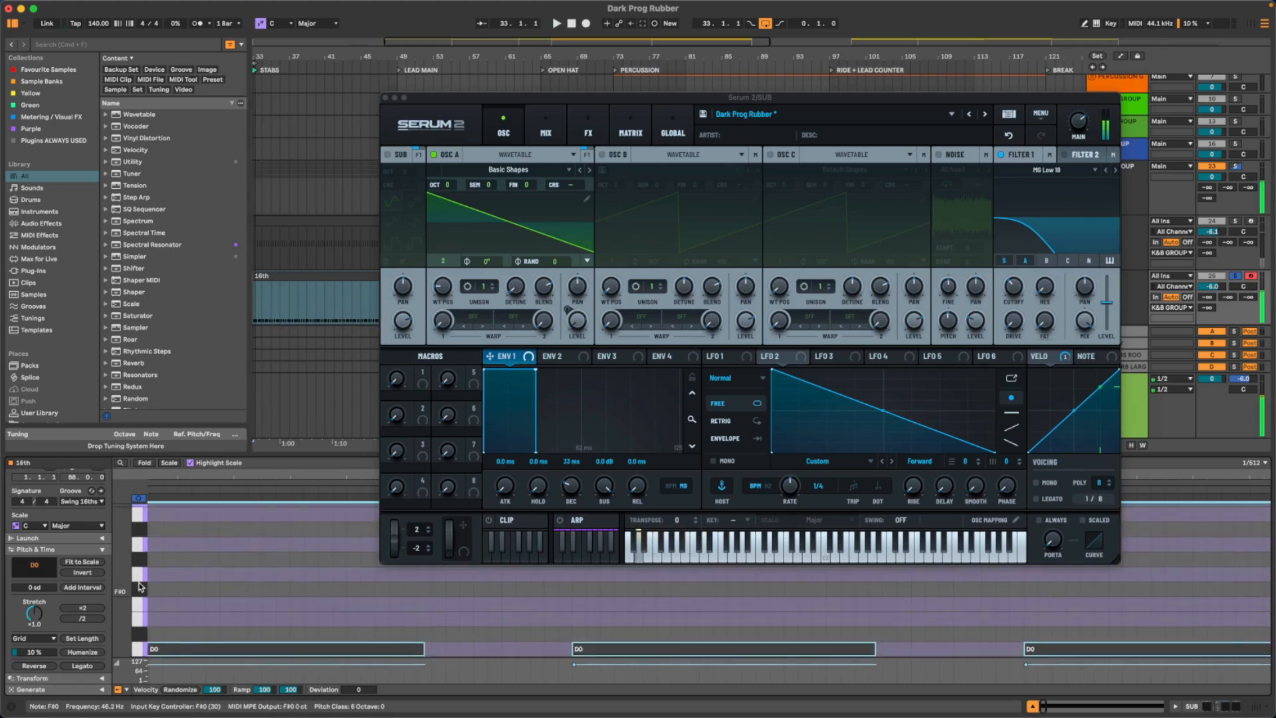
scroll(139, 586, "down", 3)
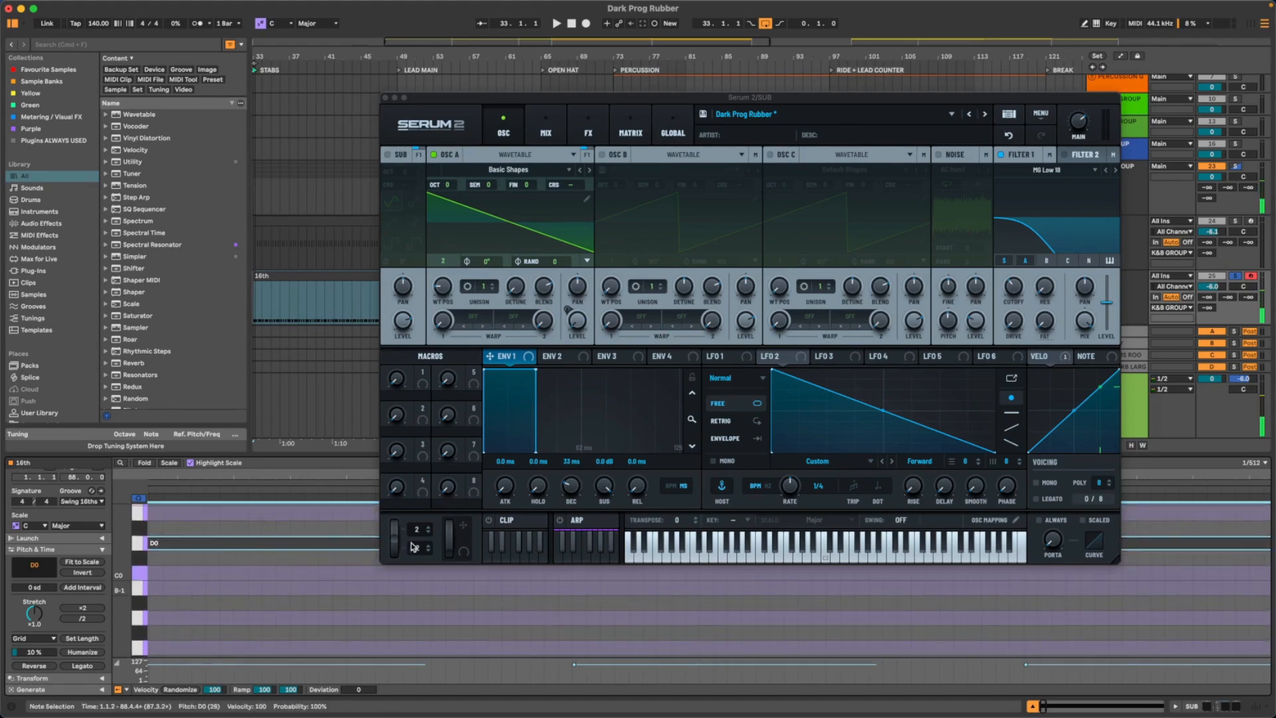
- Set Envelope 1's decay to about 132 ms in the sub synth
left_click(637, 490)
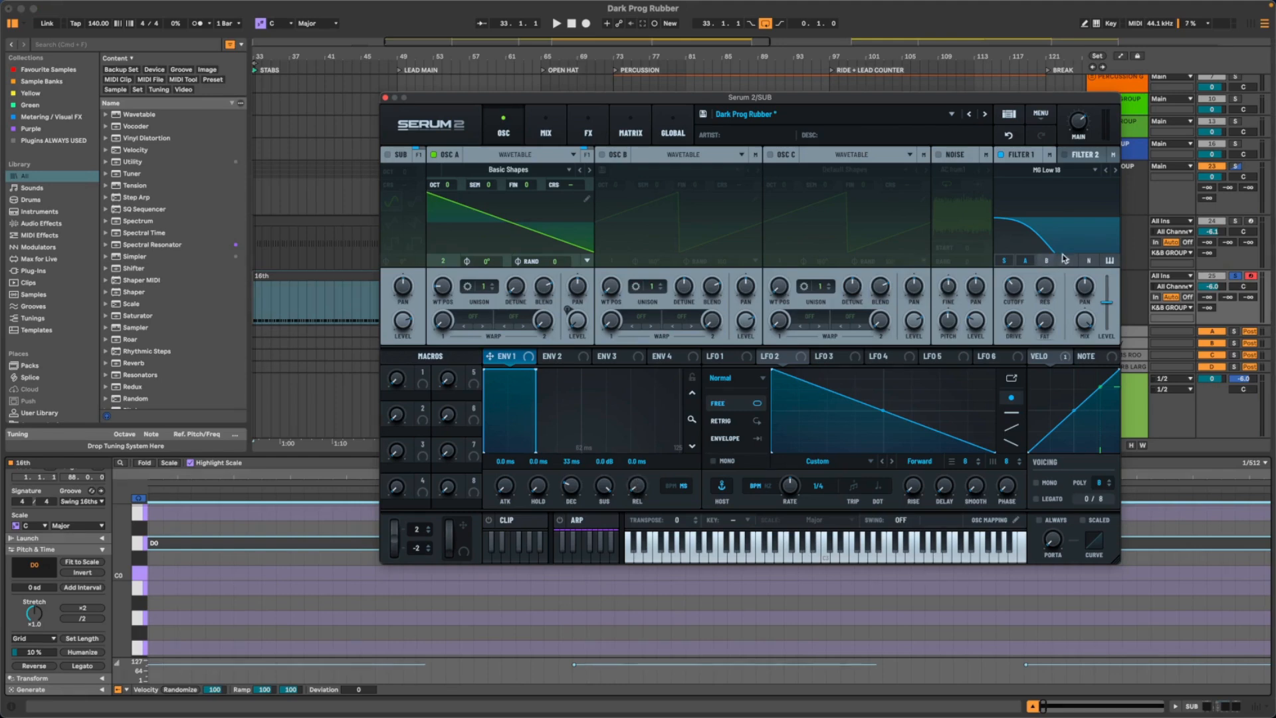
mouse_move(1014, 290)
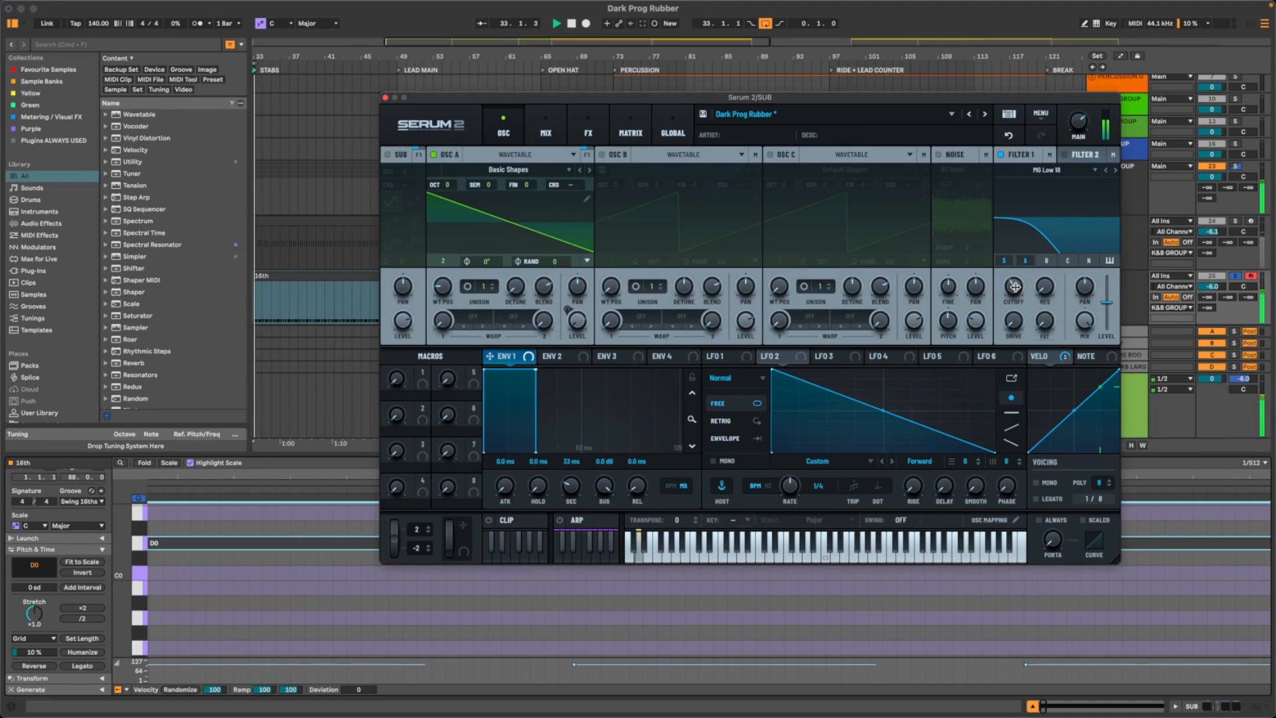
left_click(558, 357)
left_click(505, 357)
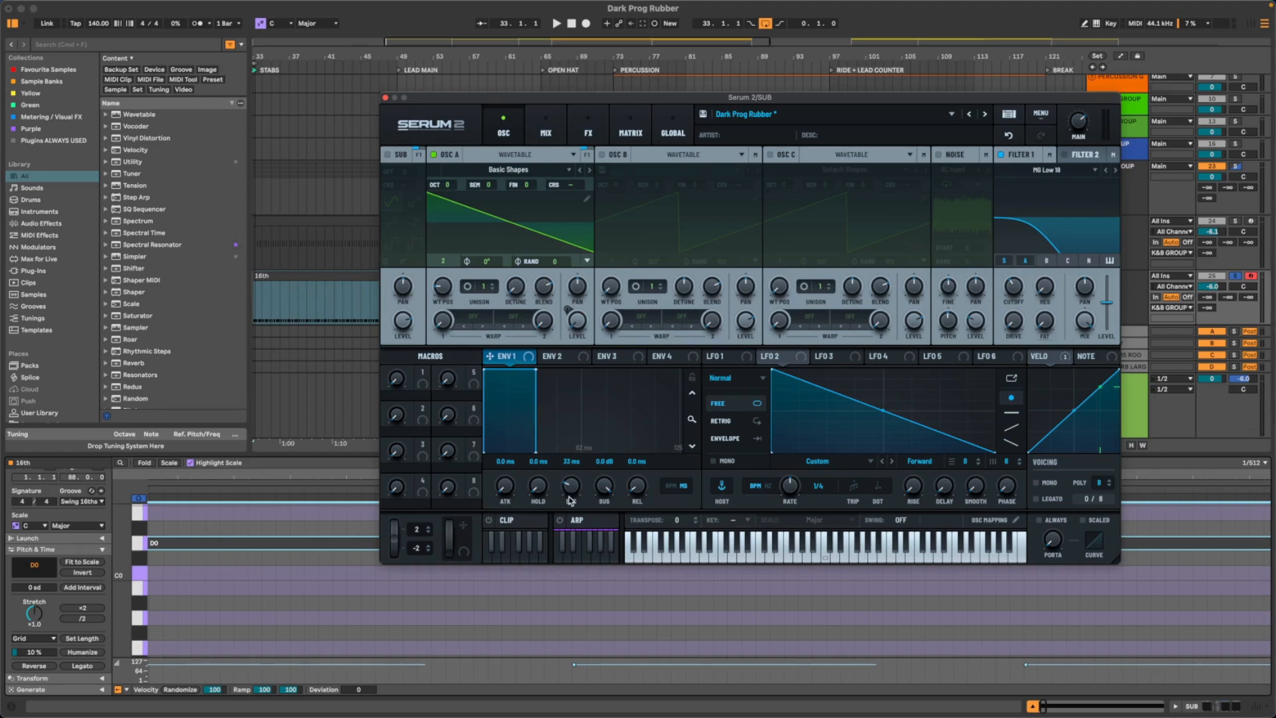
left_click_drag(571, 491, 575, 484)
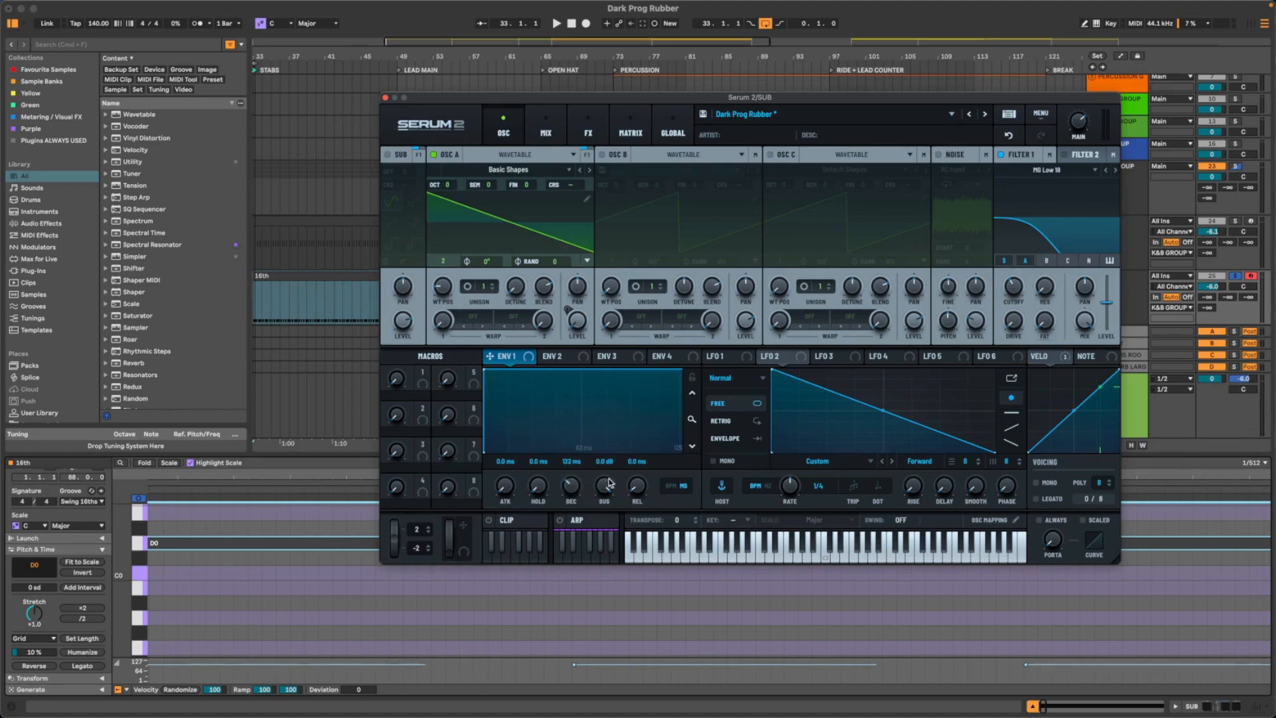
- Lock Envelope 1's zoom, lower its sustain to minimum and set its decay to about 48 ms, checking the sound in playback
left_click(692, 379)
left_click_drag(605, 487, 599, 527)
key("space")
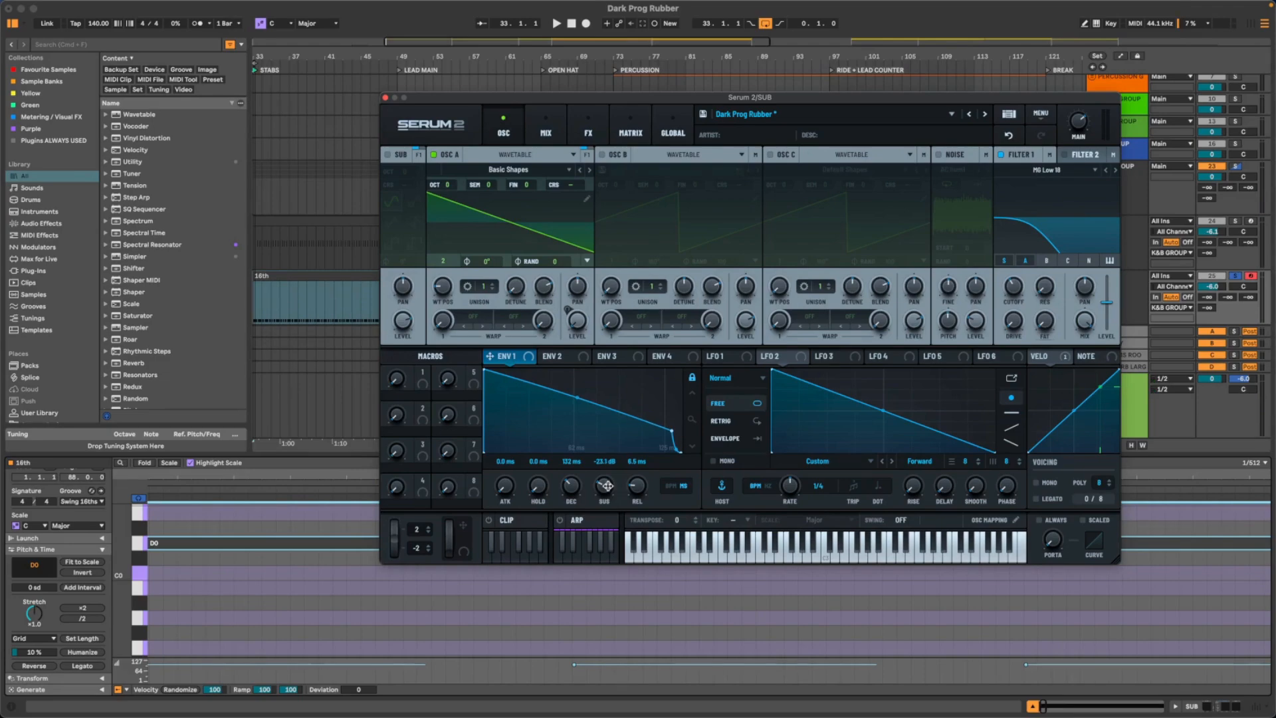
key("space")
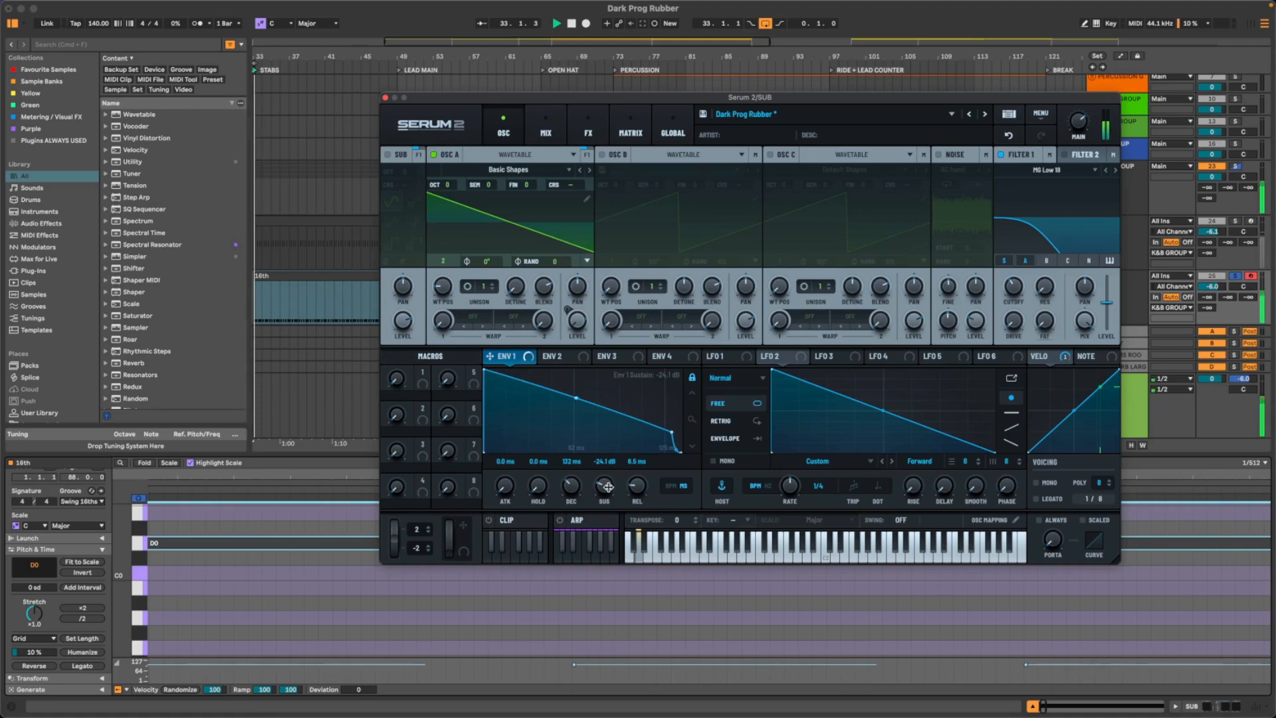
left_click_drag(604, 486, 572, 493)
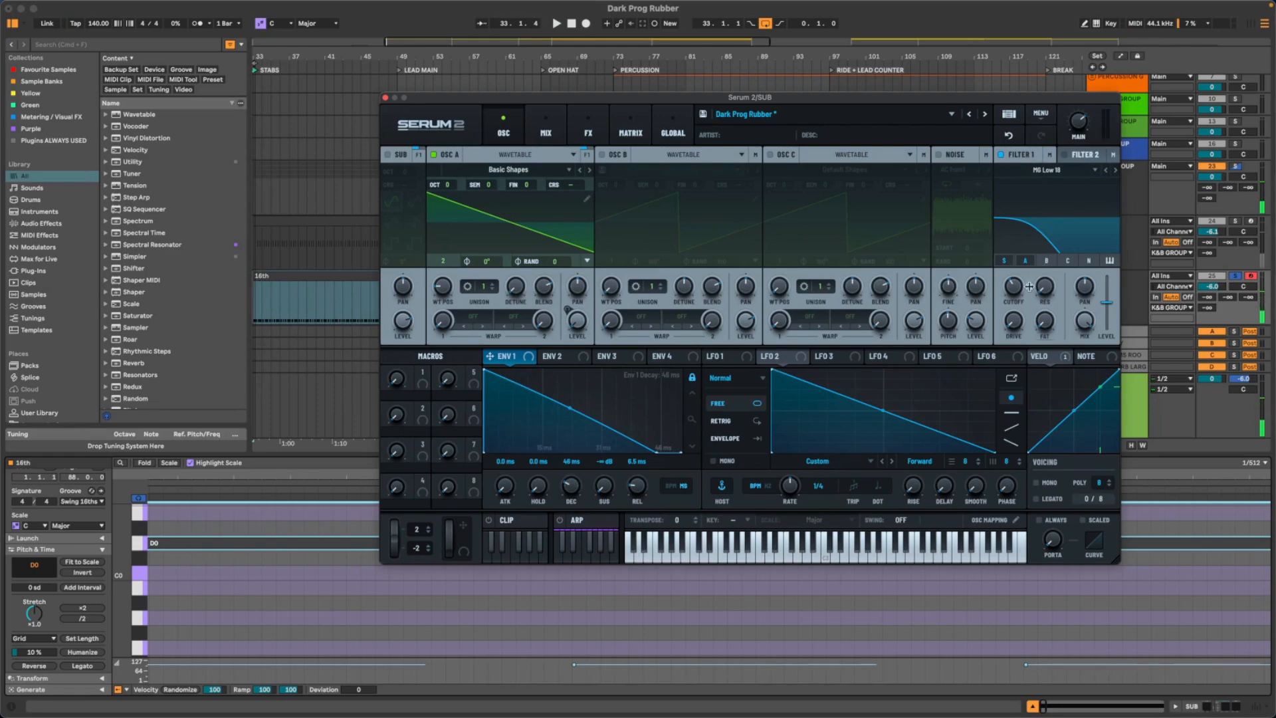
- Open up Filter 1's cutoff and set Envelope 1's decay to about 188 ms during playback
left_click_drag(1015, 297, 1015, 262)
key("space")
left_click_drag(575, 487, 576, 479)
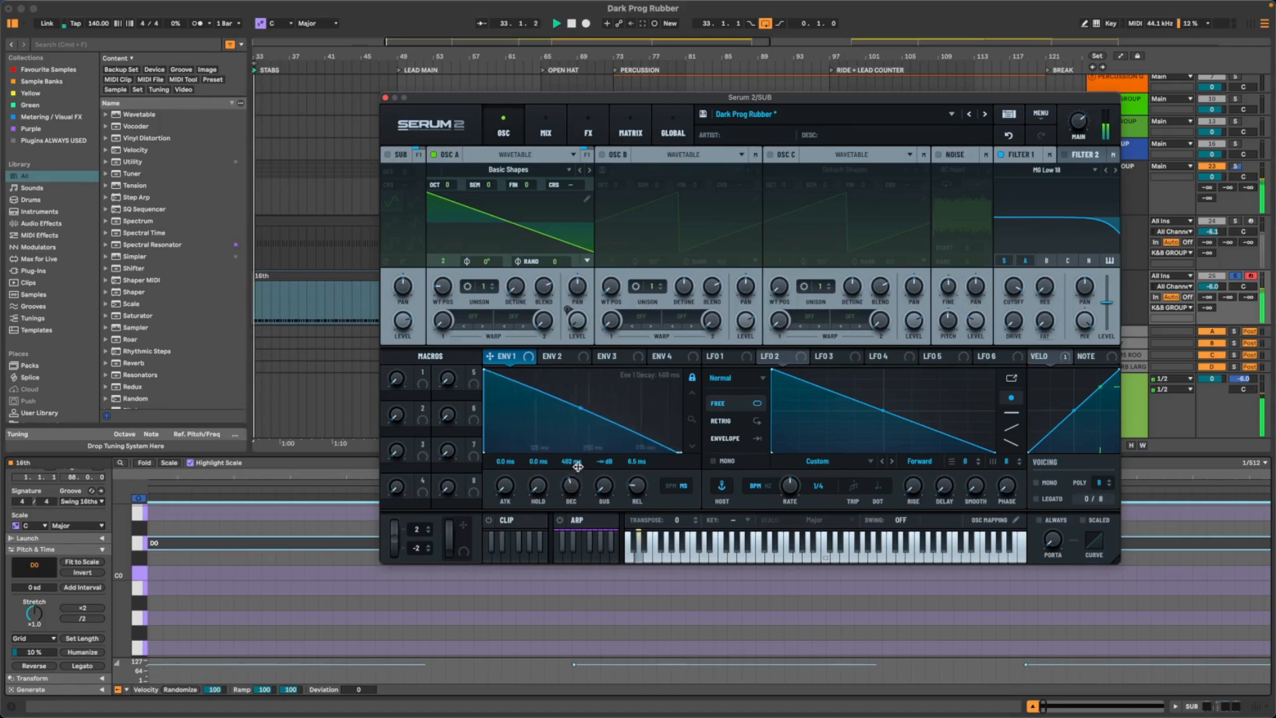
left_click_drag(576, 467, 572, 476)
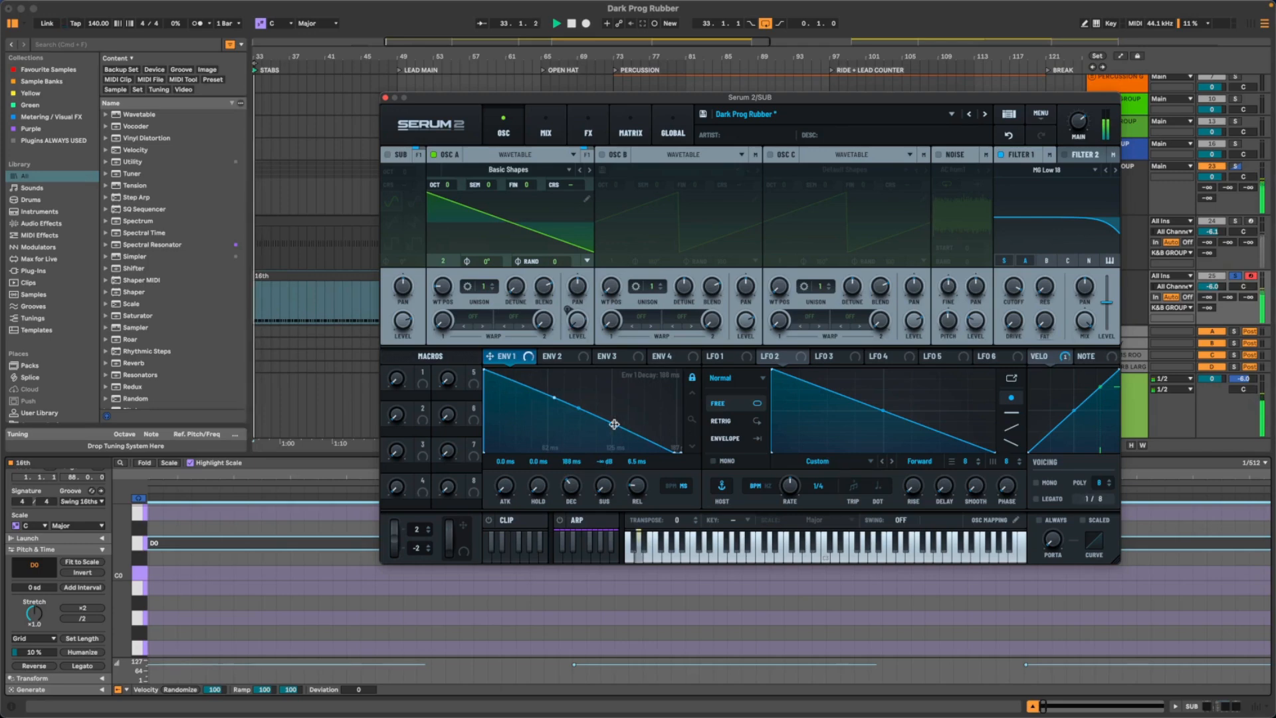
- Lower Filter 1's cutoff to about 143 Hz, assign Envelope 1 to modulate it, and play back the result
key("space")
left_click_drag(1016, 288, 1003, 346)
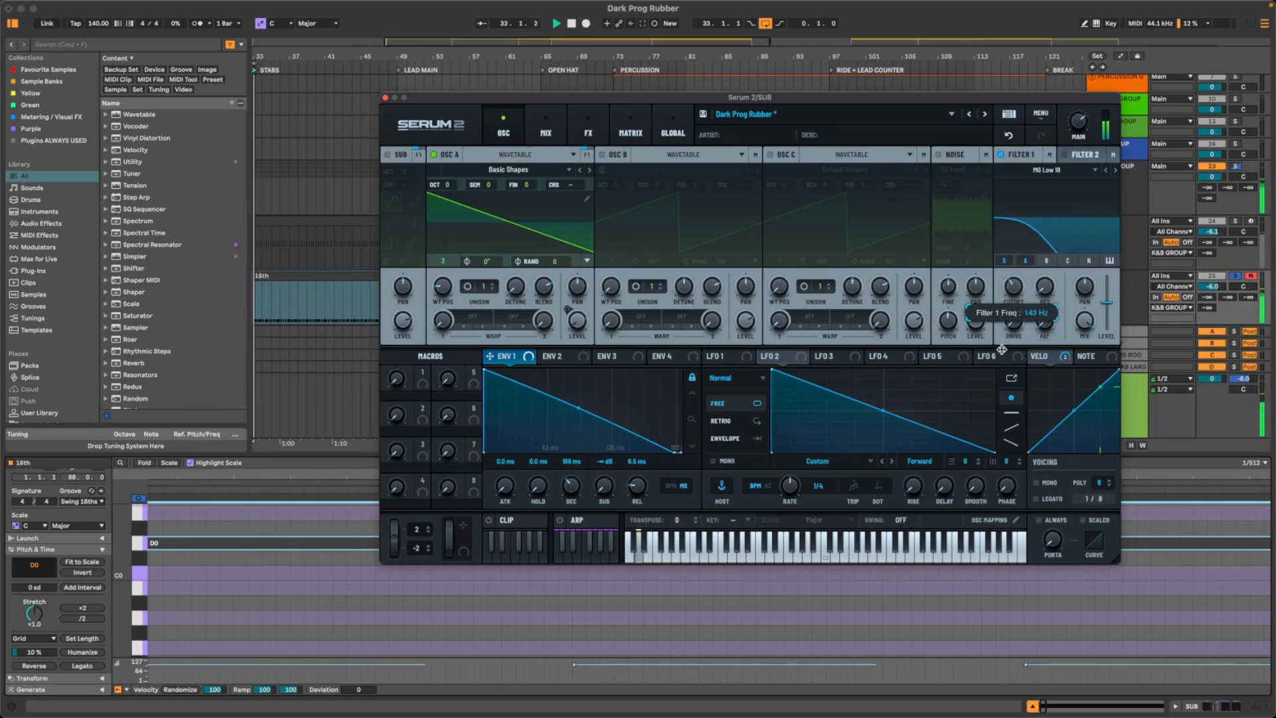
key("space")
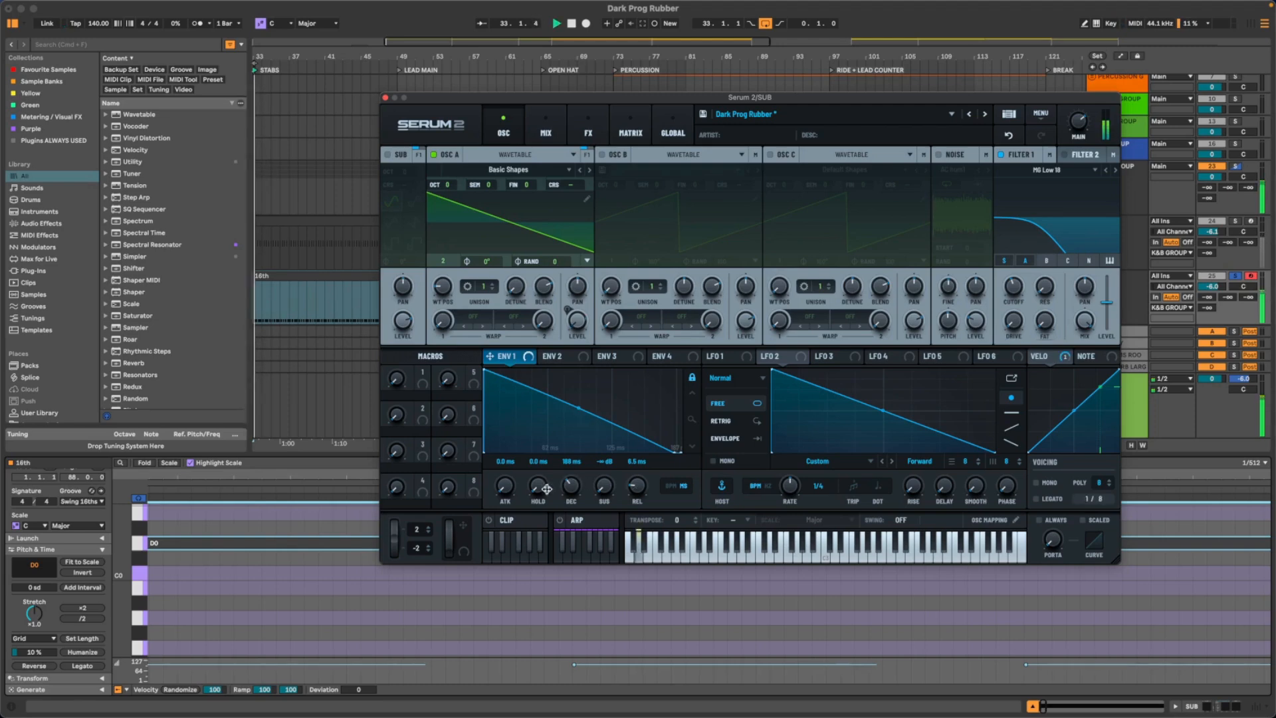
mouse_move(502, 356)
left_mouse_down()
mouse_move(930, 282)
mouse_move(1036, 289)
mouse_move(1013, 287)
left_mouse_up()
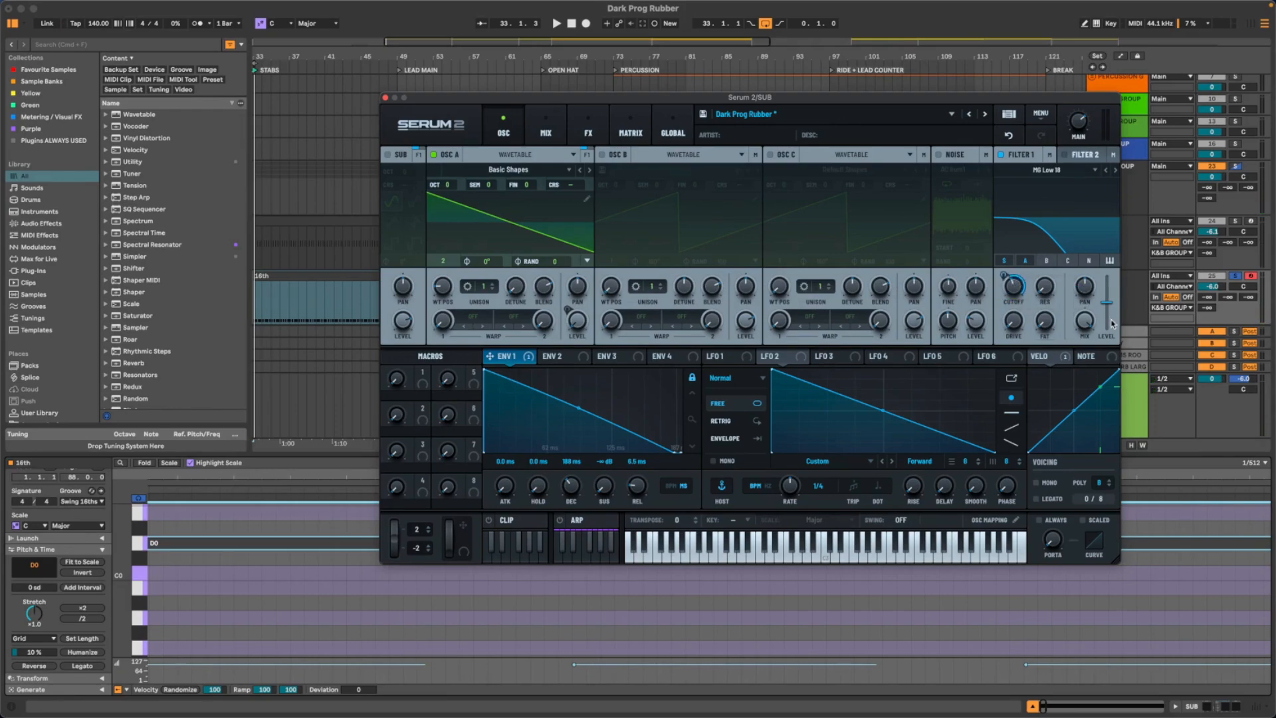
key("space")
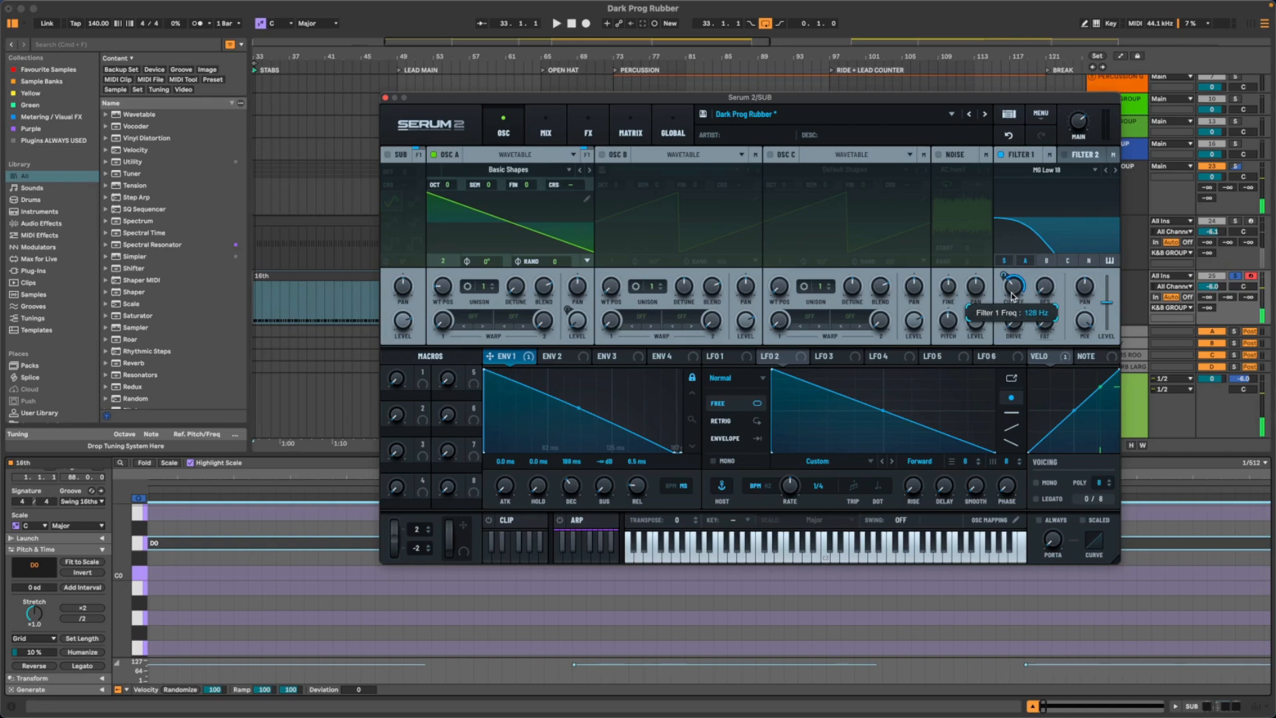
key("space")
mouse_move(1000, 280)
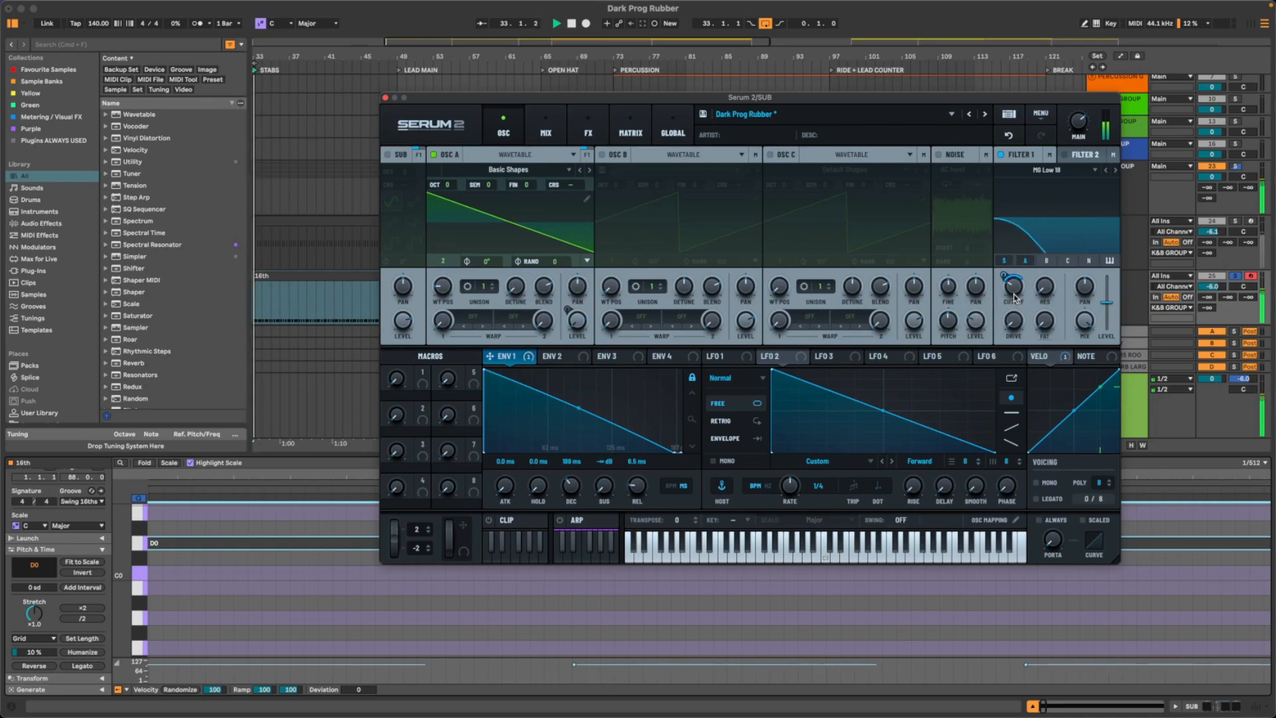
- Bend Envelope 1's decay curve outward and shorten its decay while the sub plays
left_click_drag(579, 408, 565, 396)
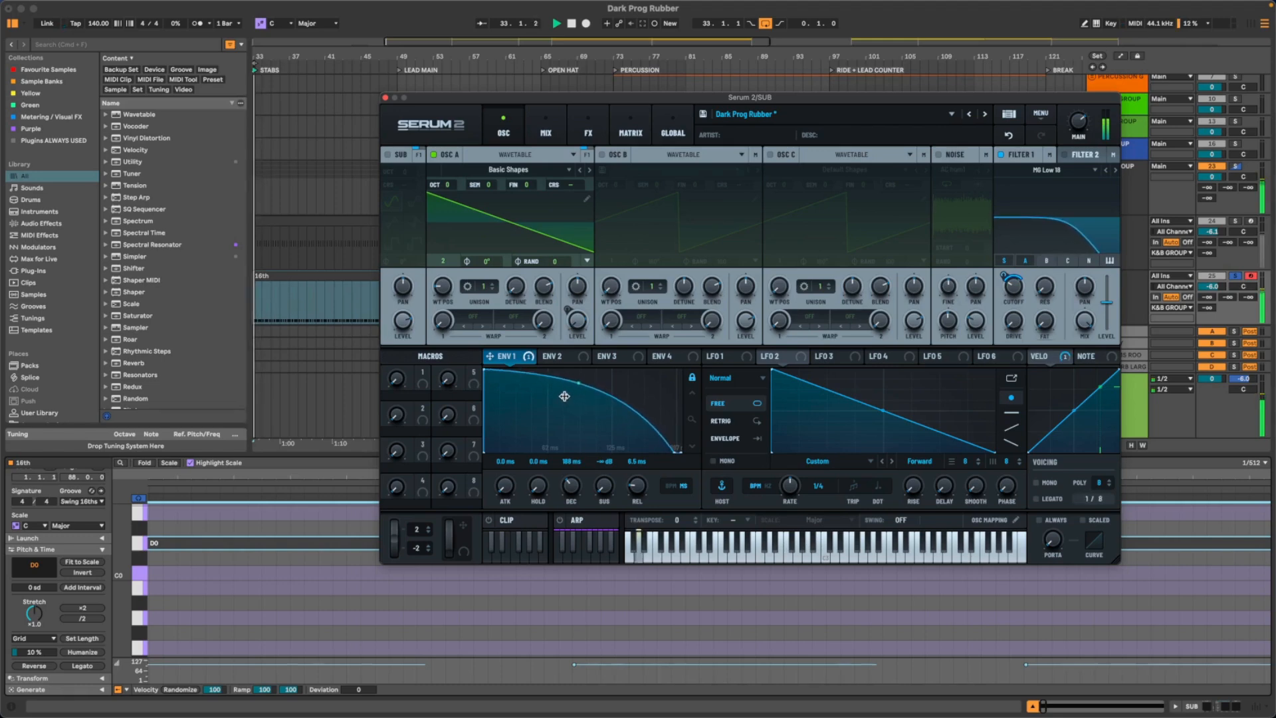
left_click_drag(571, 486, 571, 498)
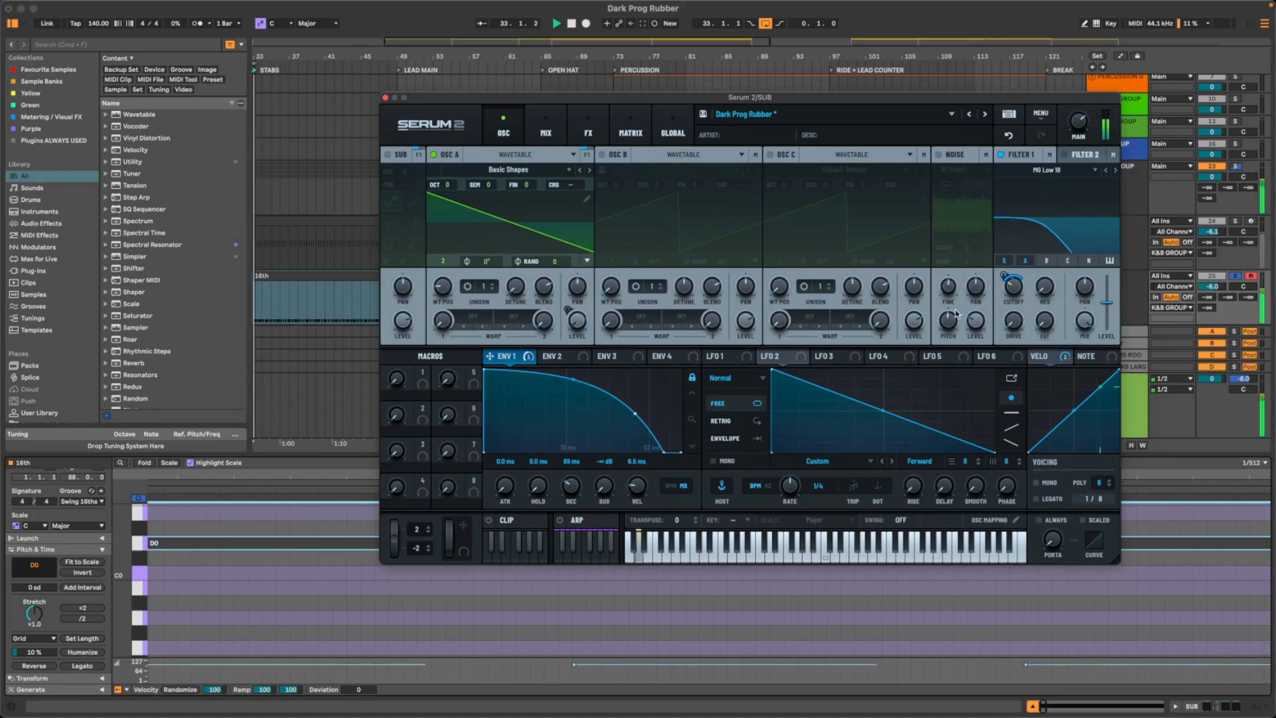
- Show the K&B GROUP's audio effects and open its occularScope window with playback running
left_click_drag(737, 98, 577, 97)
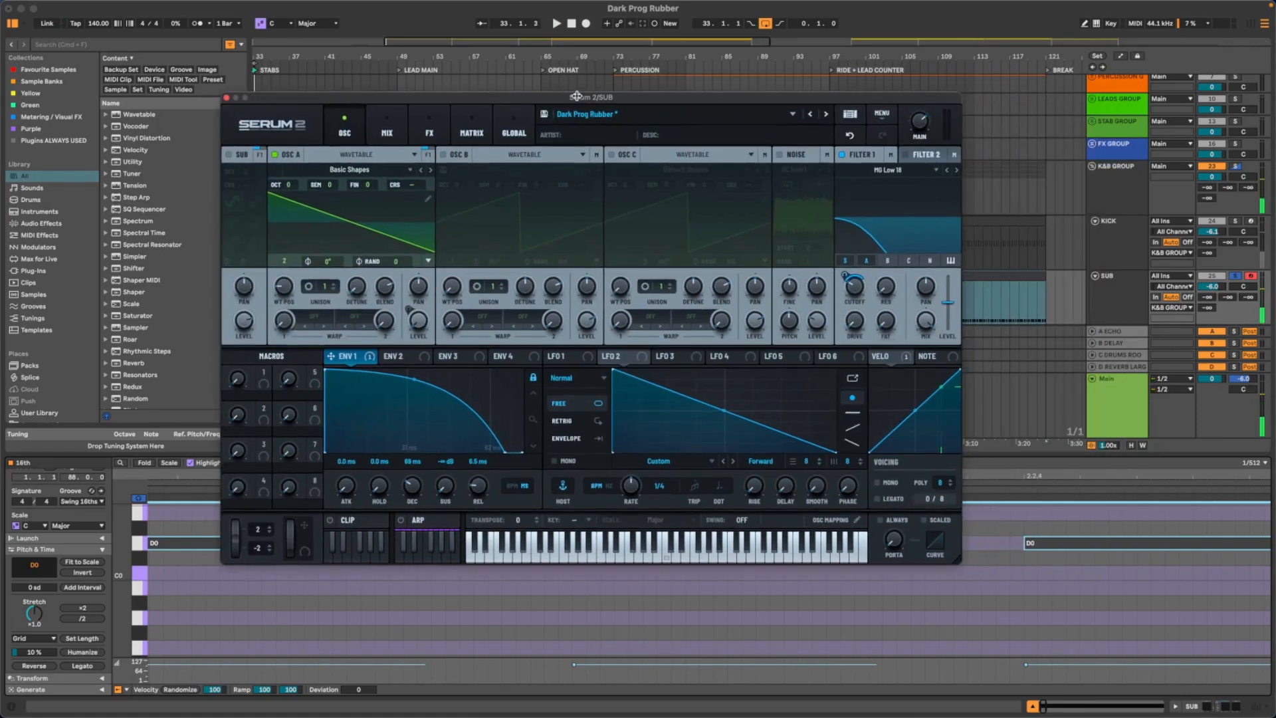
left_click(1128, 296)
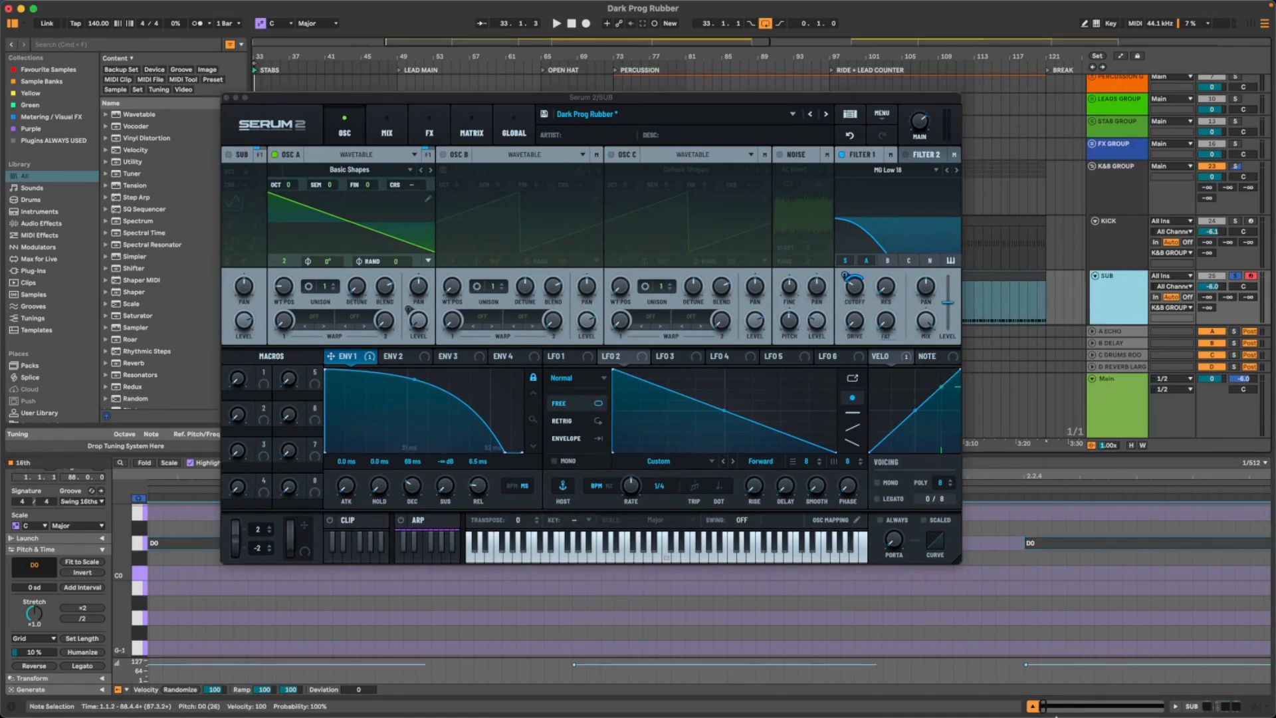
left_click(1032, 707)
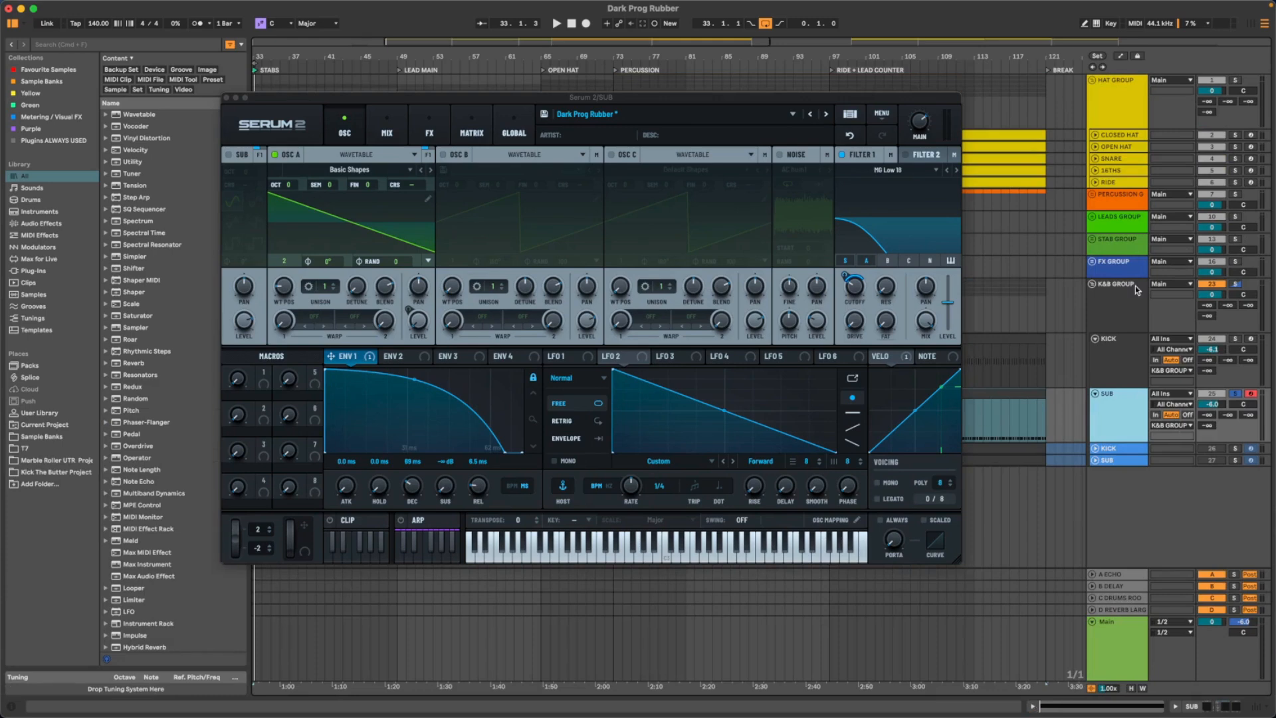
left_click(1121, 300)
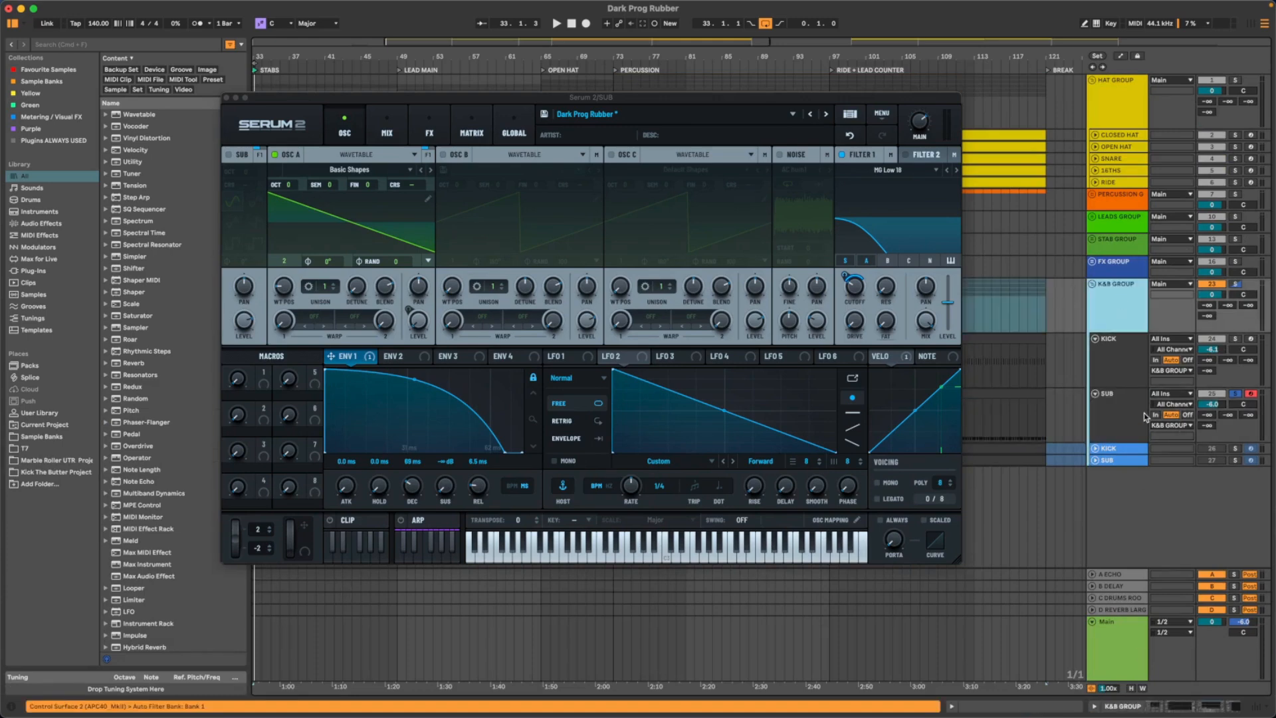
double_click(1110, 322)
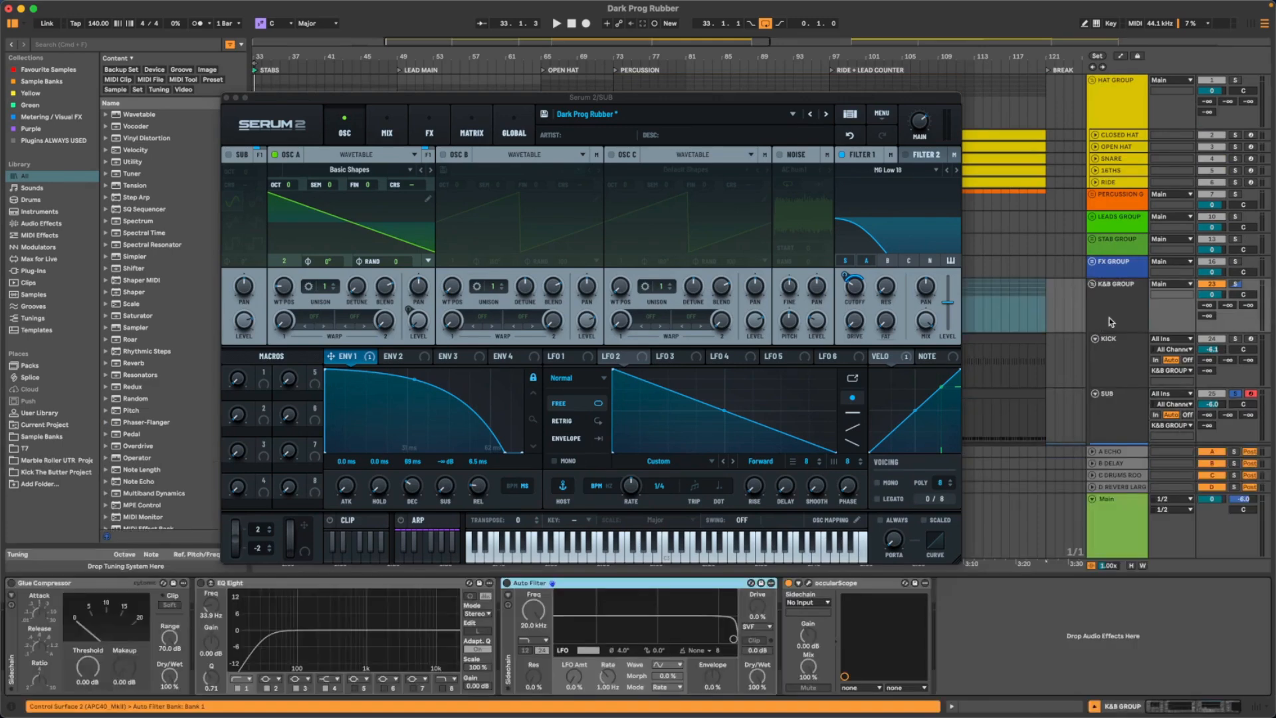
left_click(809, 583)
key("space")
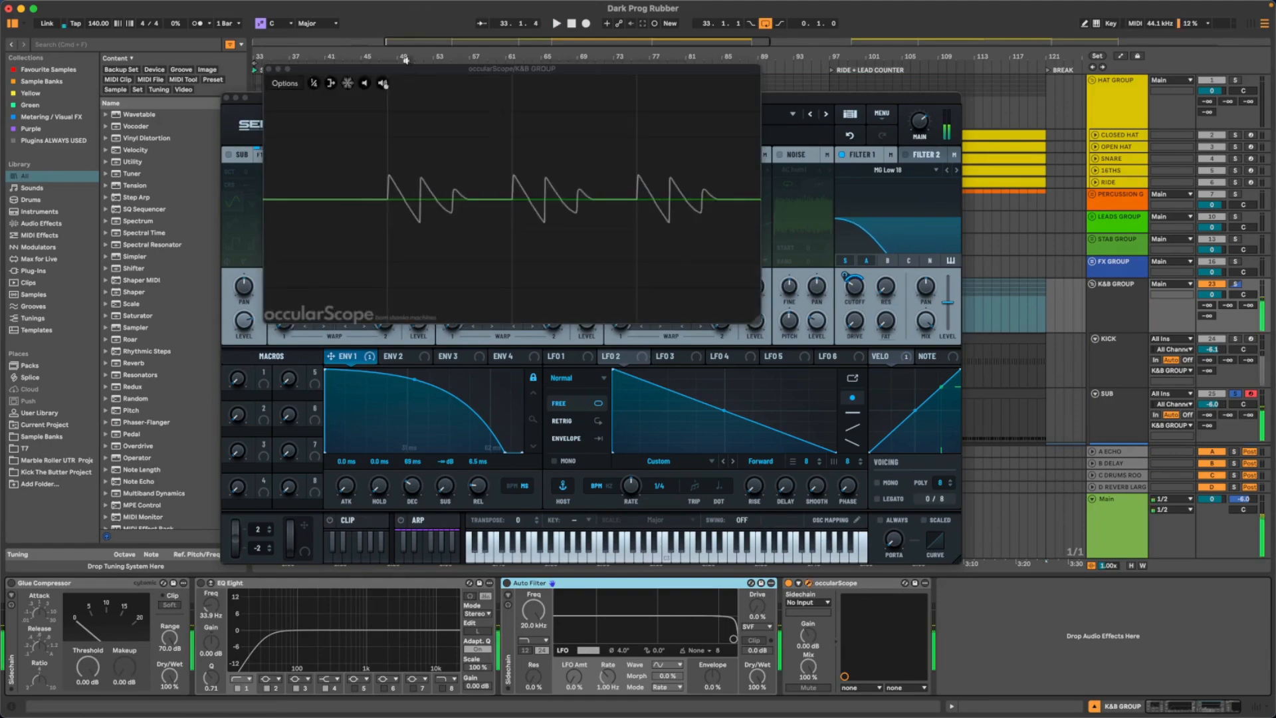
- Arrange the Serum 2 and occularScope windows side by side so both are visible during playback
left_click_drag(404, 70, 963, 169)
left_click_drag(536, 98, 333, 60)
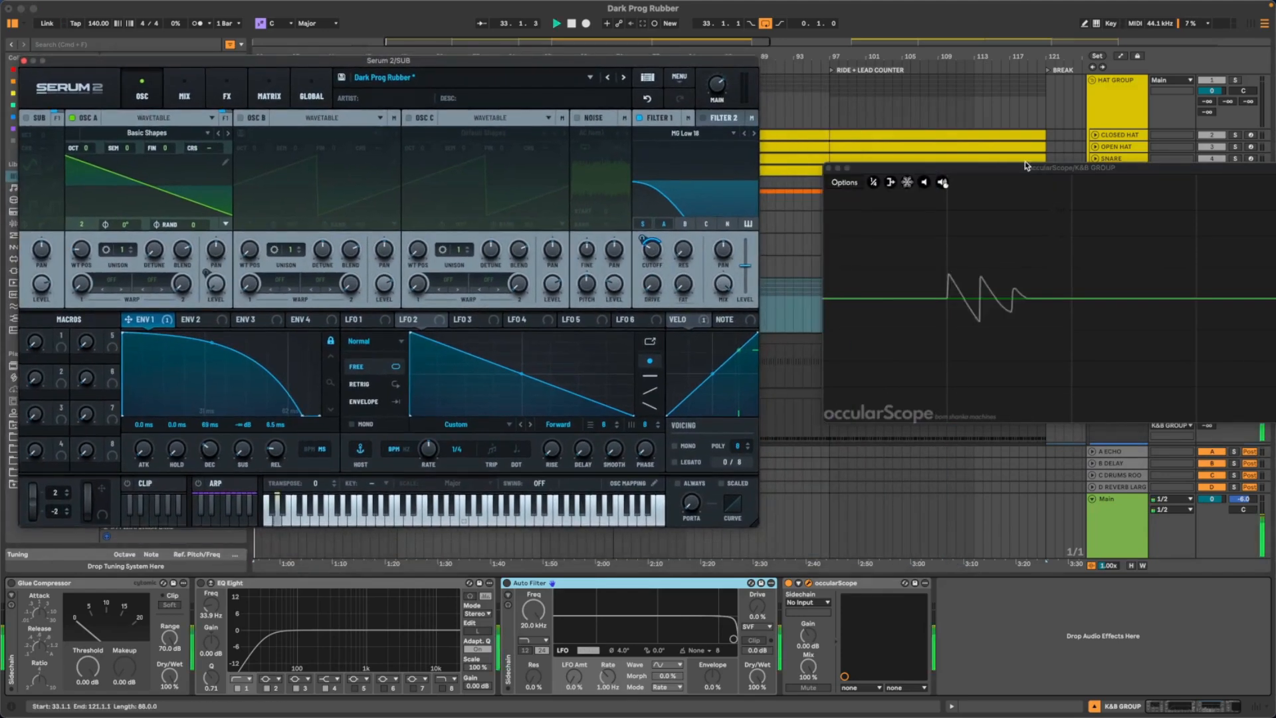
left_click_drag(1025, 165, 954, 65)
key("space")
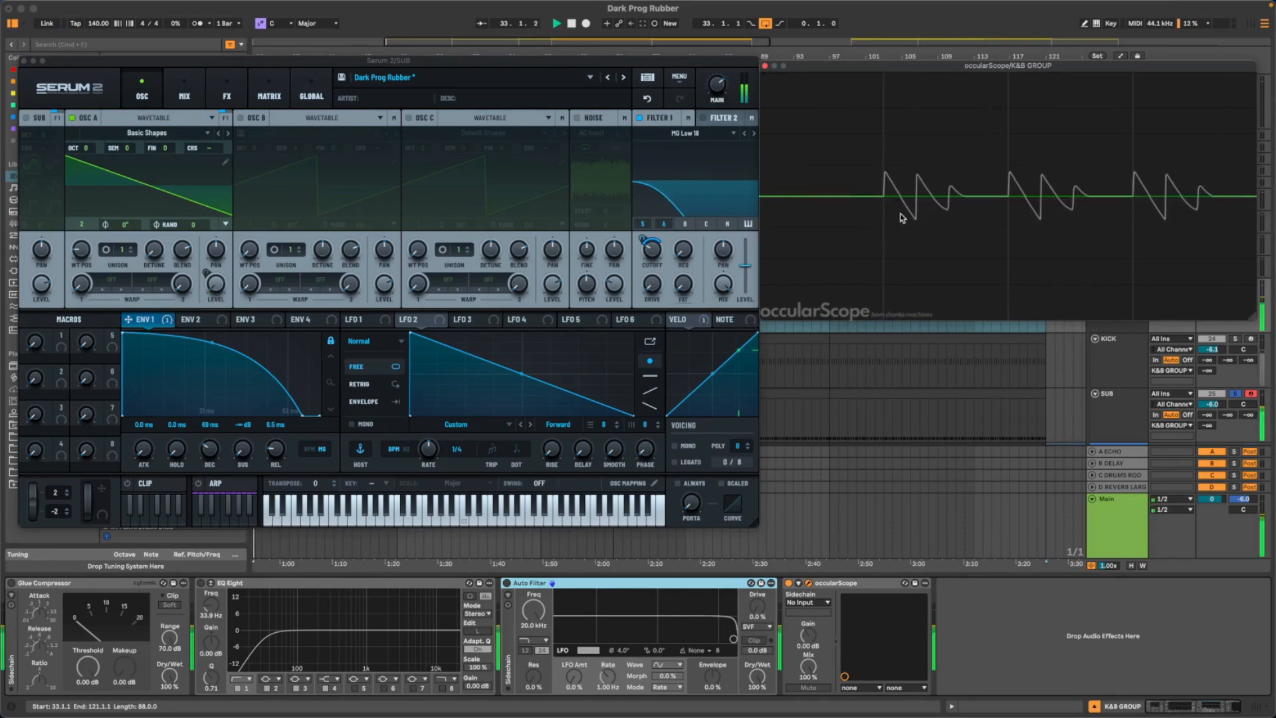
- Bypass Filter 1 and re-enable it to compare the sub's waveform in occularScope
left_click(636, 117)
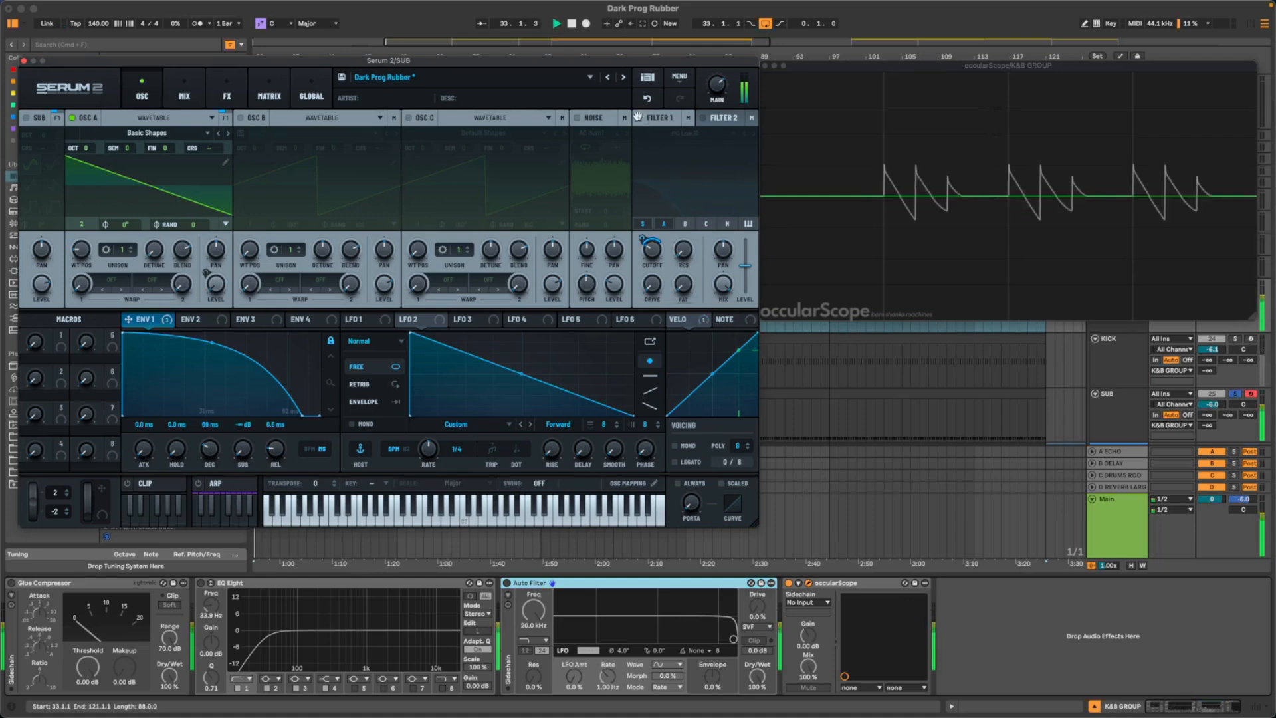
left_click(637, 117)
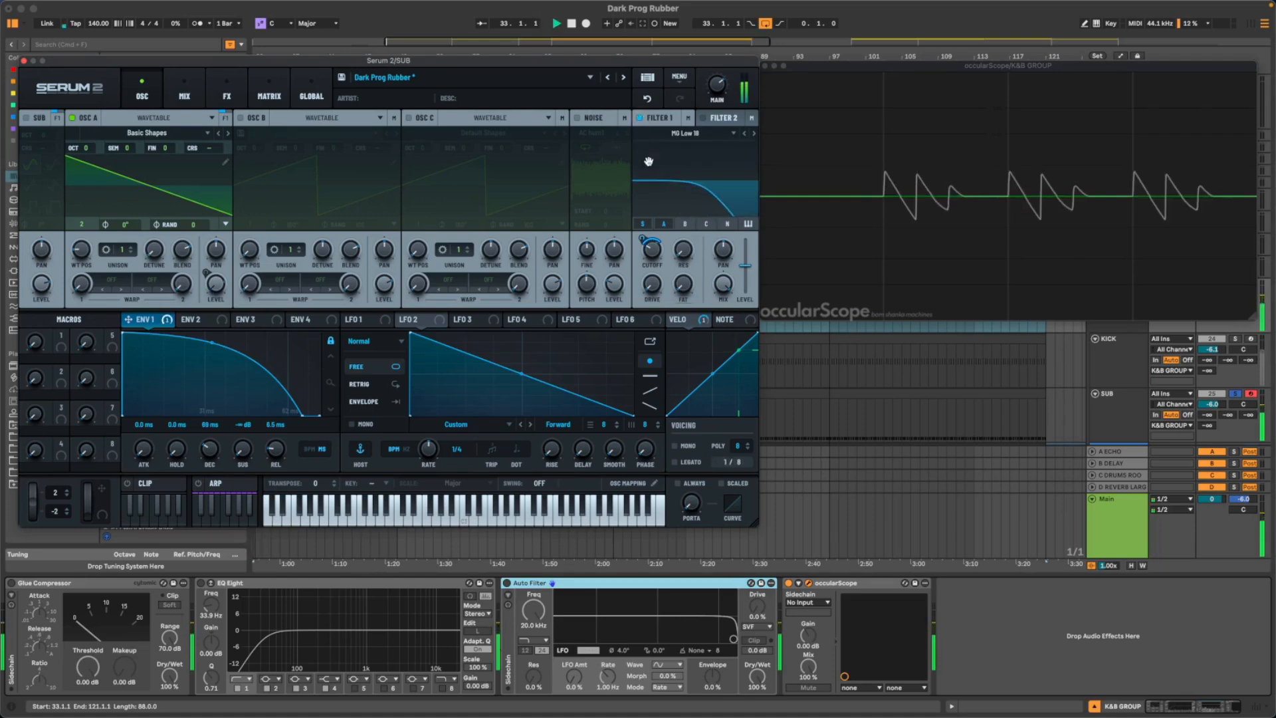
- Try a longer Envelope 1 with sustain at about -37.6 dB and decay at 333 ms, watching the scope
left_click_drag(221, 63, 249, 88)
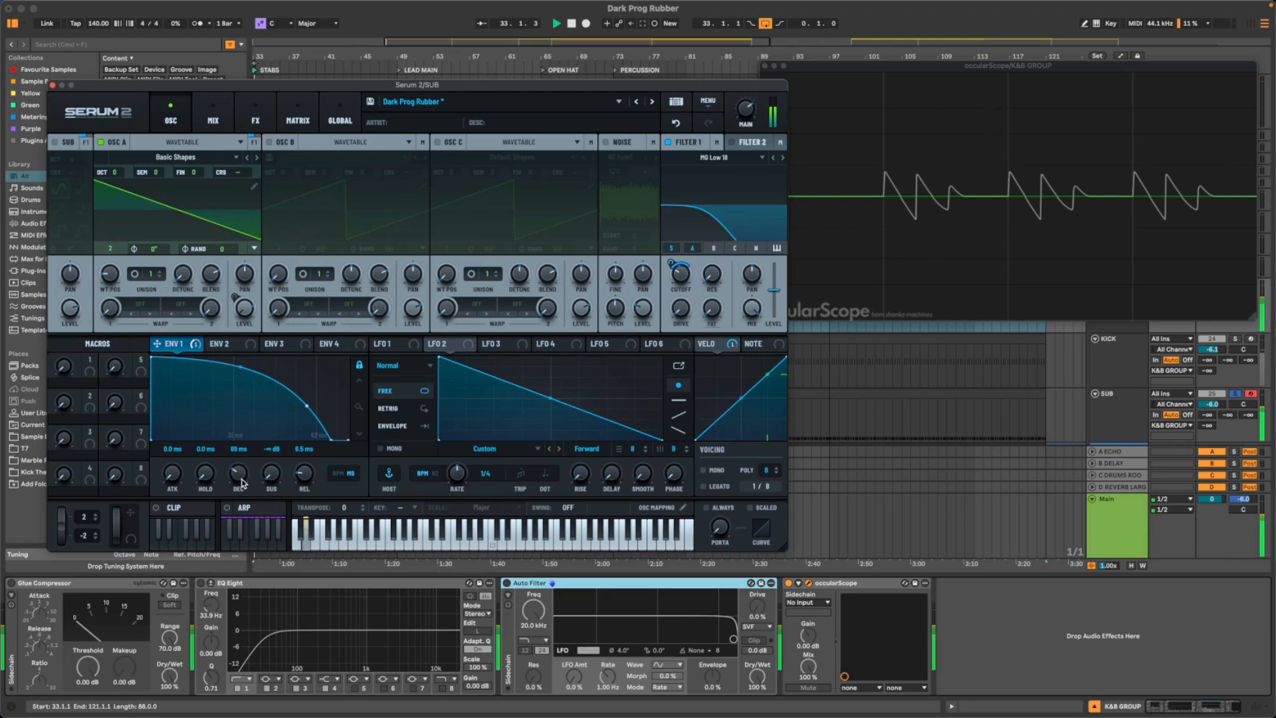
left_click_drag(272, 480, 244, 463)
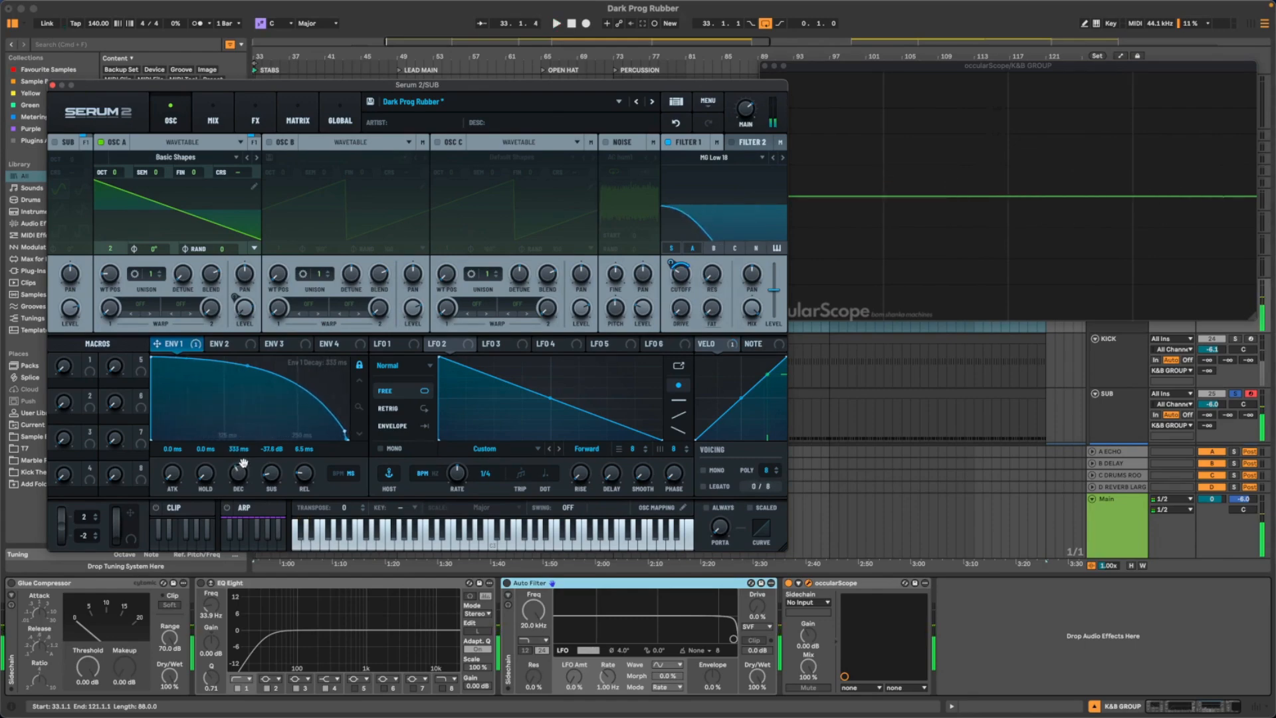
key("space")
- Lower Envelope 2's sustain to minimum and set its decay to about 214 ms
left_click(240, 345)
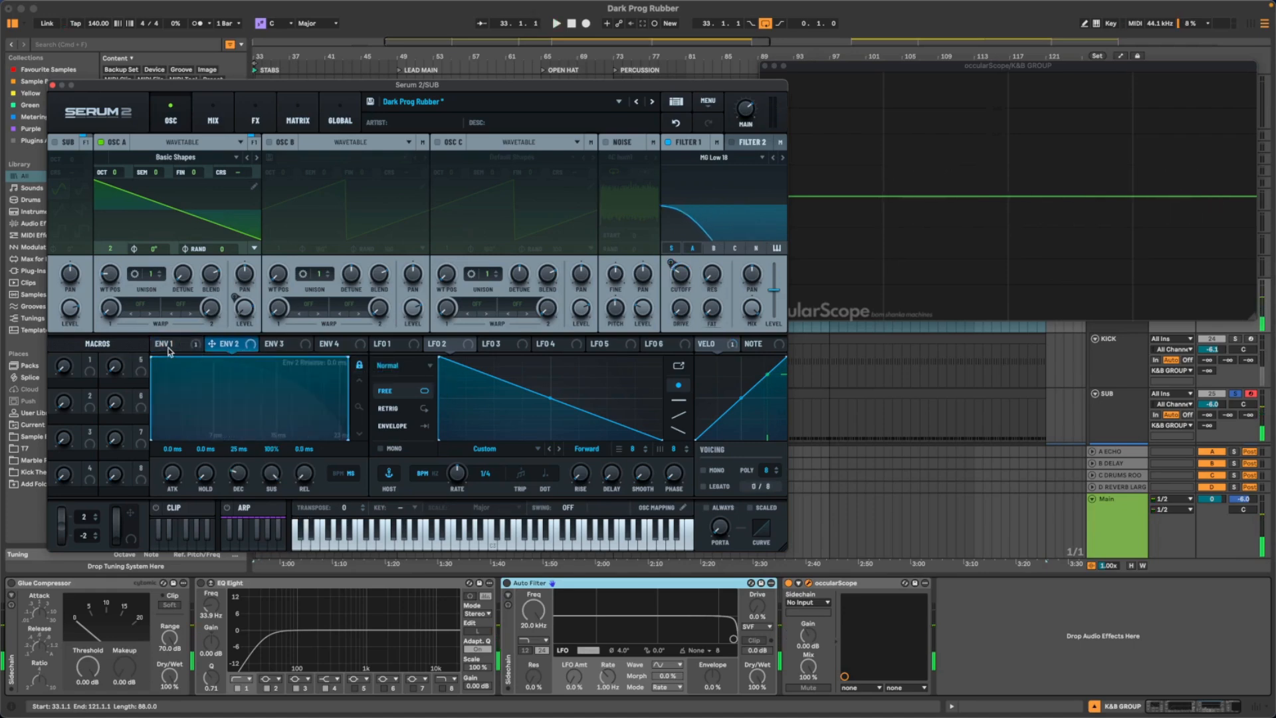
left_click_drag(271, 473, 257, 608)
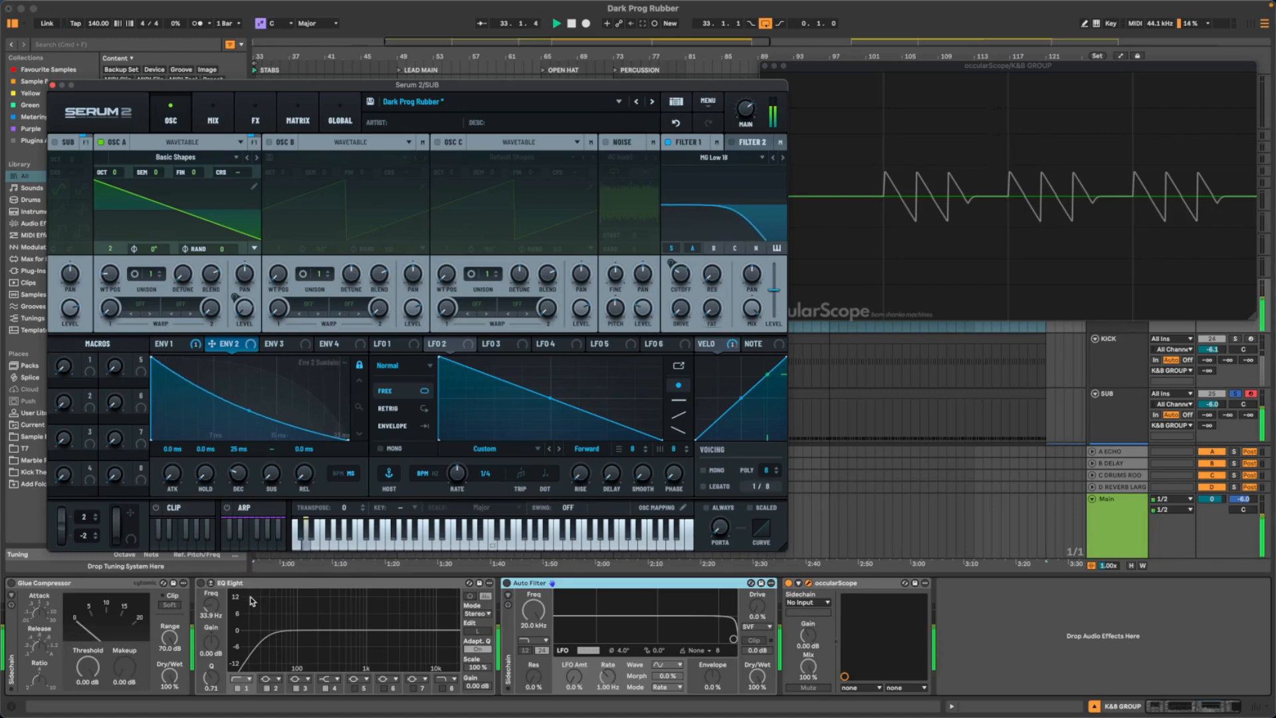
key("space")
key("space")
mouse_move(240, 481)
left_mouse_down()
mouse_move(240, 503)
mouse_move(245, 471)
left_mouse_up()
- Bring Envelope 1's sustain back to minimum and shorten its decay to about 67 ms while checking the scope
key("space")
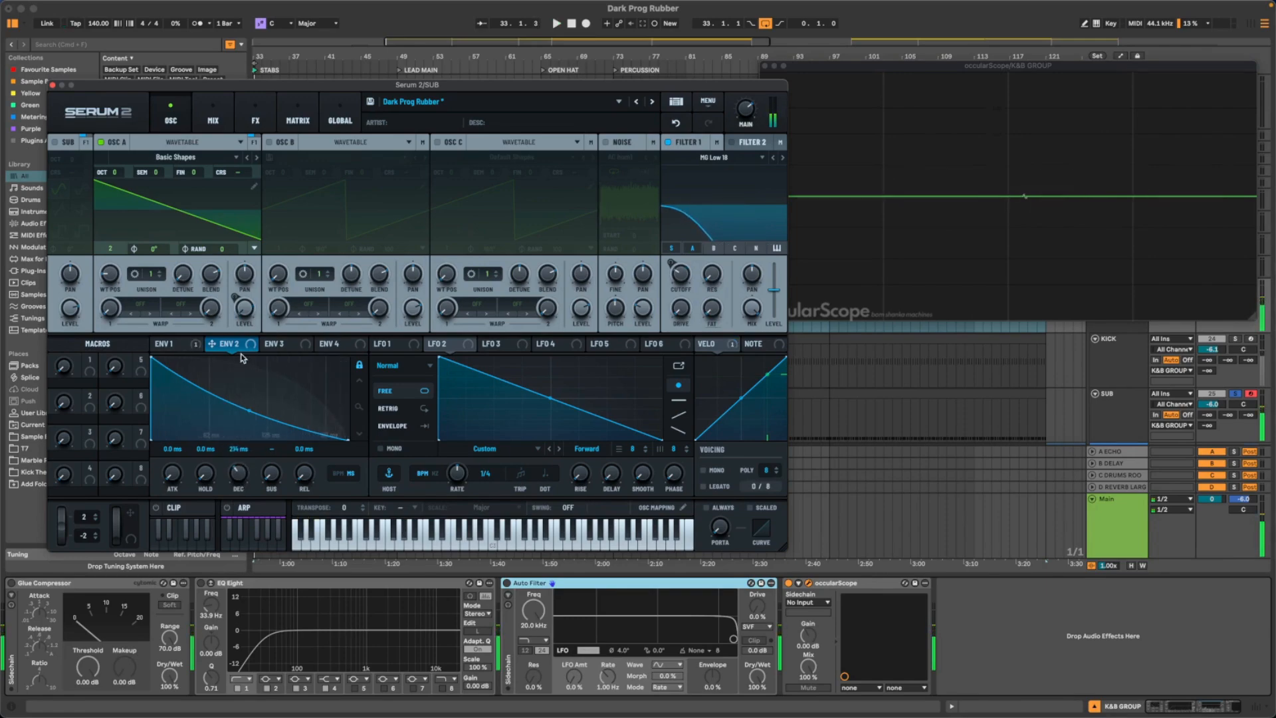
left_click(188, 344)
key("space")
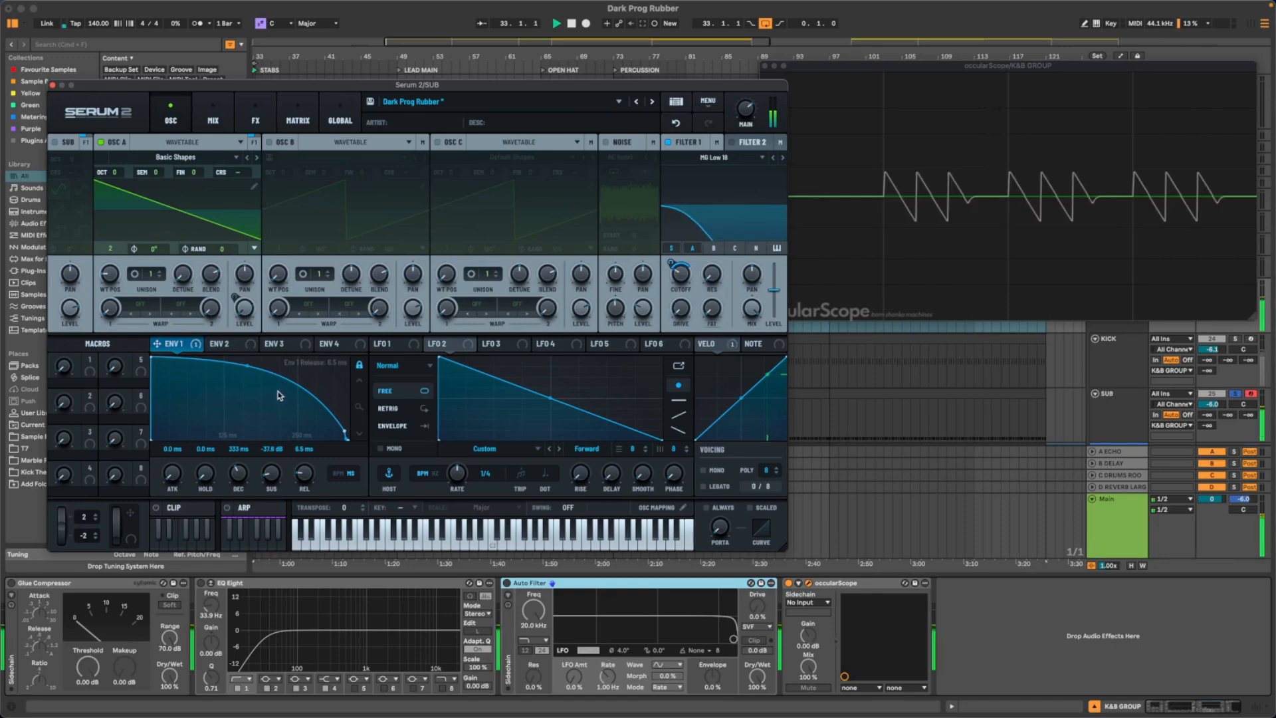
left_click_drag(276, 479, 264, 605)
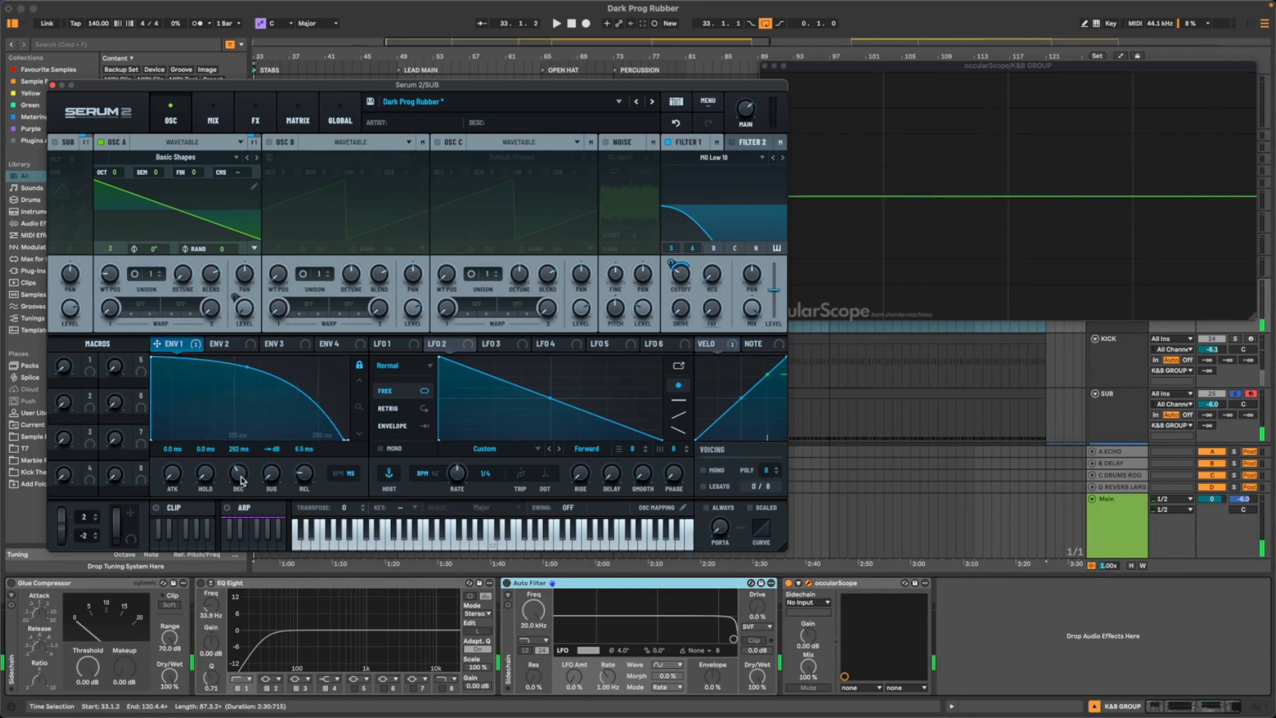
key("space")
scroll(239, 473, "down", 3)
scroll(239, 482, "down", 5)
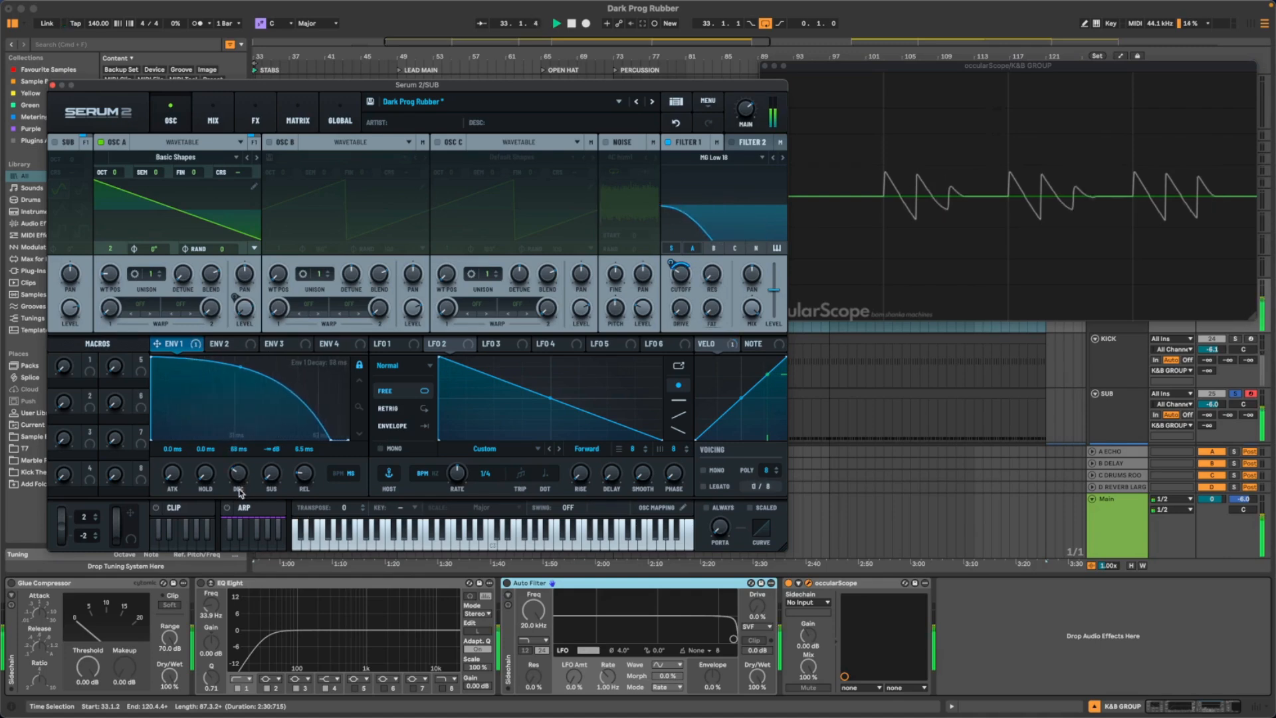
scroll(240, 490, "down", 1)
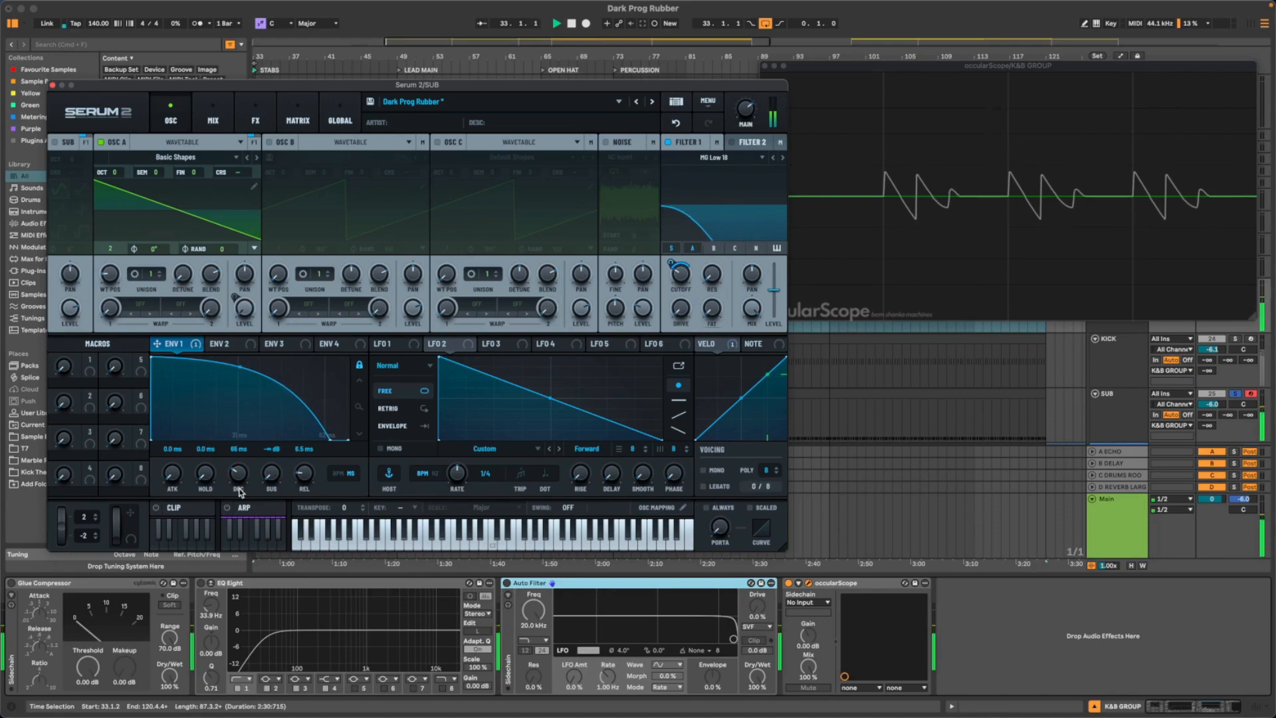
scroll(239, 492, "up", 1)
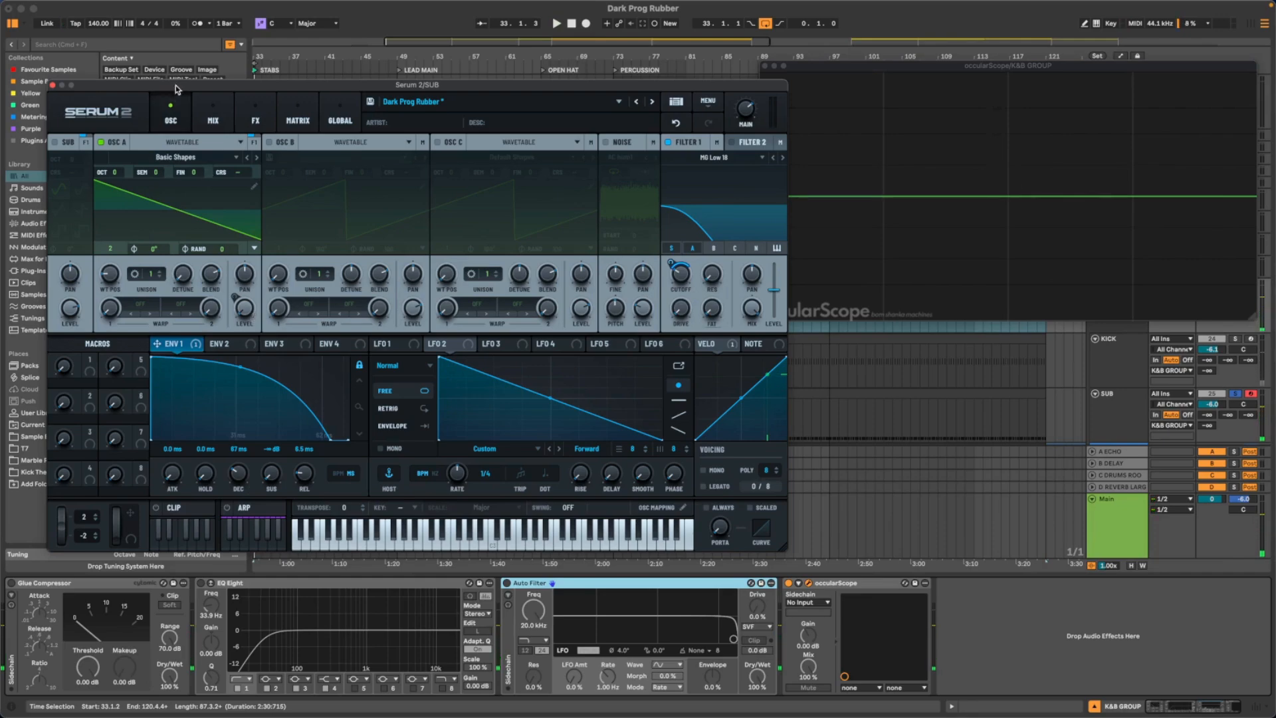
- Move Serum 2 out of the way, open the SUB track's 16th clip, and zoom in on its first D0 notes
left_click_drag(153, 85, 664, 493)
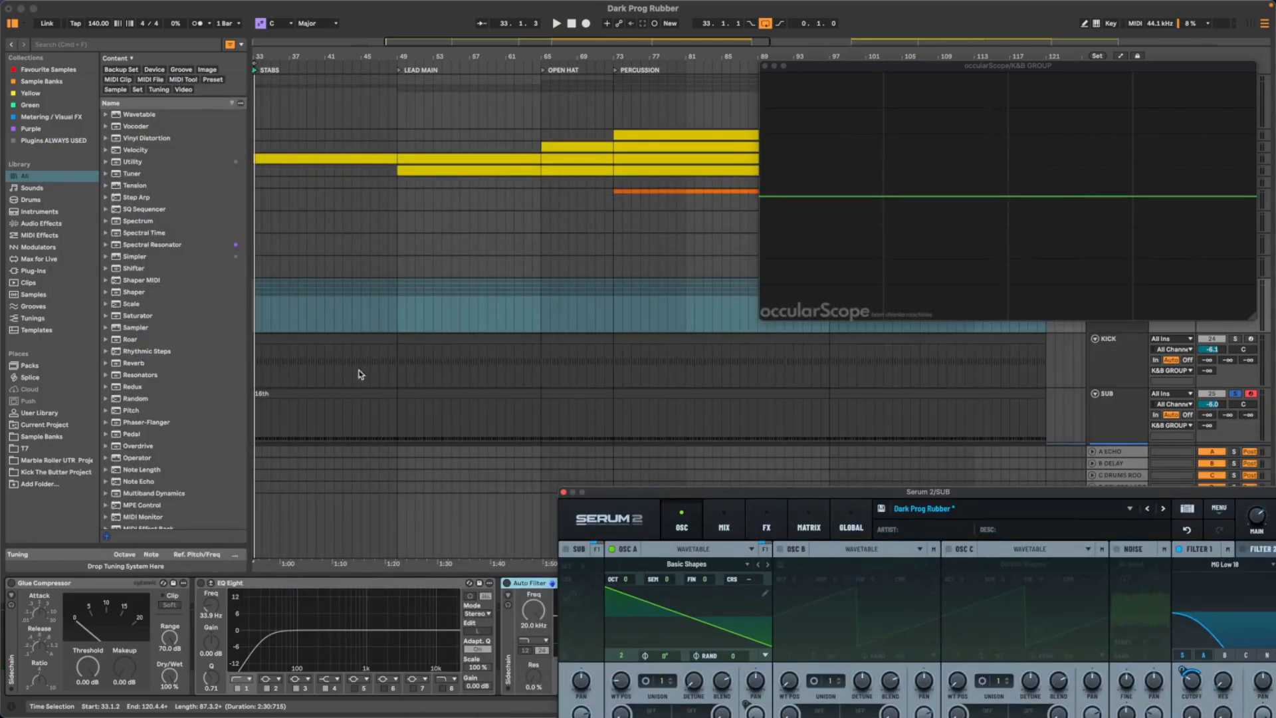
left_click_drag(263, 56, 394, 381)
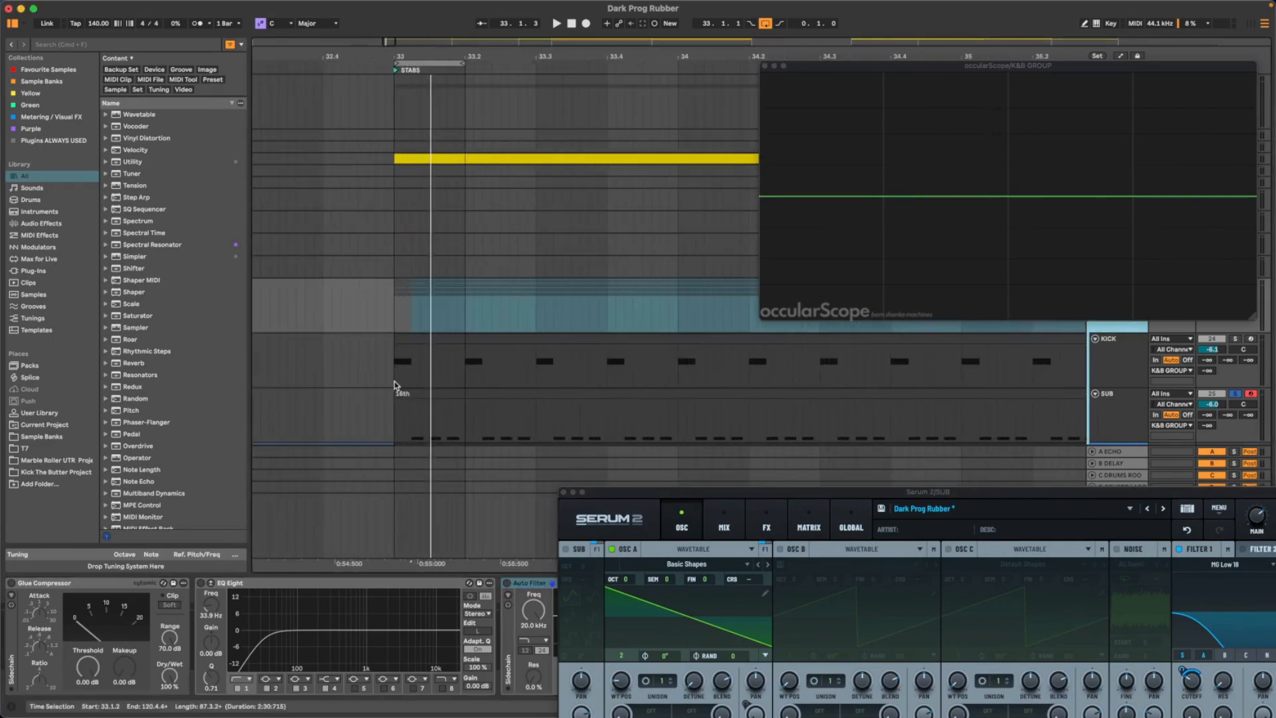
double_click(432, 394)
key("z")
left_click_drag(161, 477, 320, 532)
left_click(139, 543)
scroll(140, 546, "left", 2)
left_click_drag(172, 472, 172, 473)
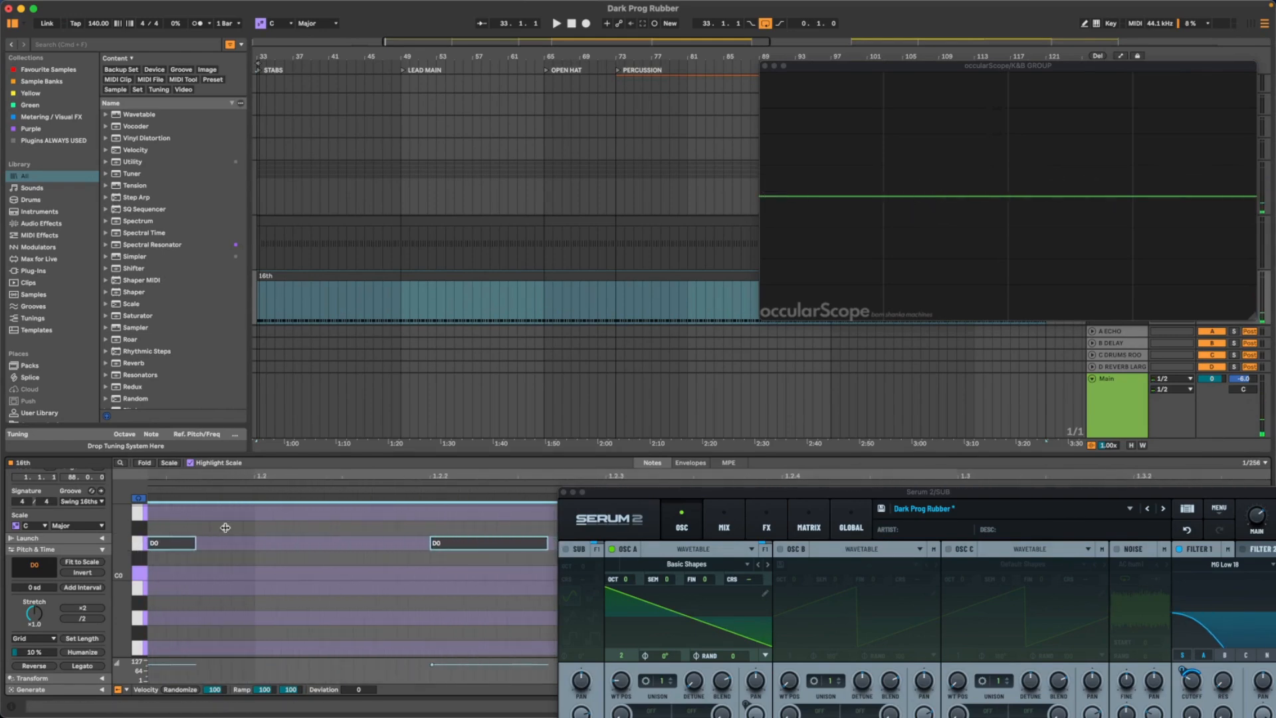
- Try lengthening all selected D0 notes until they almost reach the following notes, and audition the change
scroll(296, 591, "left", 8)
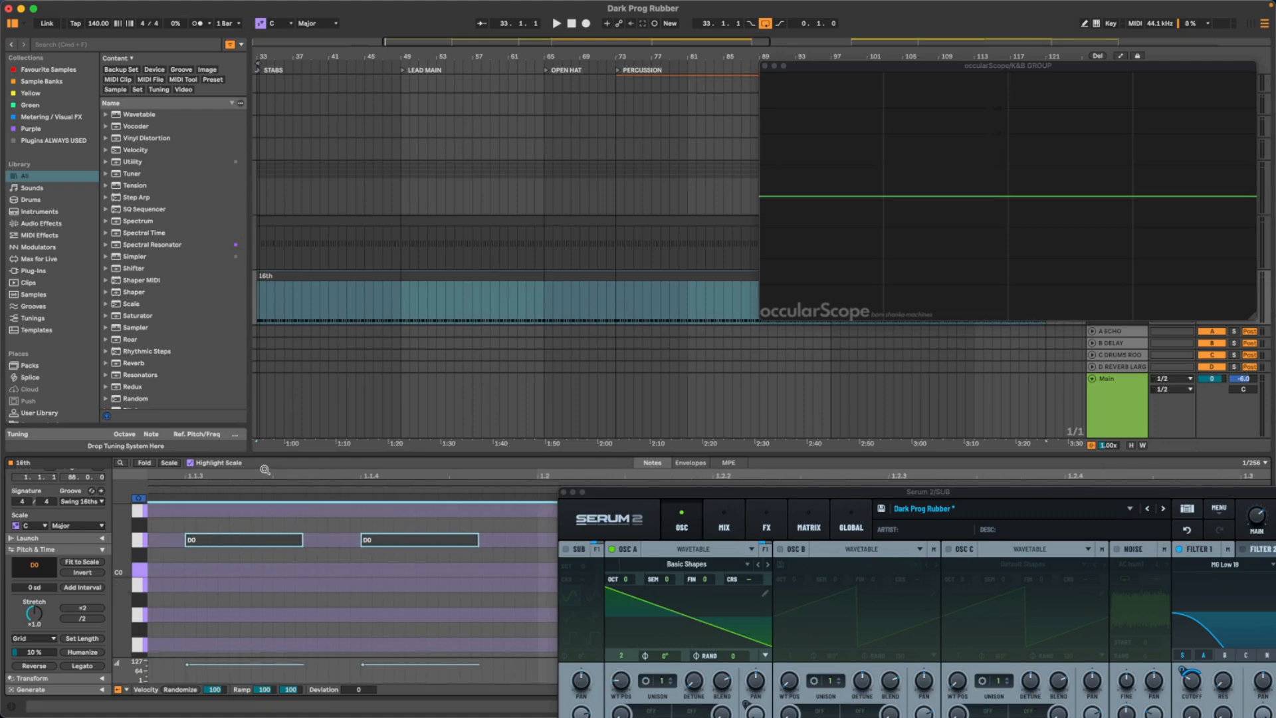
left_click_drag(264, 475, 265, 444)
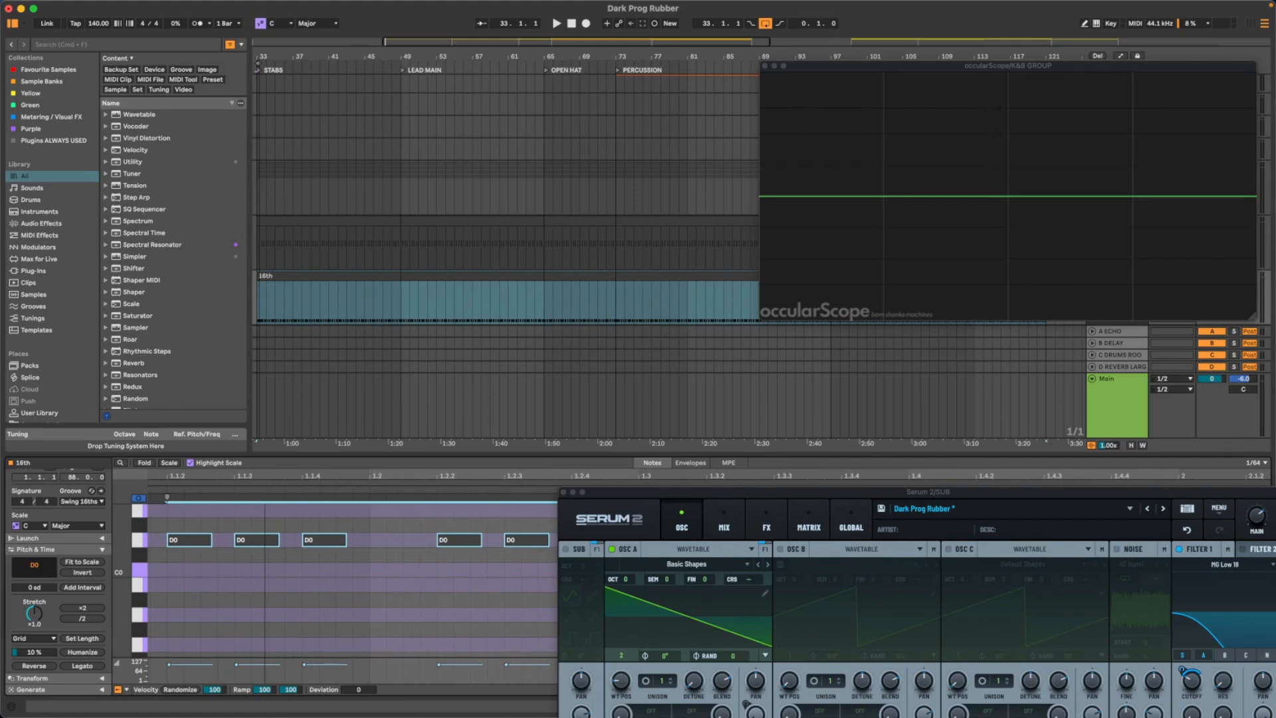
scroll(233, 563, "left", 3)
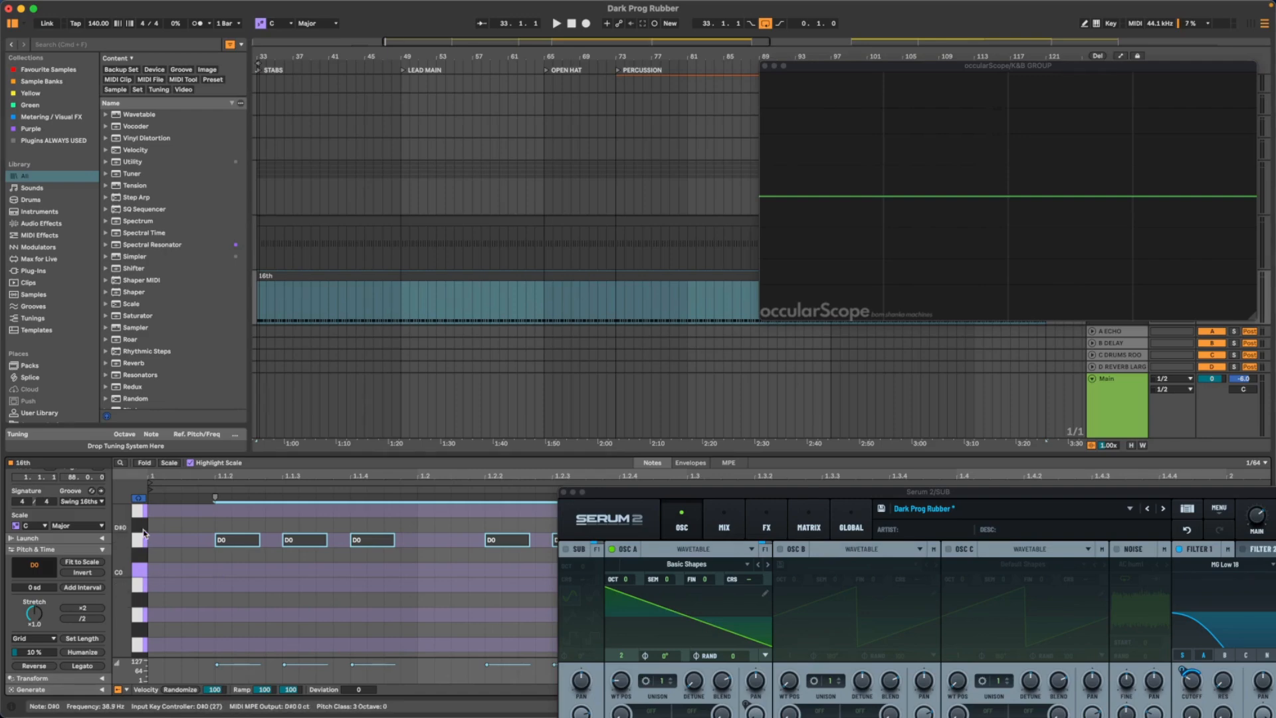
key("space")
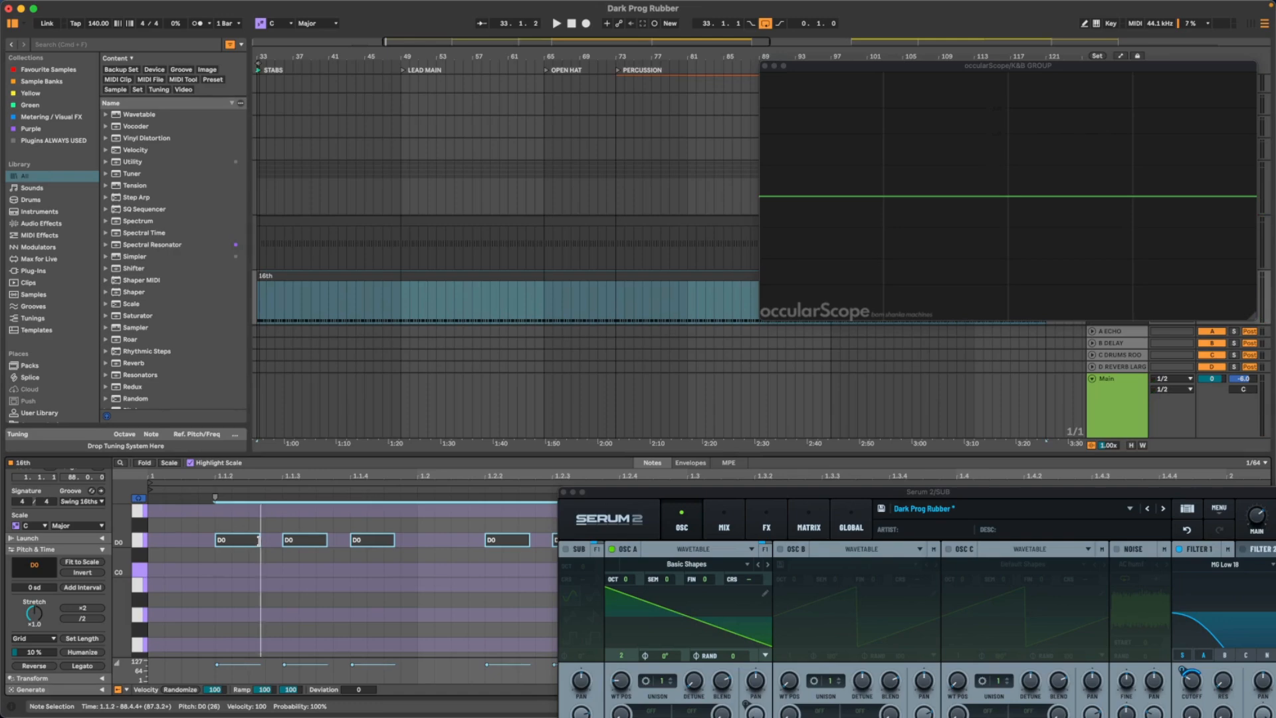
left_click_drag(259, 540, 274, 540)
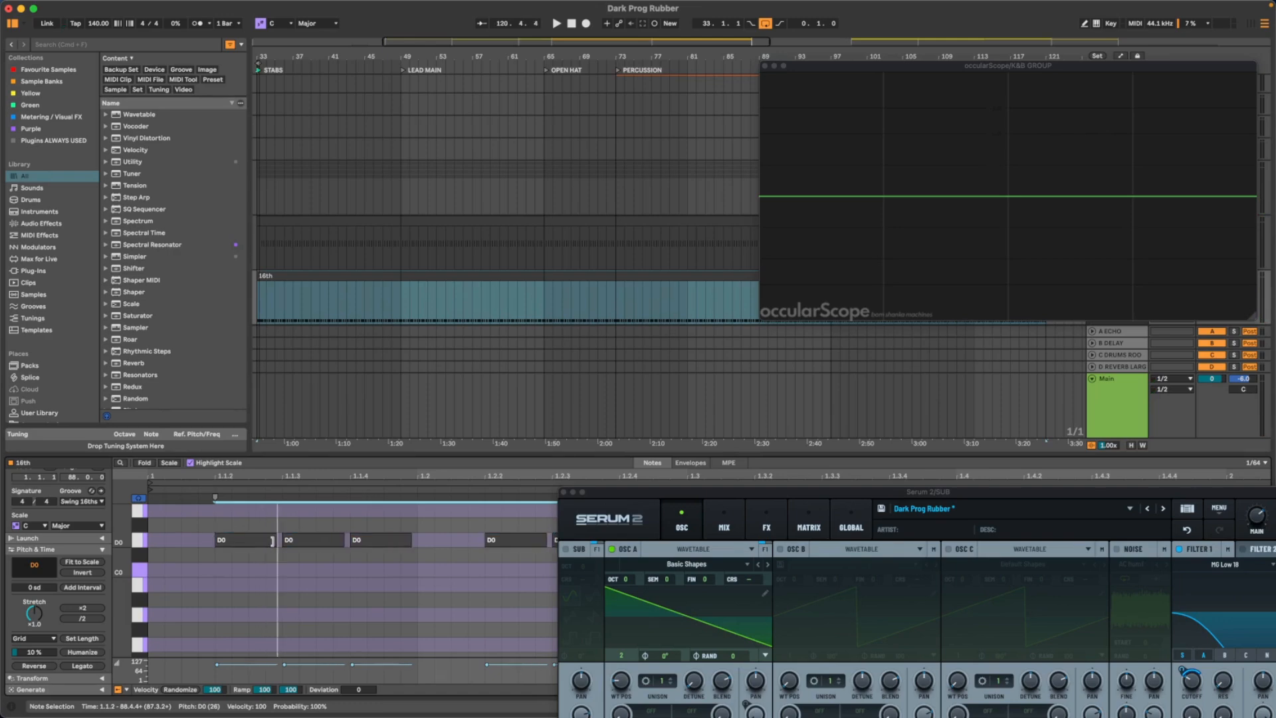
key("space")
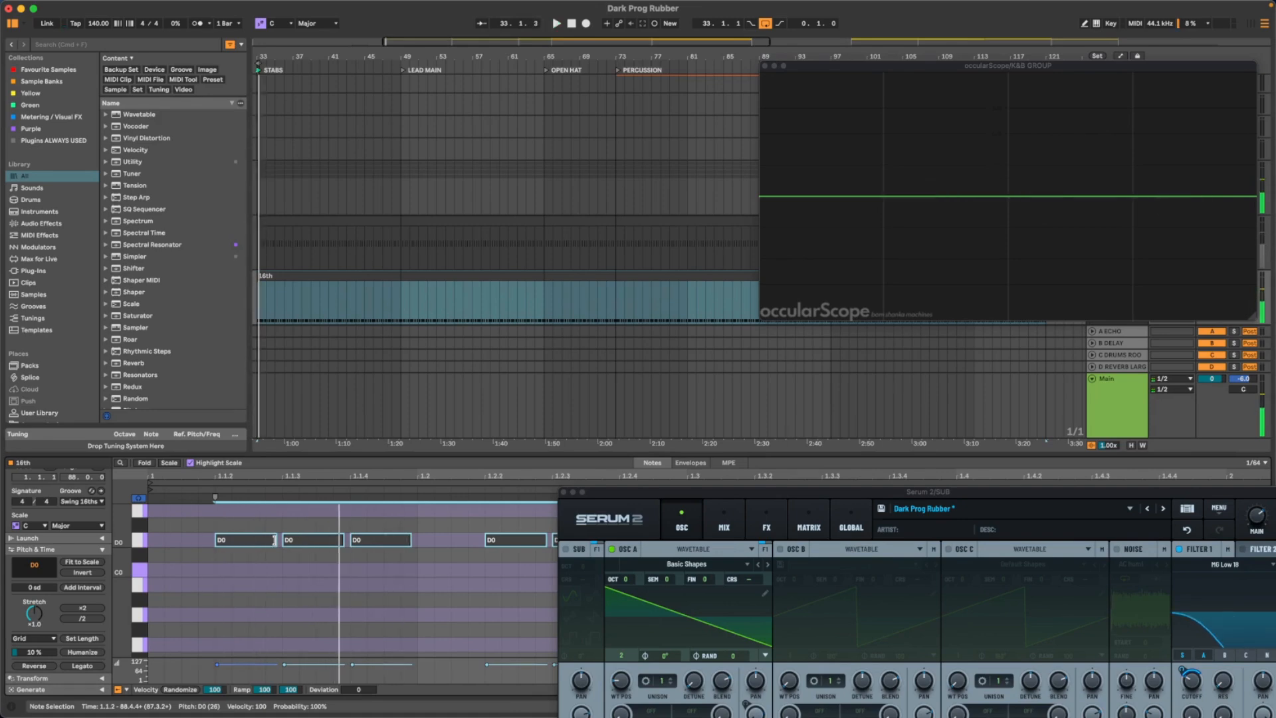
key("space")
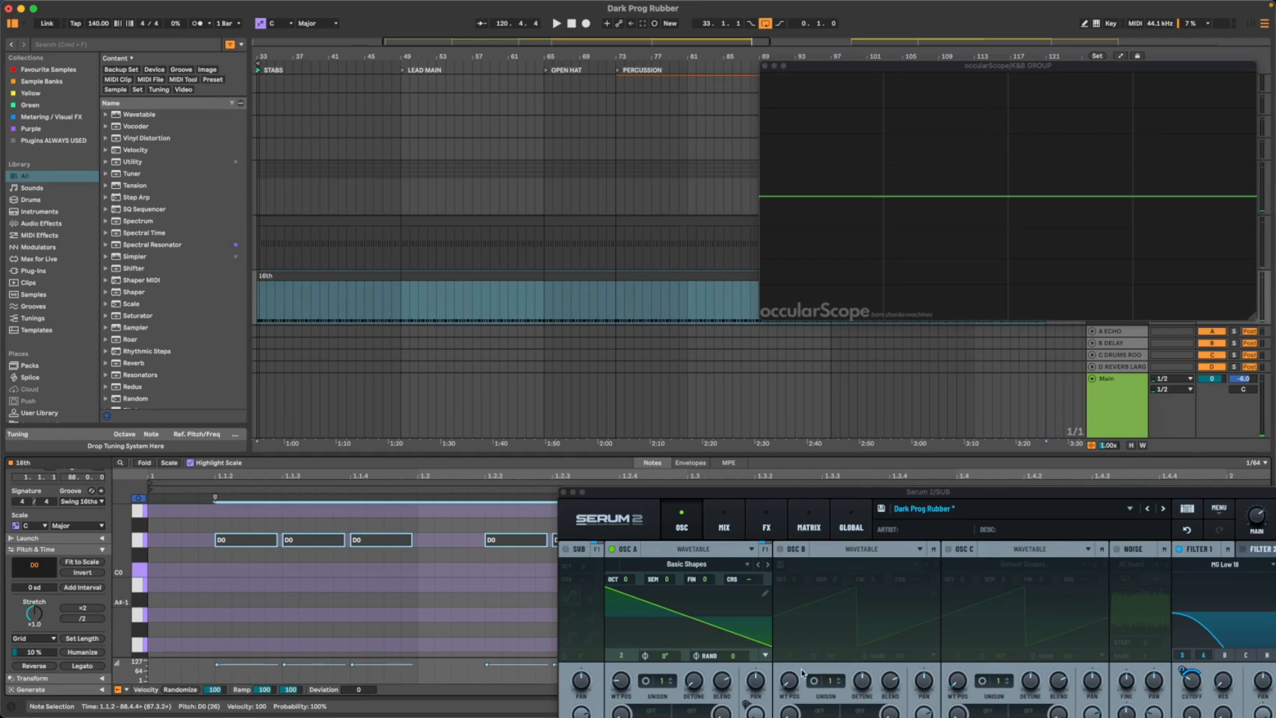
- Compare playback and shorten all selected D0 notes back to their earlier length
left_click_drag(820, 496, 839, 433)
key("space")
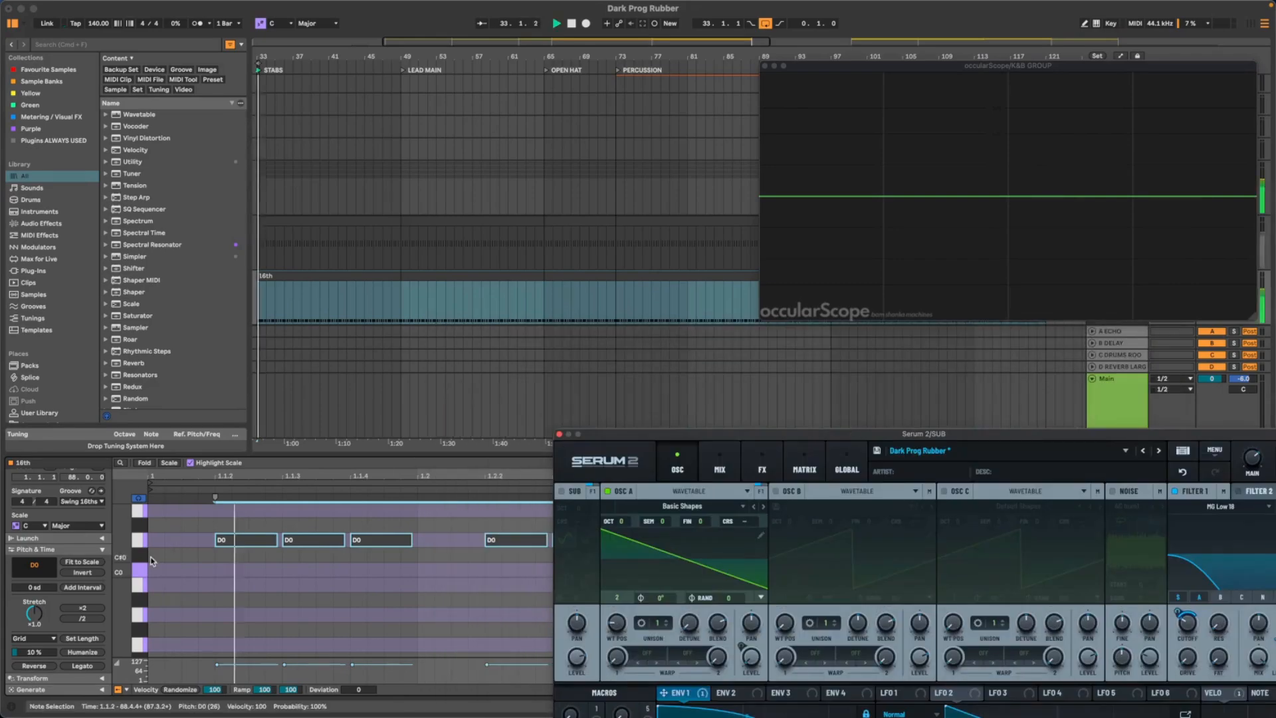
key("space")
left_click_drag(274, 540, 258, 540)
key("space")
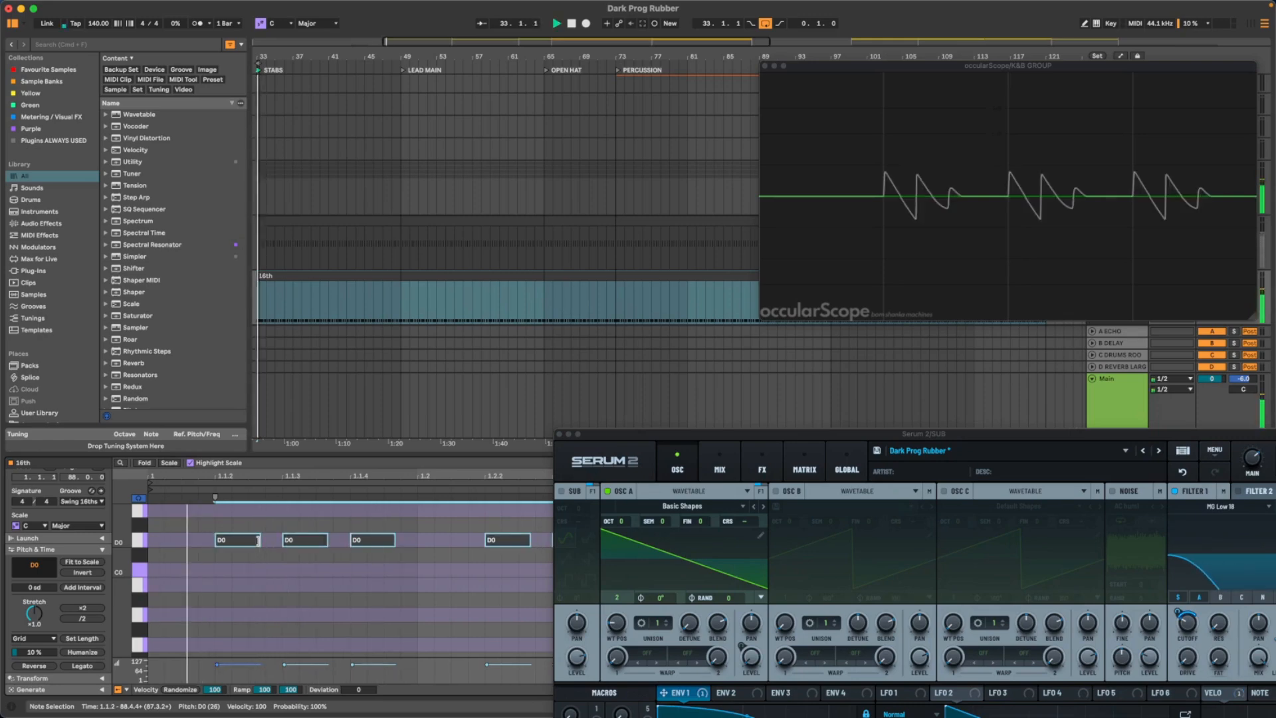
key("space")
- Open the wavetable editor for OSC A in Serum 2 and remove the fundamental, harmonic bin 1, from frame 2
left_click_drag(624, 432, 153, 101)
key("space")
key("space")
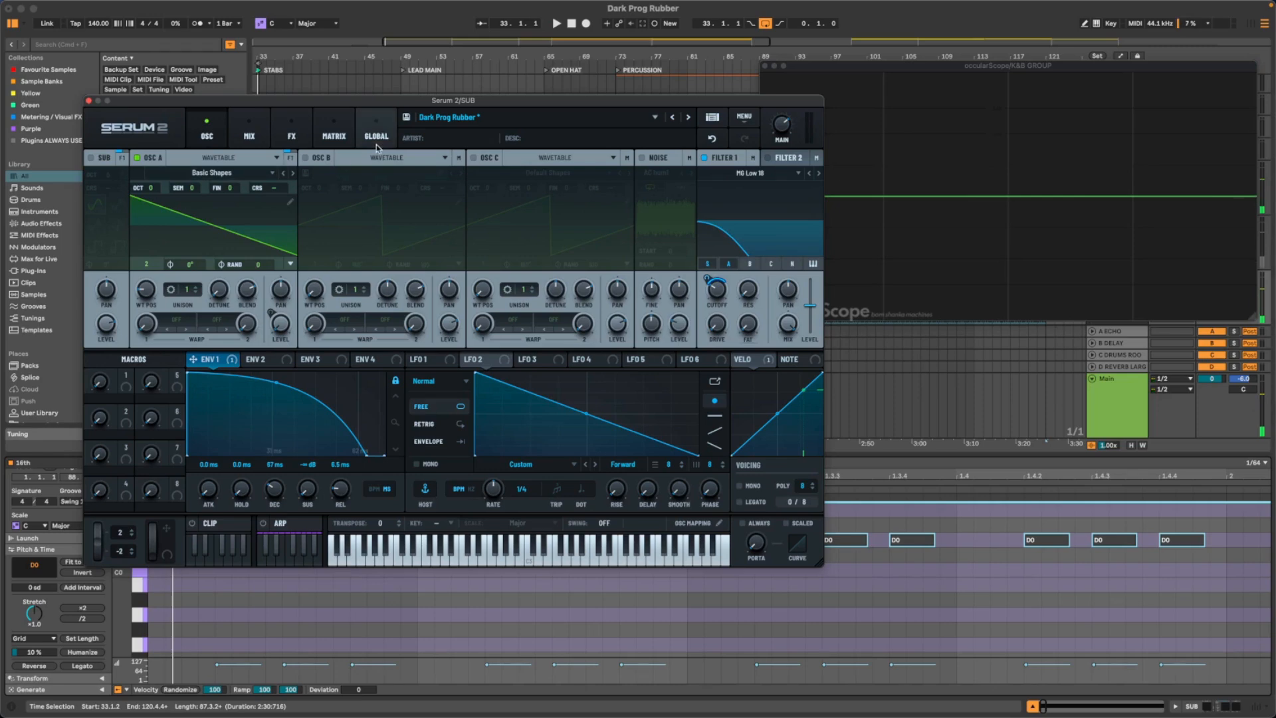
left_click_drag(353, 99, 433, 130)
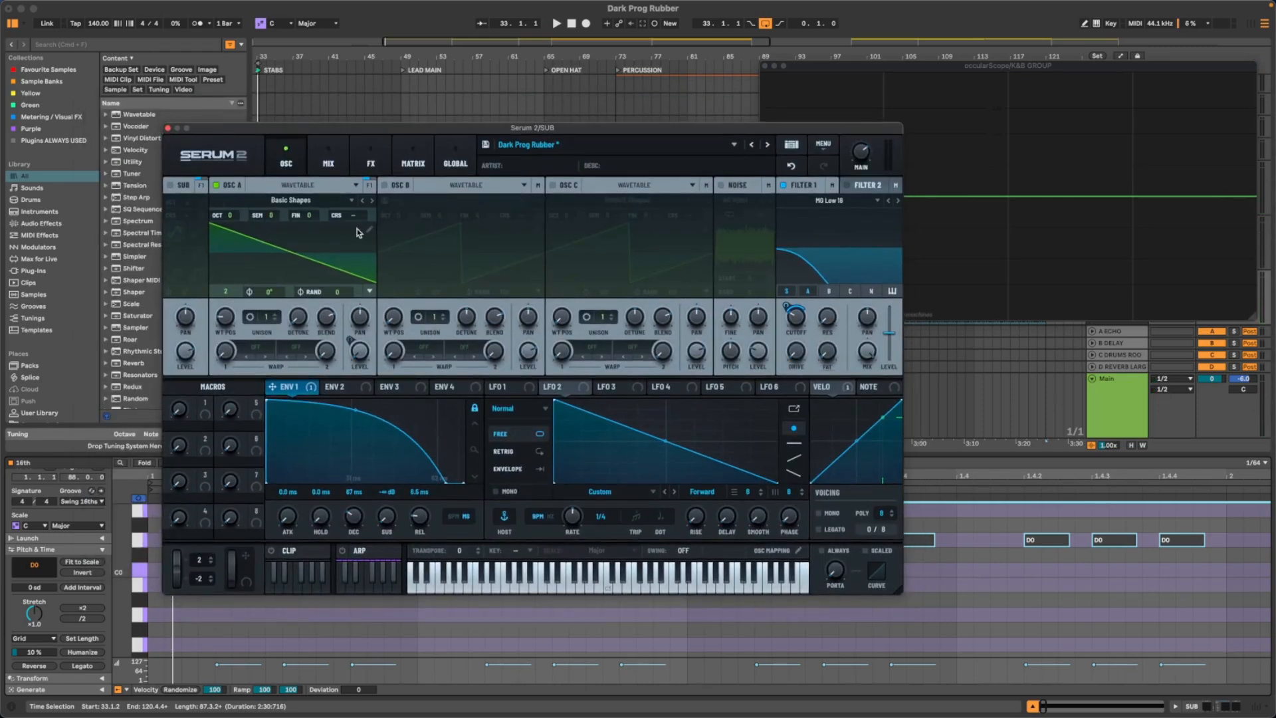
mouse_move(361, 129)
left_mouse_down()
mouse_move(505, 131)
mouse_move(358, 109)
left_mouse_up()
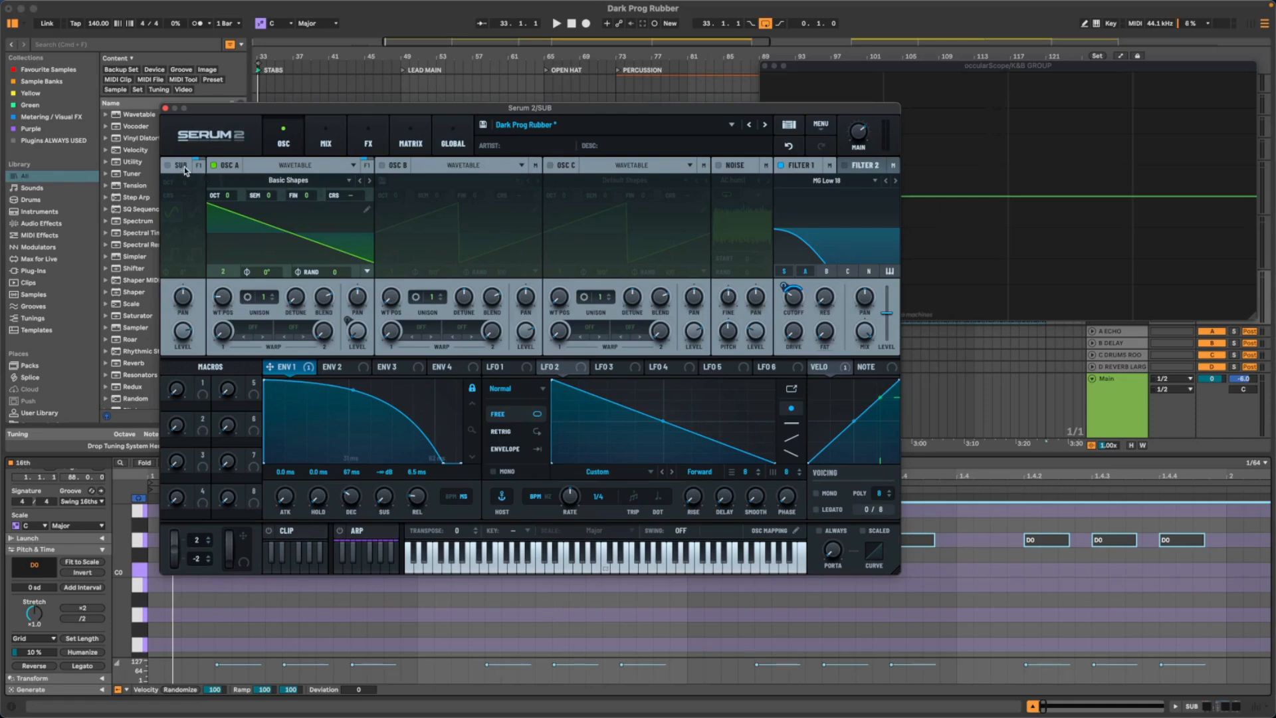
left_click(368, 210)
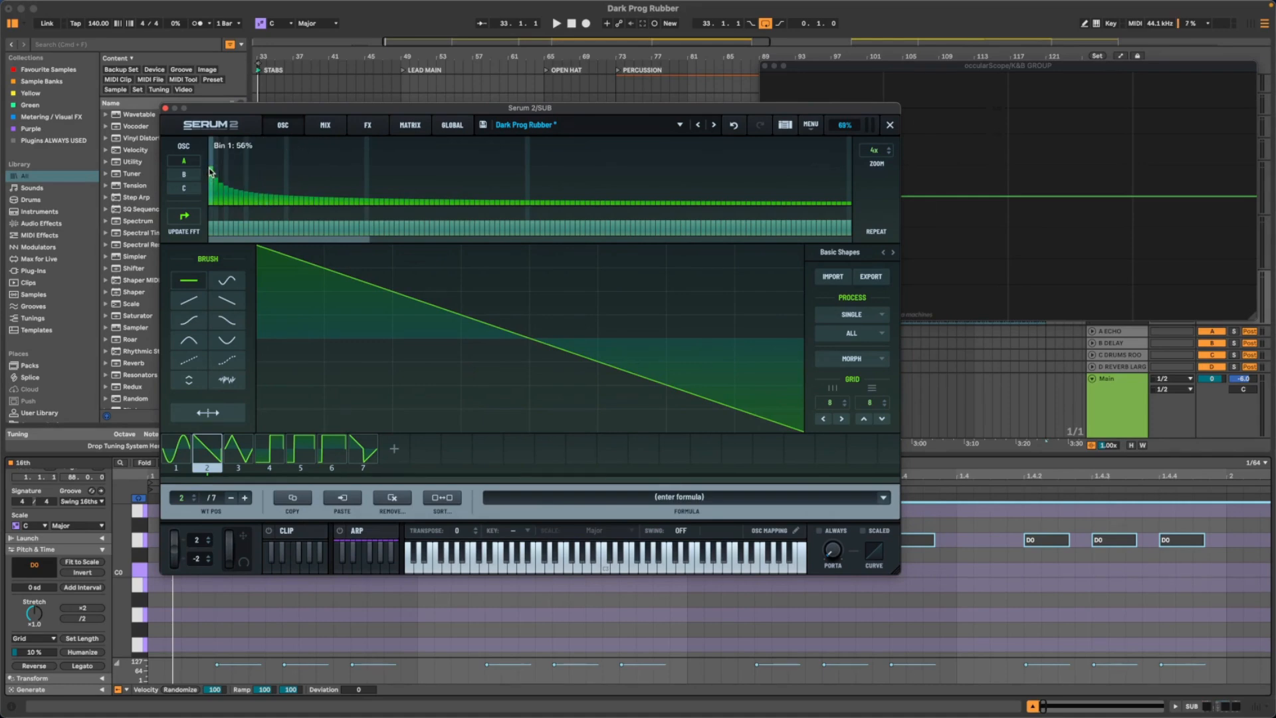
left_click_drag(209, 172, 195, 289)
key("space")
- Leave the wavetable editor, enable the Sub oscillator with its sine shape, and audition it together with OSC A
left_click_drag(500, 108, 338, 103)
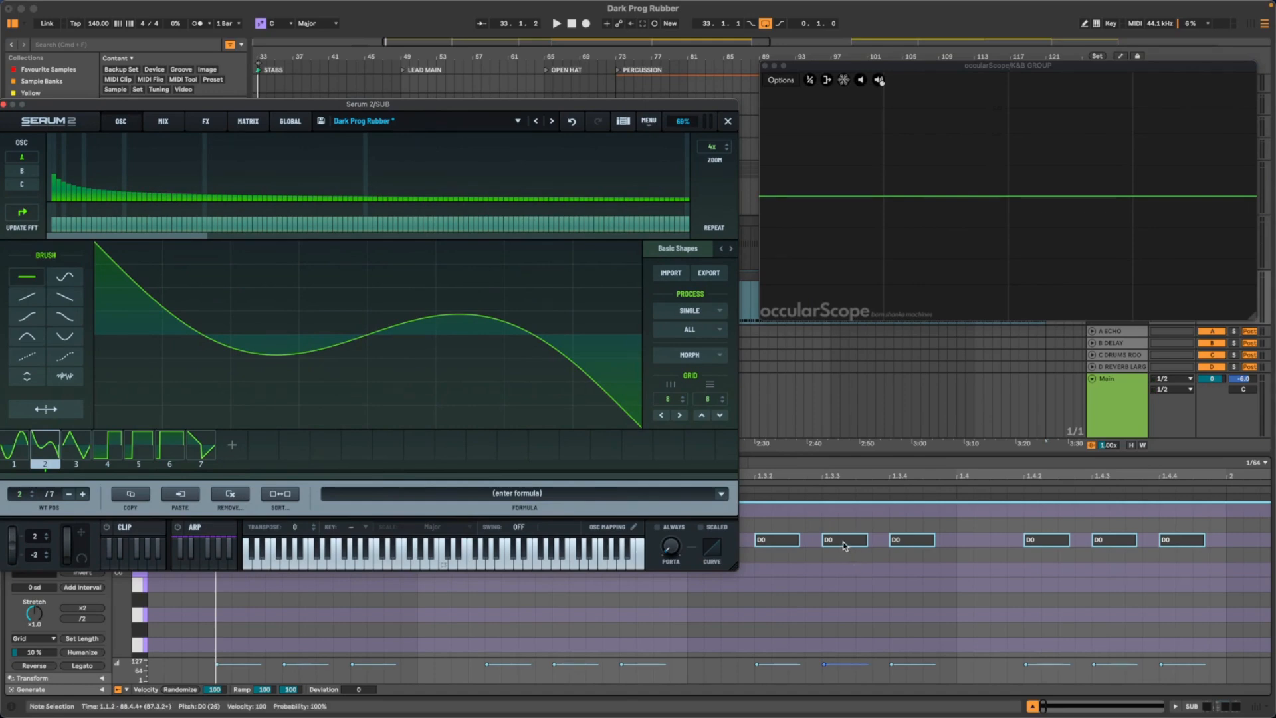
left_click_drag(418, 107, 658, 108)
left_click(355, 128)
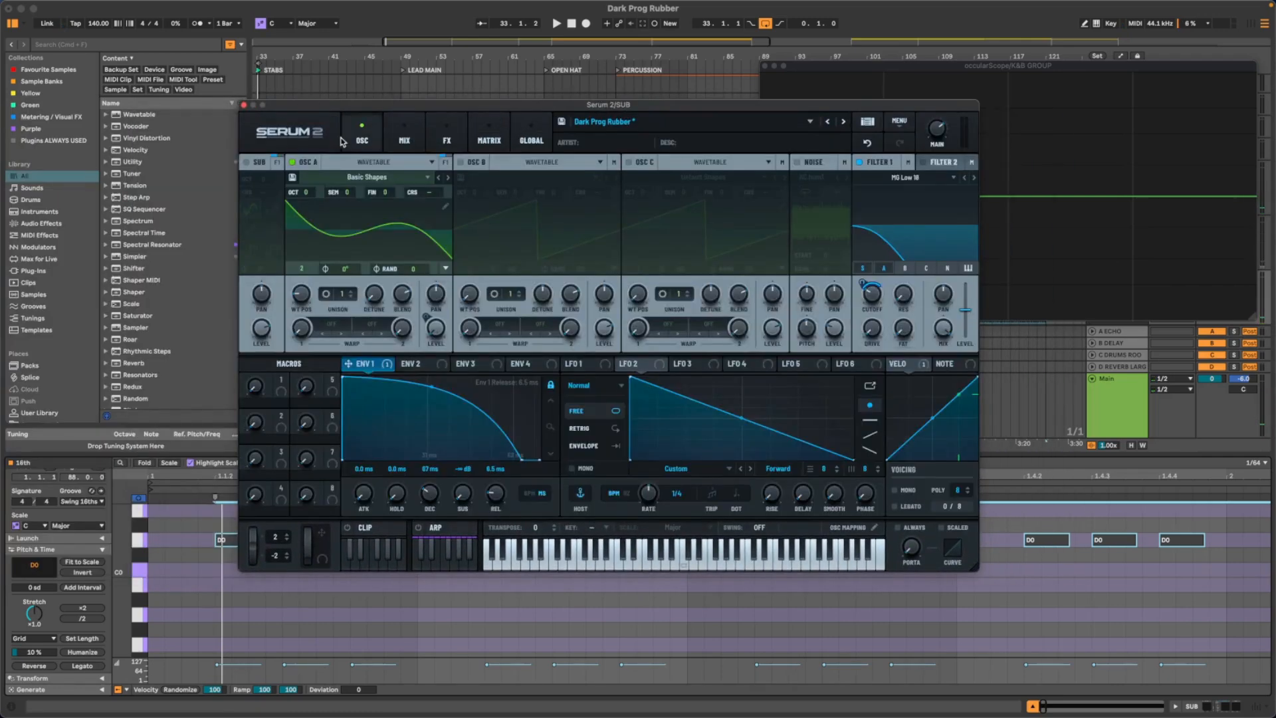
left_click(246, 162)
key("space")
left_click_drag(351, 107, 183, 63)
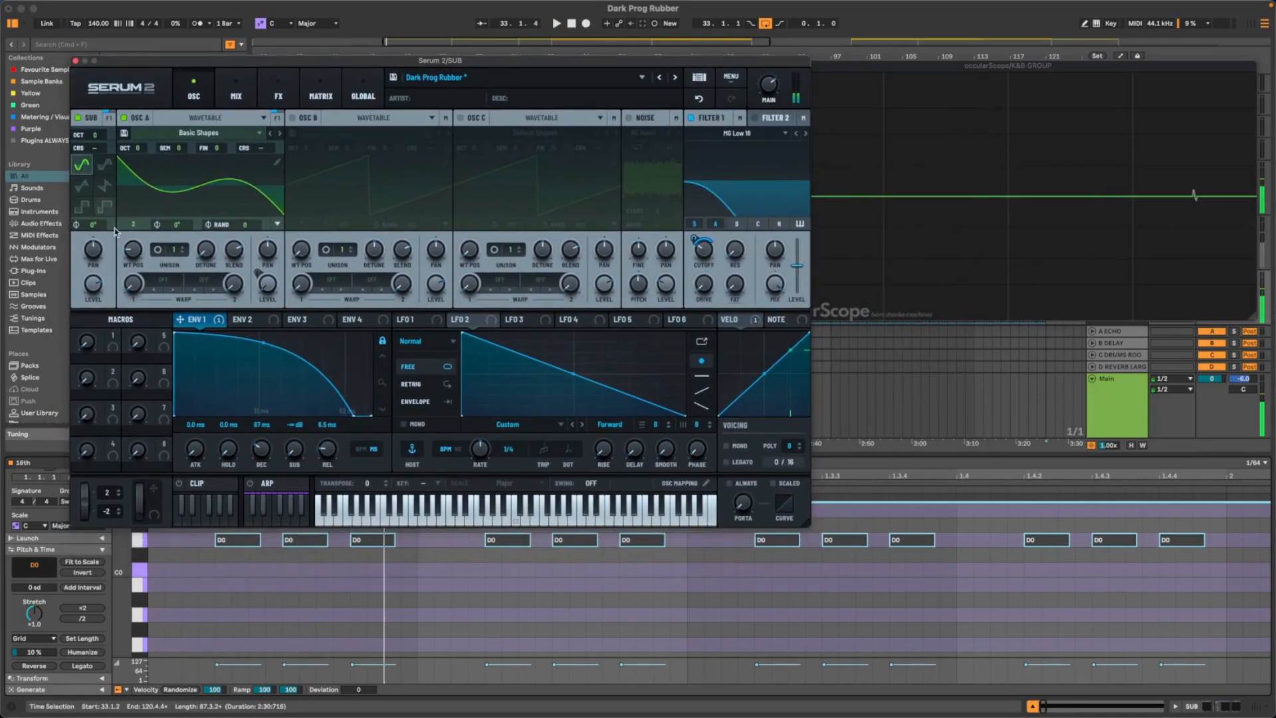
key("space")
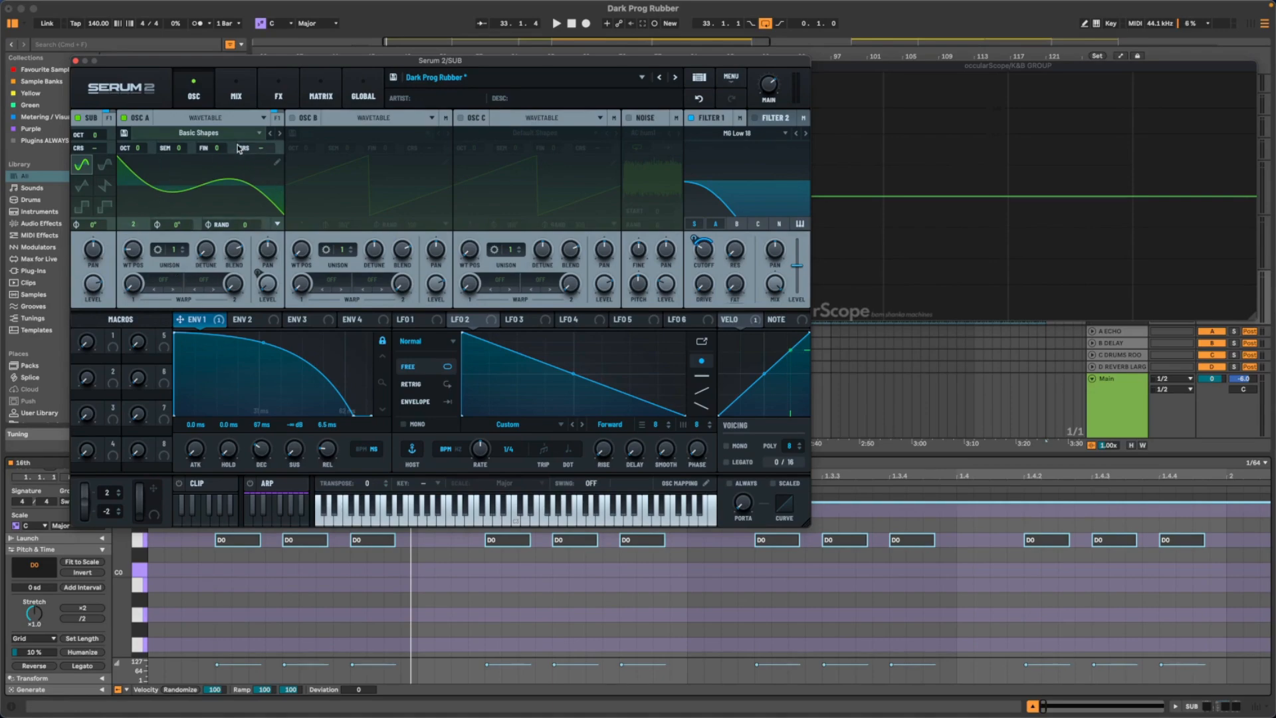
- Turn off OSC A and audition the Sub oscillator on its own
left_click_drag(232, 67, 179, 70)
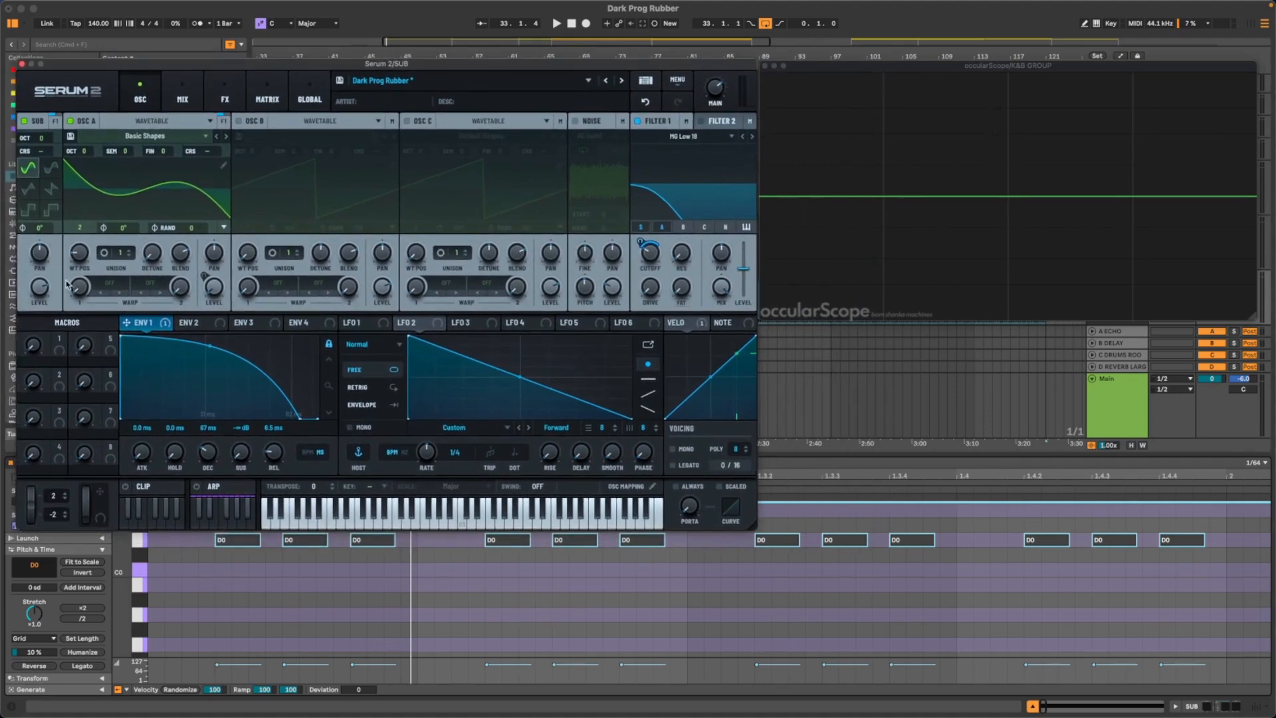
mouse_move(43, 284)
left_mouse_down()
mouse_move(39, 360)
mouse_move(52, 300)
left_mouse_up()
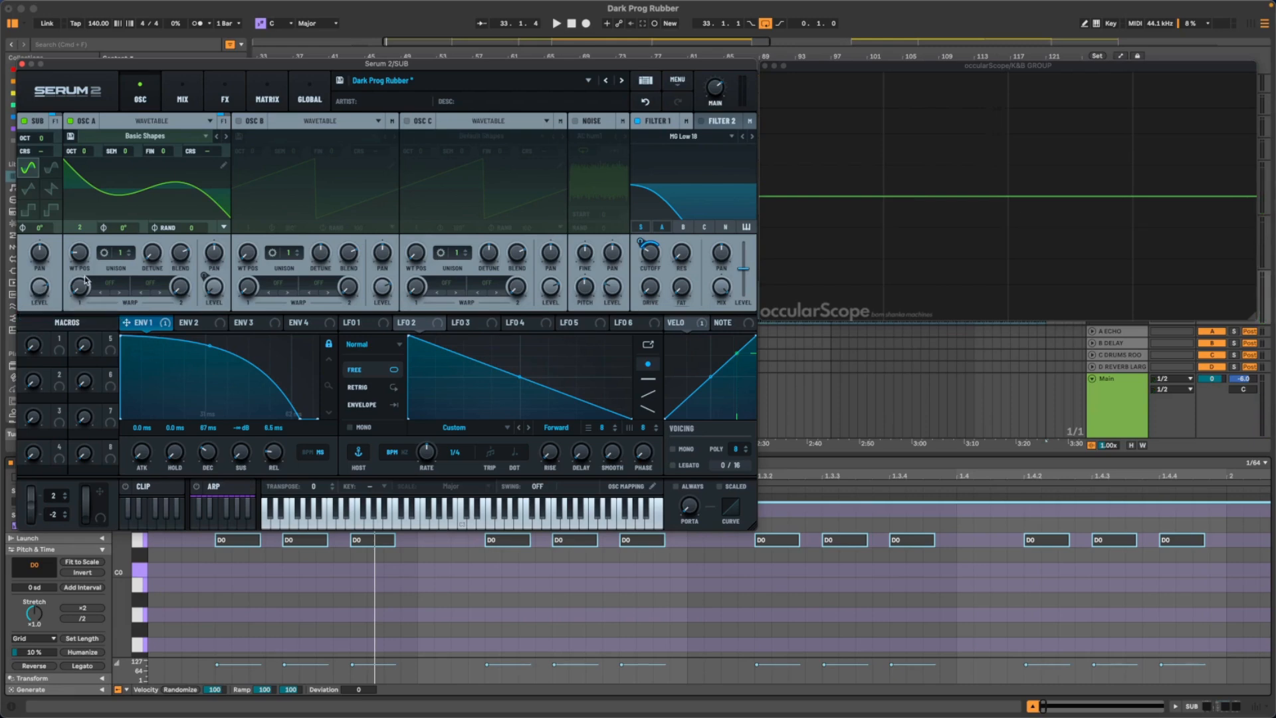
left_click(72, 122)
key("space")
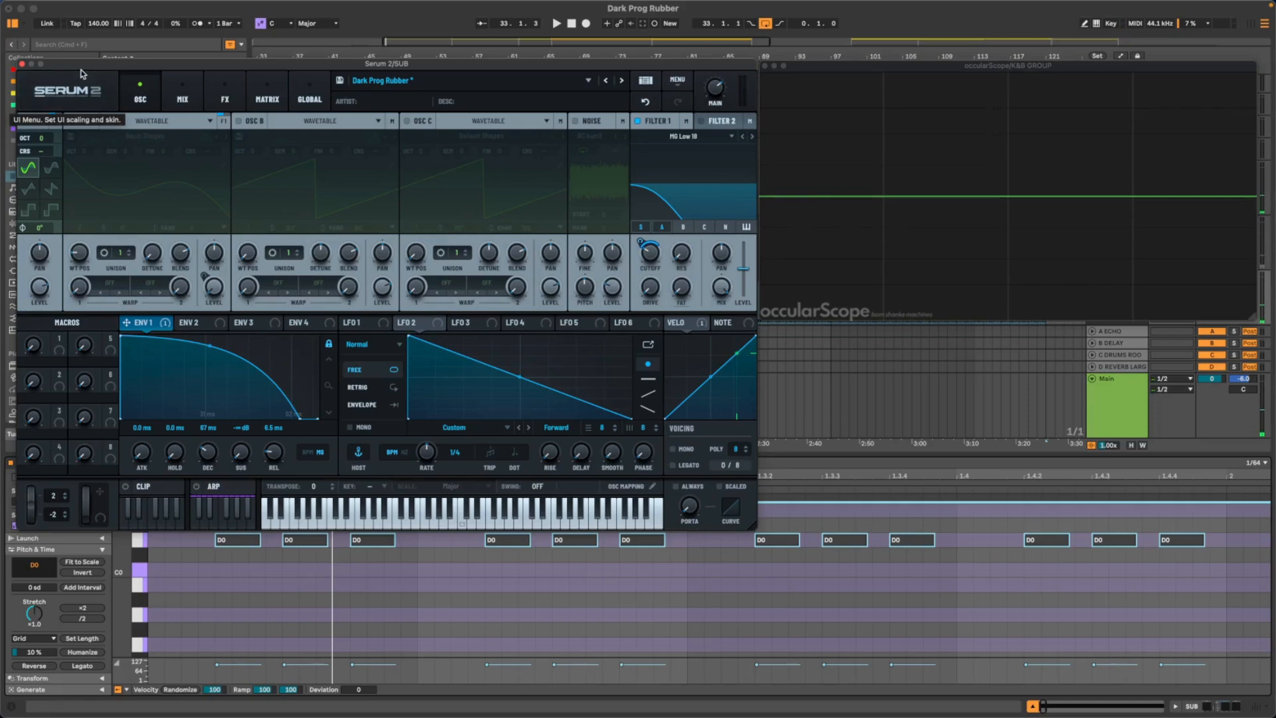
- Play the sub-only patch once more, and close Serum 2 and the clip editor
left_click_drag(82, 67, 365, 162)
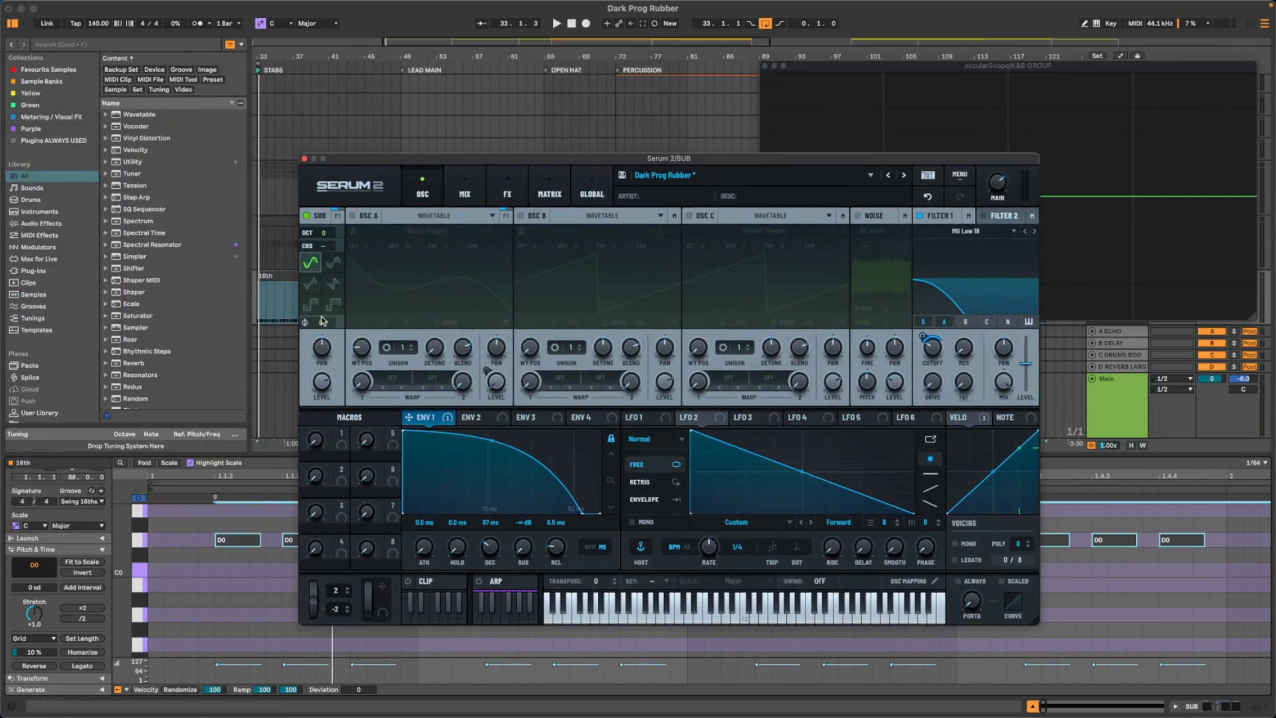
left_click_drag(373, 158, 346, 164)
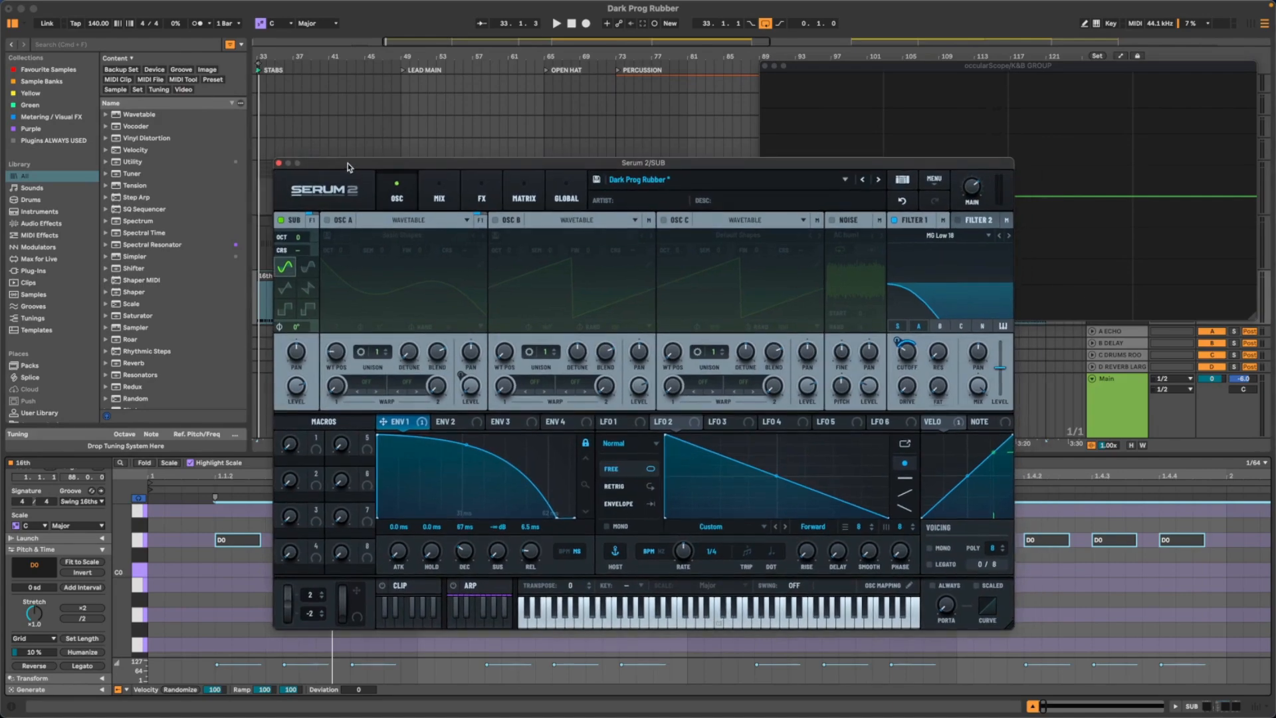
key("space")
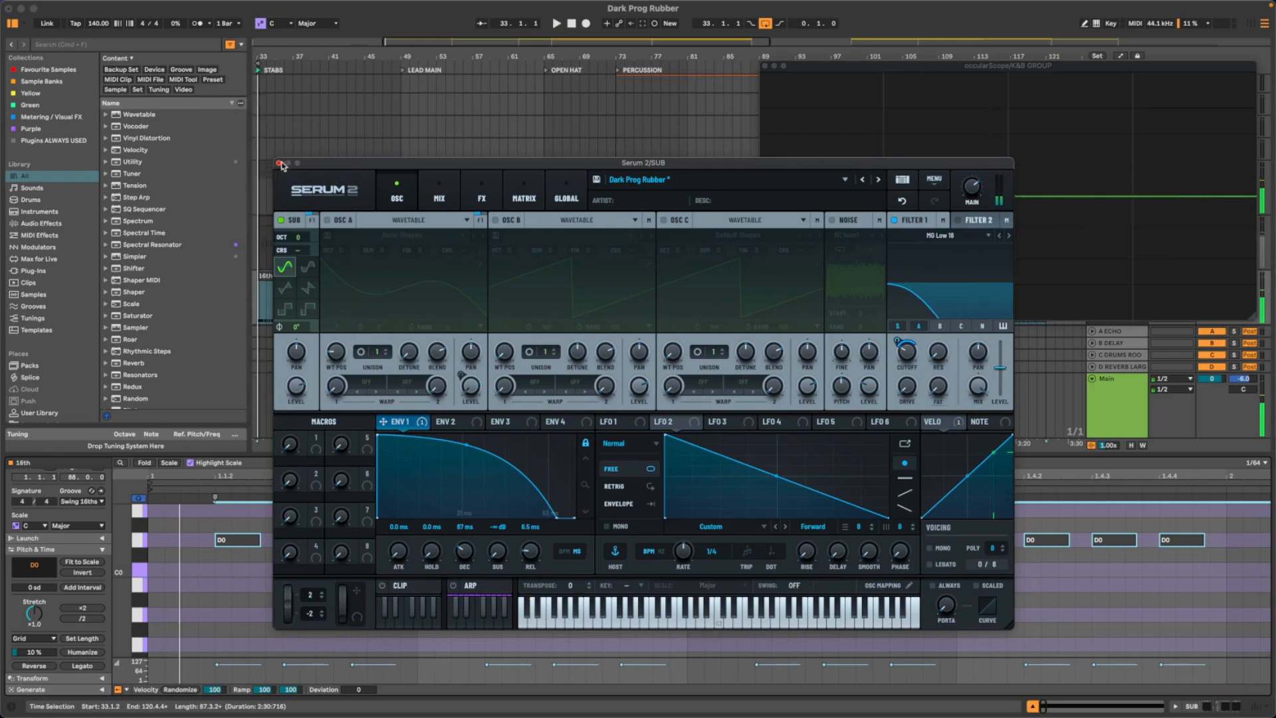
left_click(278, 165)
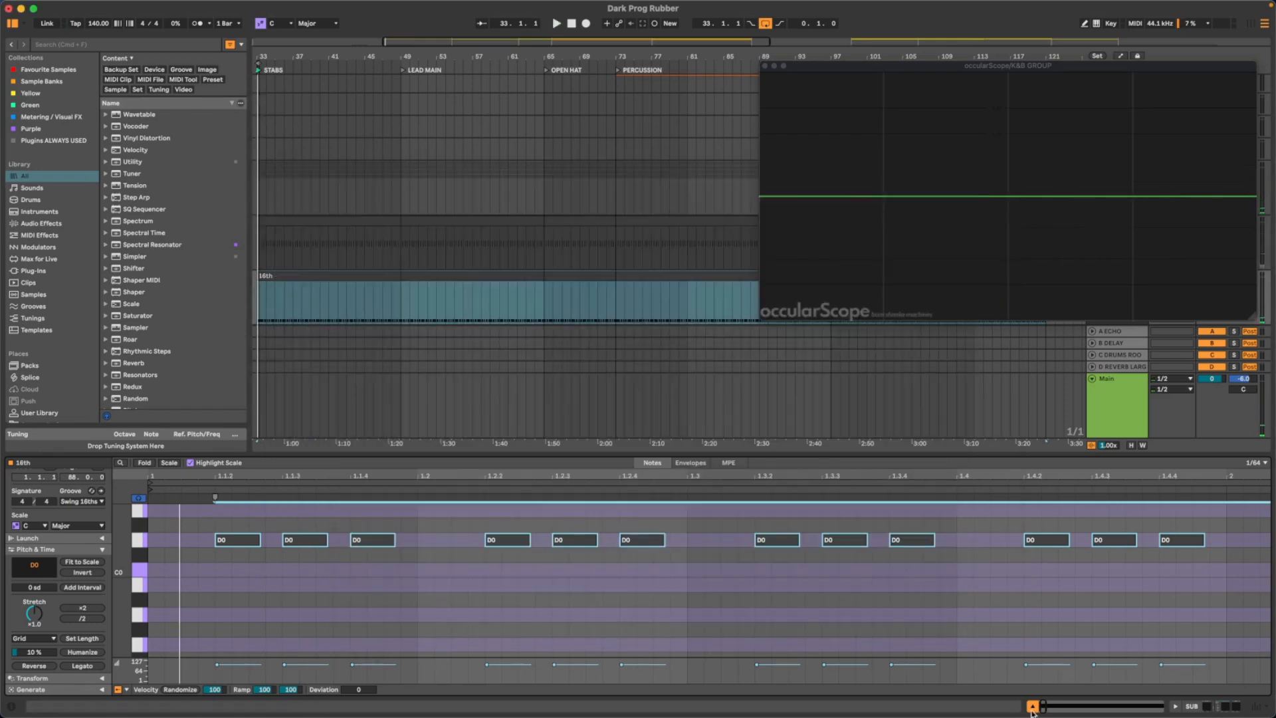
key("super+alt+l")
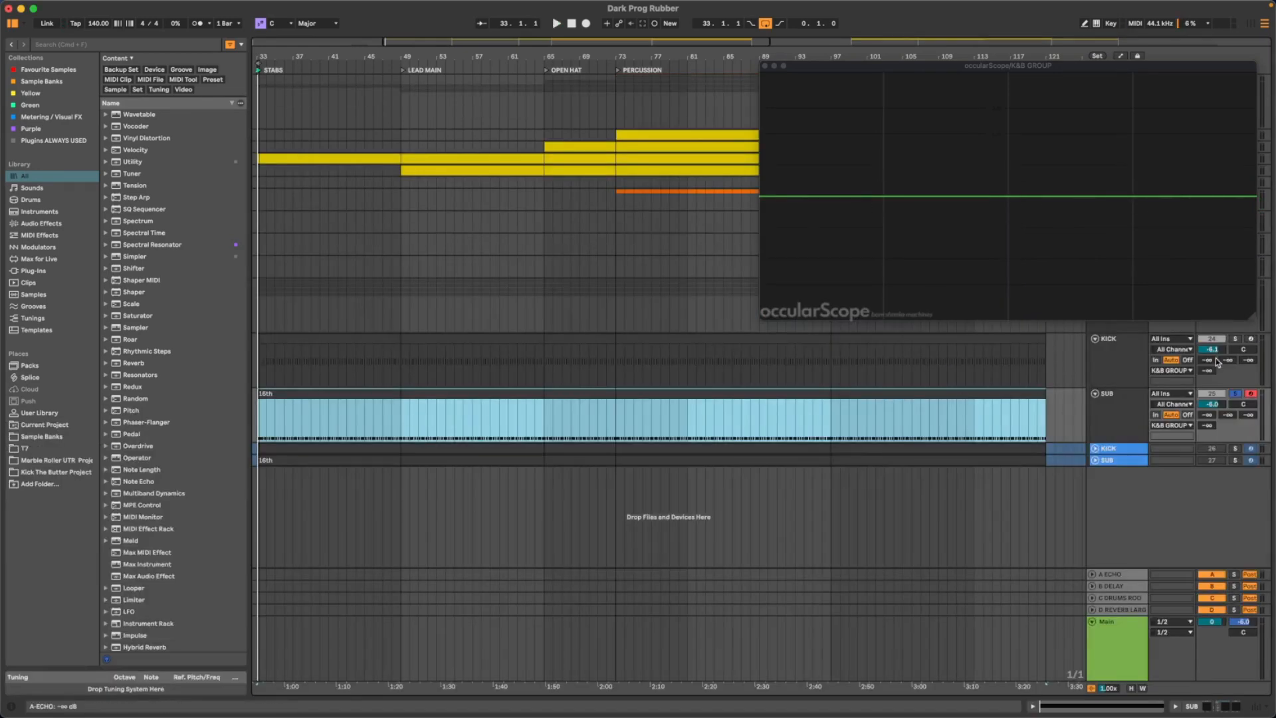
- Solo the KICK track instead of SUB and move occularScope clear of the track headers
left_click(1236, 339)
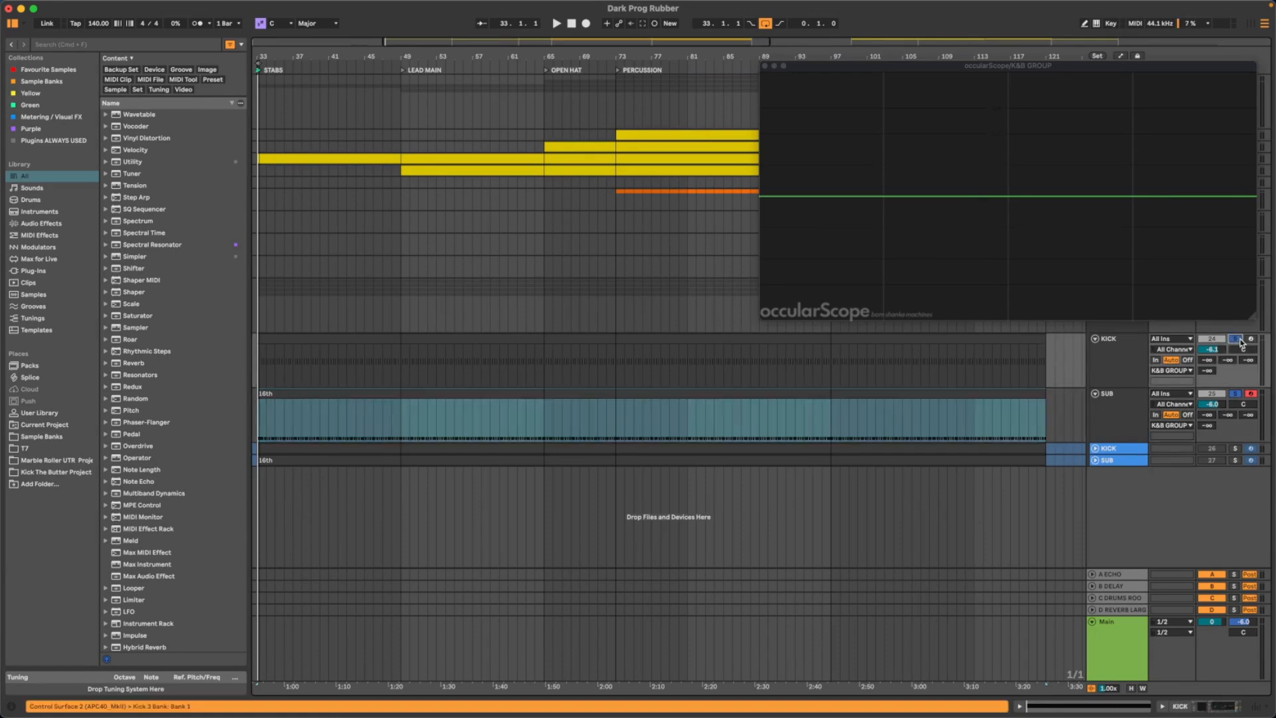
left_click(1141, 364)
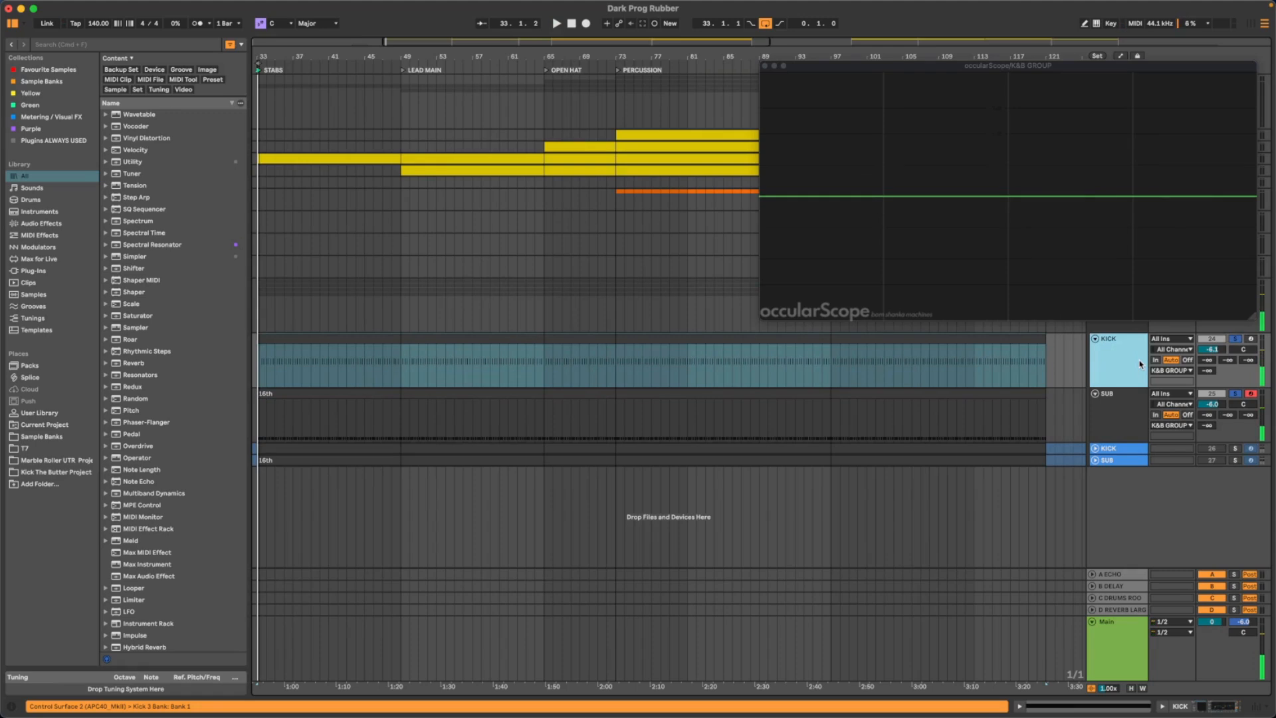
left_click(1236, 394)
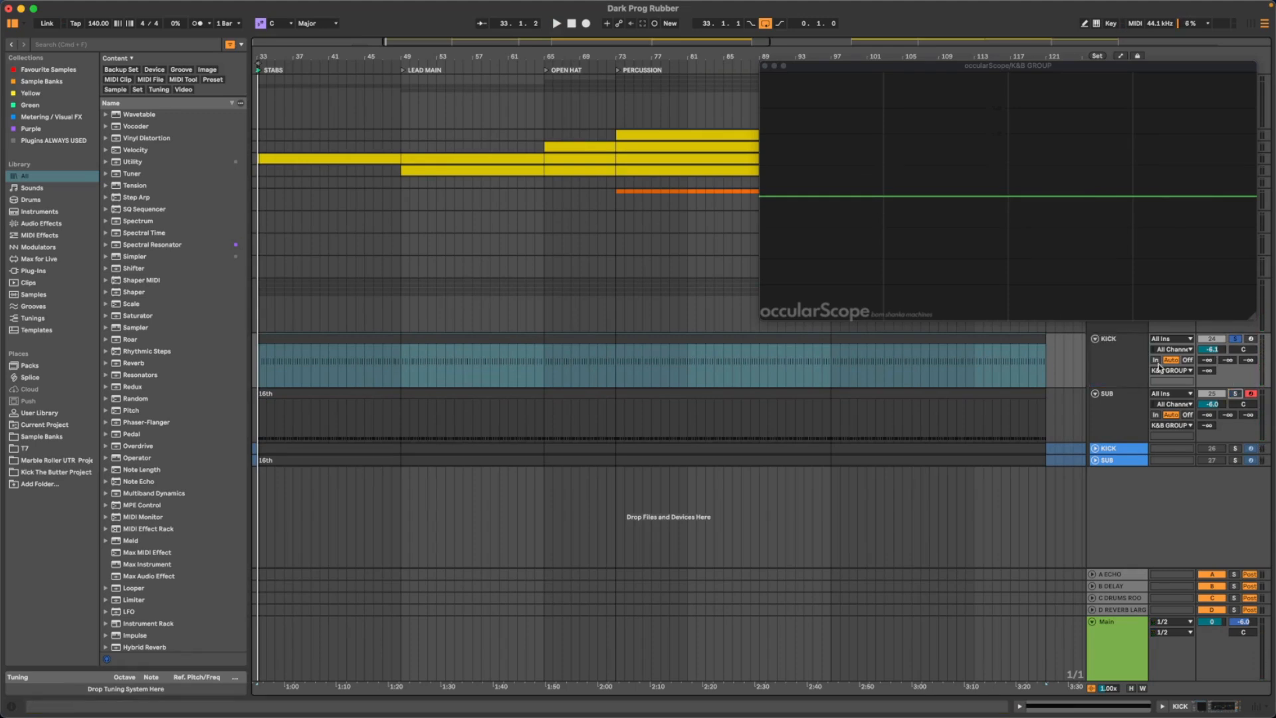
left_click_drag(930, 68, 537, 74)
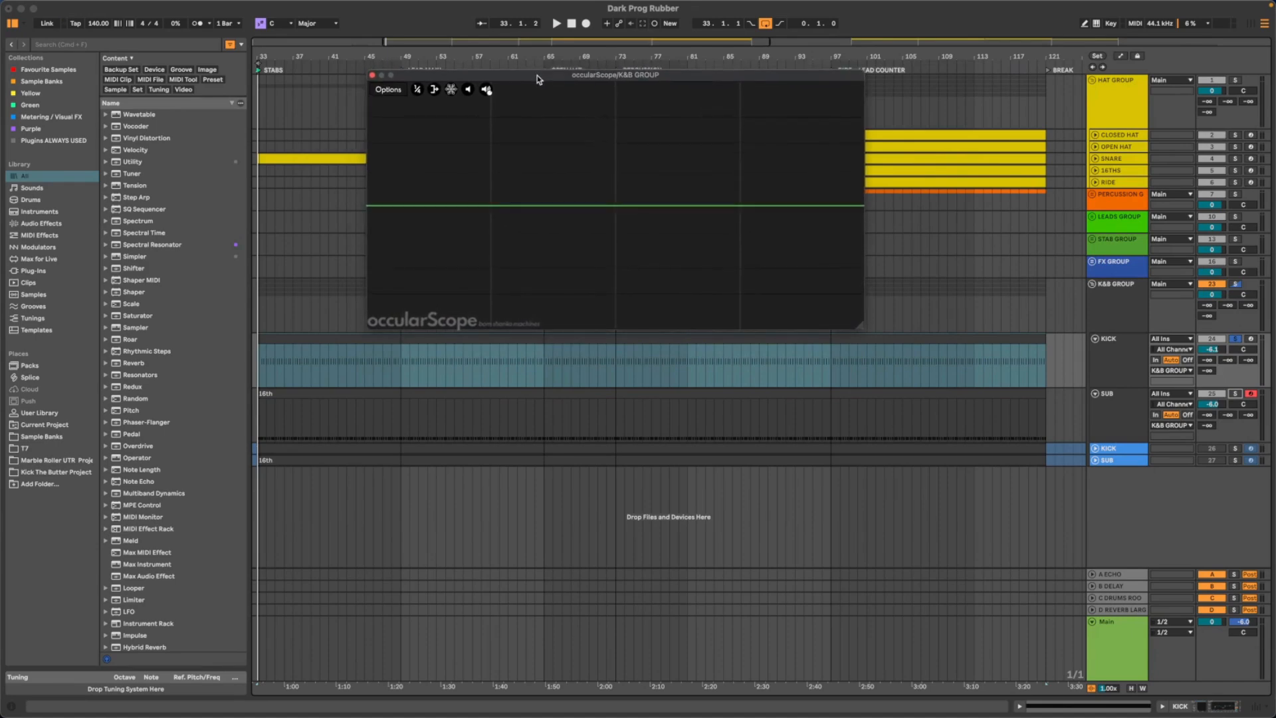
- Play the soloed kick and examine its waveform and tail length in occularScope
key("space")
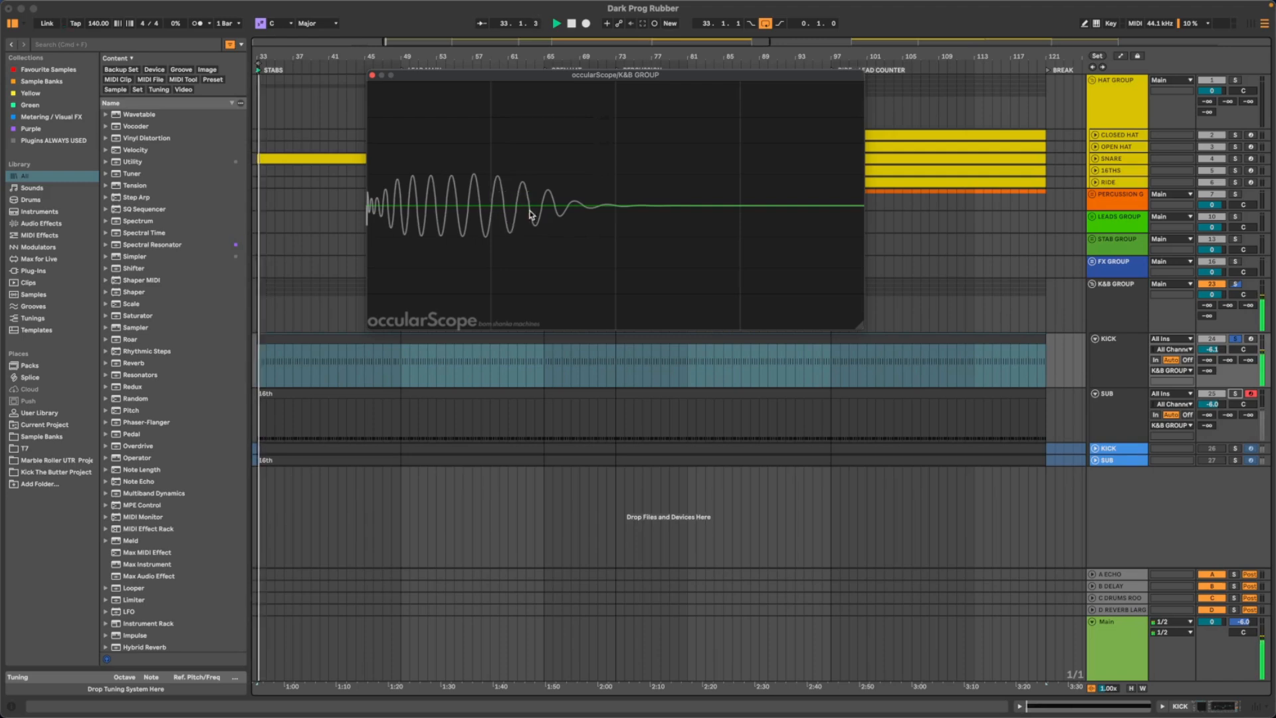
key("space")
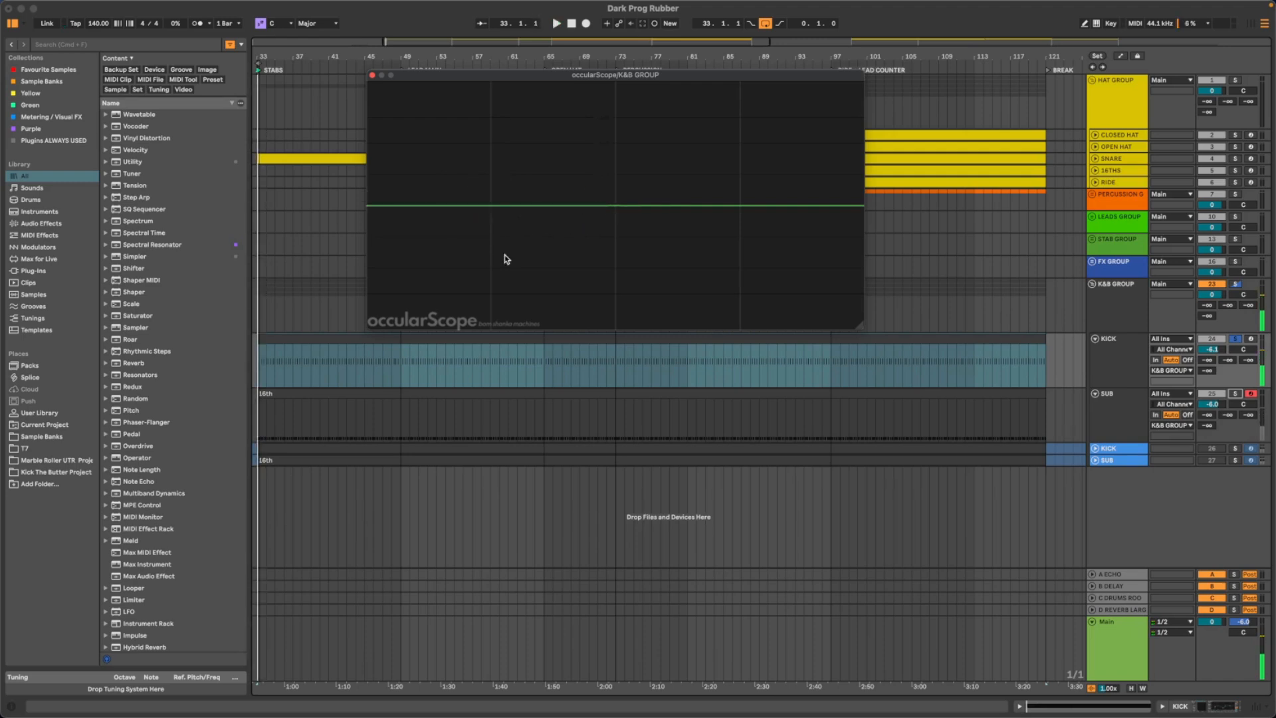
key("space")
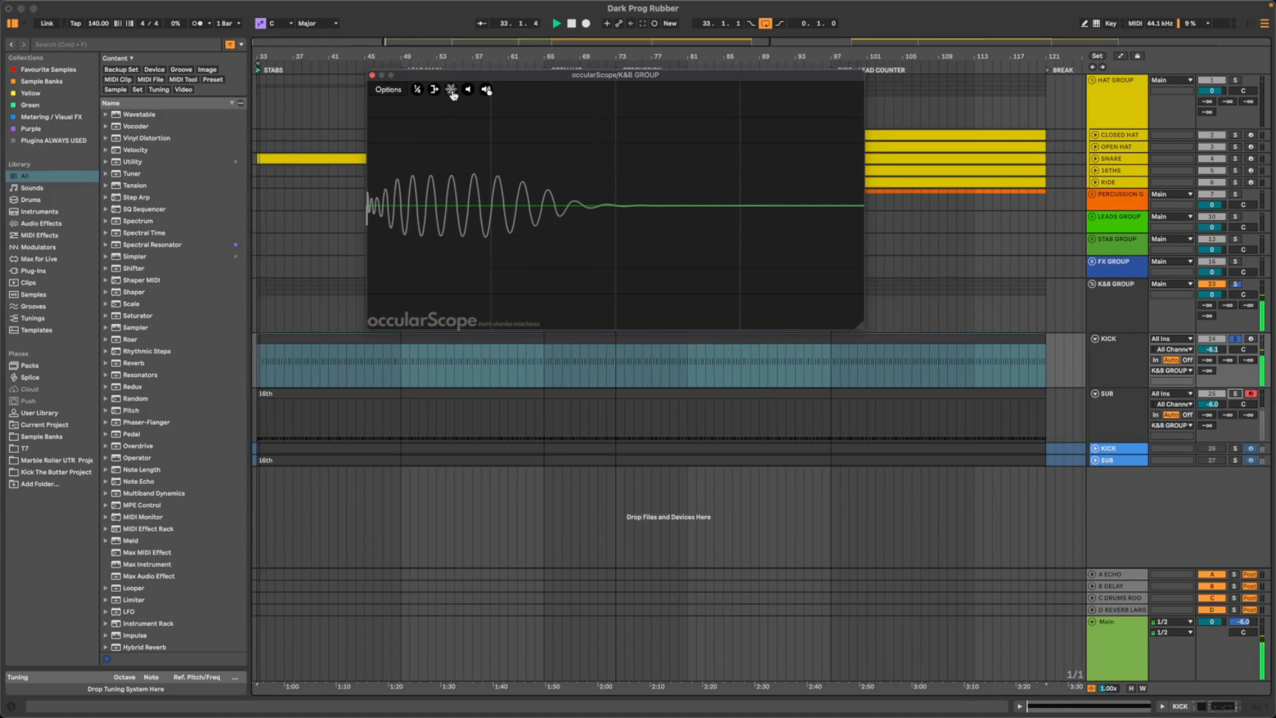
key("space")
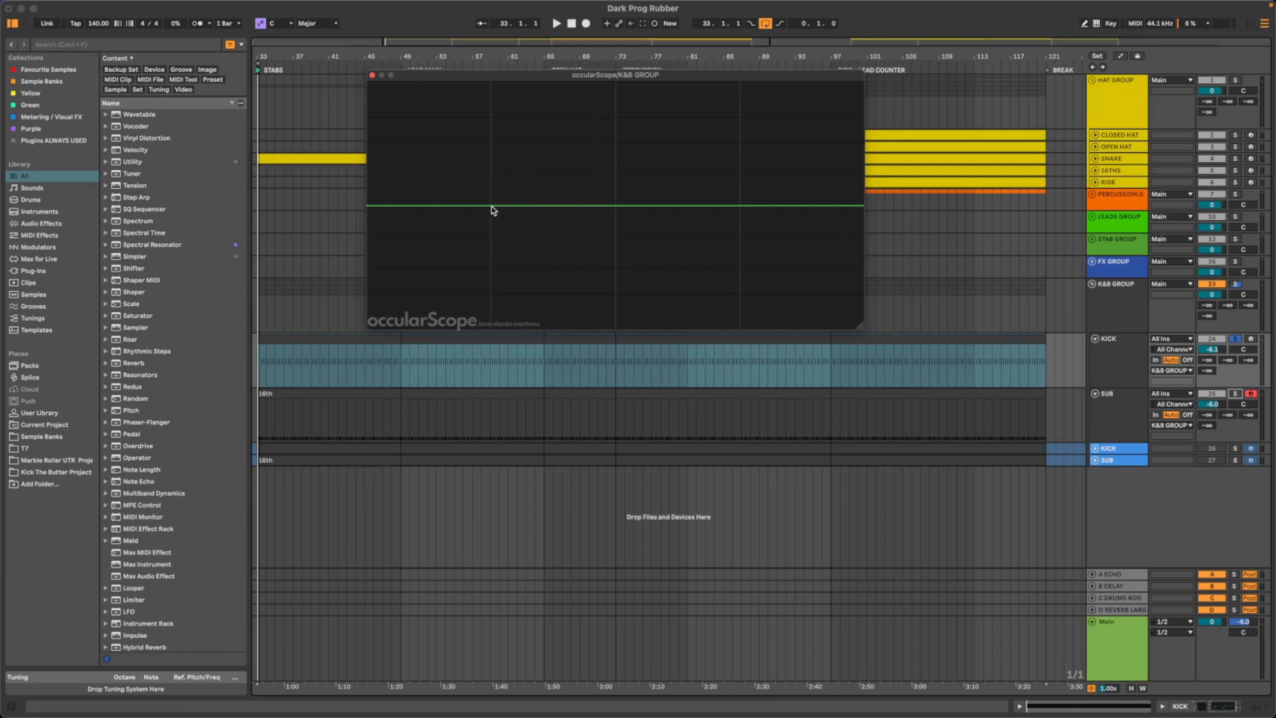
- Solo the SUB track instead of KICK, audition it, and open its device chain
left_click(1234, 394)
key("space")
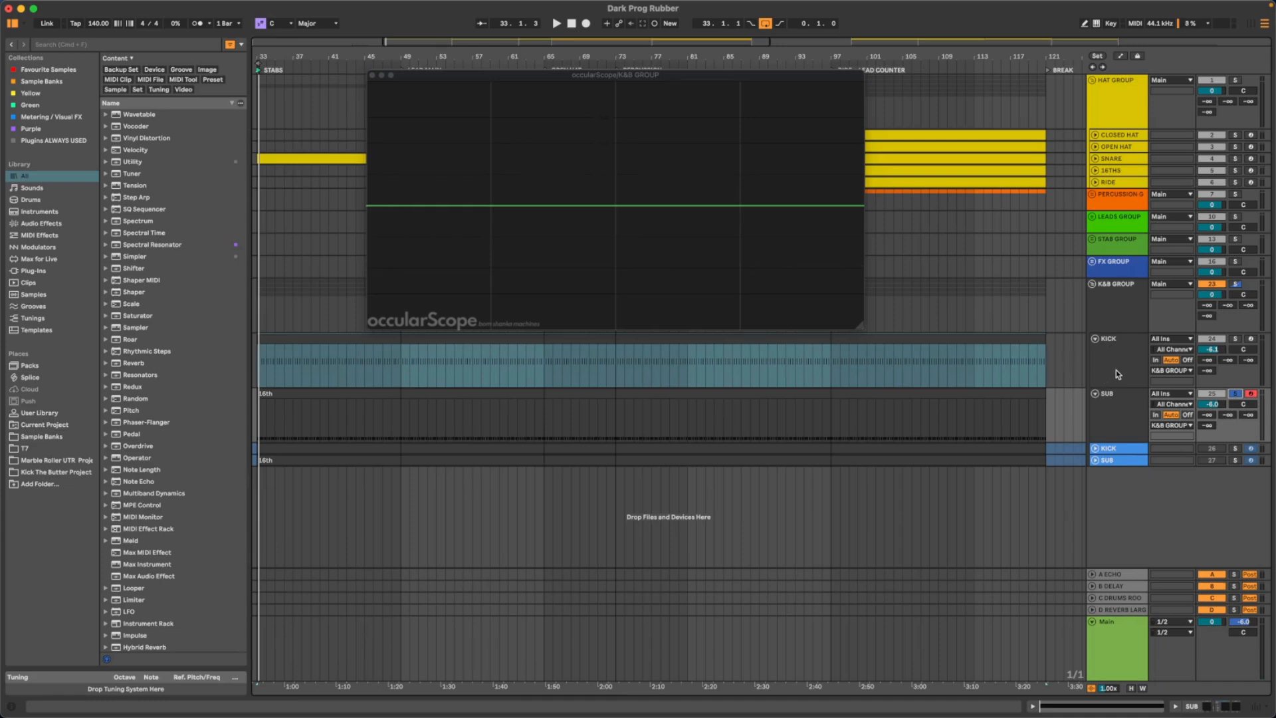
double_click(1123, 406)
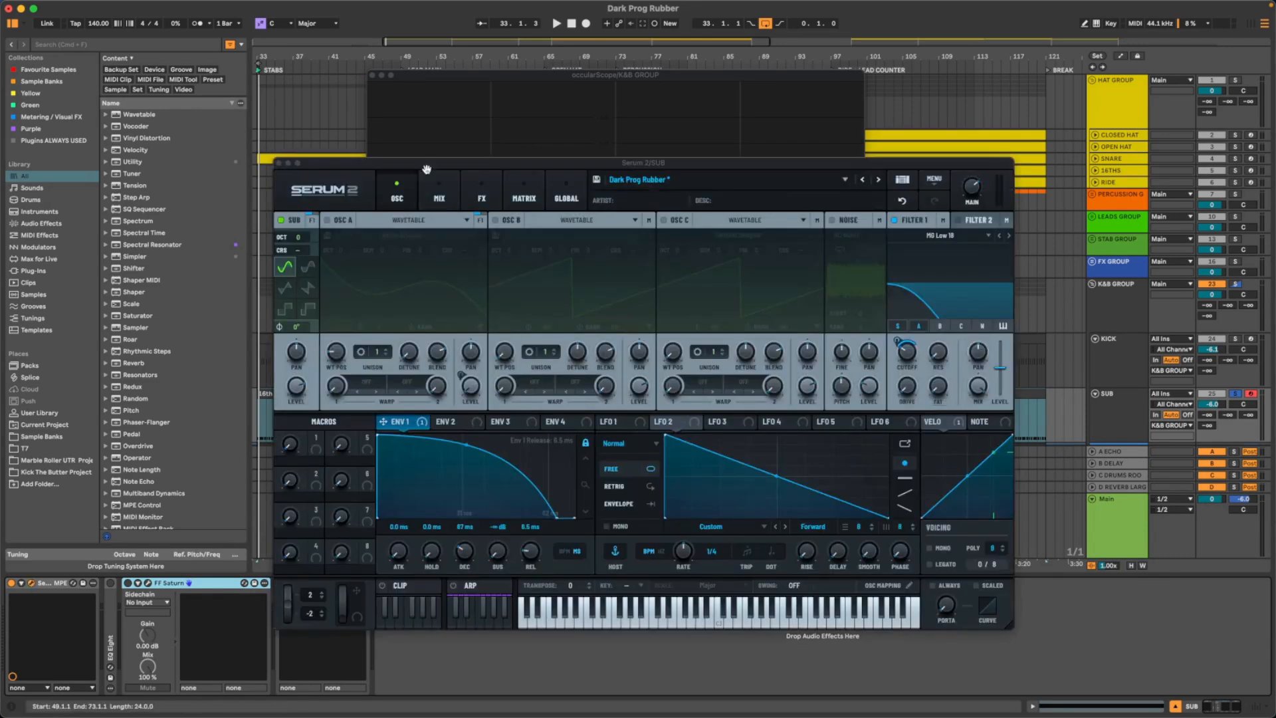
- Look over the SUB's Serum 2 patch and the KICK's Kick 3 amp envelope, closing each plugin window after viewing
left_click_drag(426, 167, 440, 169)
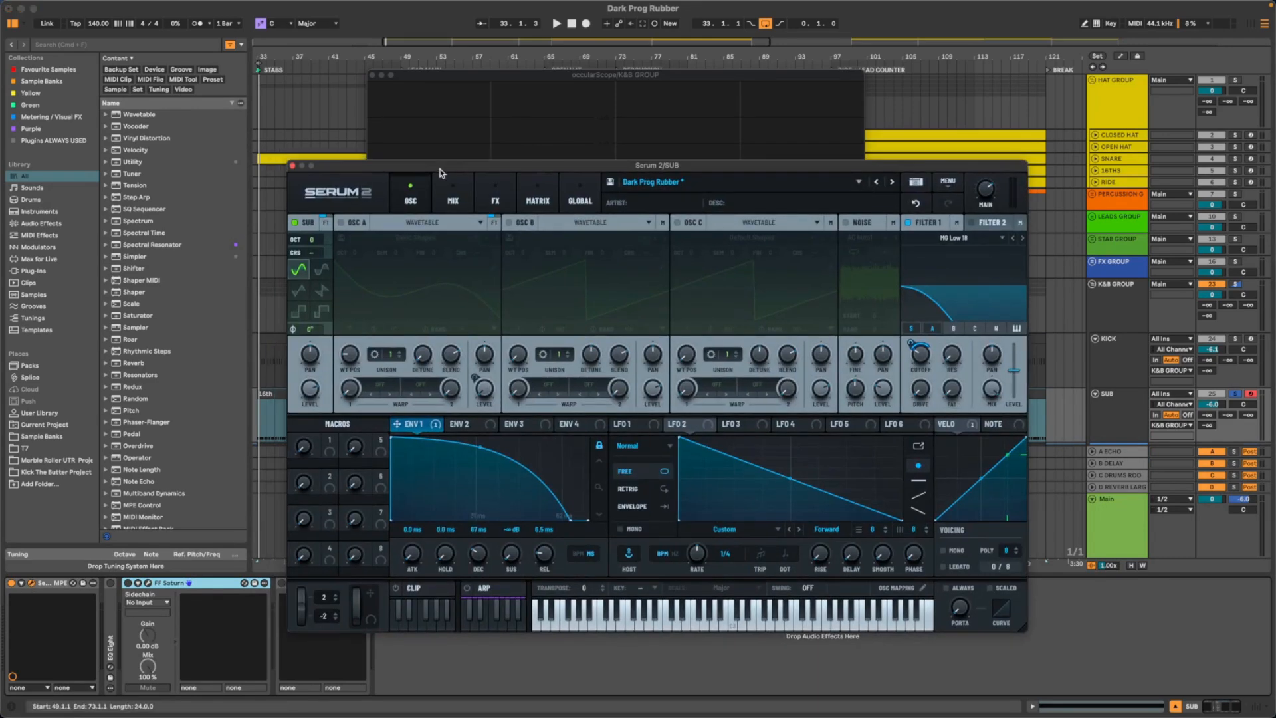
left_click(292, 165)
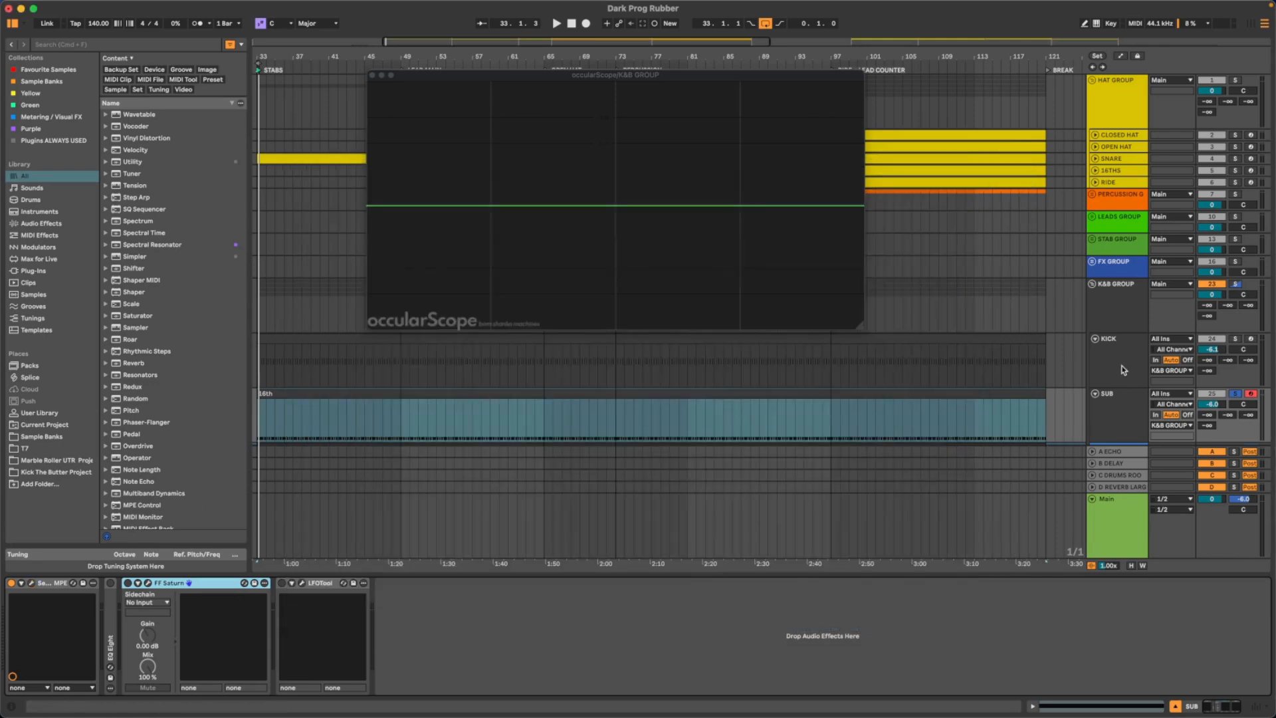
left_click(1130, 364)
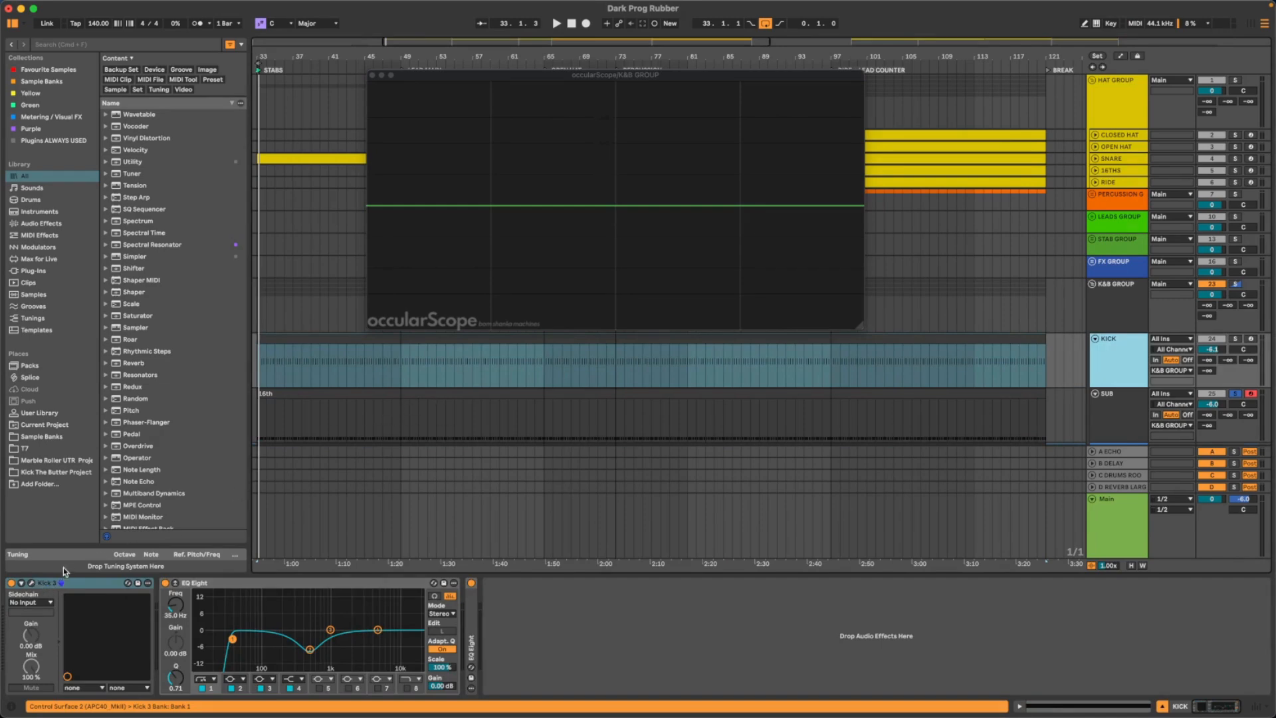
left_click(32, 582)
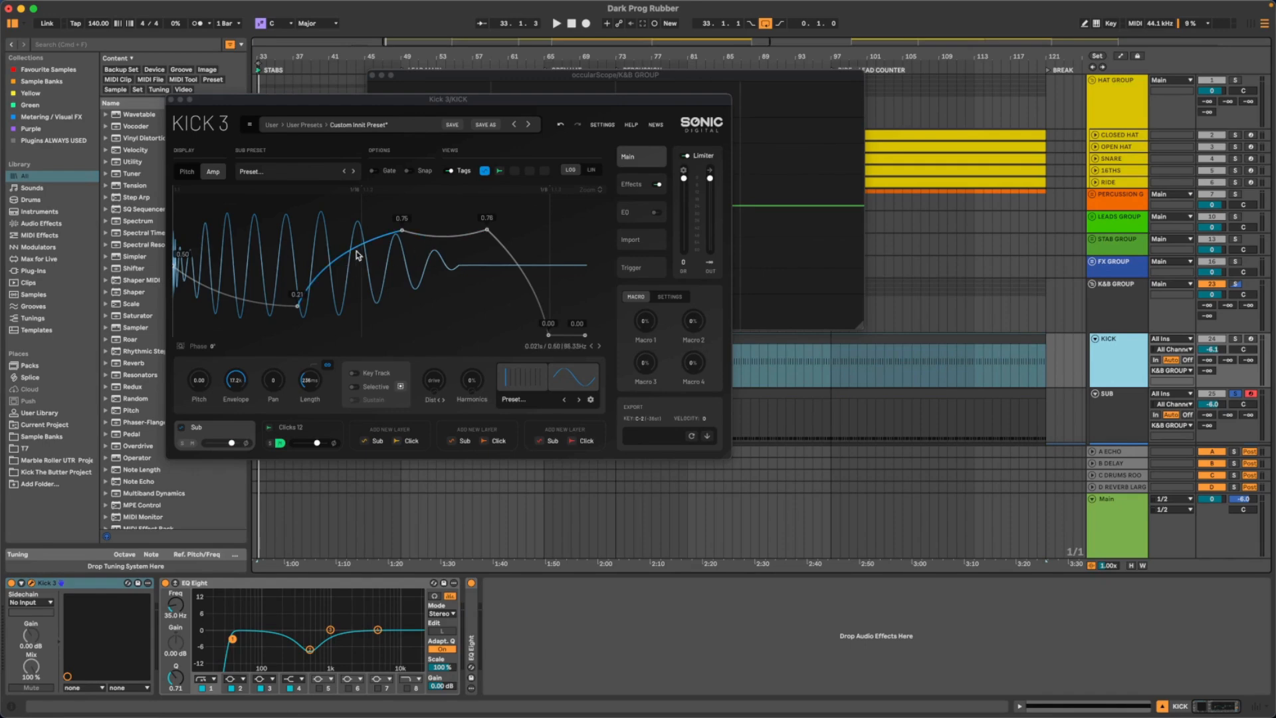
left_click_drag(225, 105, 253, 157)
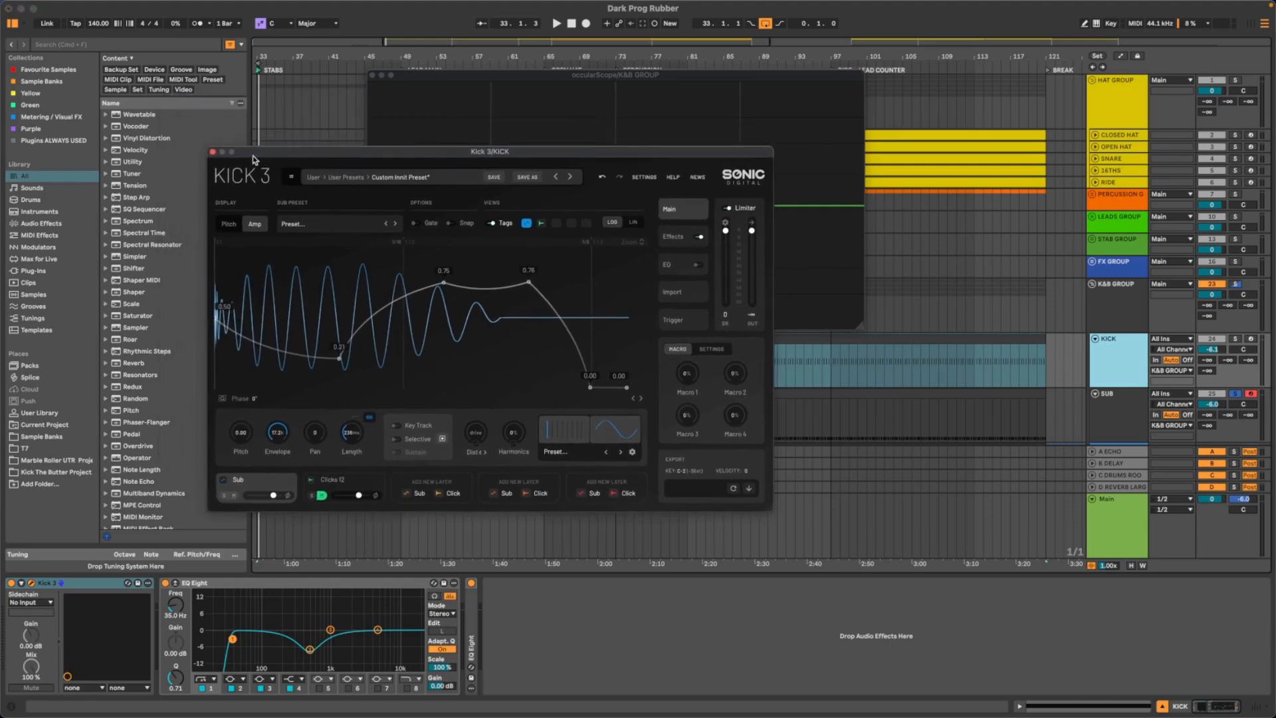
left_click(212, 152)
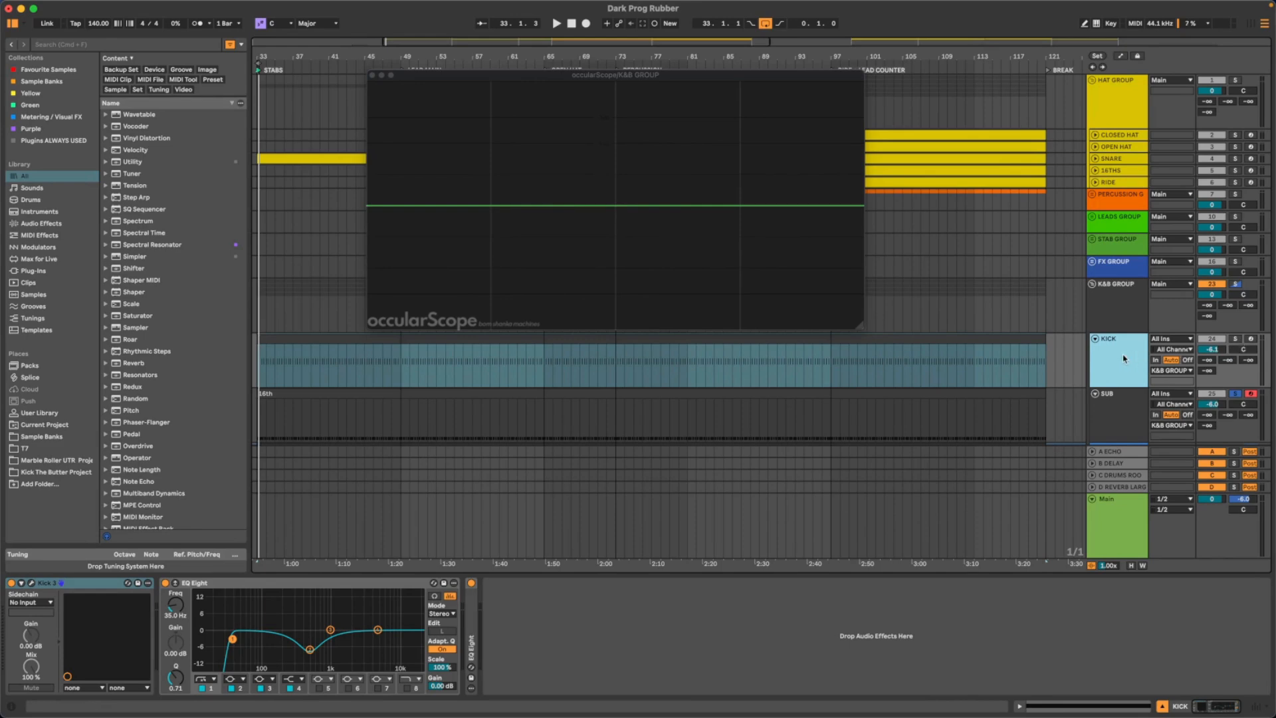
- Play the loop and alternate the solo between KICK and SUB to compare their waveforms in occularScope
left_click(1235, 340)
key("space")
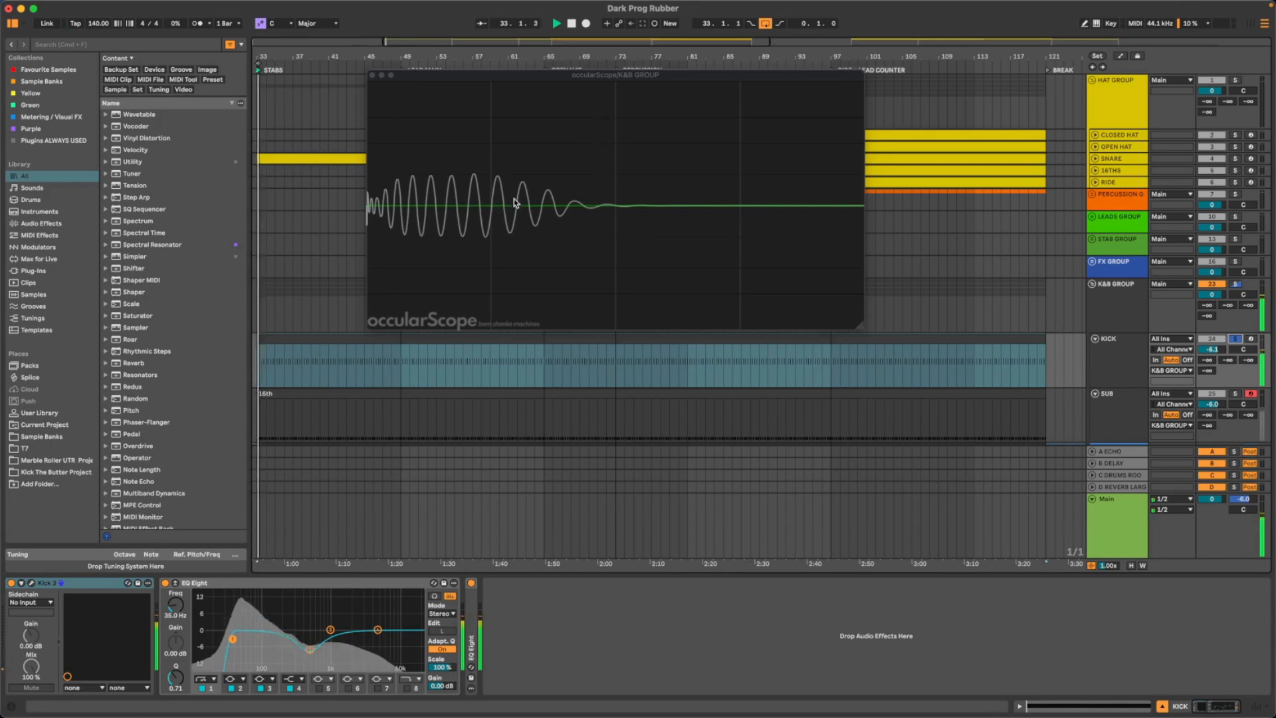
left_click(1236, 394)
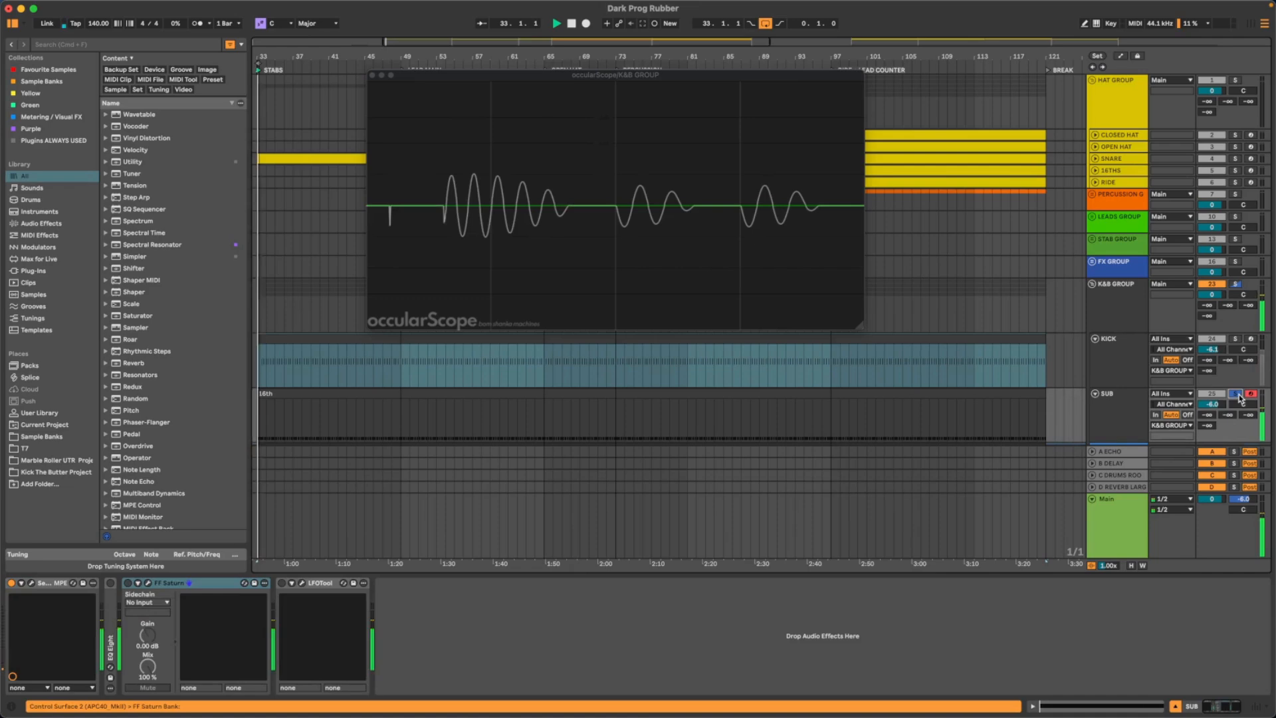
left_click(1235, 340)
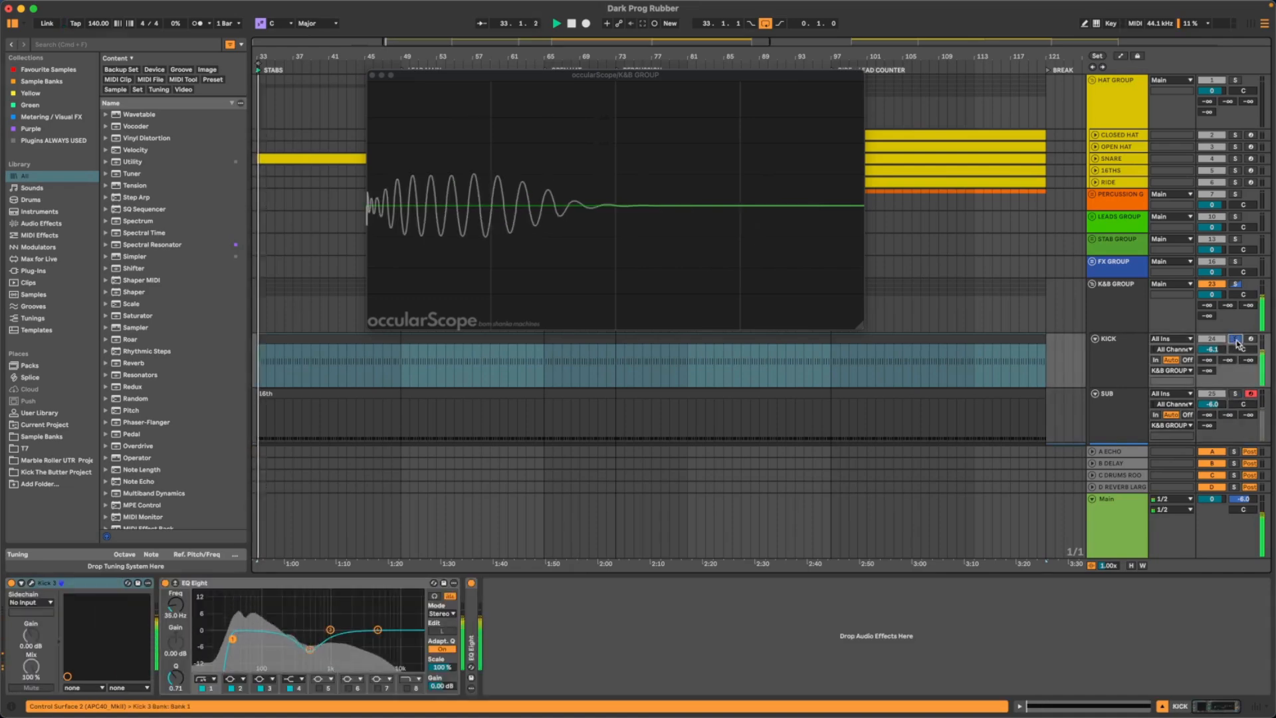
left_click(1235, 394)
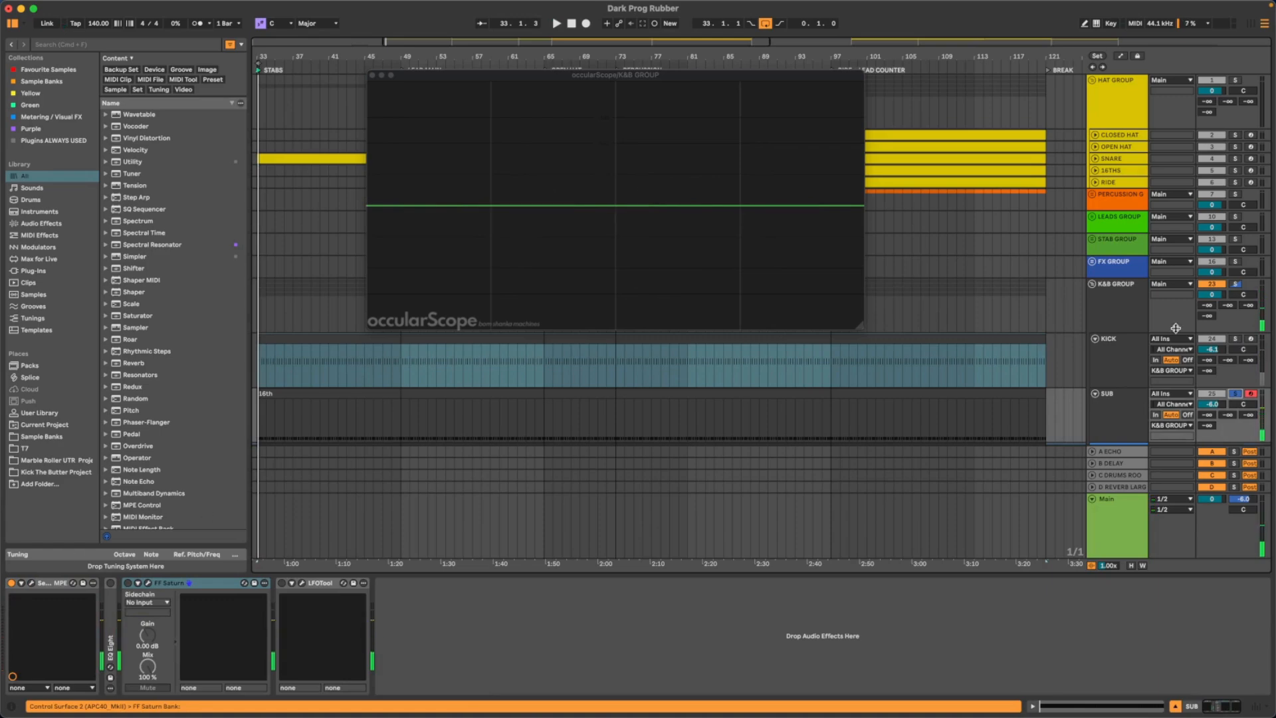
- Open Kick 3 on the KICK track and arrange it side by side with occularScope
left_click(1138, 352)
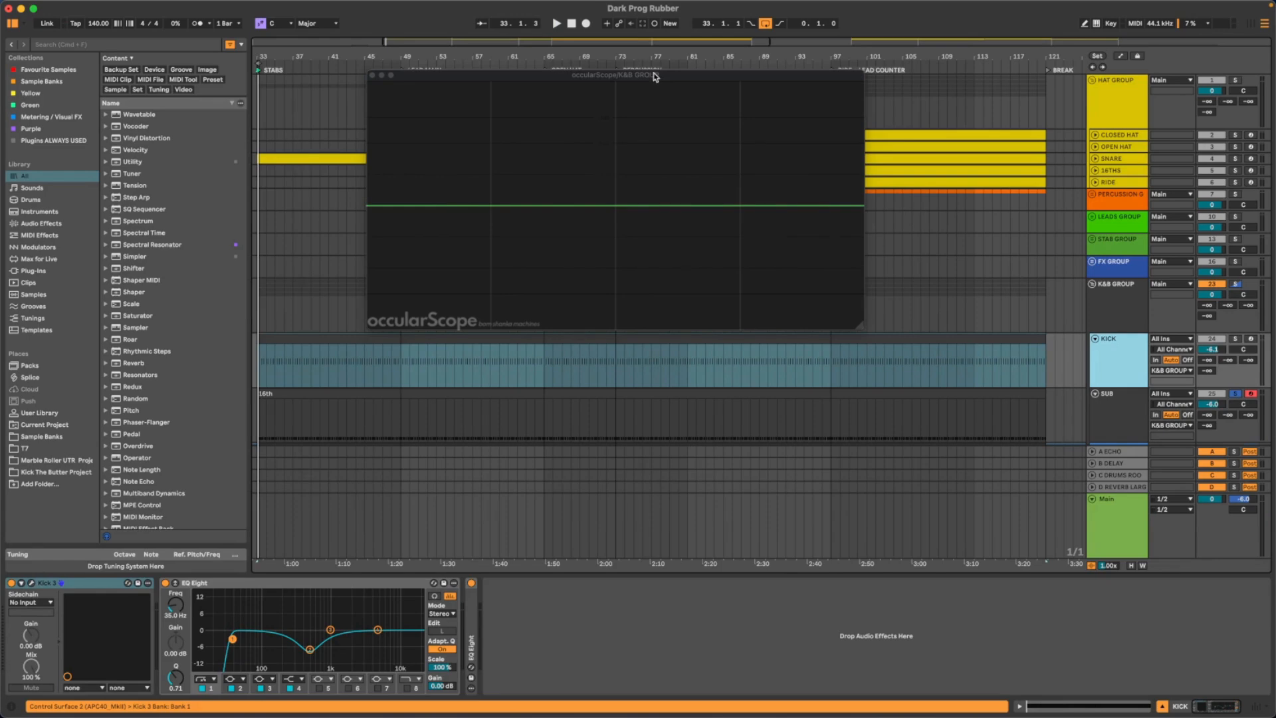
left_click_drag(596, 152, 447, 172)
left_click_drag(601, 81, 867, 164)
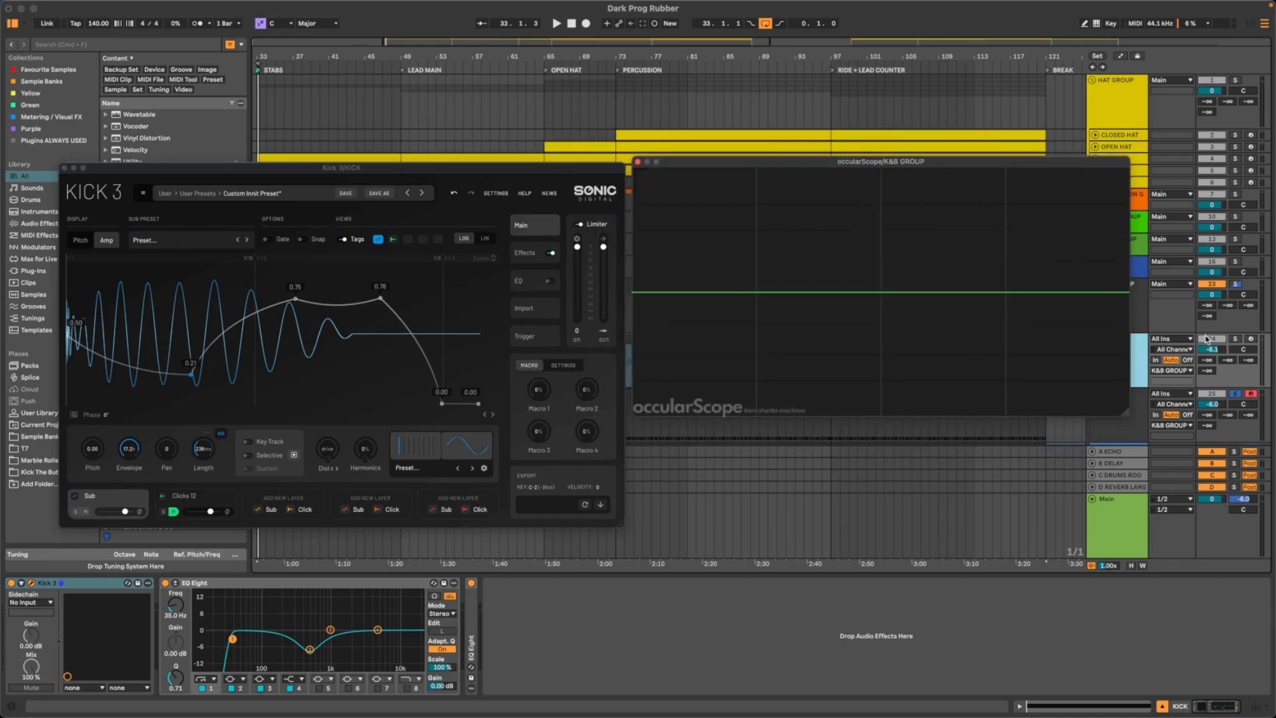
- Solo the KICK track and slightly shorten the kick's Length in Kick 3 while it plays
left_click(1237, 339)
key("space")
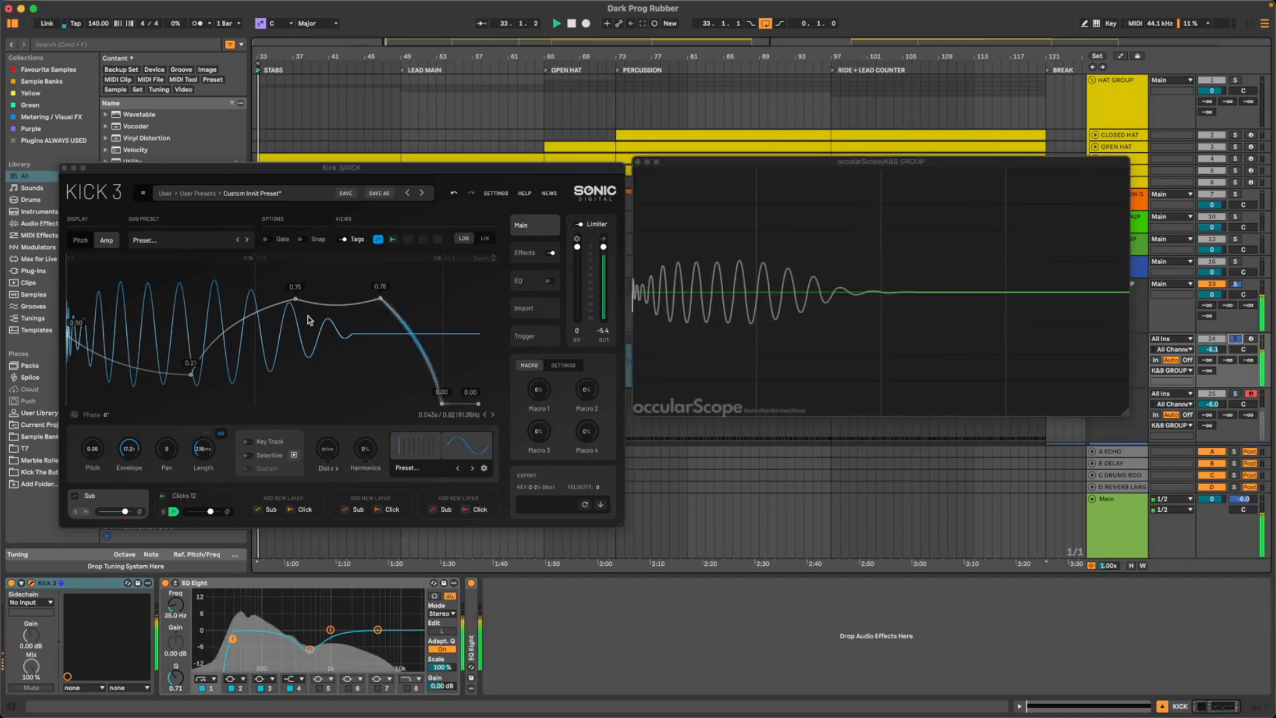
left_click_drag(205, 453, 205, 456)
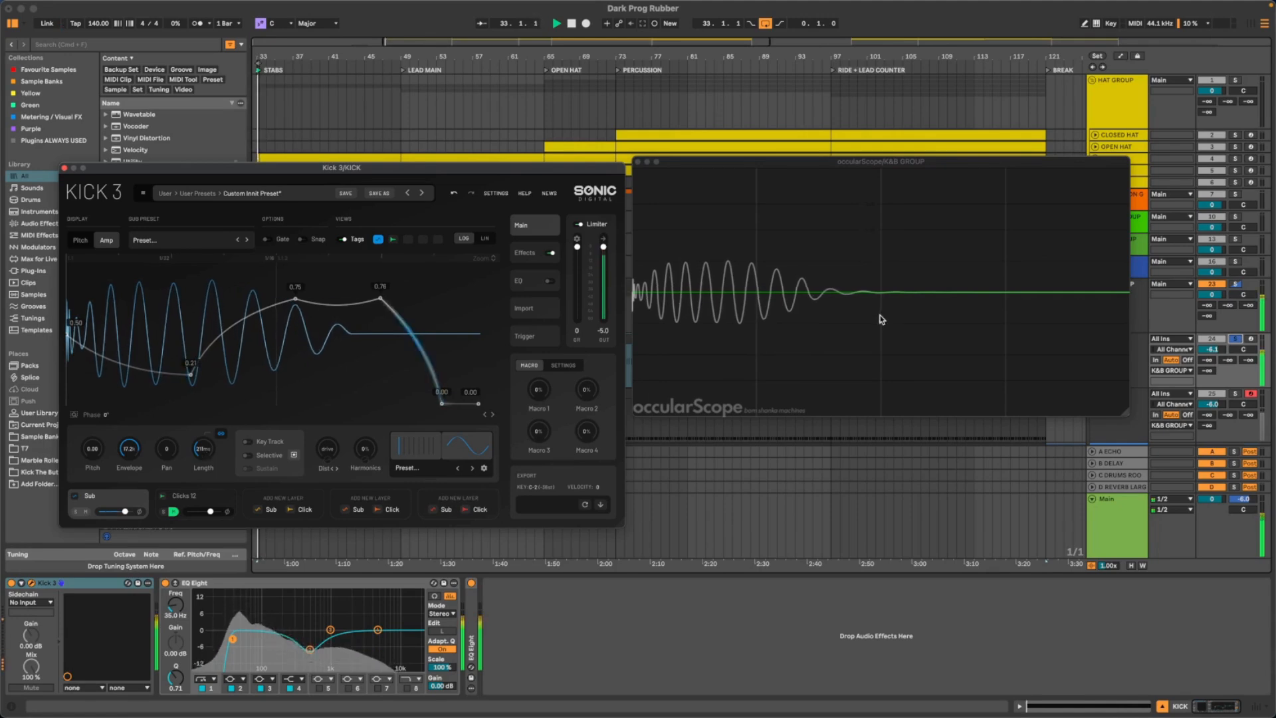
key("space")
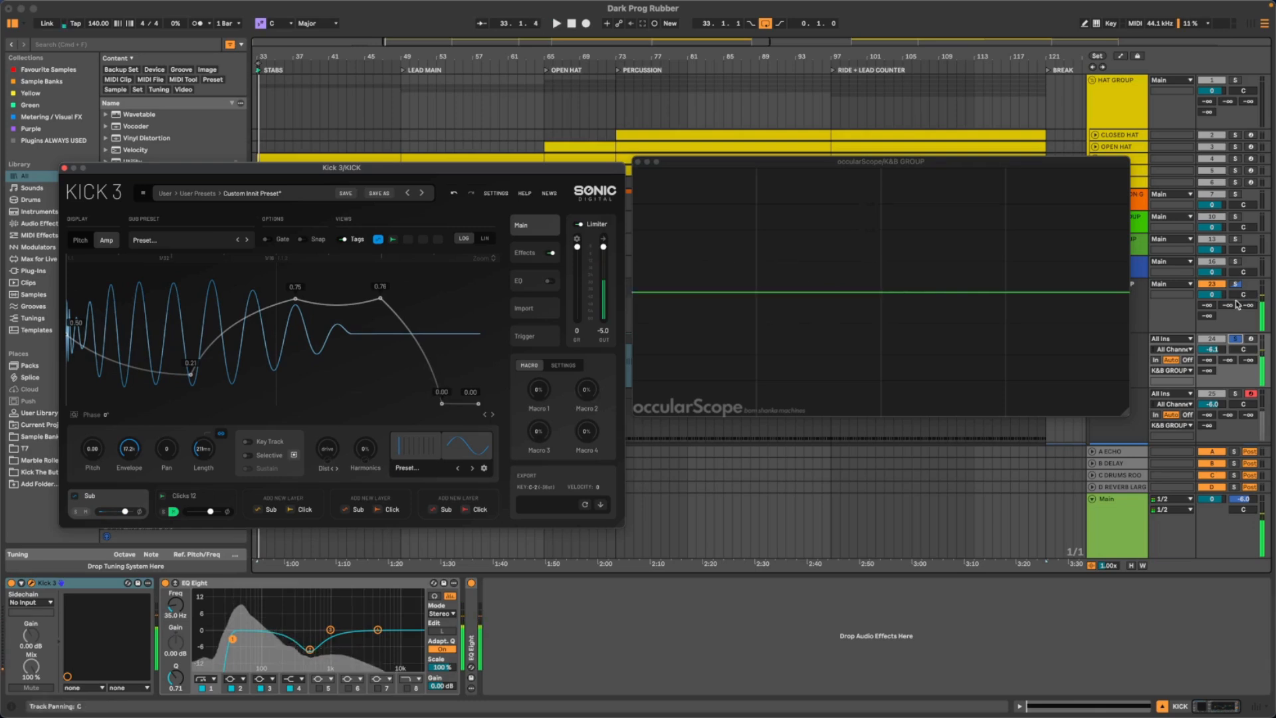
- Audition SUB alone, then KICK and SUB soloed together, and examine how the kick tail overlaps the sub in occularScope
left_click(1234, 395)
key("space")
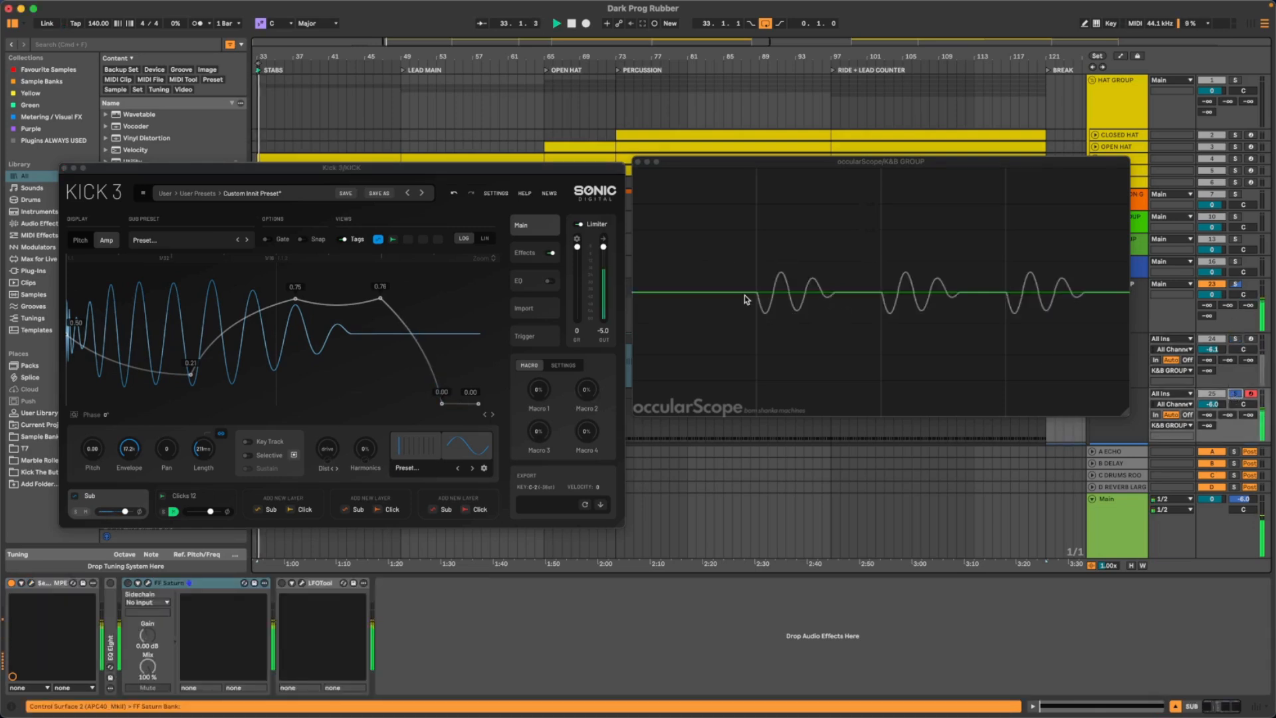
left_click(1235, 339)
key("space")
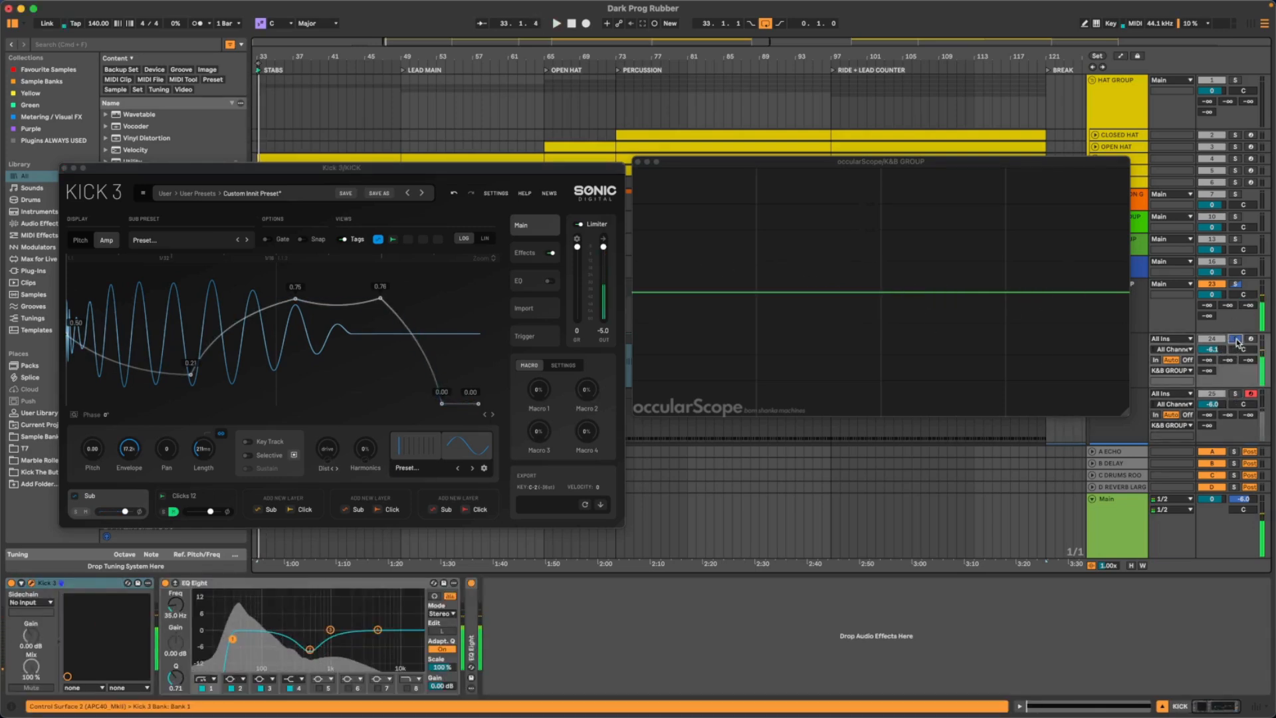
left_click(1234, 394, "super")
key("space")
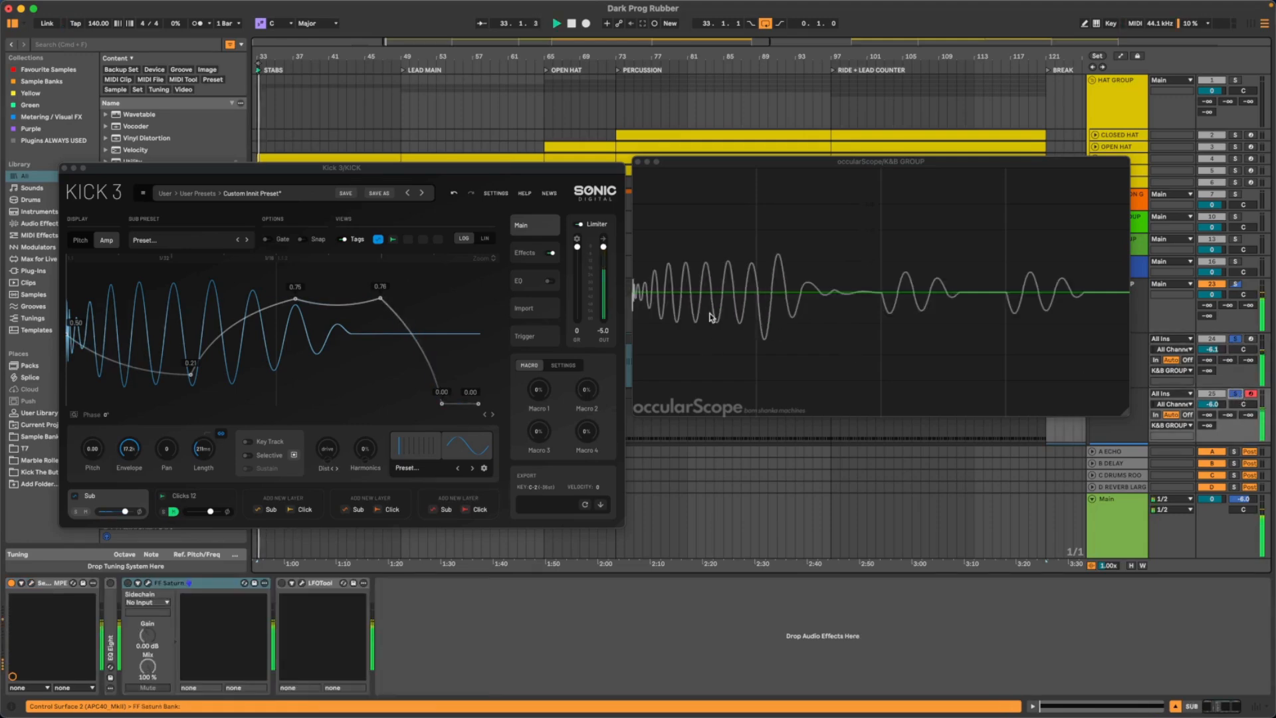
key("space")
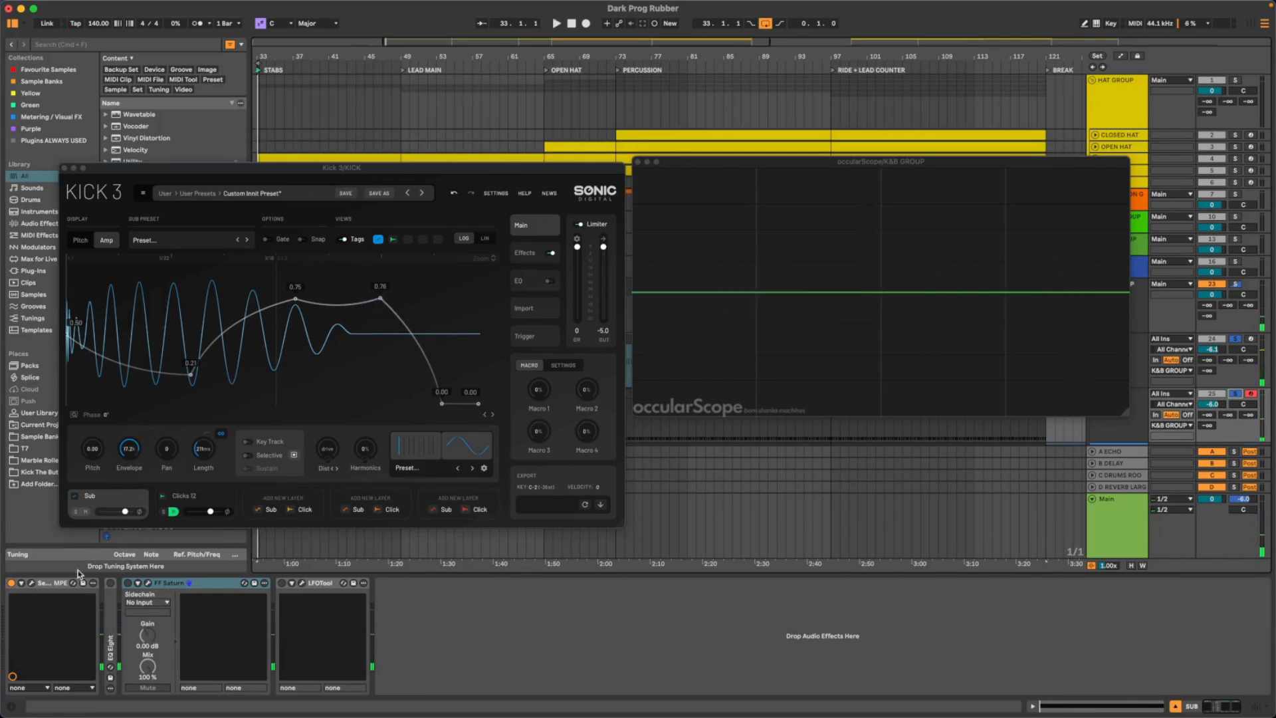
- Open the SUB's Serum 2 and arrange it with Kick 3 and occularScope so all three windows are visible
left_click(31, 583)
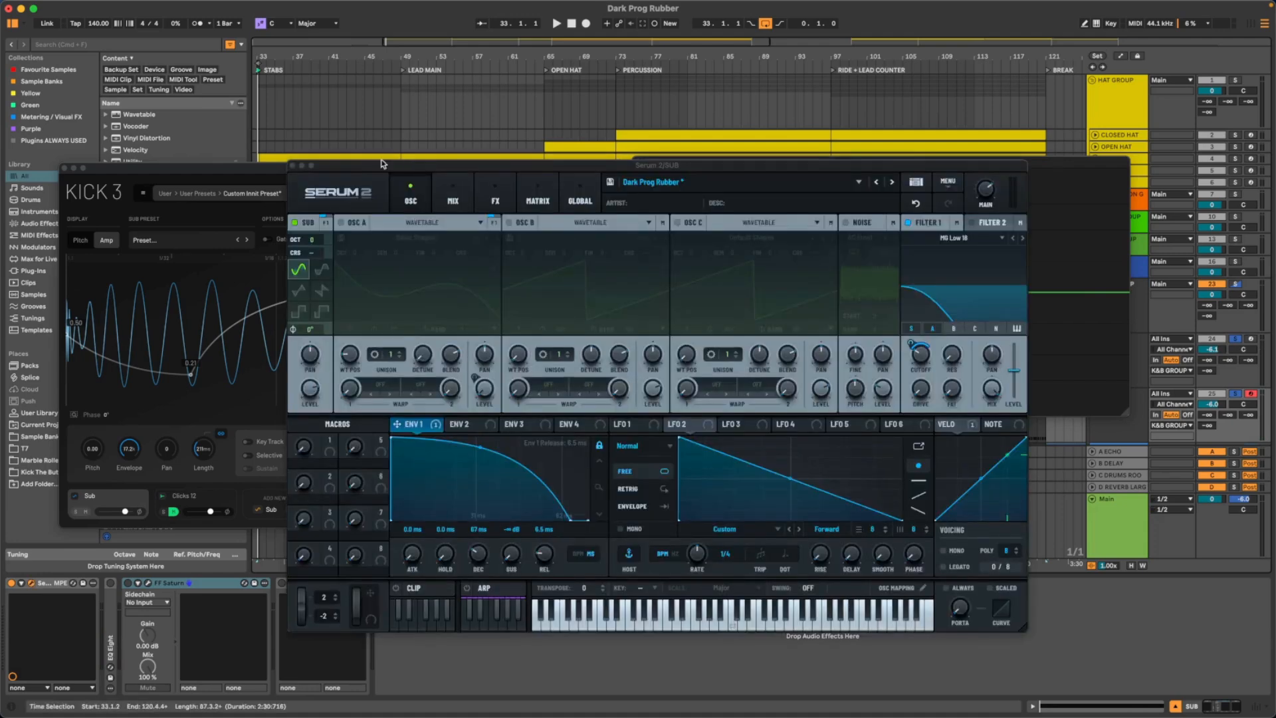
left_click_drag(223, 166, 167, 4)
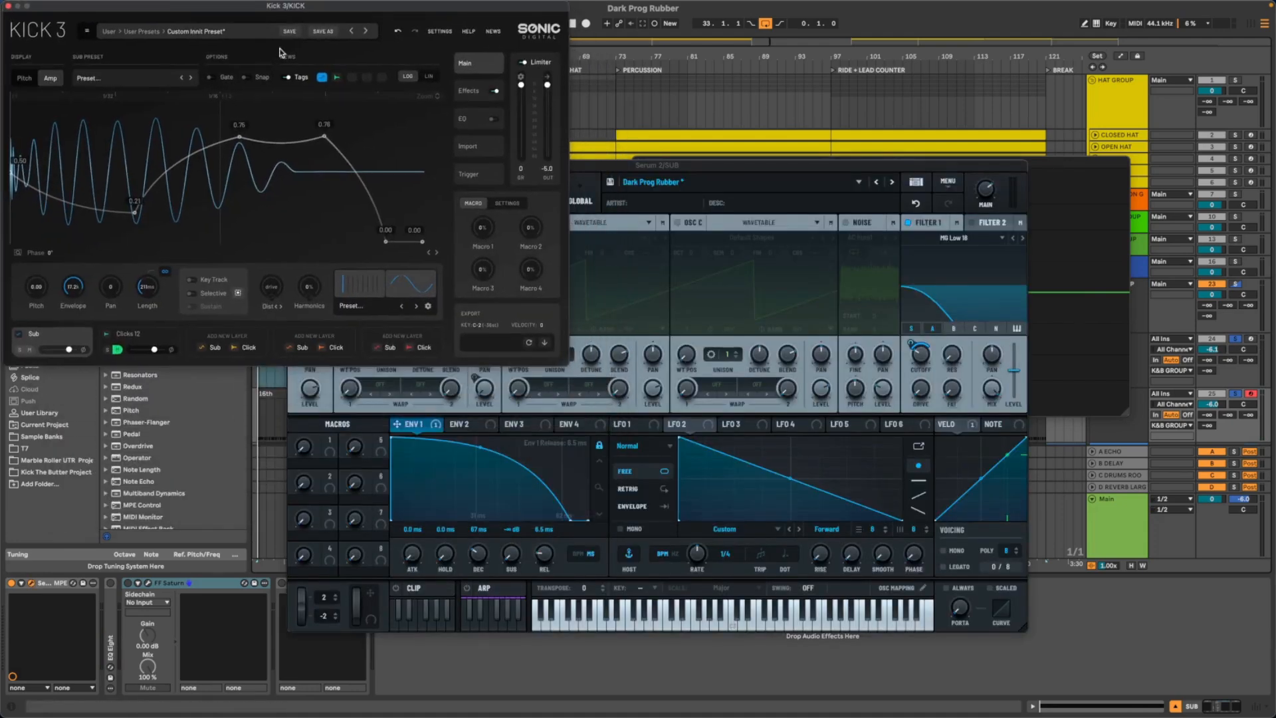
left_click_drag(791, 165, 523, 285)
left_click(1022, 164)
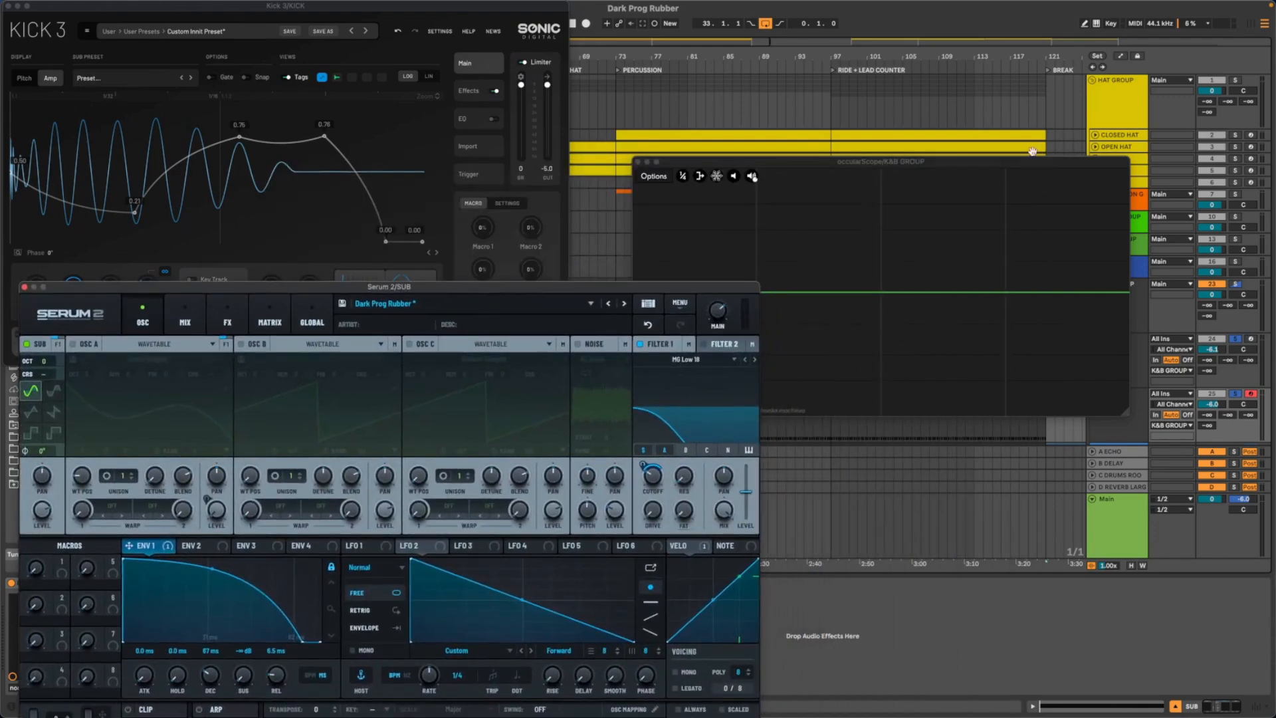
left_click_drag(1022, 164, 1052, 87)
left_click_drag(968, 85, 934, 28)
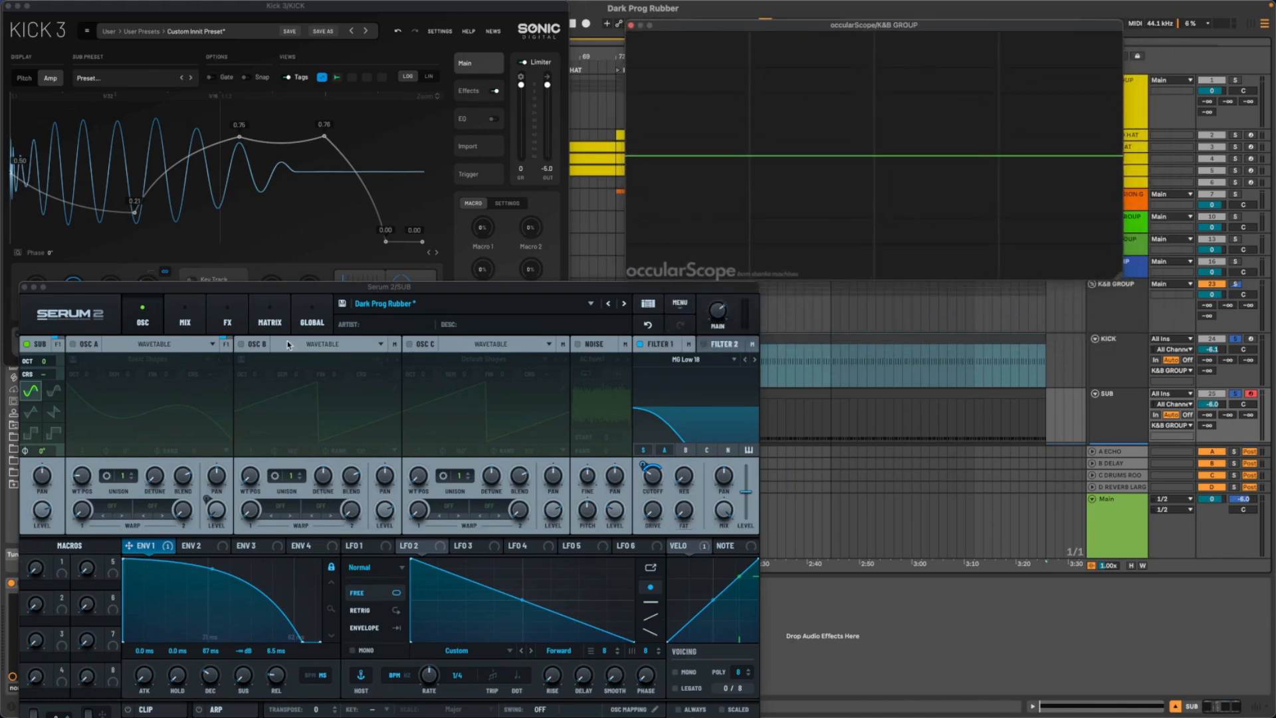
left_click_drag(239, 295, 235, 295)
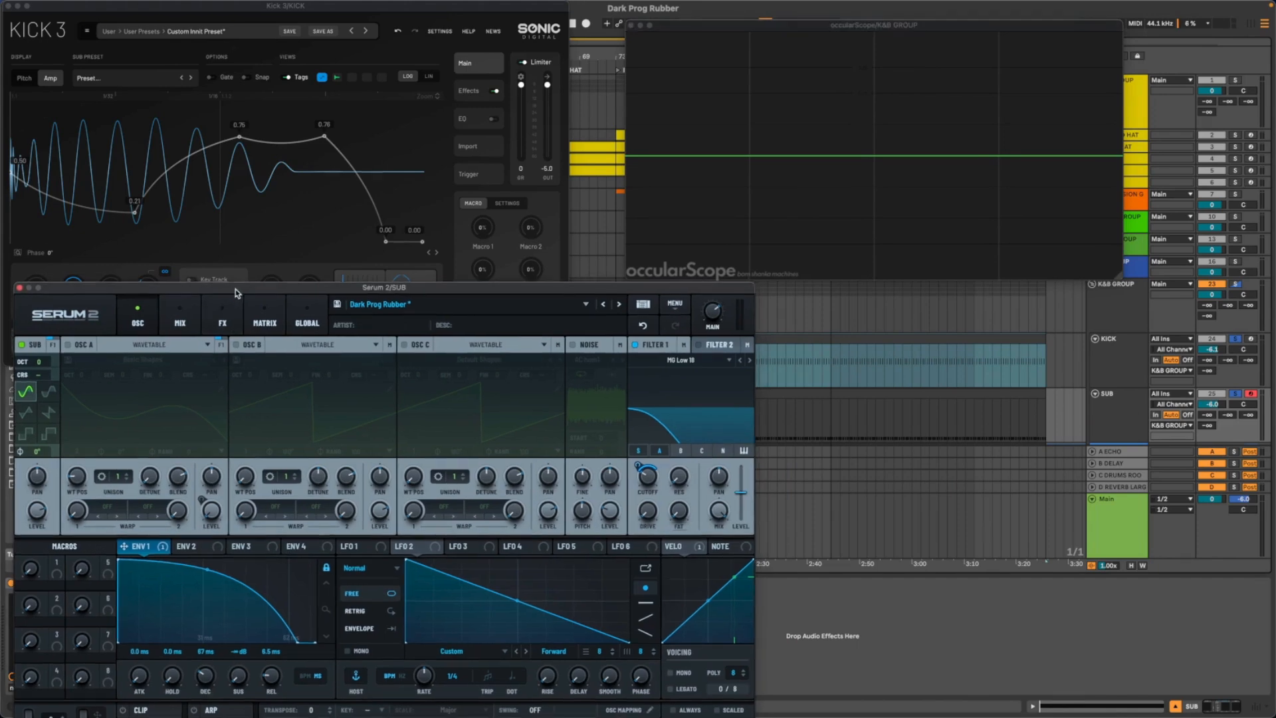
- Play KICK alone, SUB alone and both soloed together to compare their waveforms again, and stop playback
left_click(1234, 340)
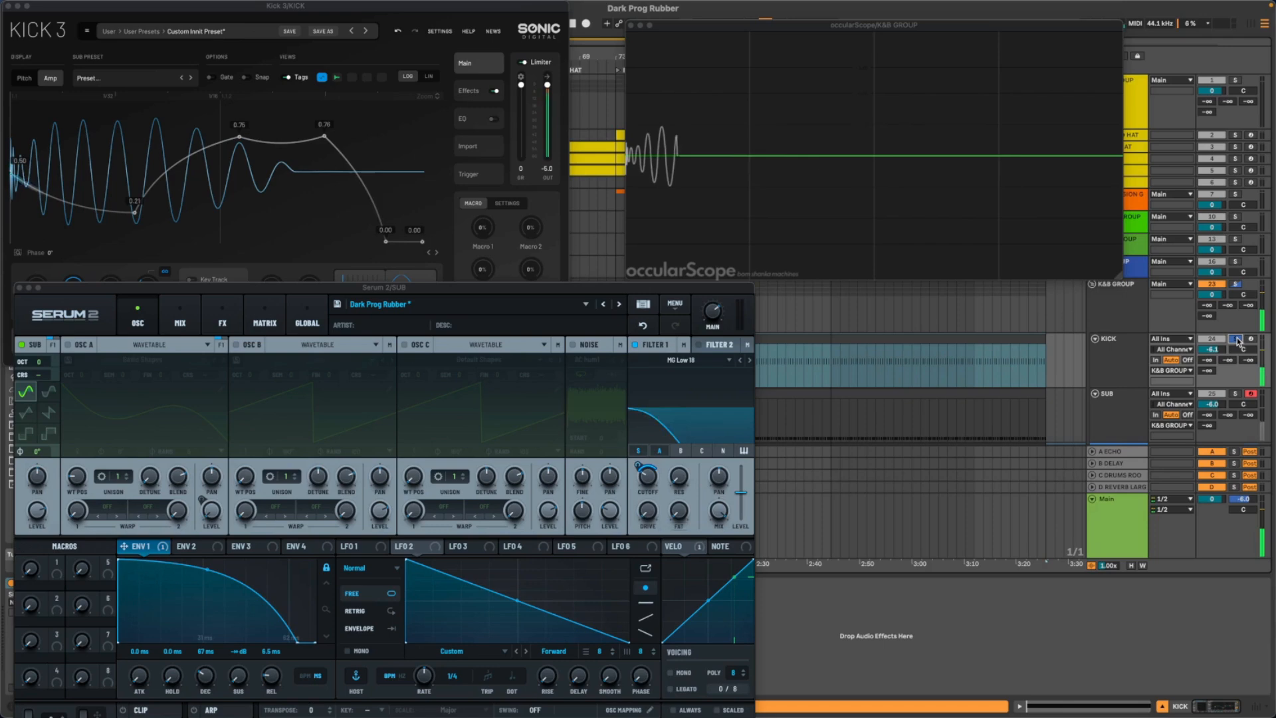
left_click(1235, 394)
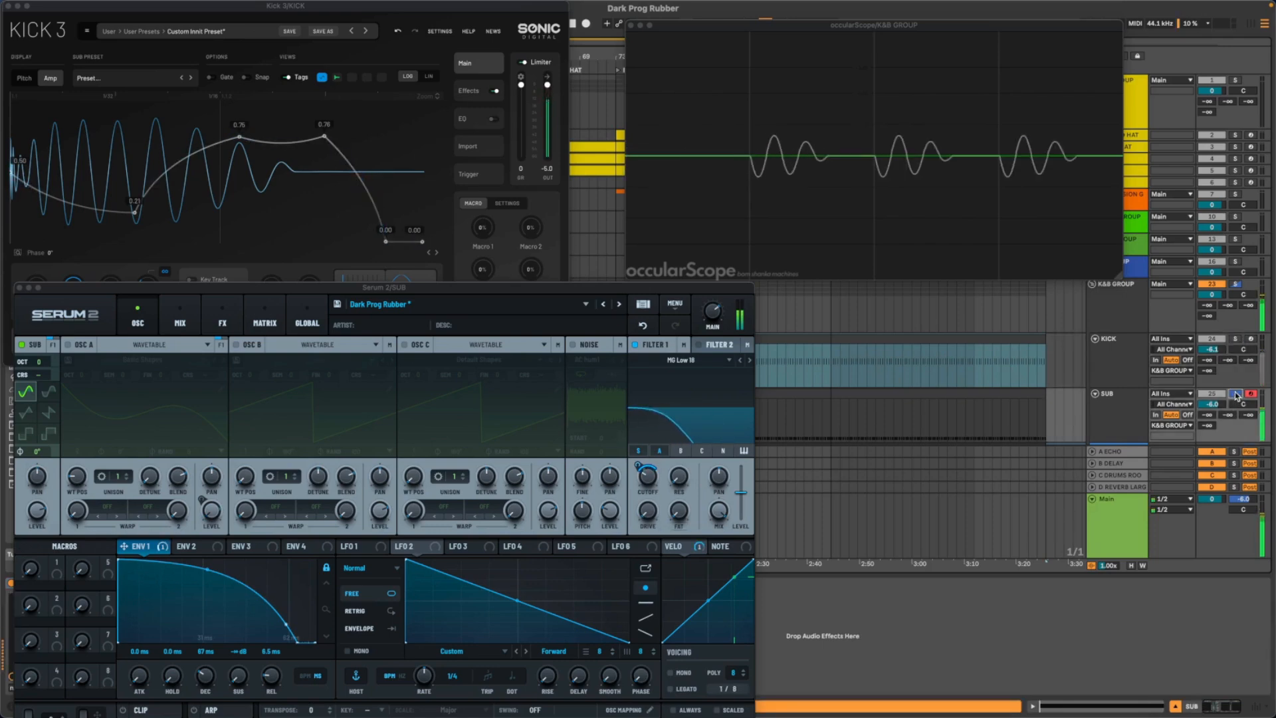
left_click(1235, 340, "super")
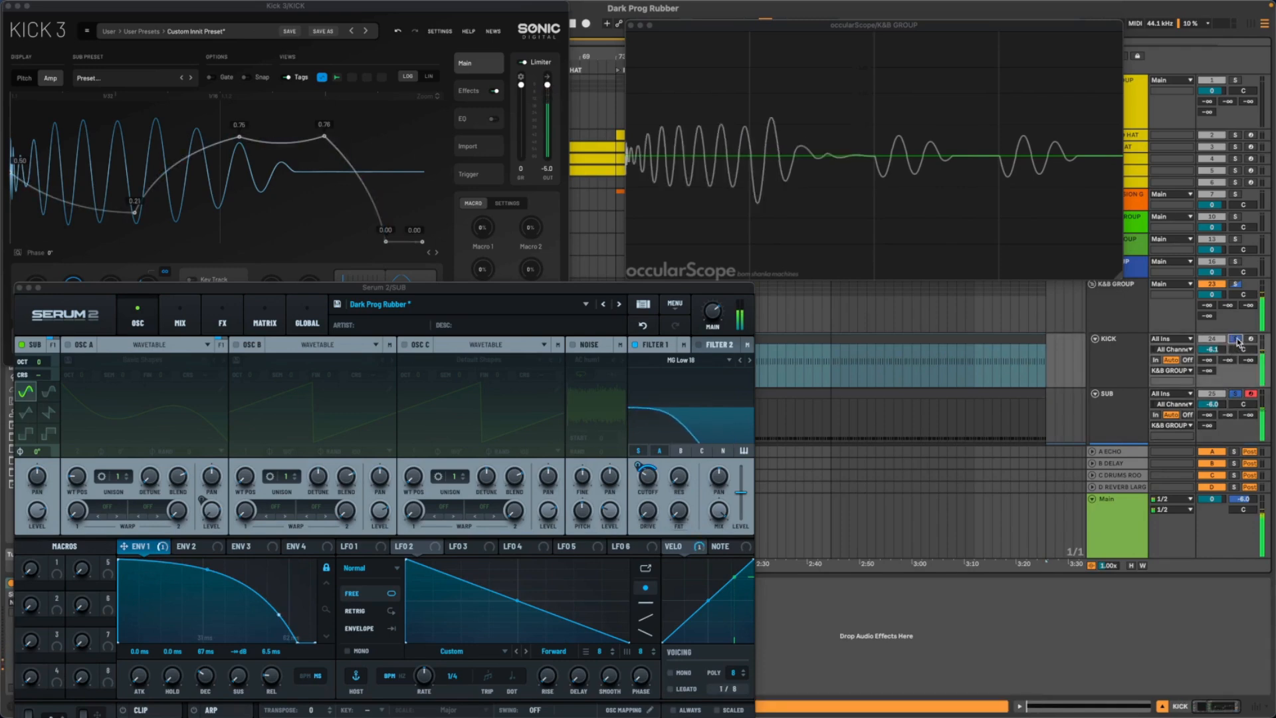
key("space")
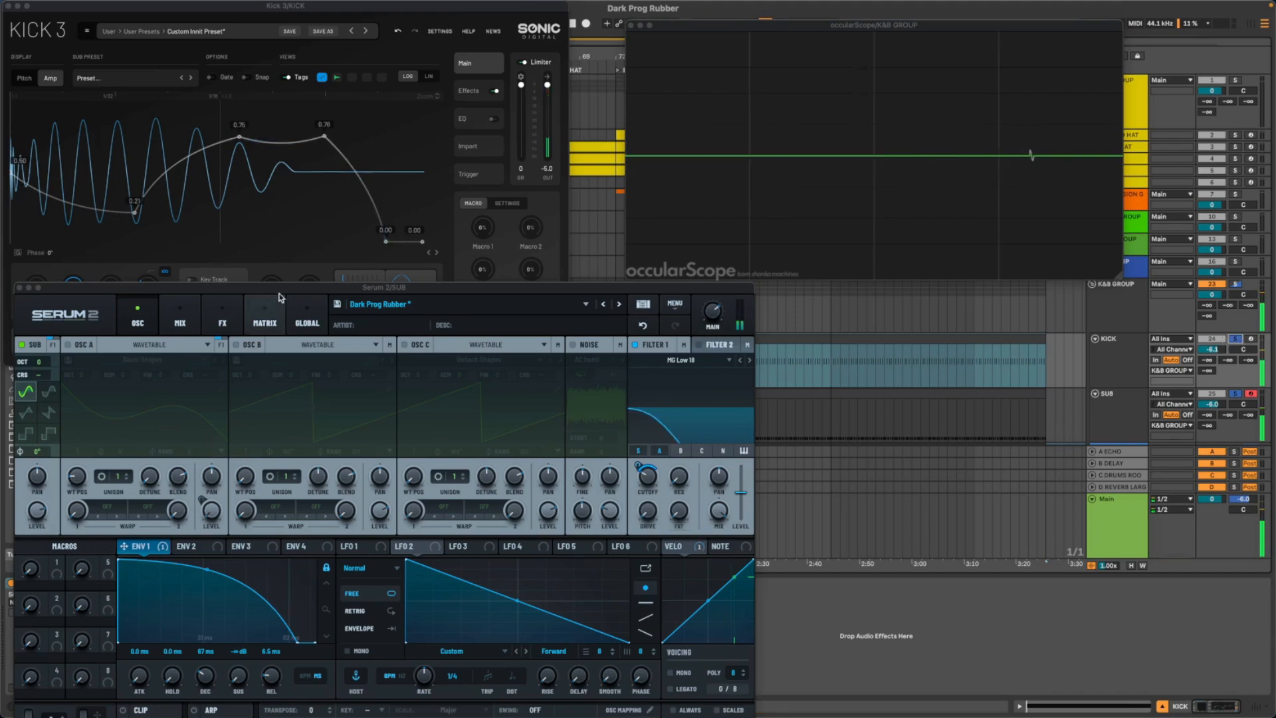
- Open the SUB's MIDI clip with Serum 2 moved clear, start playback, and select all the D0 notes
double_click(848, 398)
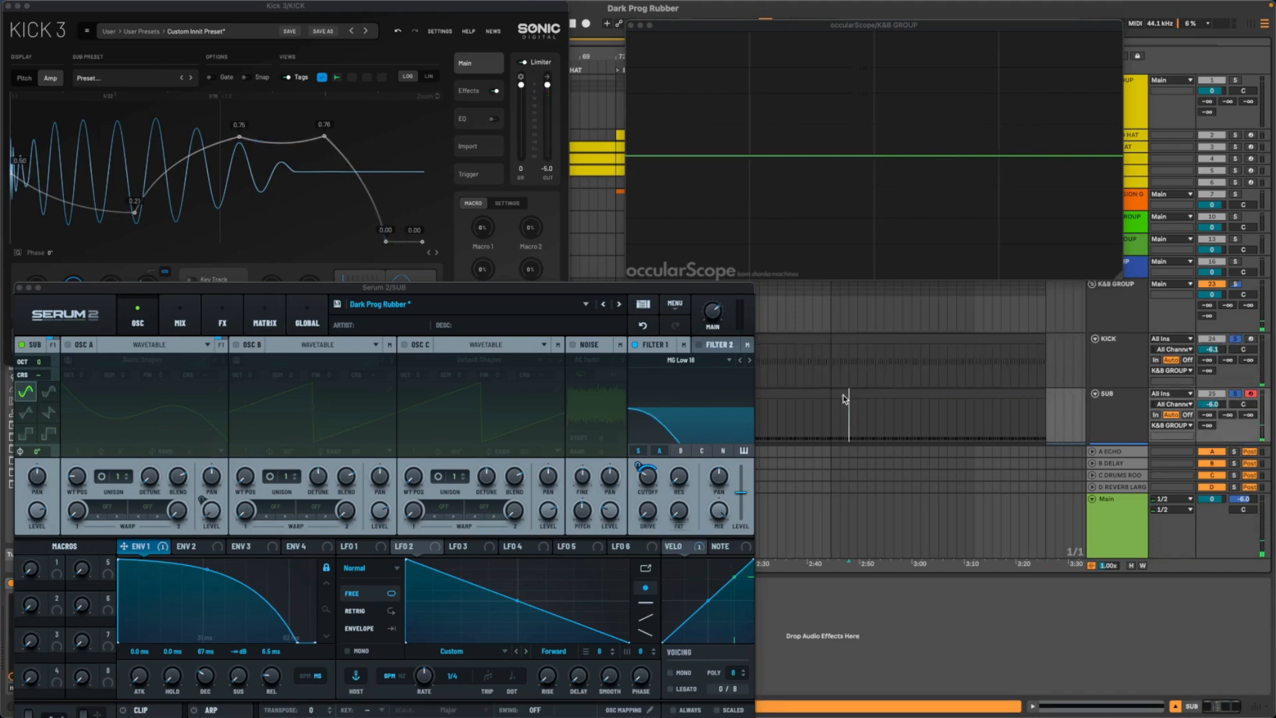
left_click_drag(444, 287, 1274, 404)
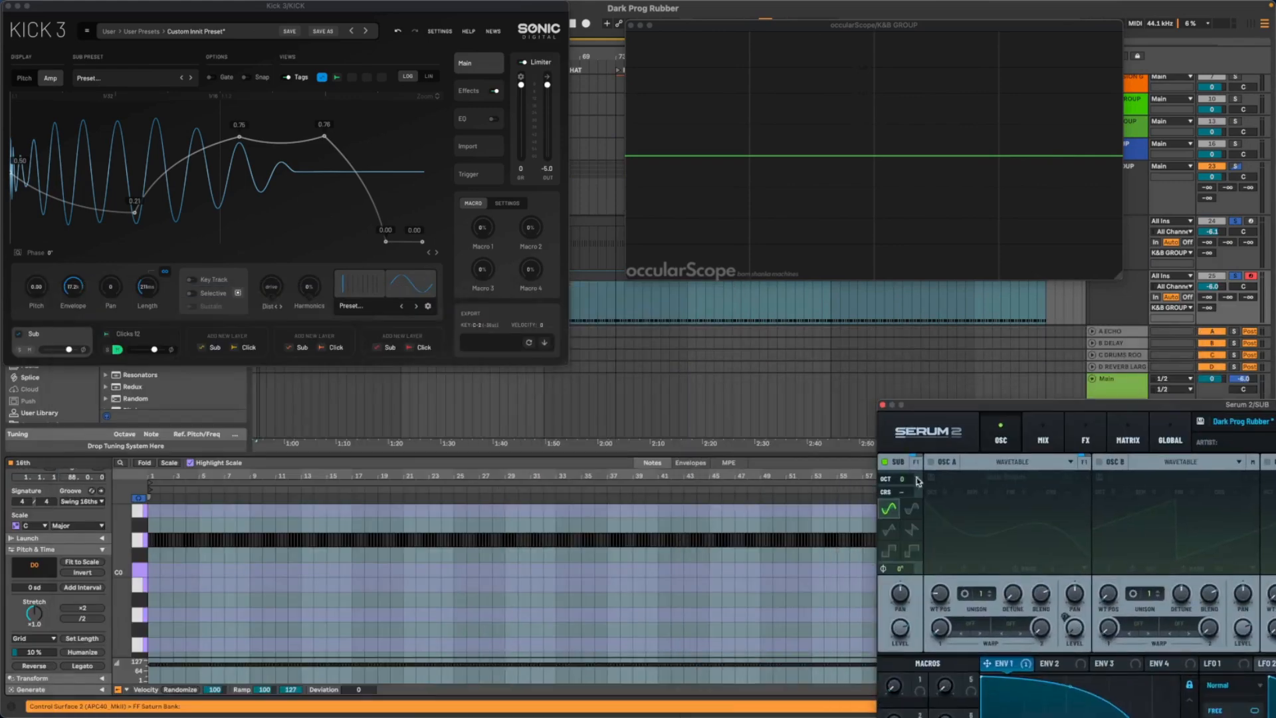
key("space")
left_click_drag(150, 472, 143, 525)
left_click(139, 542)
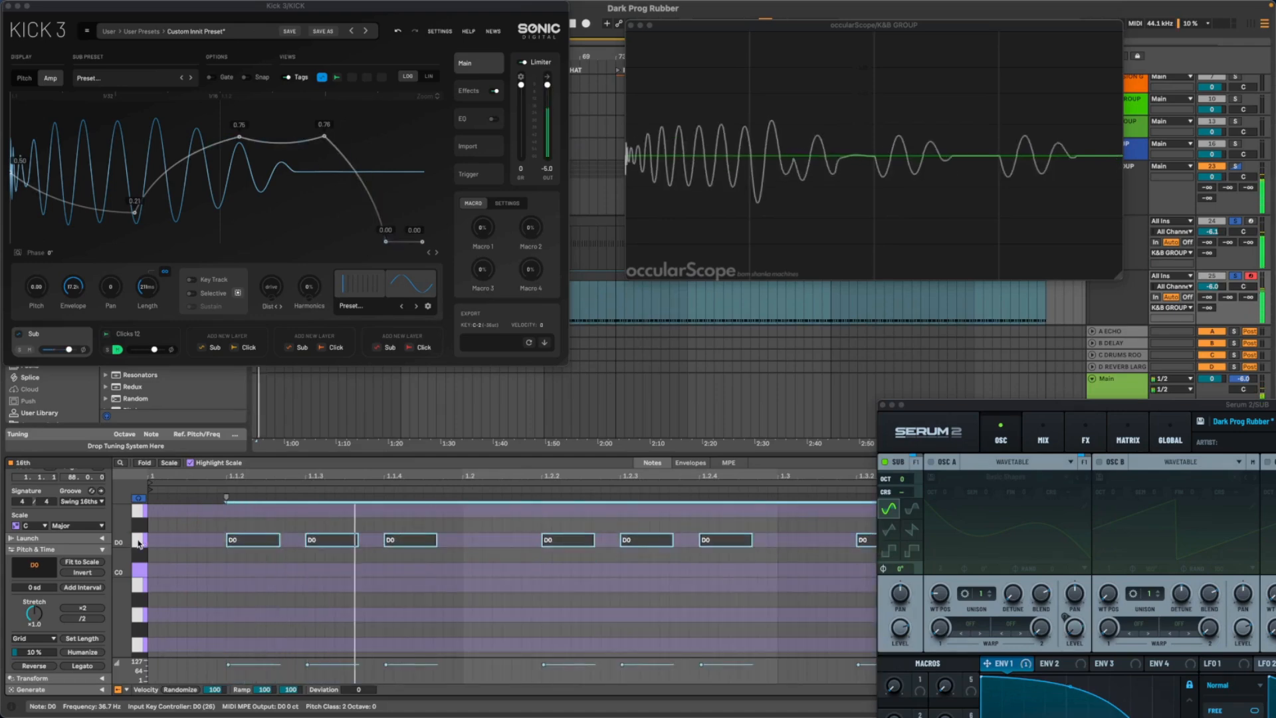
- Transpose the selected sub notes by semitones through D#0 and E0 to F#0 while comparing the waveform against the kick
key("Up")
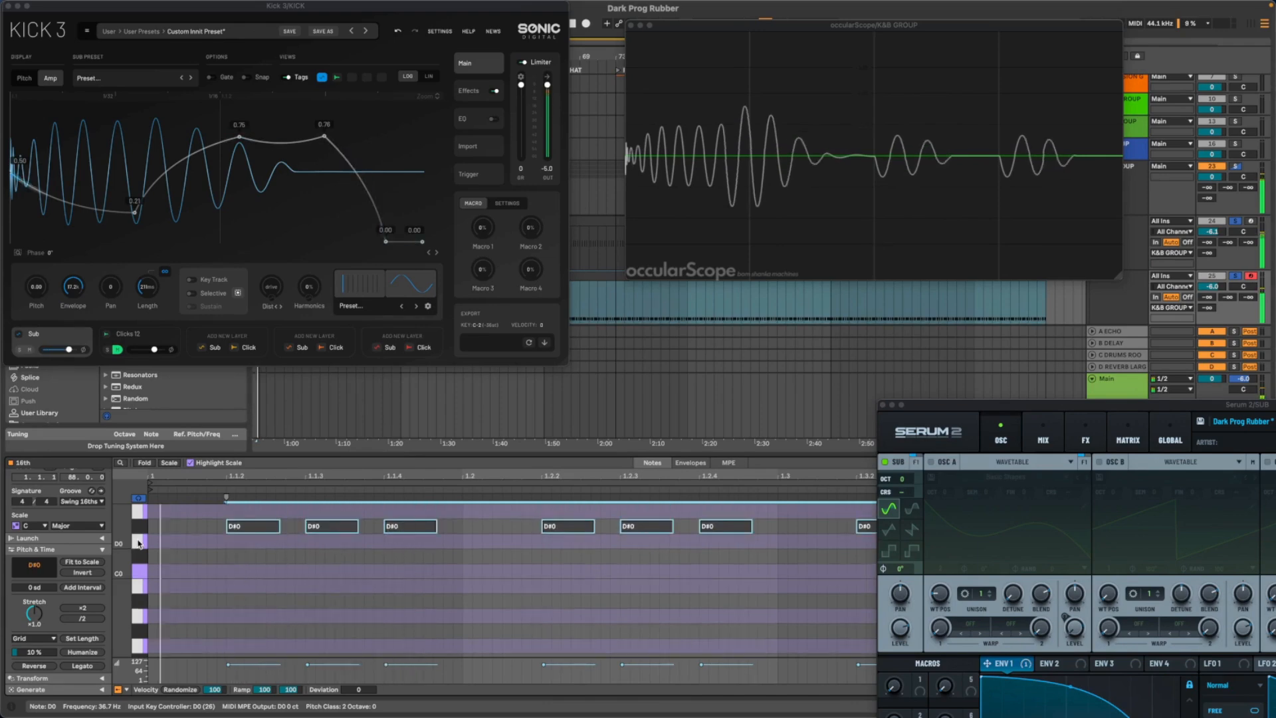
key("Up")
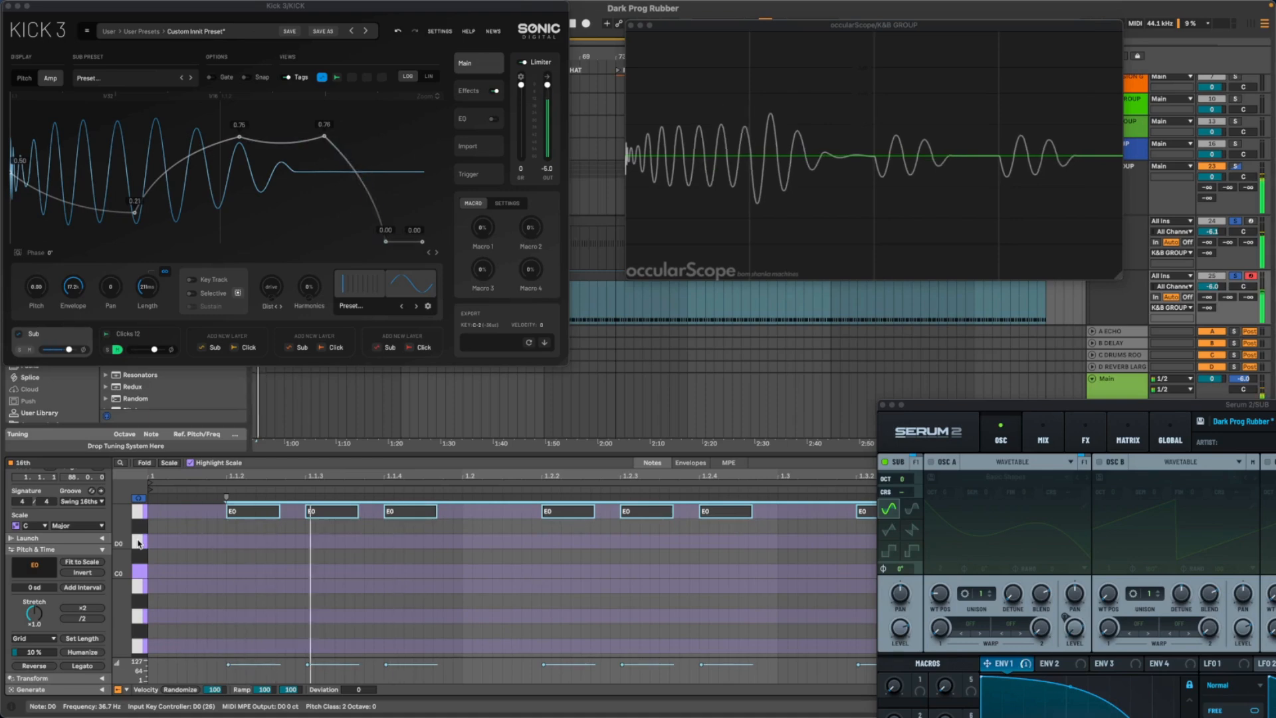
key("Up")
key("Down")
key("Down")
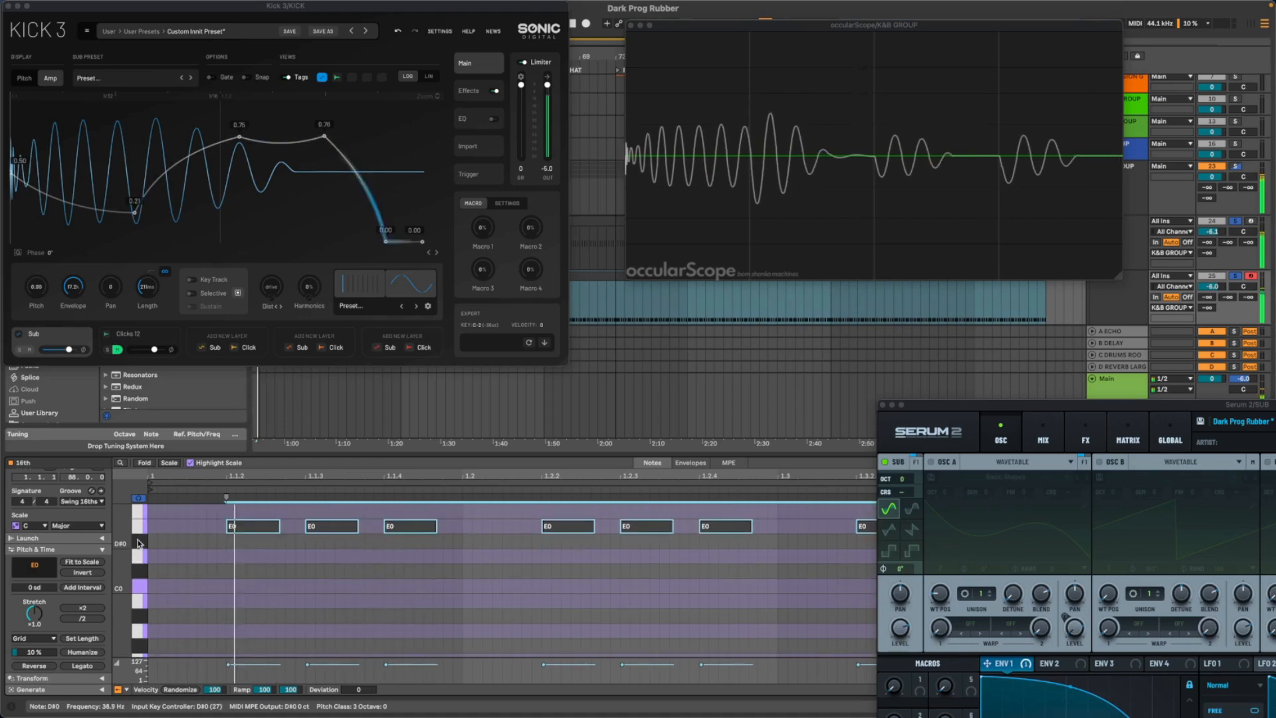
key("Up")
key("Up")
key("Up")
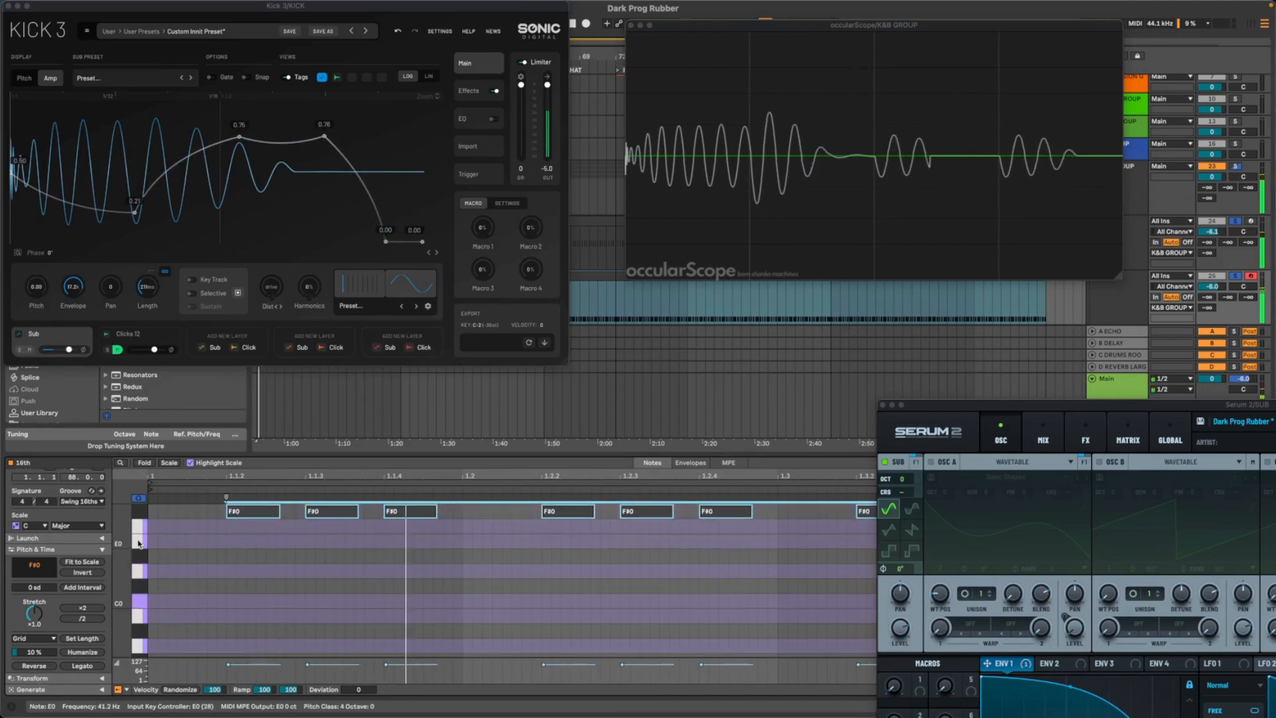
- Audition the selected sub notes at F0 and G0 against the kick waveform, and settle them on F#0
key("Down")
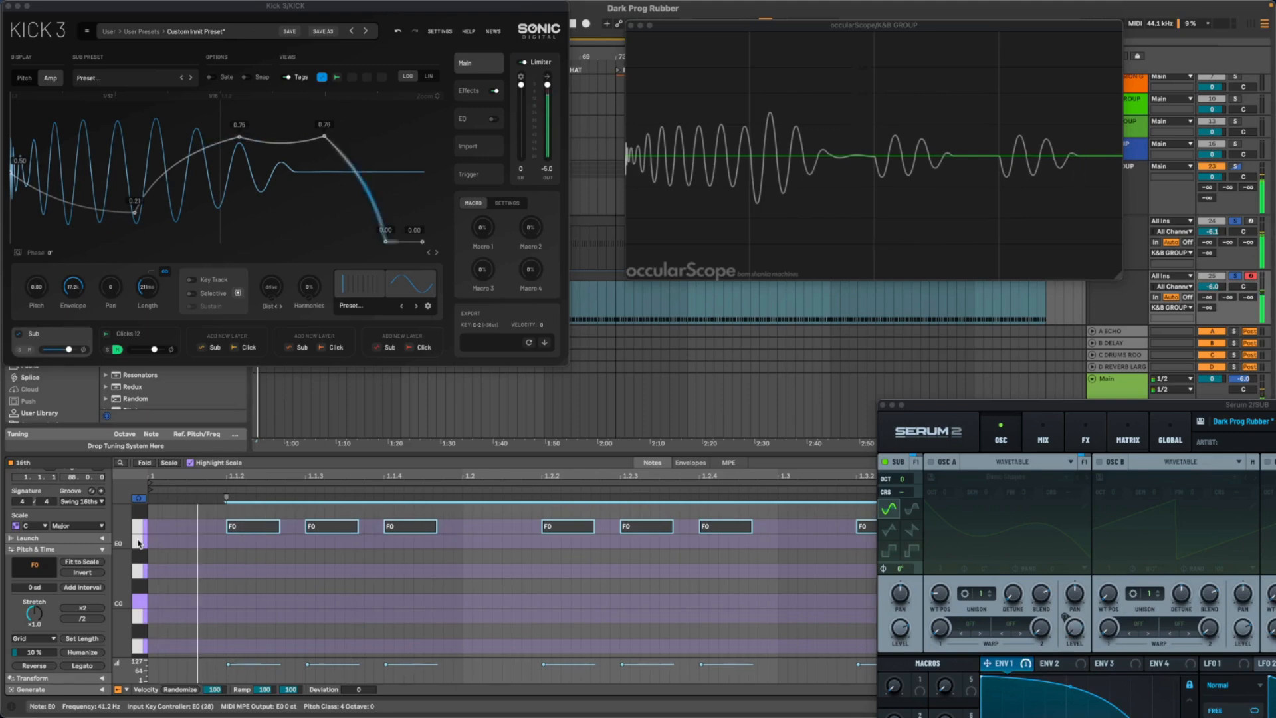
key("Up")
key("Up")
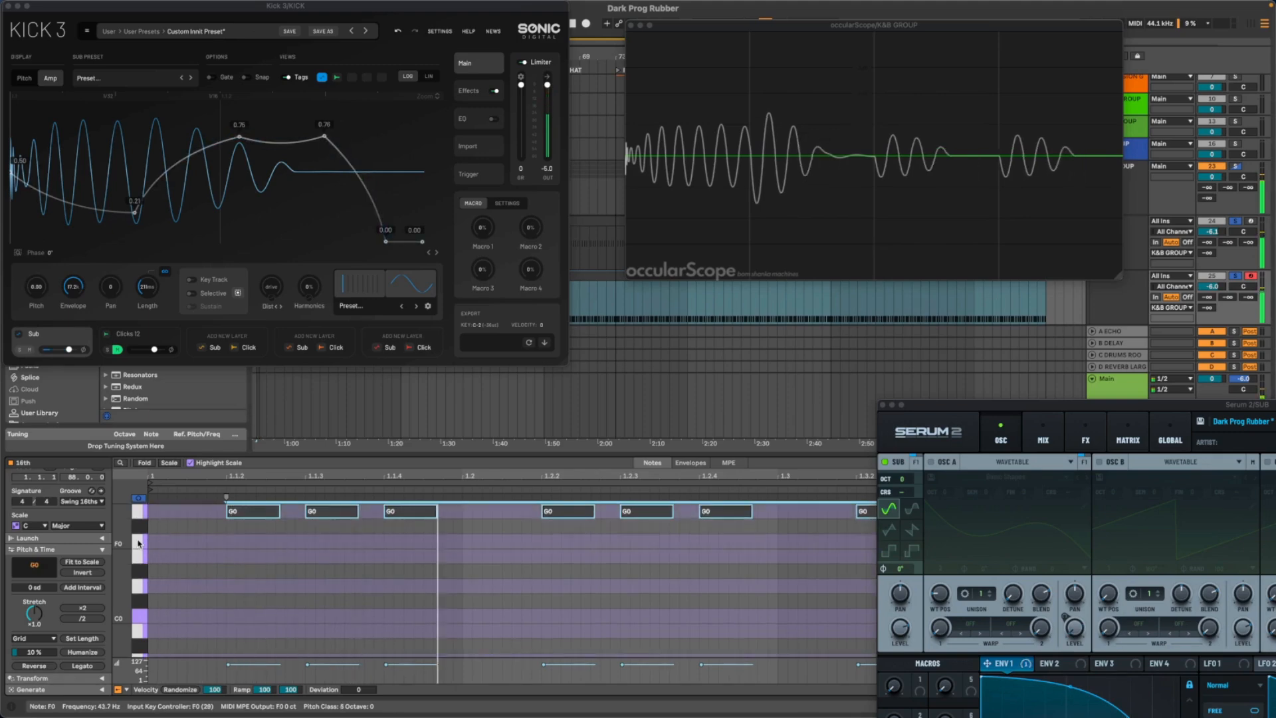
key("Down")
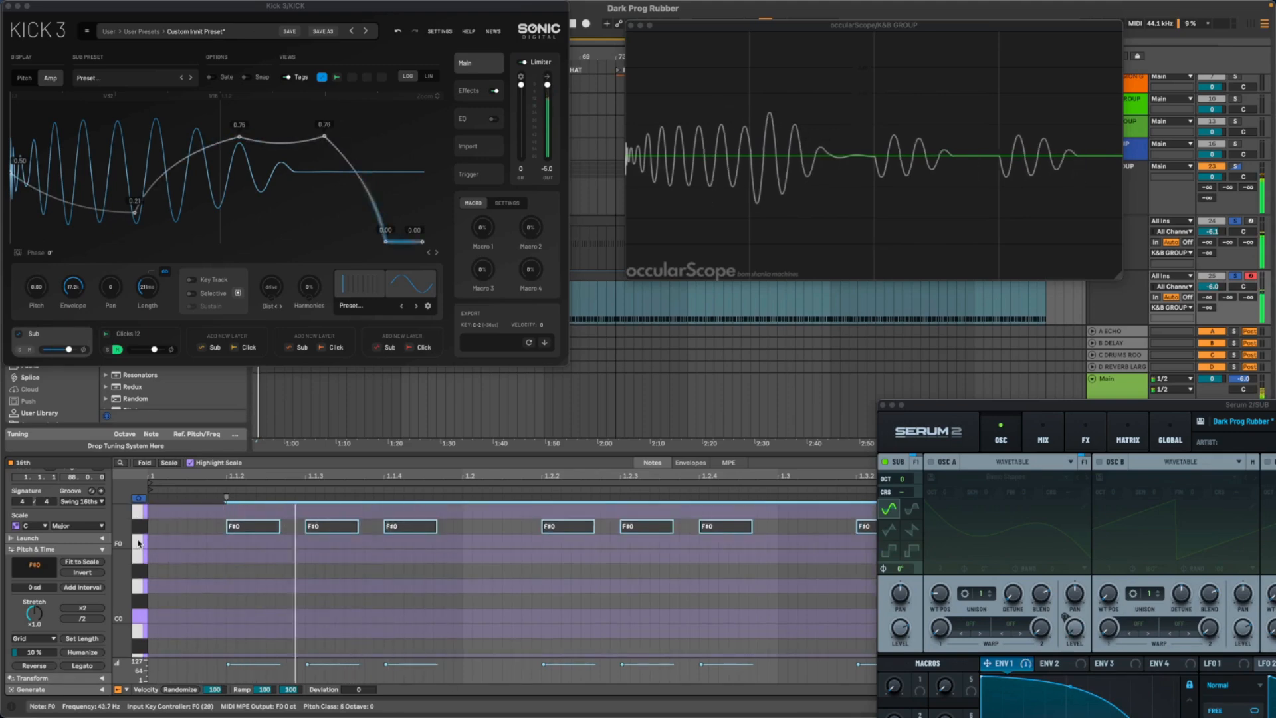
scroll(200, 530, "down", 3)
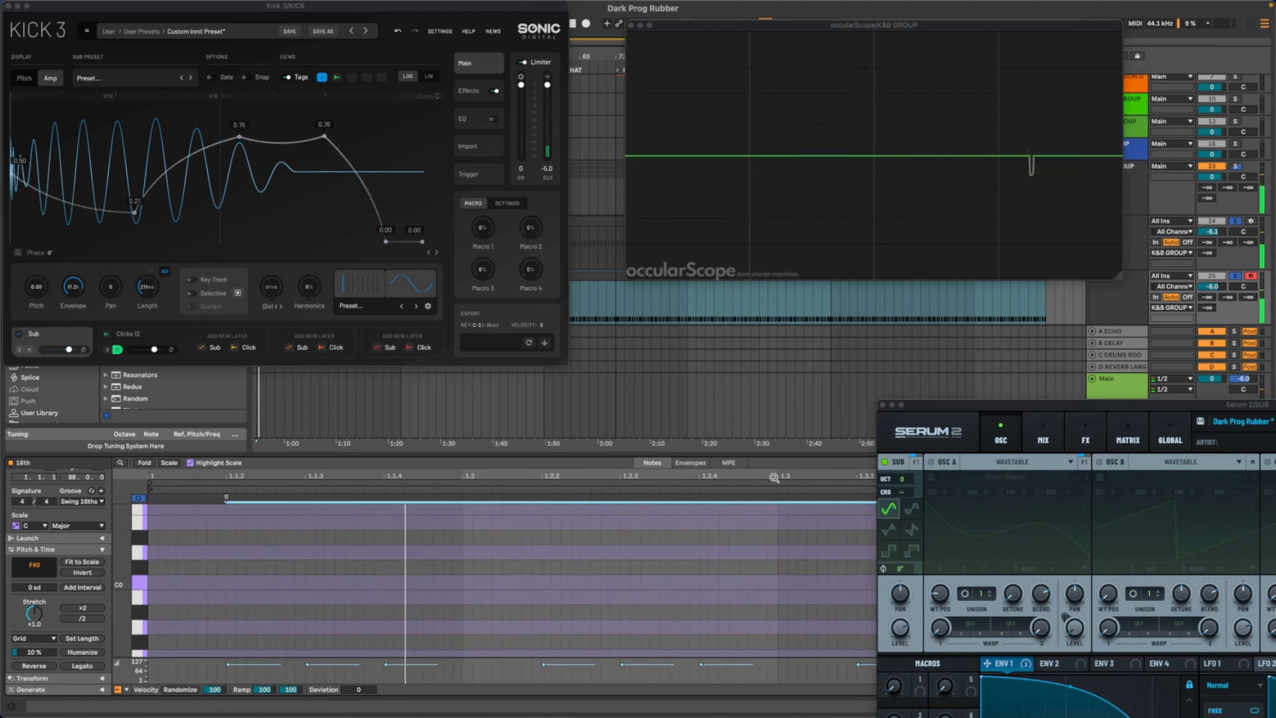
- Bring Serum 2 fully into view and alternately solo SUB and KICK to compare their waveforms, leaving both soloed
left_click_drag(1096, 411, 313, 221)
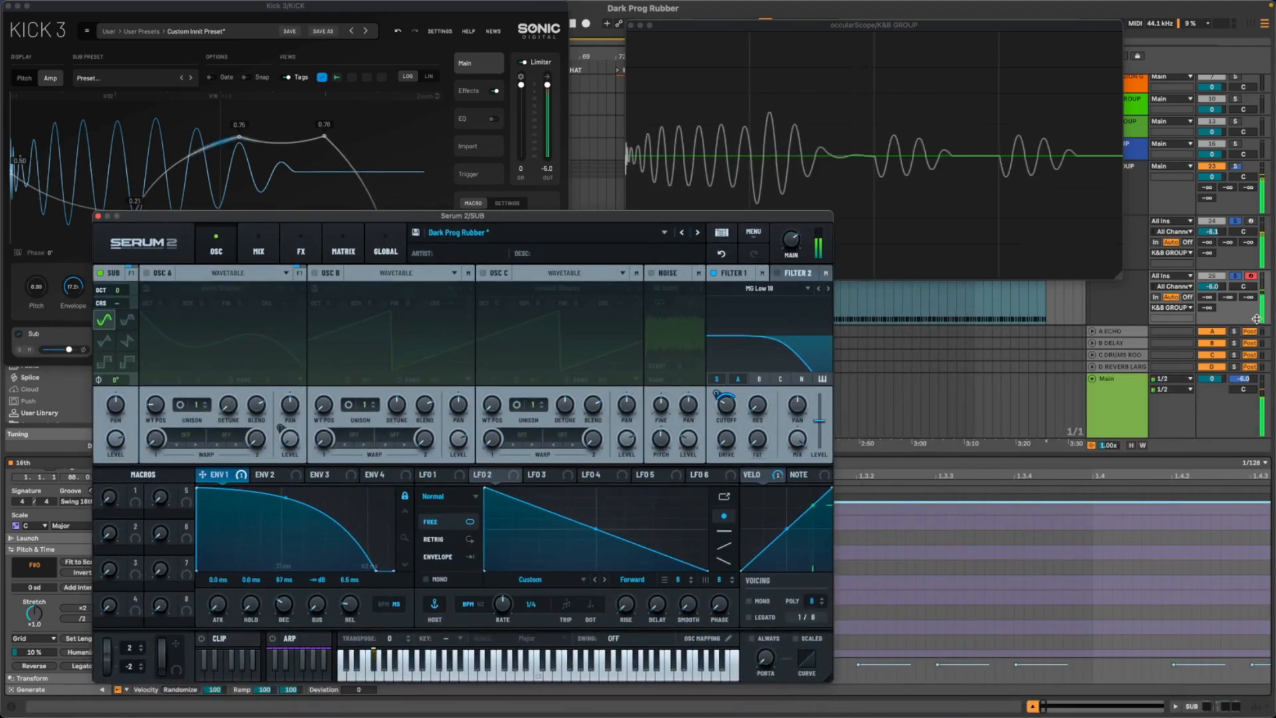
left_click(1235, 276)
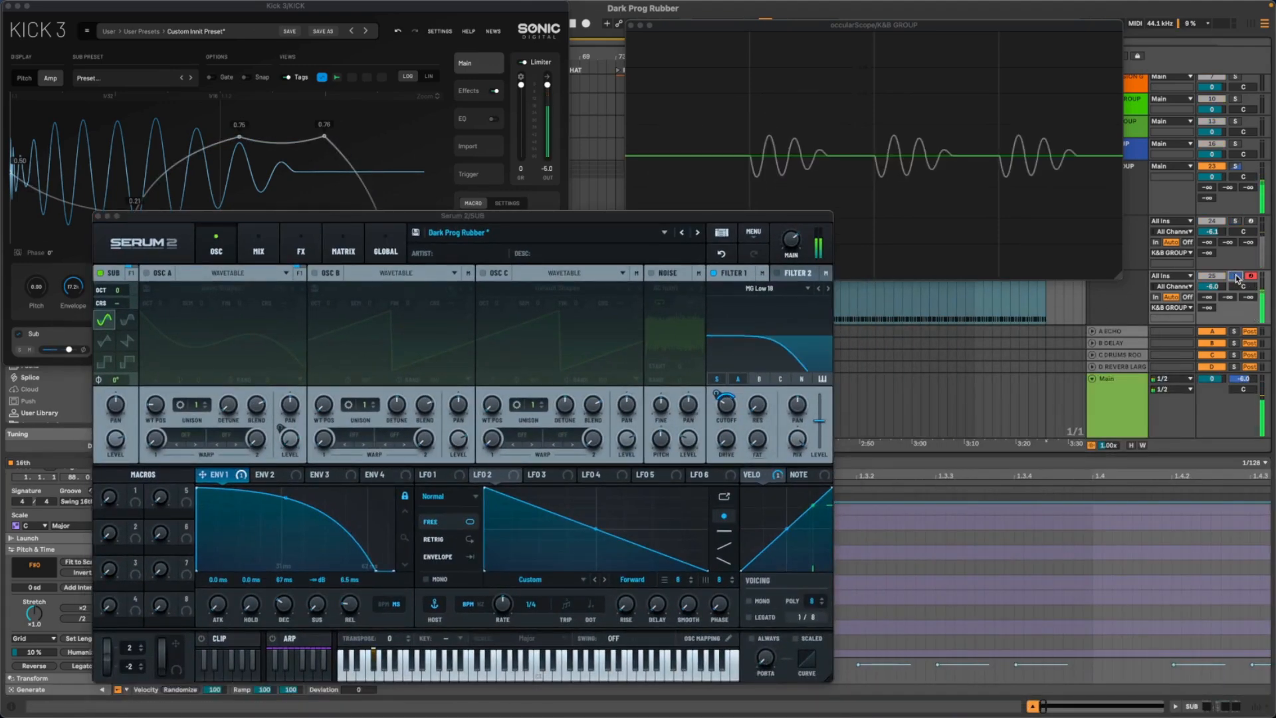
left_click(1237, 223)
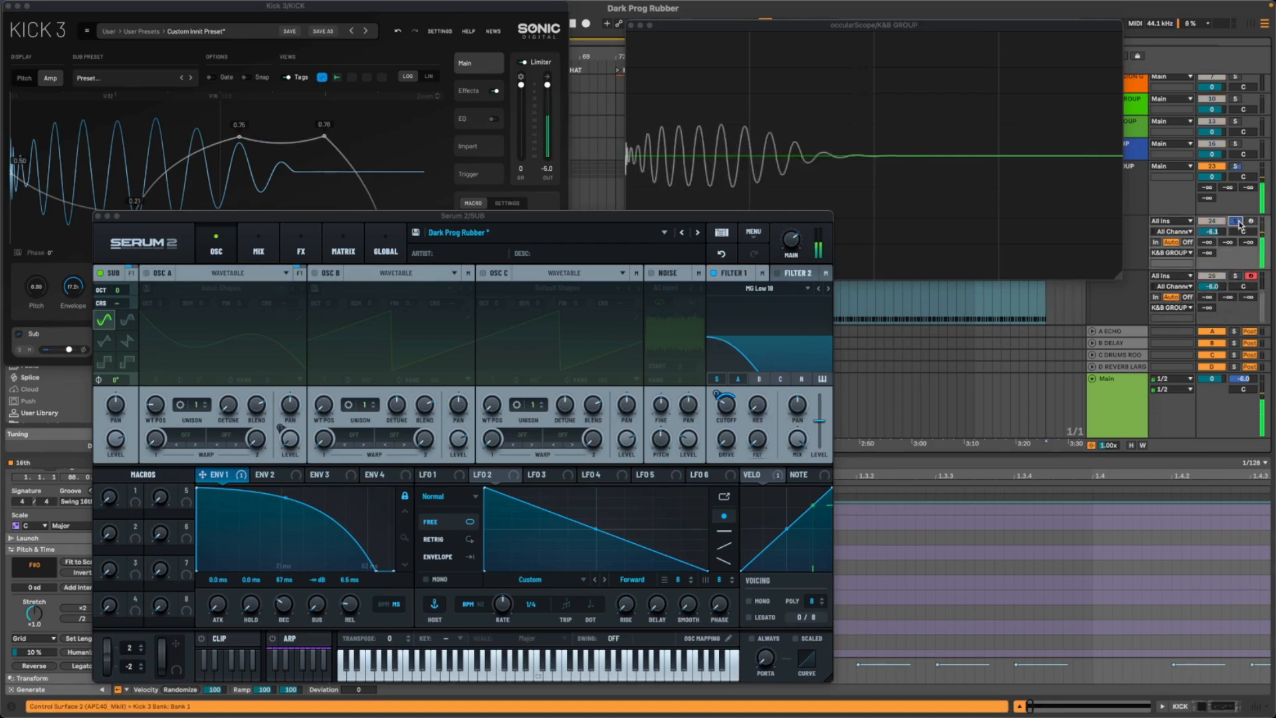
left_click(1236, 277)
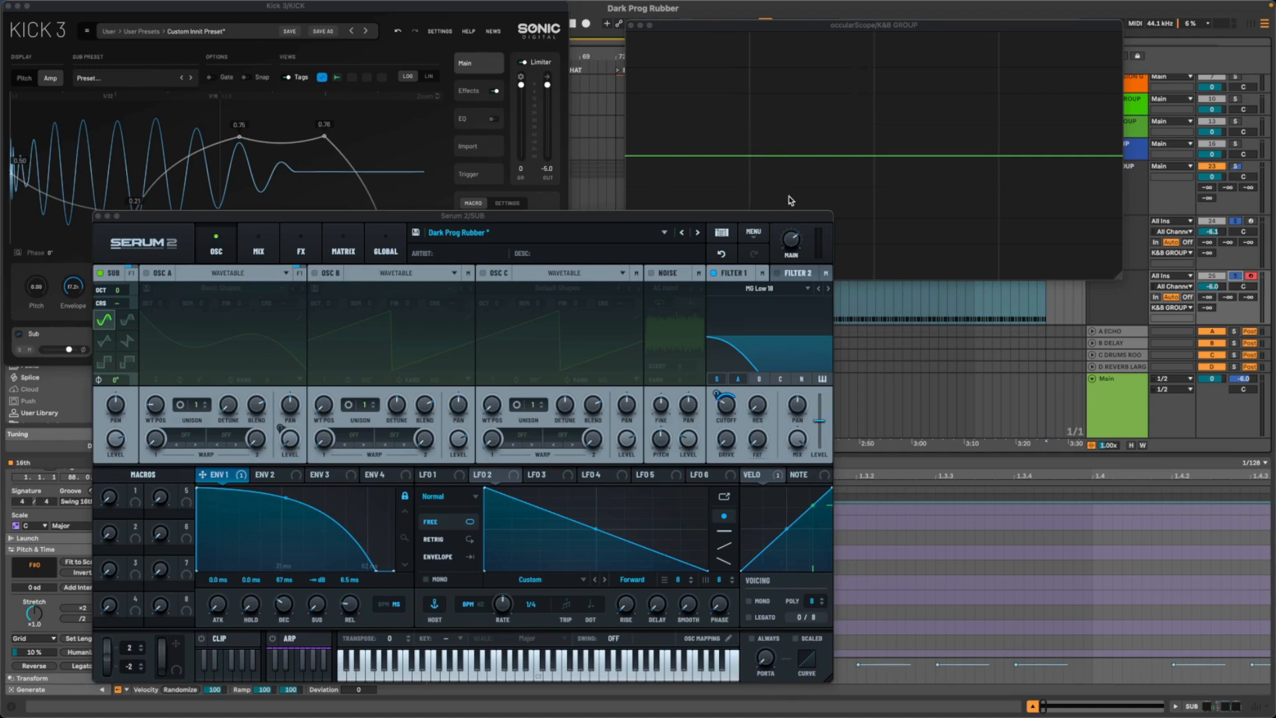
left_click(1239, 222)
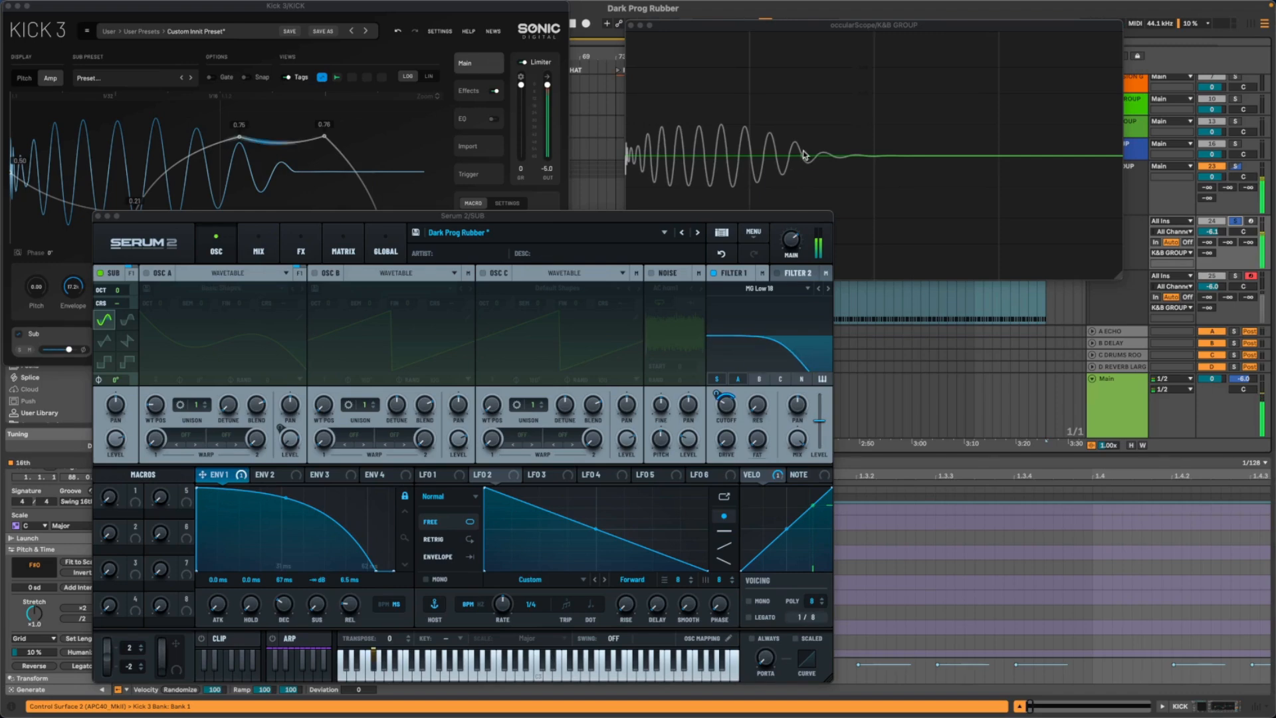
left_click(1235, 276)
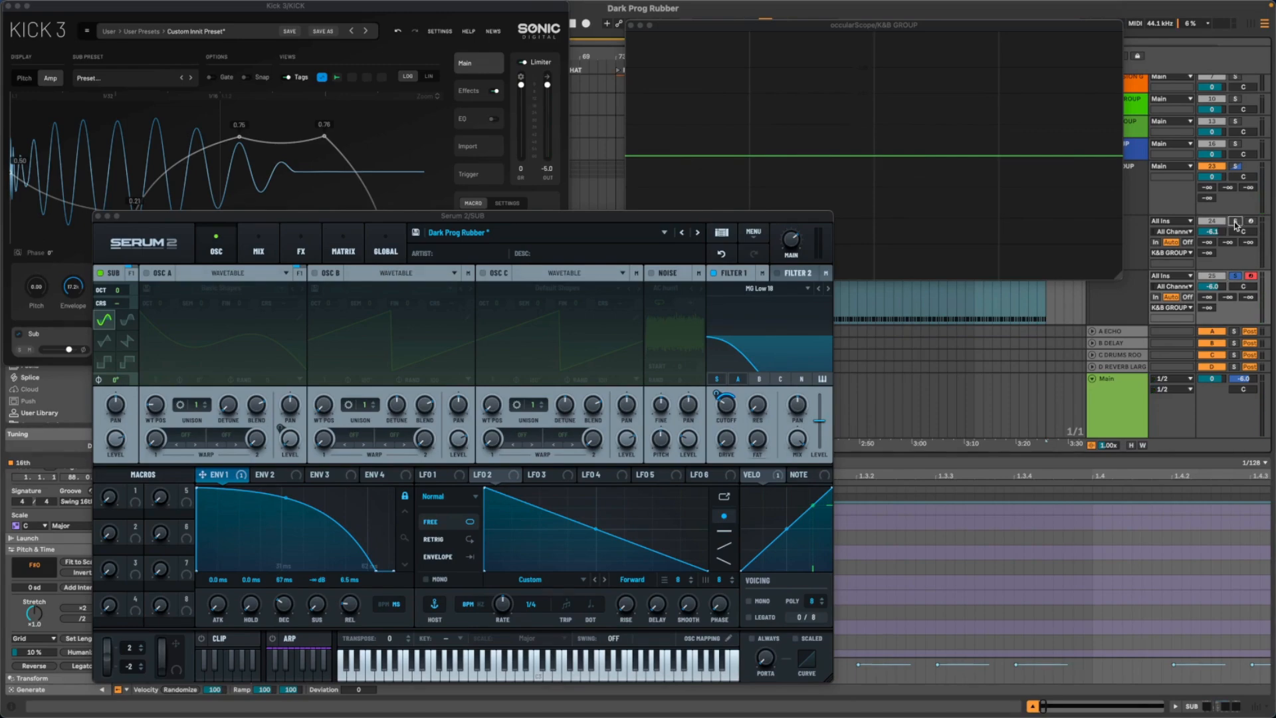
left_click(1235, 222)
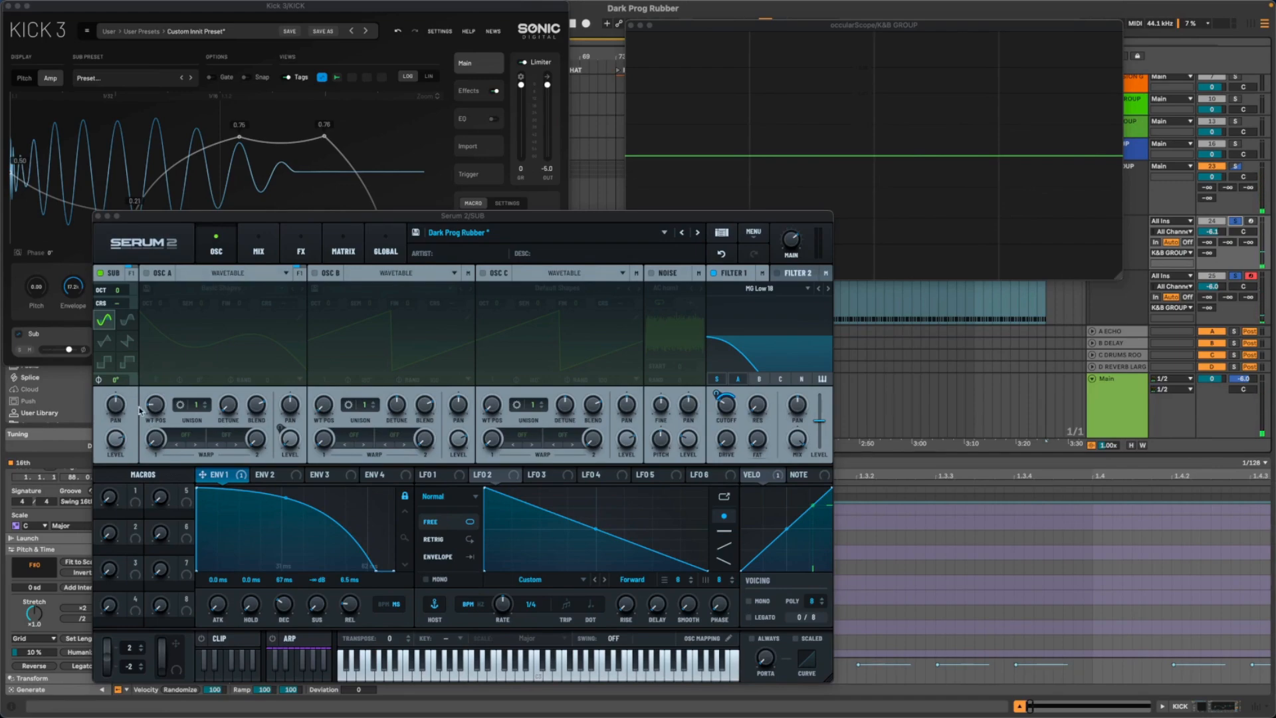
- Try a 170° phase offset on Serum 2's sub oscillator and reset it to 0°
left_click(121, 385)
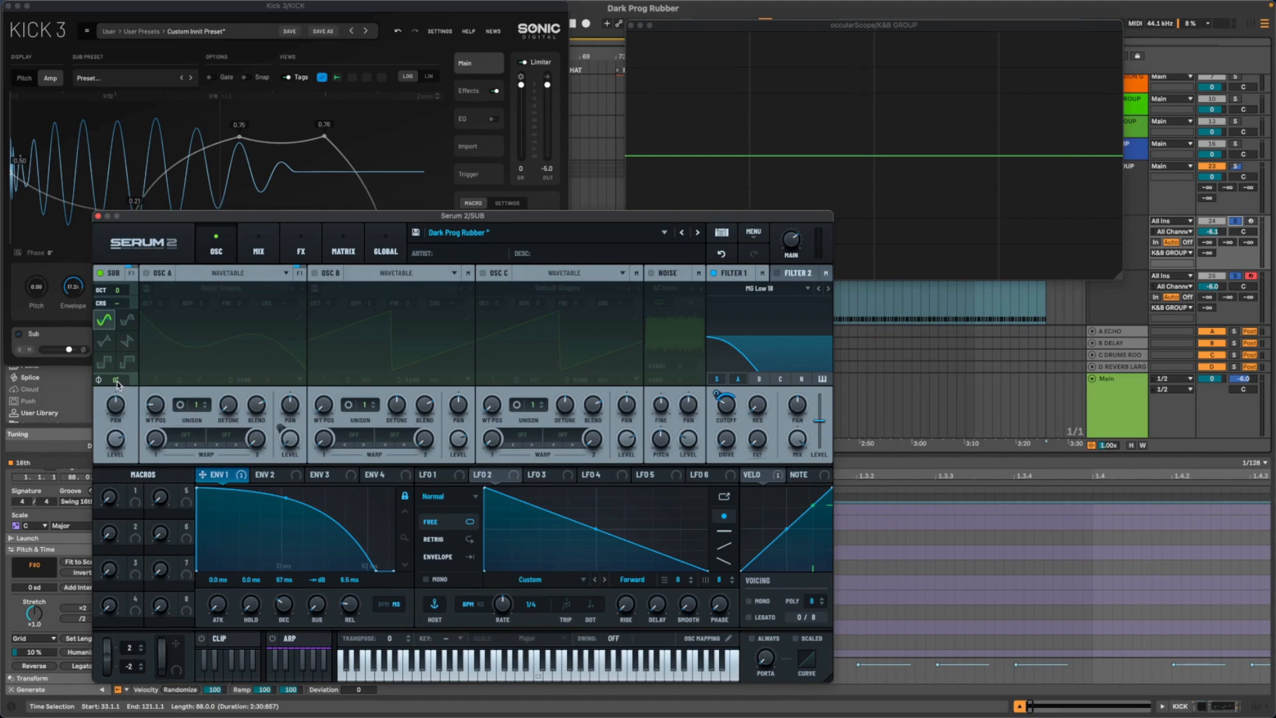
left_click_drag(117, 385, 136, 259)
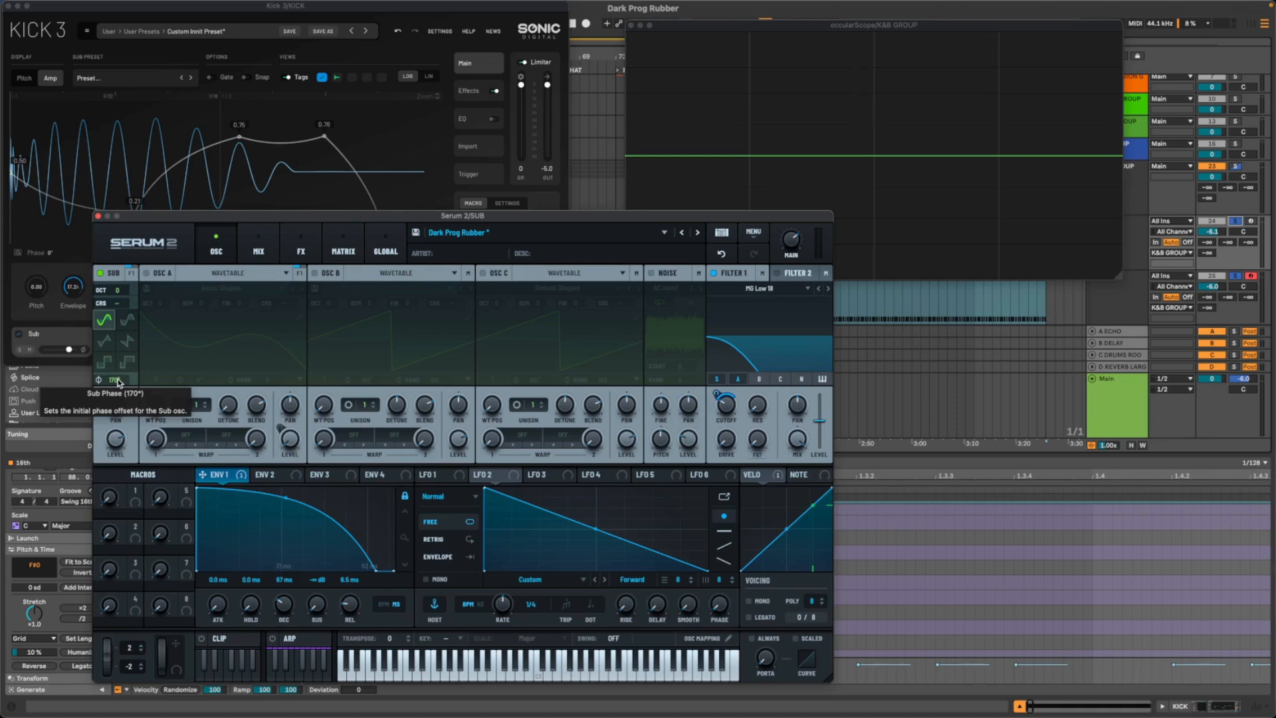
double_click(118, 383)
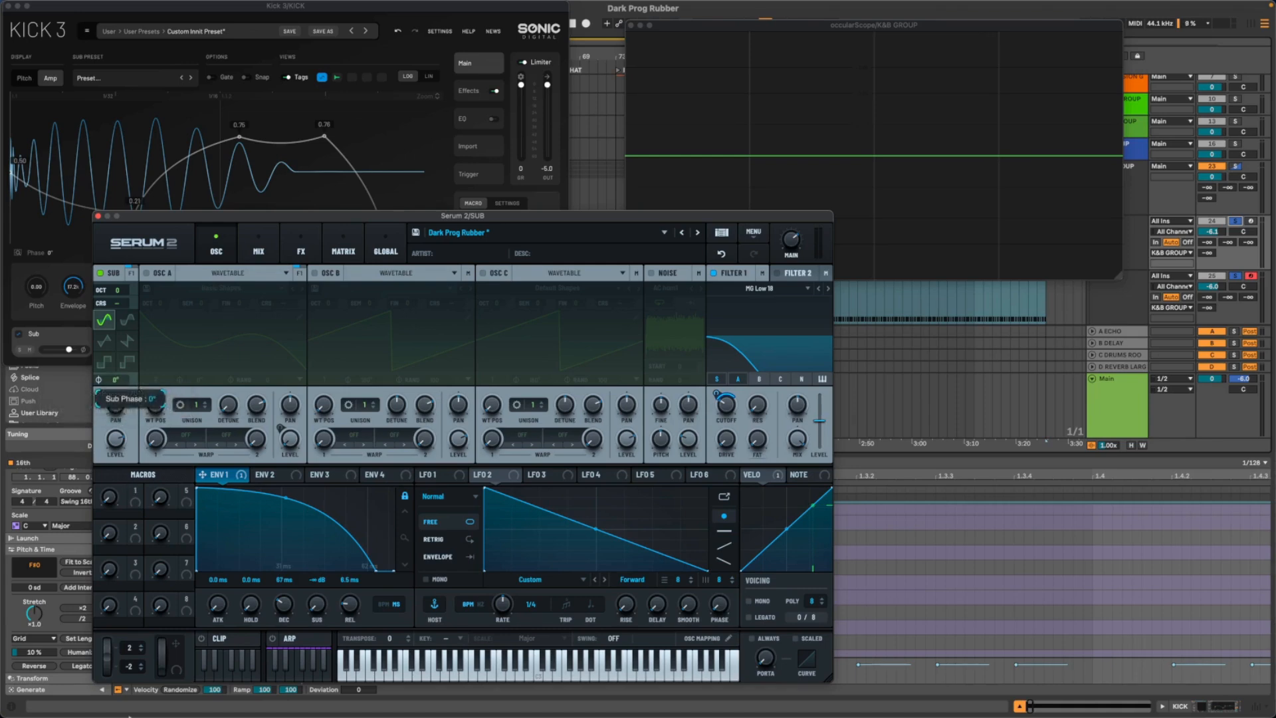
- Enable oscillator A in Serum 2 while checking the waveform in playback, and set Env 1's modulation of the Filter 1 frequency to 38%
key("space")
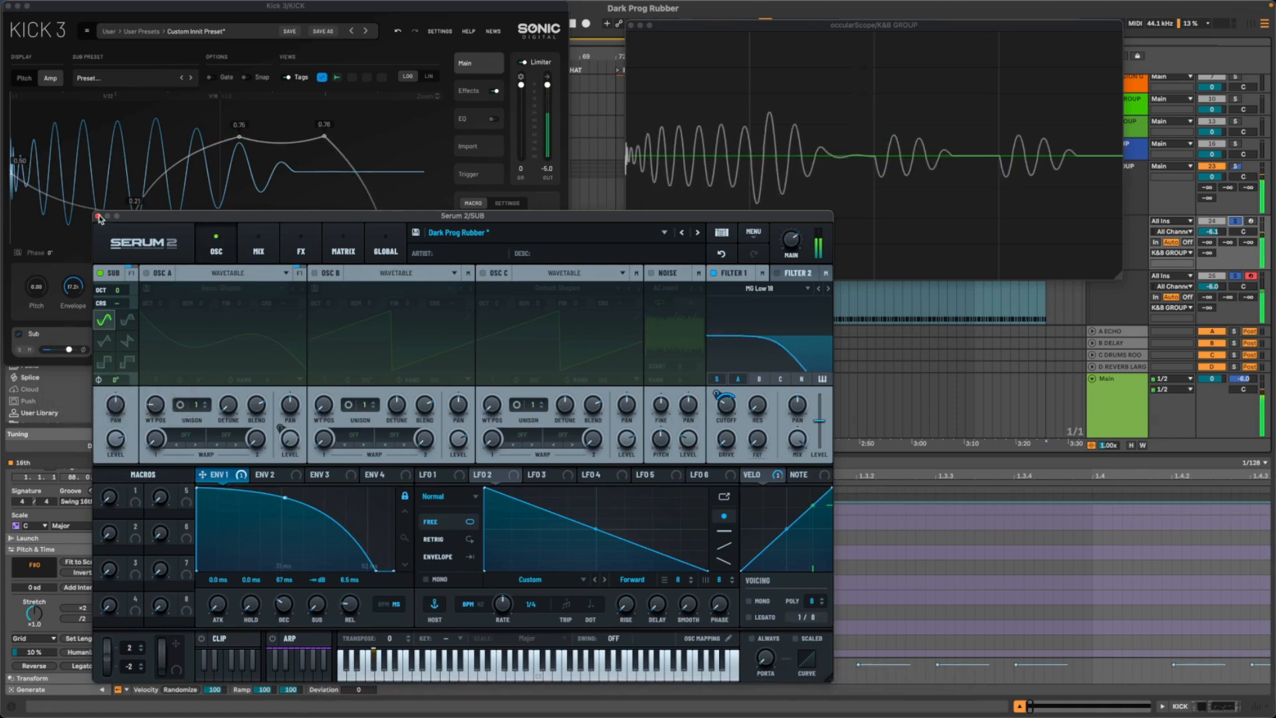
left_click(147, 273)
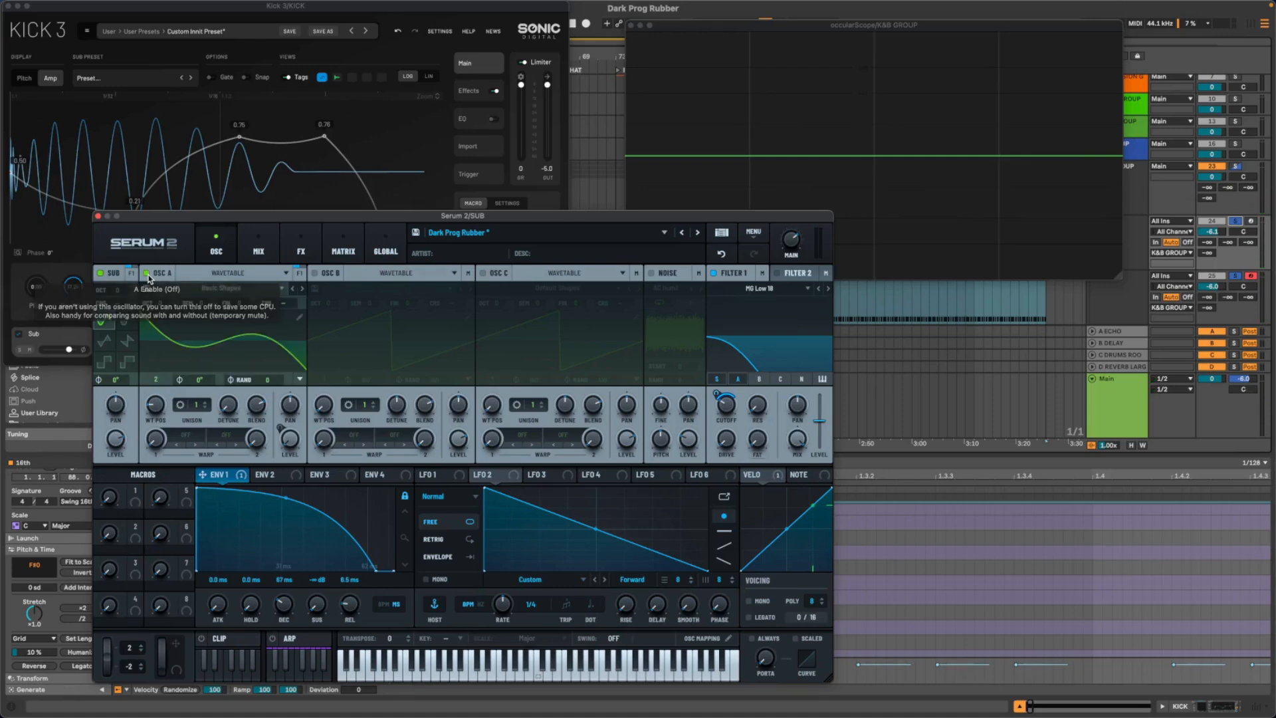
left_click_drag(145, 216, 366, 242)
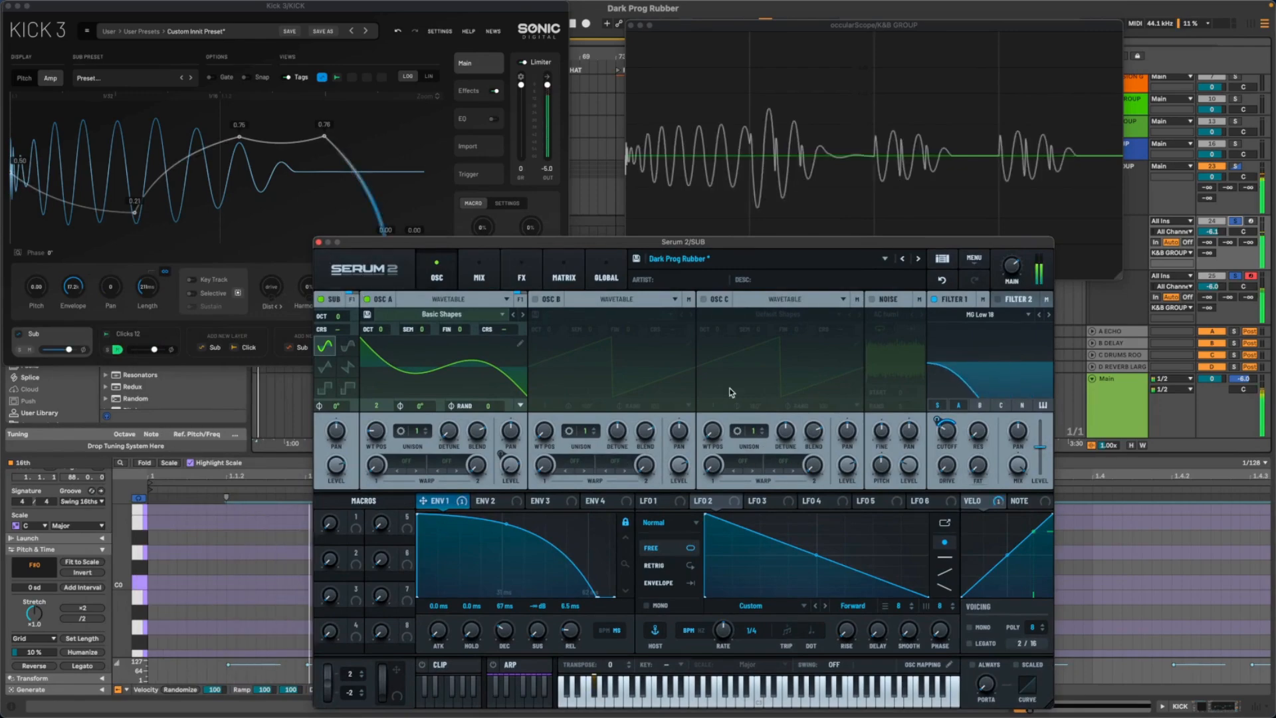
left_click_drag(638, 248, 628, 245)
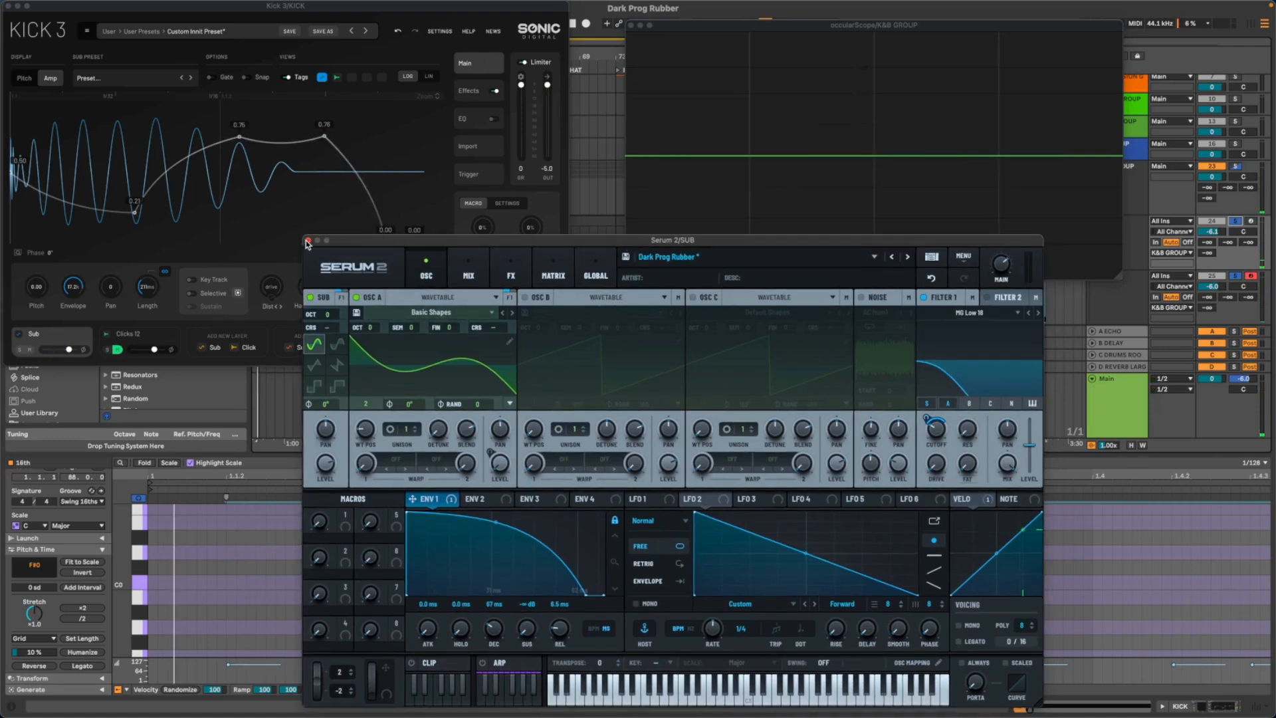
left_click_drag(811, 243, 712, 197)
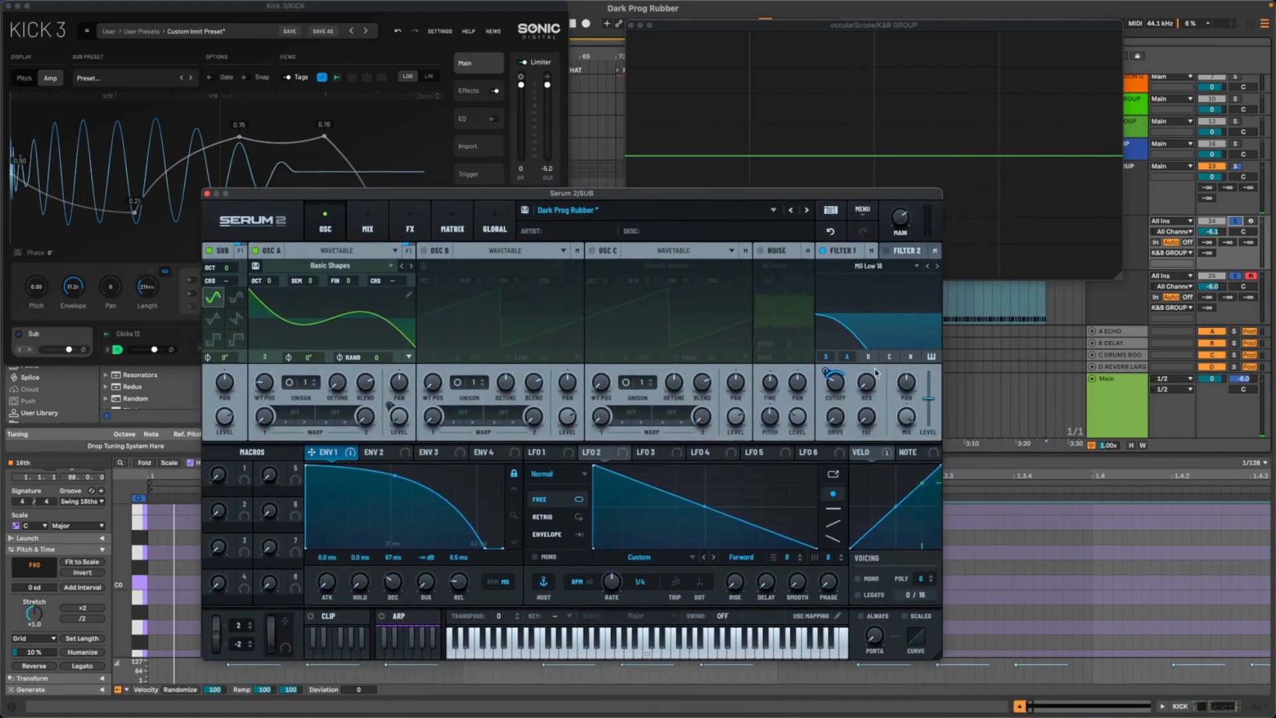
mouse_move(845, 377)
left_mouse_down()
mouse_move(833, 393)
mouse_move(824, 368)
left_mouse_up()
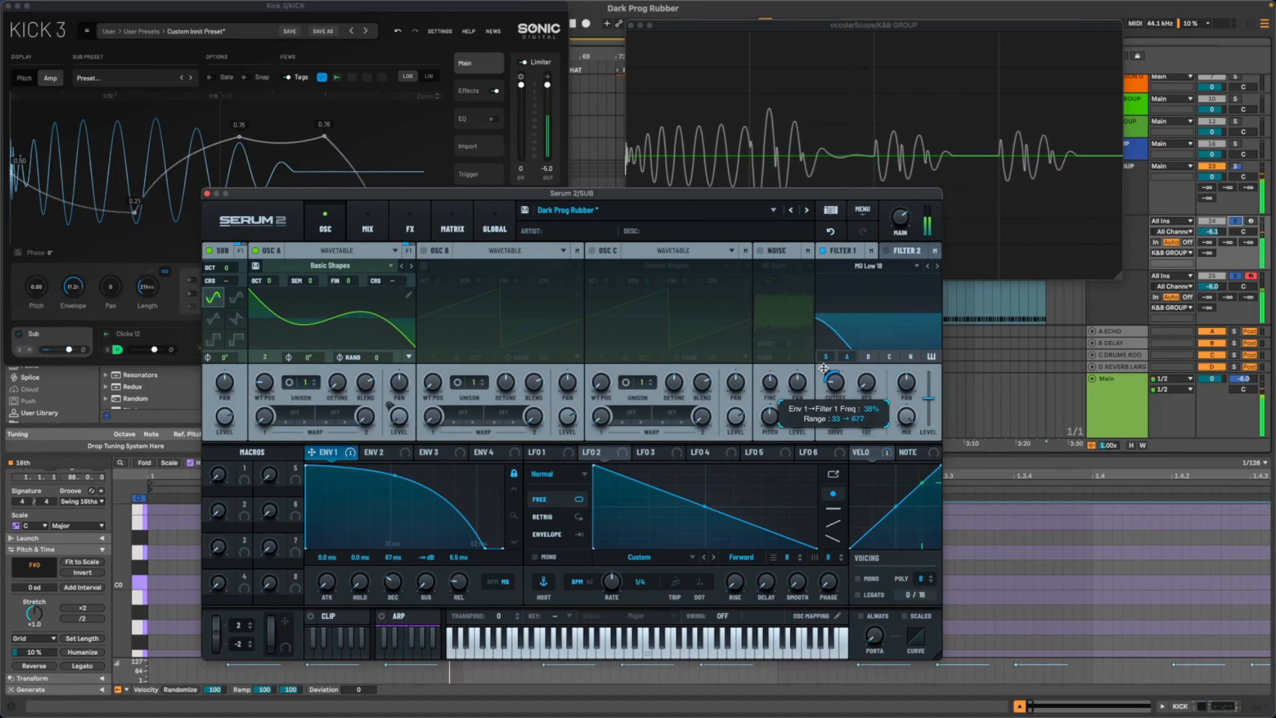
- Close Serum 2, Kick 3, the MIDI clip editor and occularScope to clear the arrangement
left_click(207, 193)
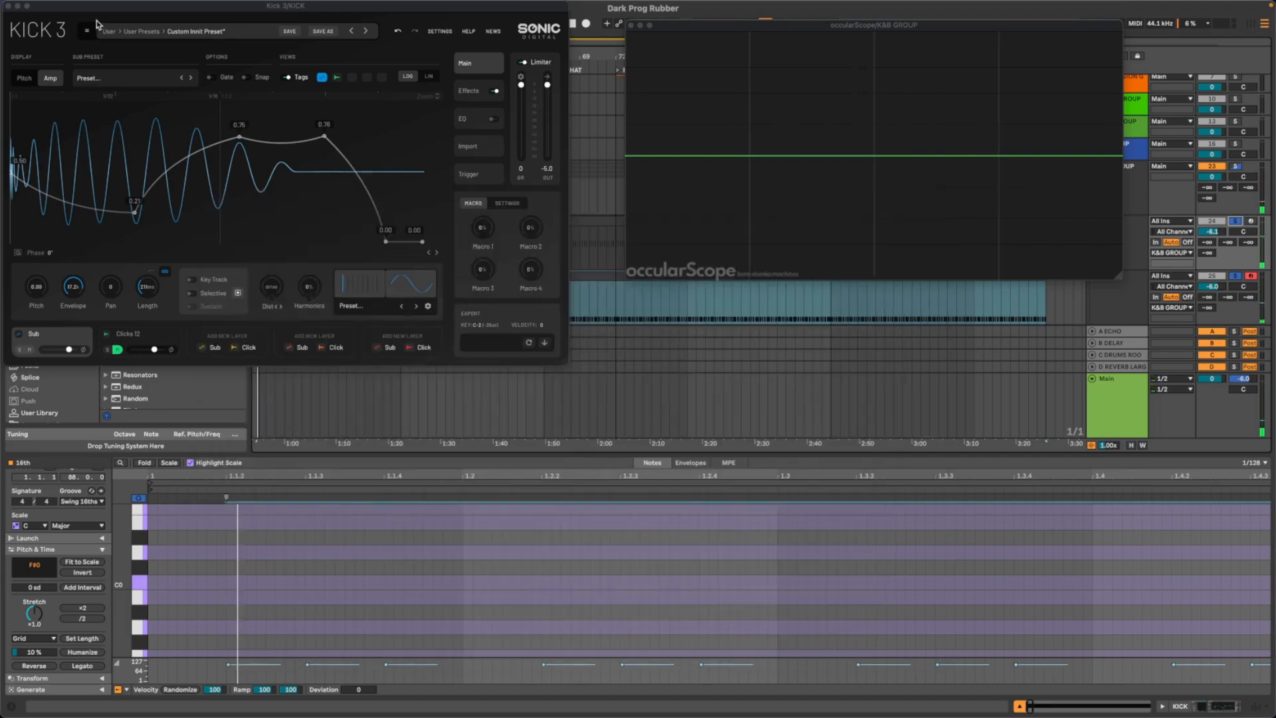
left_click_drag(17, 6, 152, 62)
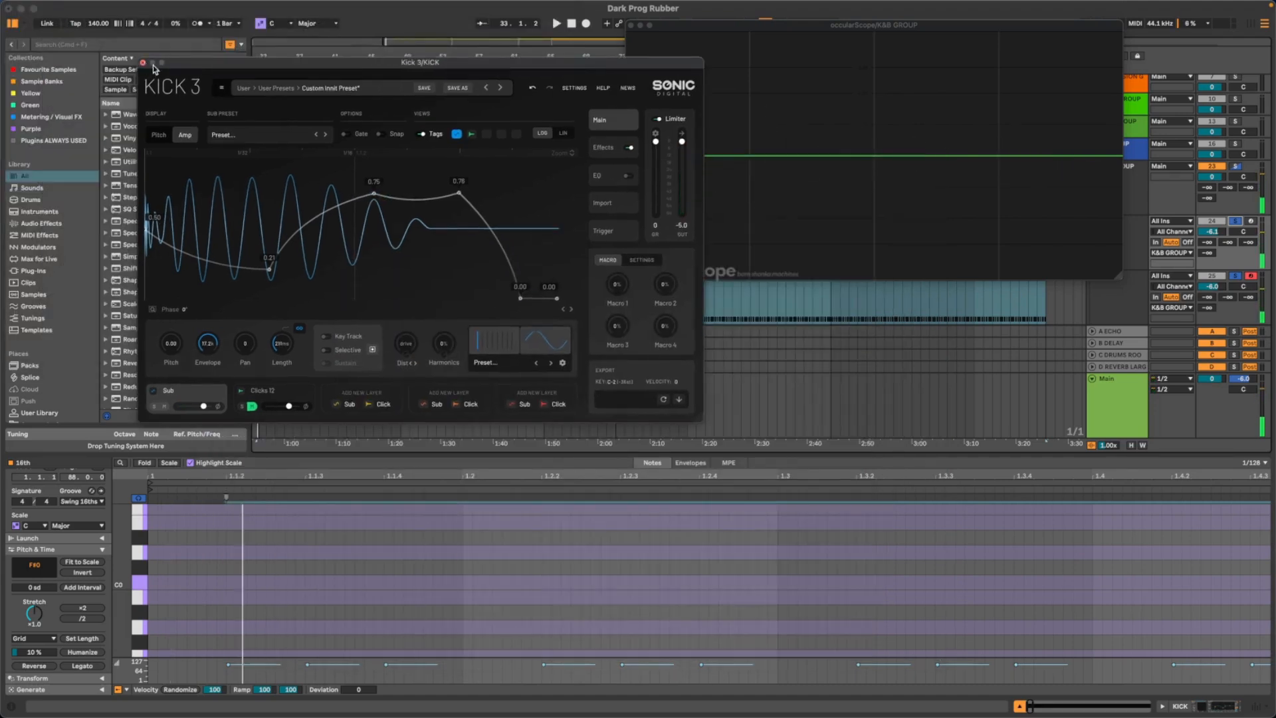
left_click(143, 63)
left_click(1020, 706)
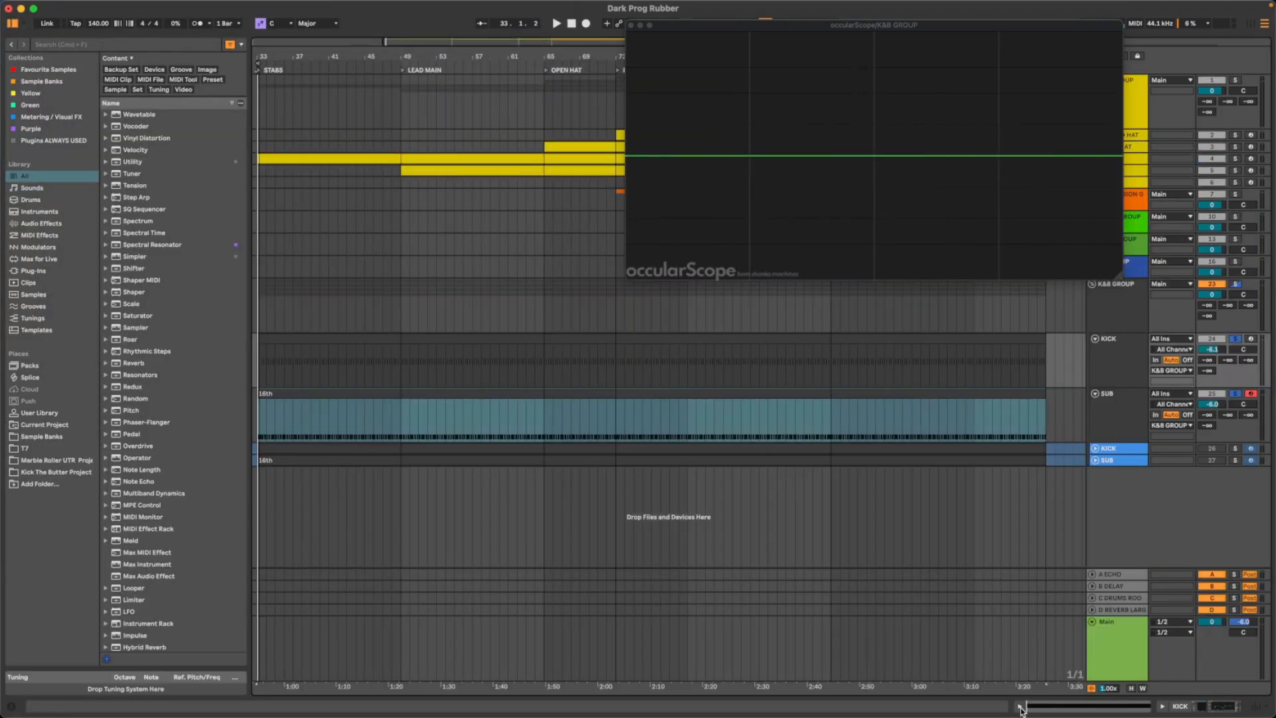
left_click(632, 25)
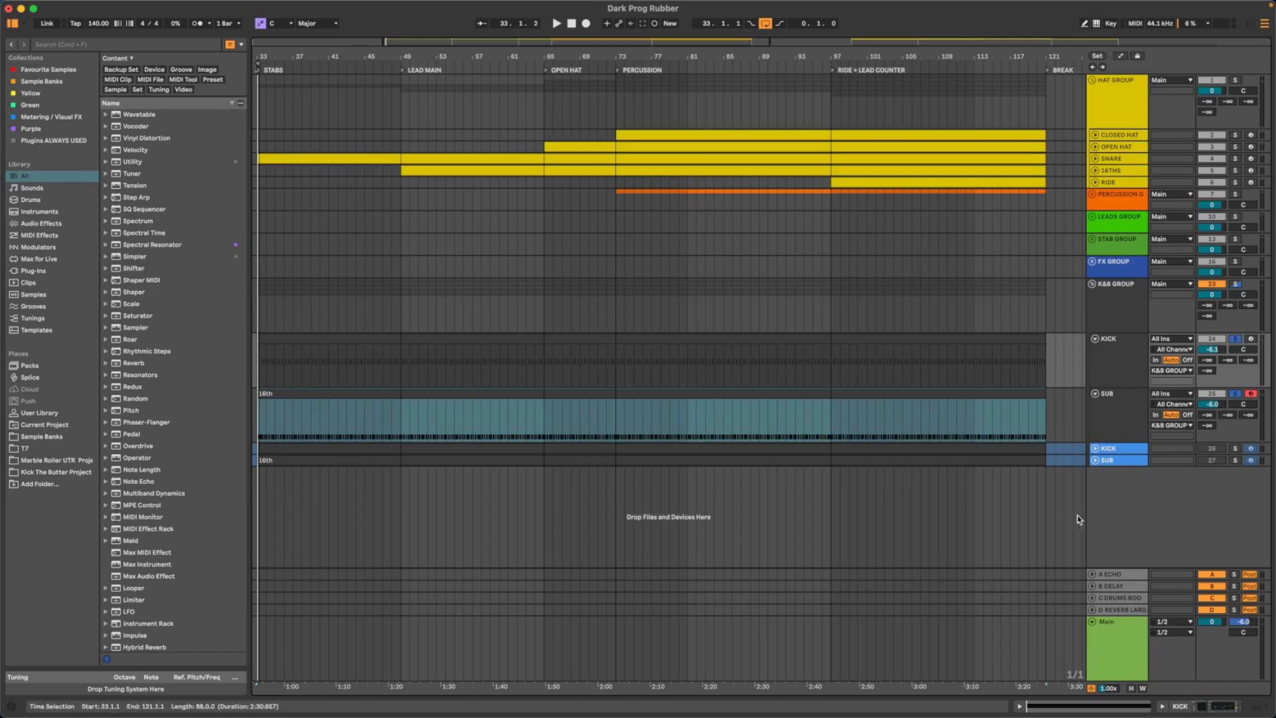
- Show the SUB track's devices, enable LFOTool, and open its window over the arrangement to examine the volume curve
left_click(1107, 407)
double_click(1108, 410)
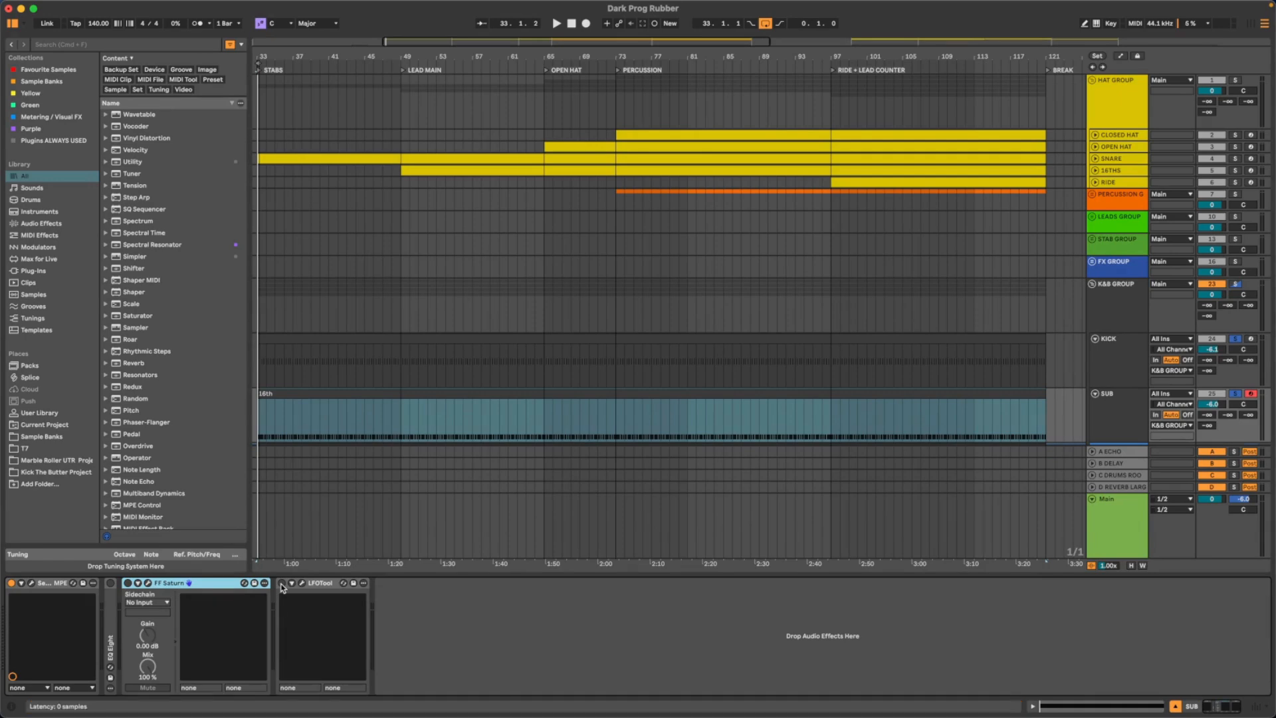
left_click(302, 586)
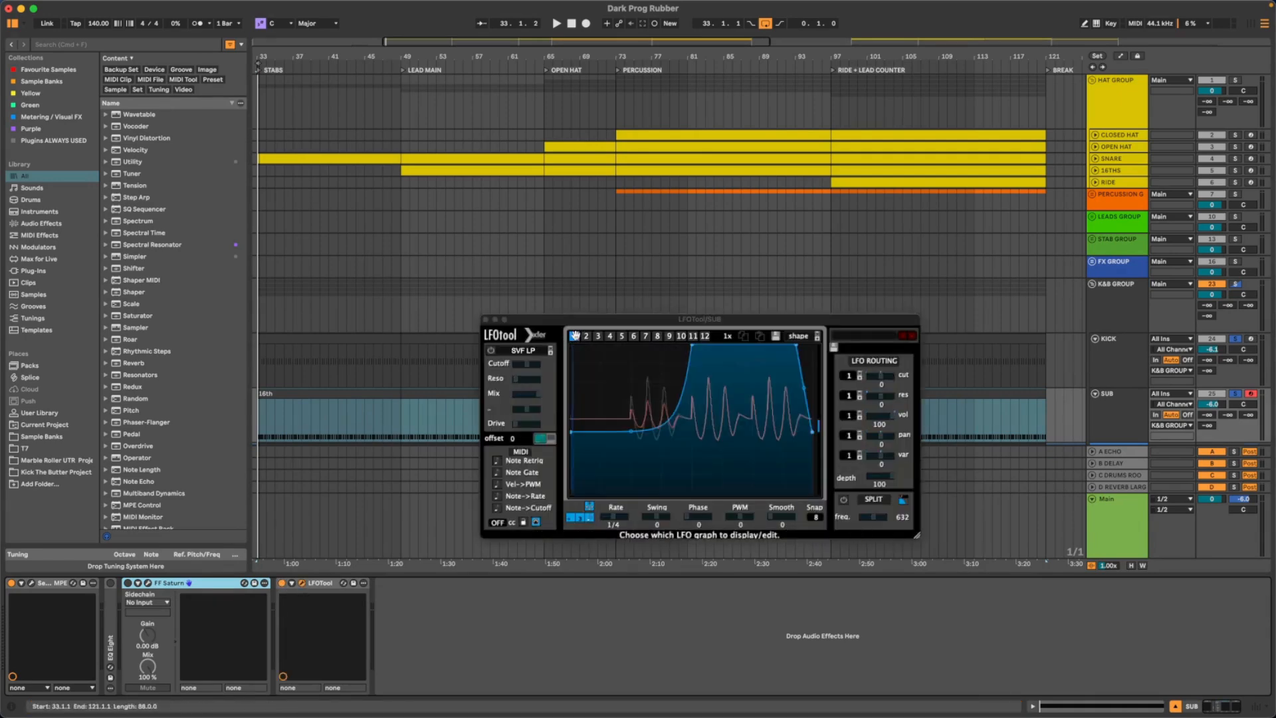
left_click_drag(579, 322, 377, 224)
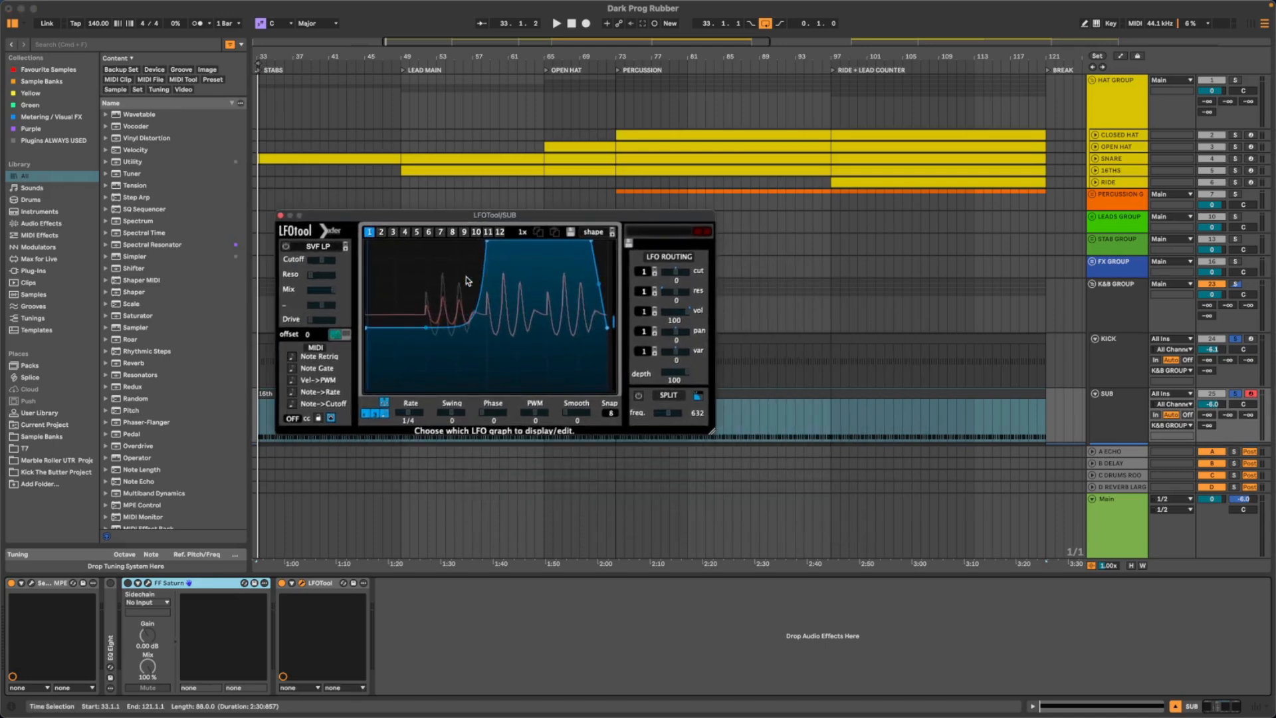
mouse_move(424, 222)
left_mouse_down()
mouse_move(614, 253)
mouse_move(422, 232)
left_mouse_up()
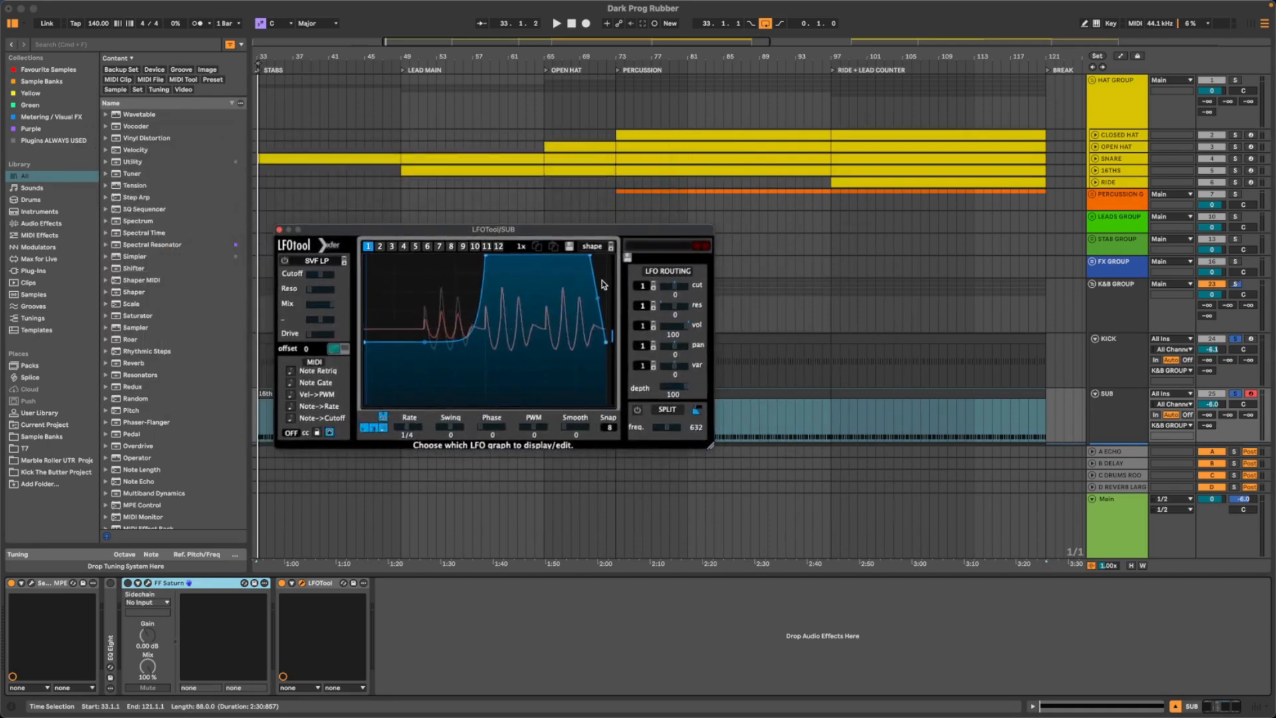
left_click_drag(465, 229, 426, 194)
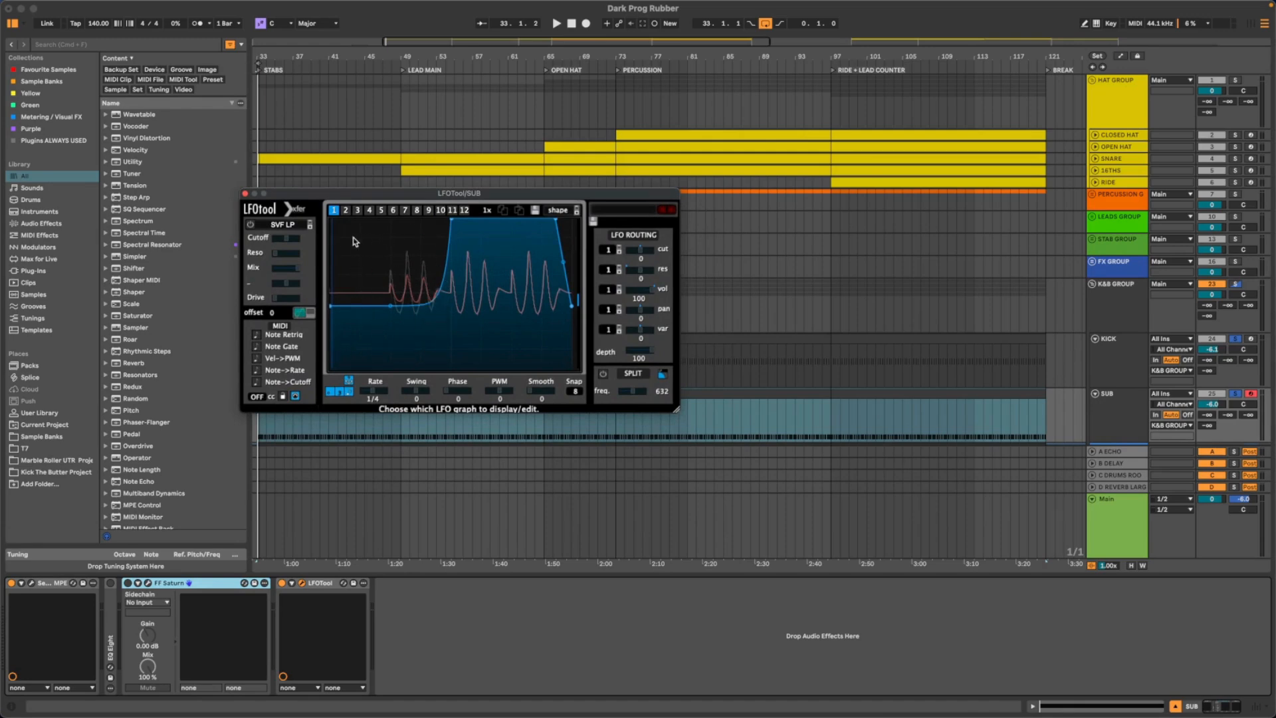
left_click_drag(421, 200, 524, 227)
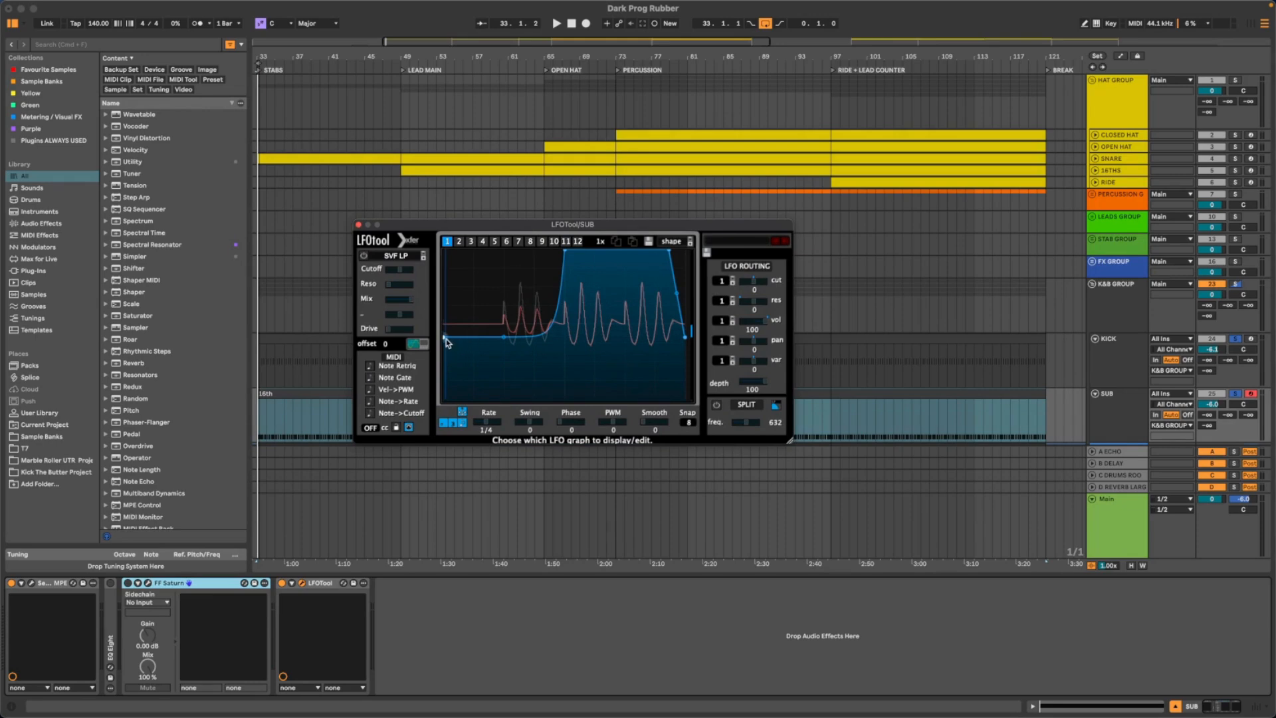
- Try lowering the start of LFOTool's volume curve to the bottom during playback, and raise it back to about mid-height
key("space")
left_click_drag(445, 341, 433, 469)
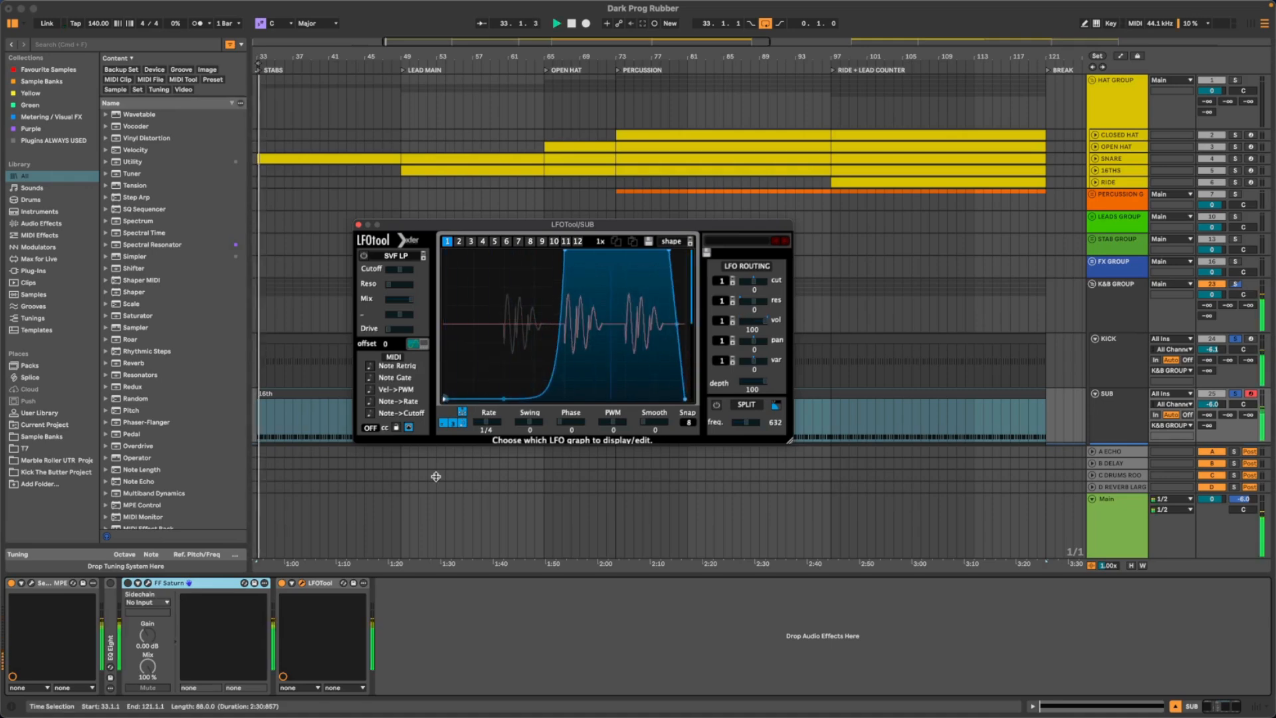
left_click_drag(436, 477, 476, 339)
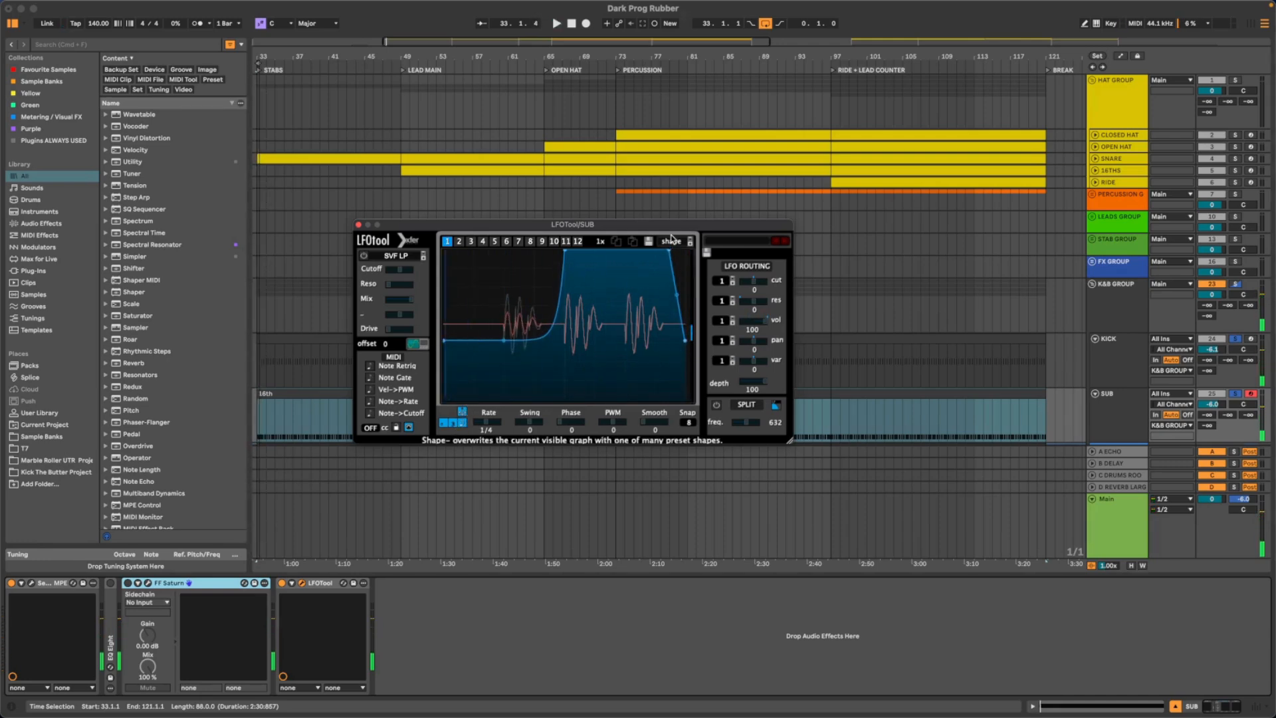
- Open occularScope from the K&B GROUP and place LFOTool beside it so both windows are visible
left_click_drag(677, 224, 619, 227)
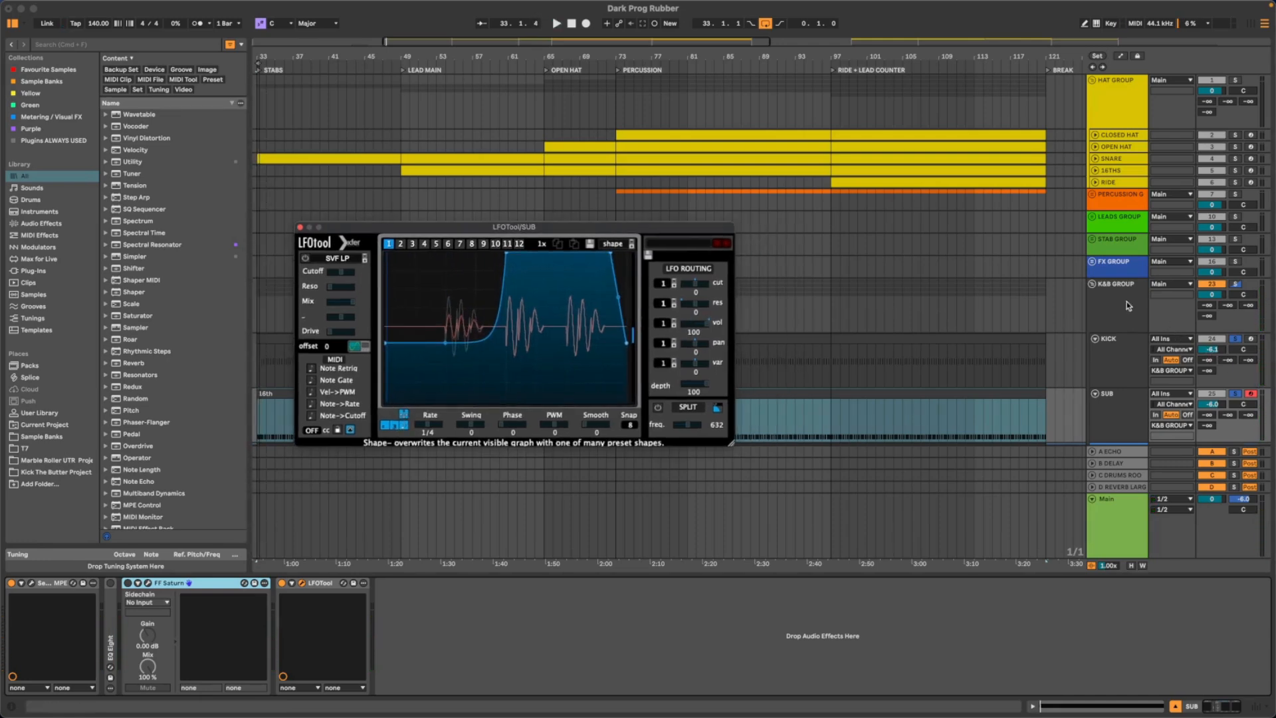
left_click(1139, 307)
left_click(808, 583)
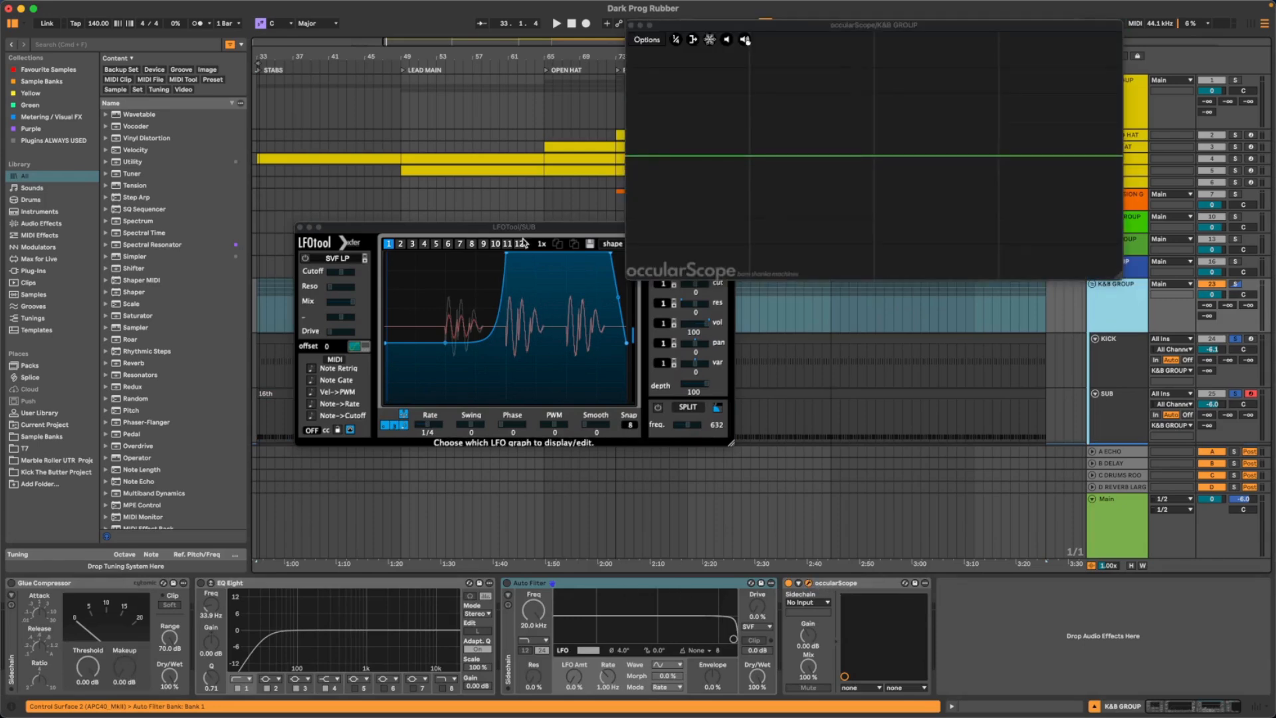
left_click_drag(521, 232, 324, 220)
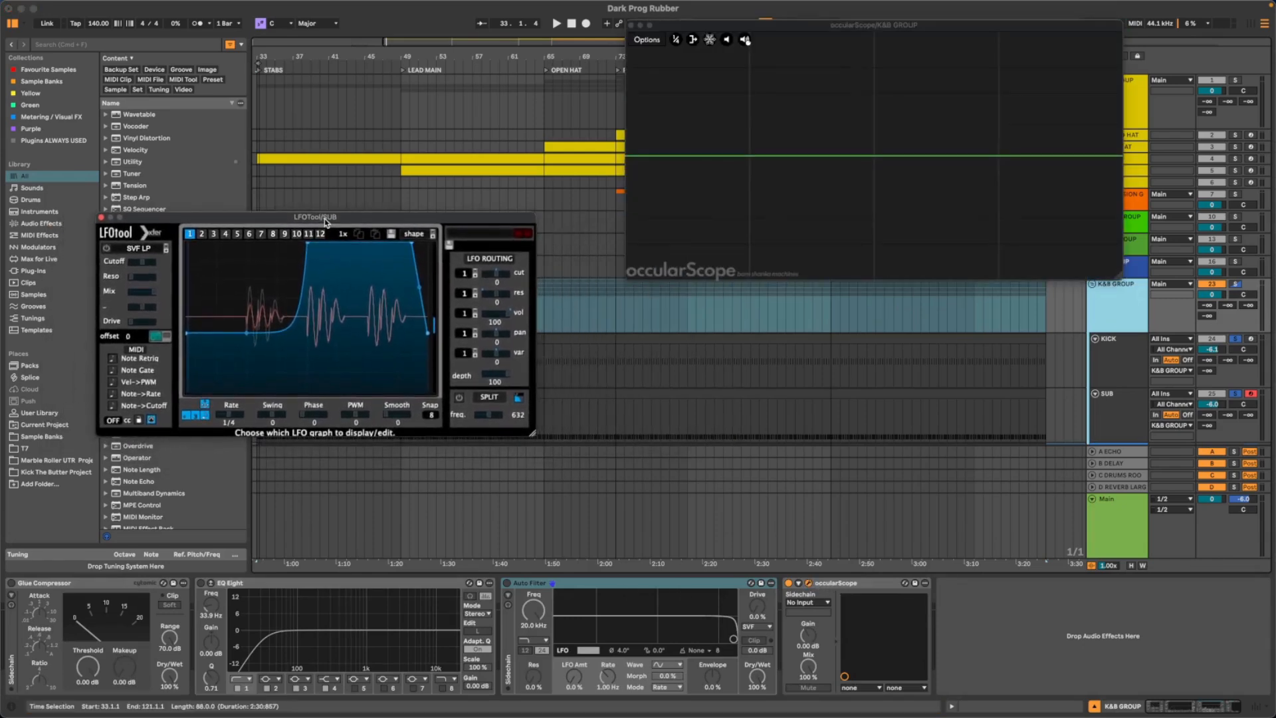
- Slightly lower the start of LFOTool's volume curve and sharpen its rise during playback beside occularScope, and close both plug-in windows
left_click_drag(786, 30, 708, 198)
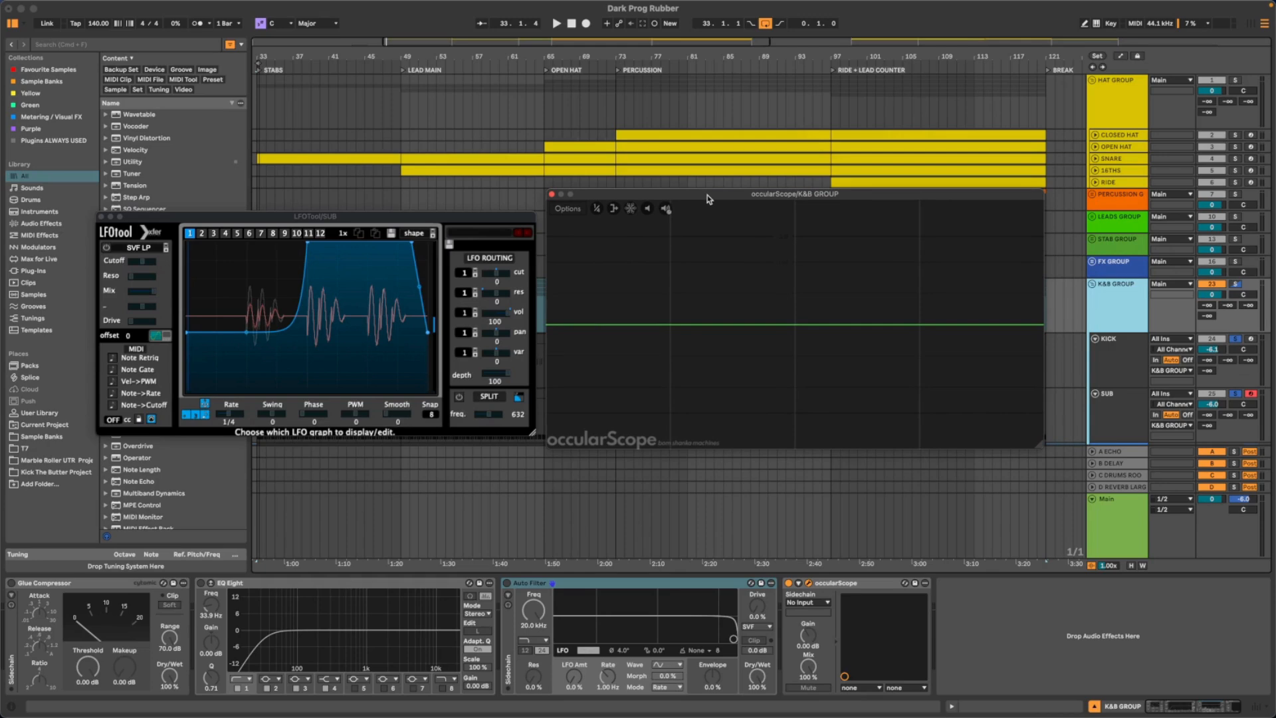
key("space")
left_click_drag(188, 333, 188, 335)
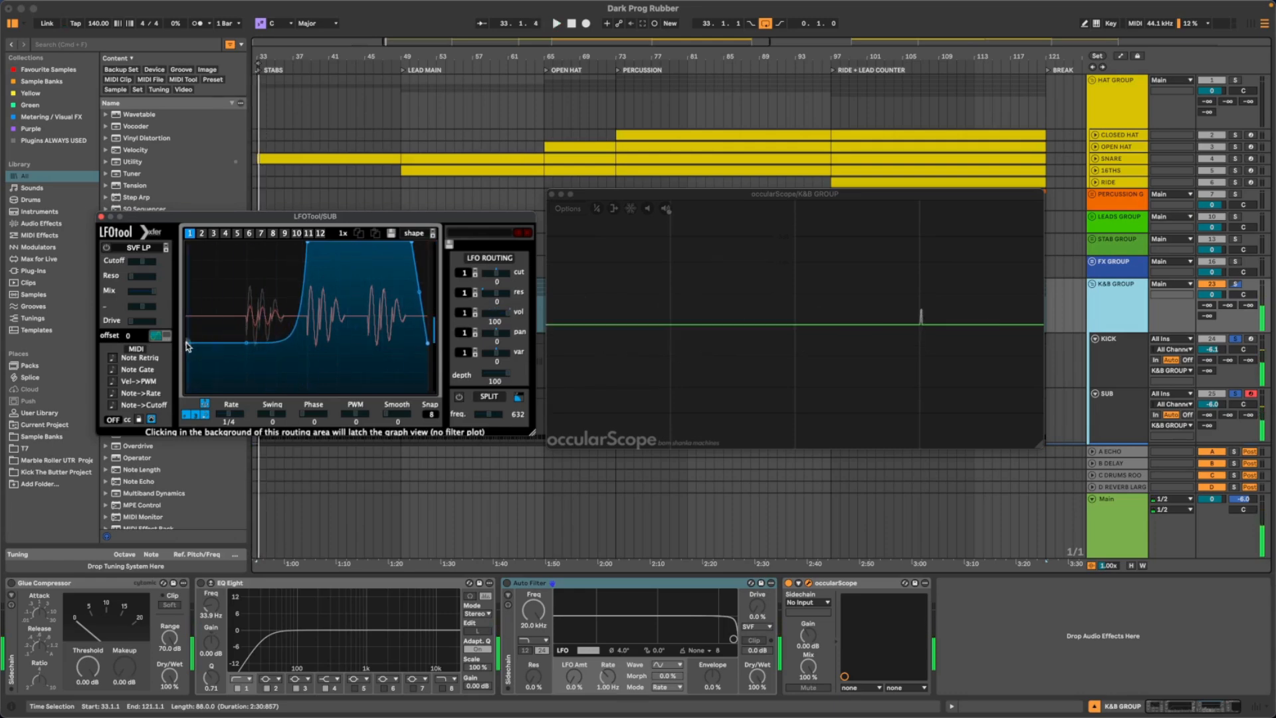
mouse_move(187, 345)
left_mouse_down()
mouse_move(180, 393)
mouse_move(197, 299)
mouse_move(193, 323)
left_mouse_up()
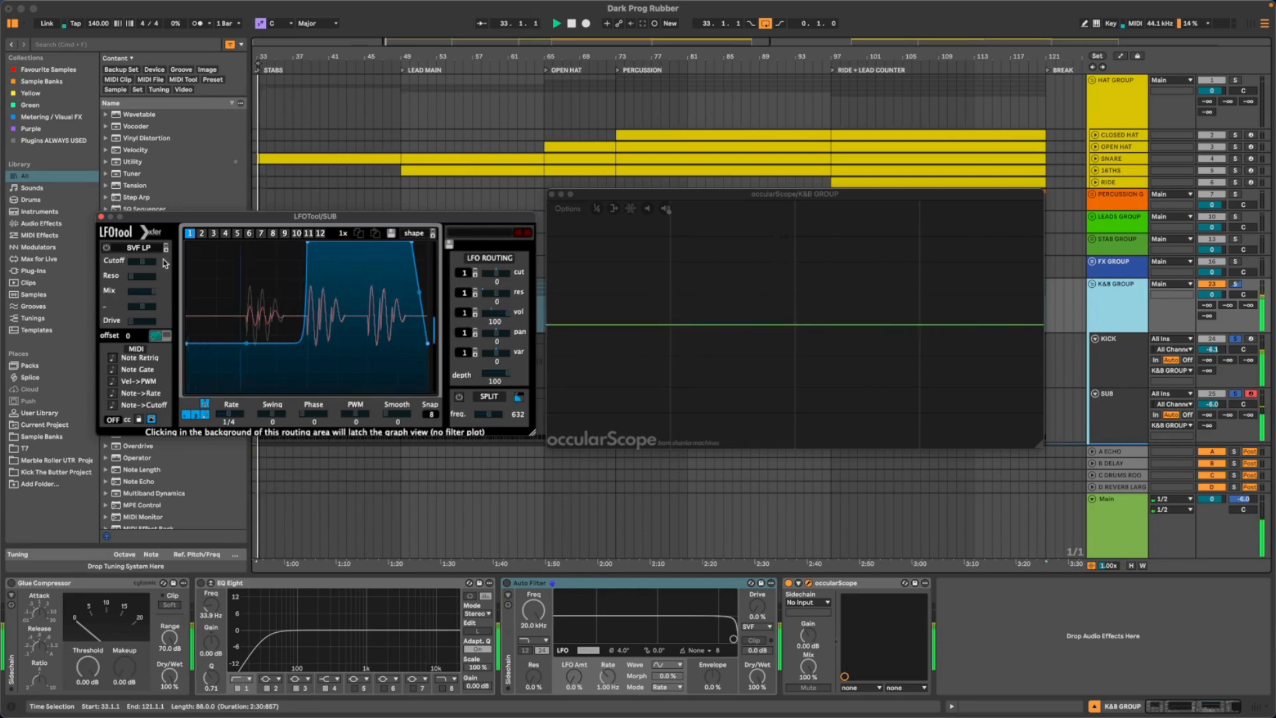
left_click(101, 217)
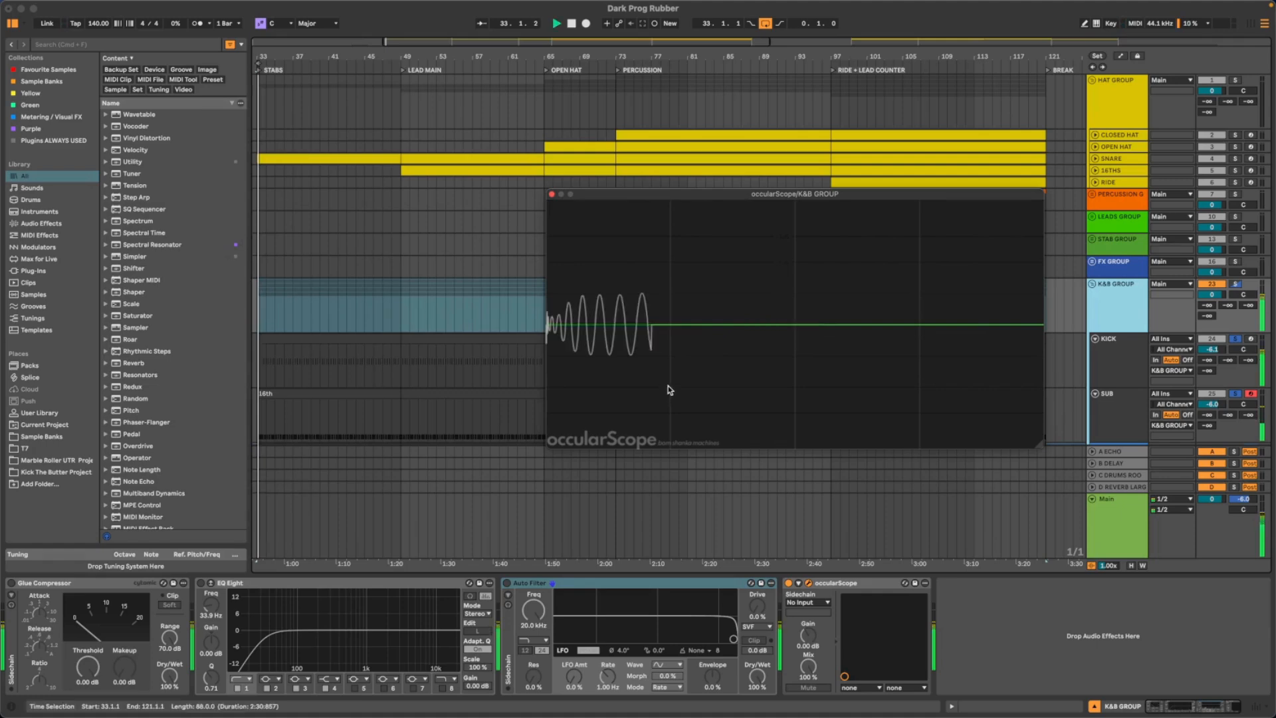
left_click(551, 194)
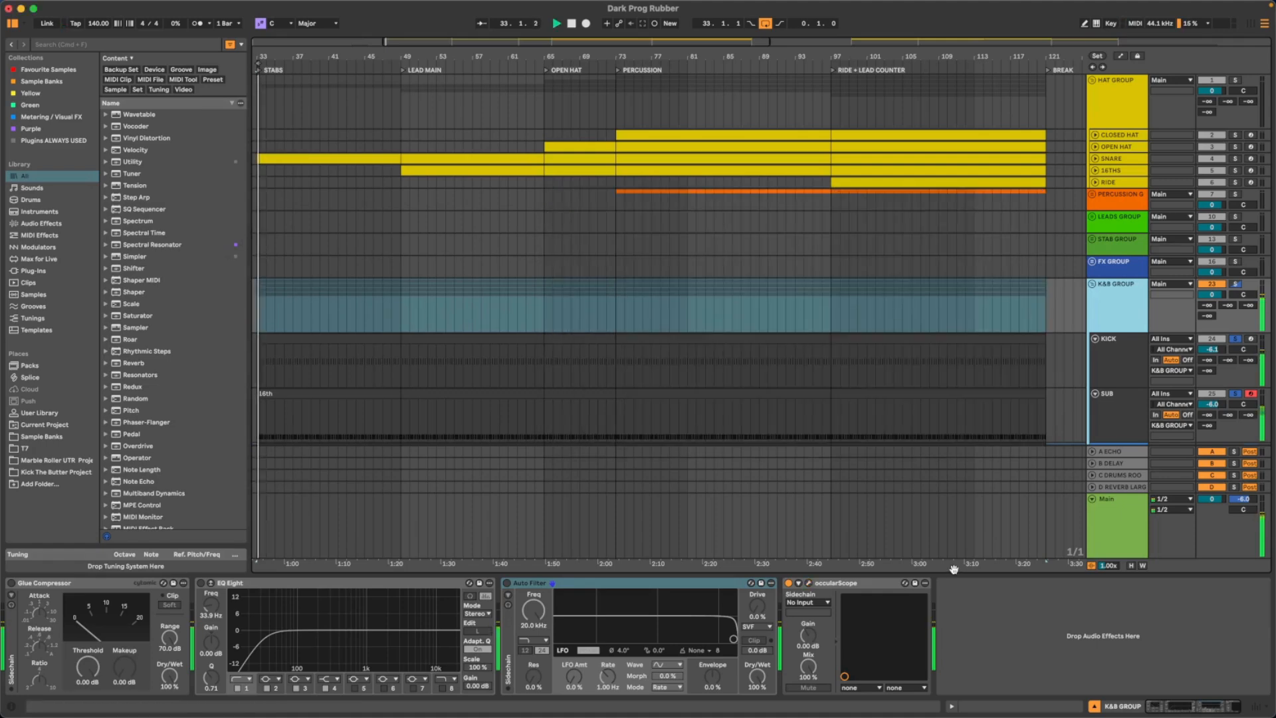
- Solo the SUB track, enable its FF Saturn with the window open over the arrangement, and bypass LFOTool
left_click(1105, 408)
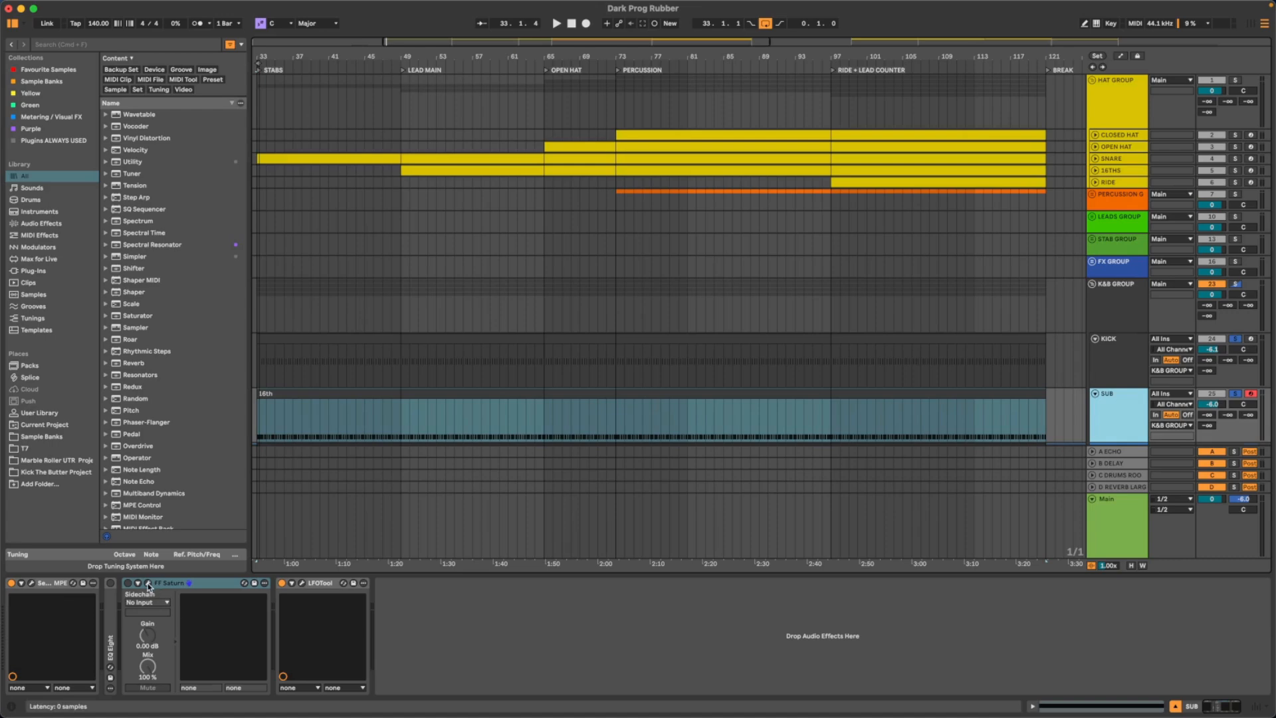
left_click(1234, 394)
key("space")
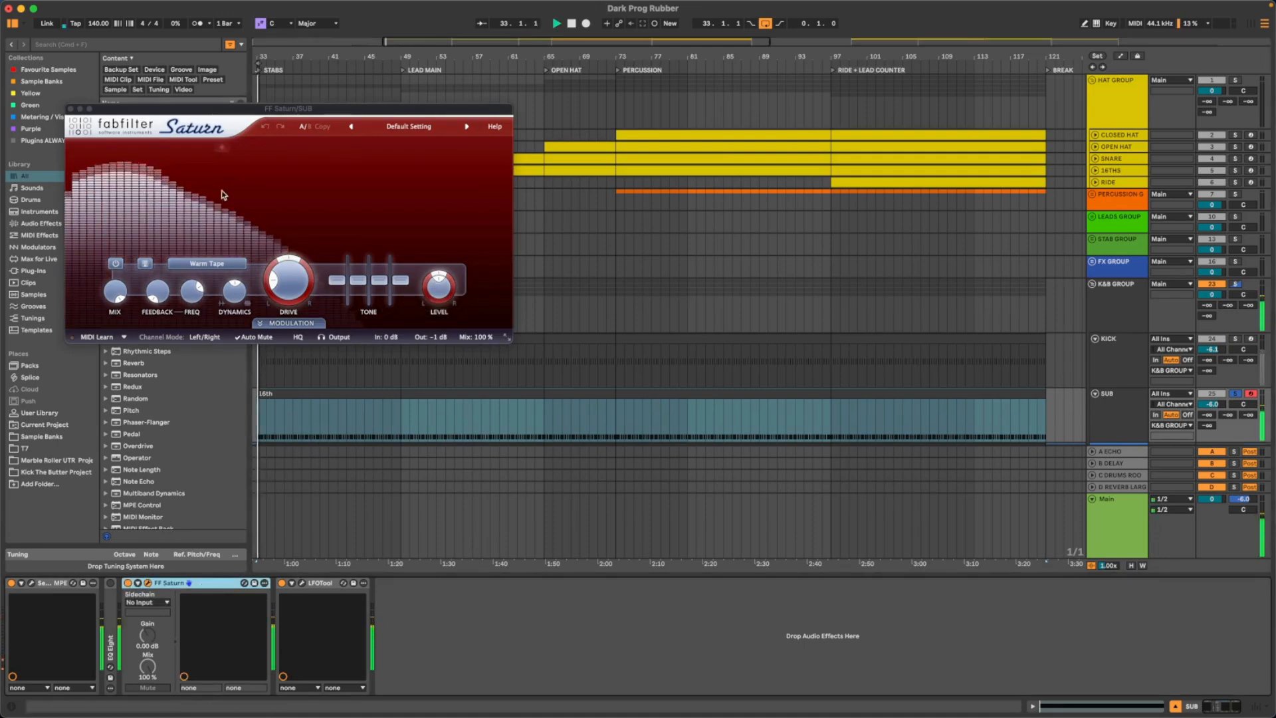
left_click_drag(214, 108, 446, 155)
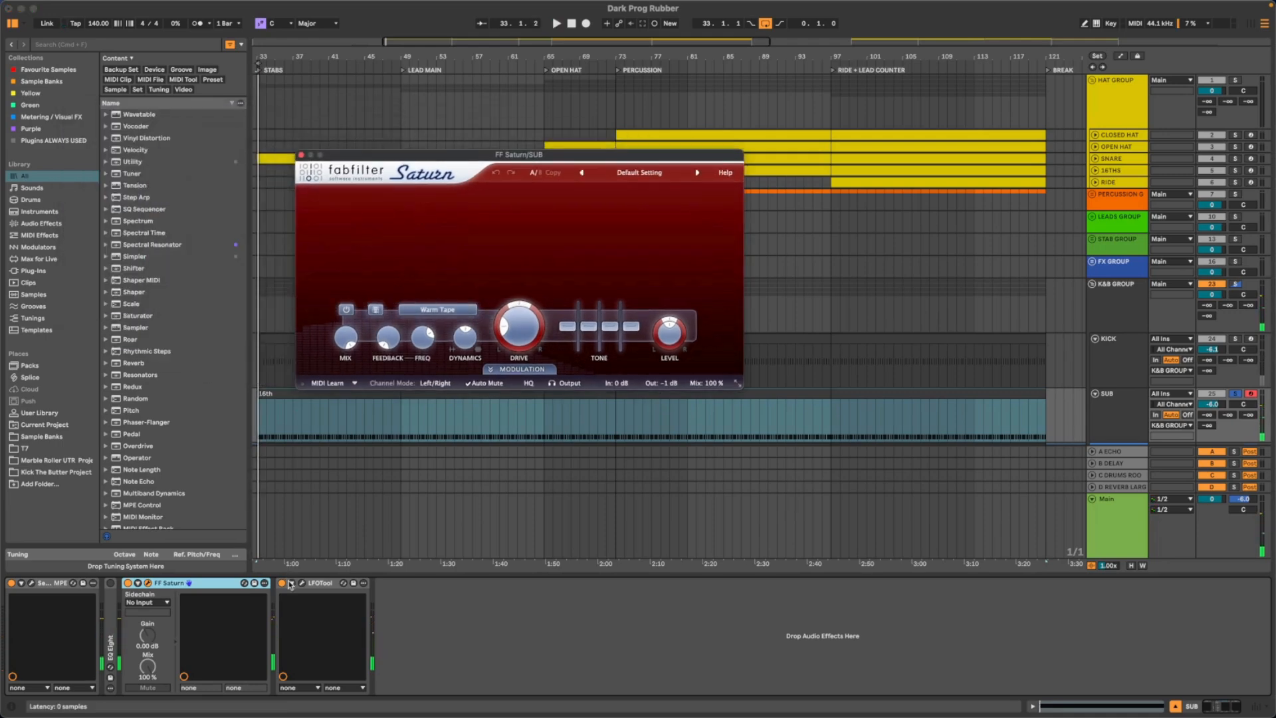
left_click_drag(456, 157, 533, 170)
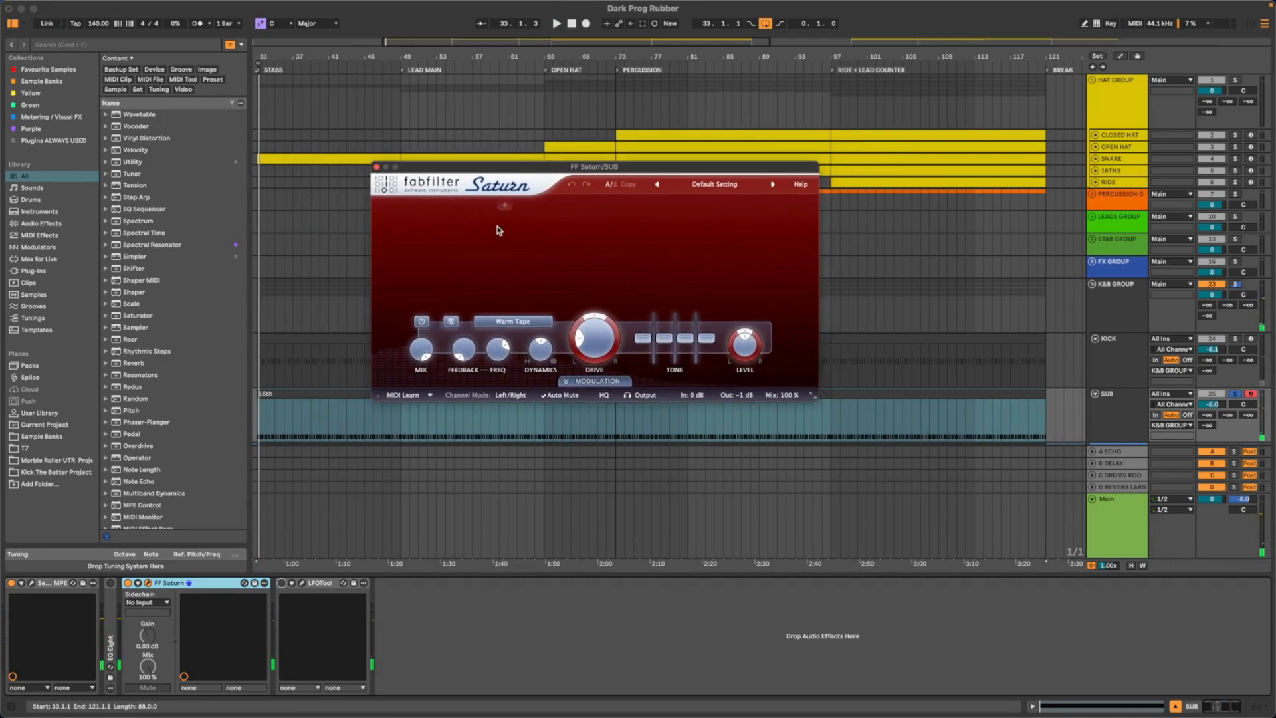
- Split FF Saturn into three bands during playback, with the first crossover at about 115 Hz and the second around the upper middle
left_click(500, 207)
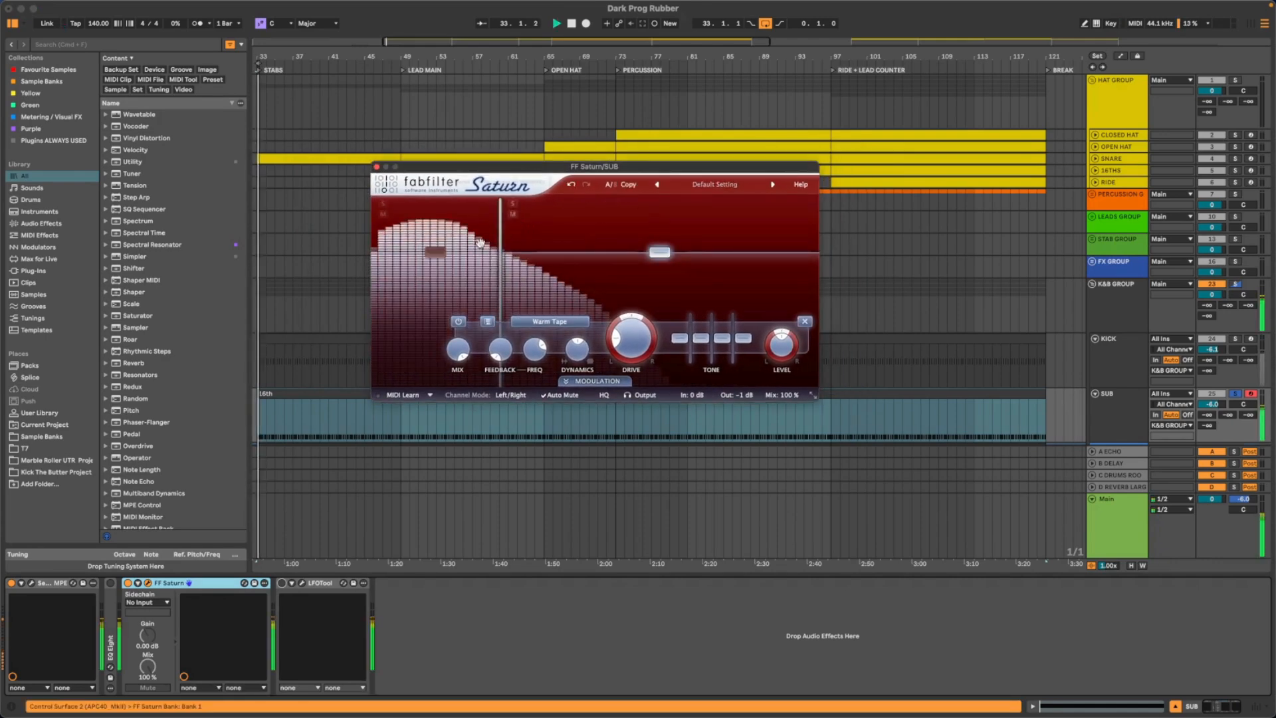
left_click_drag(501, 227, 494, 225)
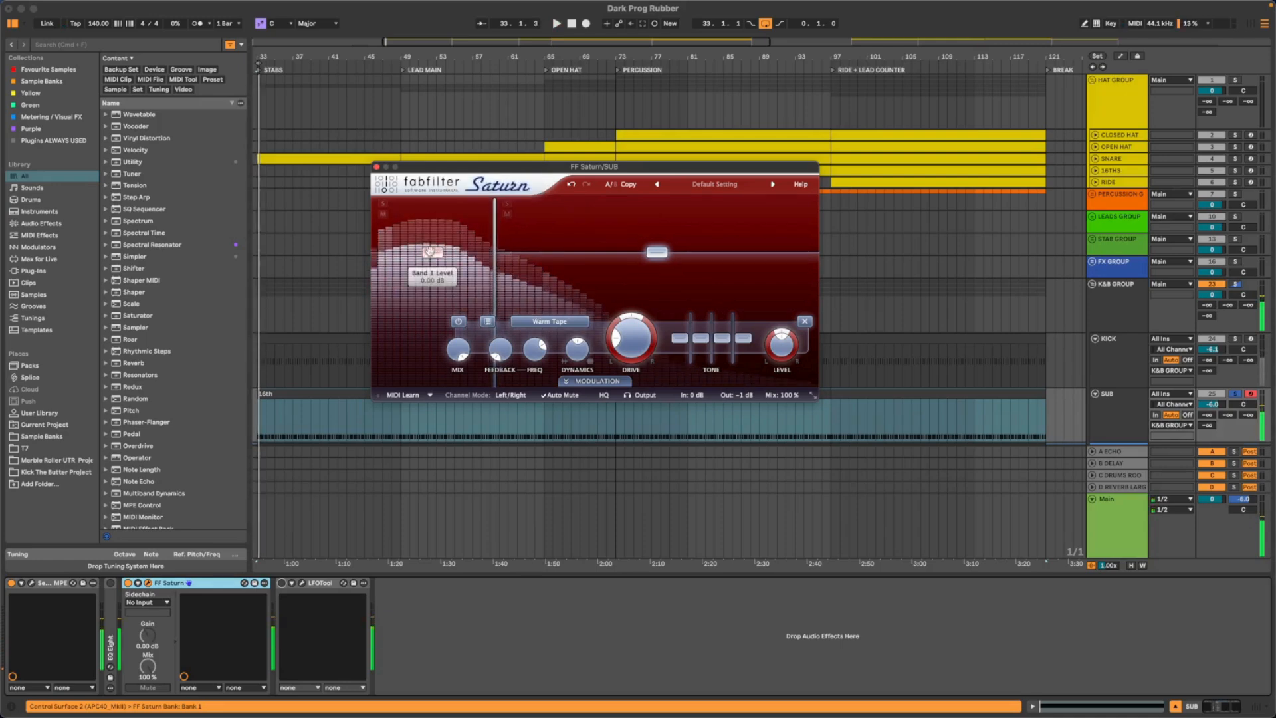
left_click(659, 206)
key("space")
left_click_drag(670, 217, 642, 218)
key("space")
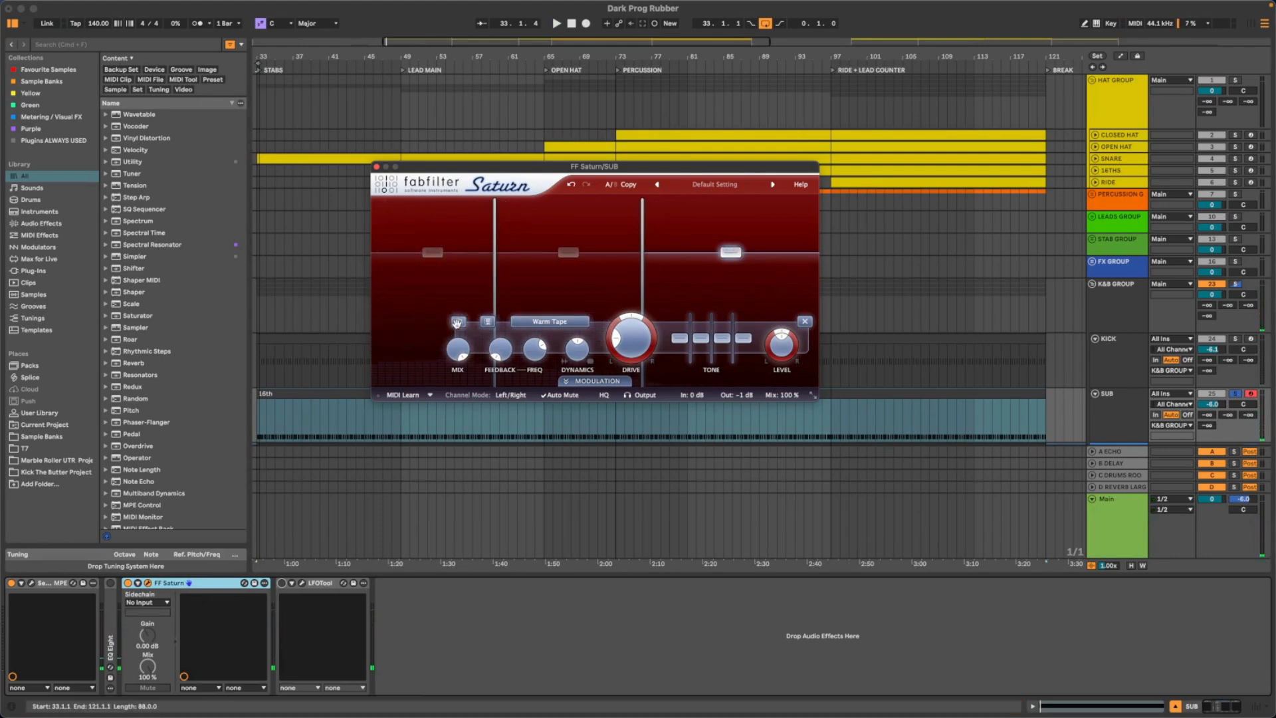
- Set the middle band's saturation style to Clean Tube and move its lower crossover slightly further down during playback
key("space")
left_click(423, 325)
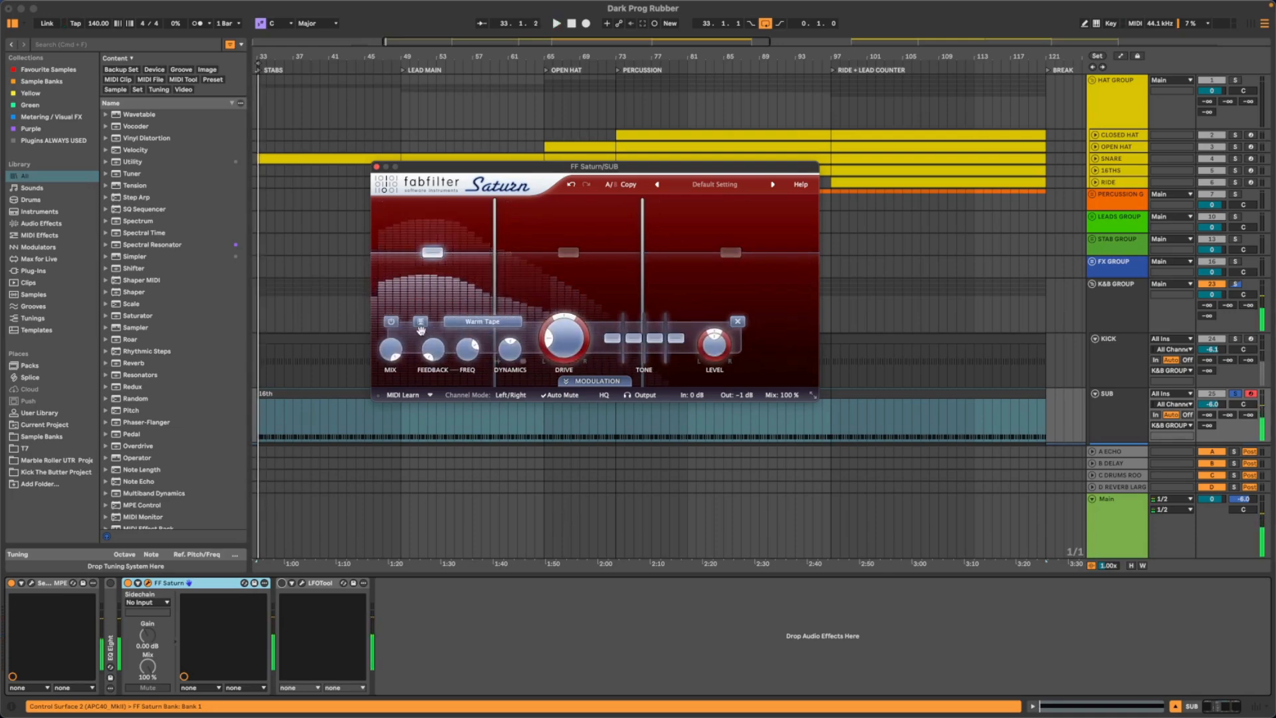
key("space")
left_click(568, 253)
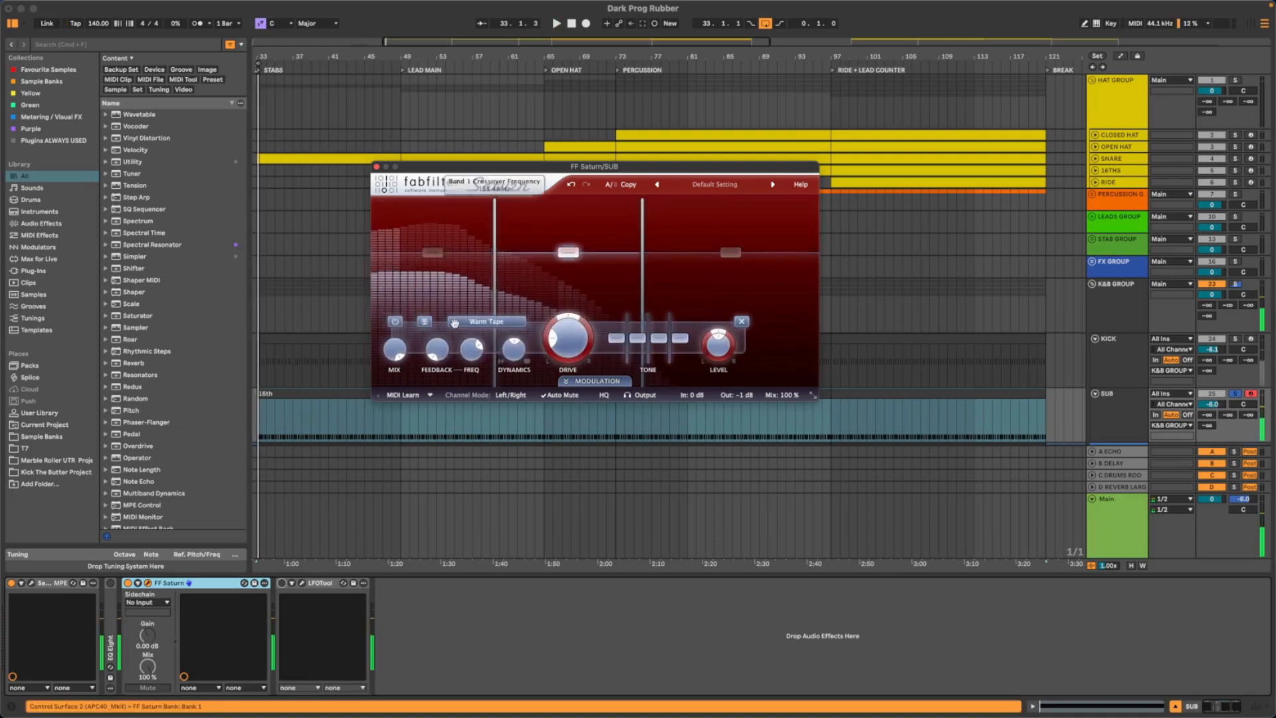
key("space")
left_click(486, 321)
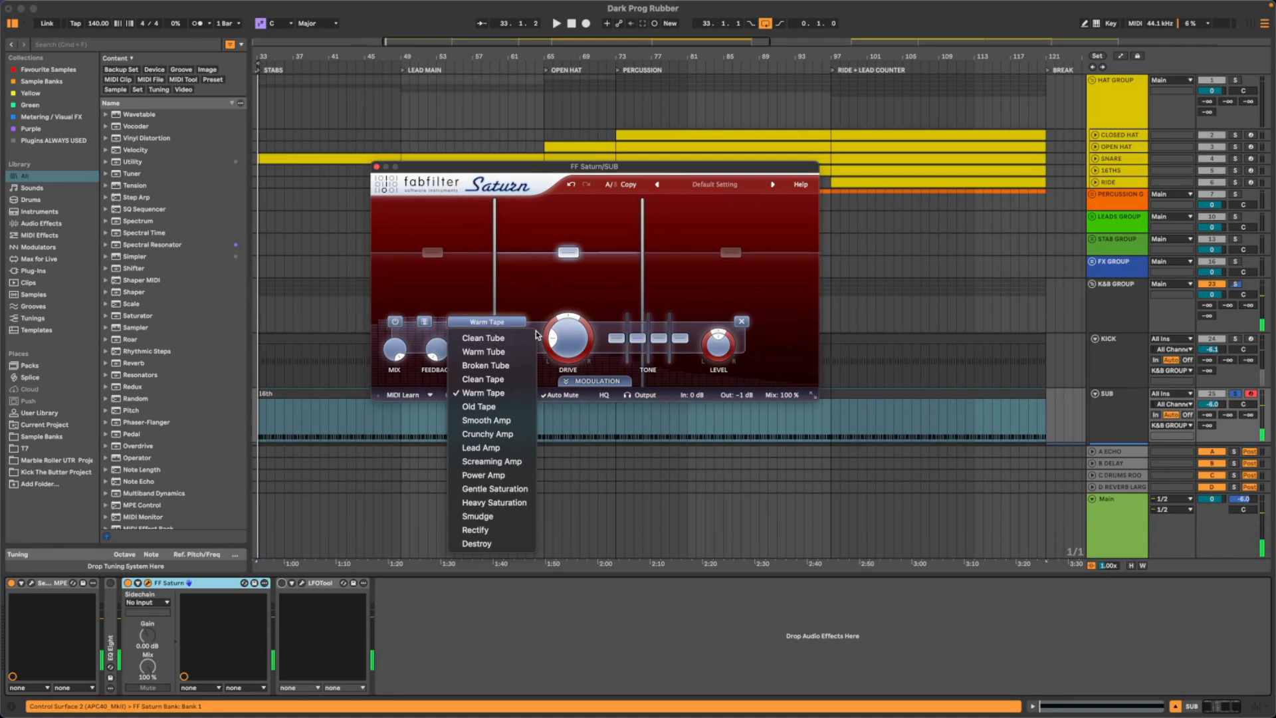
left_click(510, 338)
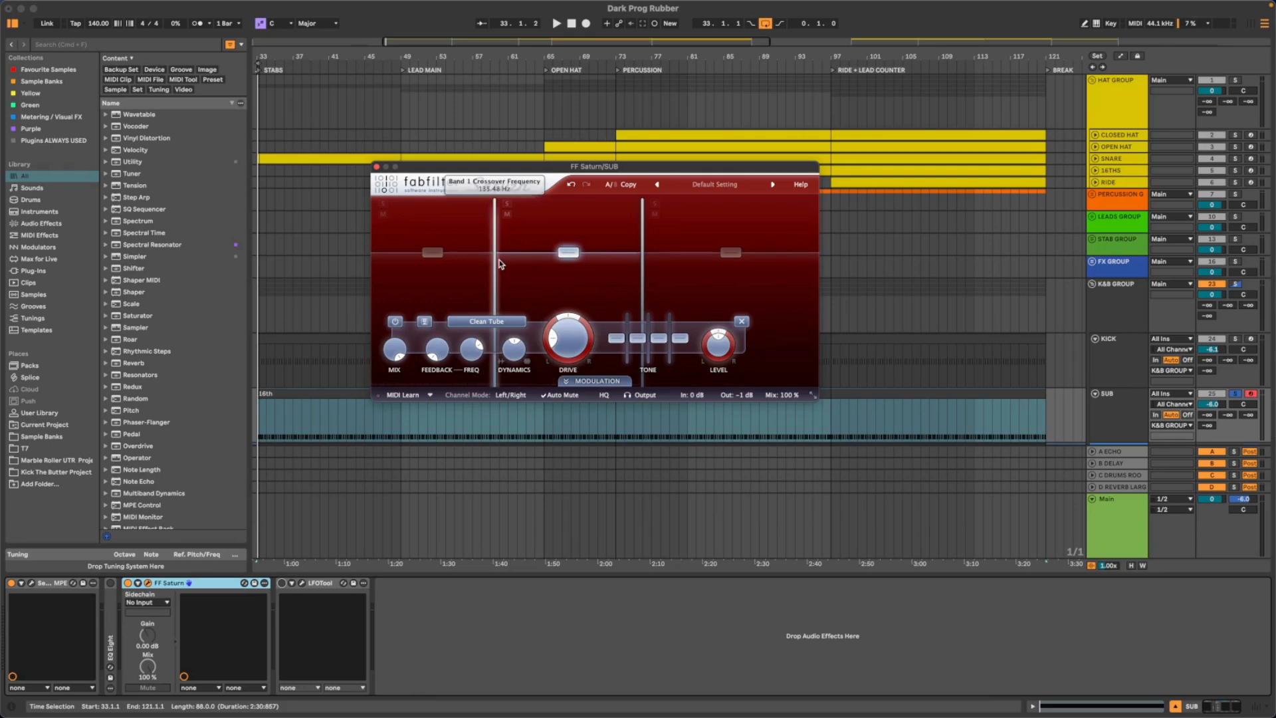
key("space")
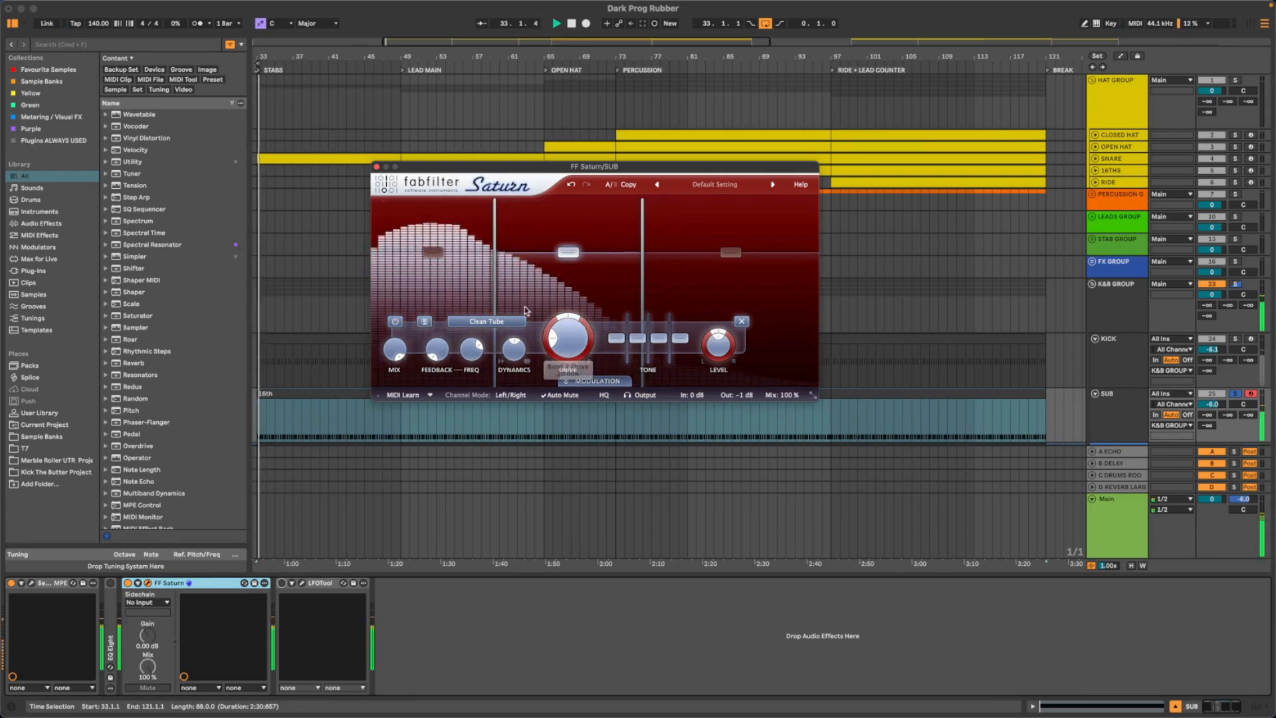
left_click_drag(495, 280, 472, 279)
key("space")
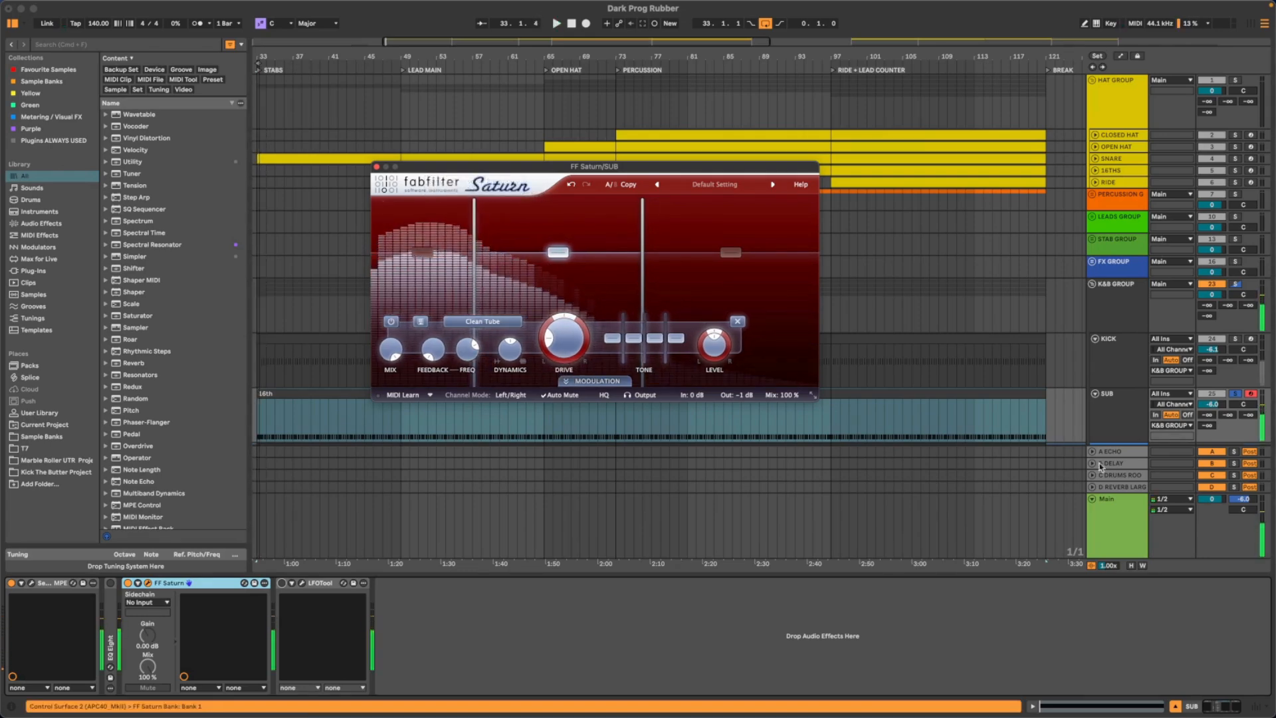
- Open occularScope from the K&B GROUP and arrange it beside the FF Saturn window so the waveform and saturation controls are visible
left_click(1109, 301)
left_click(1108, 302)
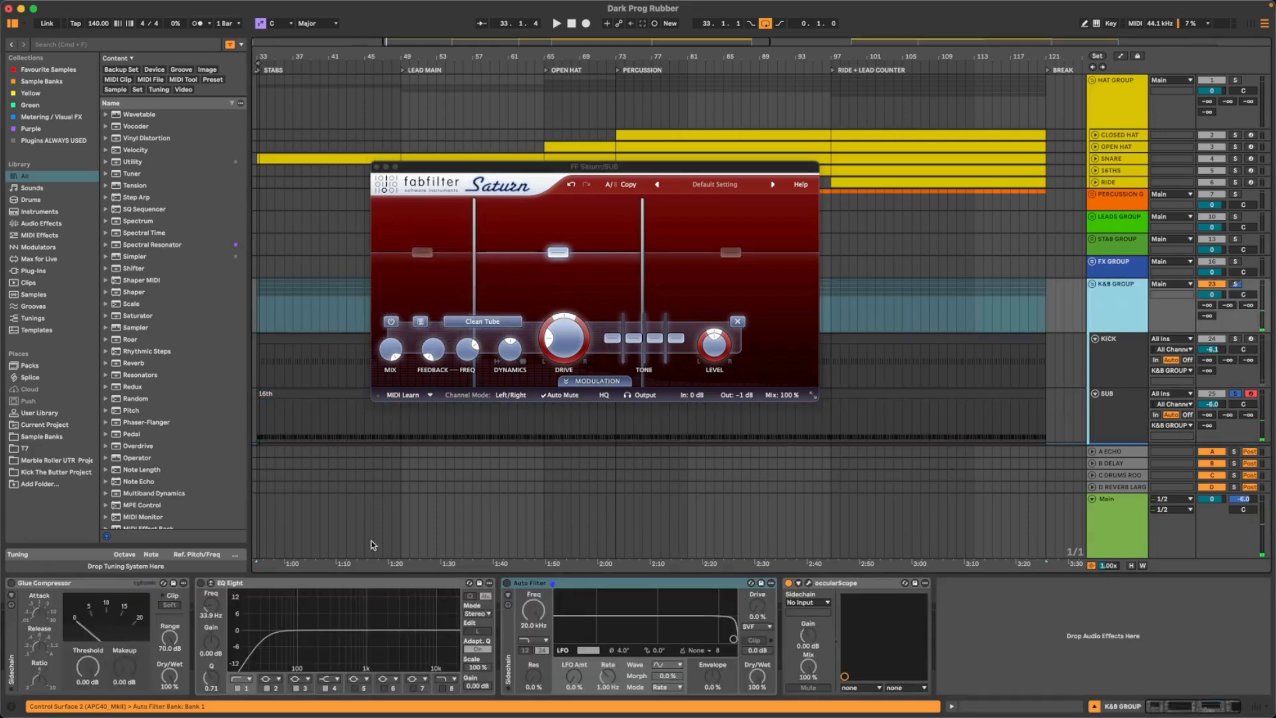
left_click(809, 584)
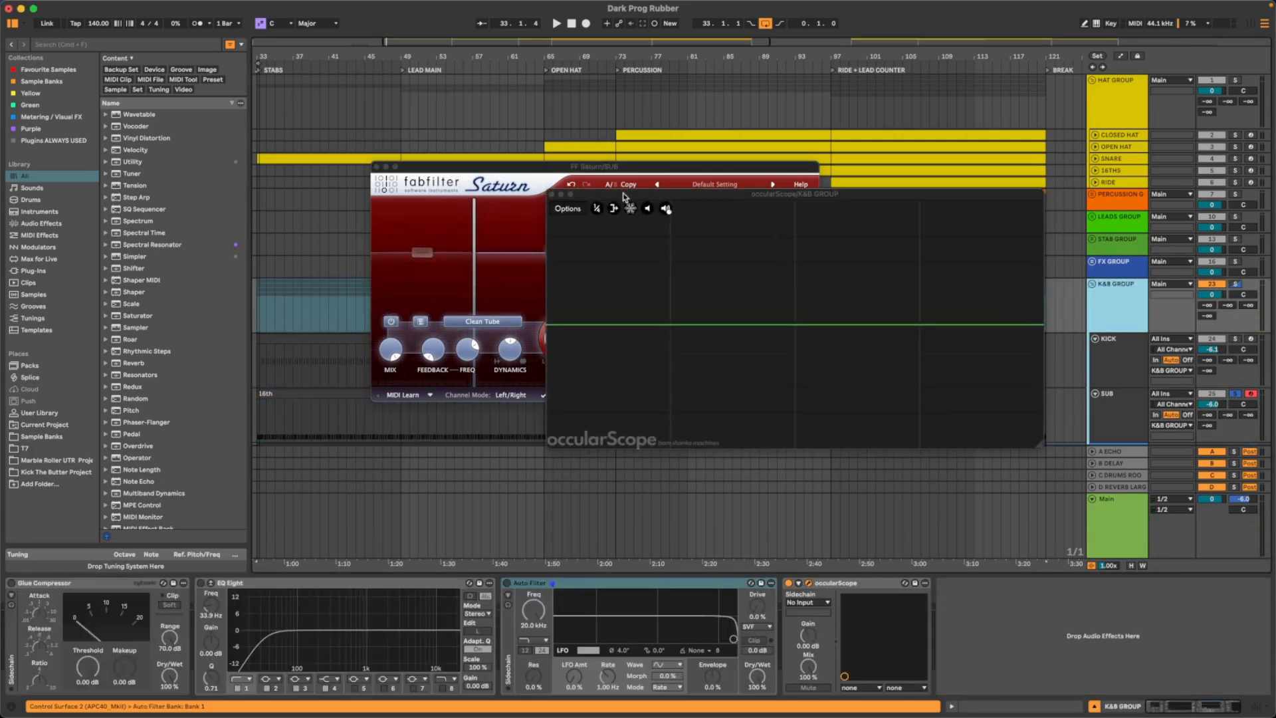
left_click_drag(625, 197, 785, 151)
left_click_drag(596, 171, 431, 195)
key("space")
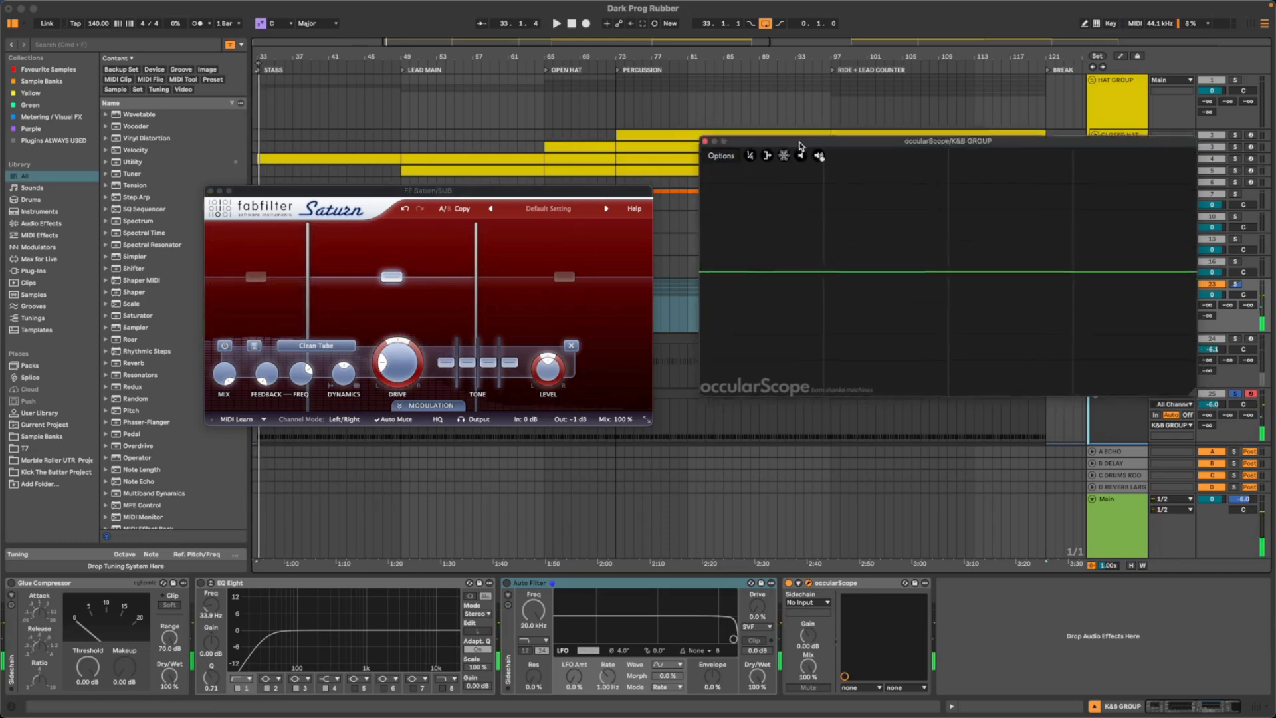
left_click_drag(807, 149, 720, 42)
- Return to the SUB track's devices, toggle FF Saturn during playback to compare the waveform, and raise the lower crossover
left_click(1120, 433)
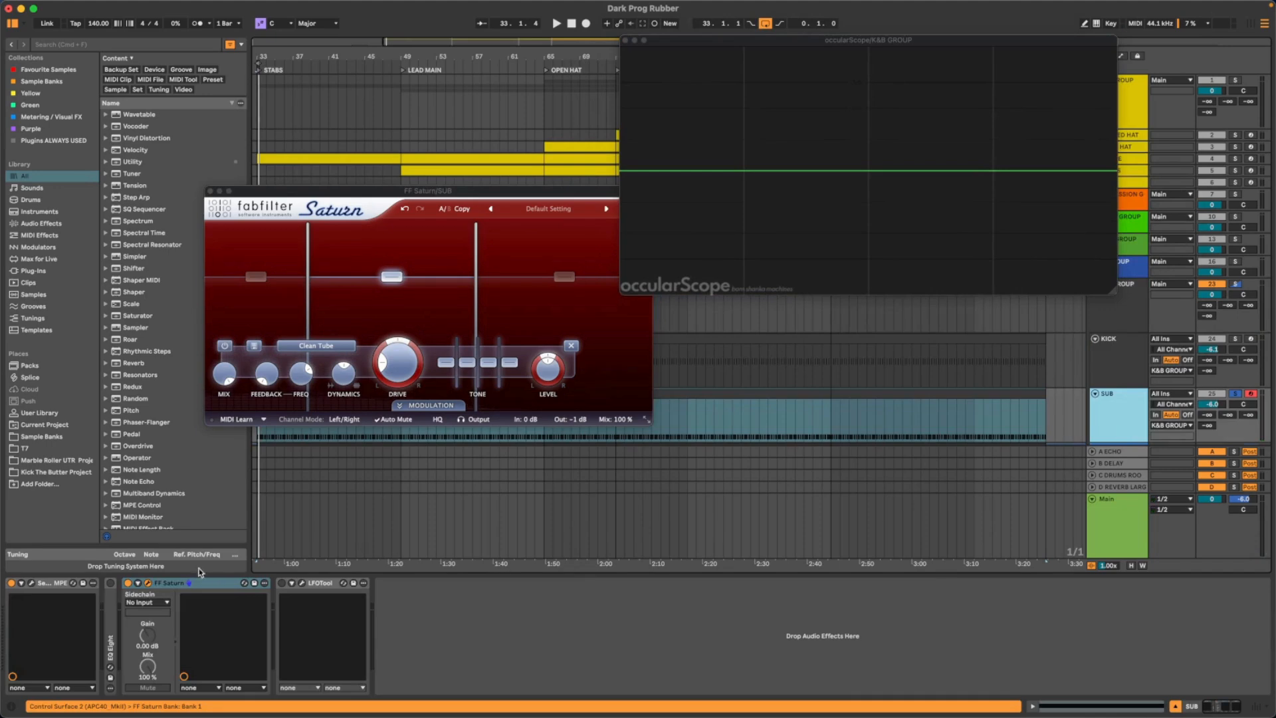
key("space")
left_click(130, 584)
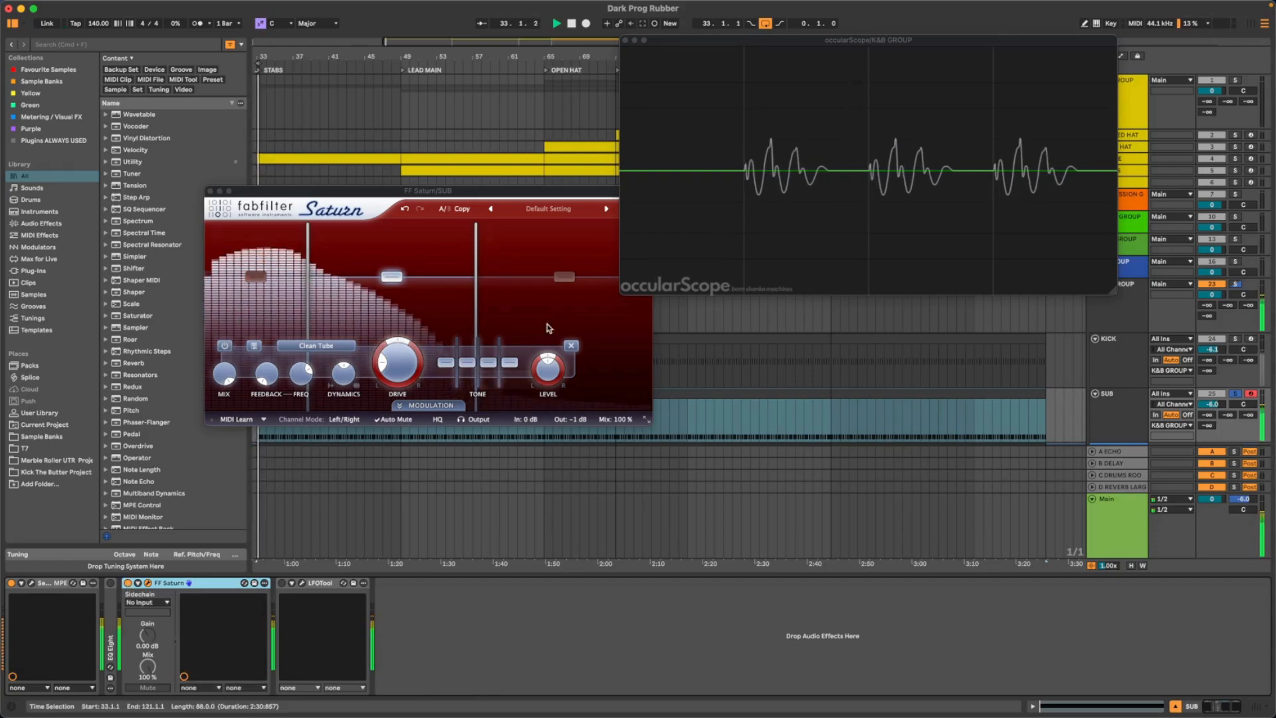
left_click_drag(310, 255, 358, 278)
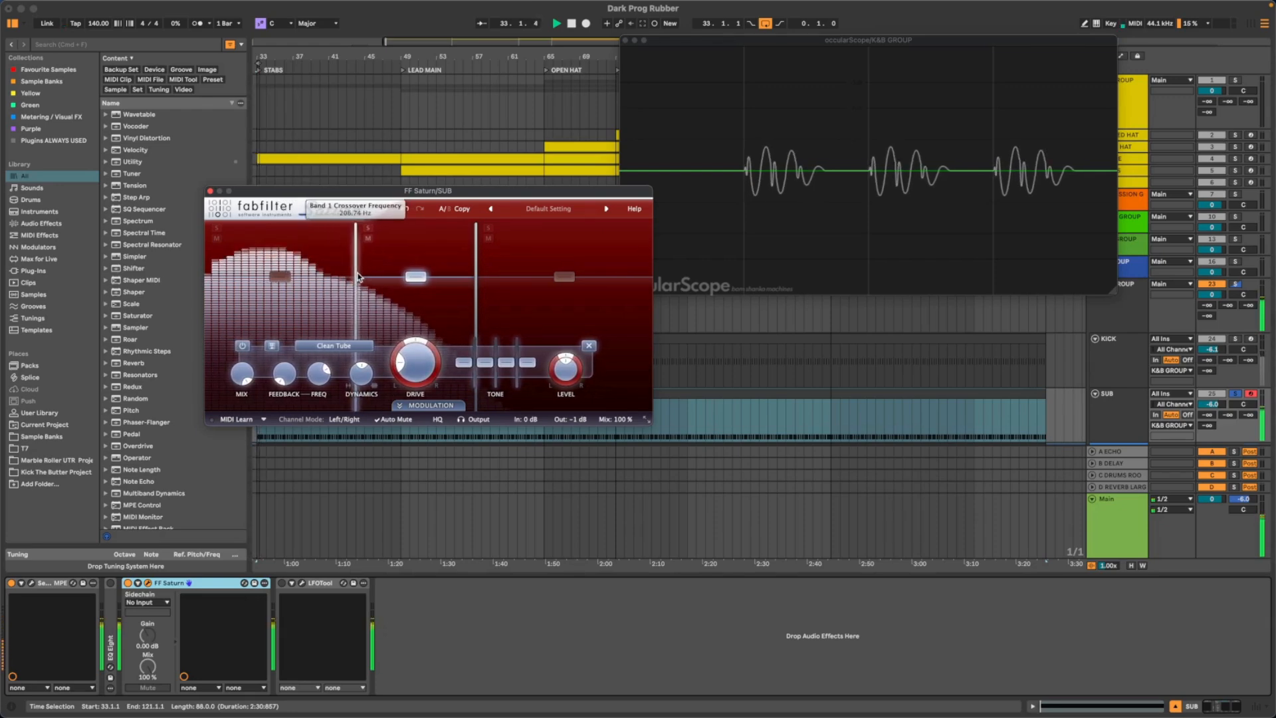
- Toggle the middle band's processing to compare, bypass the low band's processing, and move the lower crossover slightly down
left_click(241, 346)
left_click(241, 347)
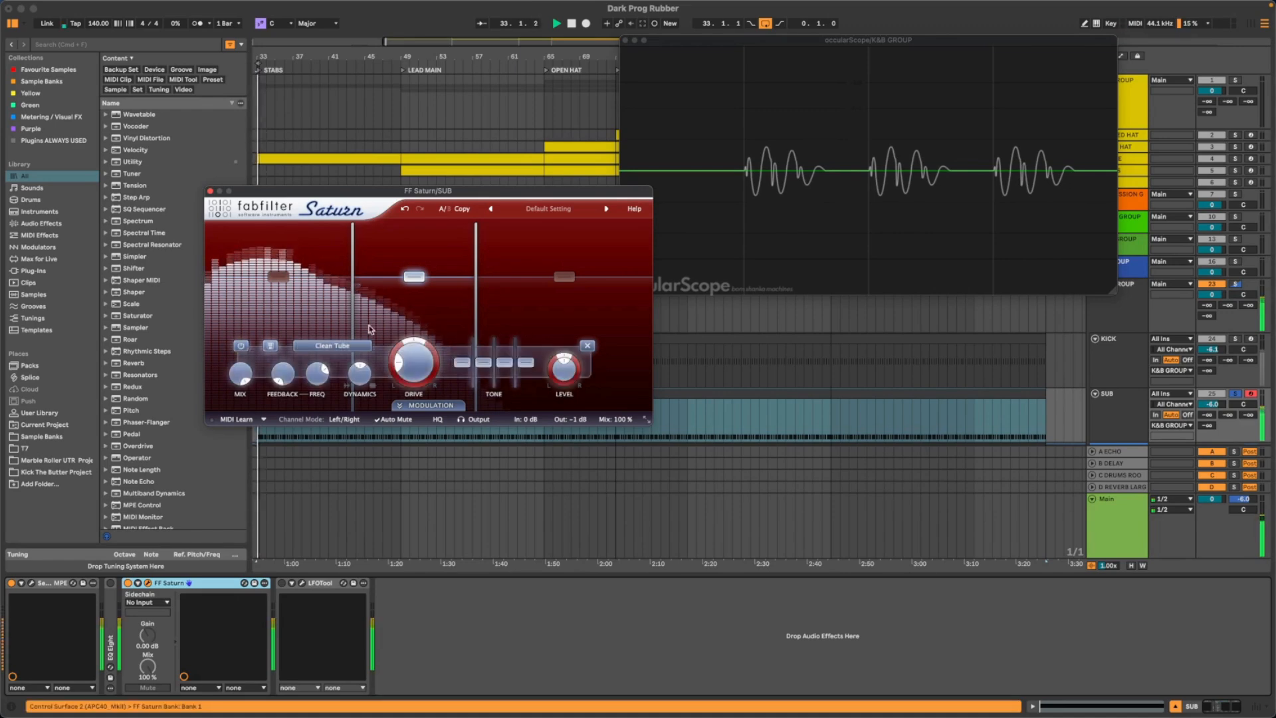
left_click(278, 276)
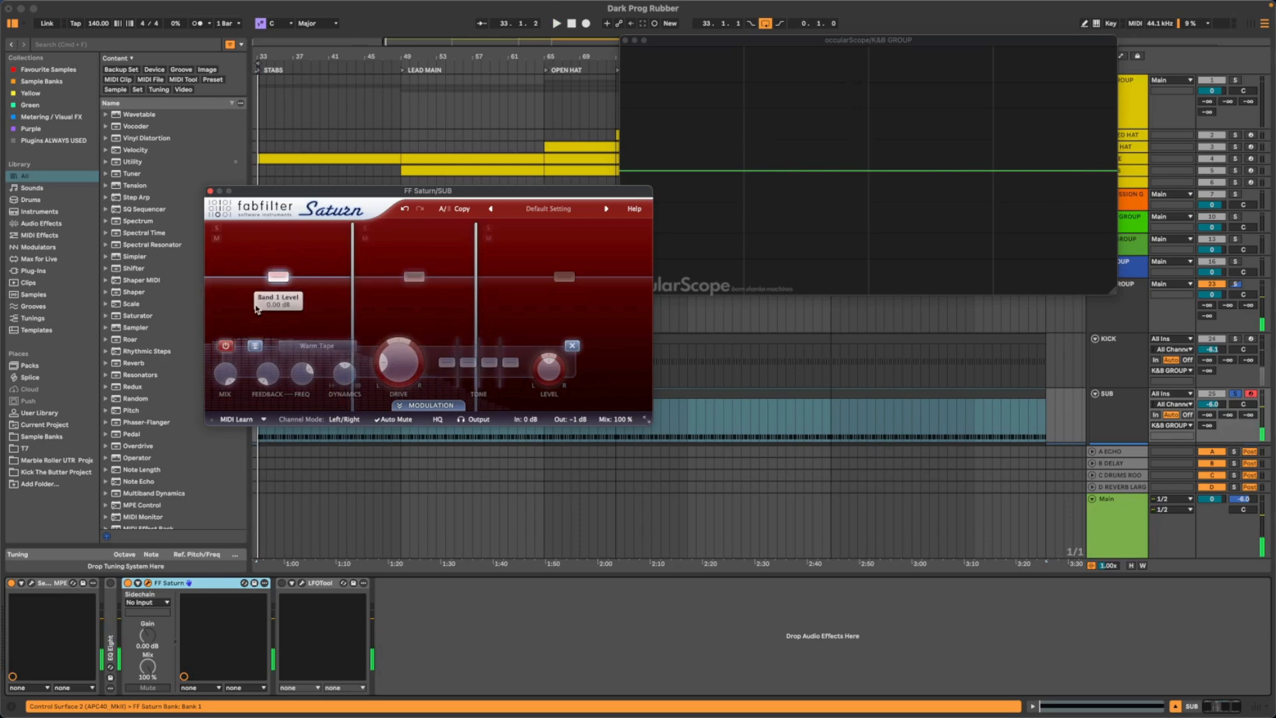
left_click(226, 348)
left_click_drag(354, 303, 345, 302)
- Compare the sub waveform with the middle band's saturation bypassed and active, check the low band's bypass, and leave the middle band enabled
left_click(234, 347)
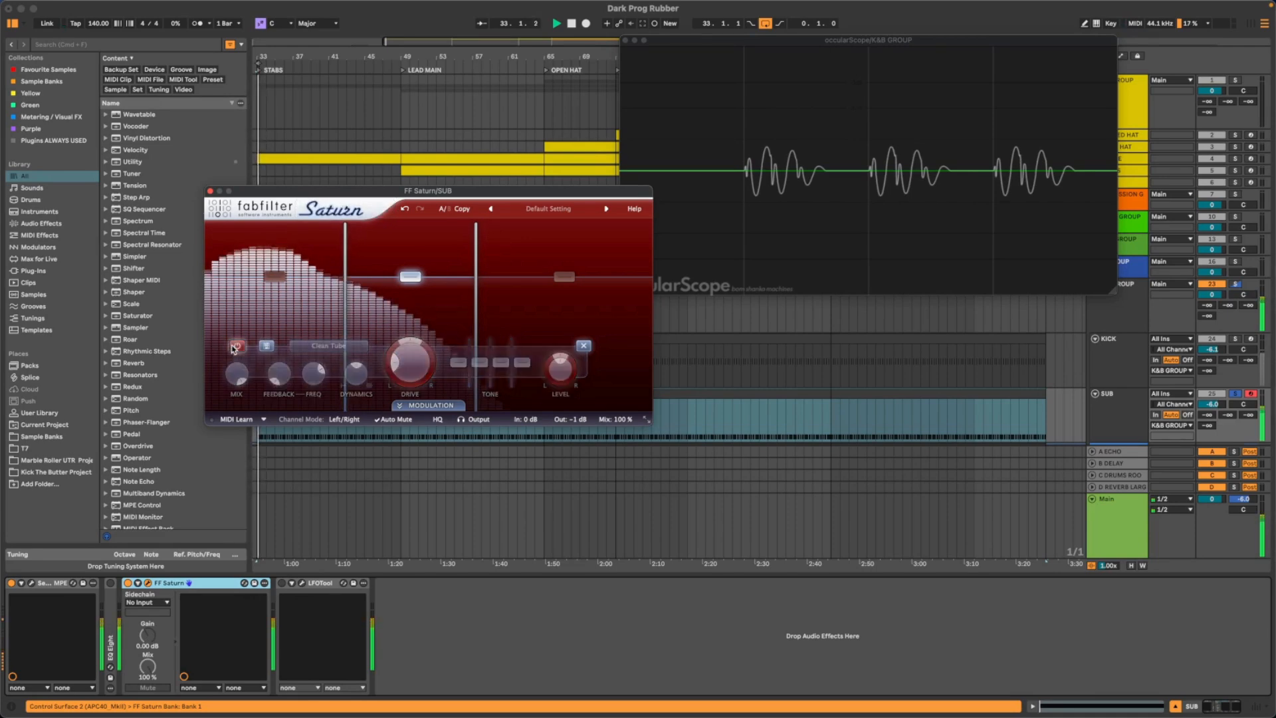
left_click(234, 347)
left_click(234, 347)
key("space")
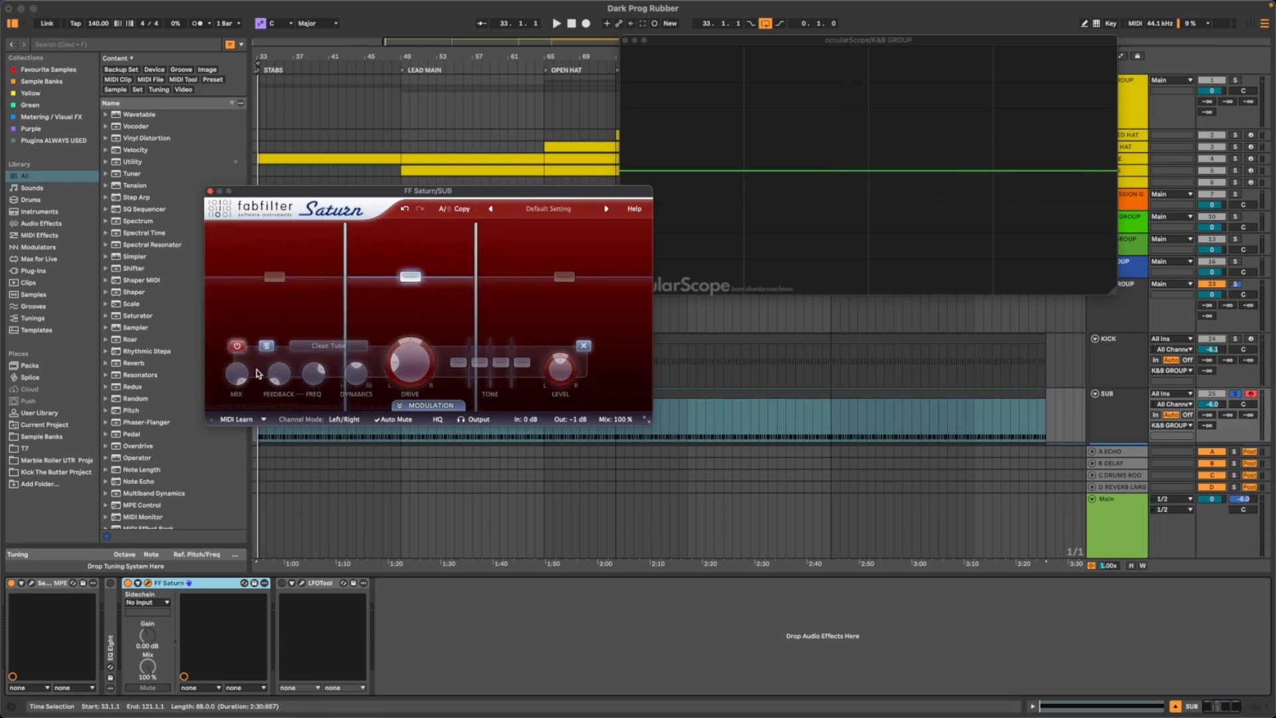
left_click(278, 279)
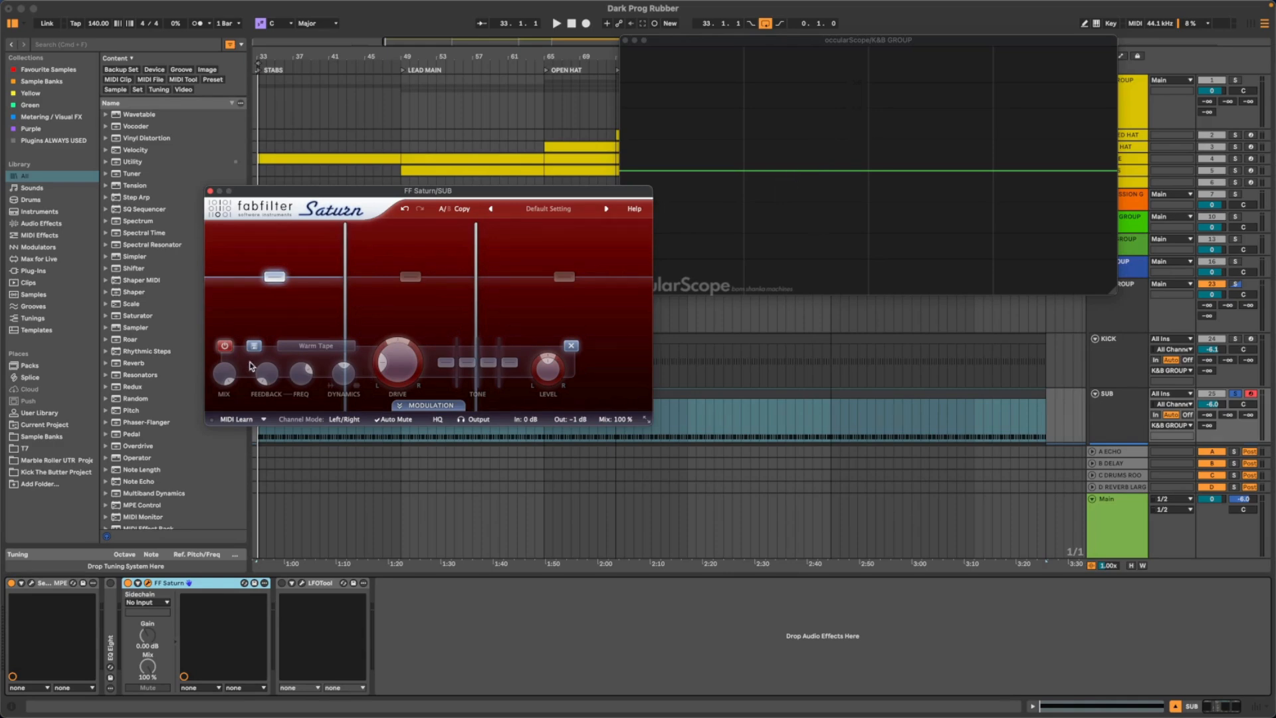
key("space")
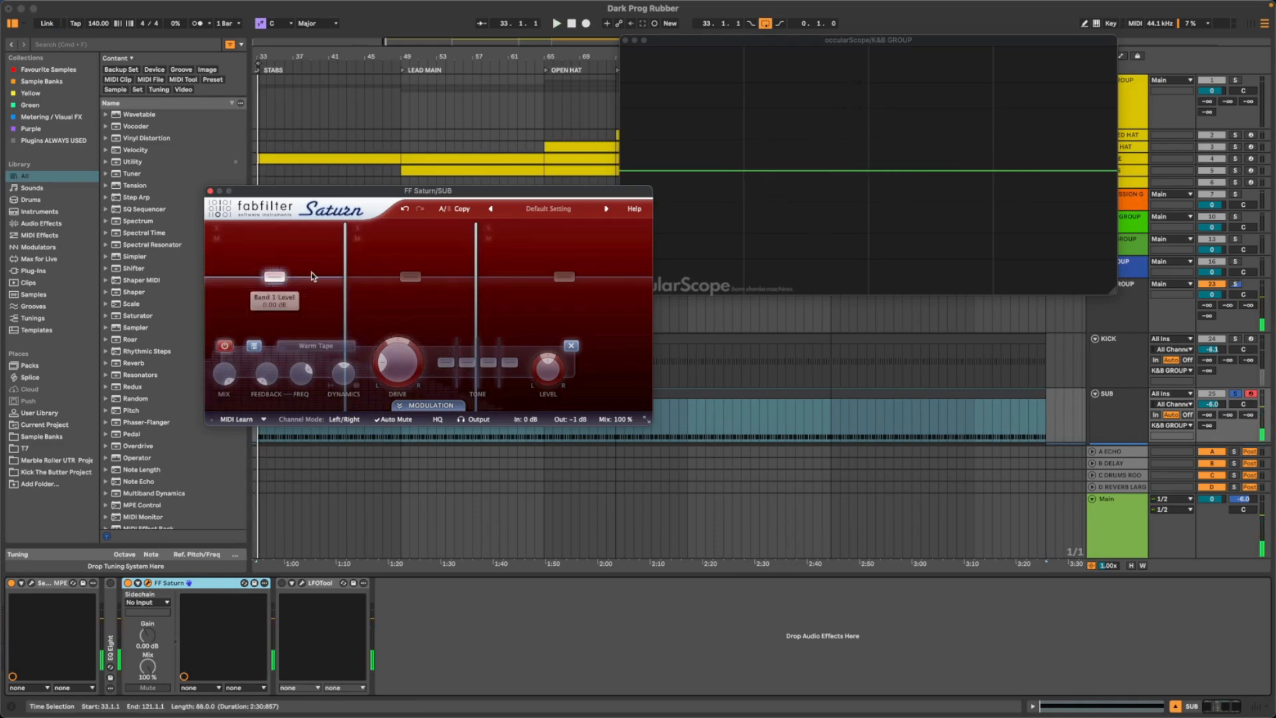
left_click(408, 279)
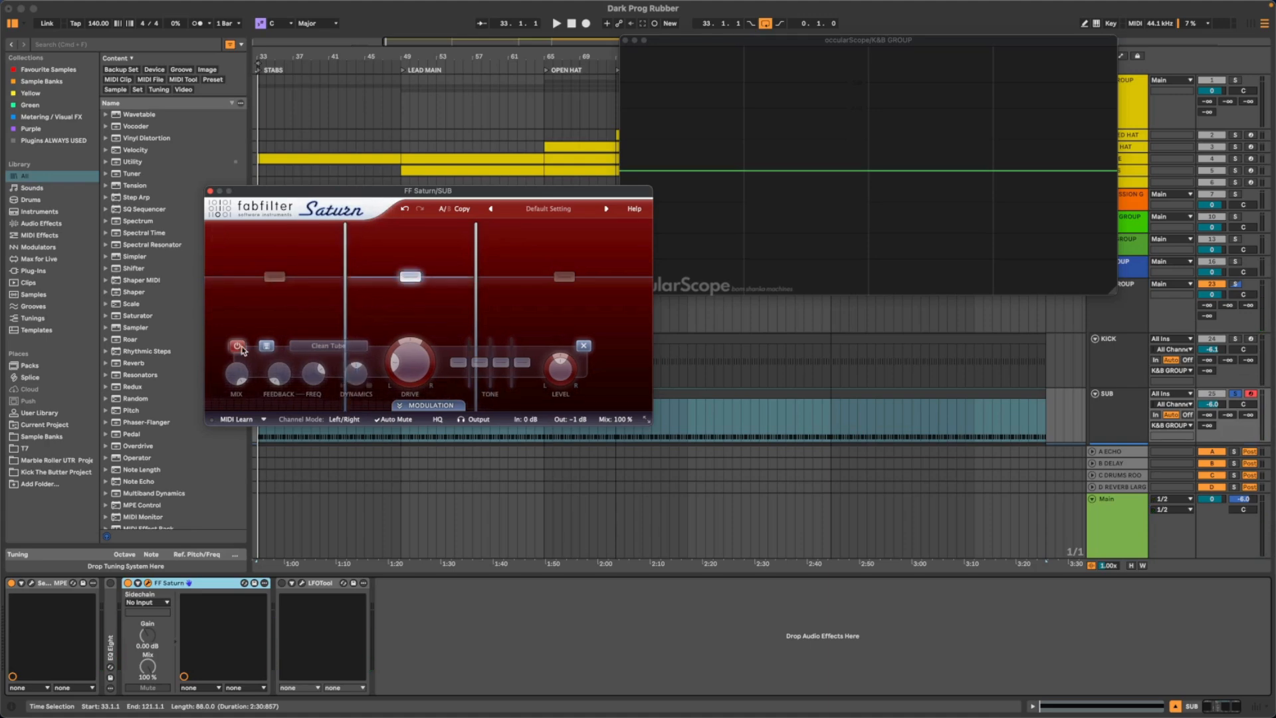
left_click(240, 347)
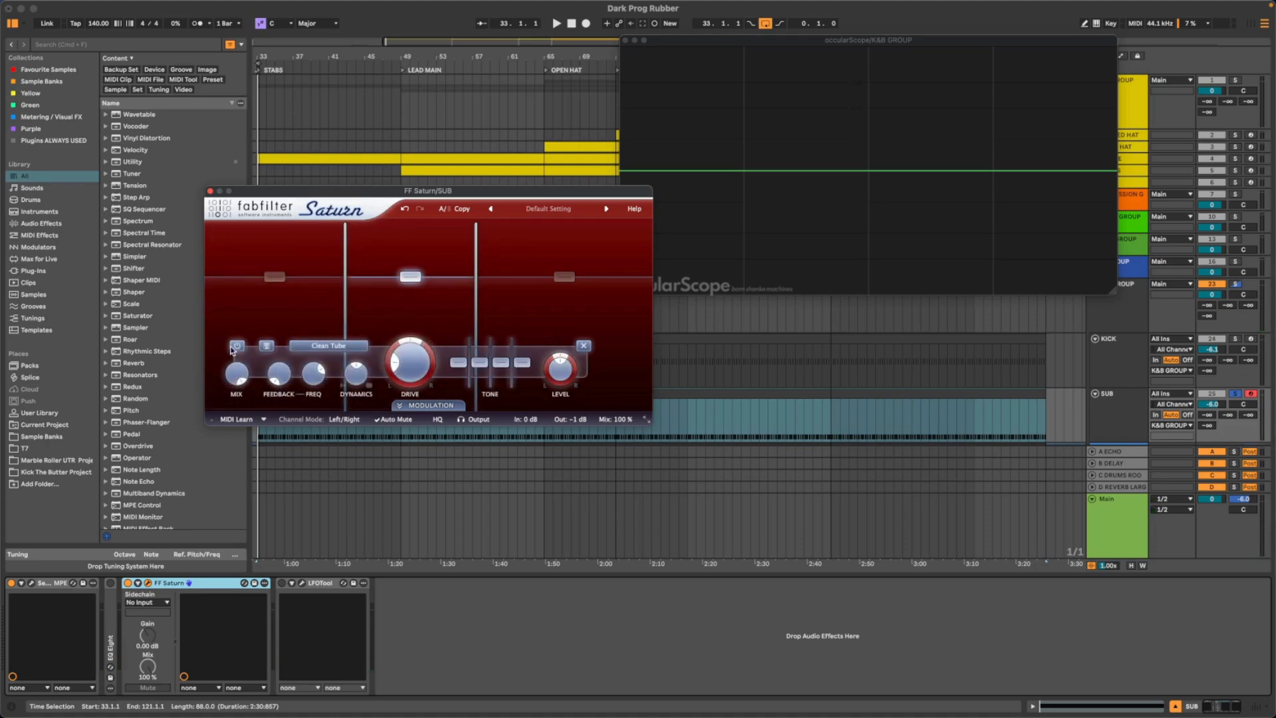
- Adjust the middle band's drive and try its level during playback while watching the sub waveform
key("space")
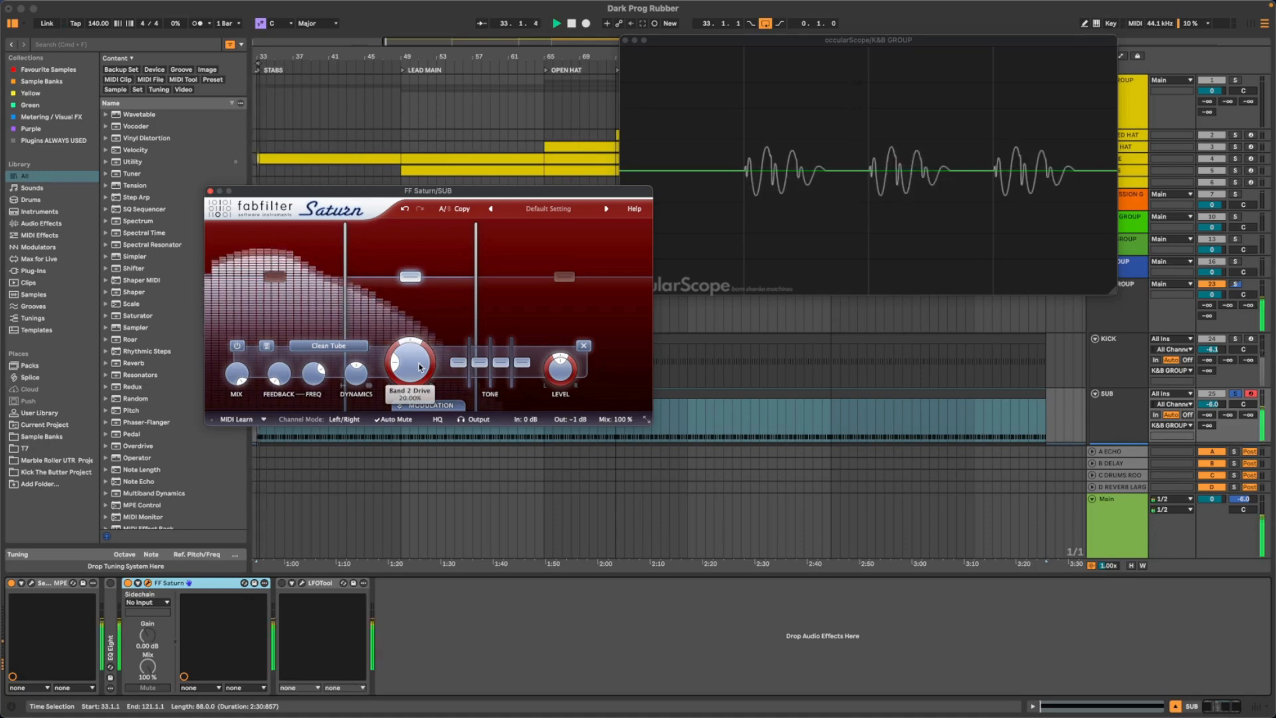
left_click_drag(420, 366, 419, 346)
left_click_drag(420, 281, 420, 273)
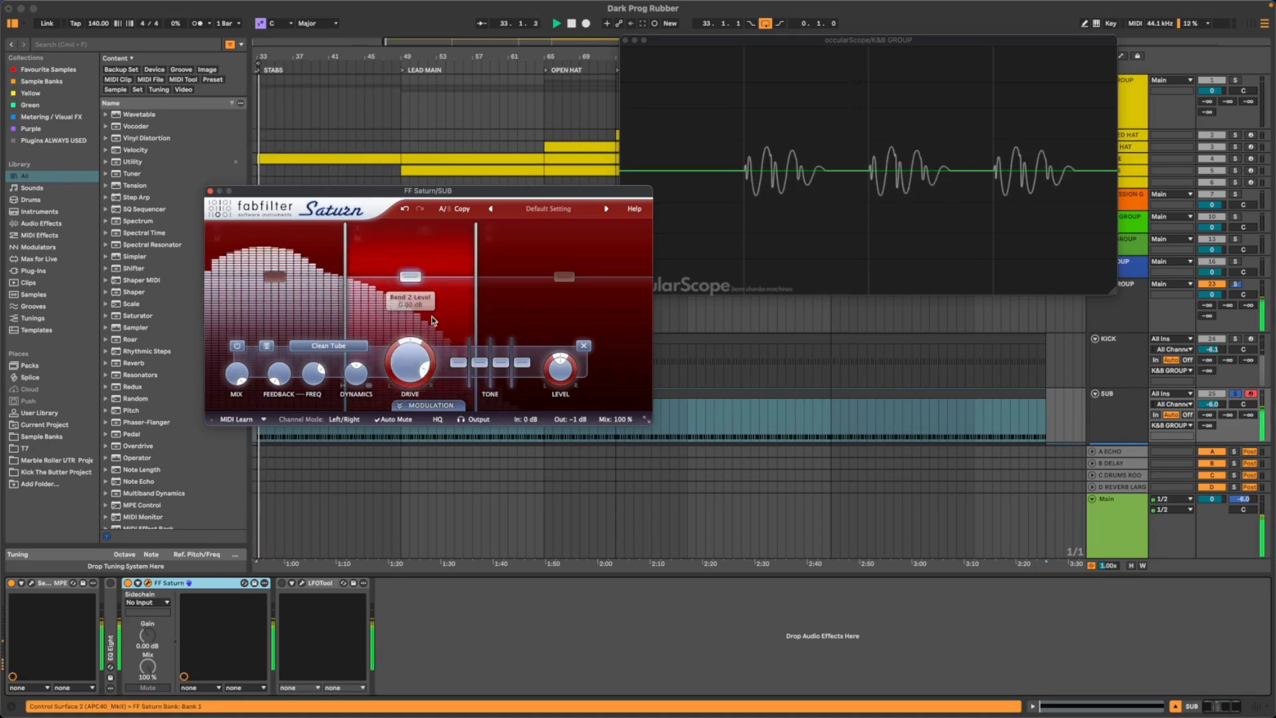
left_click_drag(422, 362, 409, 404)
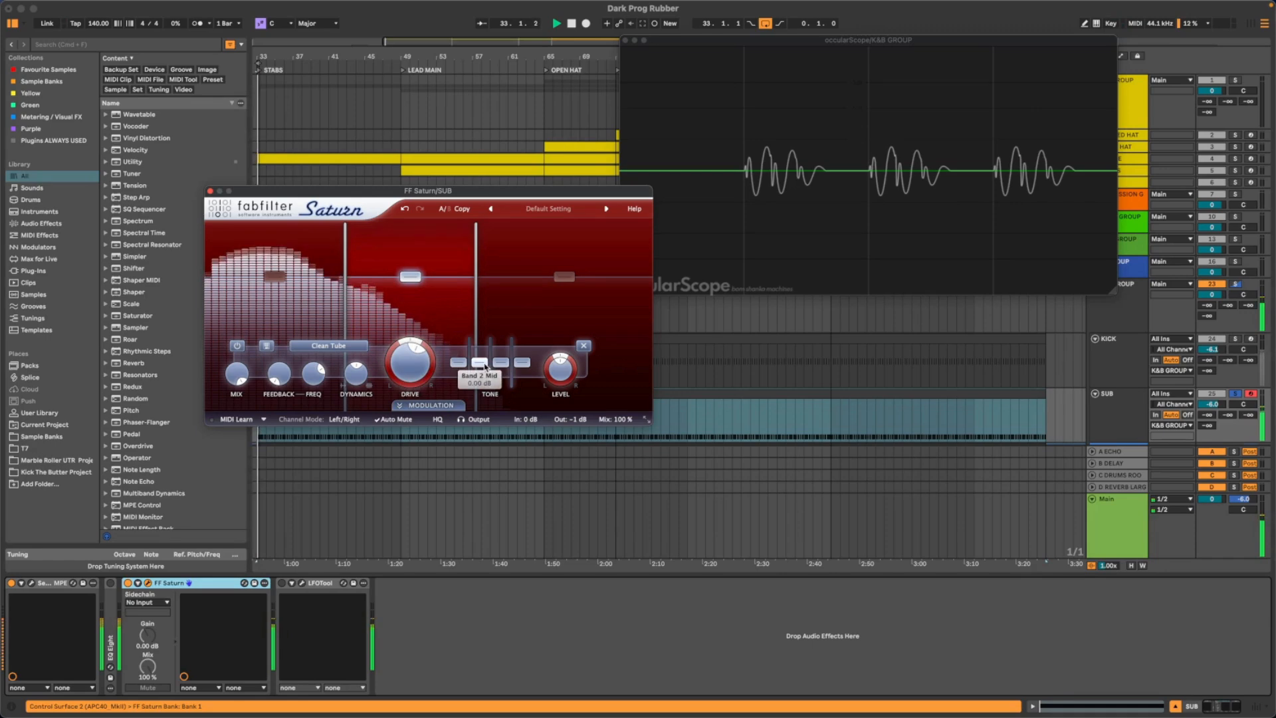
- Raise the middle band's mid tone control in FF Saturn during playback, comparing it with the band's processing bypassed
left_click_drag(486, 362, 460, 371)
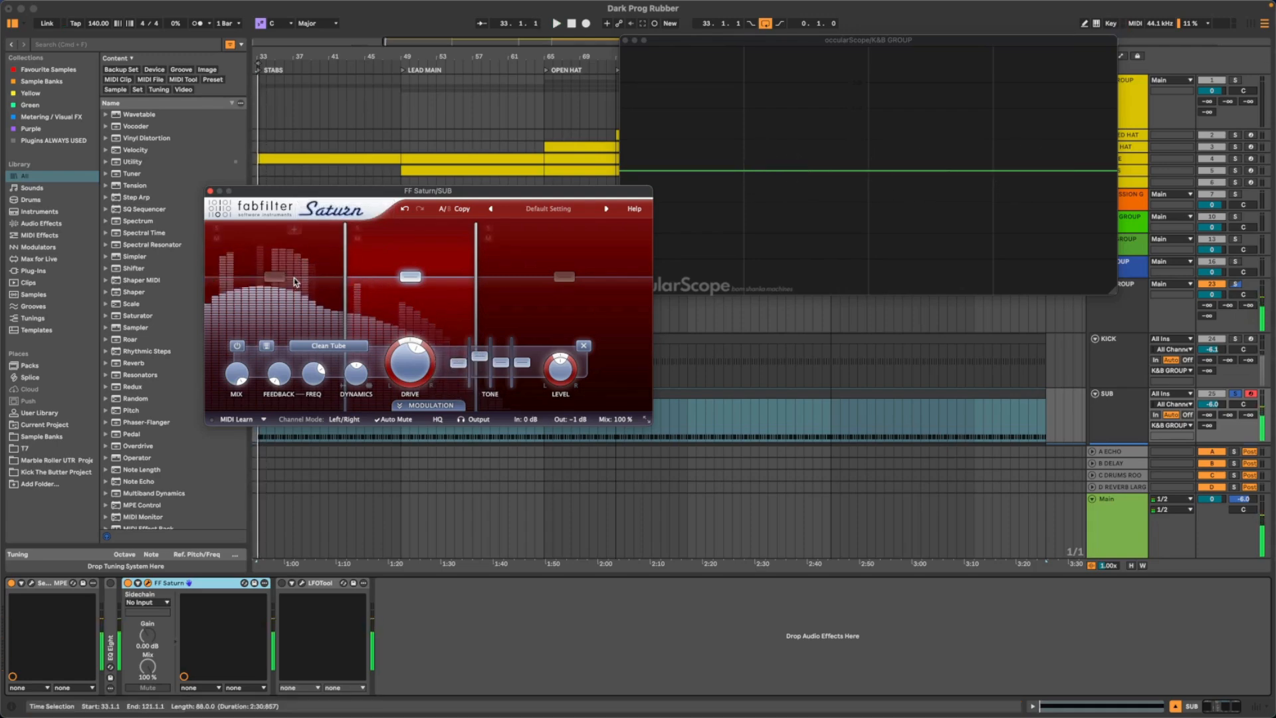
left_click(236, 346)
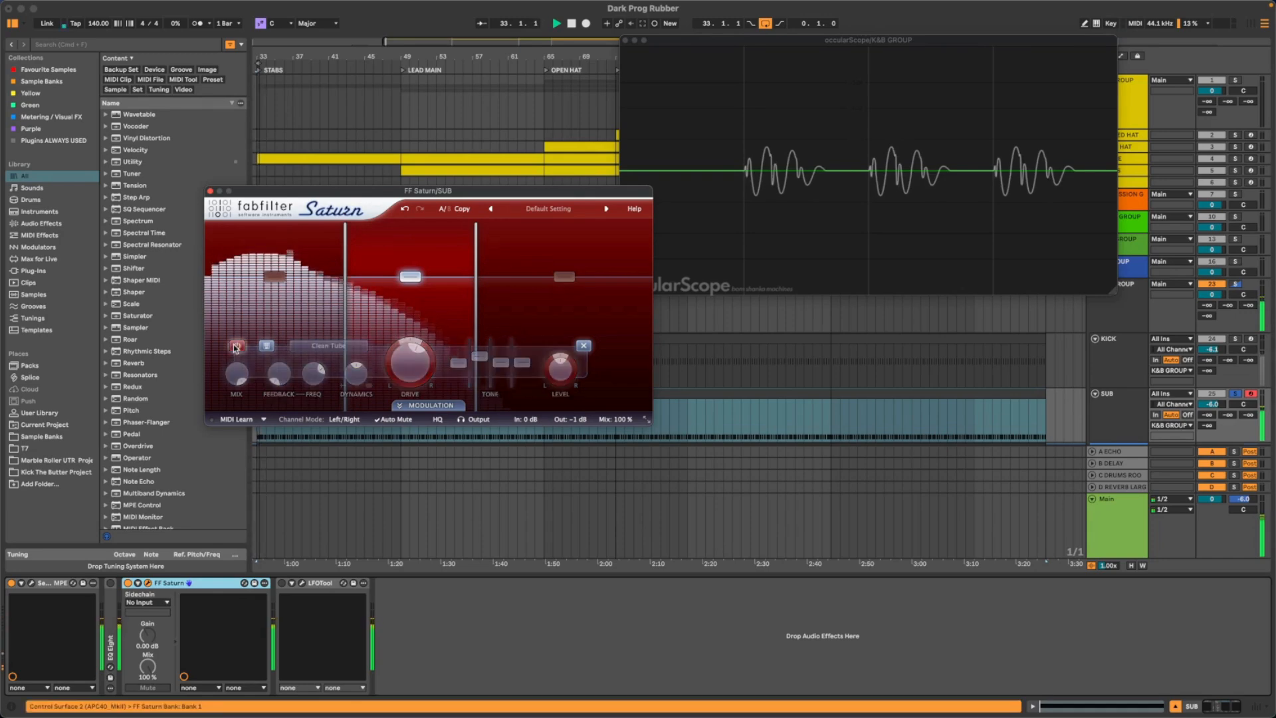
left_click(236, 346)
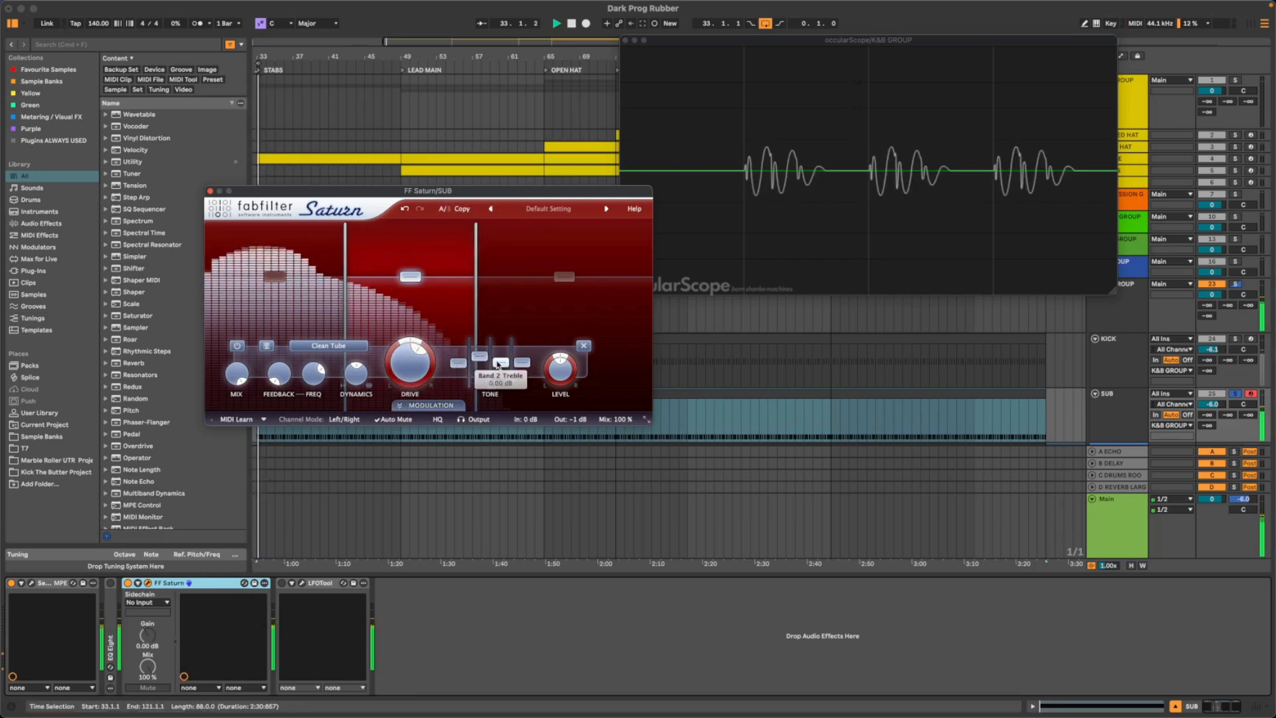
left_click_drag(479, 361, 477, 355)
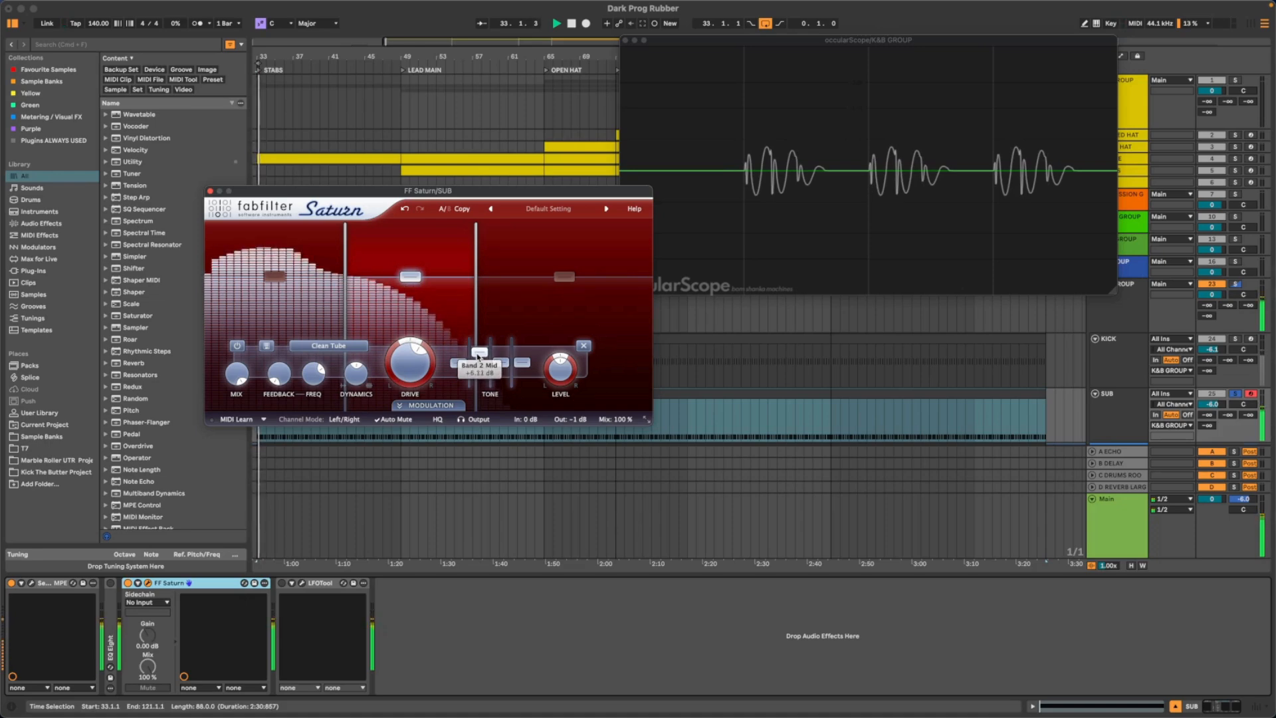
left_click_drag(479, 347, 479, 354)
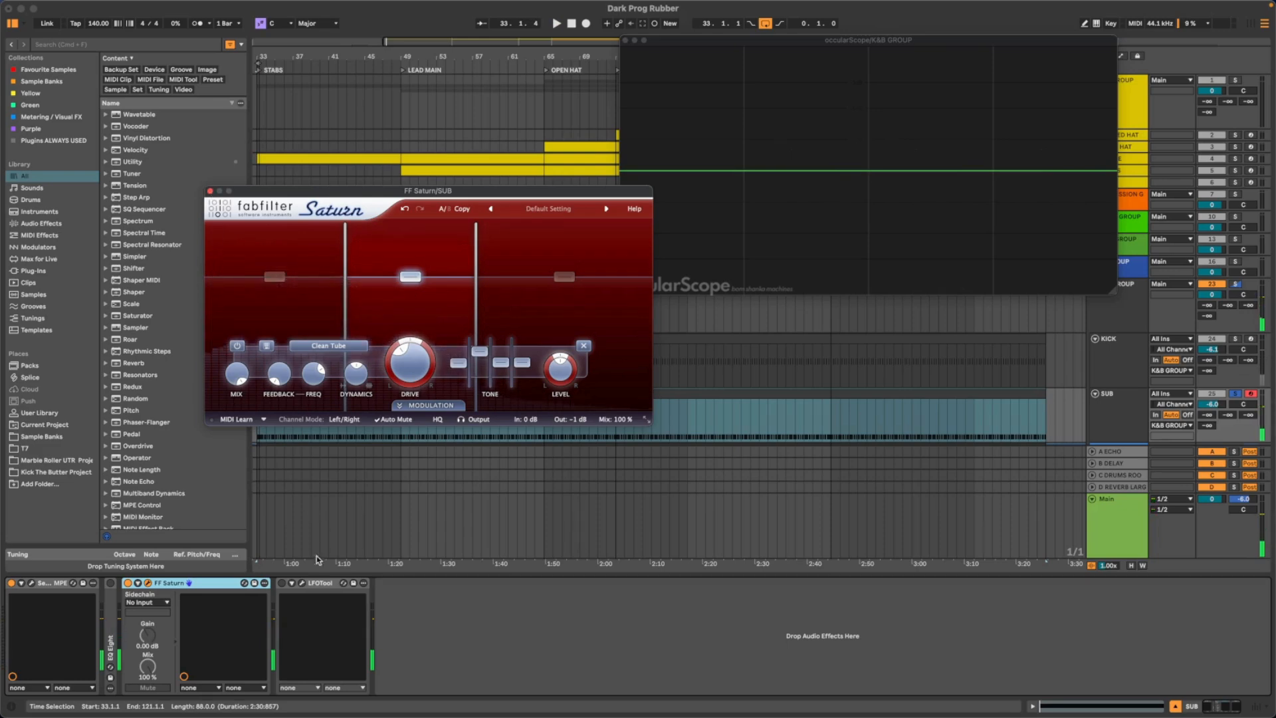
- Solo the KICK track together with the sub and re-enable LFOTool on the SUB track
left_click(1235, 339)
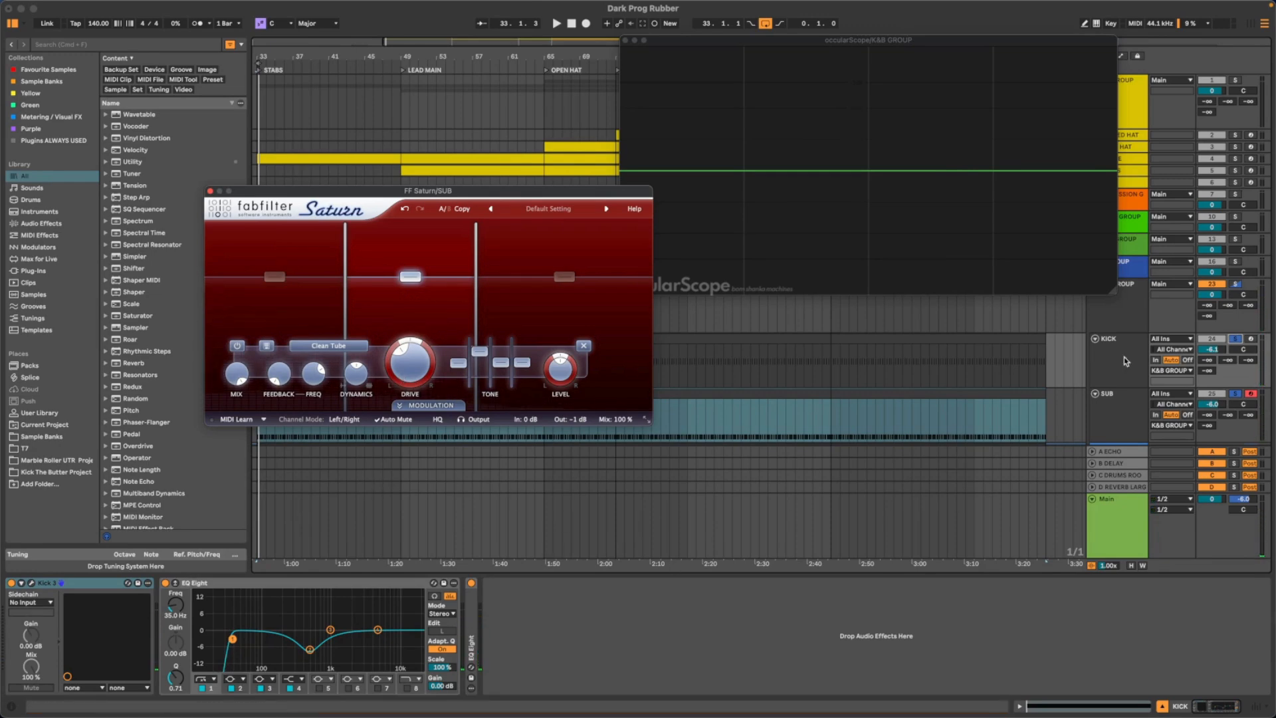
left_click(1139, 417)
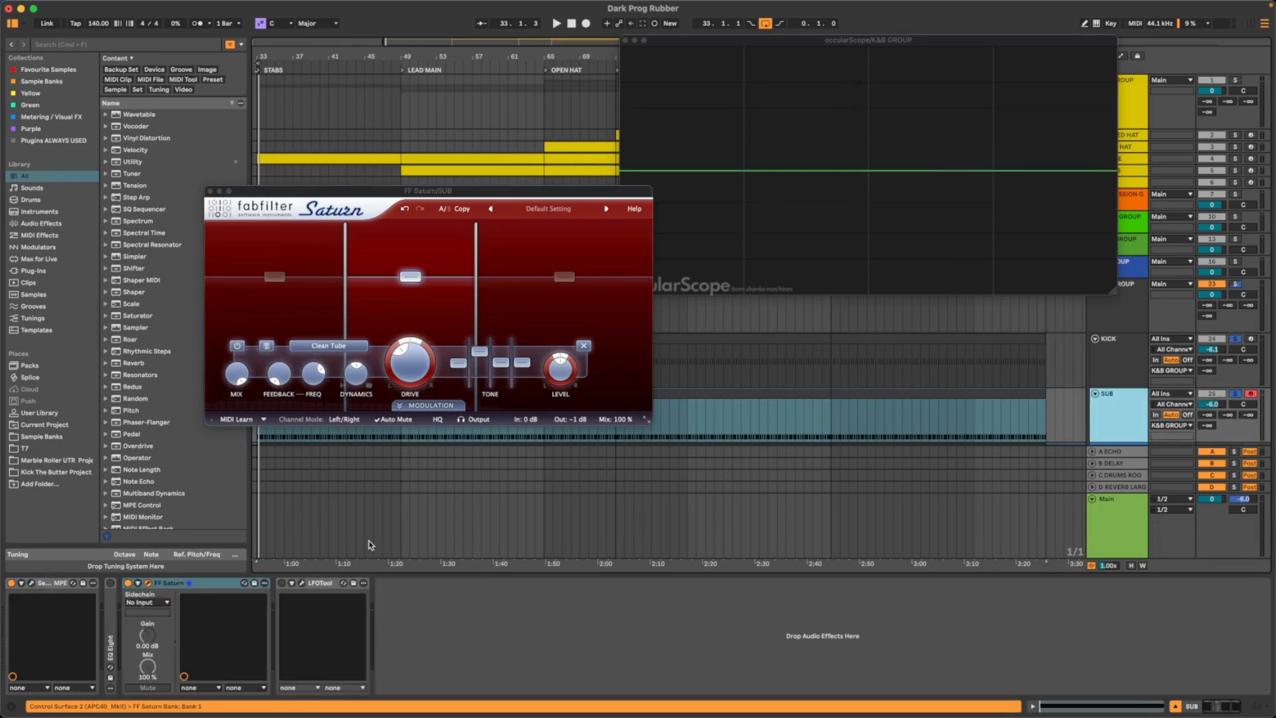
left_click(282, 583)
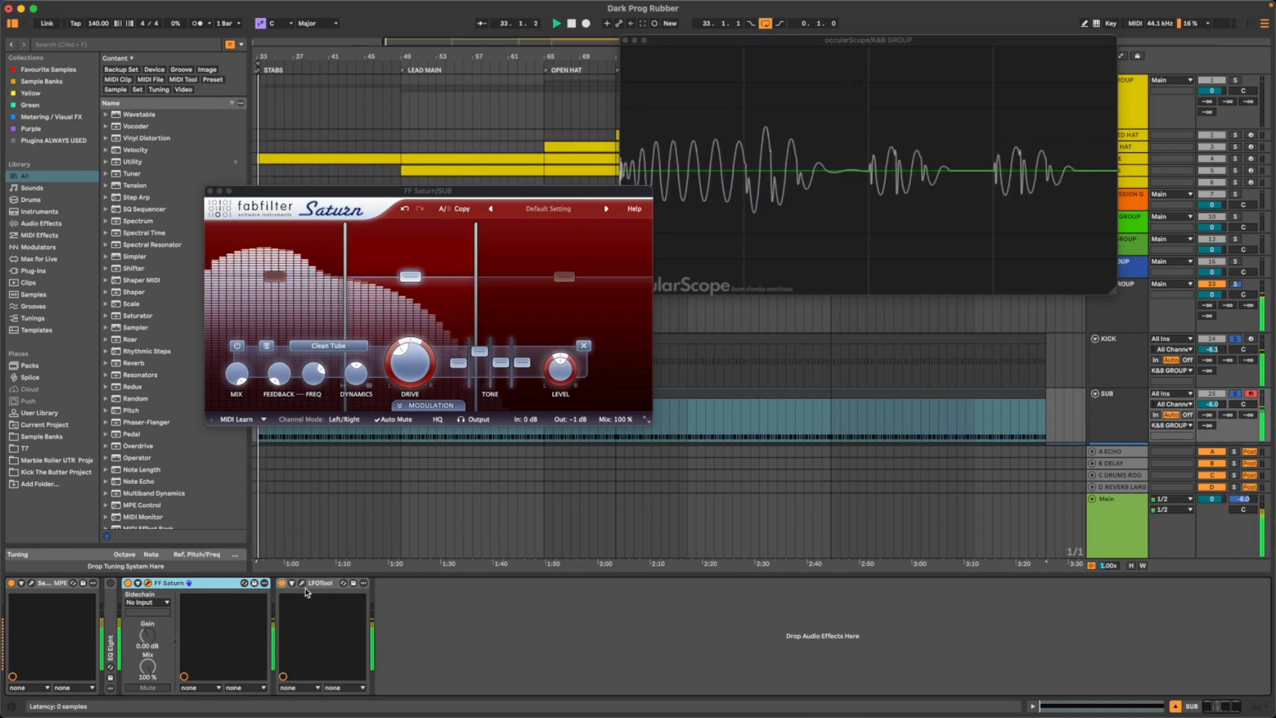
- Open LFOTool on the SUB track and raise the ducked floor of its LFO curve to about mid-height during playback
left_click(303, 583)
left_click_drag(333, 196, 664, 365)
key("space")
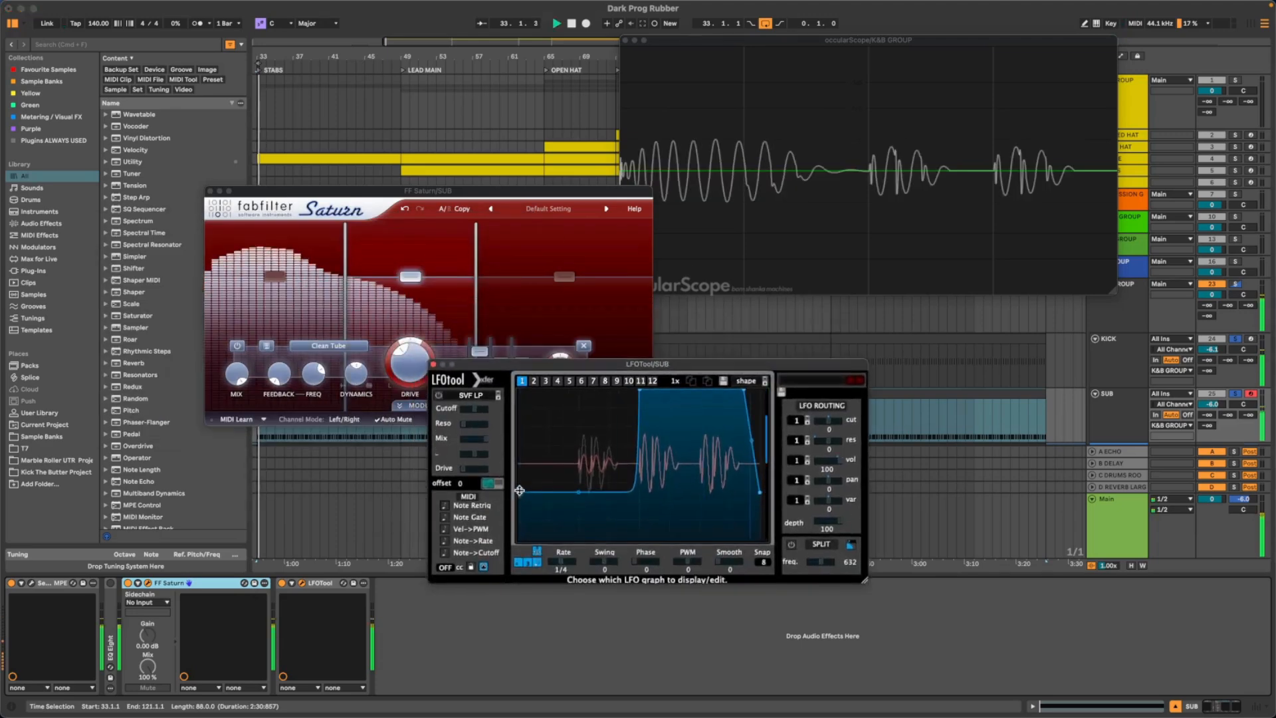
left_click_drag(521, 476, 522, 466)
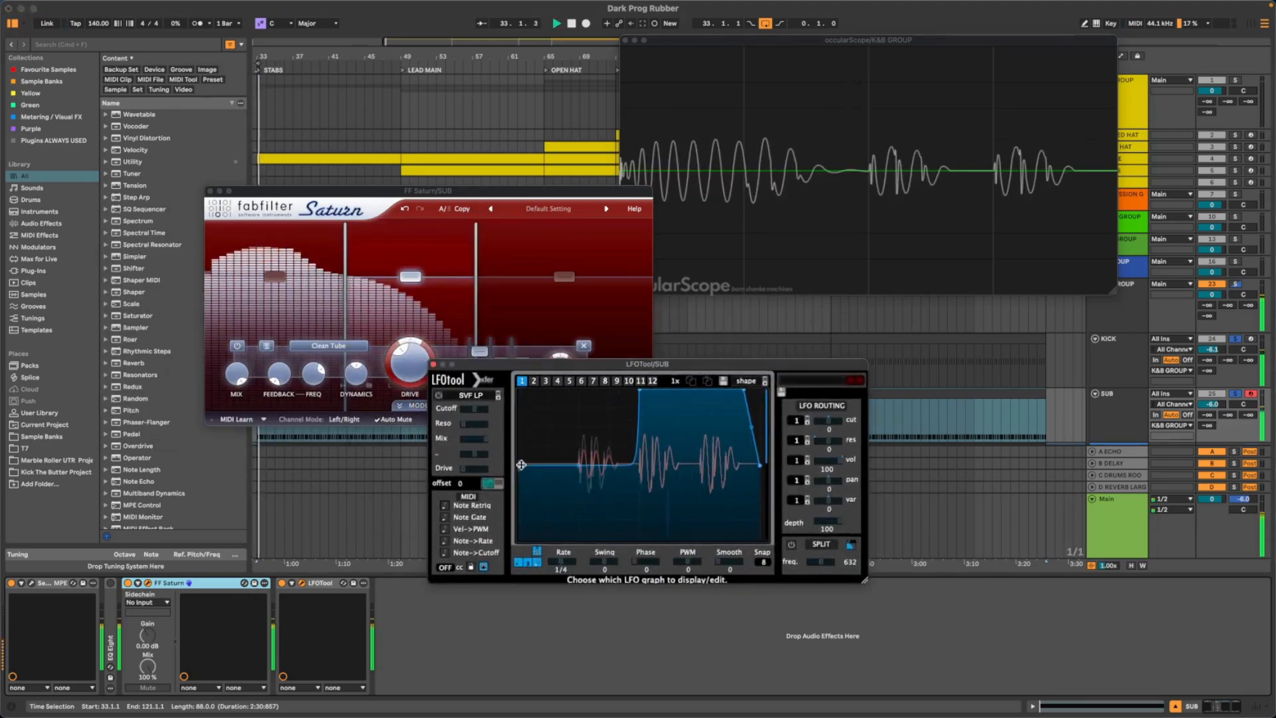
key("space")
- Open the SUB track's Serum 2, close the FF Saturn window, and adjust Filter 1's cutoff during playback
left_click(31, 583)
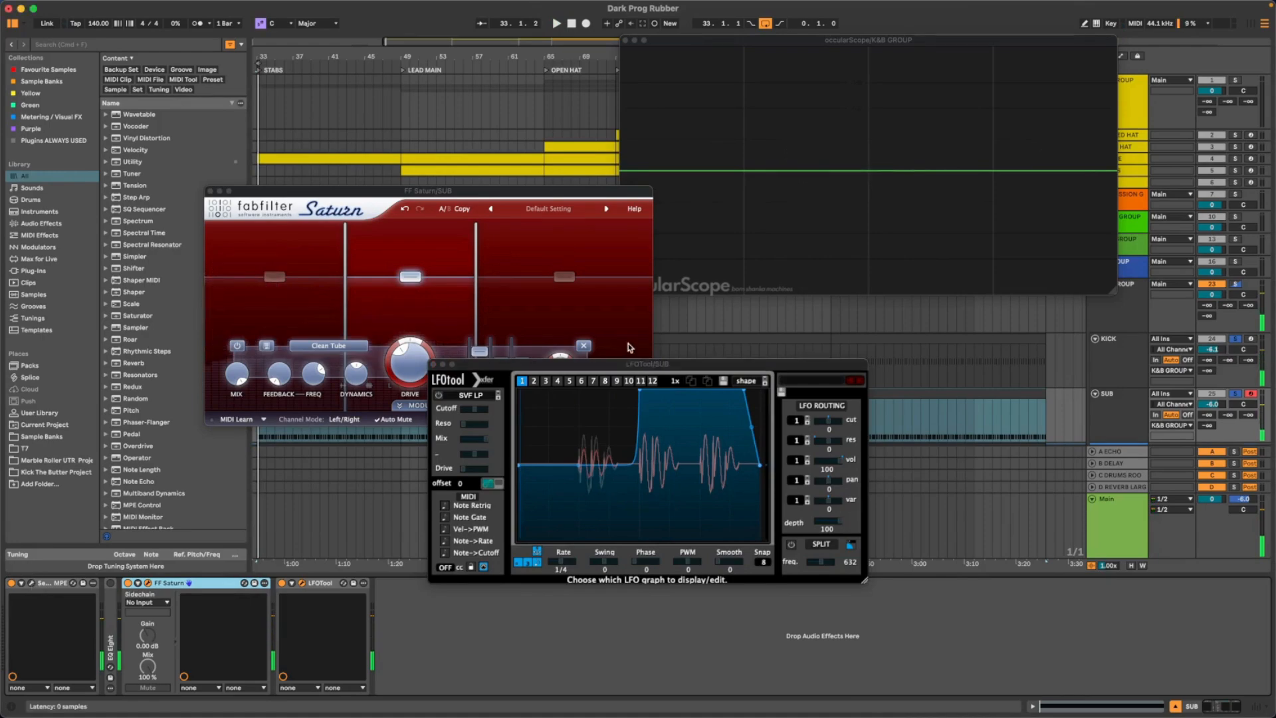
left_click_drag(313, 194, 166, 176)
left_click(208, 191)
key("space")
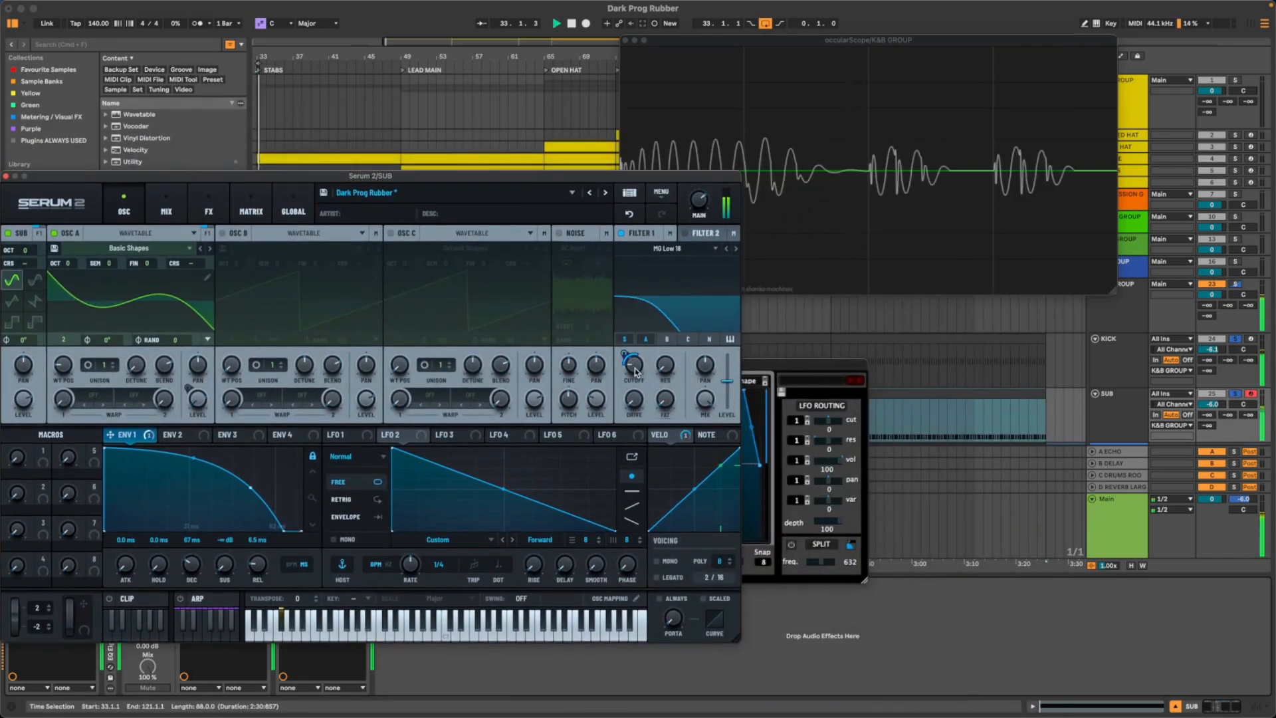
mouse_move(636, 364)
left_mouse_down()
mouse_move(632, 377)
mouse_move(624, 356)
left_mouse_up()
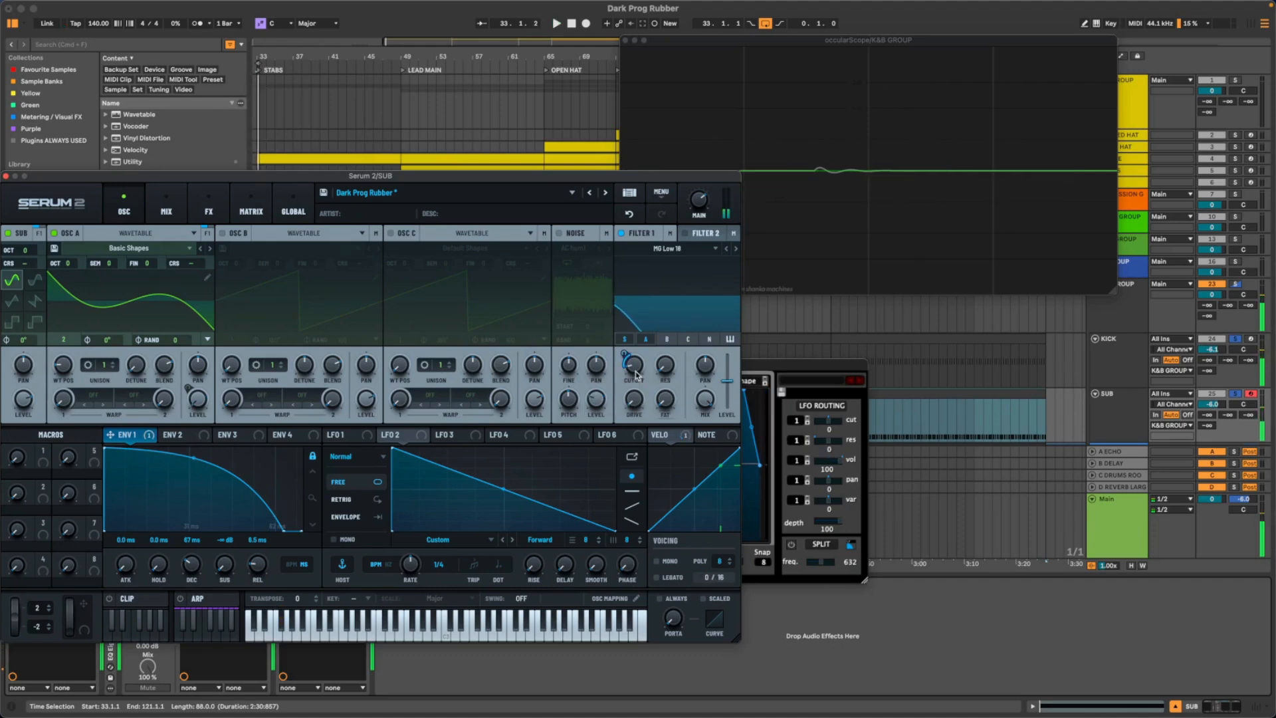
key("space")
- Arrange the occularScope, Serum 2 and LFOTool windows side by side without overlap
left_click_drag(696, 44, 845, 18)
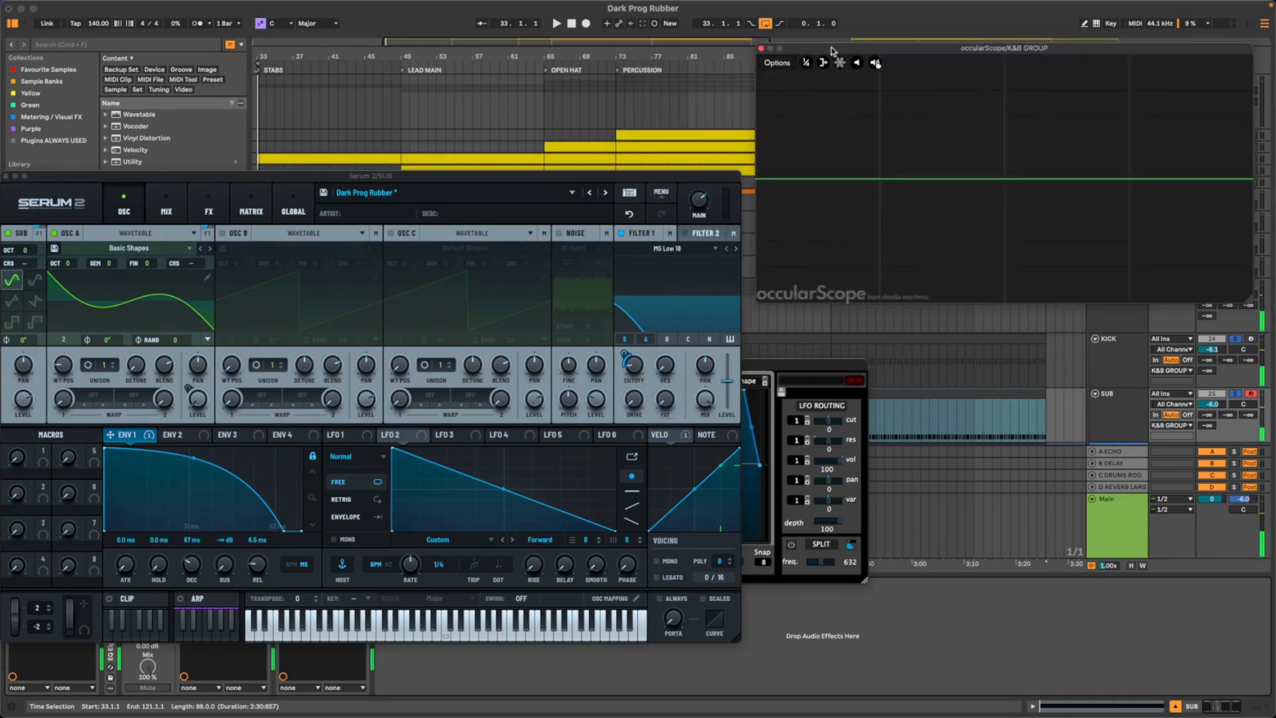
key("space")
left_click_drag(457, 184, 486, 126)
left_click_drag(804, 378, 1135, 374)
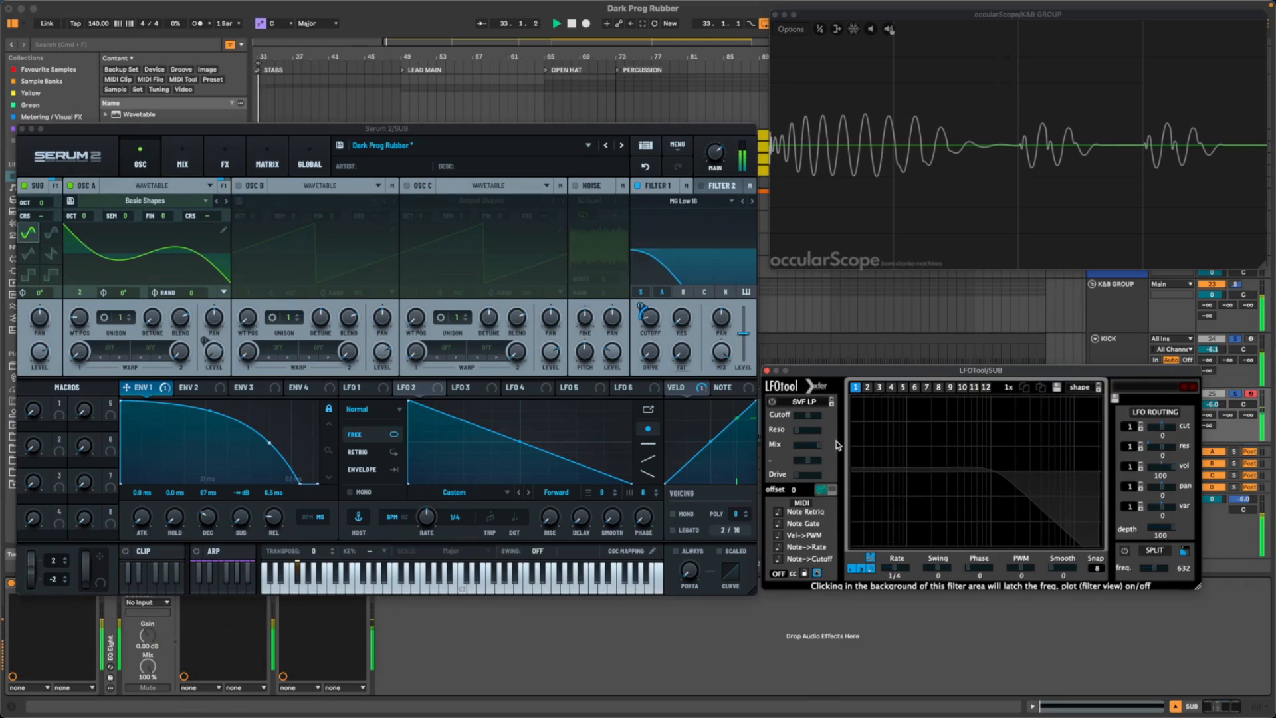
key("space")
- Add a Filter effect to Serum 2's main effects rack and set its MG Low 6 cutoff to about 613 Hz
left_click(198, 388)
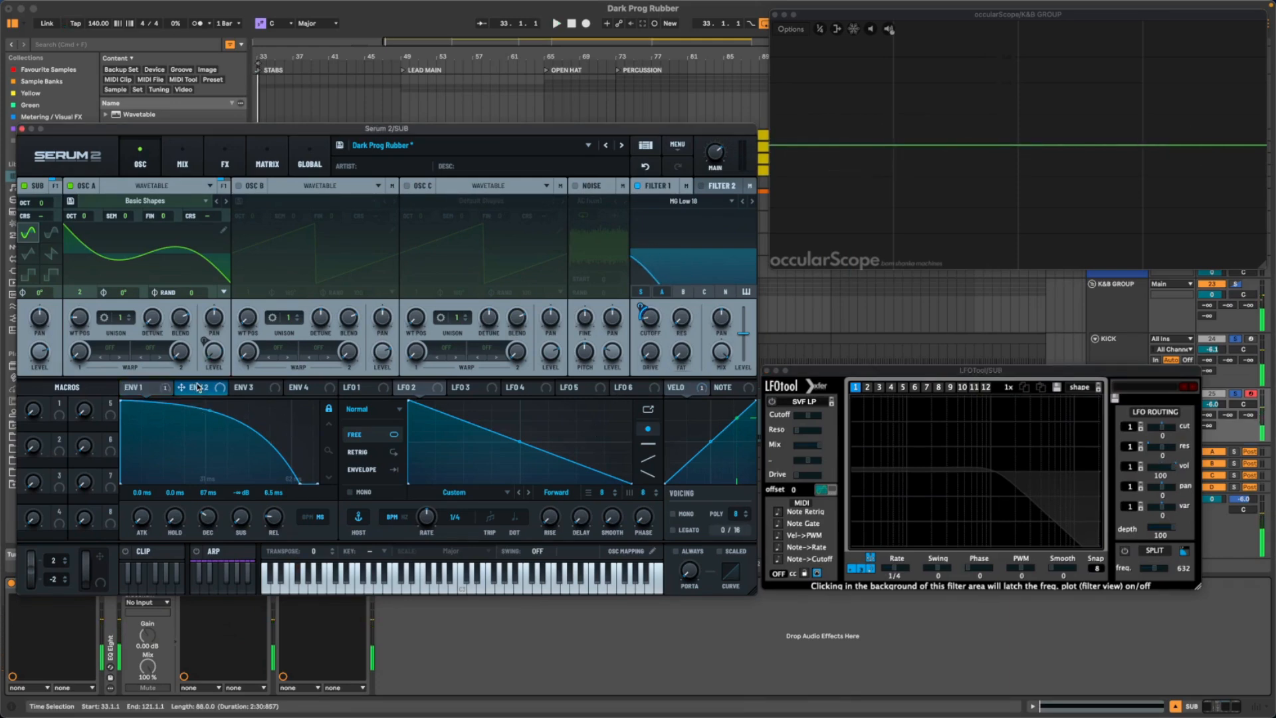
left_click(225, 160)
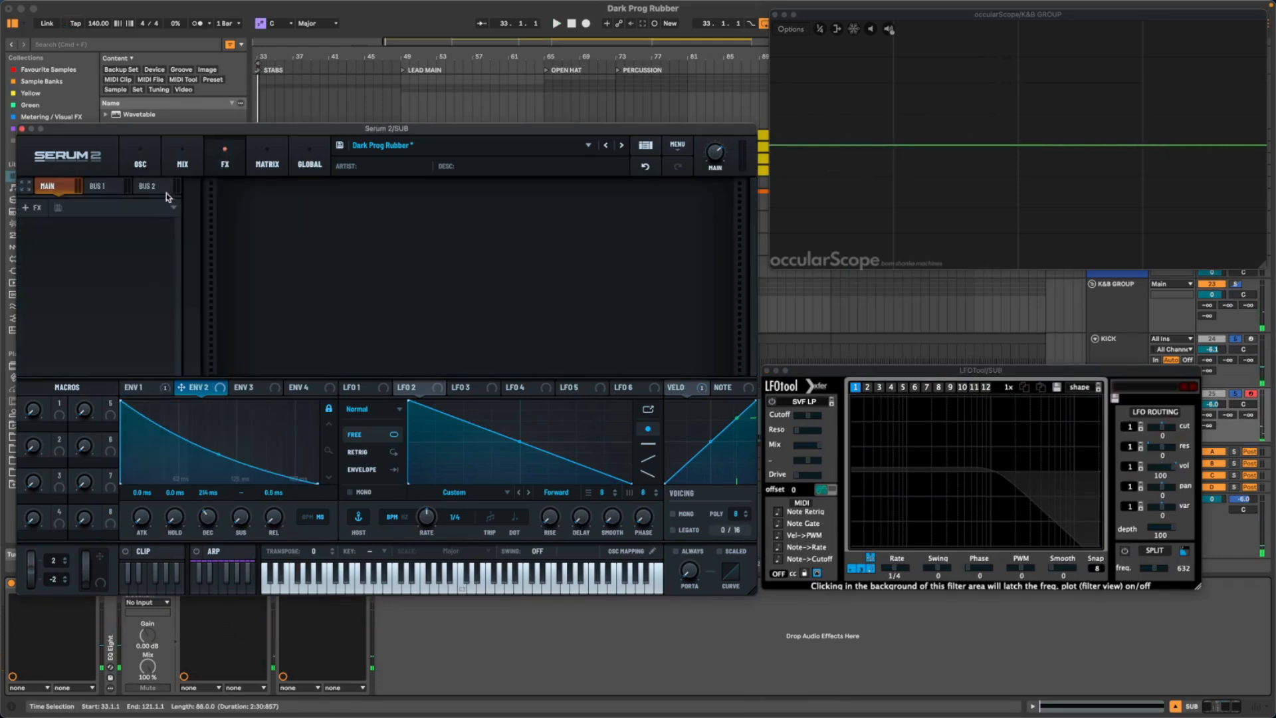
left_click(25, 208)
left_click(53, 322)
key("space")
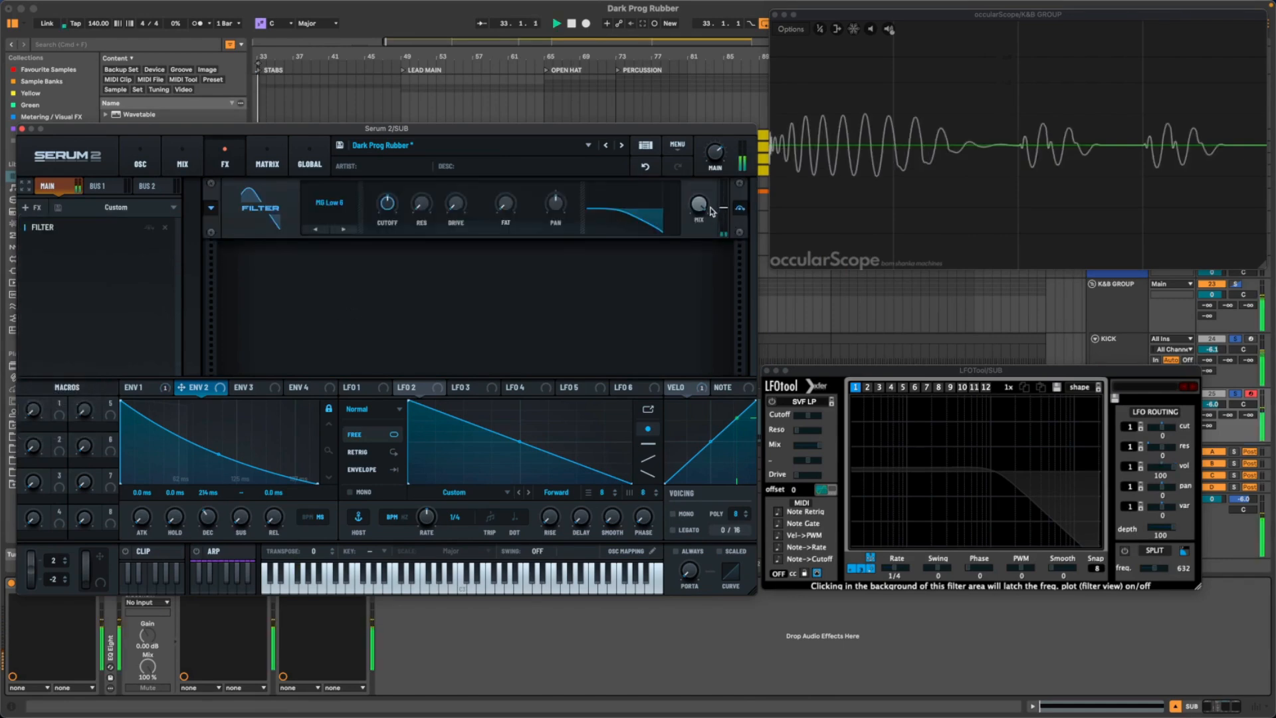
mouse_move(386, 204)
left_mouse_down()
mouse_move(397, 159)
mouse_move(383, 199)
left_mouse_up()
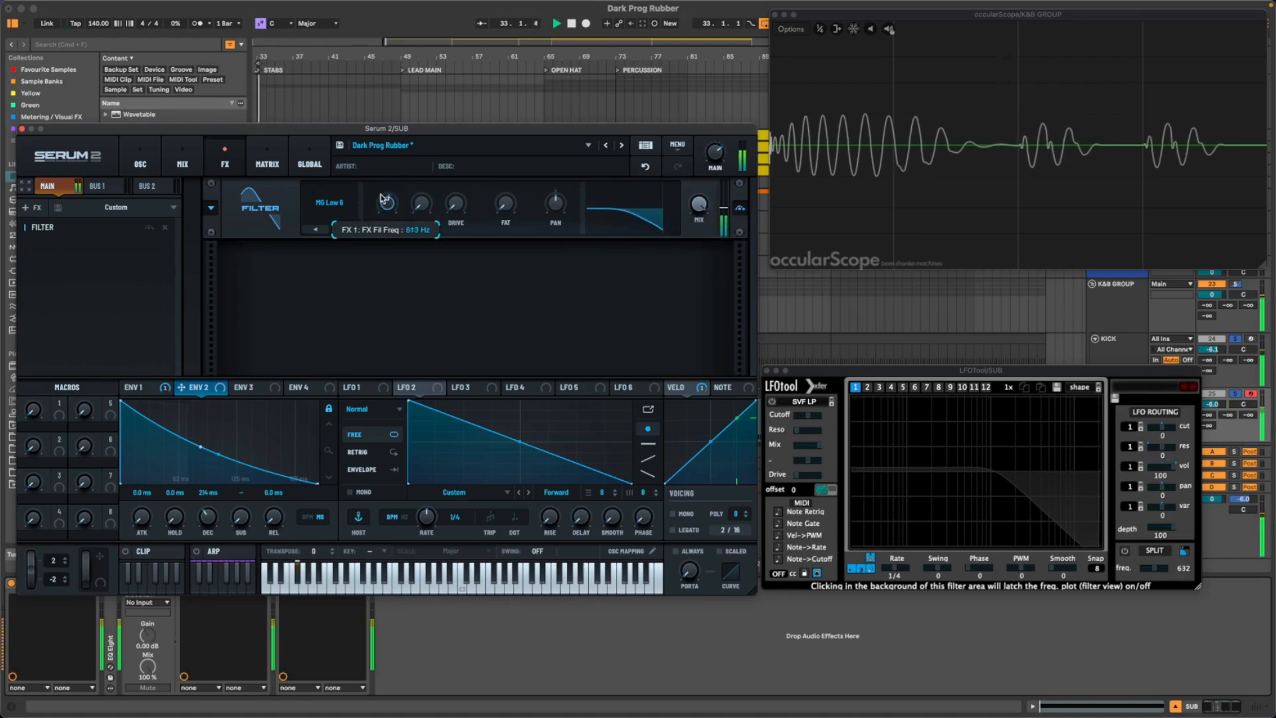
- Shorten Envelope 2's decay to about 59 ms, unlocking the envelope display's zoom
left_click(254, 389)
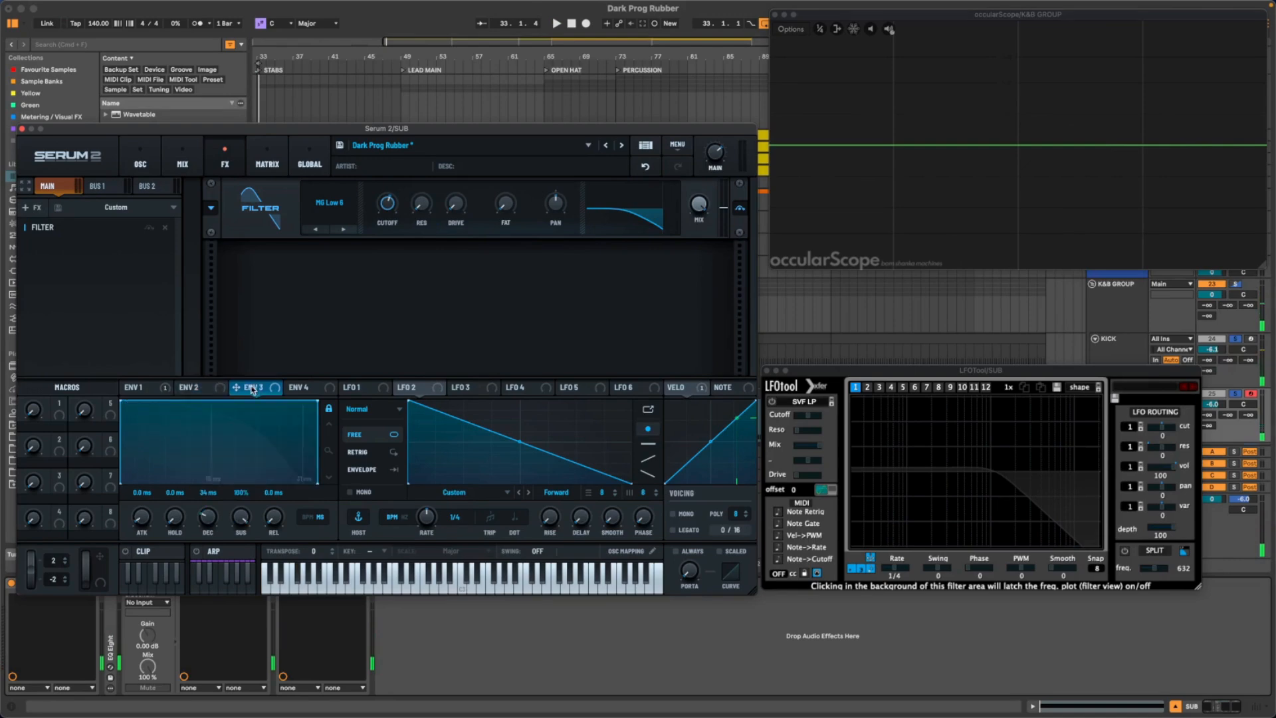
left_click(218, 392)
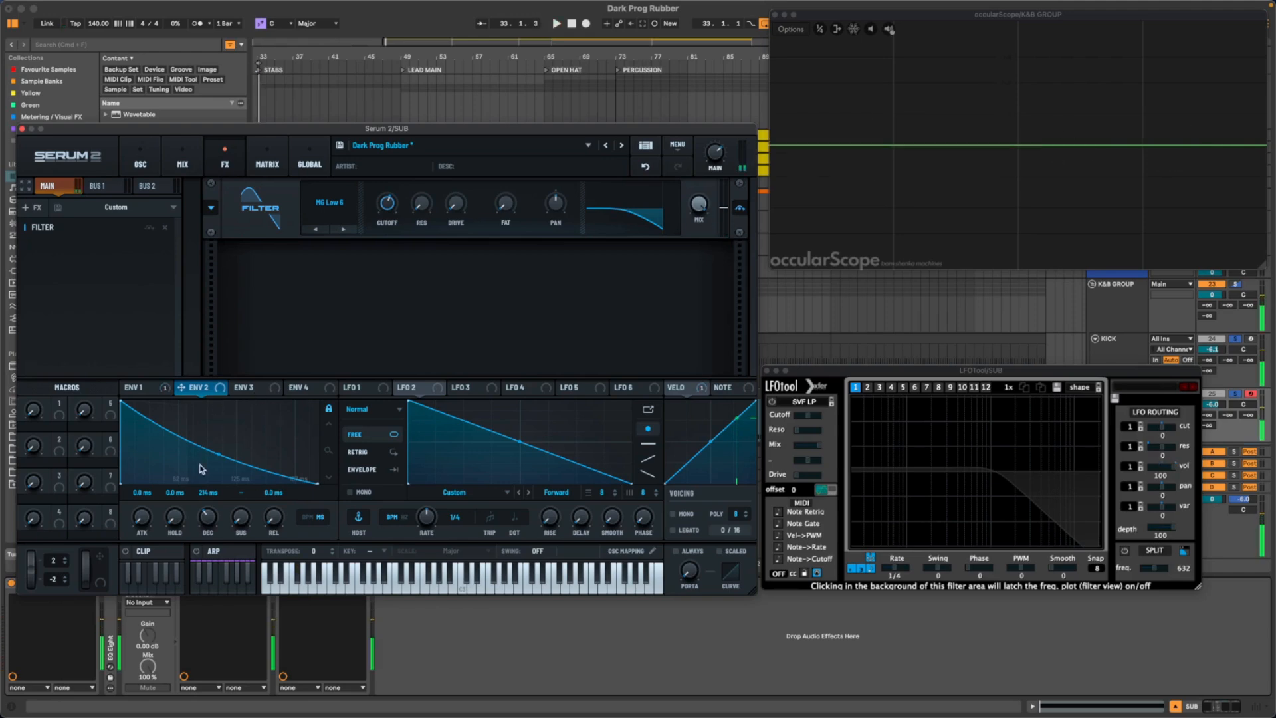
left_click_drag(208, 519, 209, 533)
left_click(328, 411)
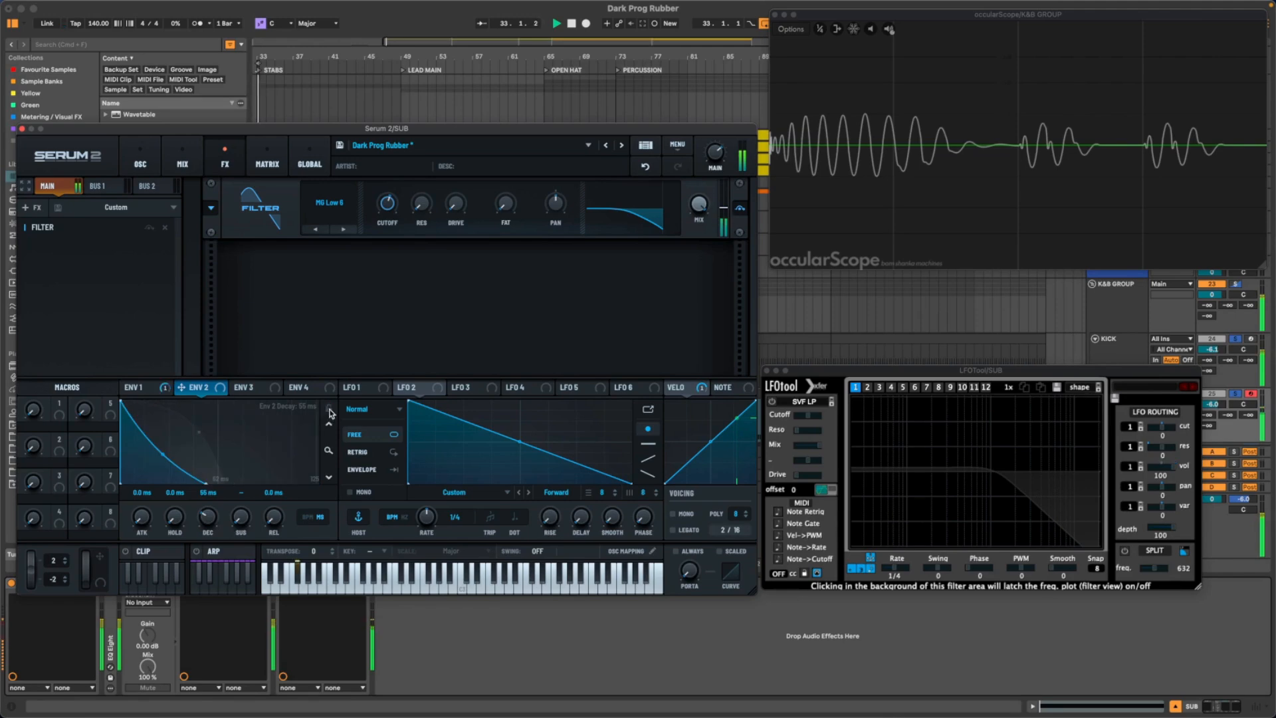
left_click_drag(240, 522, 206, 513)
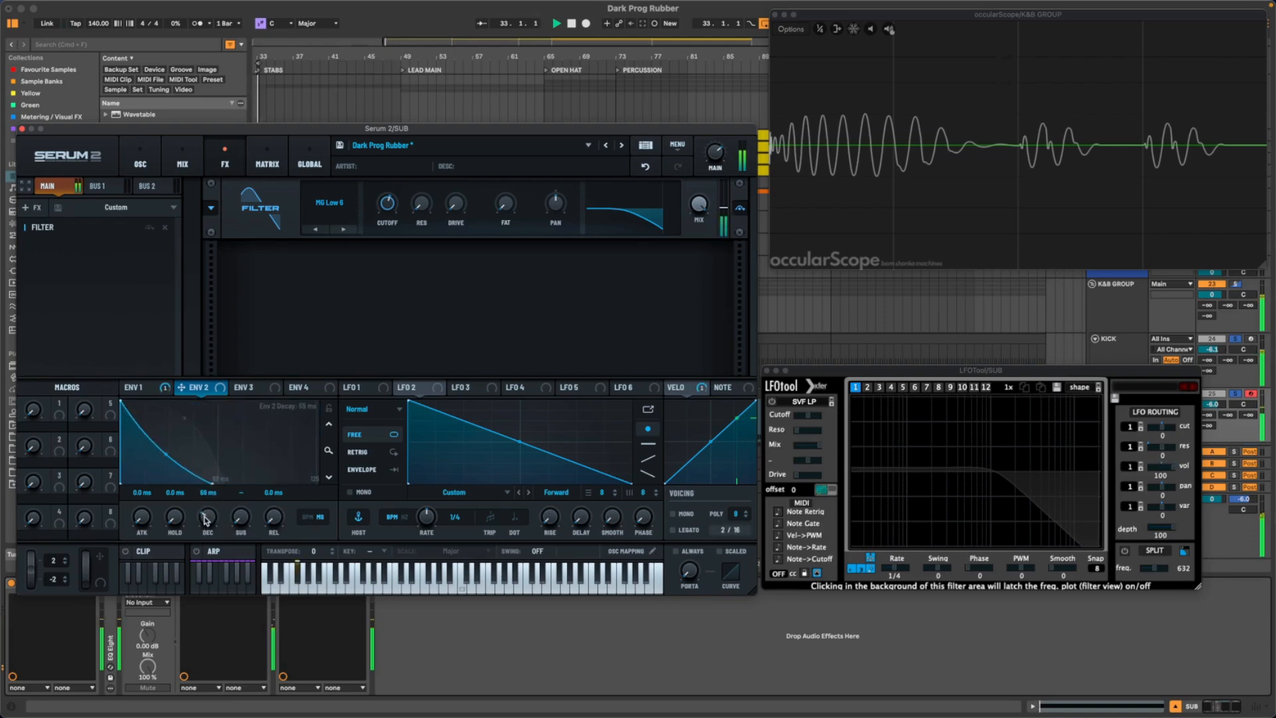
- Assign Envelope 2 to modulate the effect filter's cutoff and adjust the filter's drive during playback
left_click_drag(203, 392, 387, 207)
key("space")
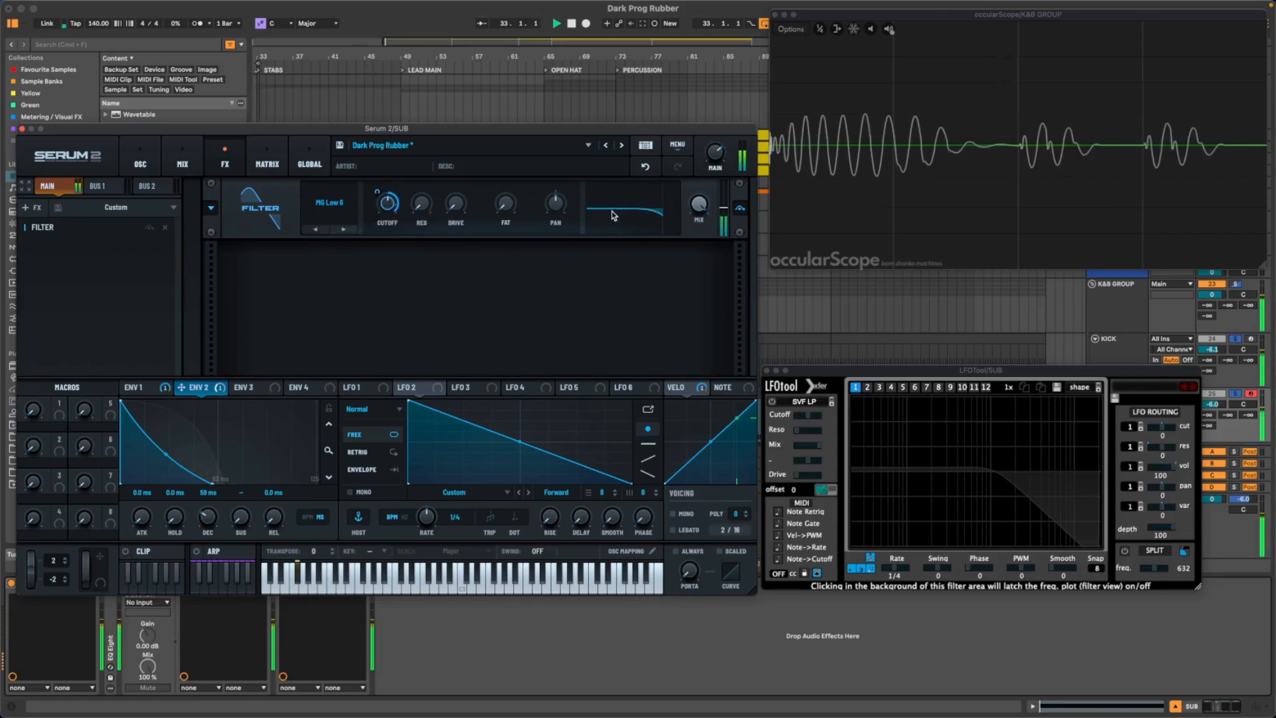
mouse_move(462, 205)
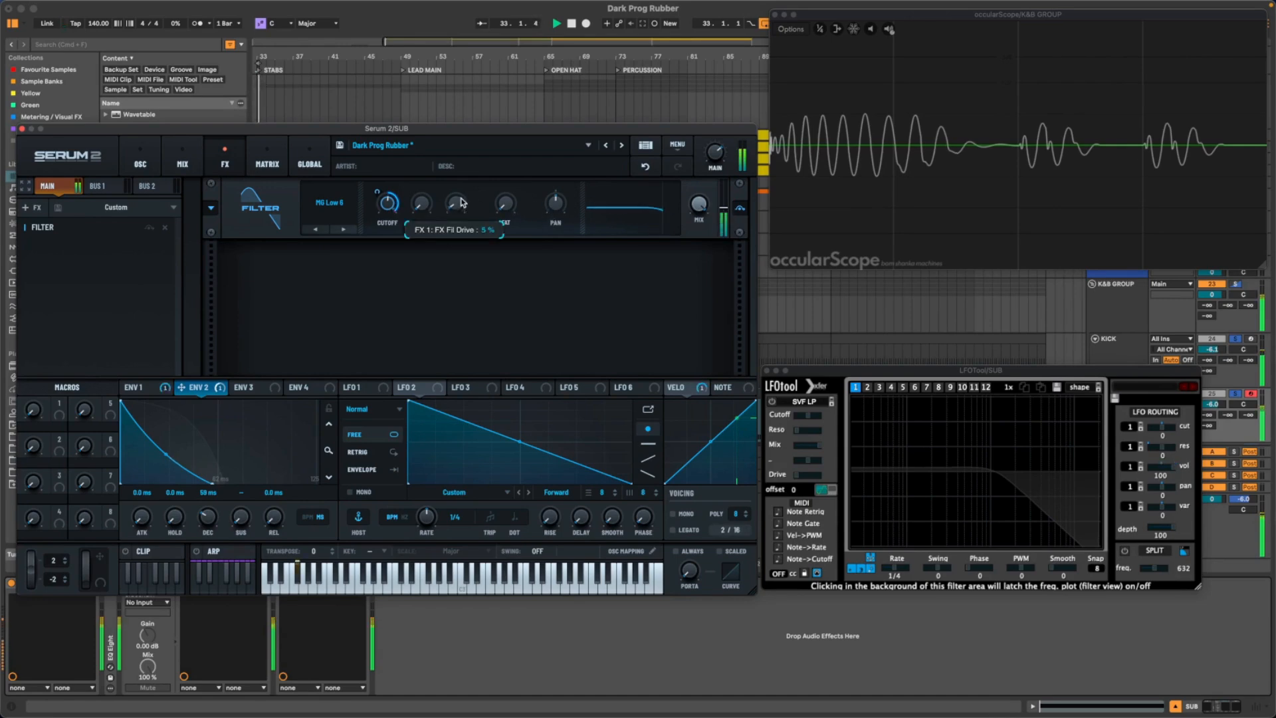
left_click_drag(460, 200, 460, 198)
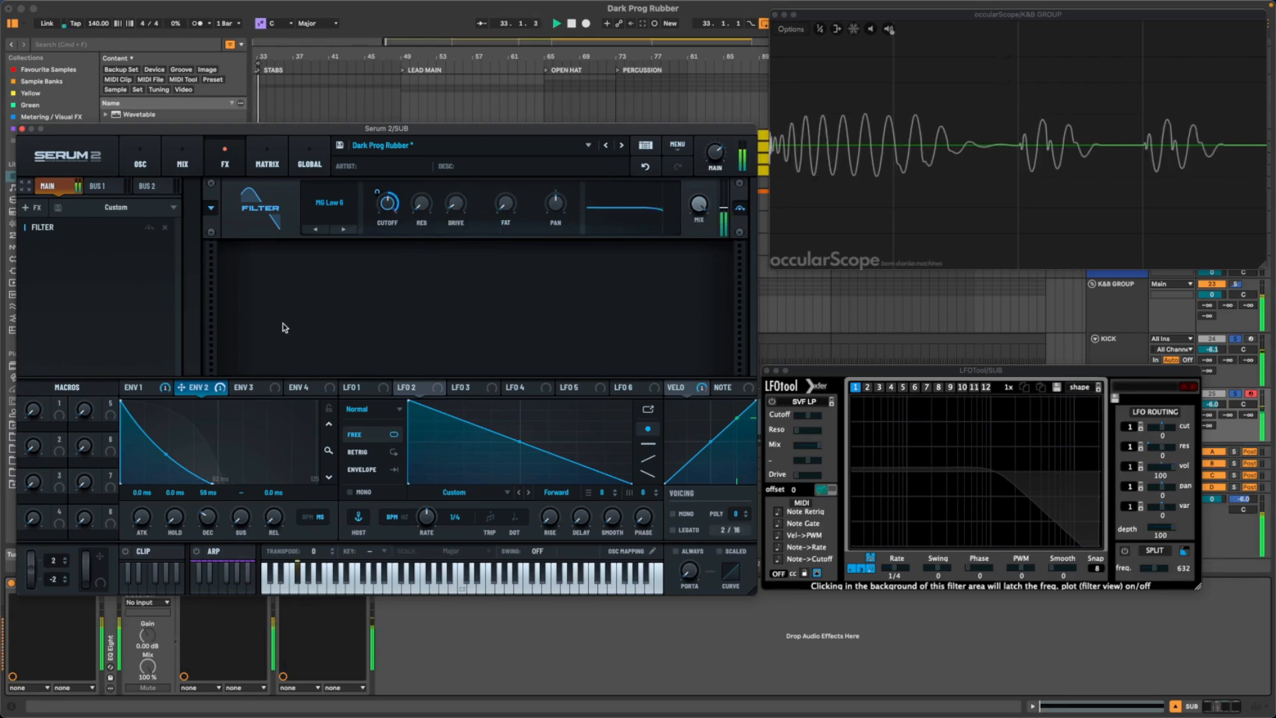
key("space")
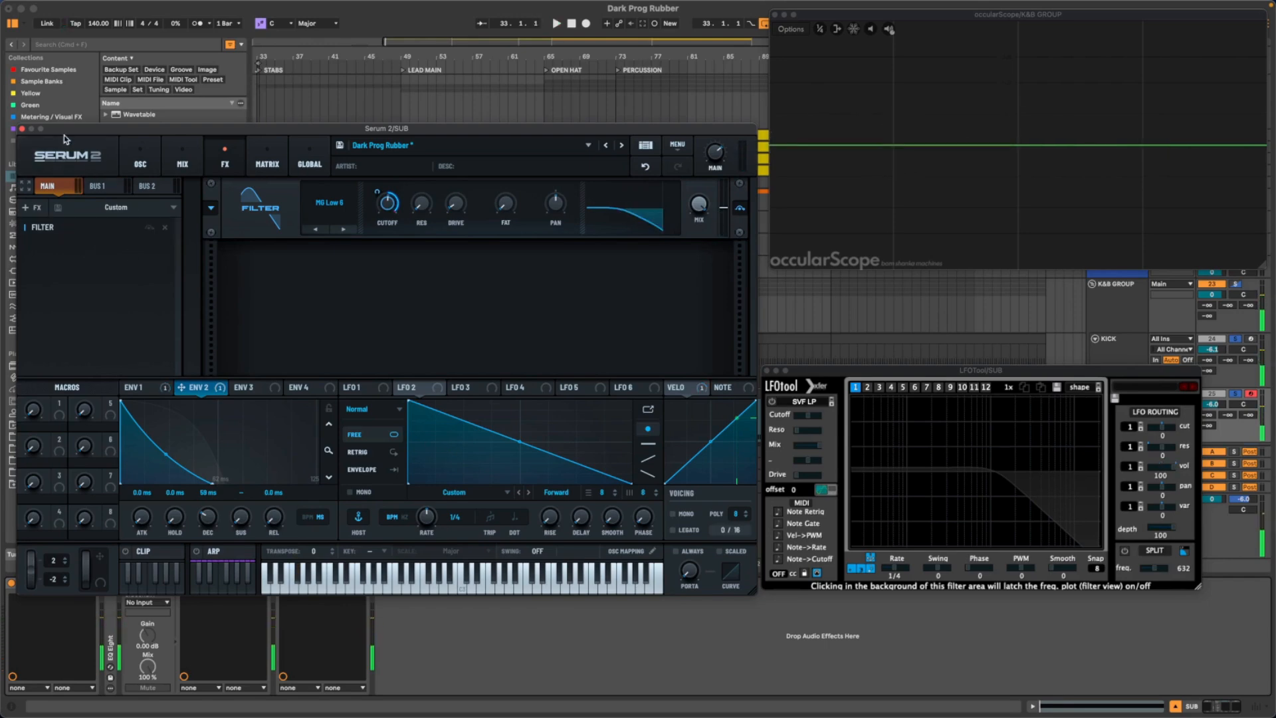
- Close Serum 2, unfold and enable the SUB track's EQ Eight, and cut its fourth band's high shelf to -13.0 dB at 2.02 kHz
left_click(22, 129)
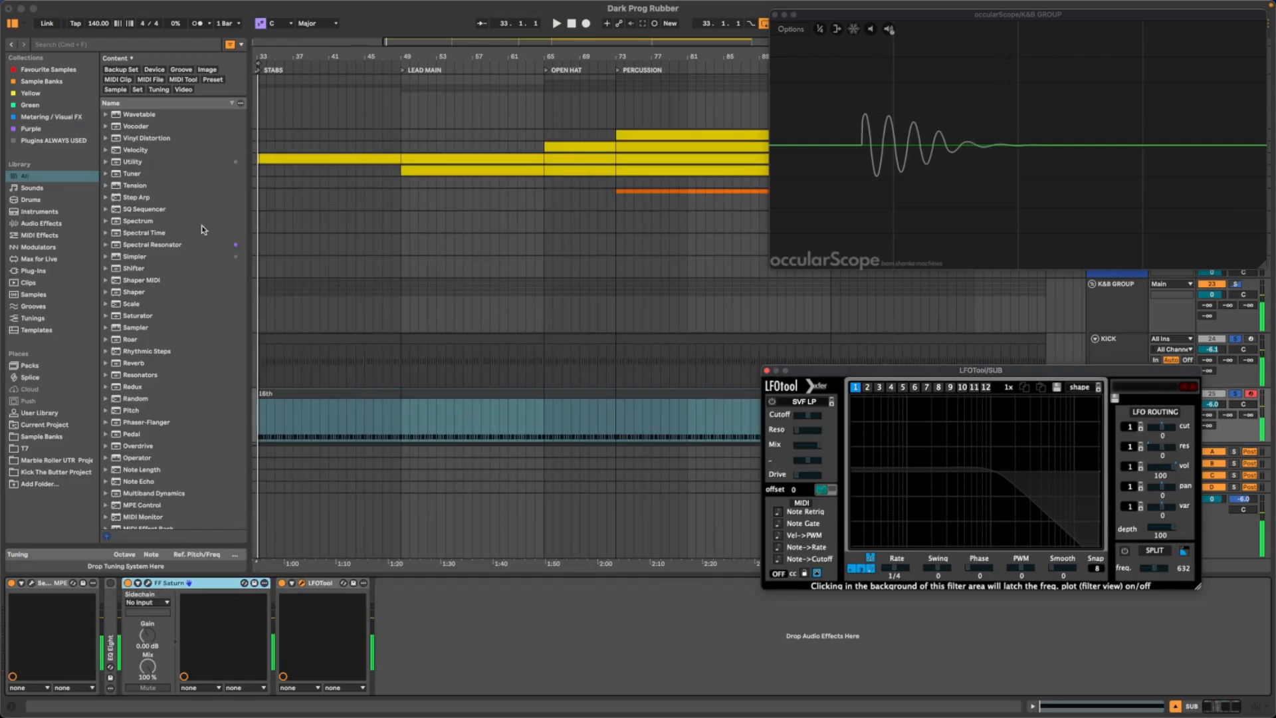
double_click(109, 607)
key("space")
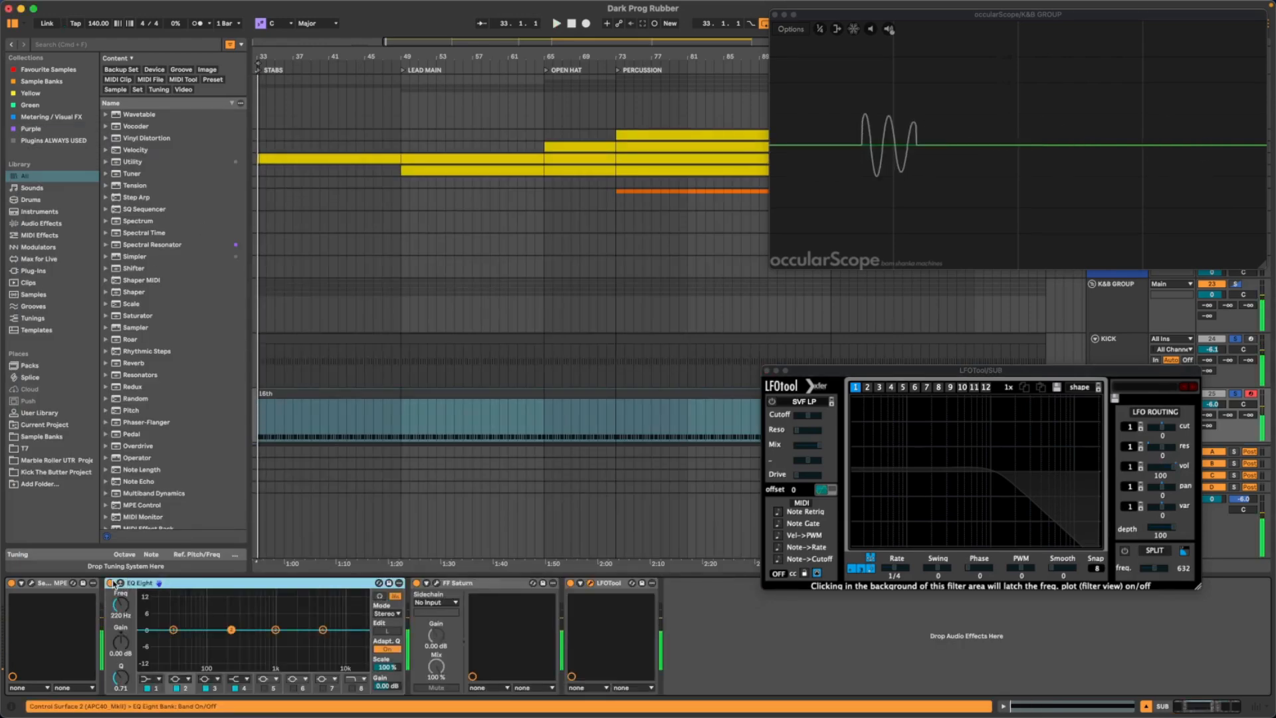
left_click(111, 583)
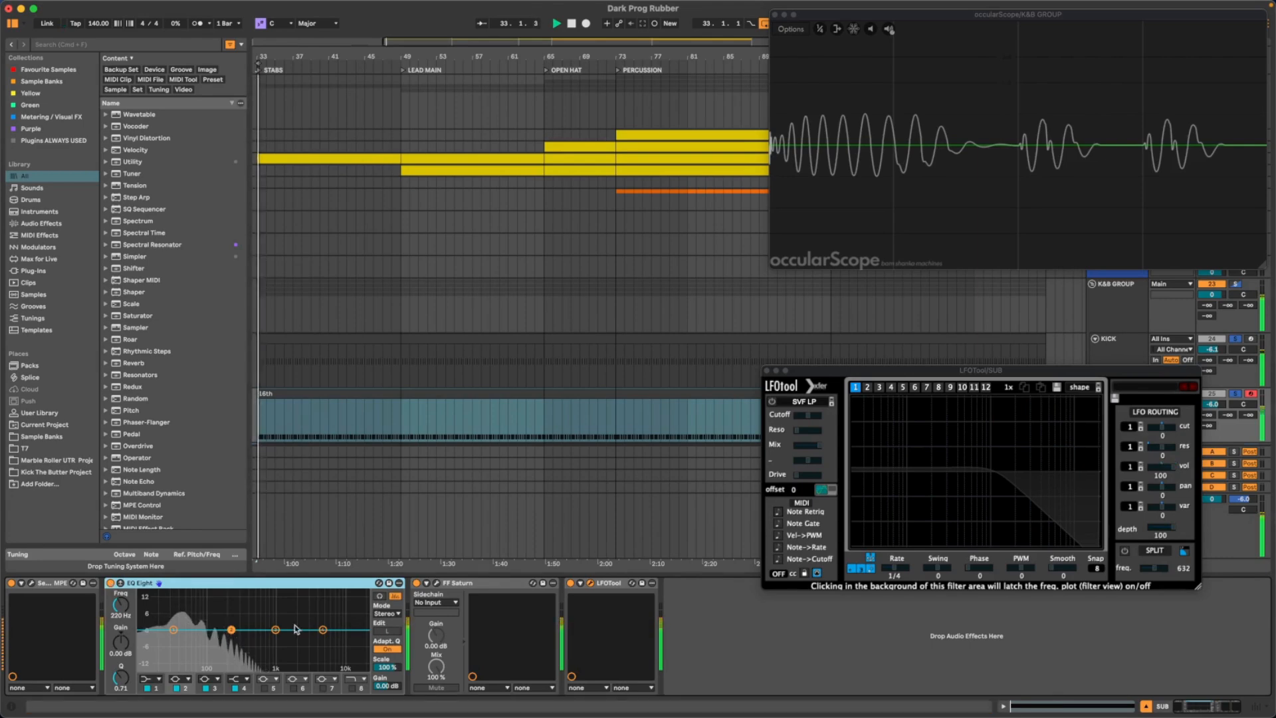
left_click(323, 630)
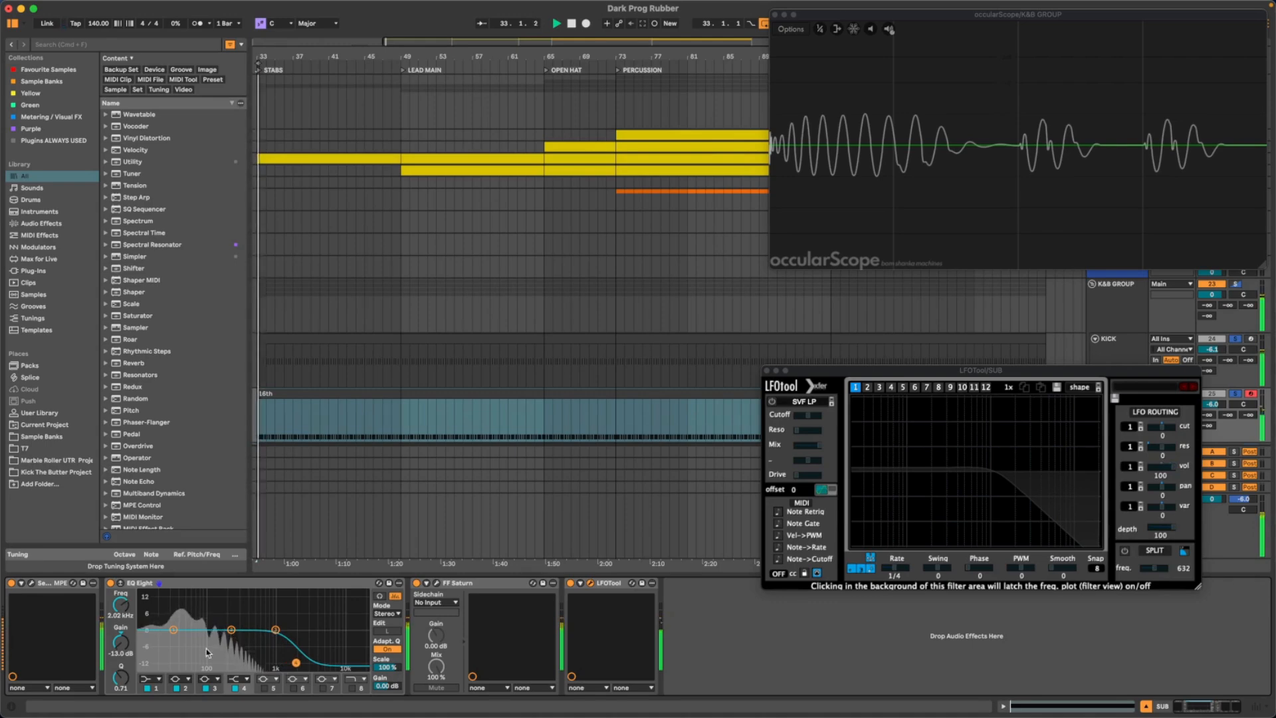
key("space")
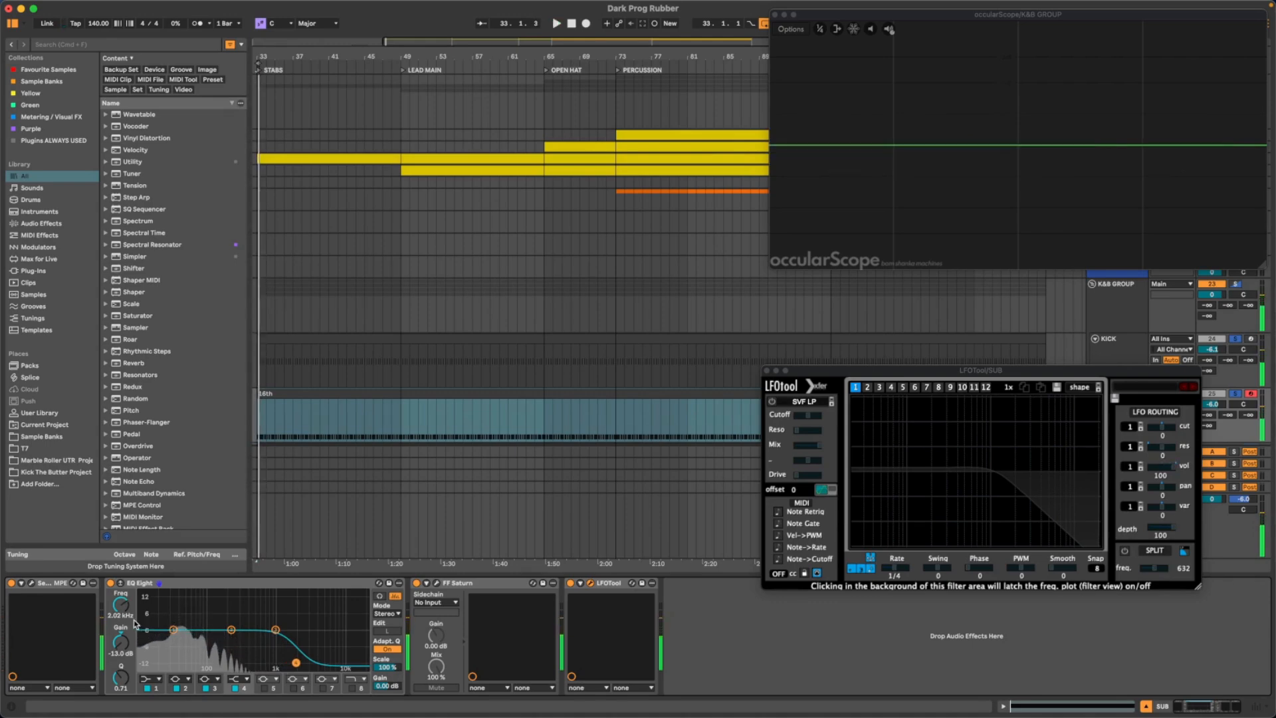
- Change EQ Eight's first band to the gentler low cut, and close the LFOTool window during playback
left_click(157, 680)
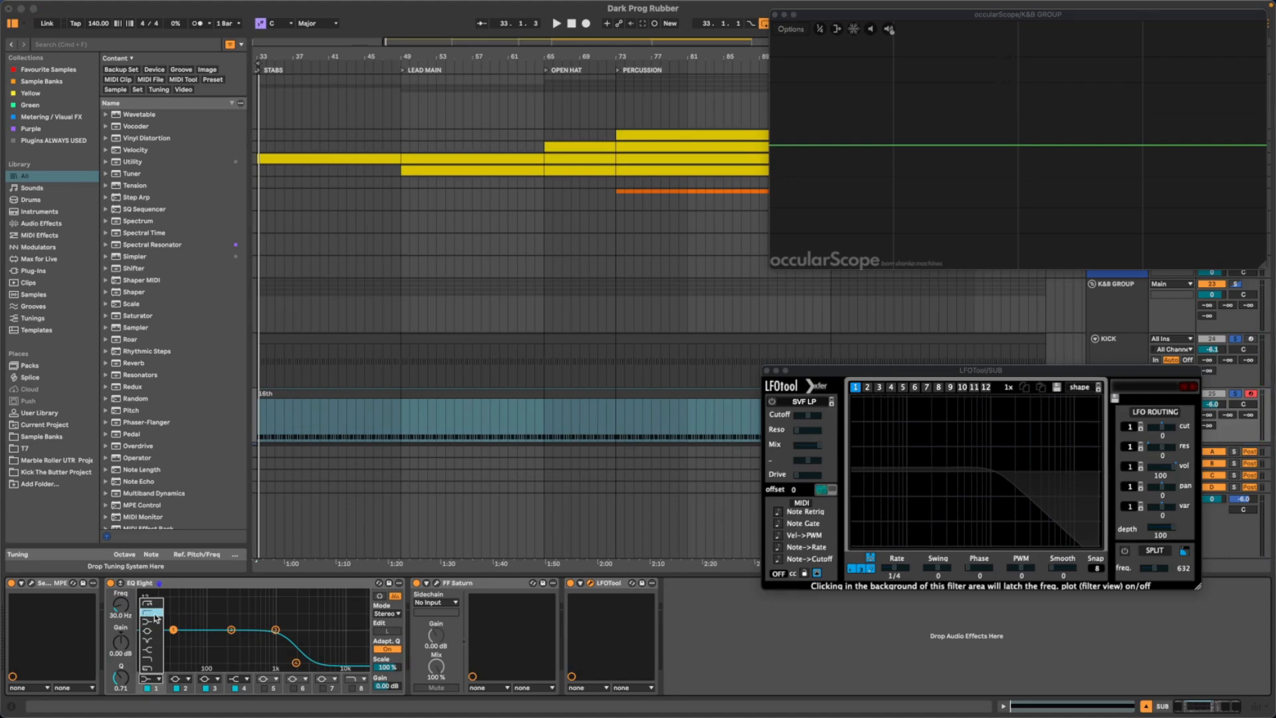
left_click(156, 618)
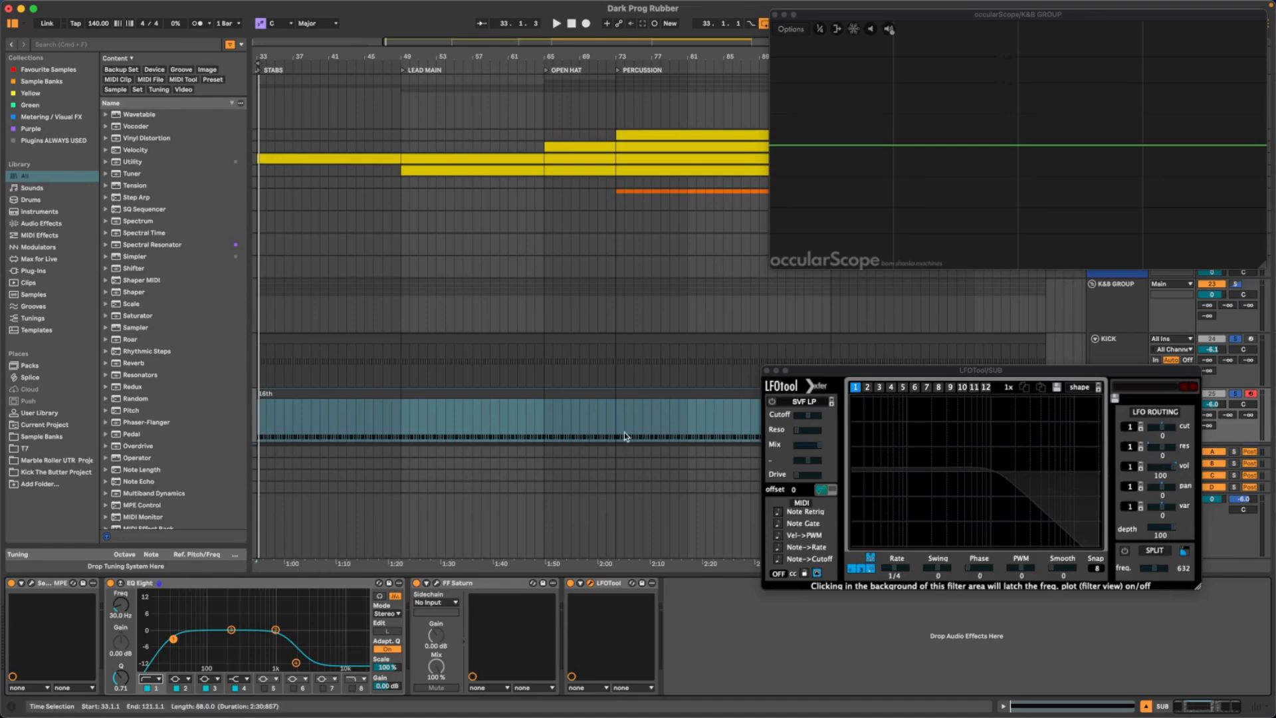
left_click_drag(816, 375, 309, 136)
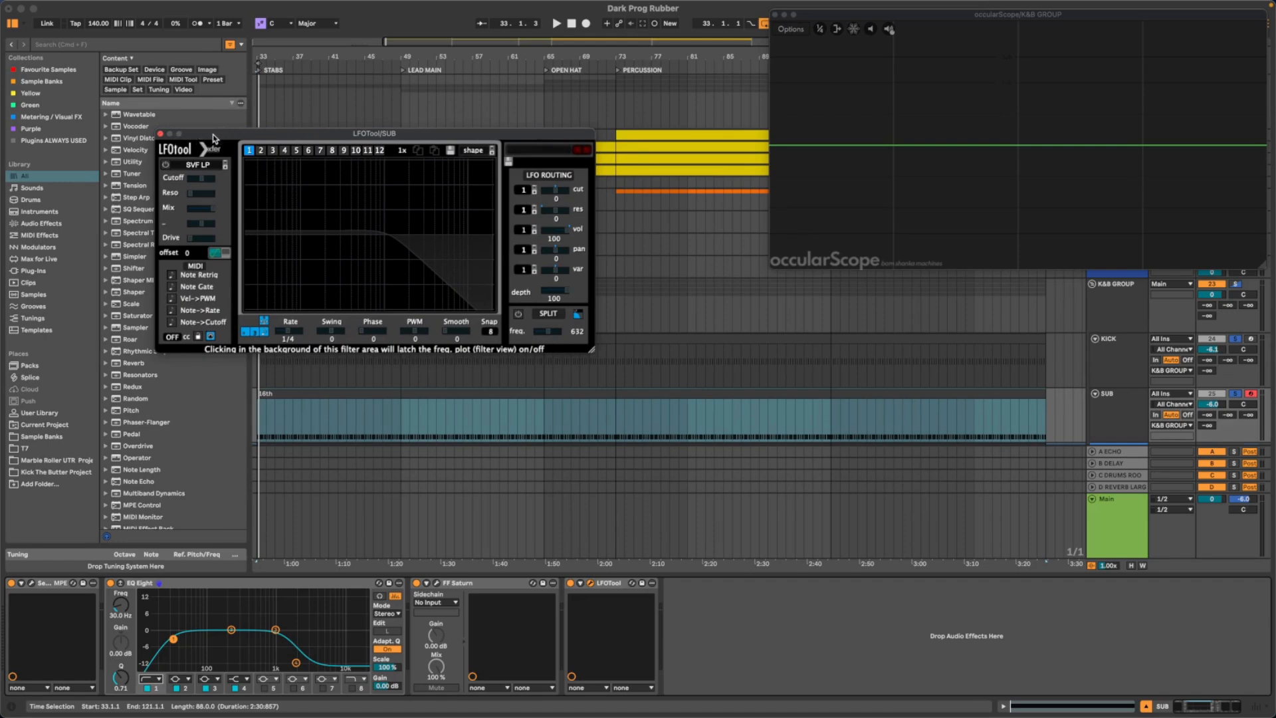
left_click_drag(217, 138, 190, 126)
key("space")
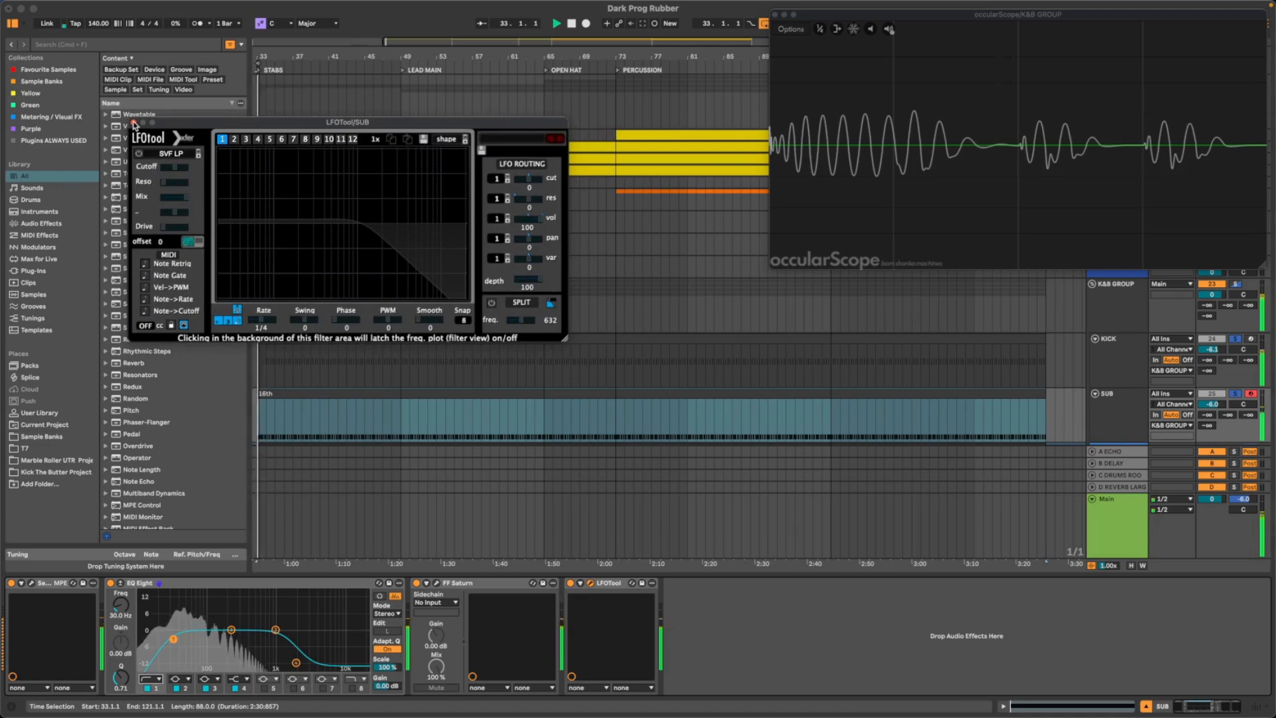
left_click(135, 122)
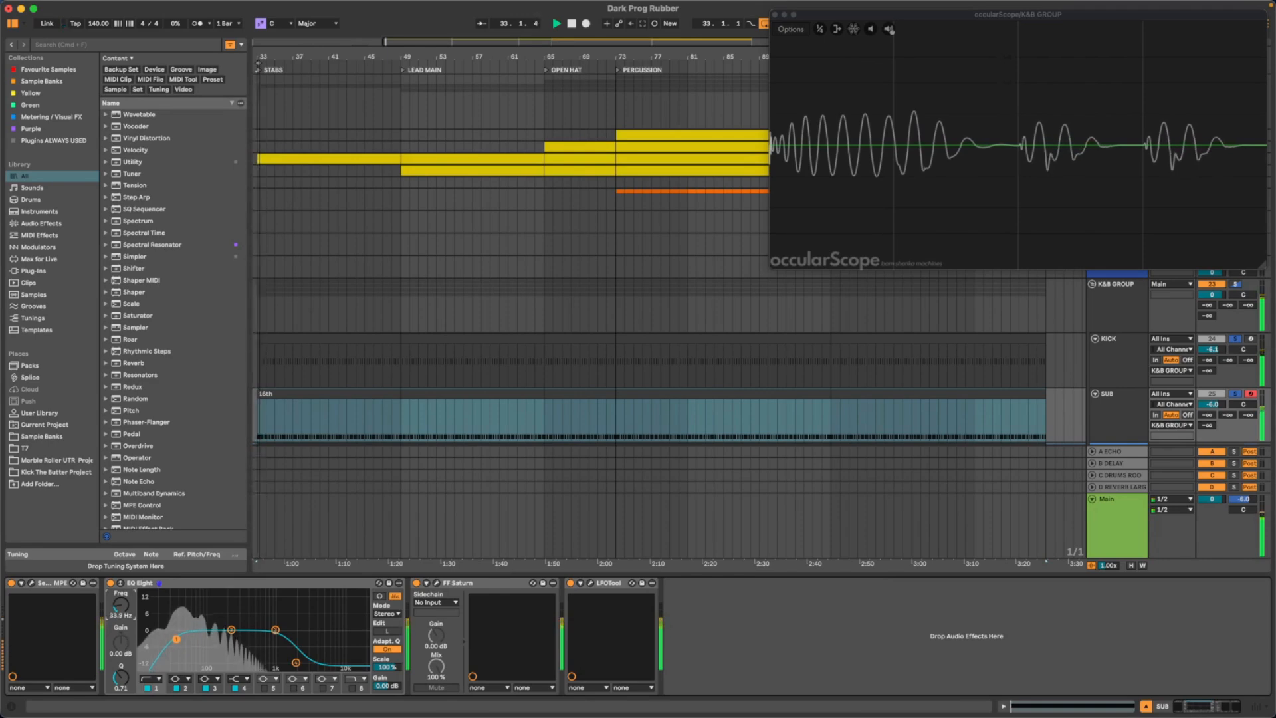
- Switch EQ Eight's first band to the steeper low cut and tune its frequency to about 25 Hz during playback
left_click_drag(121, 606, 122, 615)
key("space")
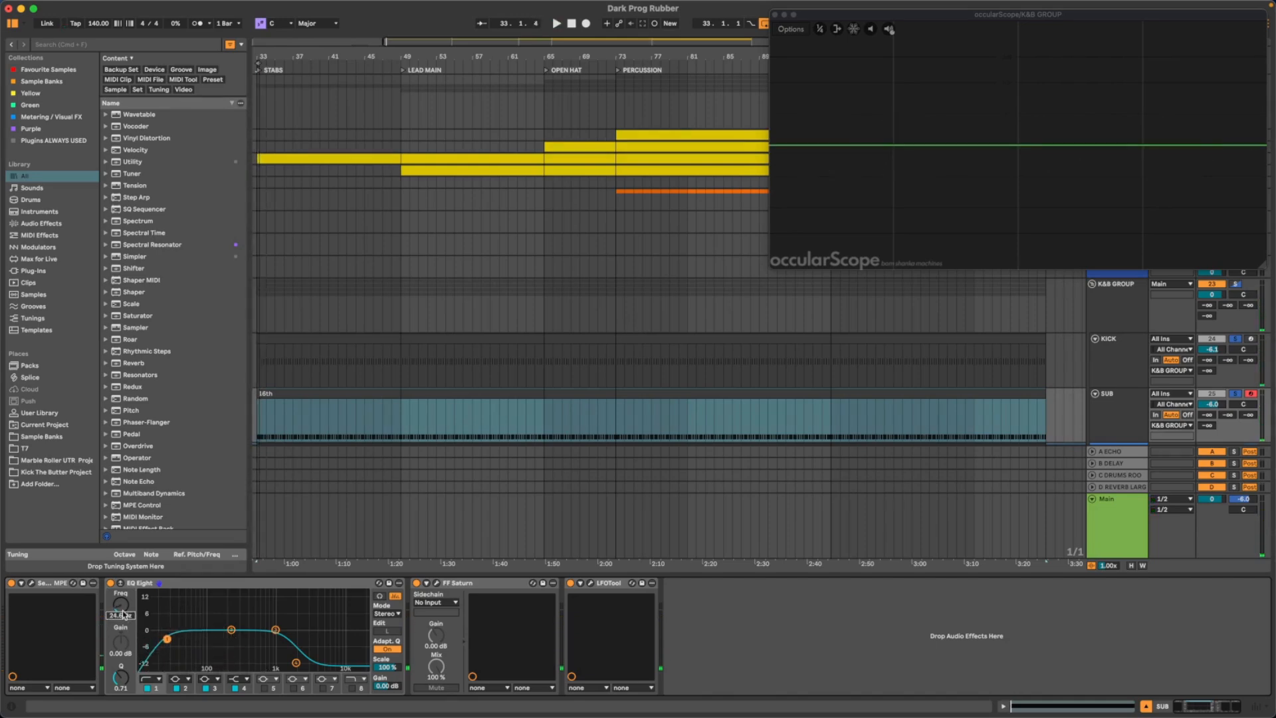
left_click(150, 678)
left_click(155, 606)
key("space")
left_click_drag(118, 606, 120, 610)
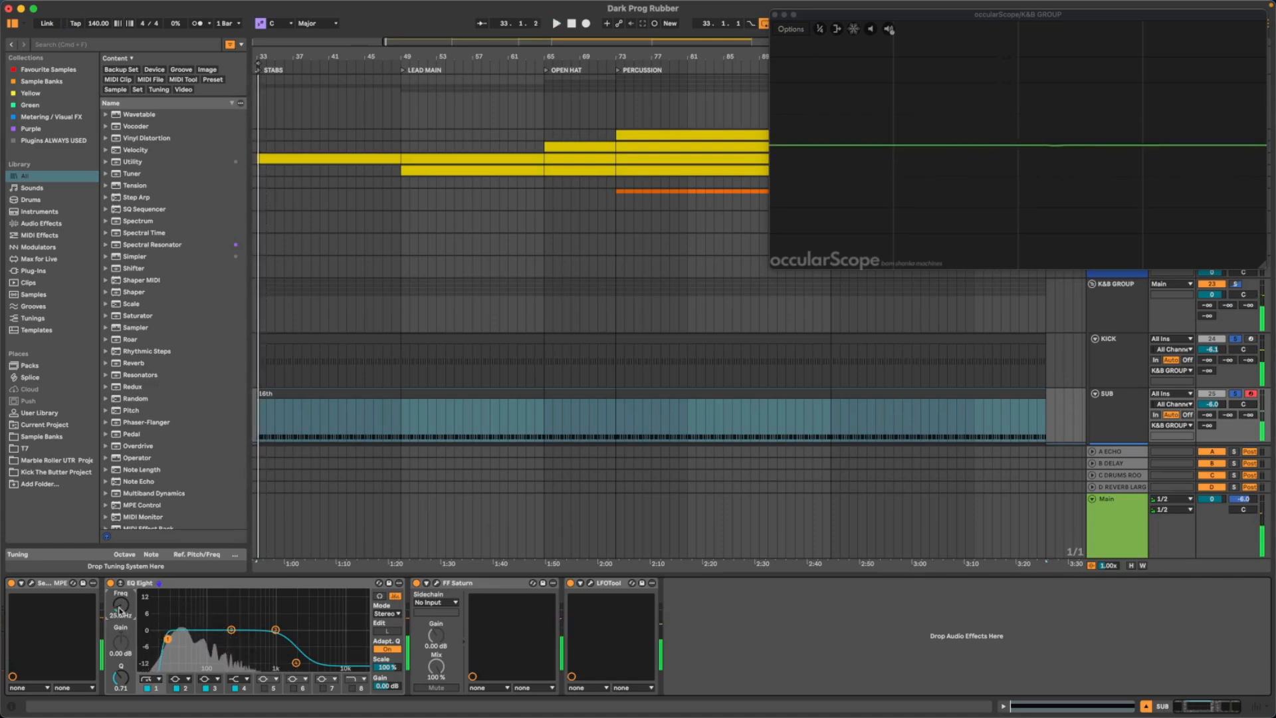
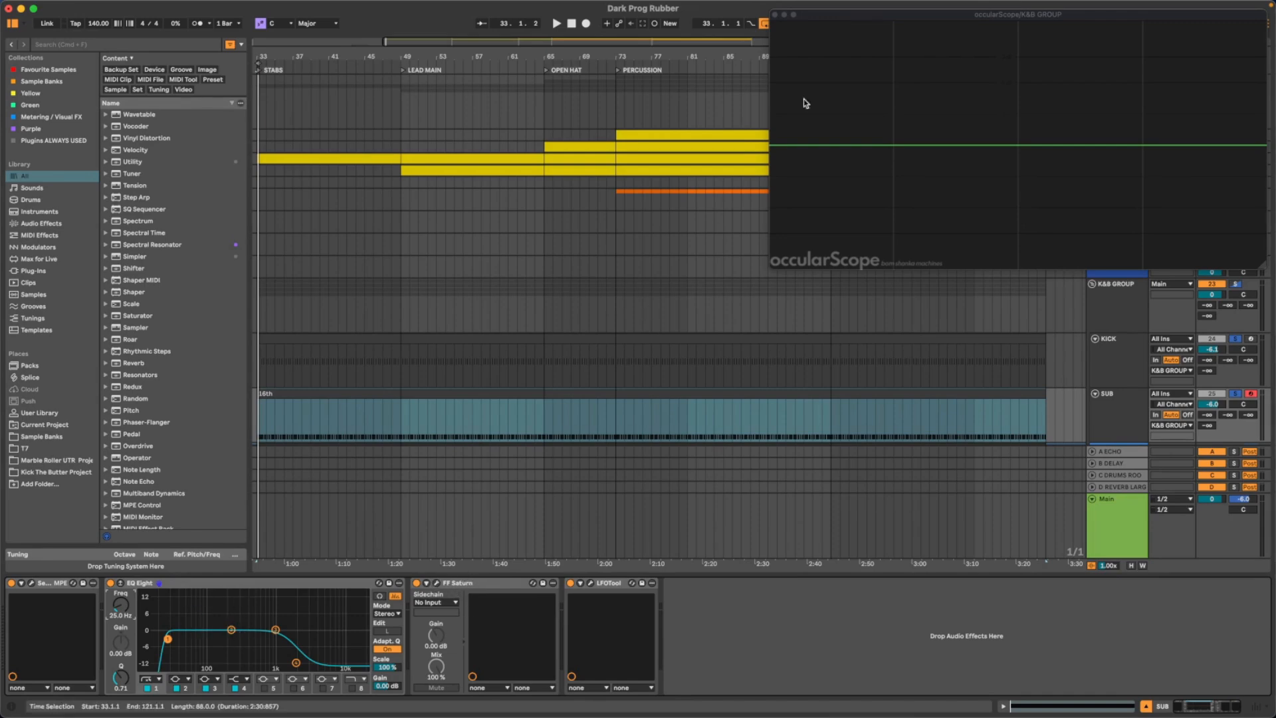
- Reposition the occularScope window, switch off EQ Eight's first band and move its fourth band to 22.0 kHz during playback, and fold the EQ
left_click_drag(951, 17, 588, 48)
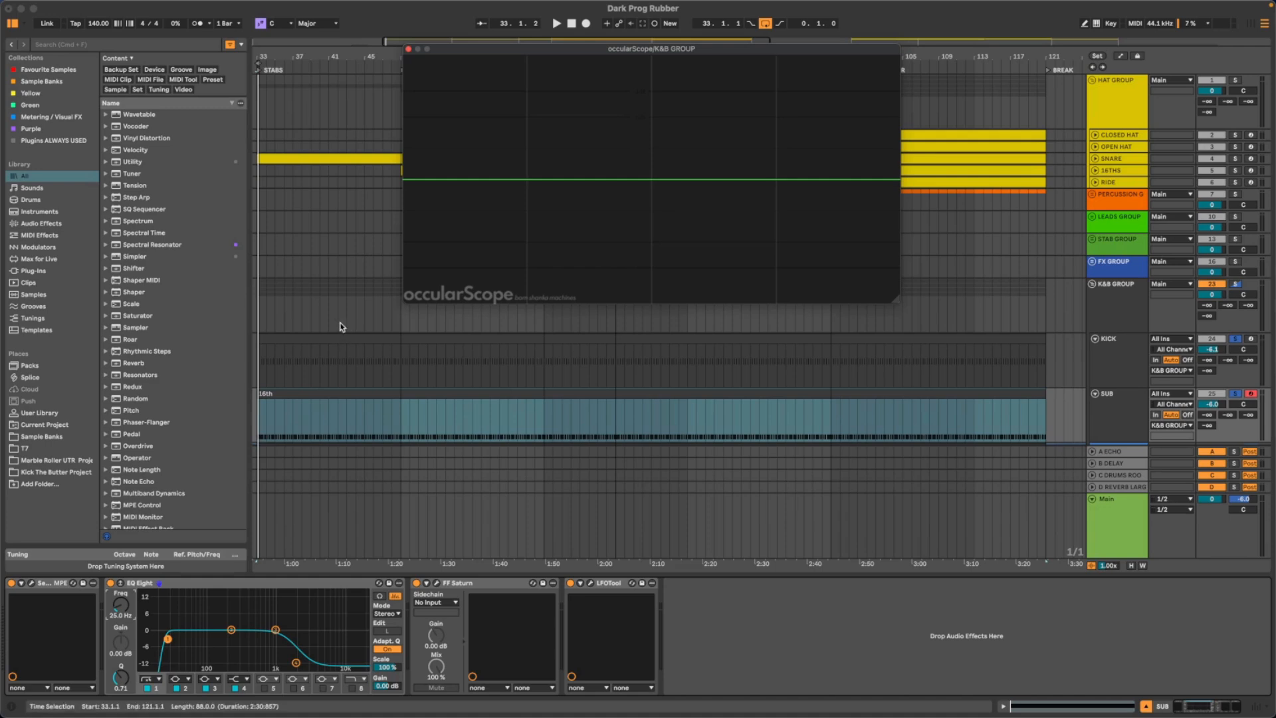
key("space")
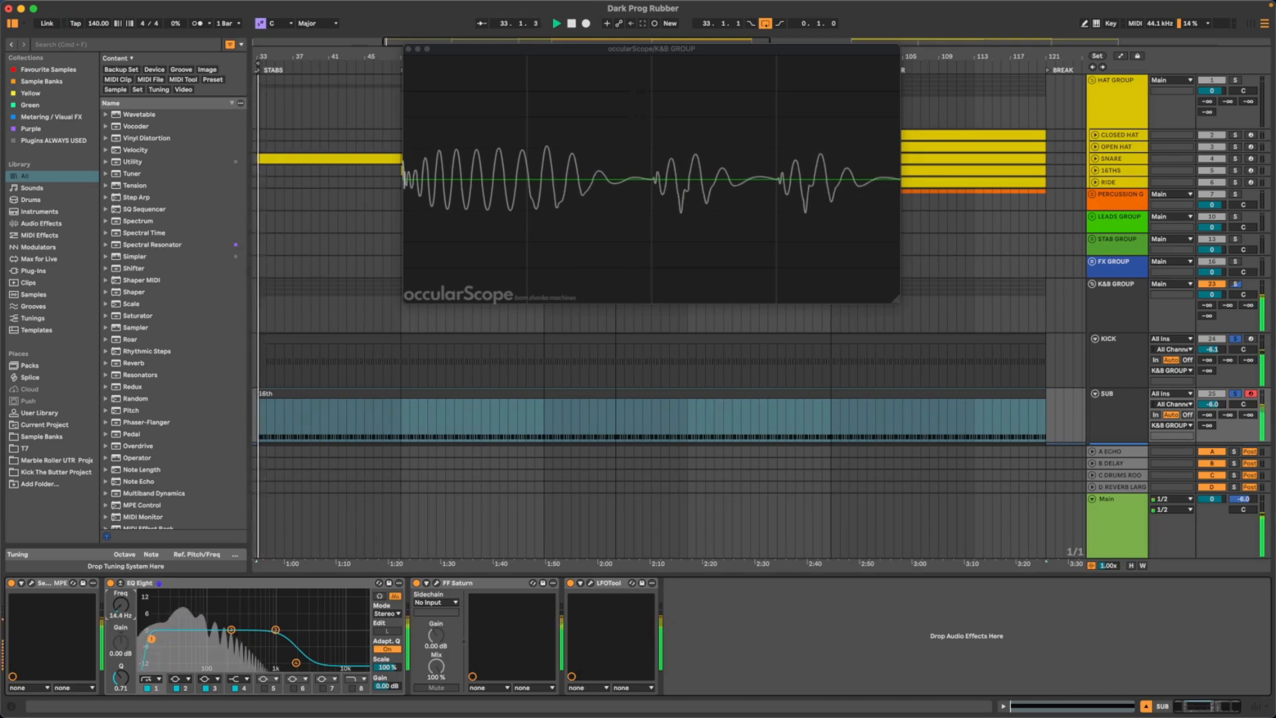
left_click_drag(120, 606, 121, 616)
left_click(148, 688)
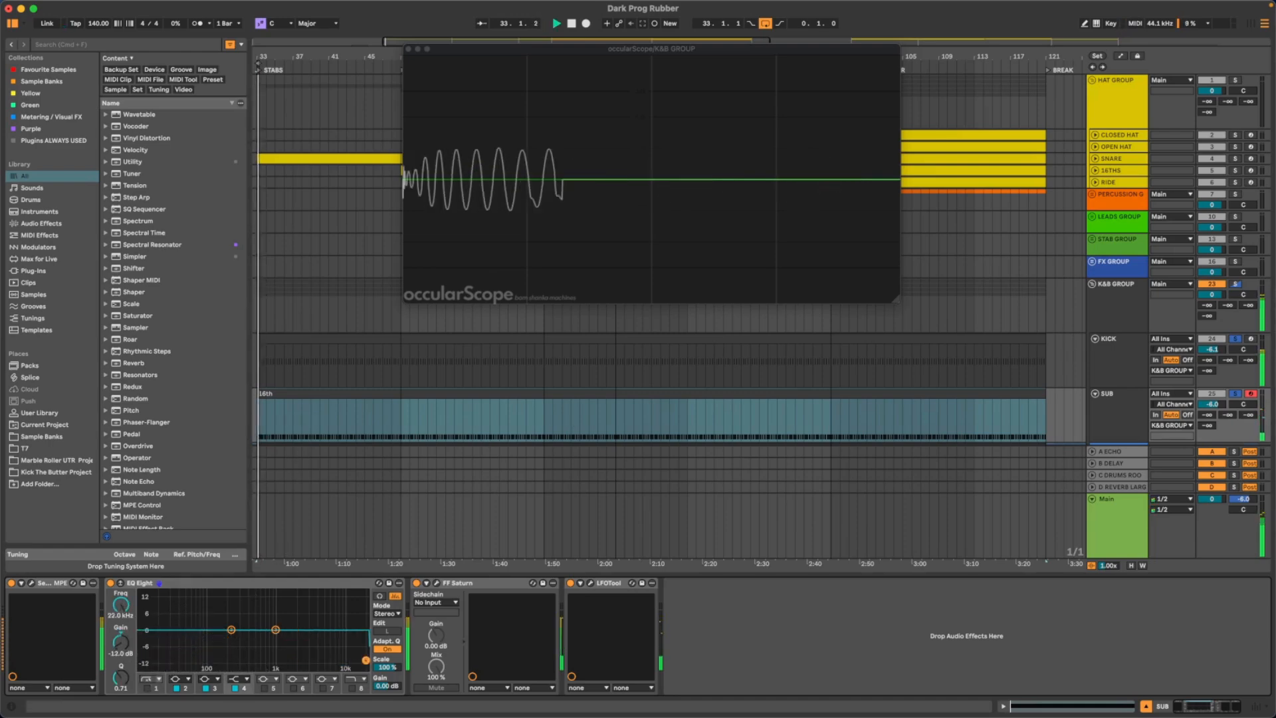
double_click(147, 583)
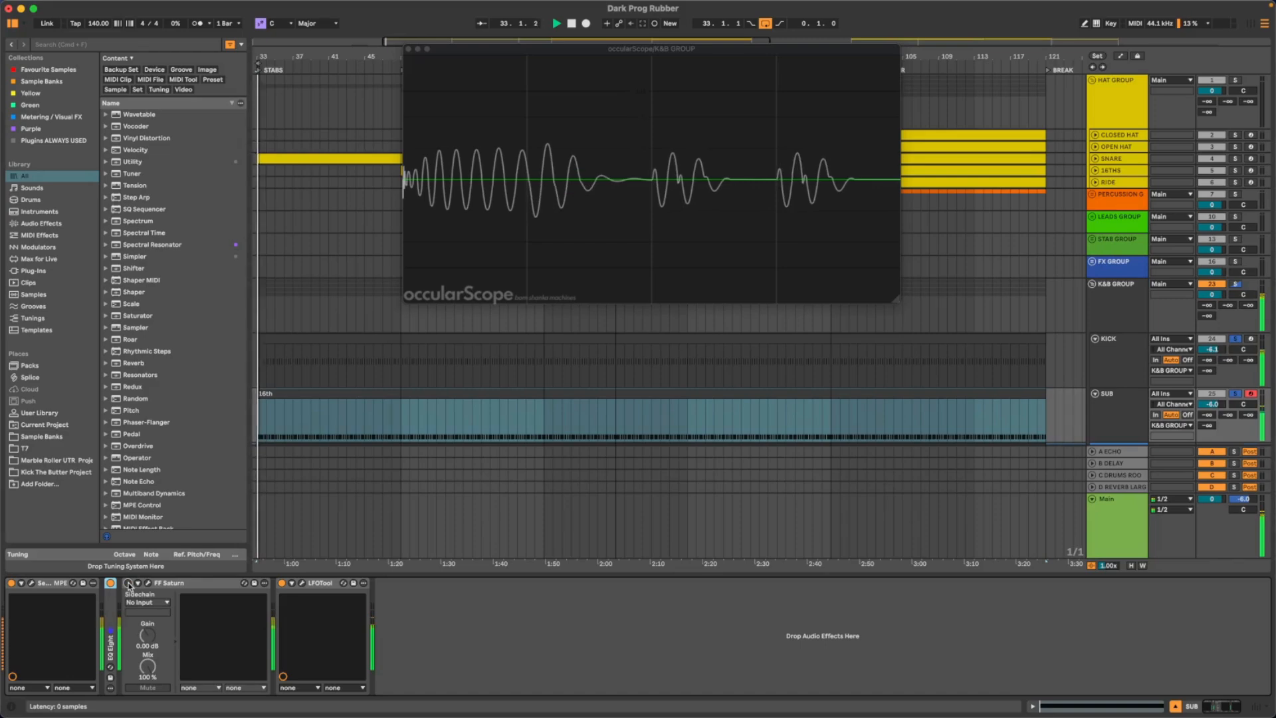
- Re-enable FF Saturn on the SUB track and audition the KICK and SUB tracks soloed separately during playback
left_click(128, 584)
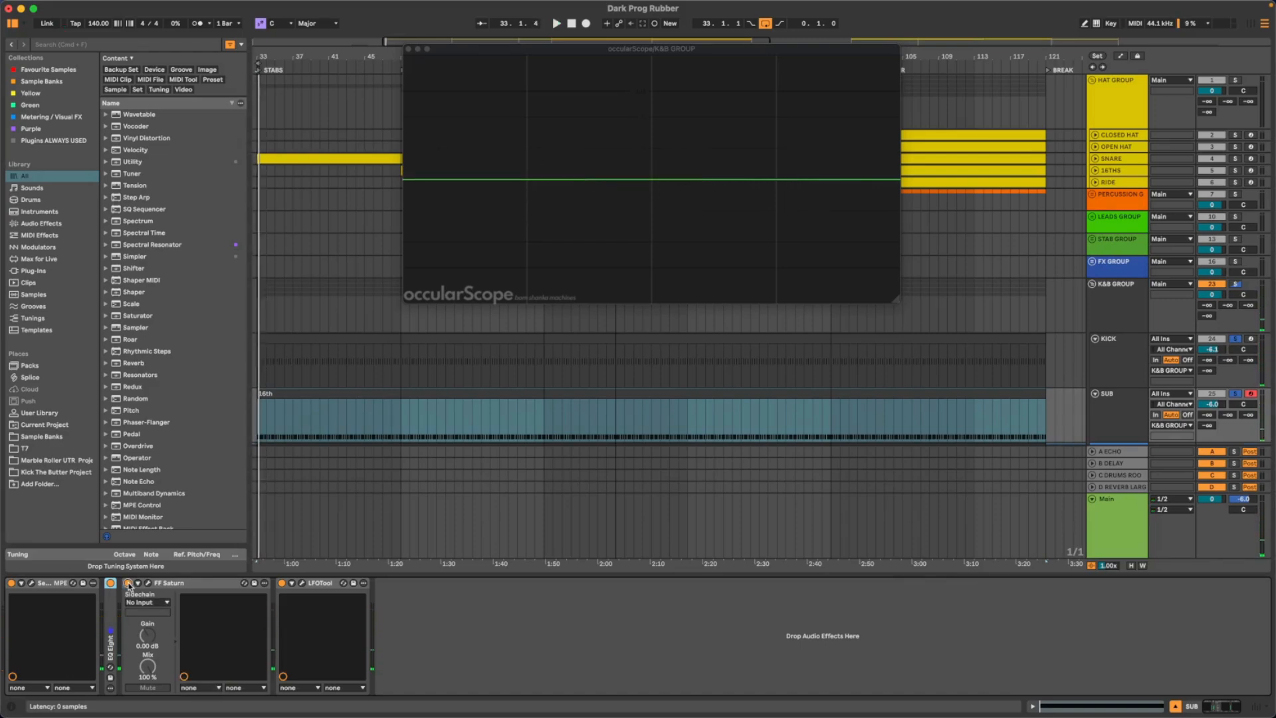
key("space")
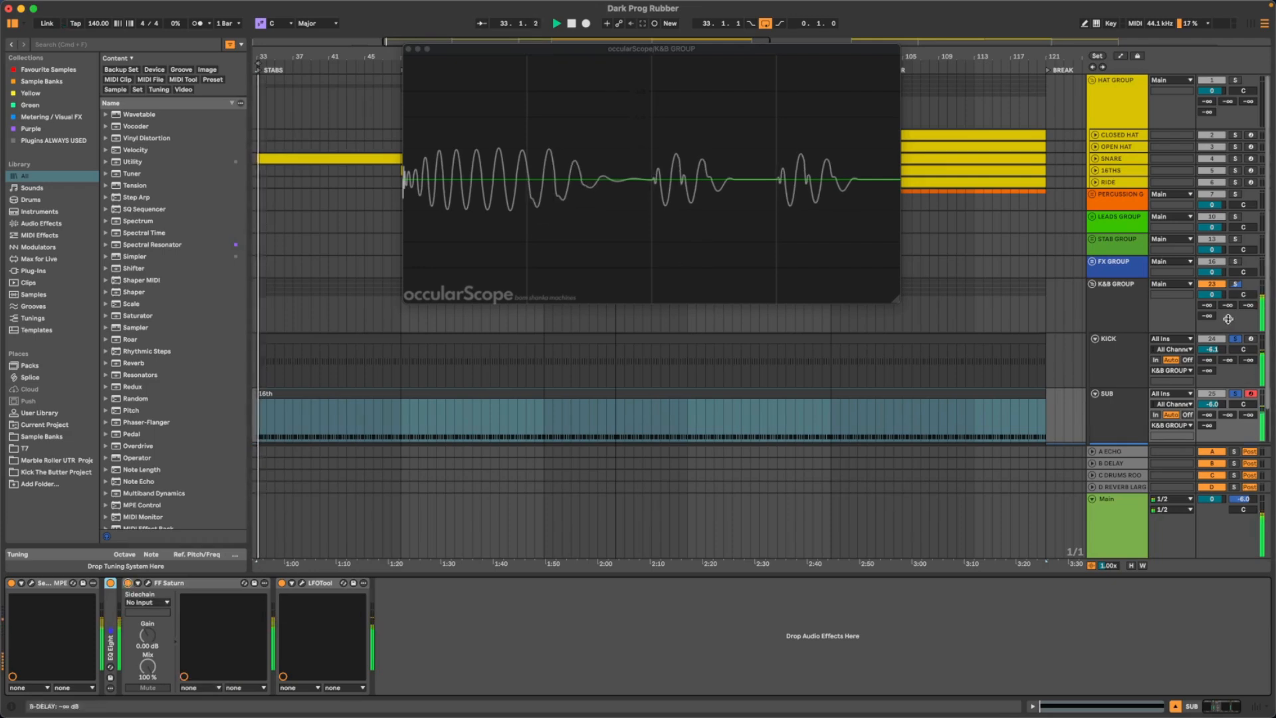
left_click(1236, 339)
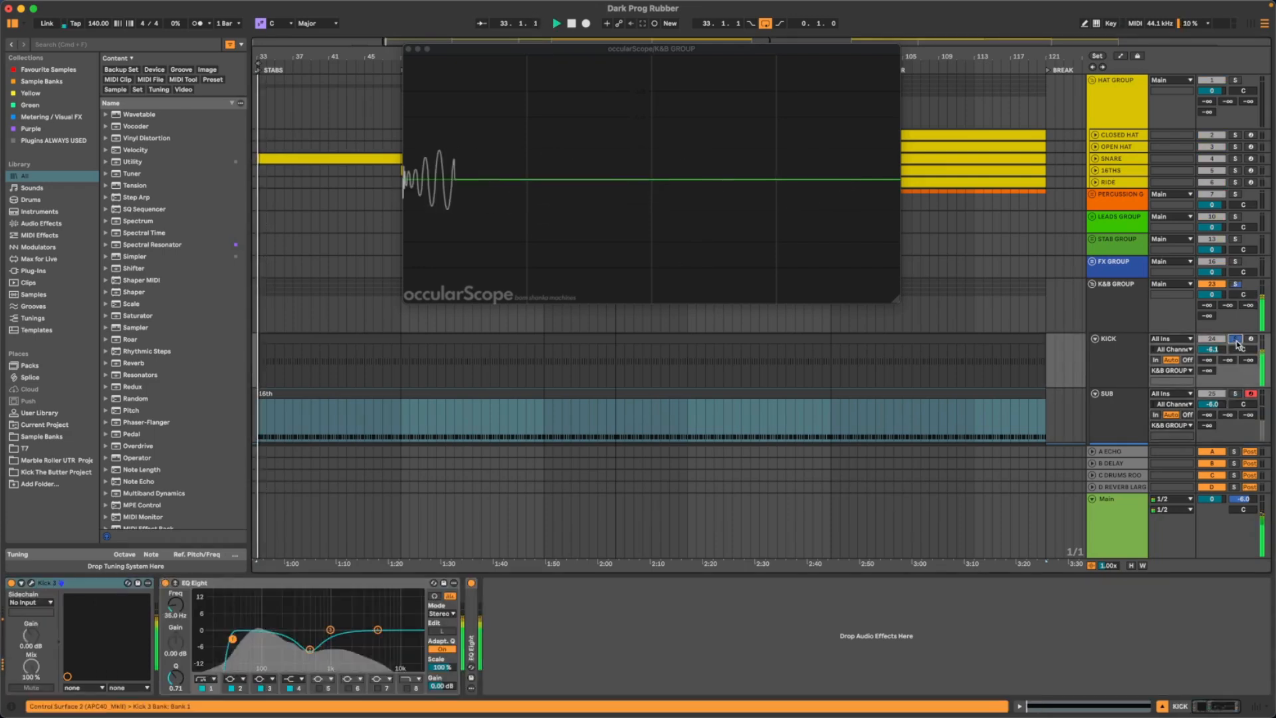
left_click(1235, 395)
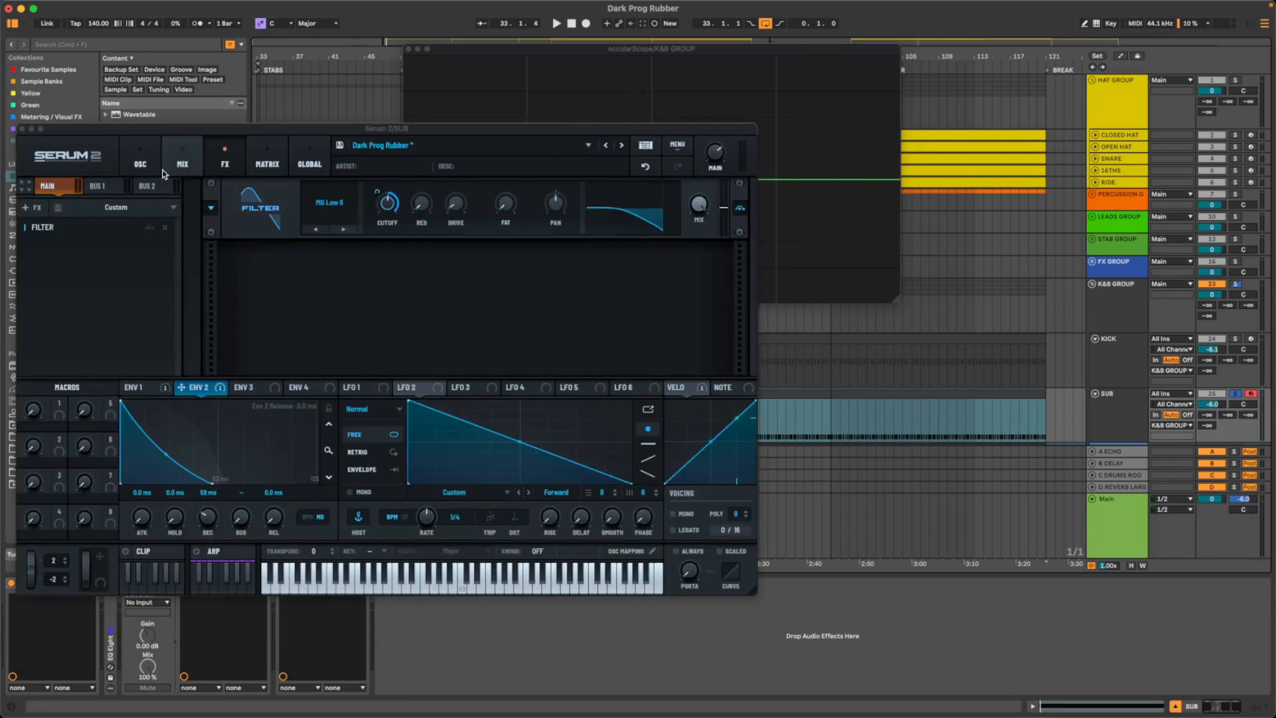
- Examine the sub patch on Serum 2's oscillator page, play it soloed, and close the plugin window
left_click(171, 161)
left_click(141, 164)
left_click_drag(164, 124, 210, 195)
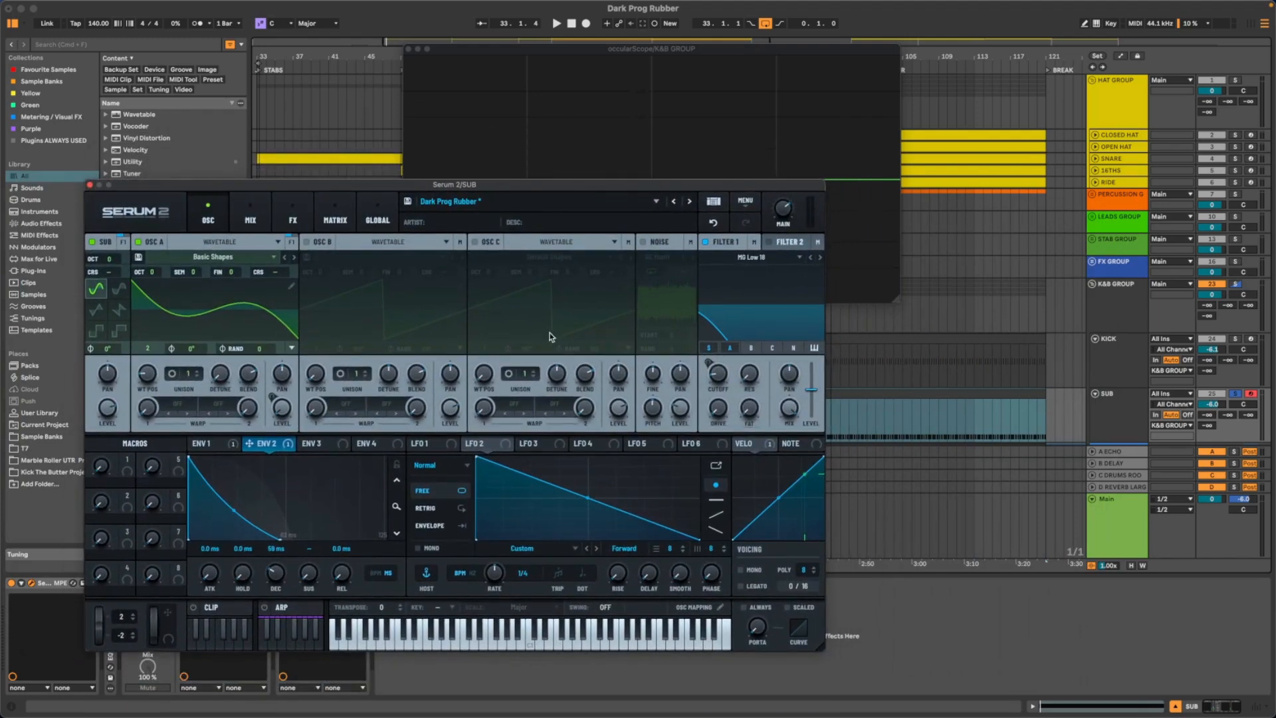
left_click_drag(384, 186, 432, 185)
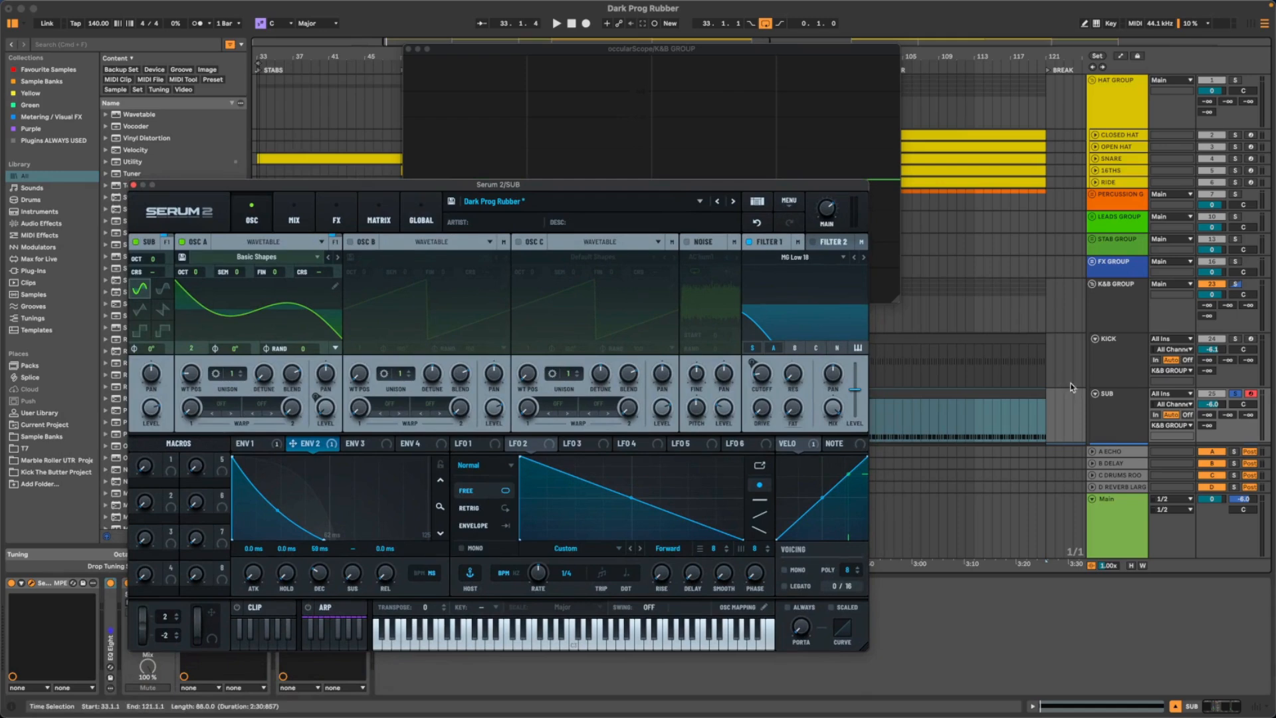
scroll(1124, 380, "down", 2)
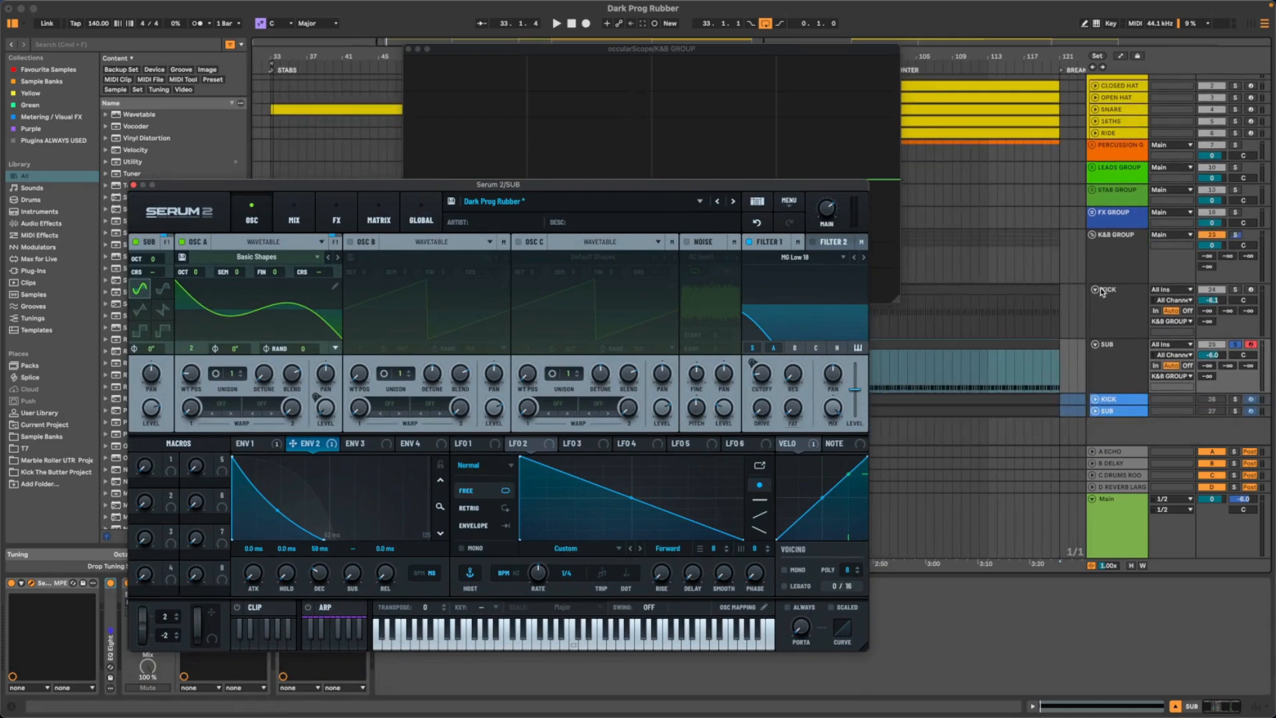
left_click_drag(353, 181, 377, 138)
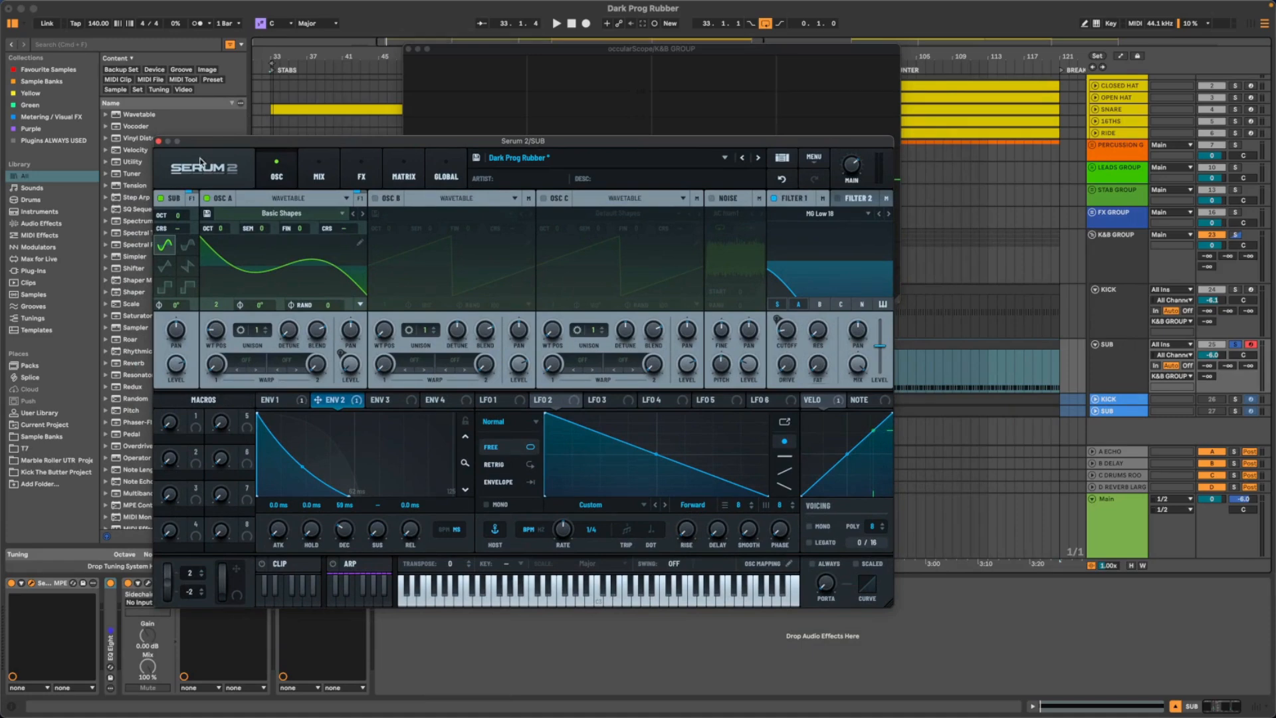
left_click_drag(193, 141, 194, 166)
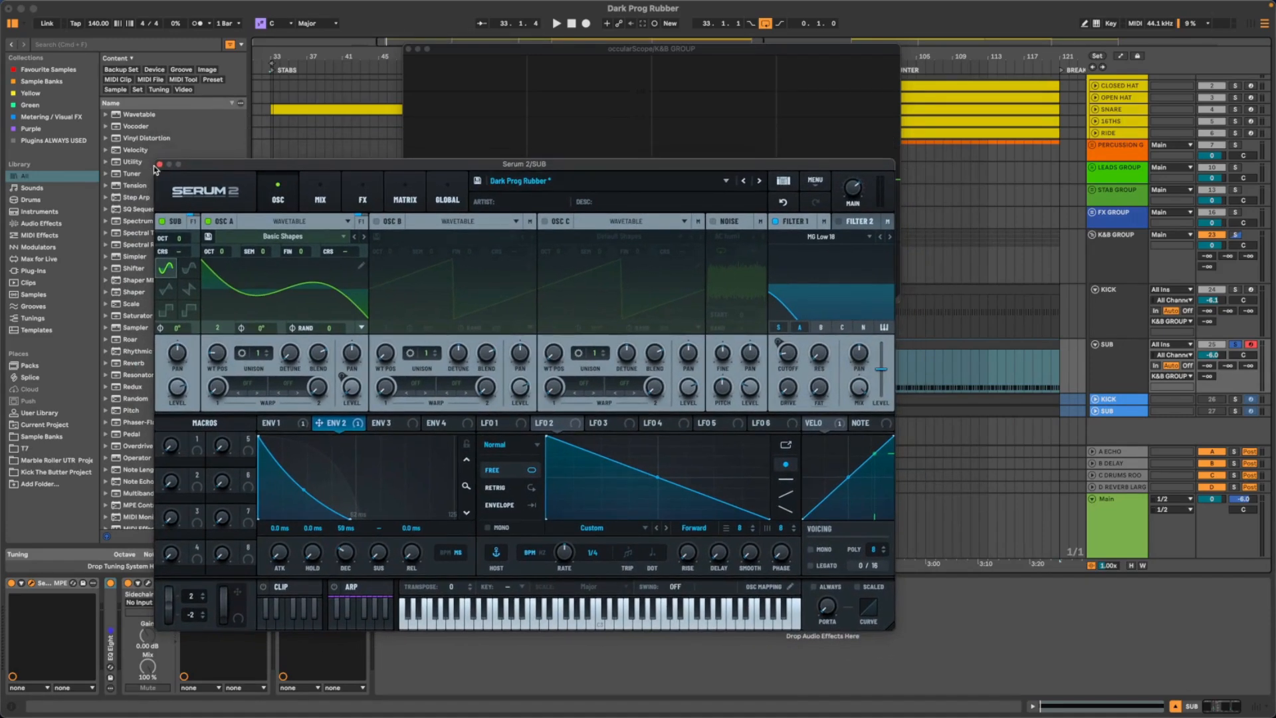
key("space")
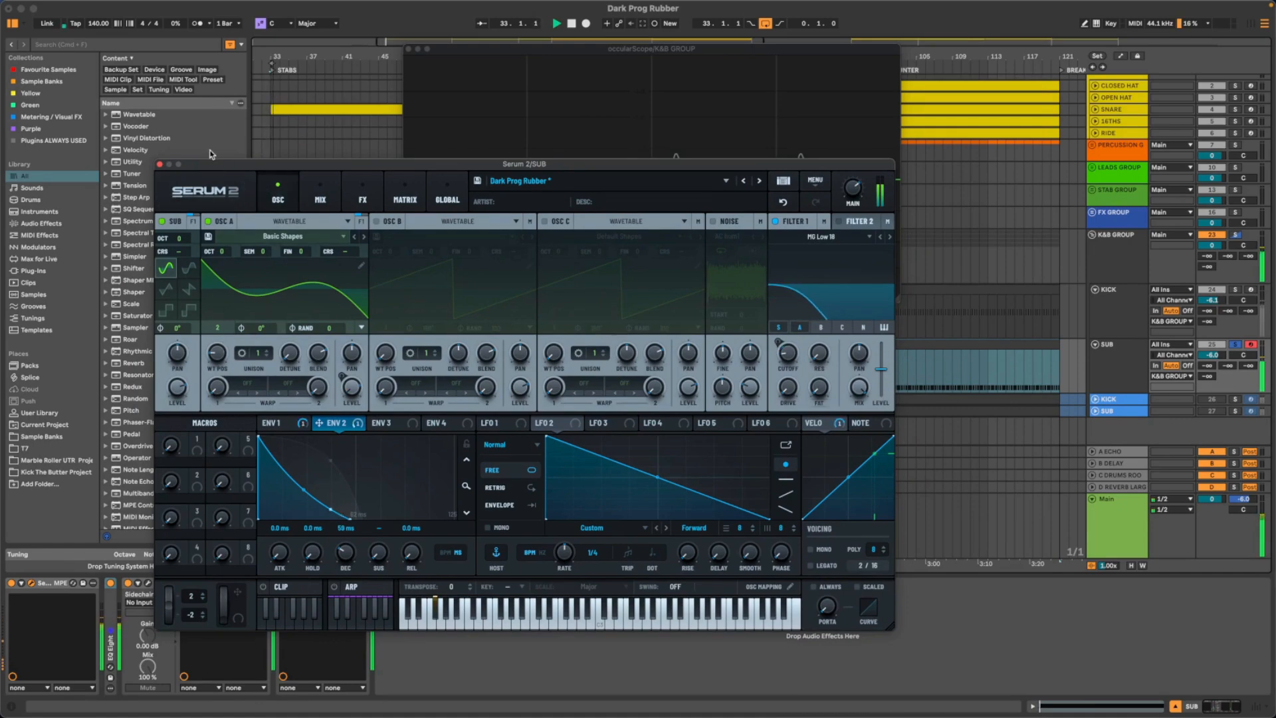
left_click(160, 164)
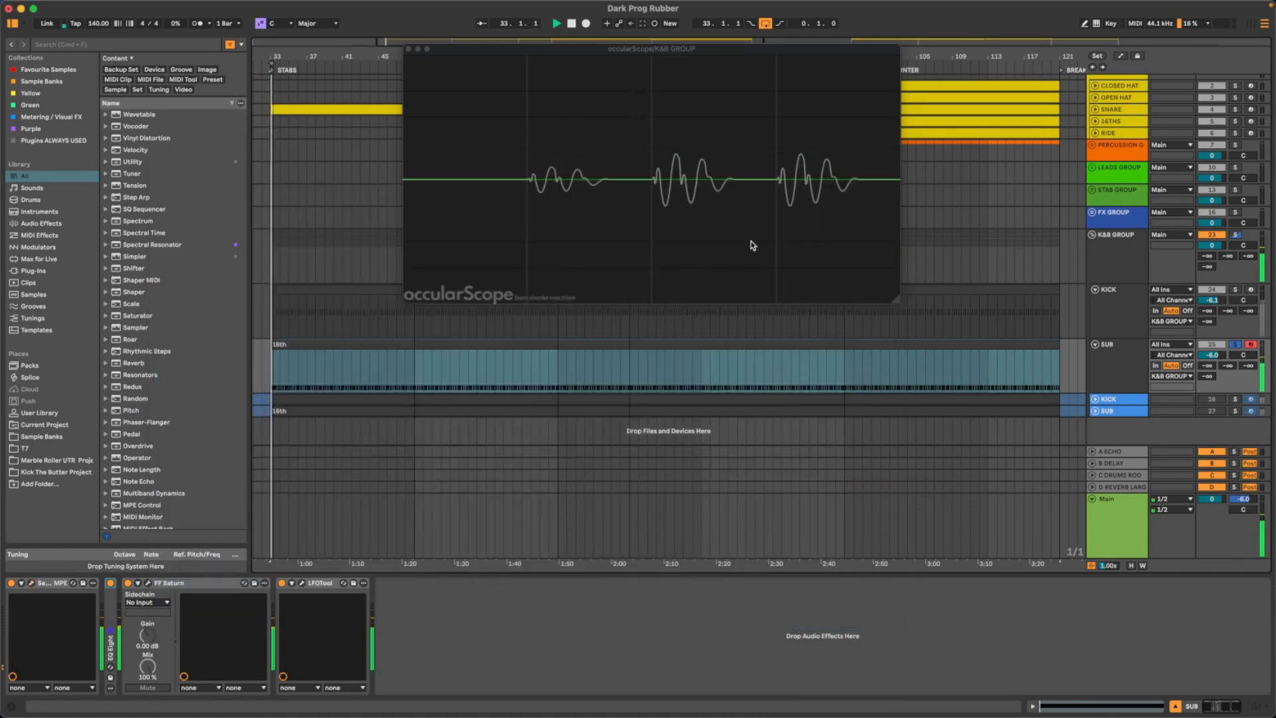
- Bypass LFOTool on the SUB track and solo KICK together with SUB to compare their combined waveform in occularScope
left_click(283, 584)
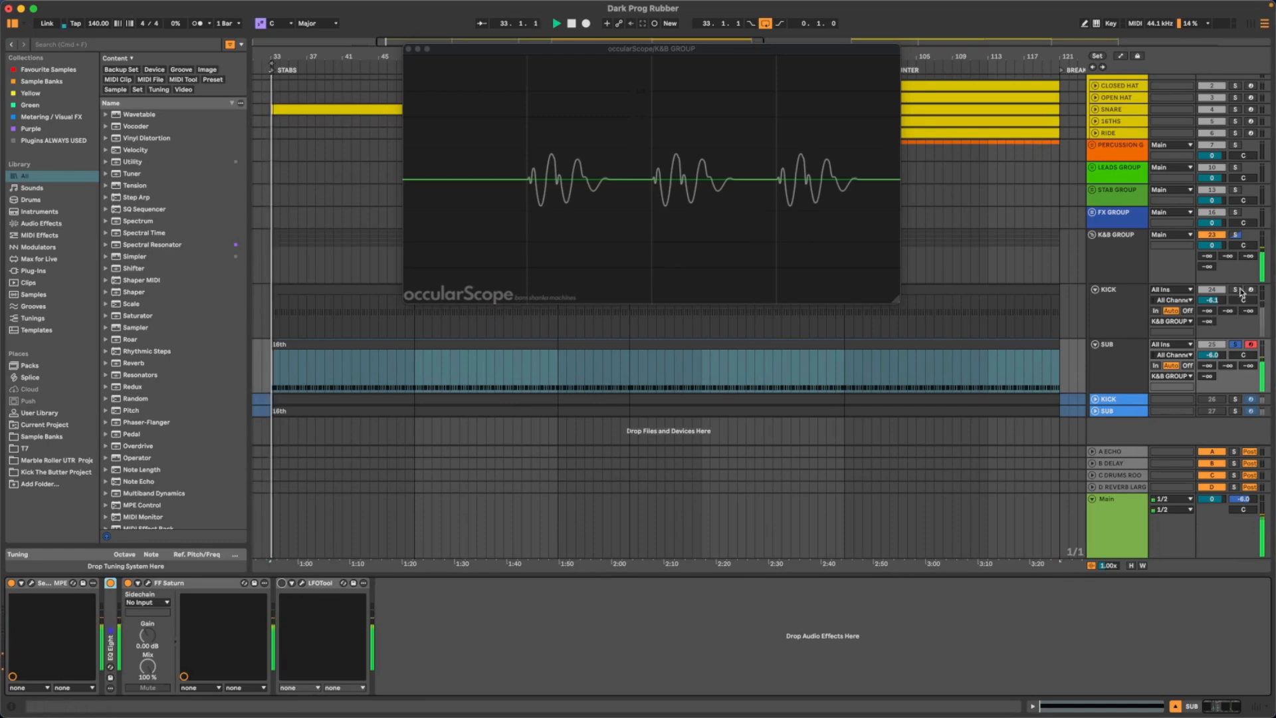
left_click(1233, 310)
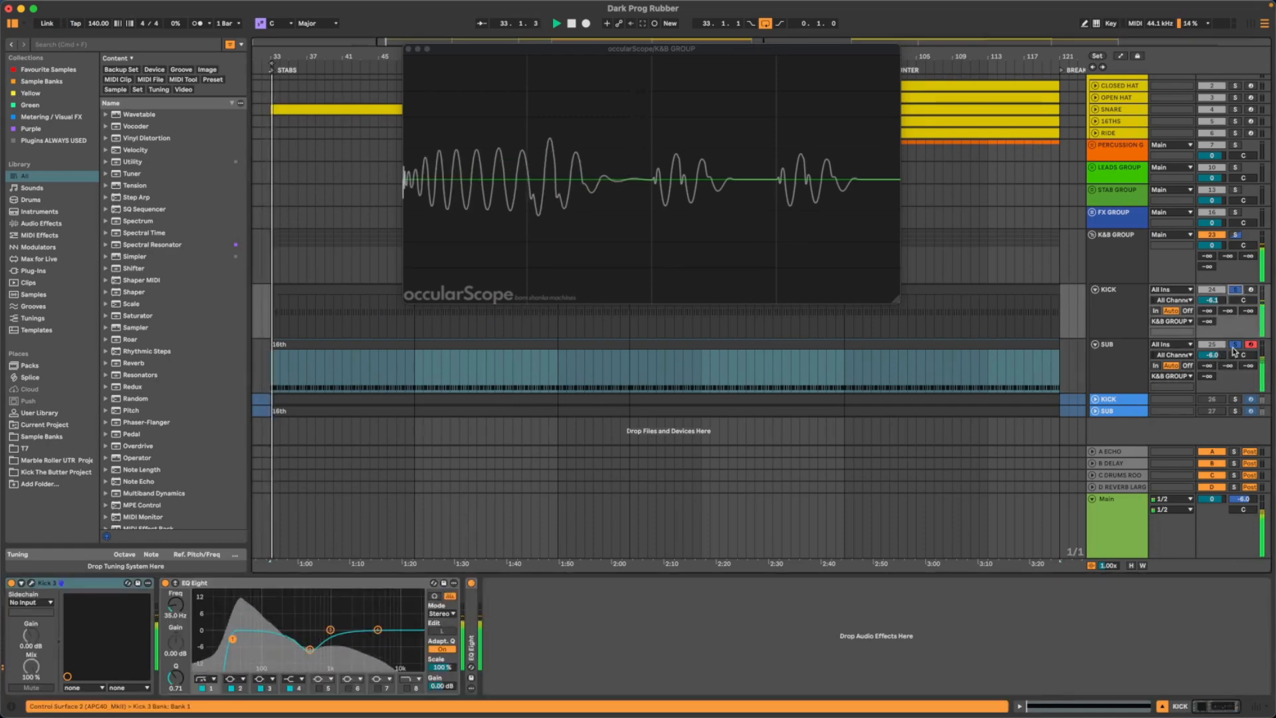
left_click(1236, 346)
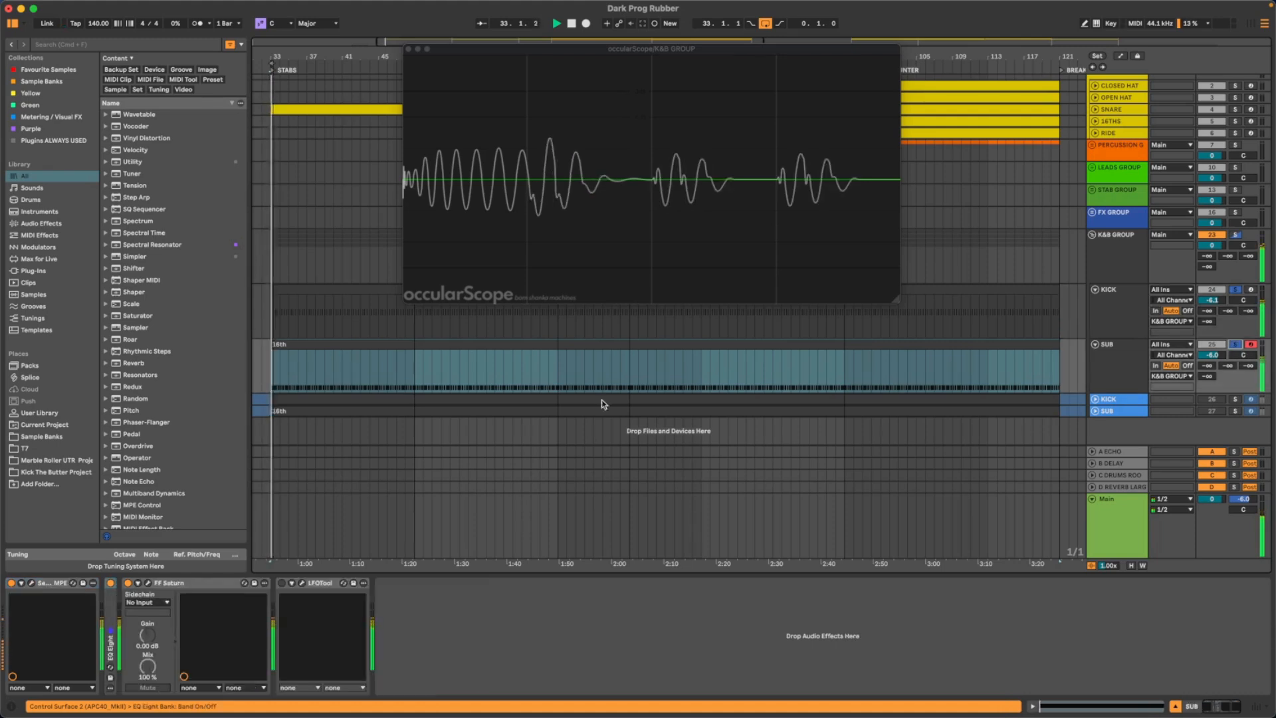
key("space")
- Show the KICK track's Kick 3 plugin window and arrange it and occularScope side by side
left_click(1132, 307)
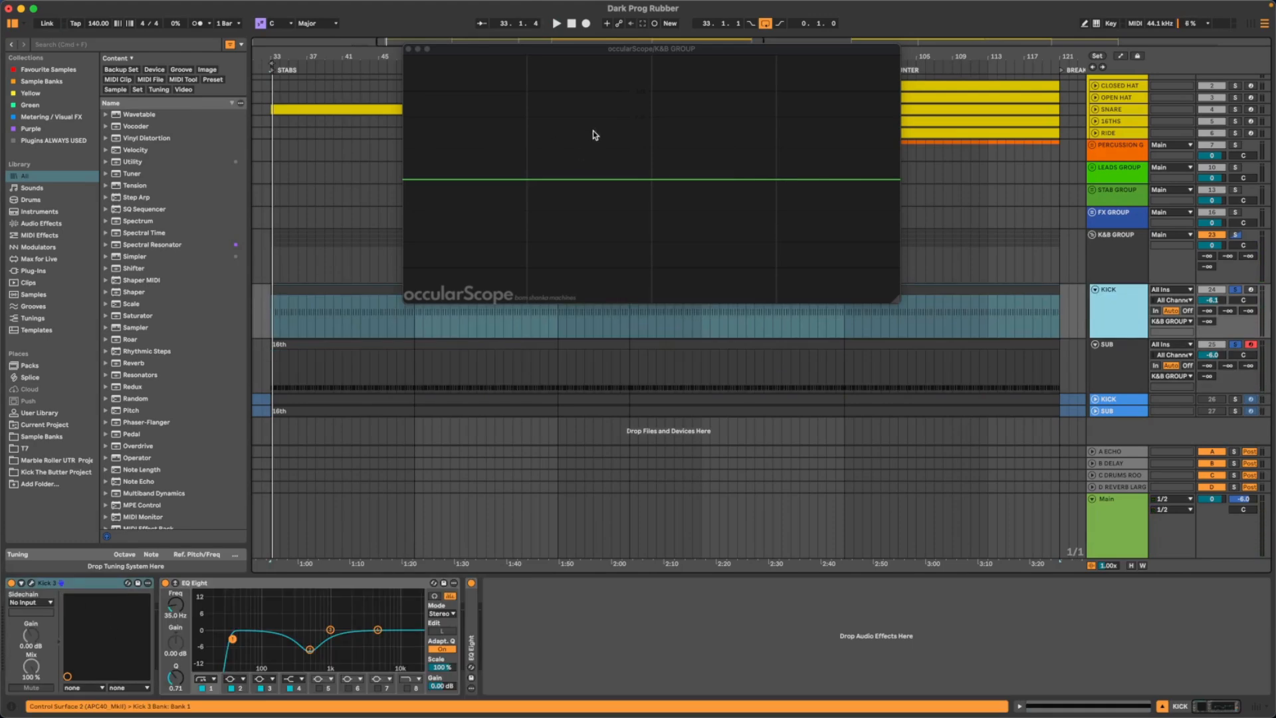
key("super+alt+p")
left_click_drag(581, 64, 479, 105)
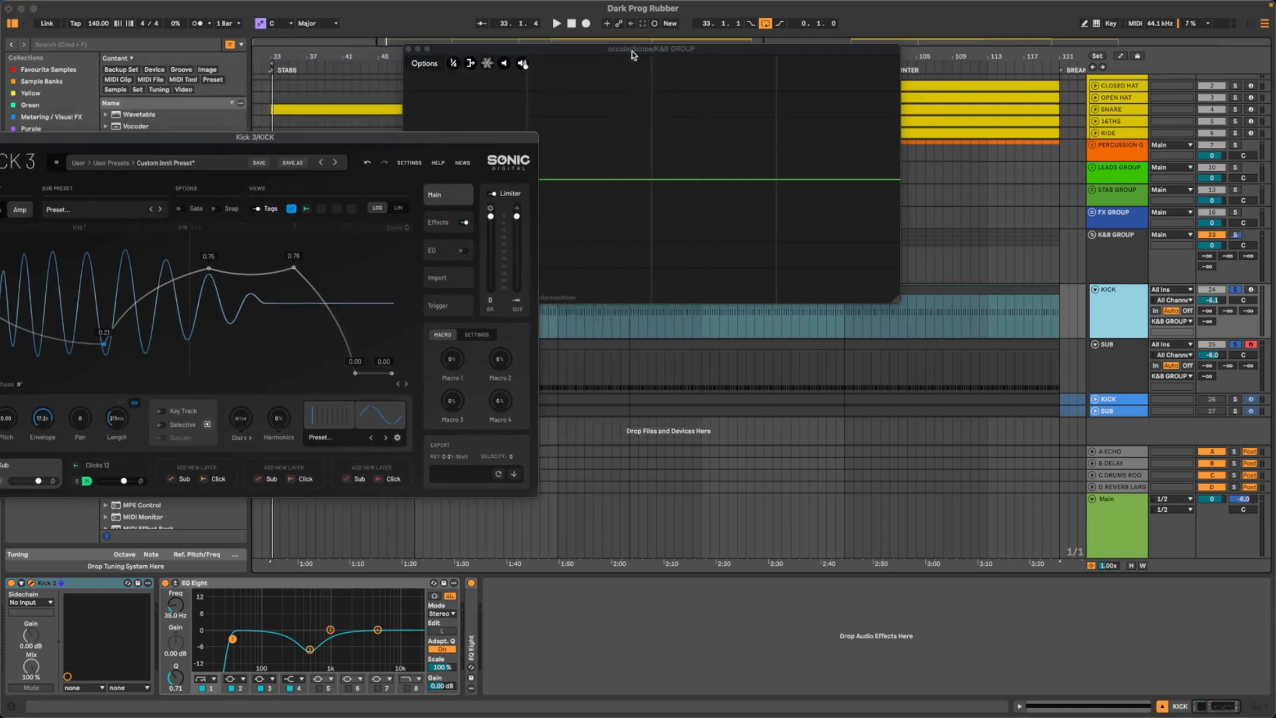
left_click_drag(635, 53, 843, 68)
left_click_drag(319, 139, 382, 120)
- Fine-tune Kick 3's Length to about 200 ms during playback while checking the kick's transition into the sub, and select the SUB track
key("space")
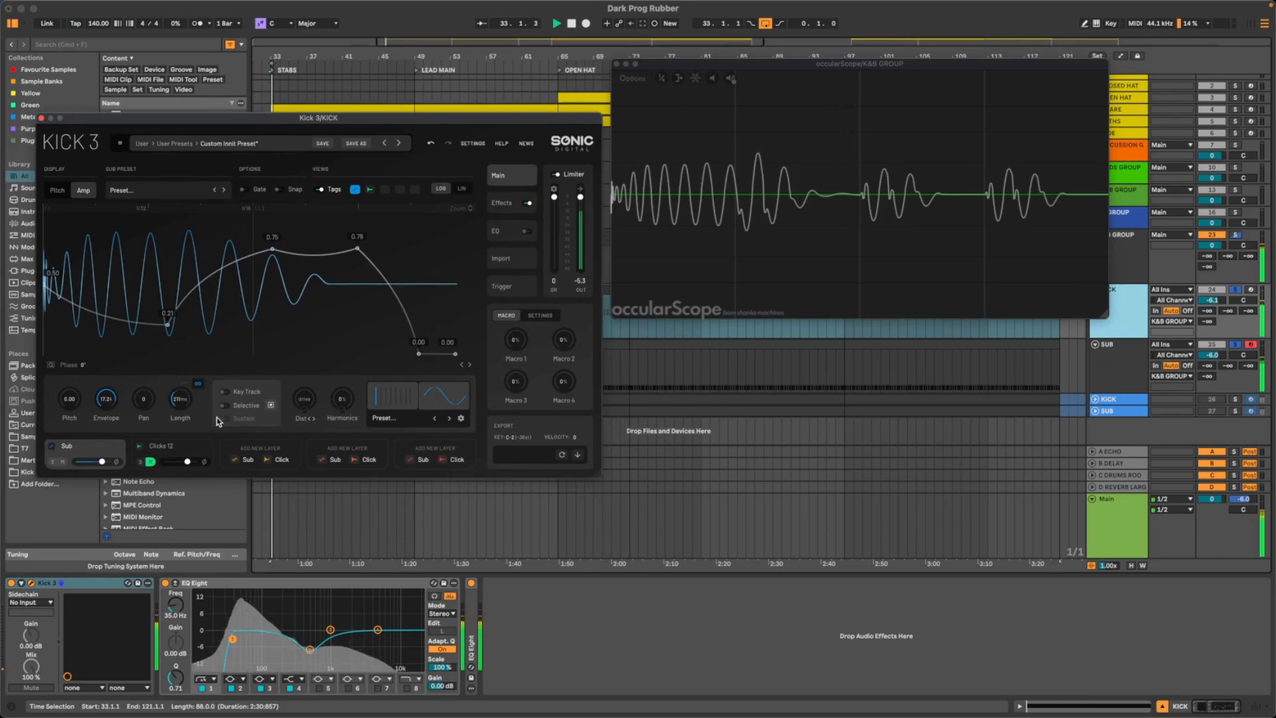
scroll(182, 403, "down", 1)
scroll(182, 402, "up", 5)
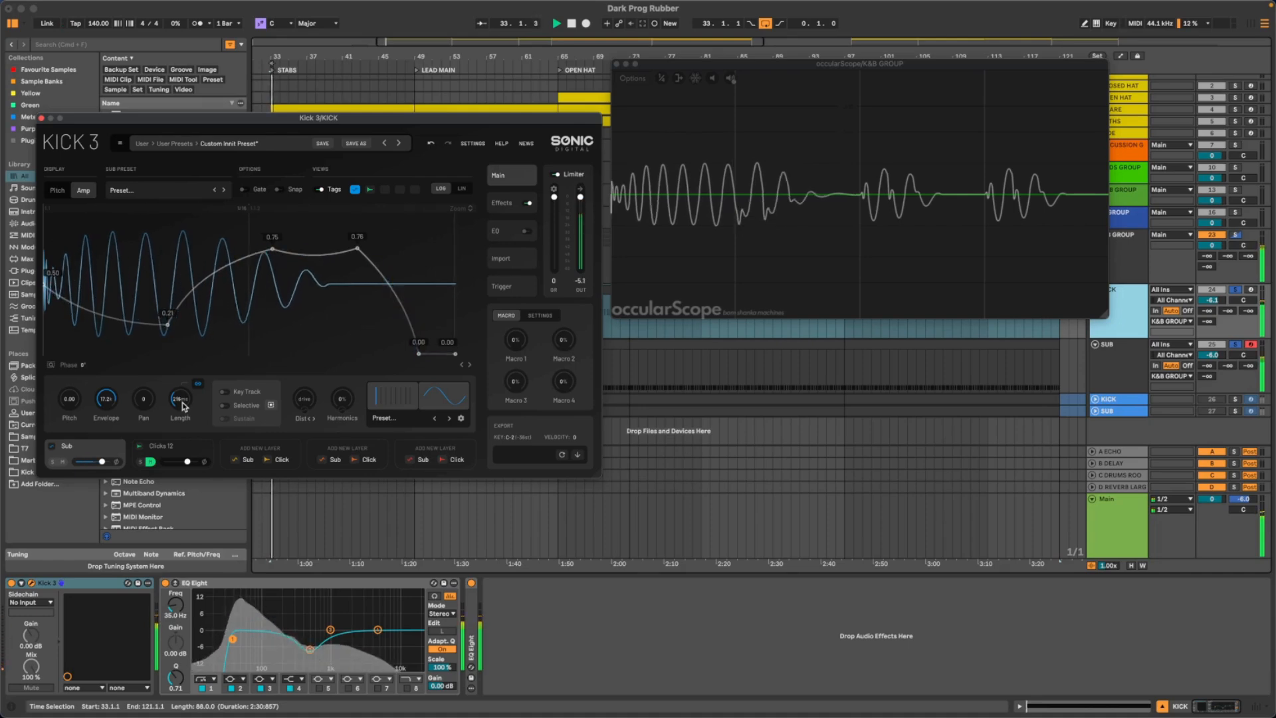
scroll(182, 403, "down", 4)
scroll(182, 402, "down", 4)
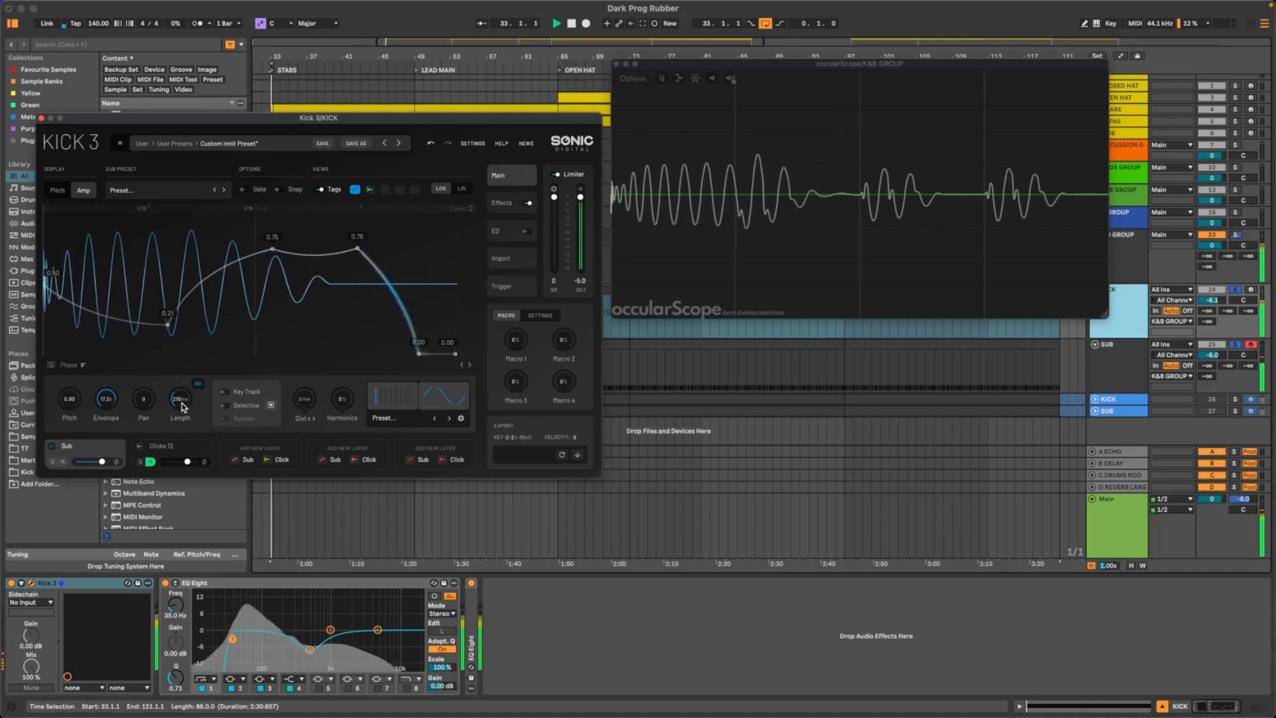
scroll(182, 404, "down", 1)
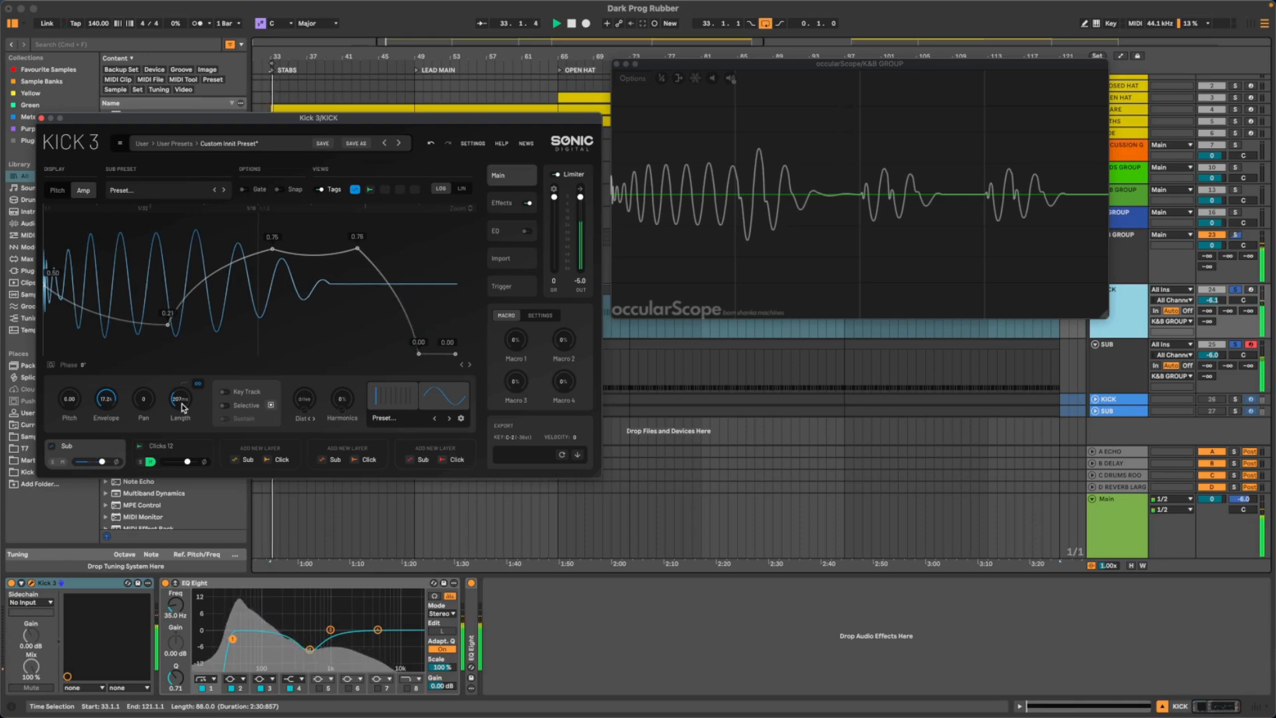
scroll(182, 404, "up", 1)
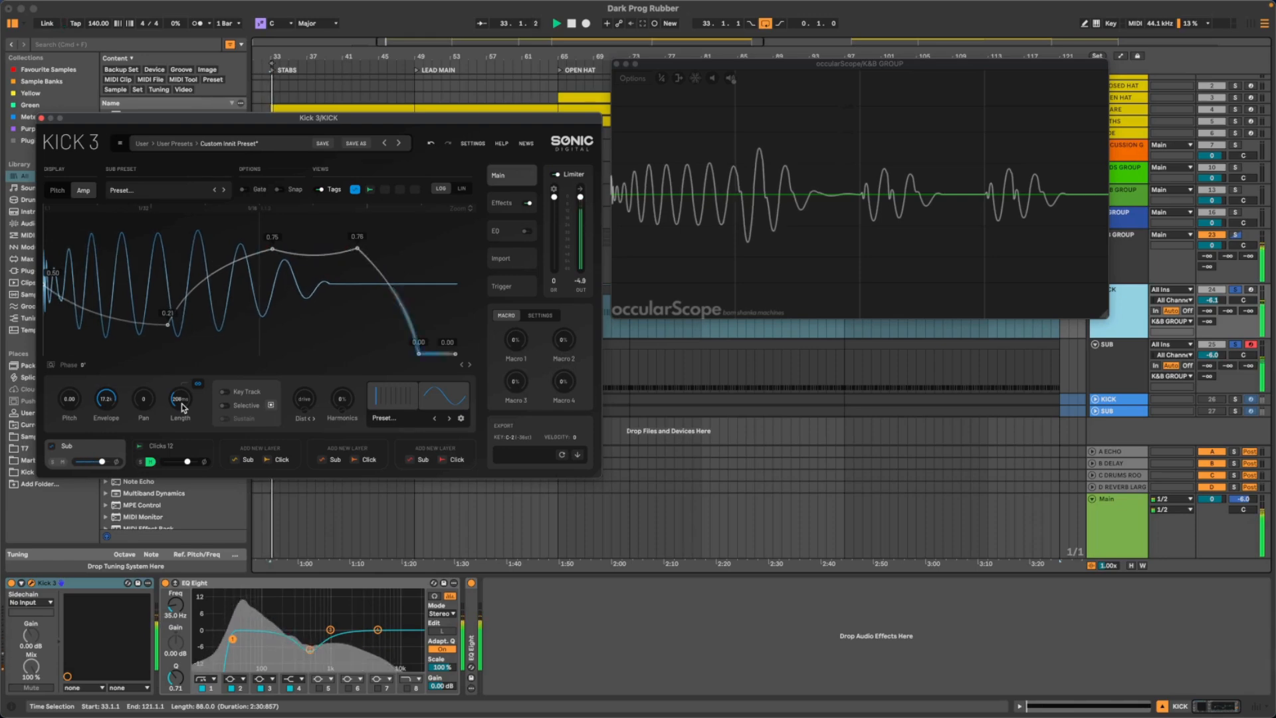
scroll(182, 404, "down", 2)
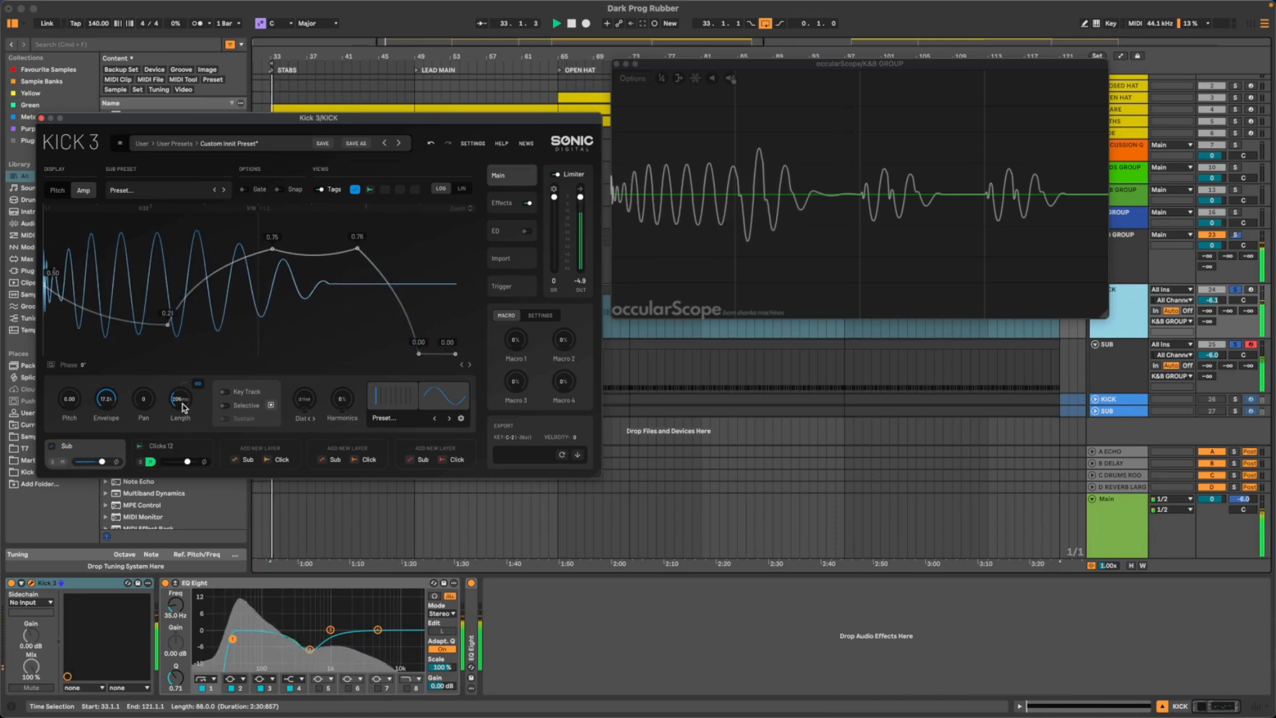
scroll(182, 404, "down", 10)
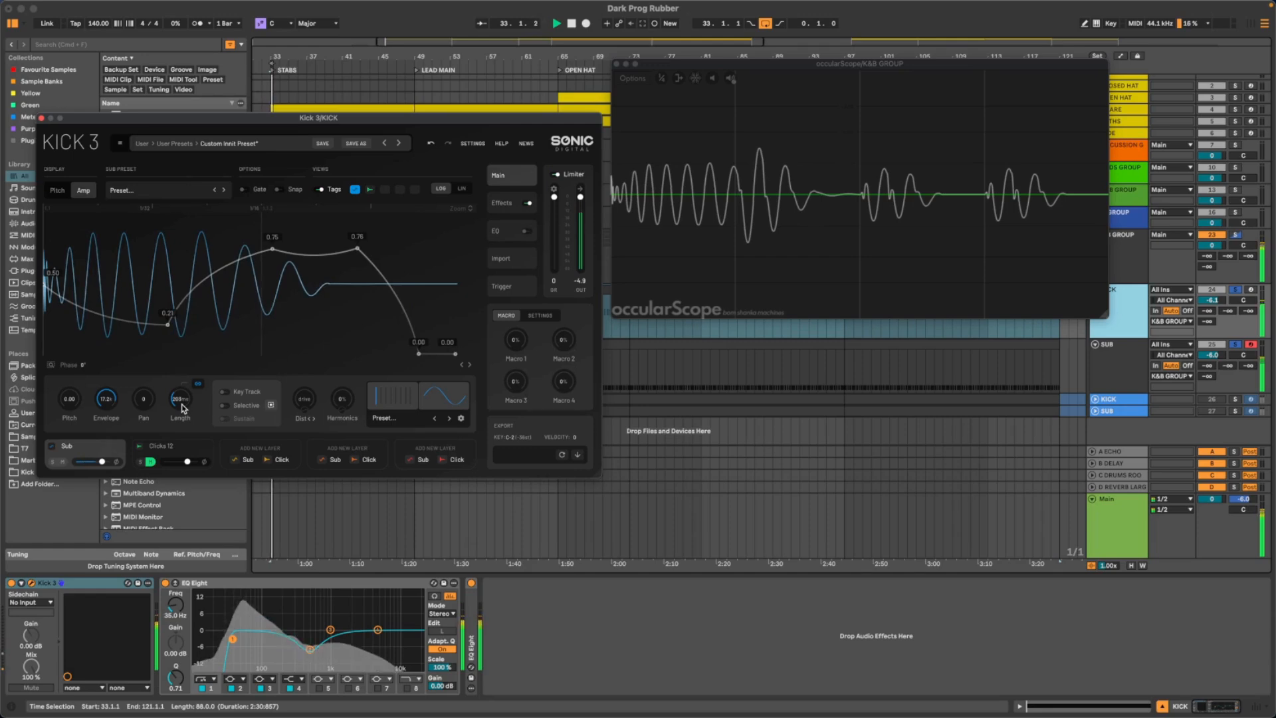
scroll(182, 404, "up", 2)
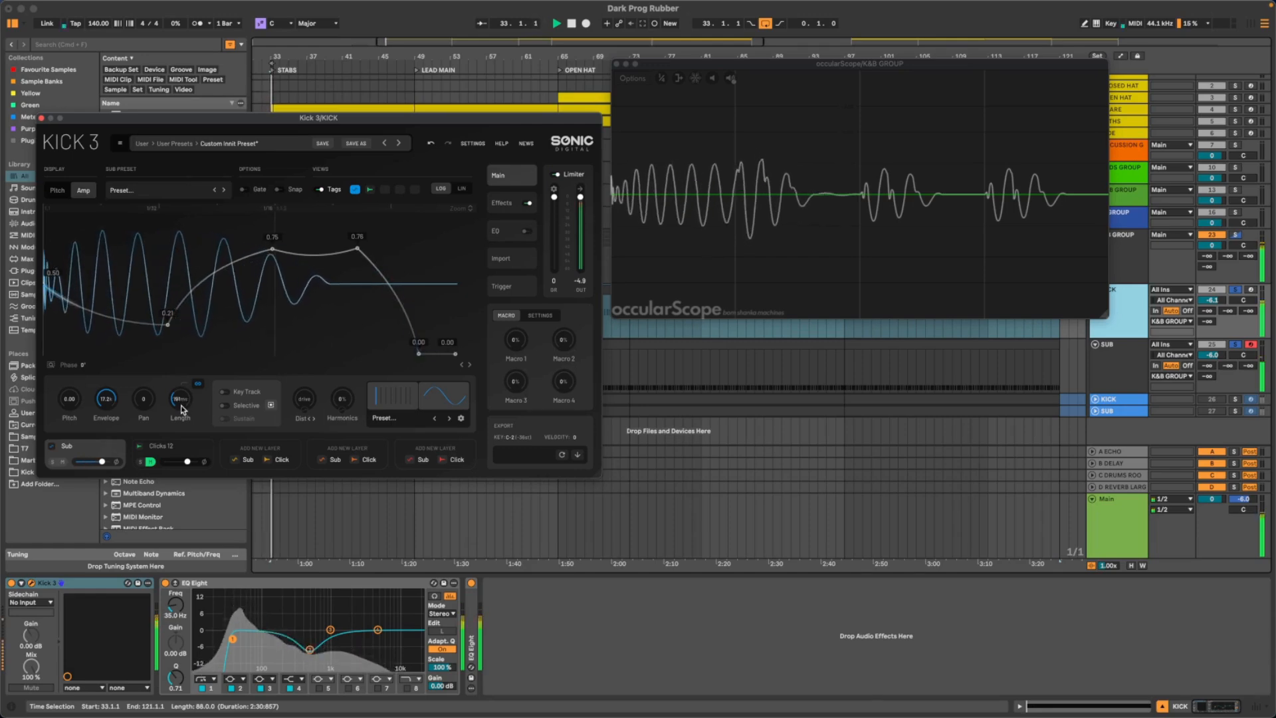
scroll(181, 404, "up", 5)
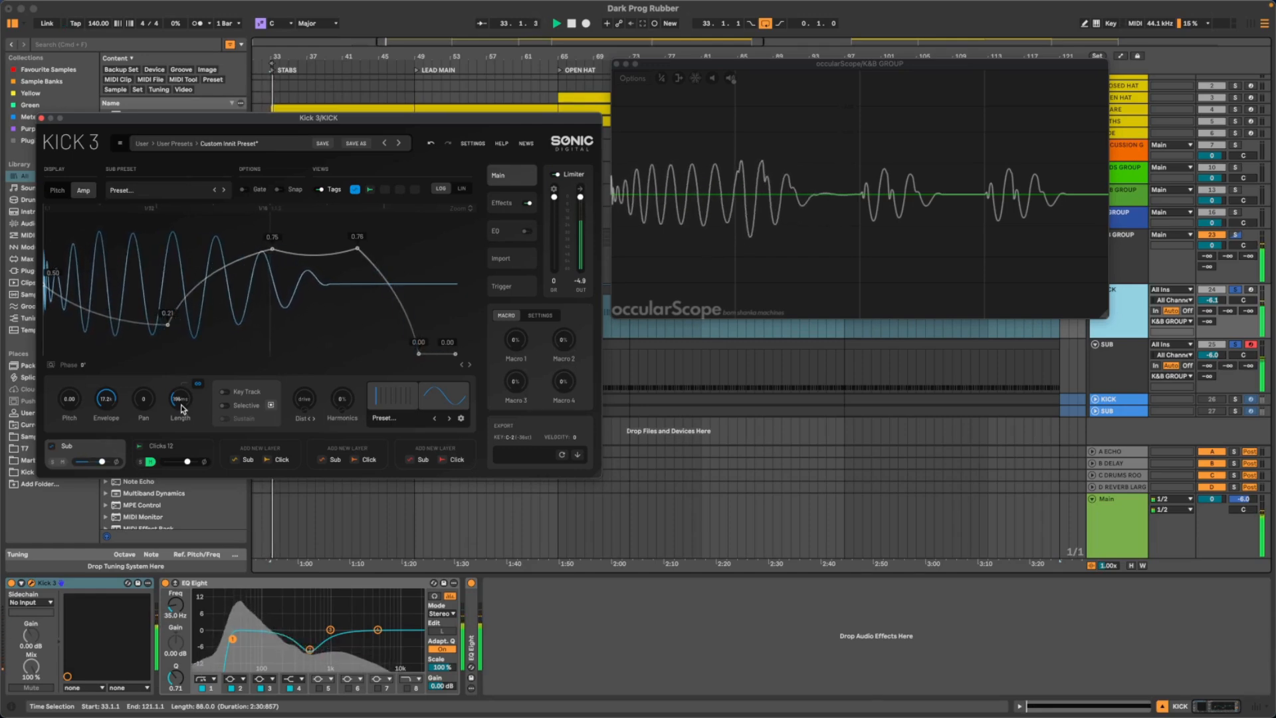
scroll(182, 404, "up", 2)
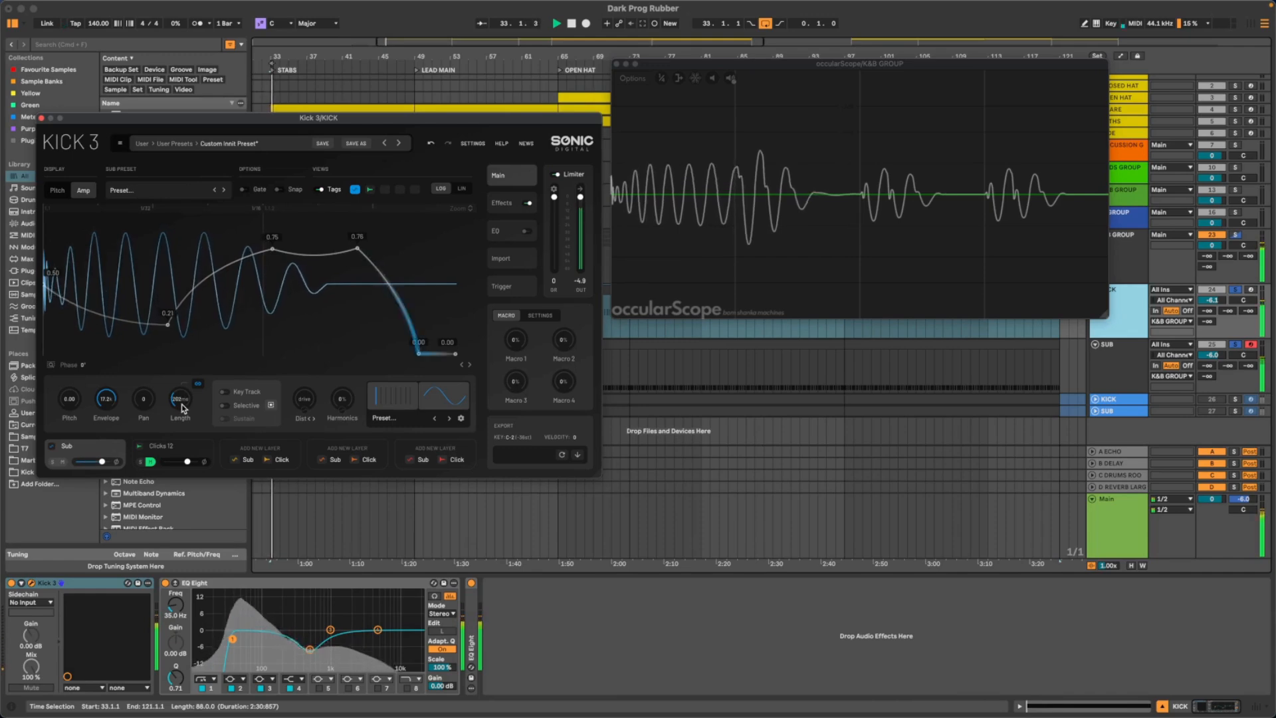
scroll(181, 404, "up", 2)
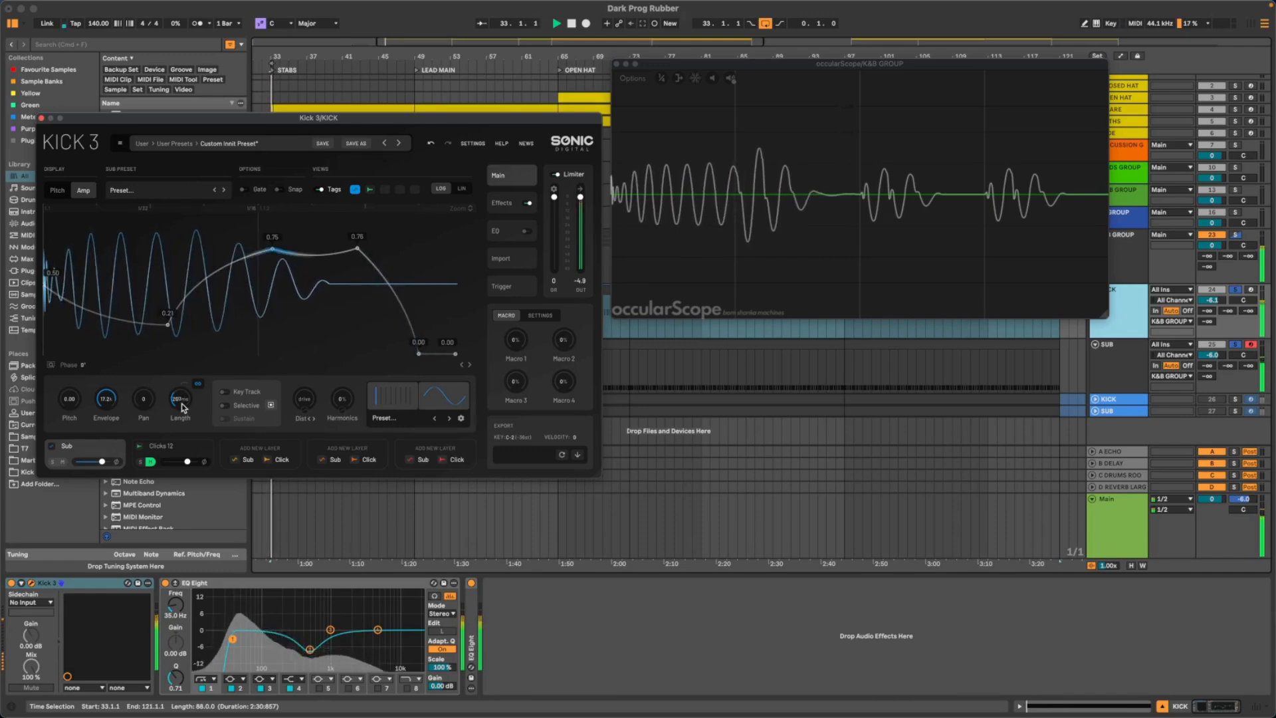
scroll(182, 403, "down", 1)
scroll(182, 404, "down", 1)
scroll(182, 404, "down", 3)
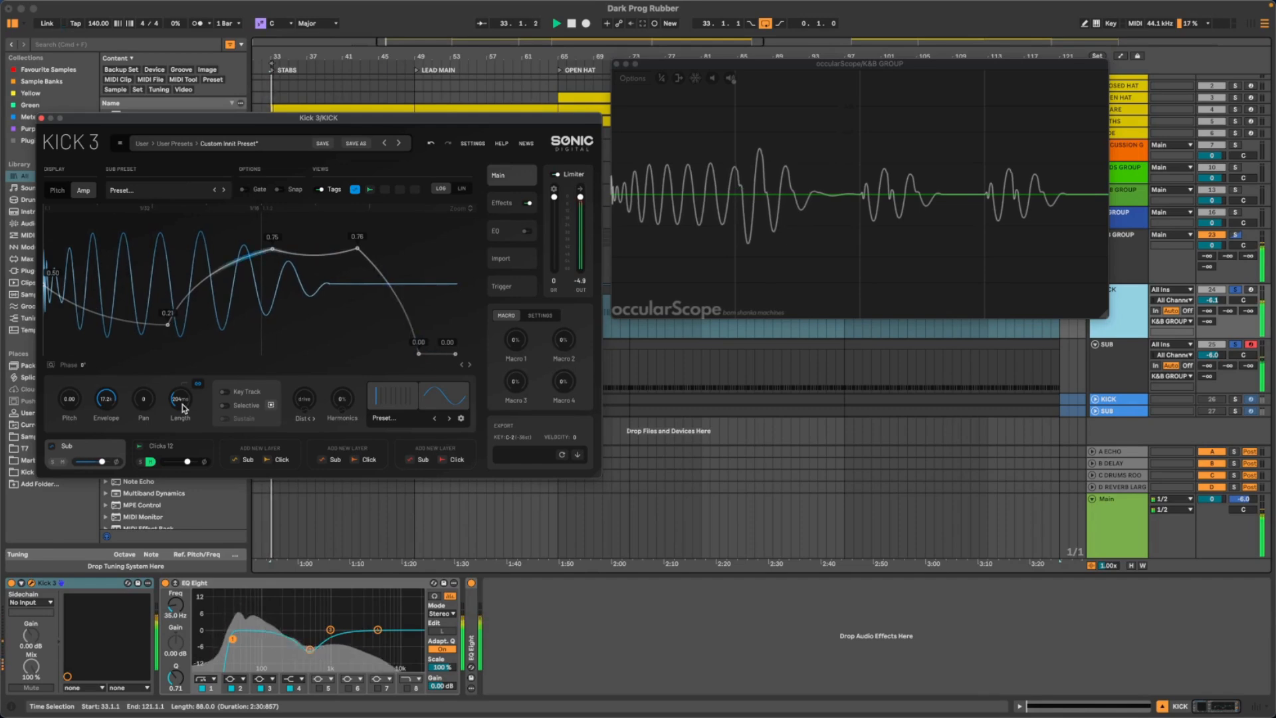
scroll(181, 404, "down", 1)
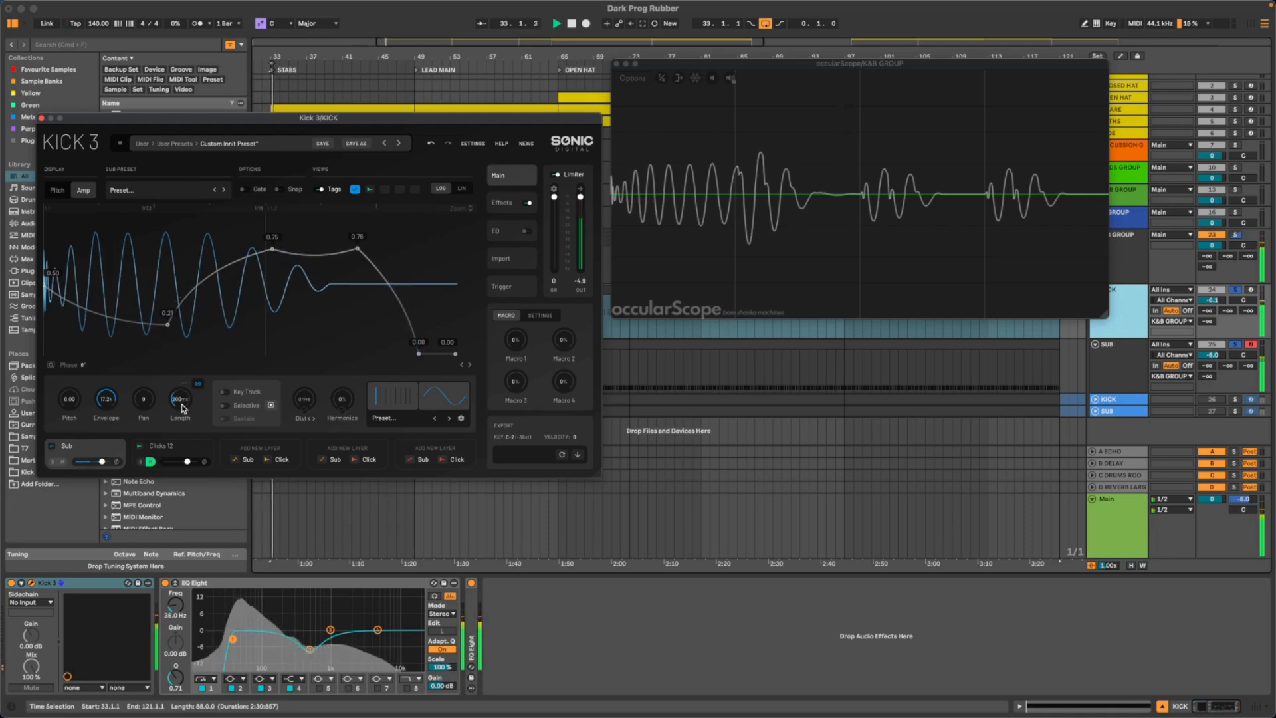
scroll(181, 404, "up", 1)
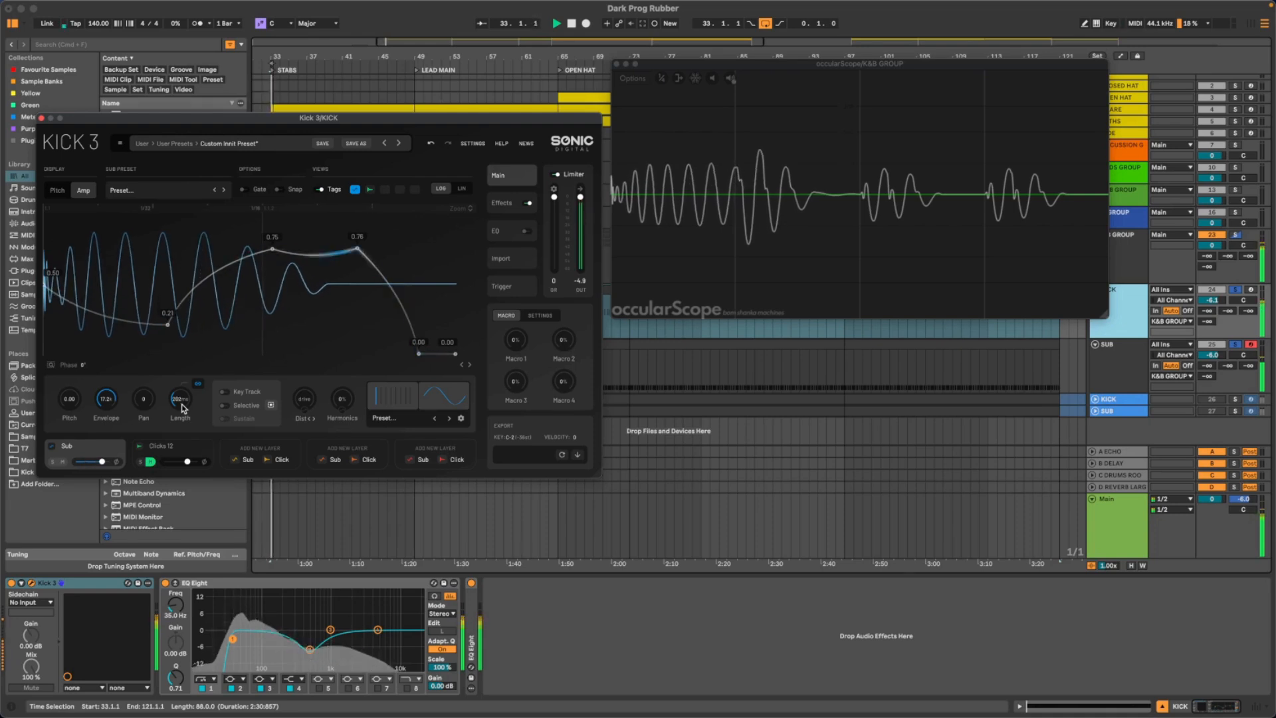
key("space")
left_click(1081, 372)
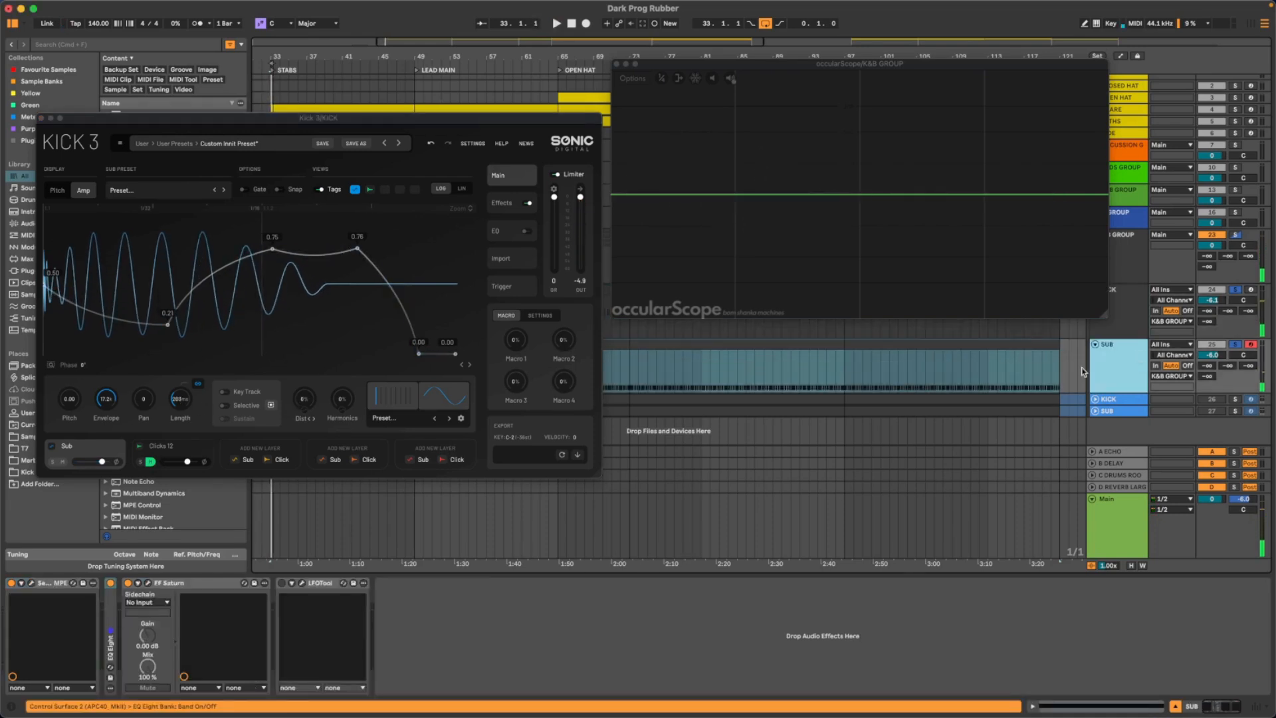
- Re-enable LFOTool on the SUB track and compare the kick and sub with FF Saturn bypassed and active during playback
key("space")
left_click(386, 587)
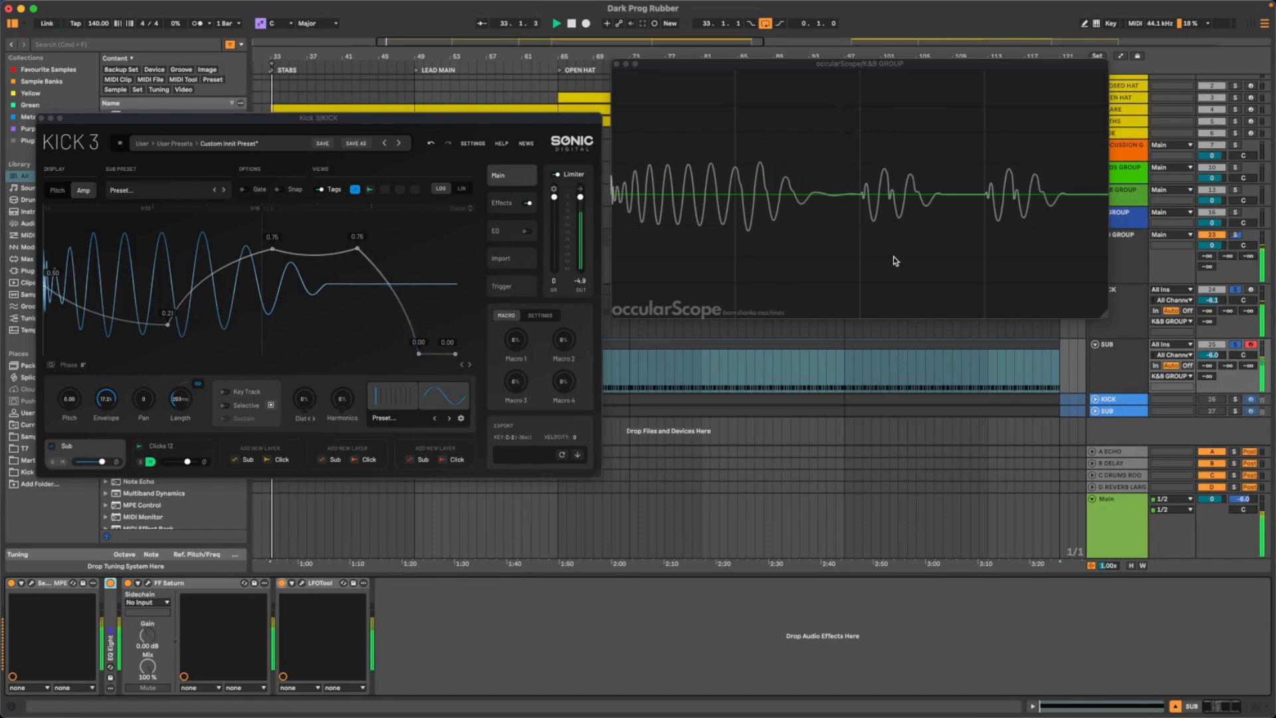
left_click(128, 583)
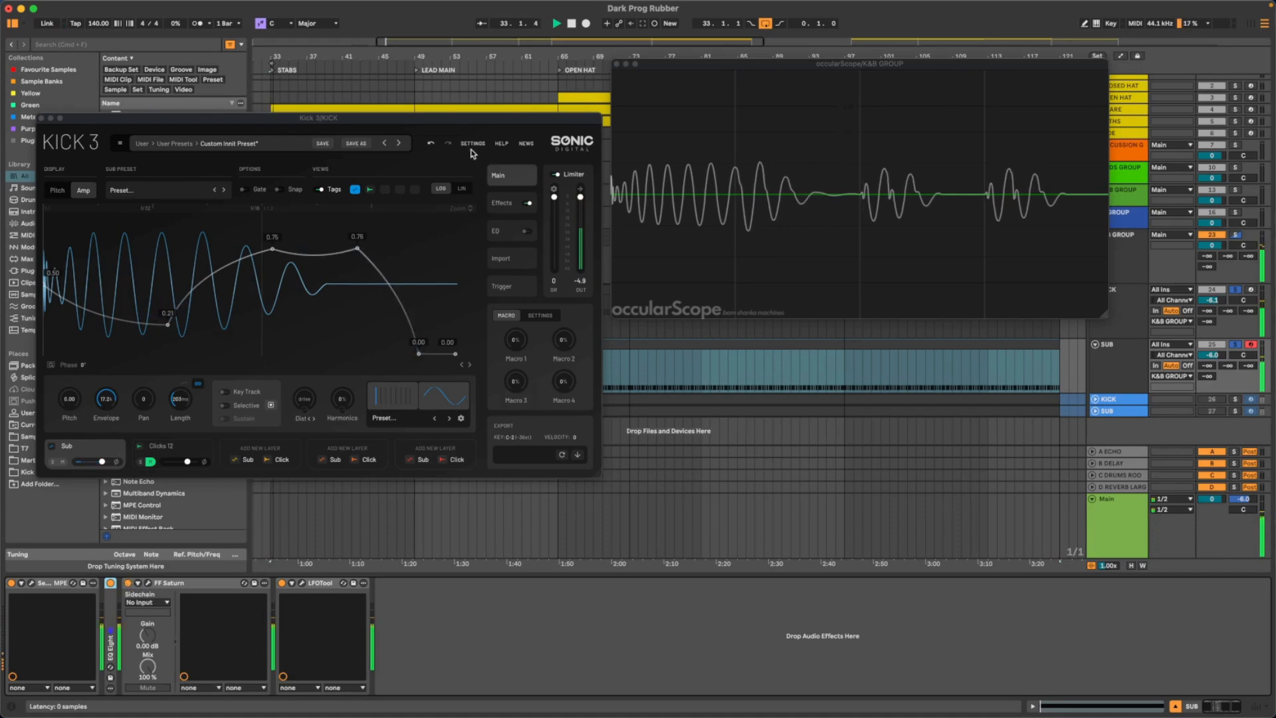
- Open FF Saturn on the SUB track and compare its Warm Tape low band bypassed and active while the loop plays
key("space")
left_click_drag(461, 196, 847, 400)
key("space")
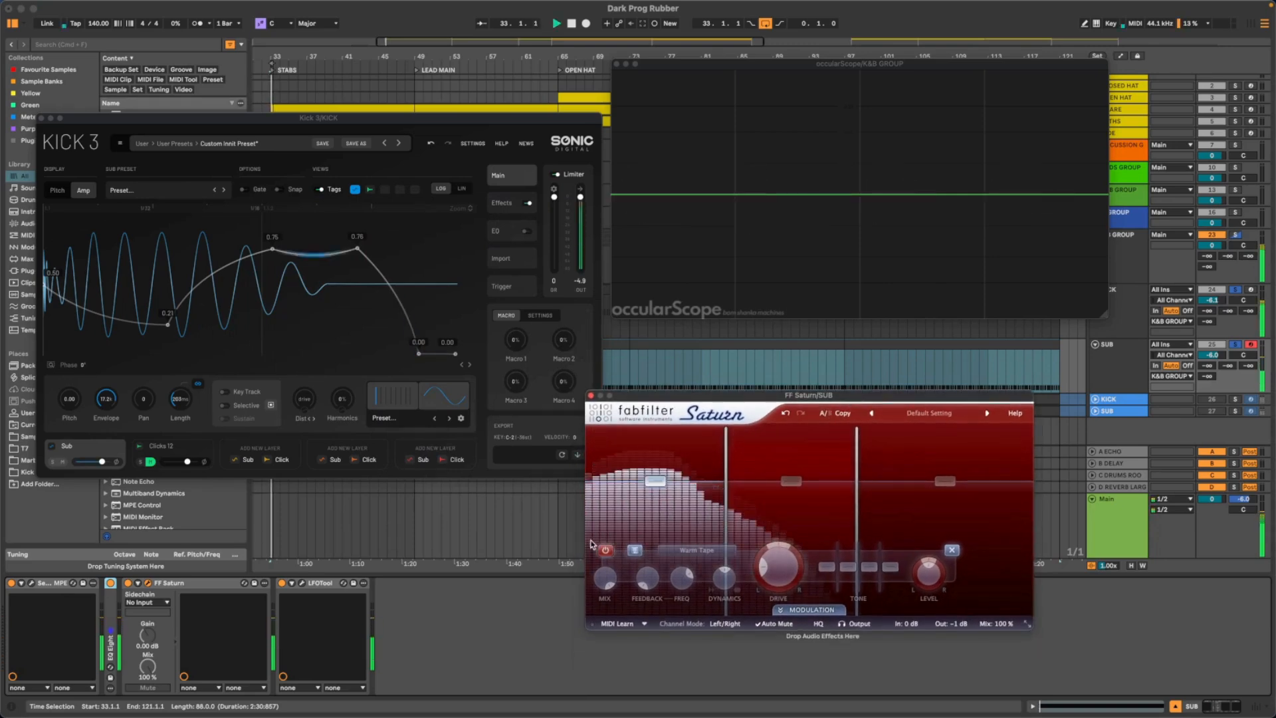
left_click(605, 550)
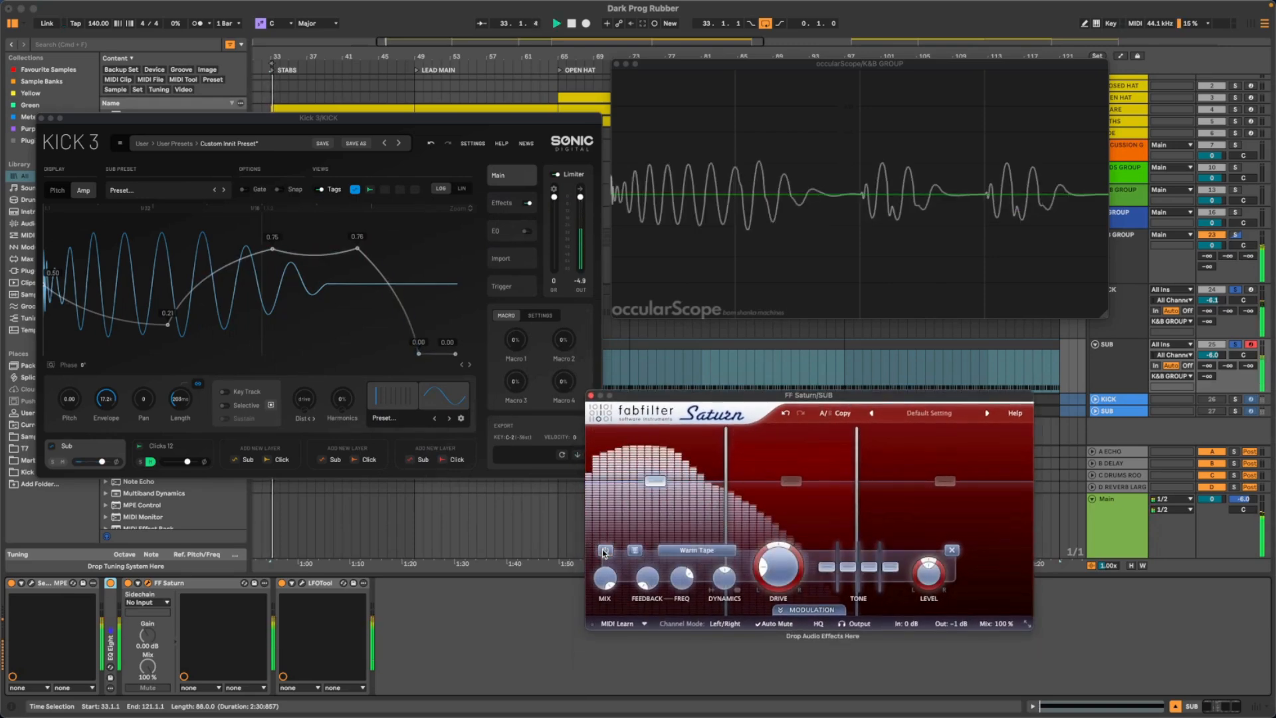
left_click(604, 551)
left_click(605, 551)
left_click(790, 481)
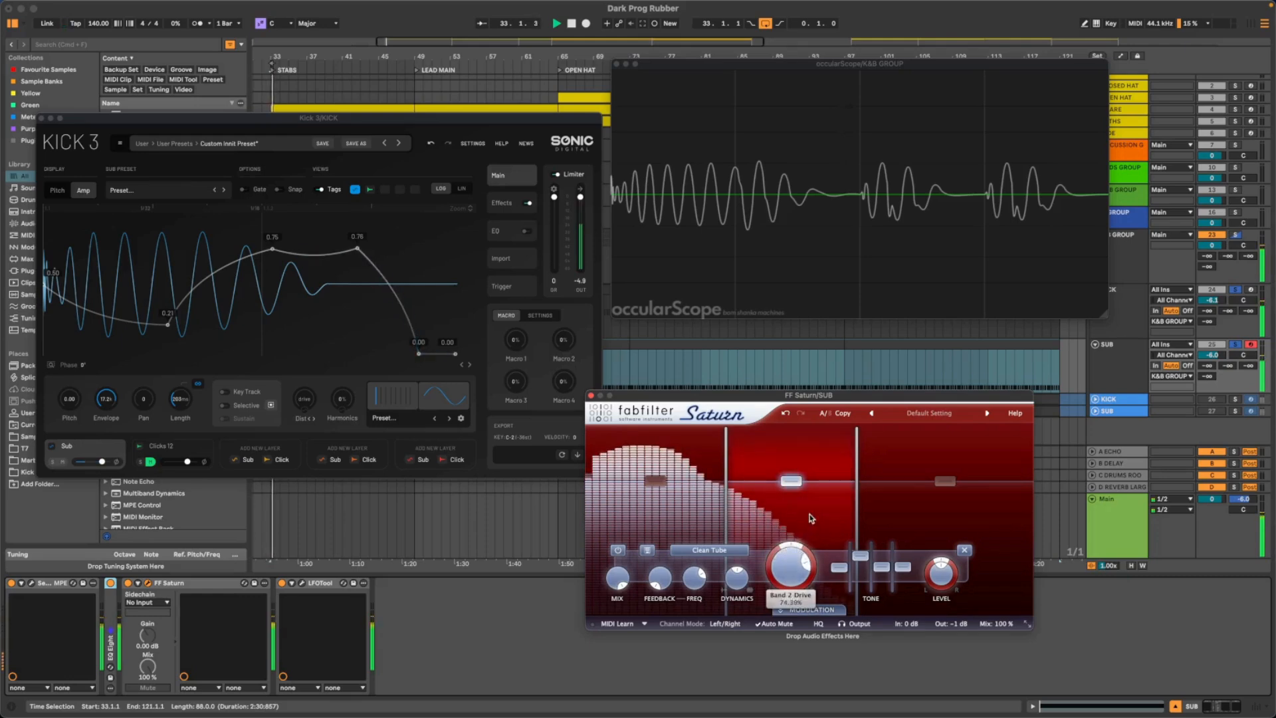
left_click(654, 481)
left_click(604, 552)
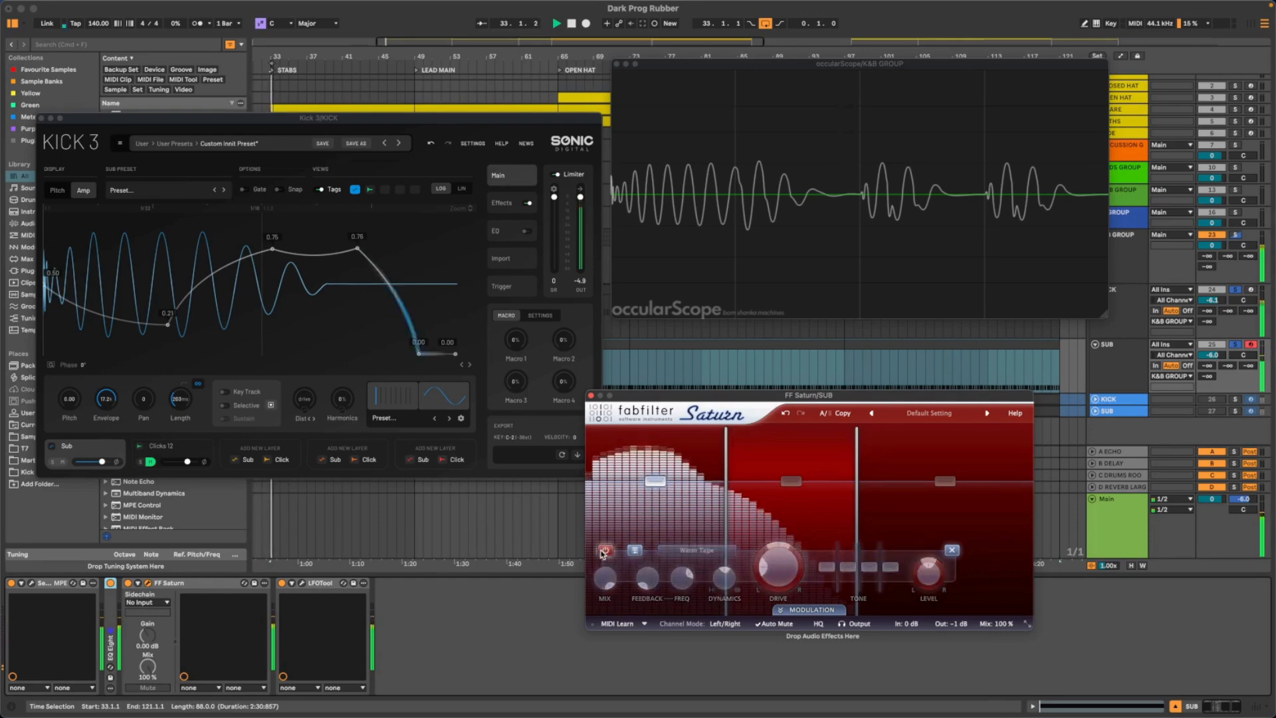
left_click(603, 552)
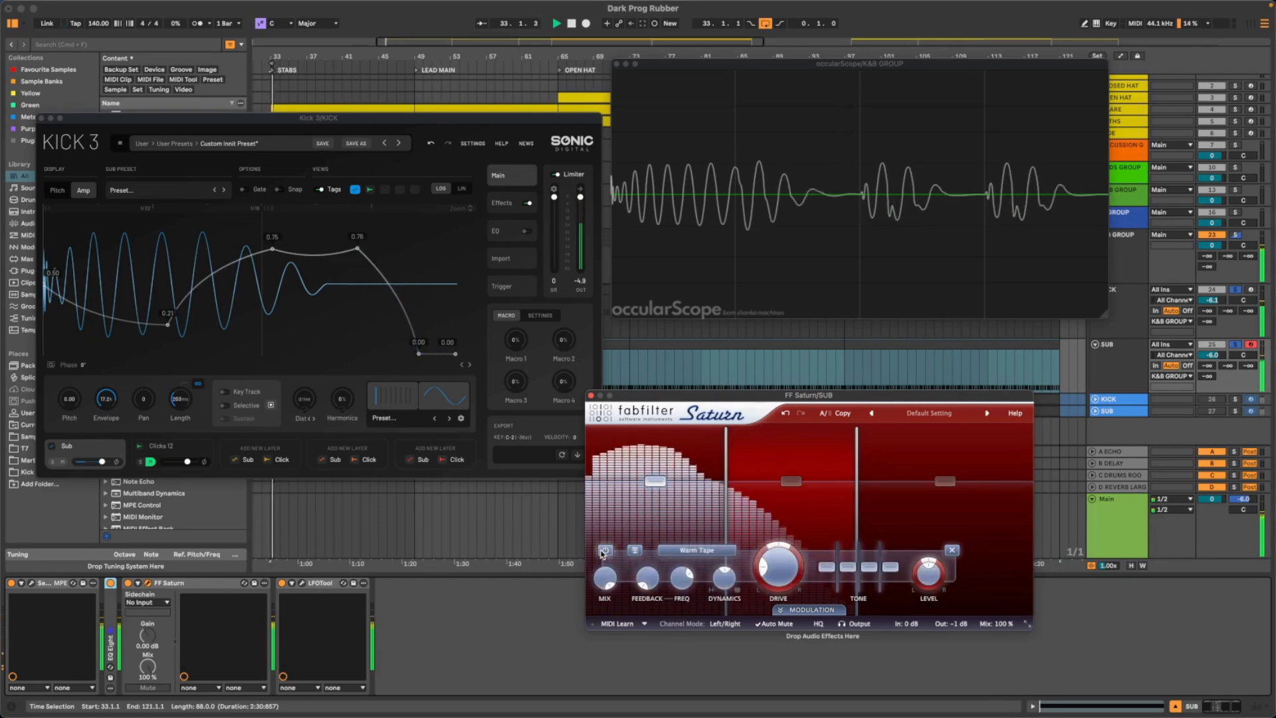
left_click(603, 551)
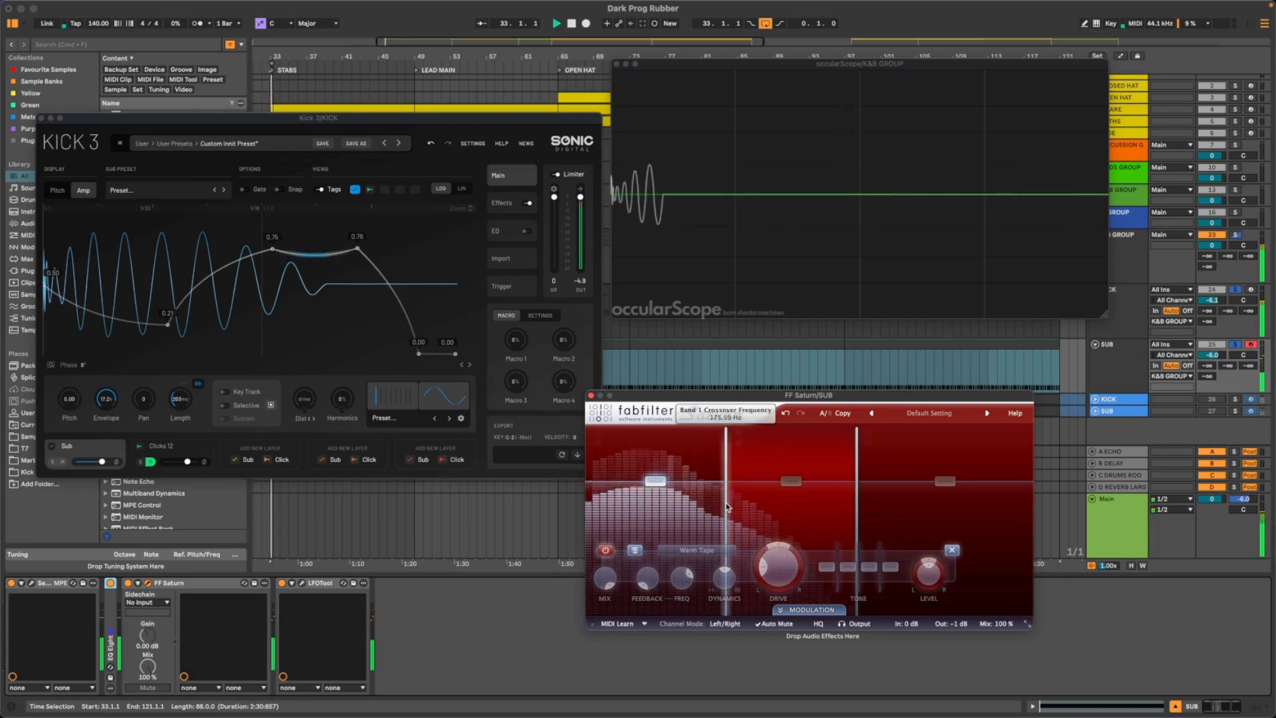
- Shift Saturn's Band 1 crossover slightly lower and compare the low band bypassed and active, leaving it enabled
mouse_move(729, 507)
left_mouse_down()
mouse_move(758, 507)
mouse_move(667, 508)
mouse_move(723, 505)
left_mouse_up()
left_click(605, 551)
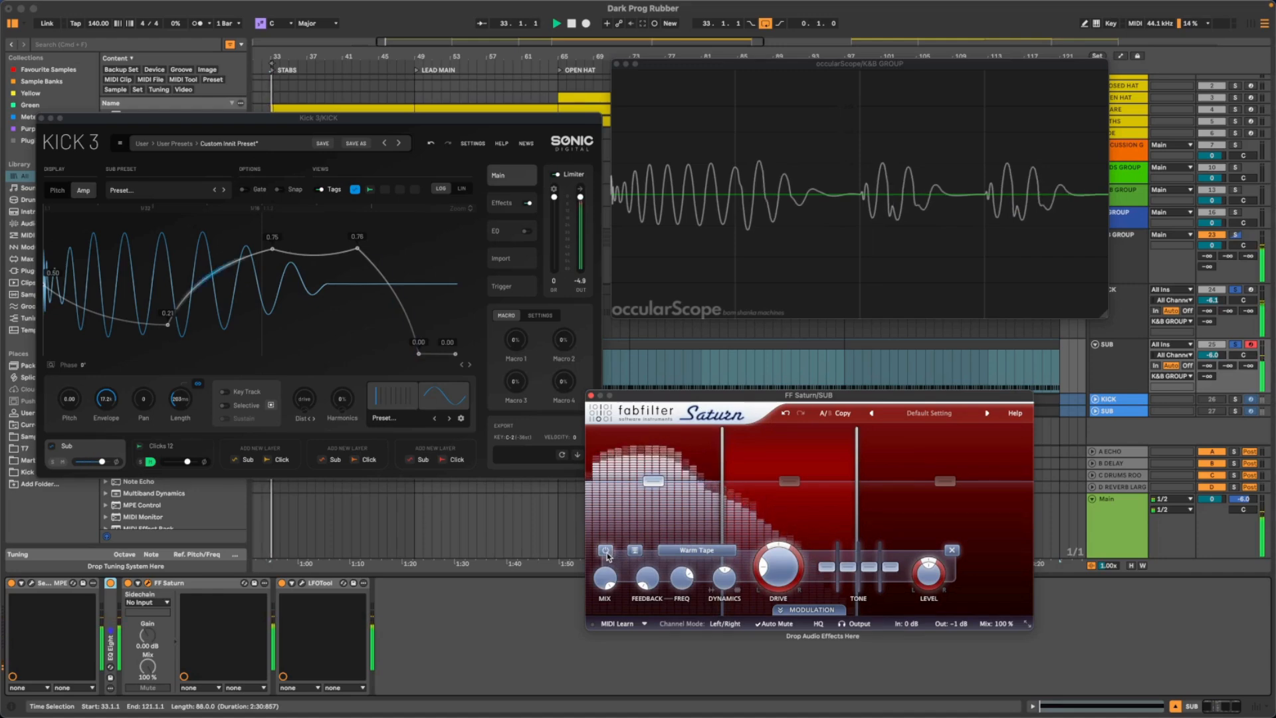
left_click(606, 553)
left_click(606, 553)
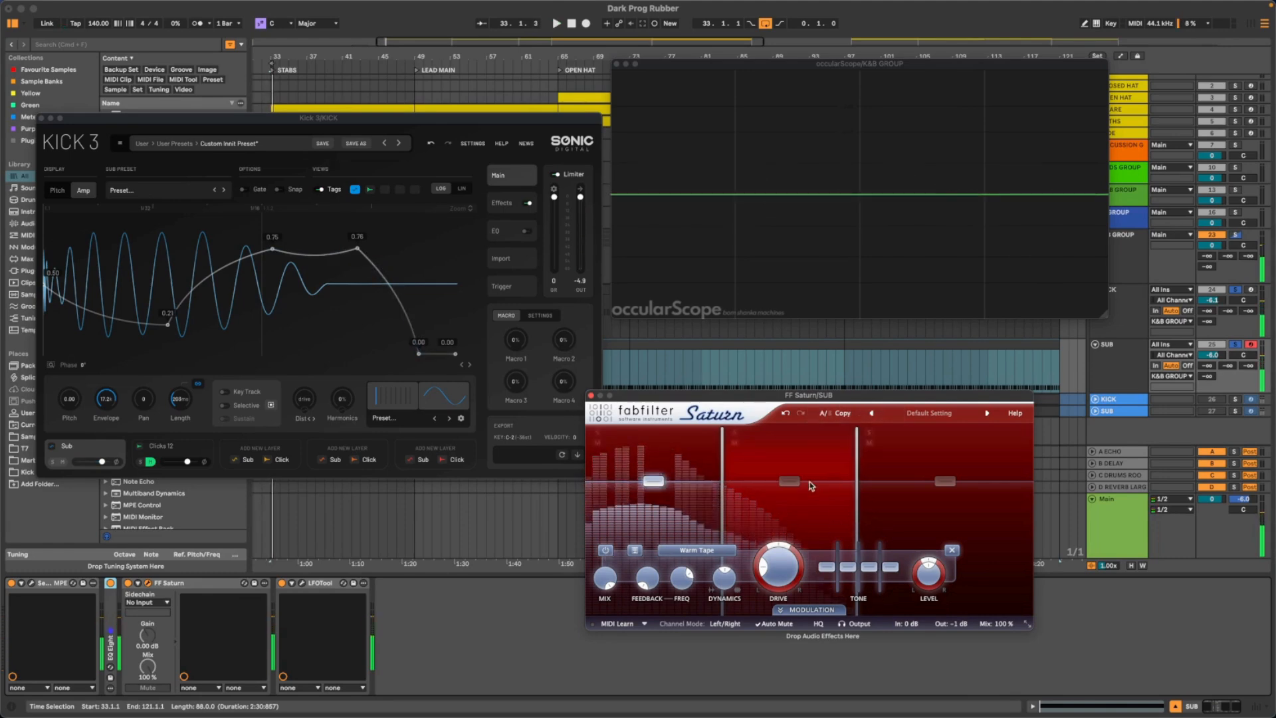
- Adjust the drive of Saturn's Clean Tube Band 2 while listening to the loop
left_click(764, 558)
left_click_drag(771, 562, 792, 525)
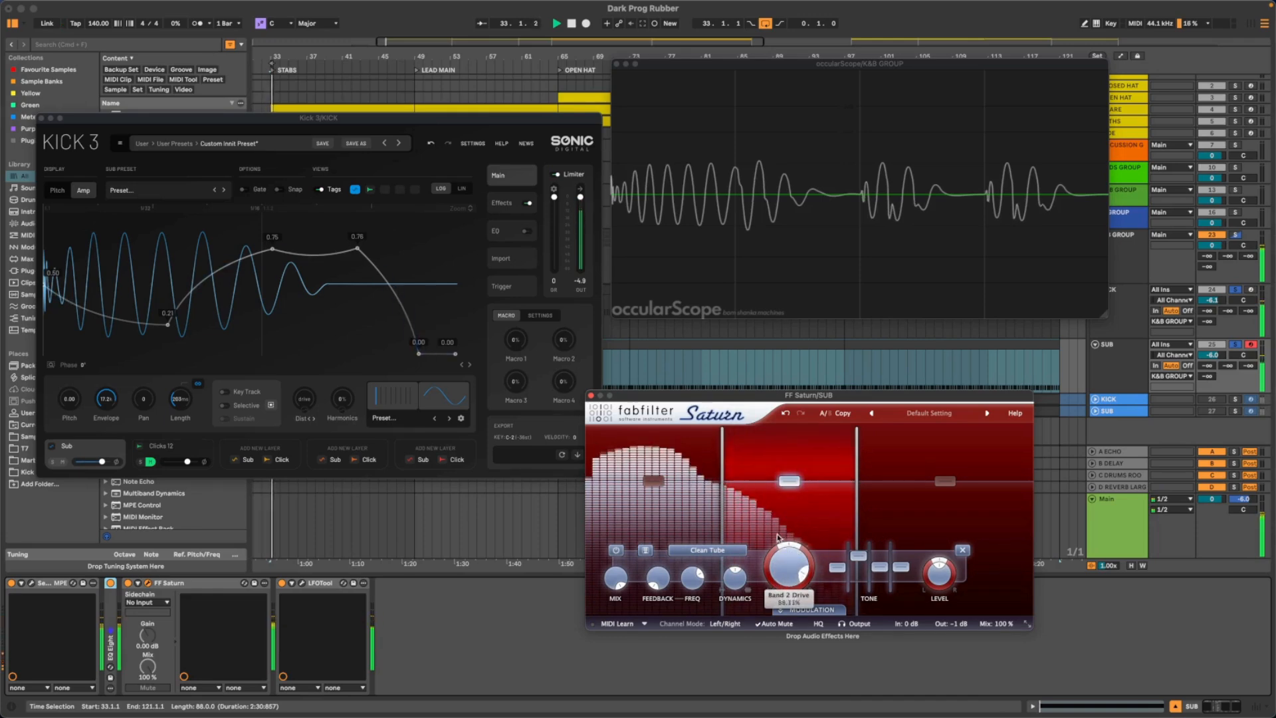
key("space")
- Show the SUB track's Serum 2 patch and arrange its window beside the Saturn window
left_click(30, 584)
key("space")
left_click_drag(673, 169, 495, 267)
left_click_drag(609, 456, 606, 456)
left_click_drag(787, 395, 994, 325)
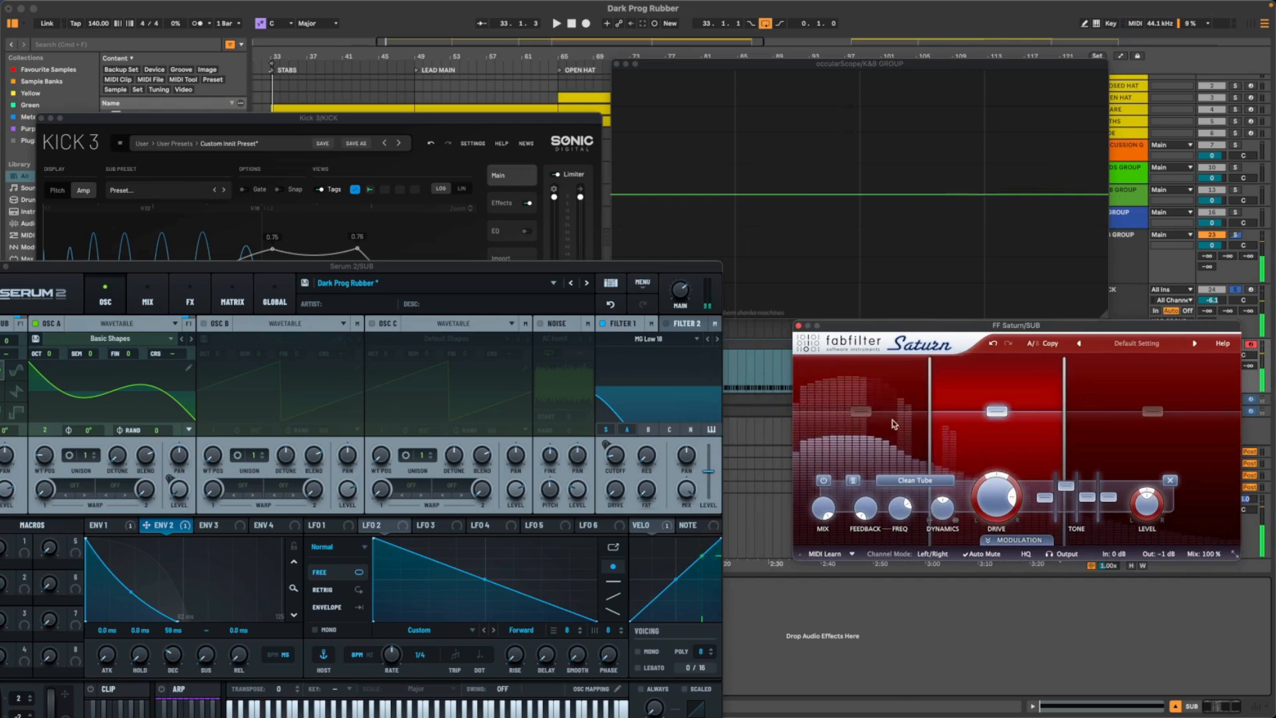
- Compare the sub waveform in occularScope with Saturn's low band bypassed and active, keeping Serum 2 in view
left_click(817, 485)
key("space")
left_click(813, 482)
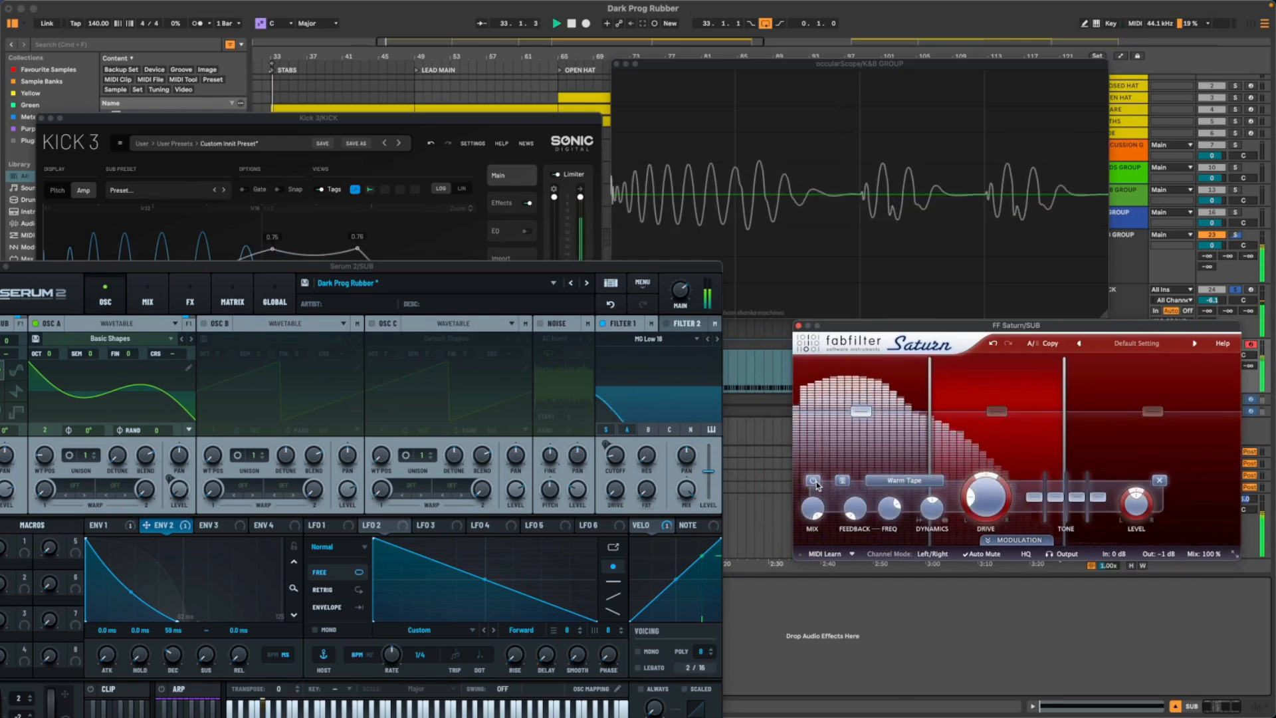
left_click(814, 482)
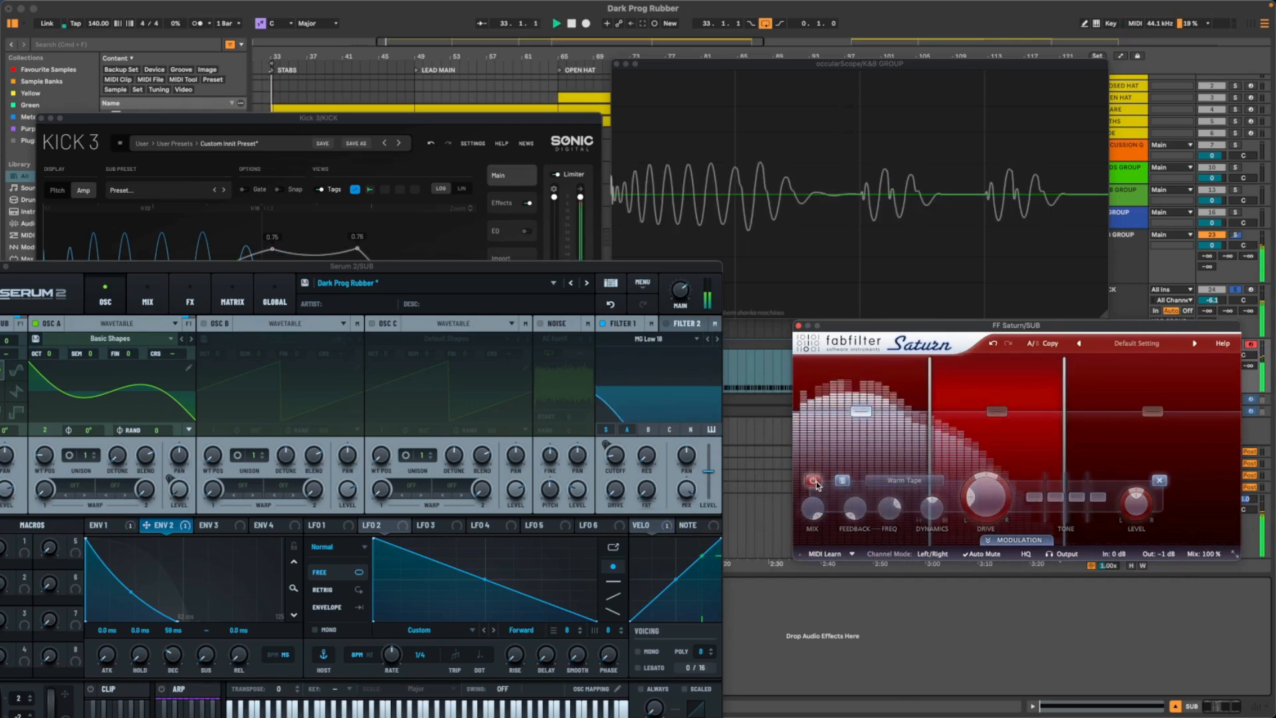
left_click(813, 482)
key("space")
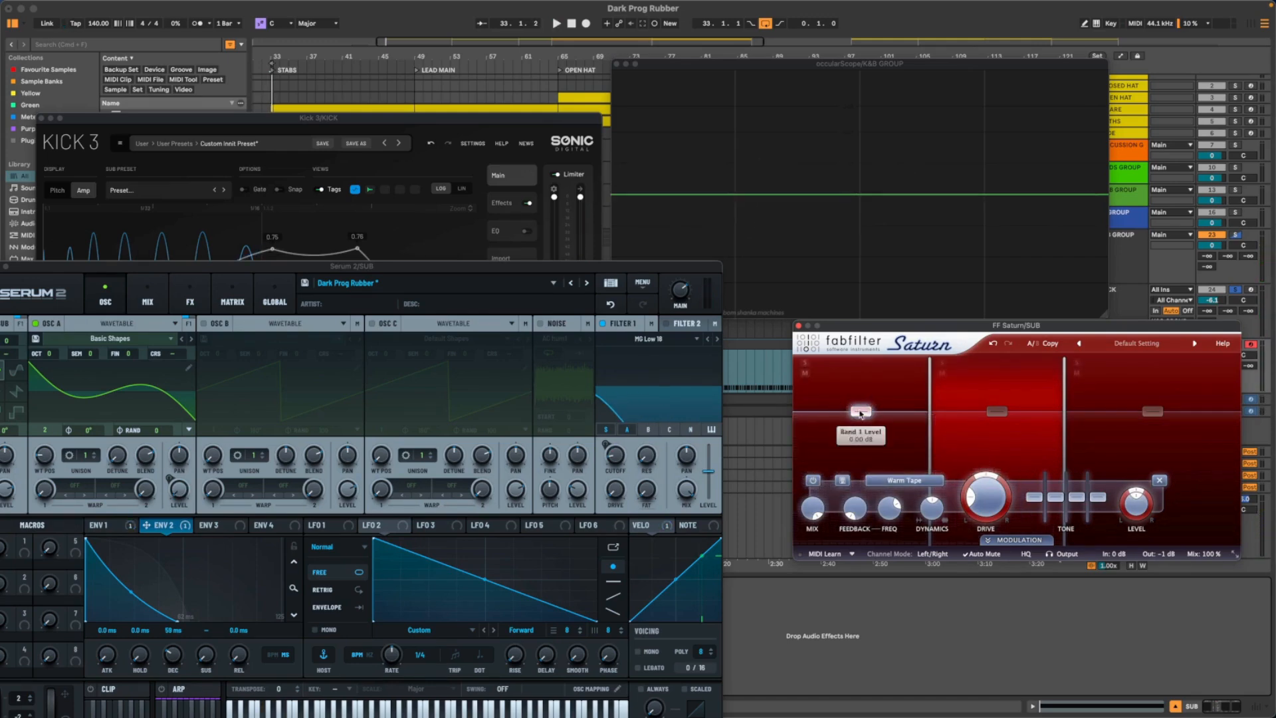
- Audition Clean Tube on Saturn's low band and change its saturation type to Warm Tube
left_click(920, 481)
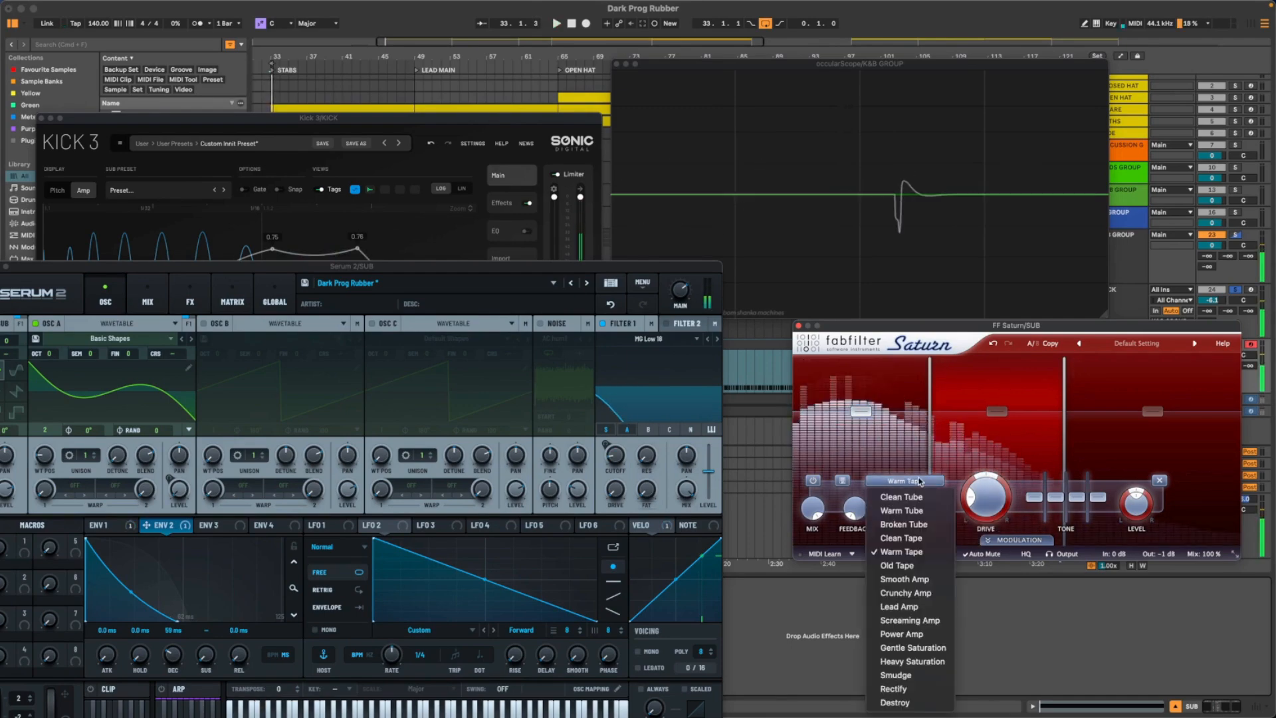
left_click(904, 495)
key("space")
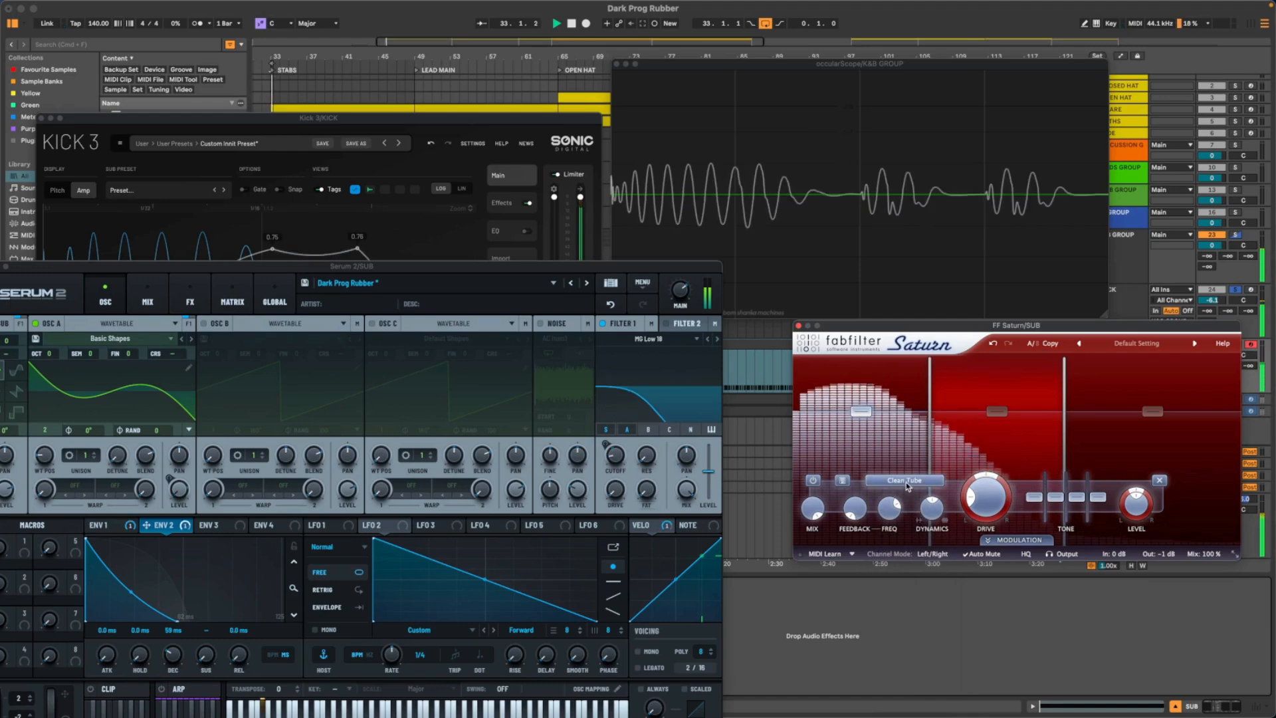
left_click(907, 484)
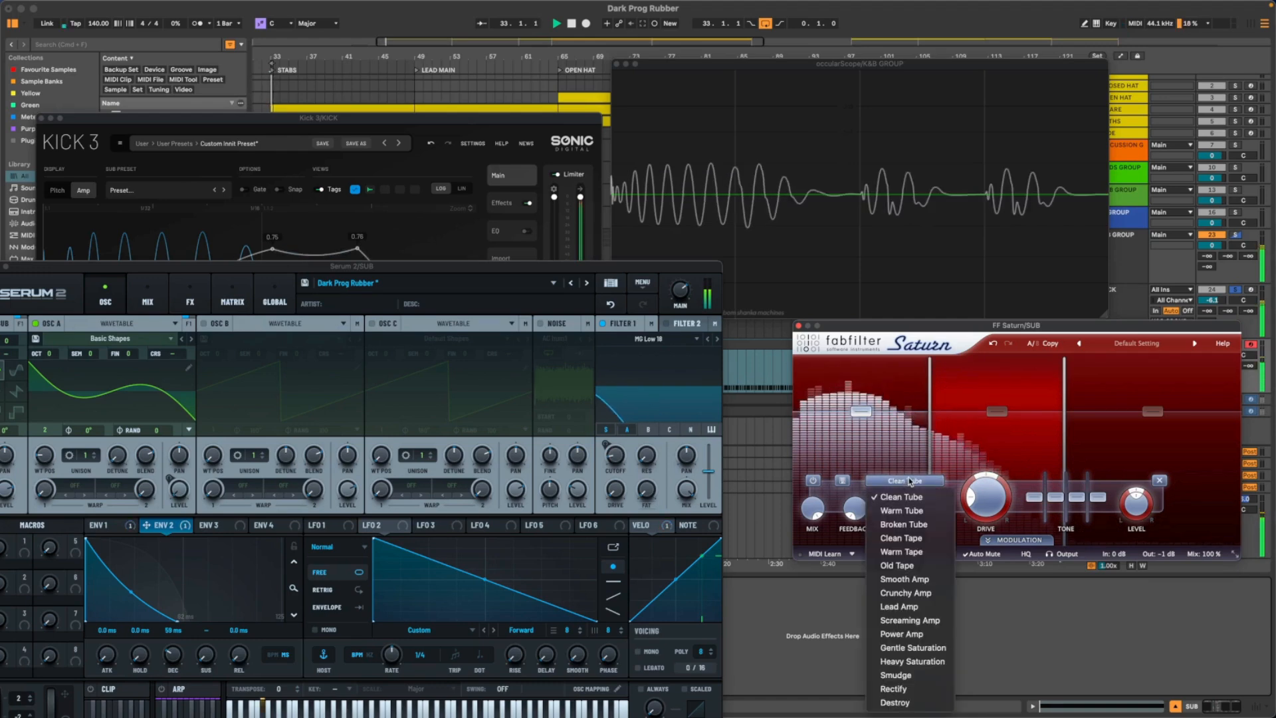
left_click(902, 511)
key("space")
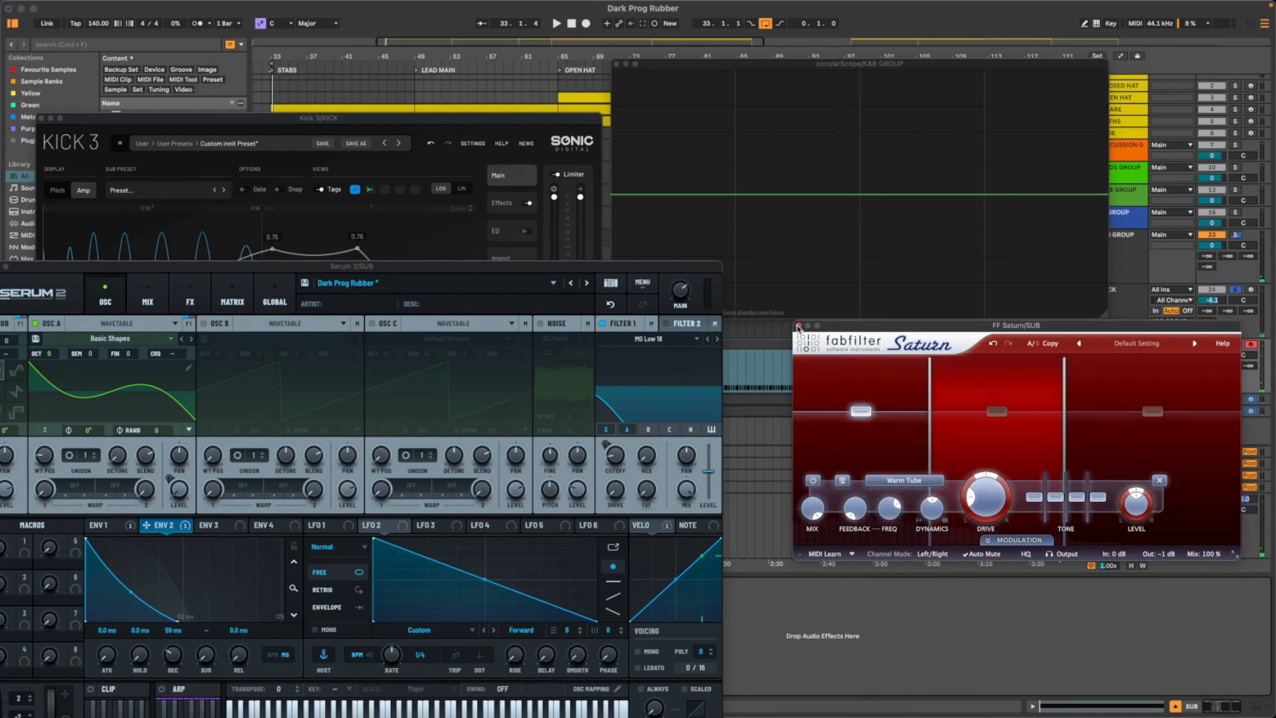
- Play the kick and sub to check the new saturation, closing the Saturn, Serum 2 and Kick 3 windows
left_click(799, 327)
left_click_drag(313, 269, 651, 257)
key("space")
key("space")
key("space")
key("space")
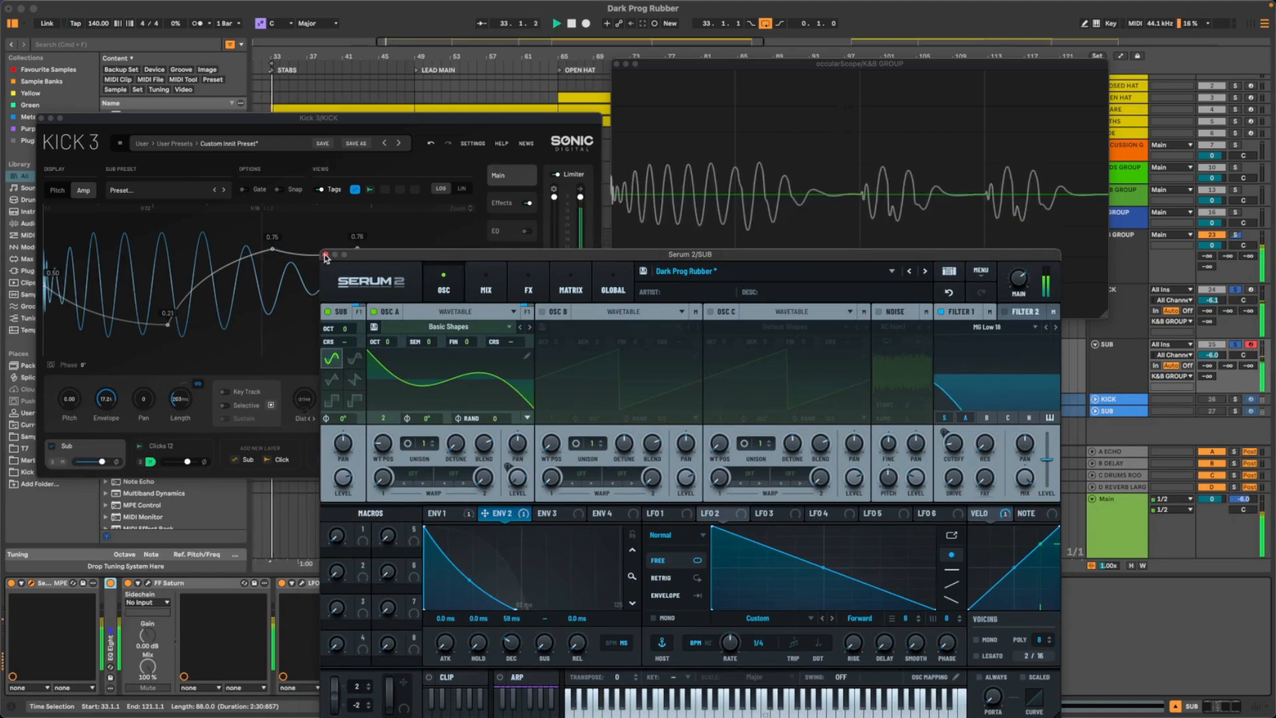
left_click(325, 255)
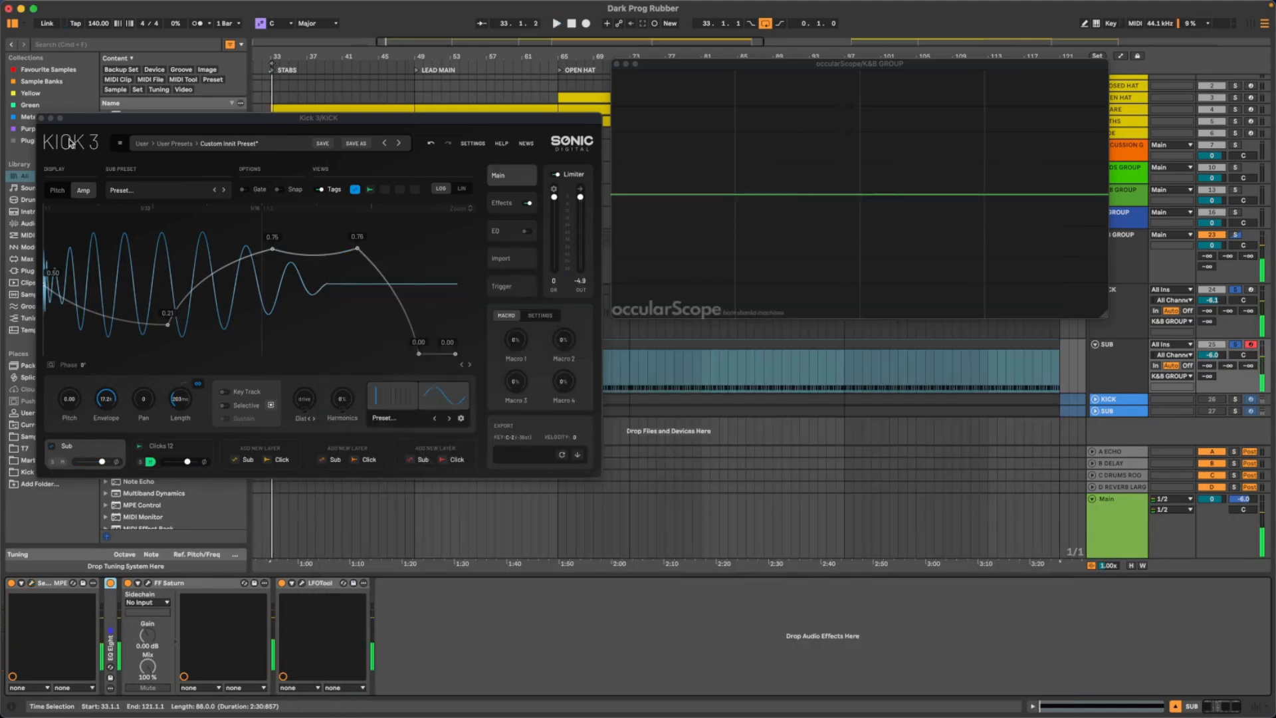
left_click(41, 119)
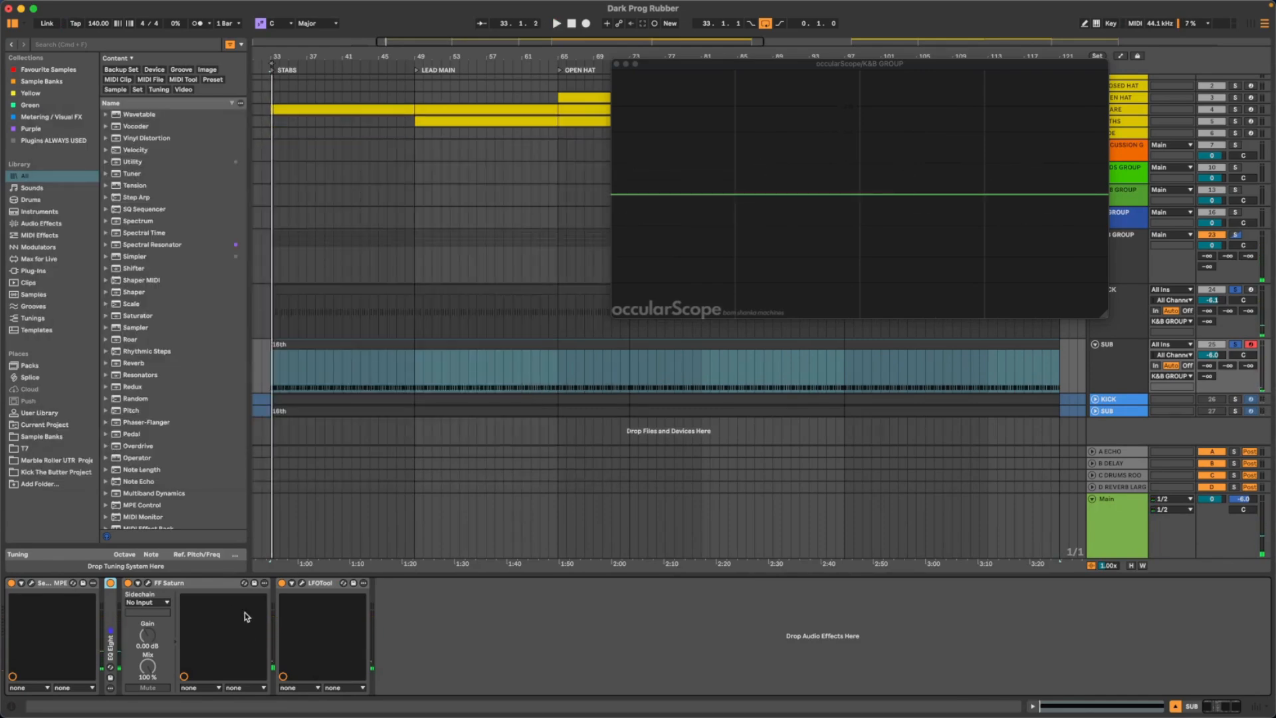
- Search the browser for "sat" and insert a second FF Saturn between the existing Saturn and LFOTool on SUB
left_click(208, 589)
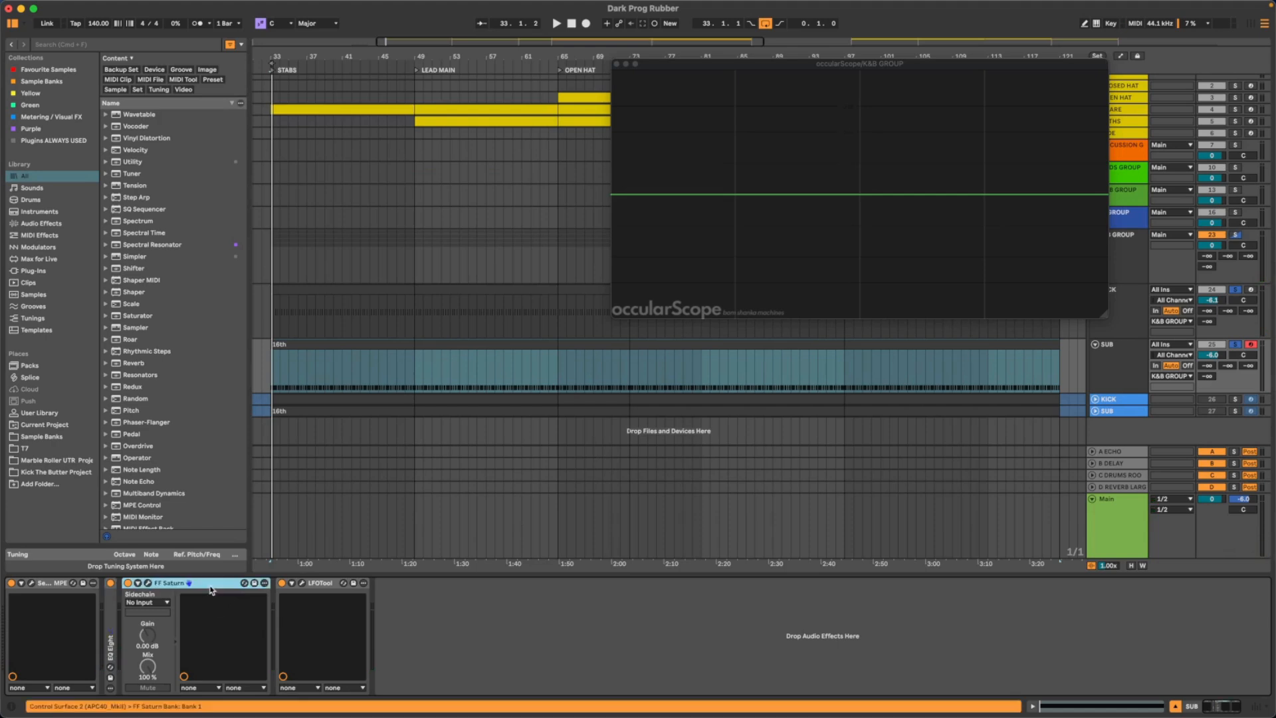
left_click(47, 44)
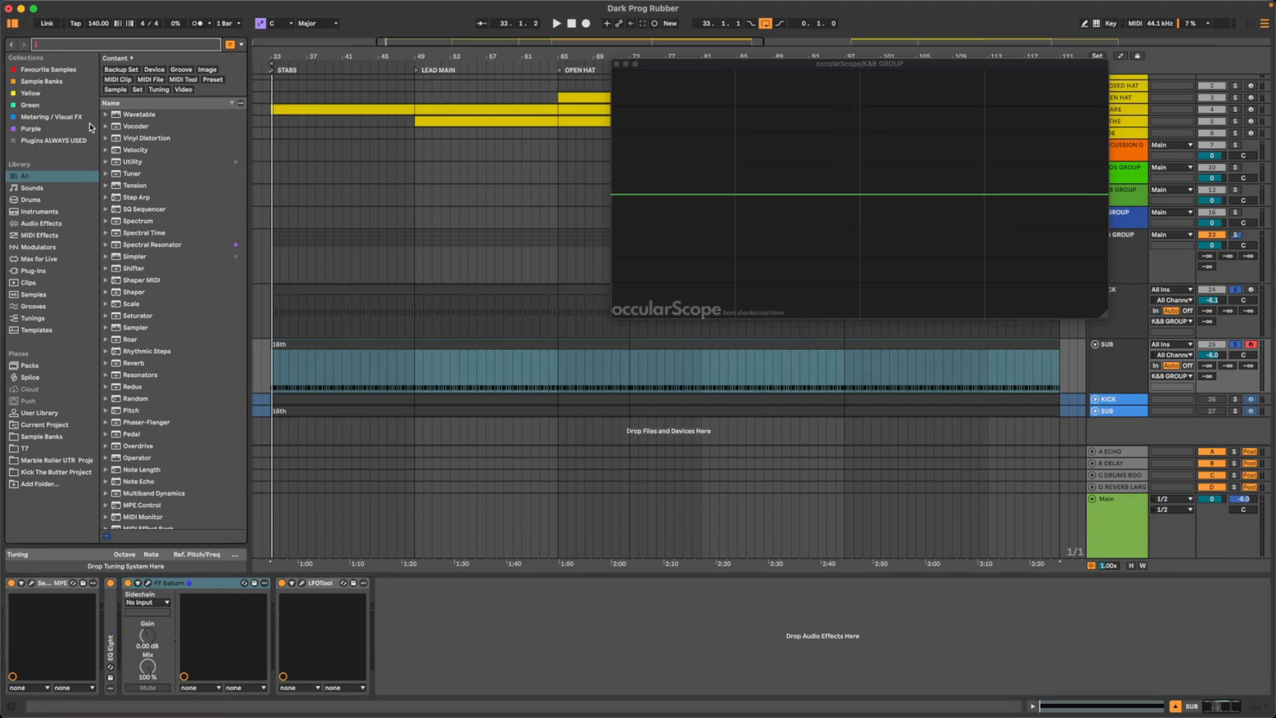
type("sat")
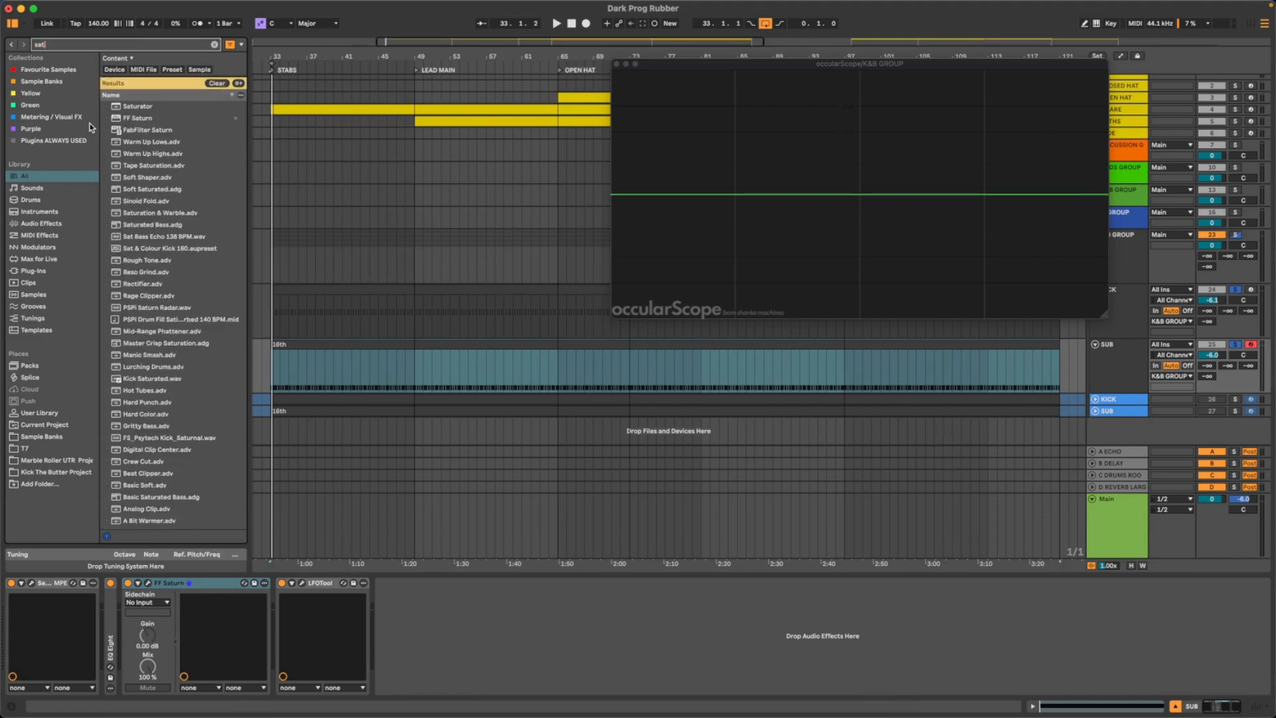
left_click_drag(147, 119, 388, 650)
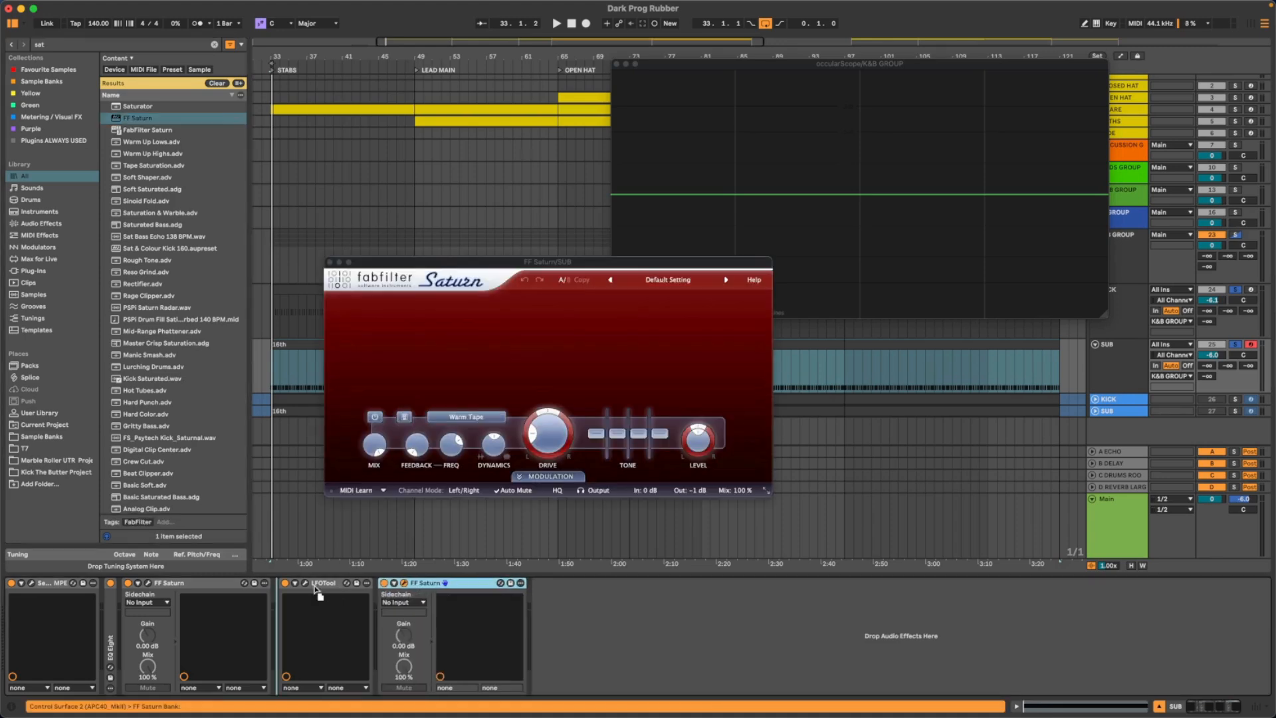
left_click_drag(296, 595, 296, 594)
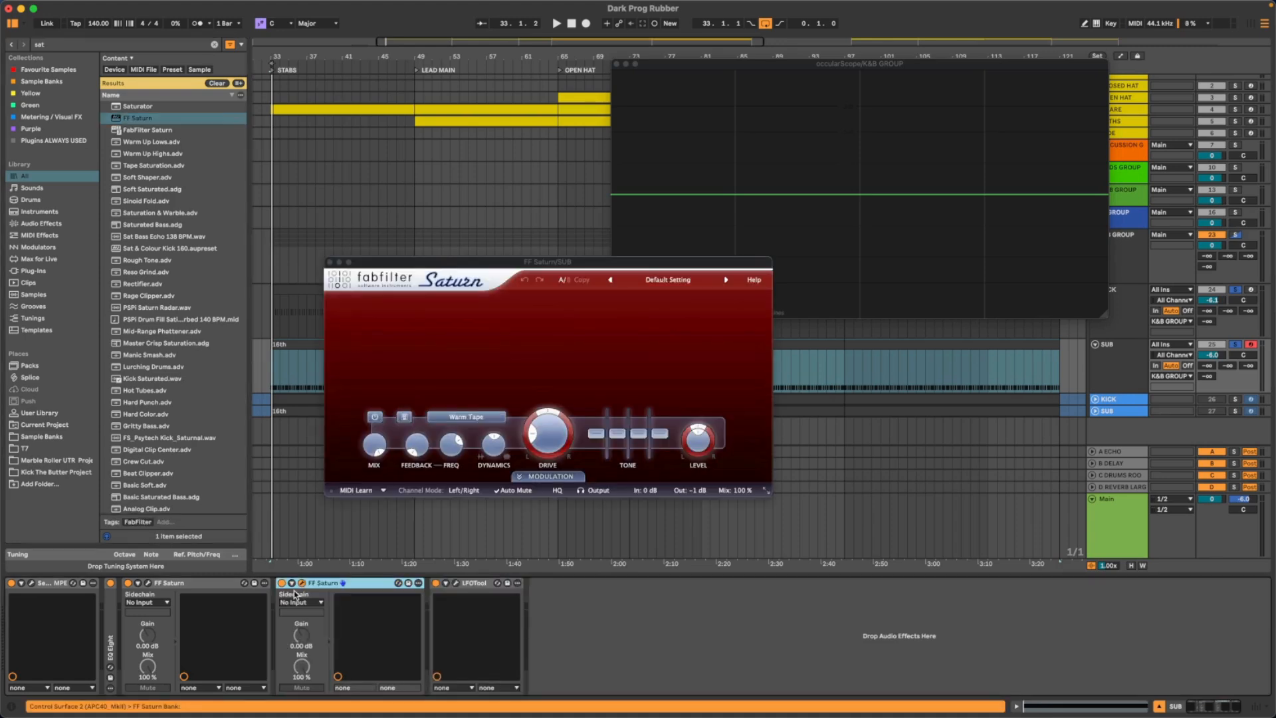
- Compare the kick and sub waveform in occularScope with the second Saturn bypassed and active
key("space")
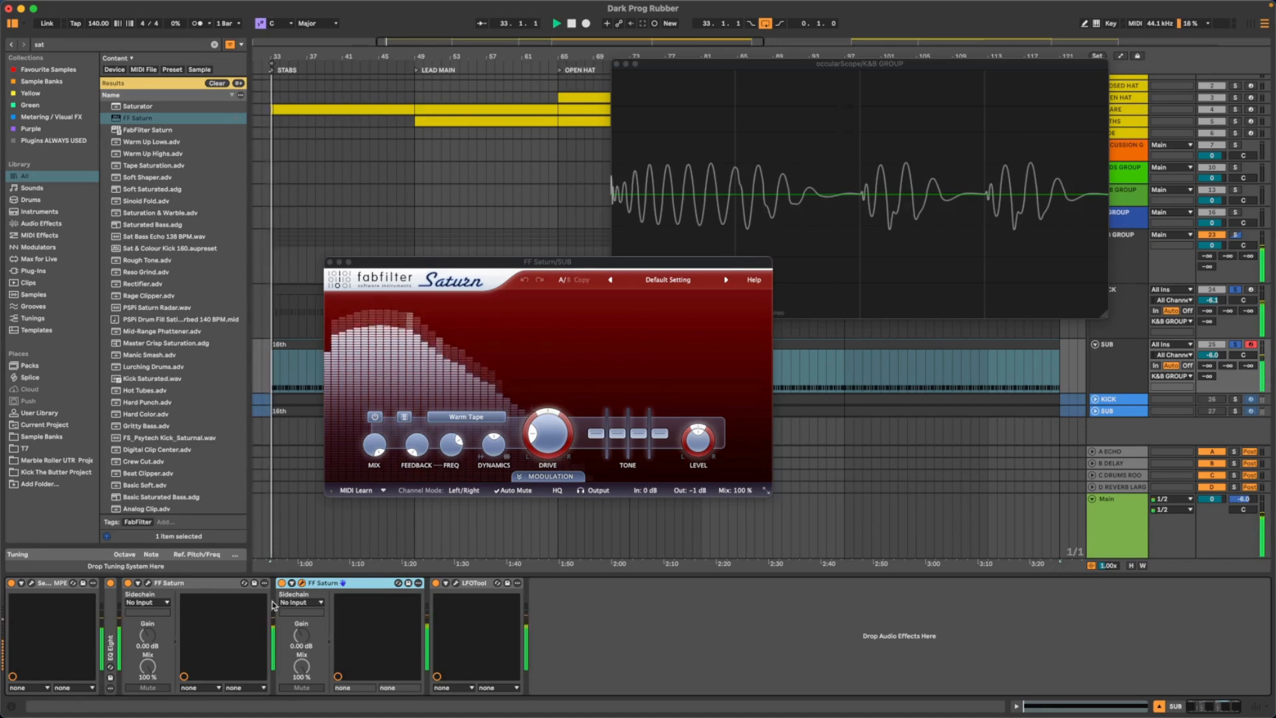
key("space")
left_click(282, 584)
key("space")
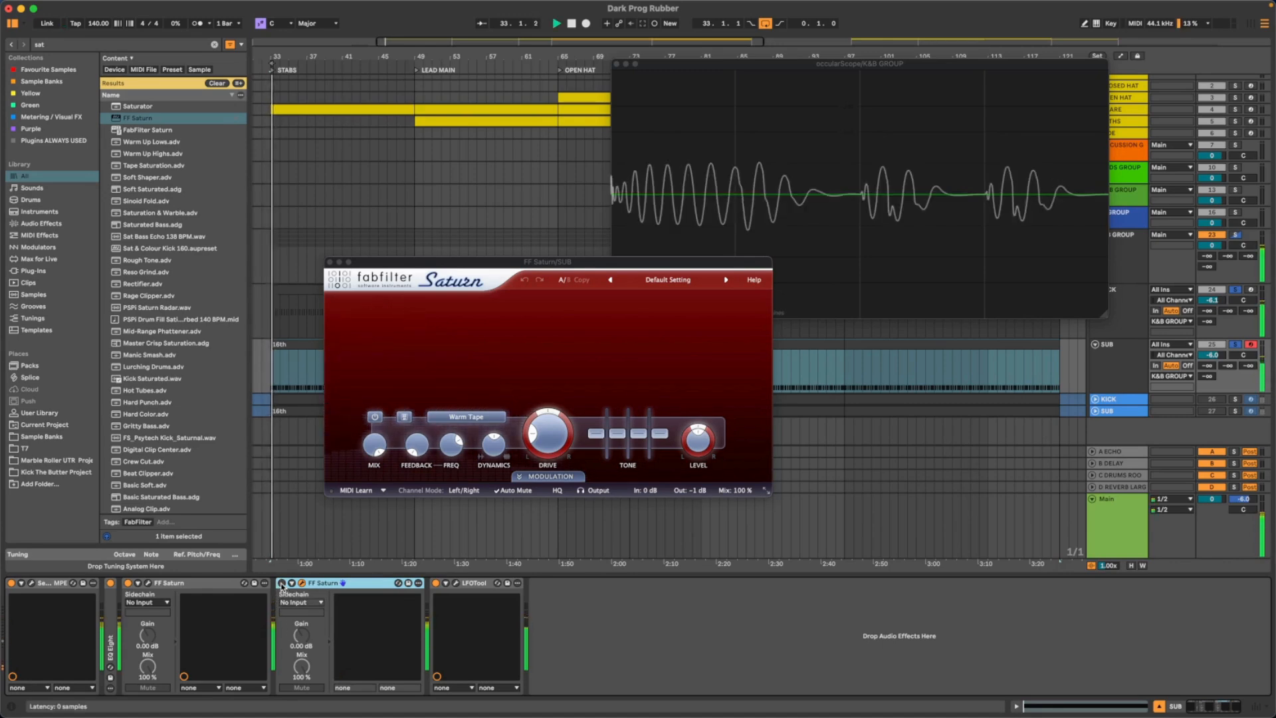
left_click(281, 584)
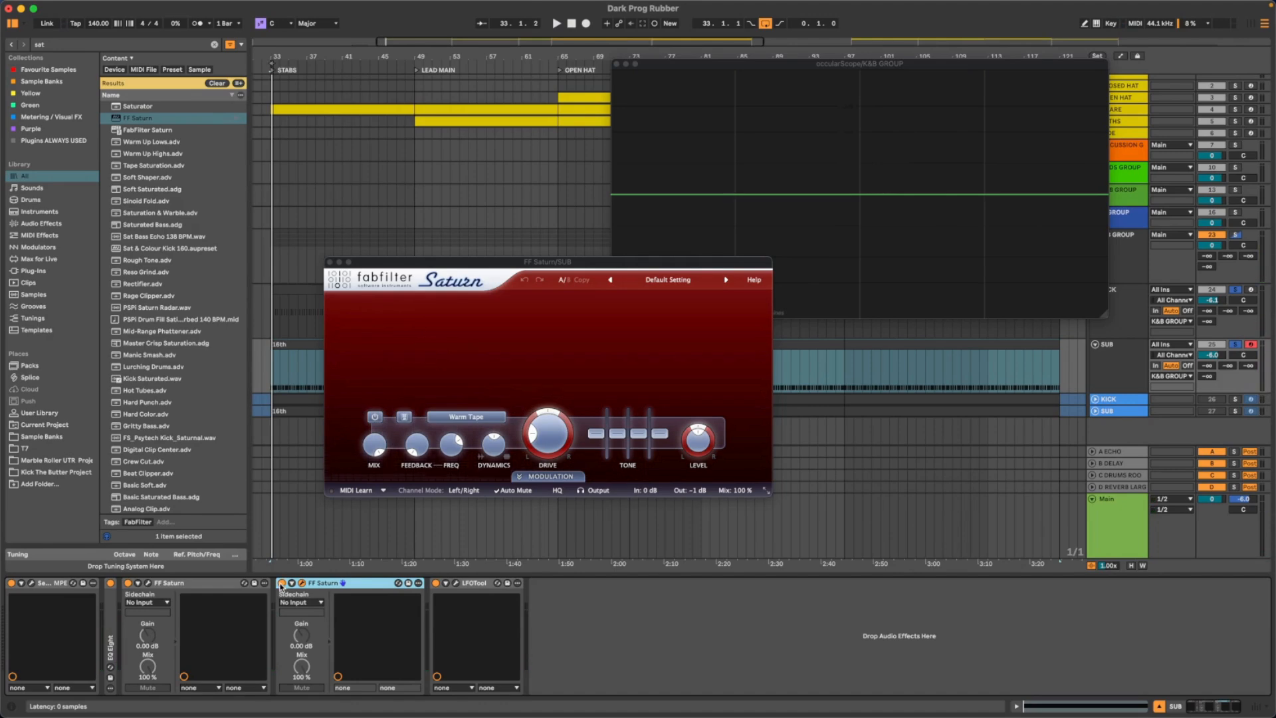
key("space")
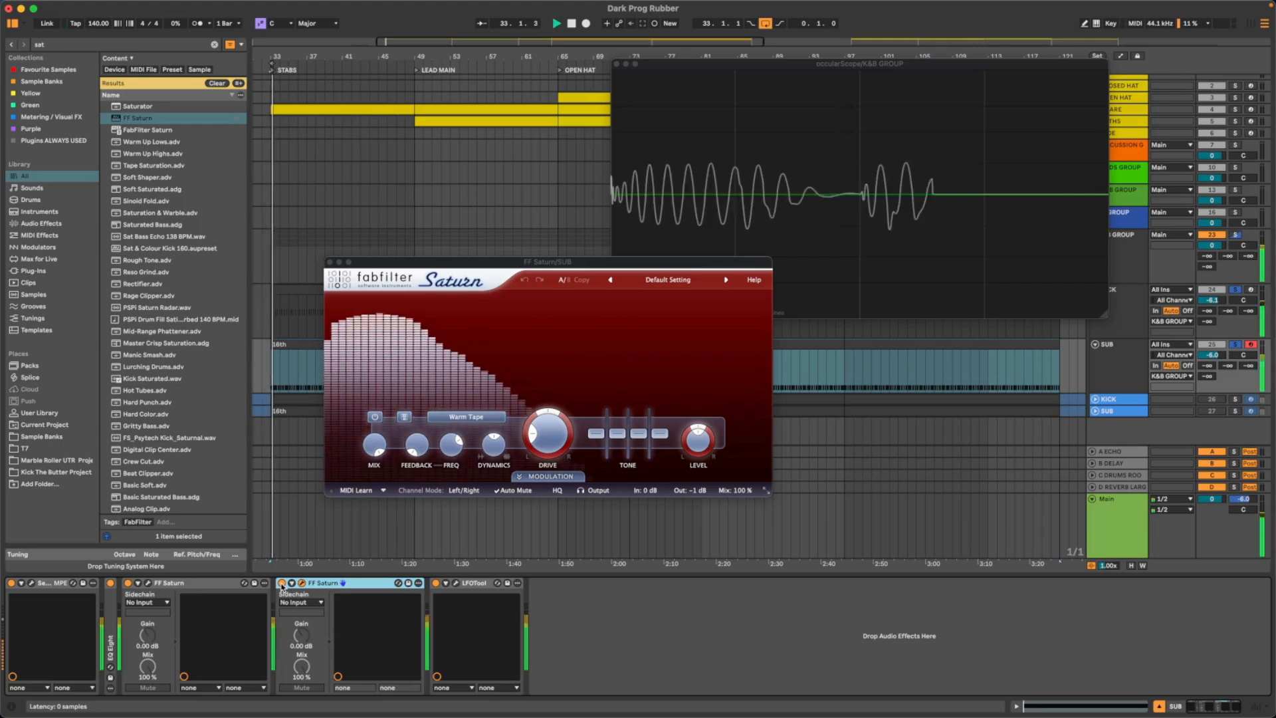
left_click(282, 584)
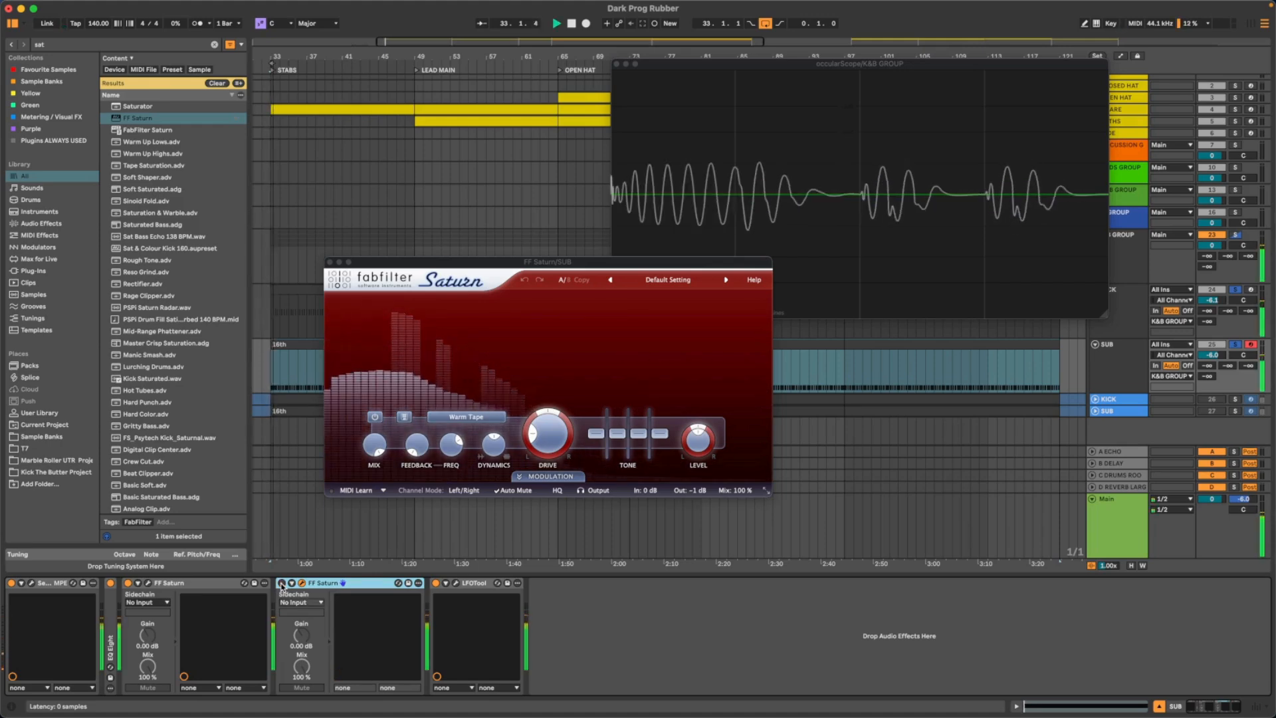
- Set the second Saturn's saturation type to Clean Tube and raise its drive during playback
left_click(479, 416)
left_click_drag(546, 455, 560, 387)
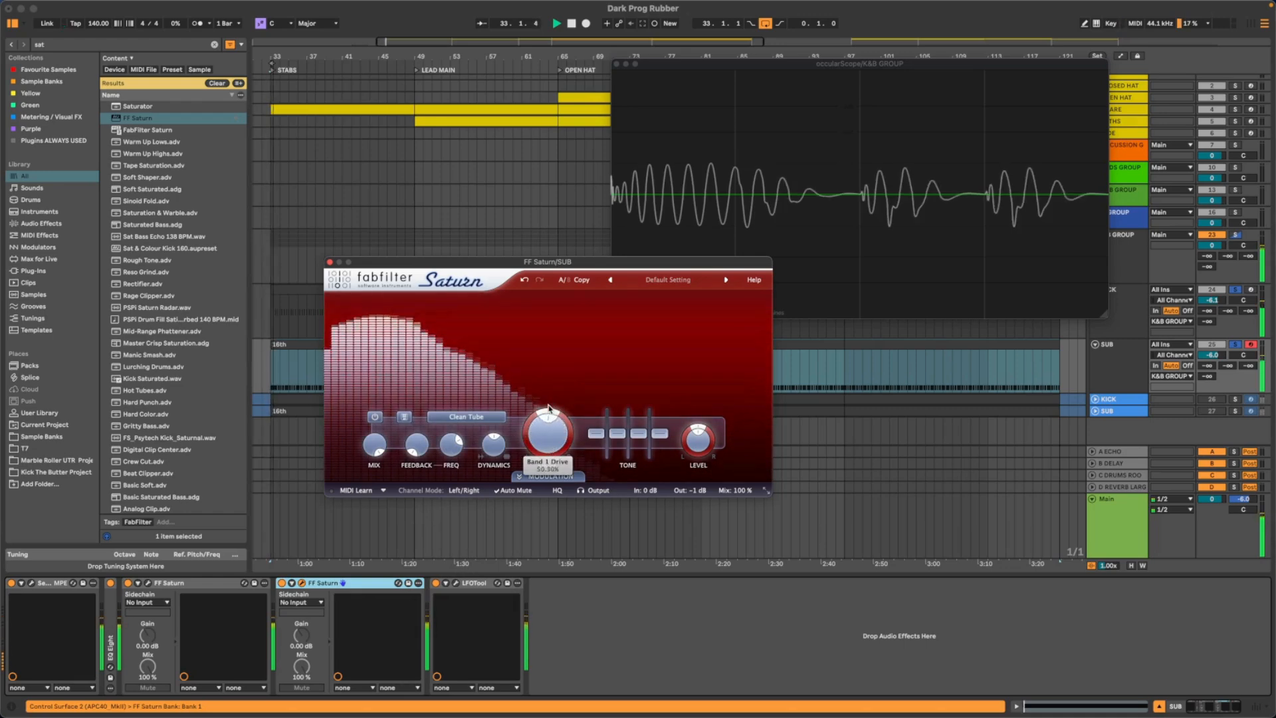
left_click_drag(539, 440, 543, 379)
key("space")
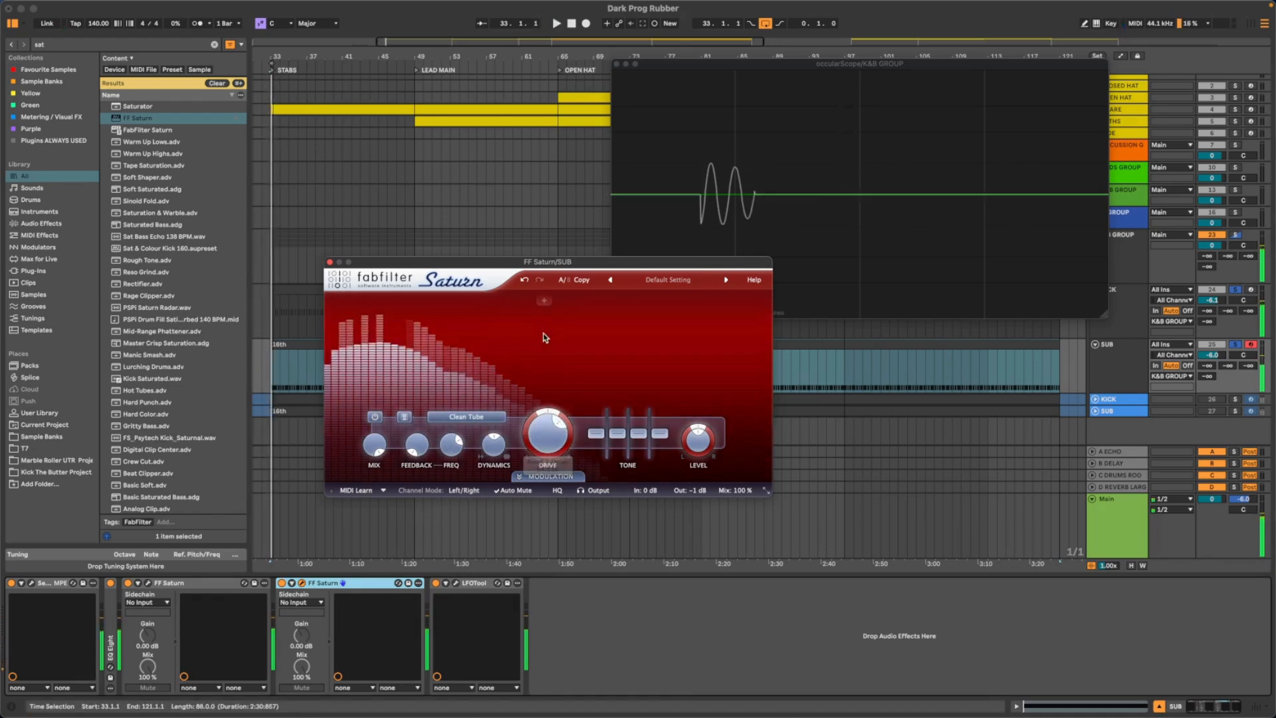
- Split the second Saturn into two bands with the crossover moved lower, and bypass its low band
left_click(548, 301)
left_click_drag(548, 307, 498, 309)
key("space")
- During playback, move the second Saturn's crossover slightly higher and raise the upper band's level to about +1.74 dB
key("space")
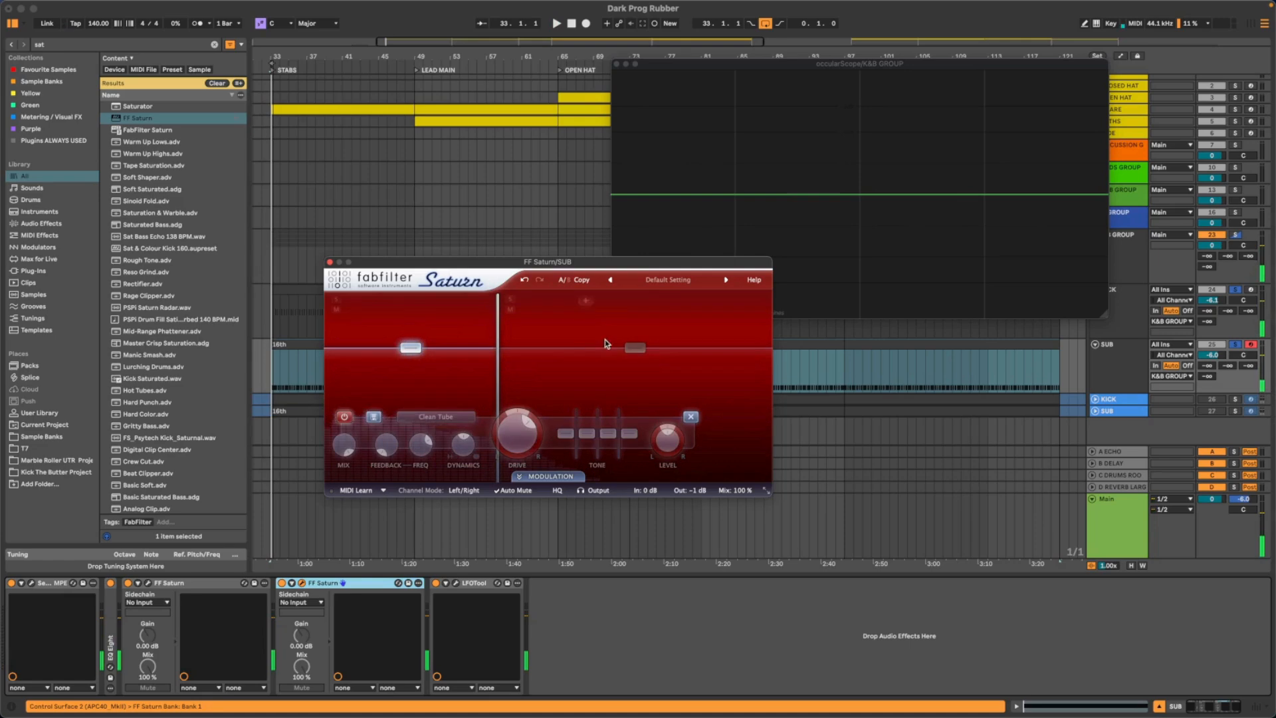
key("space")
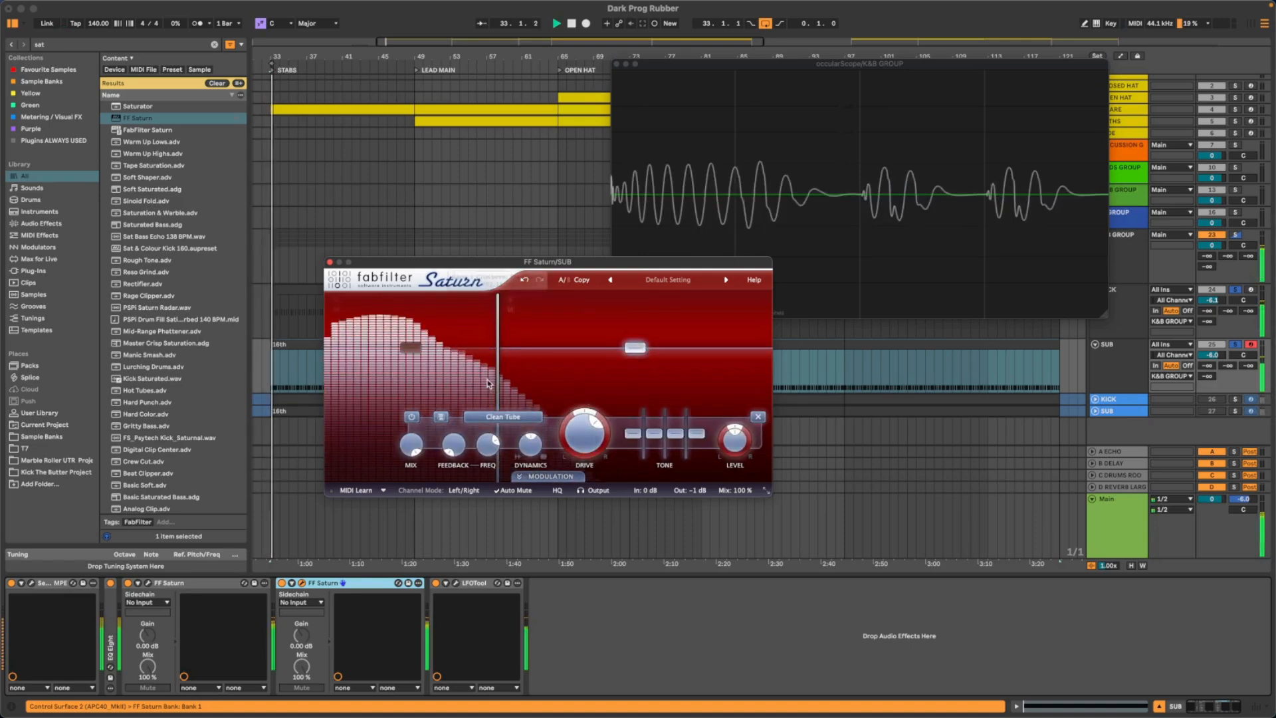
mouse_move(498, 373)
left_mouse_down()
mouse_move(470, 372)
mouse_move(513, 377)
left_mouse_up()
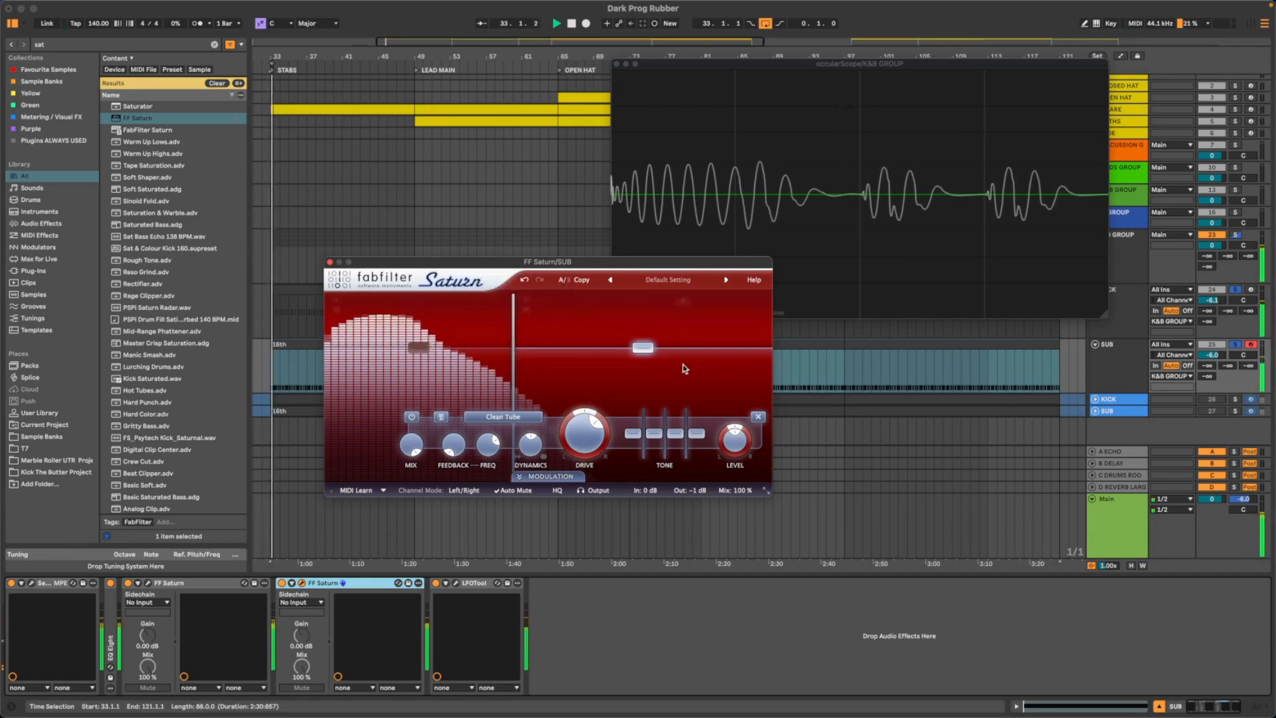
mouse_move(643, 351)
left_mouse_down()
mouse_move(635, 358)
mouse_move(632, 320)
mouse_move(625, 353)
left_mouse_up()
left_click_drag(585, 436, 584, 408)
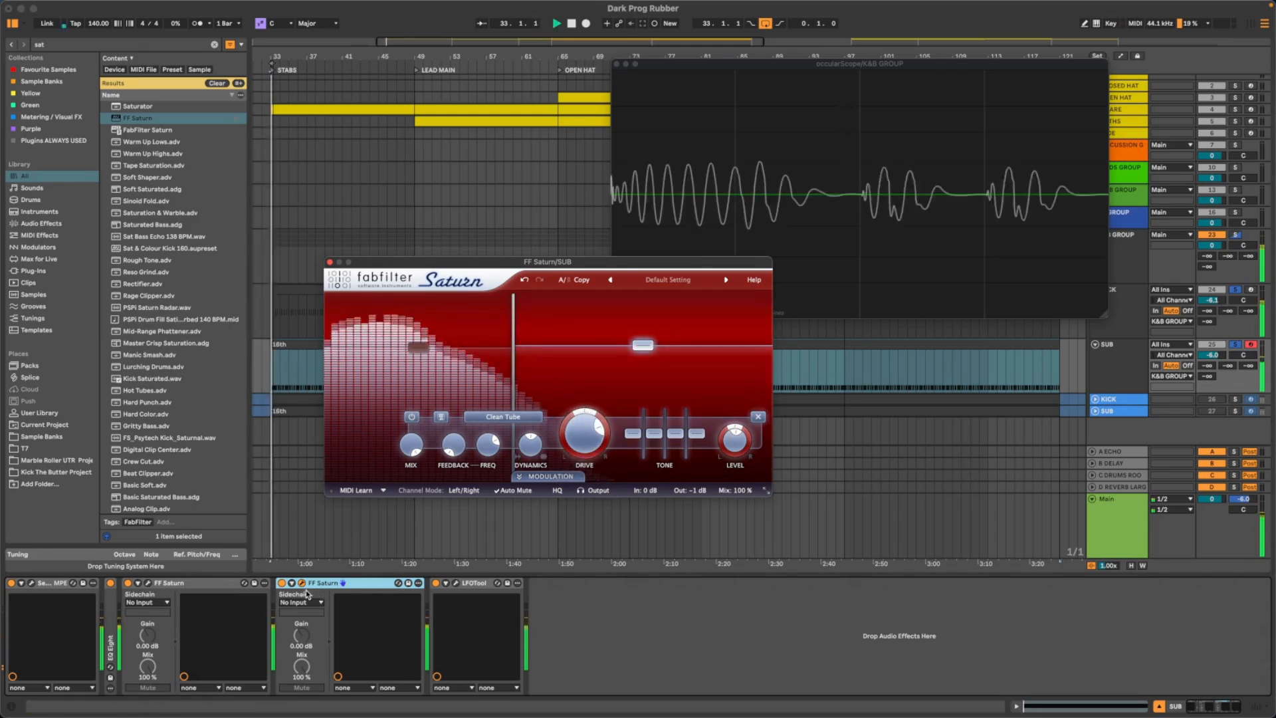
- Compare the second Saturn bypassed and active, and lower its band 2 level back to the zero line
left_click(281, 583)
left_click(281, 583)
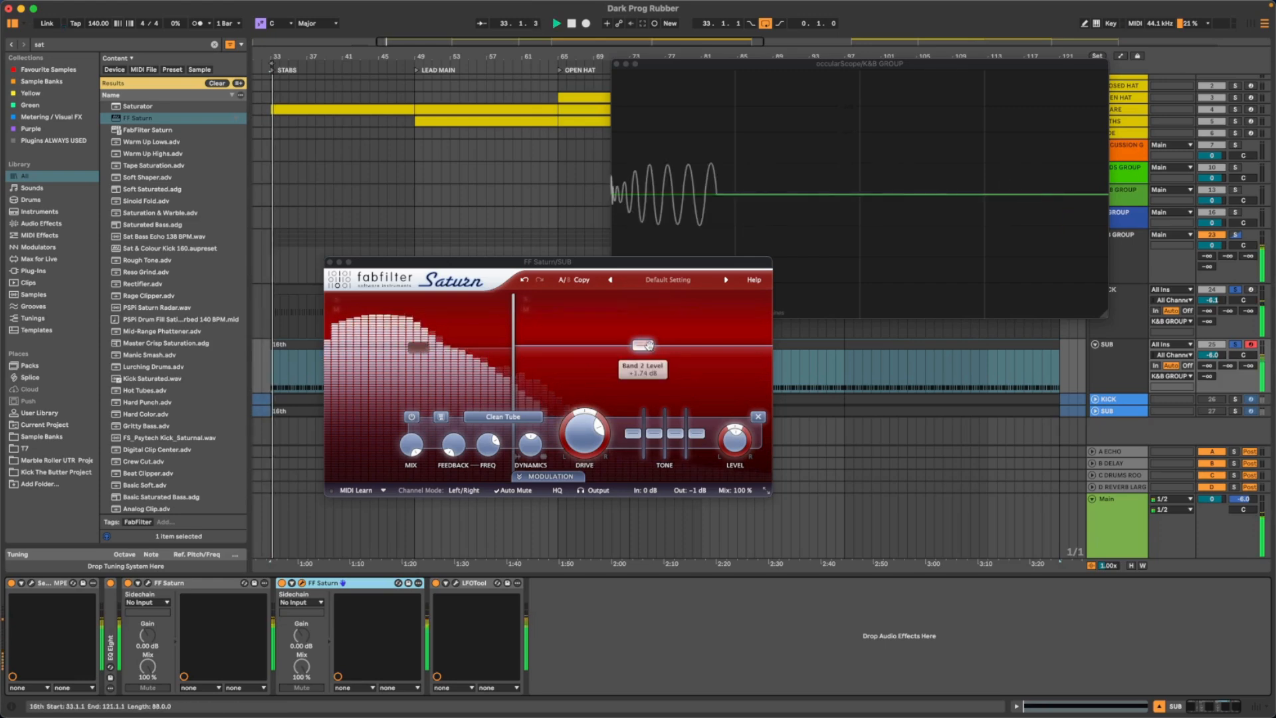
left_click_drag(651, 349, 651, 353)
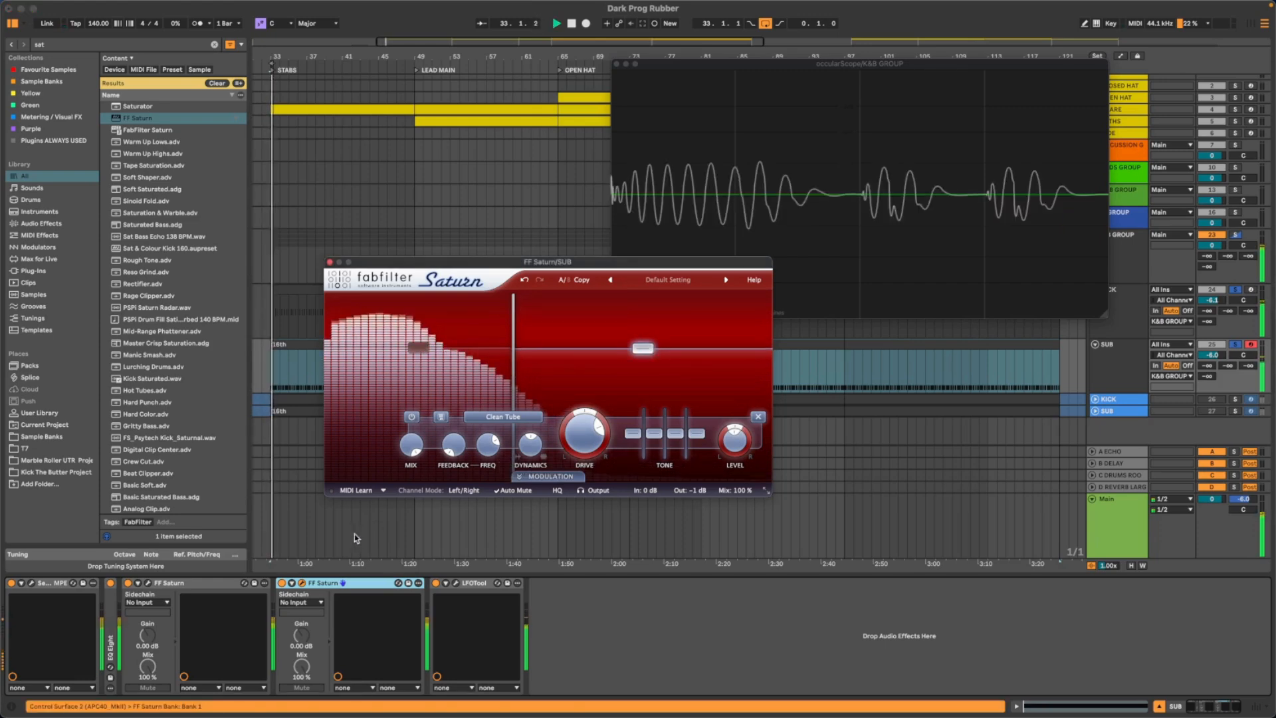
left_click(280, 584)
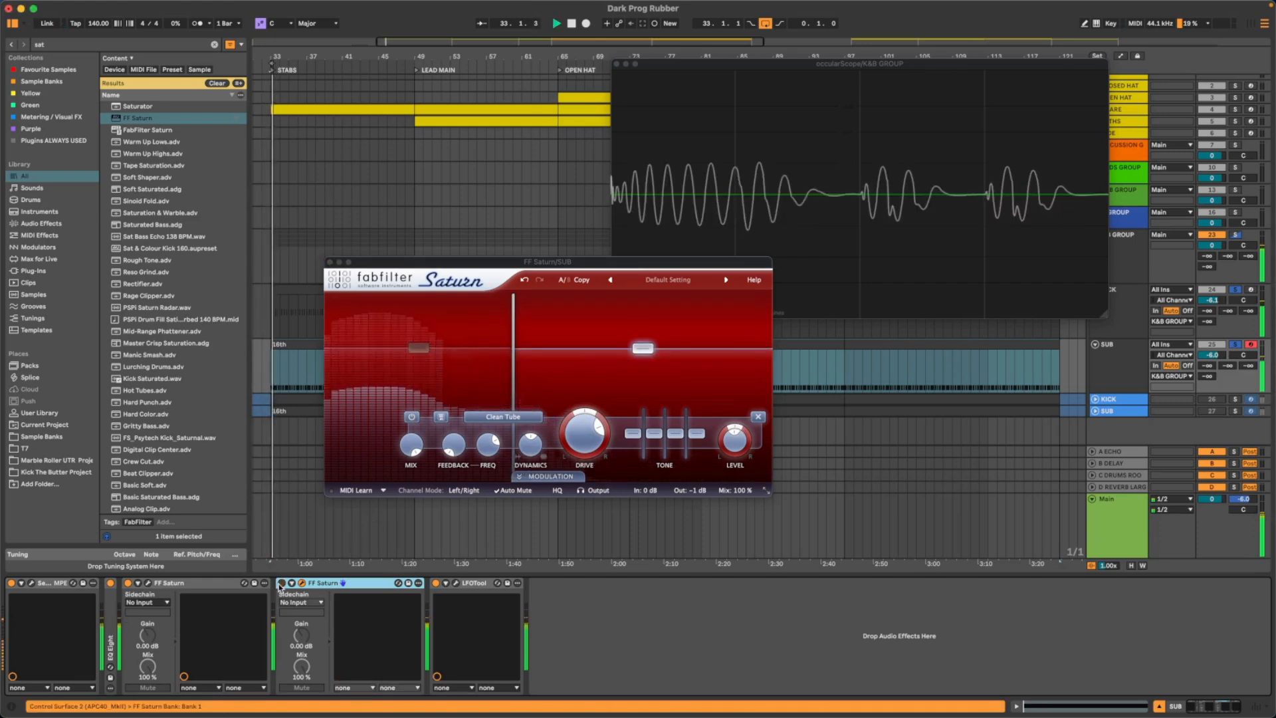
left_click(280, 584)
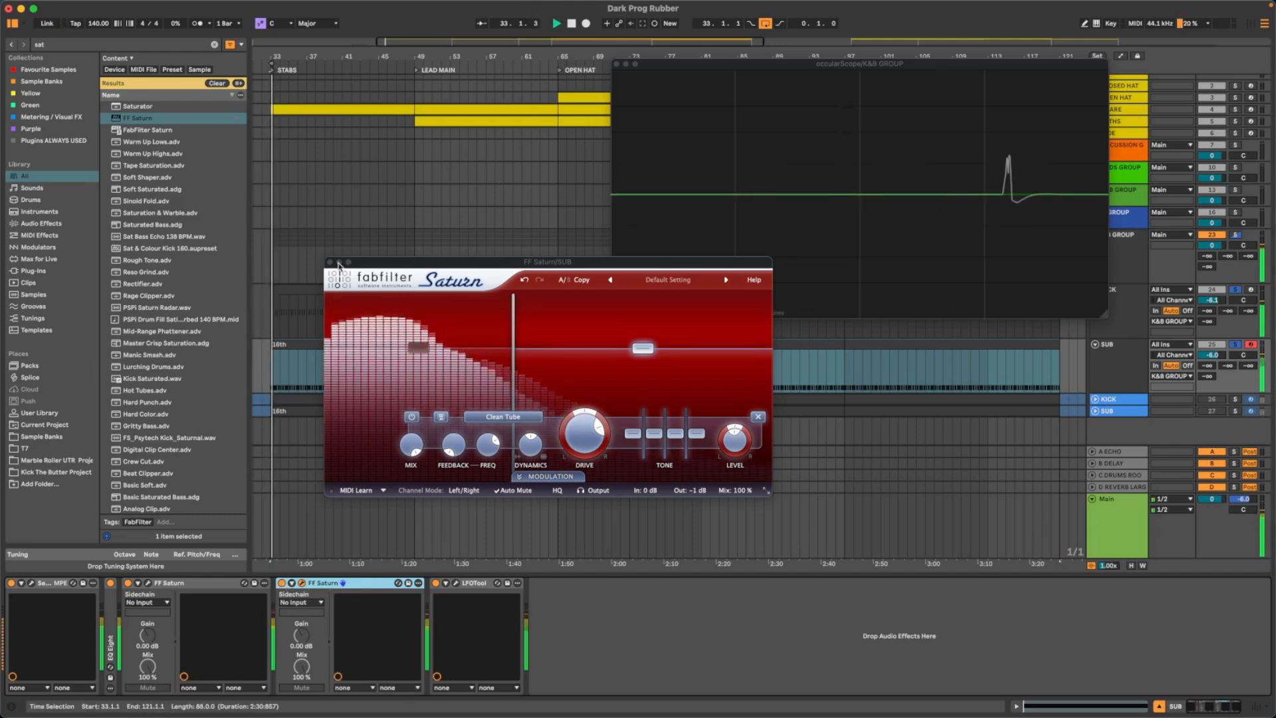
- Close the Saturn window and collapse both Saturn devices in the SUB chain
left_click(344, 585)
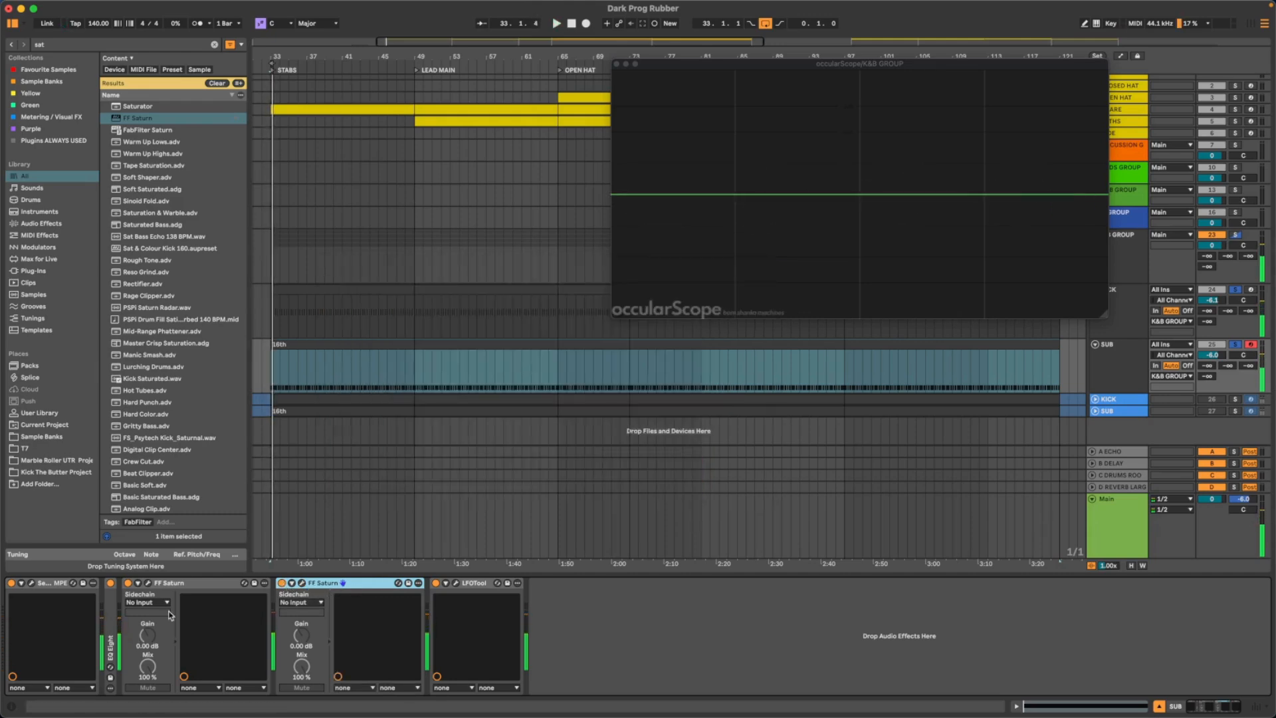
double_click(188, 584)
double_click(206, 583)
- Inspect SUB's LFOTool volume curve and play the kick and sub to examine their combined waveform in occularScope
key("space")
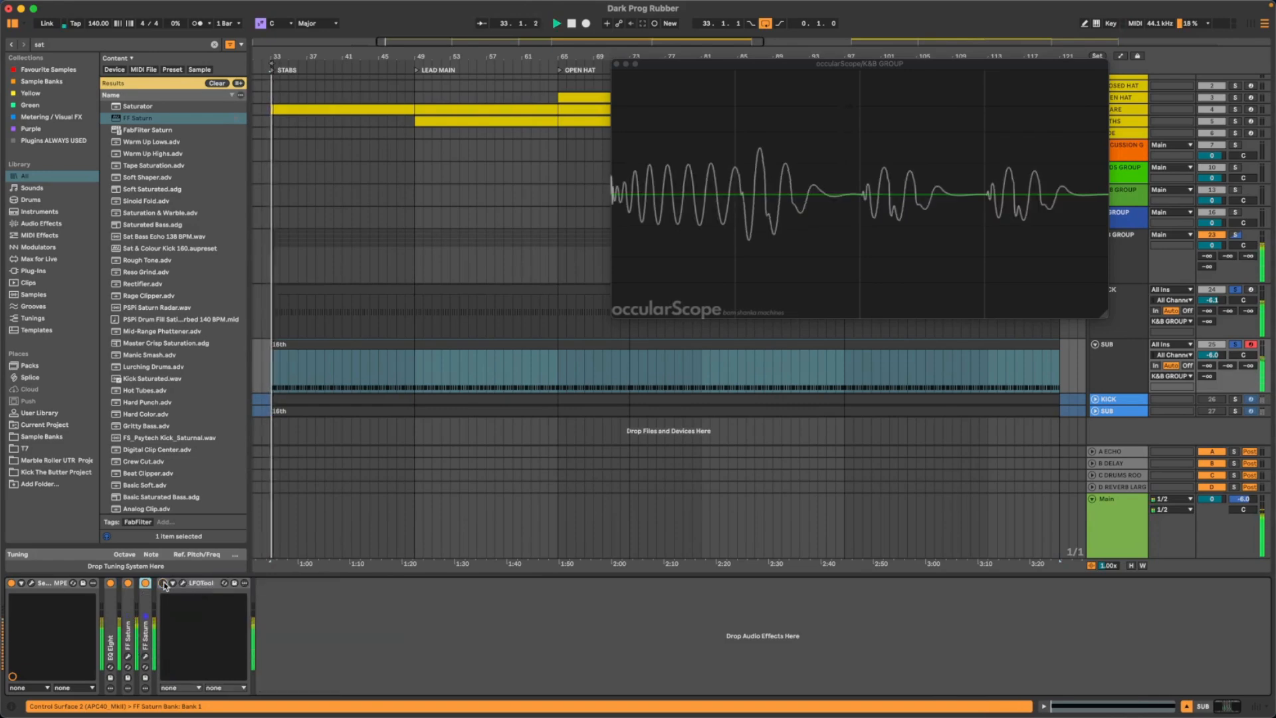
key("space")
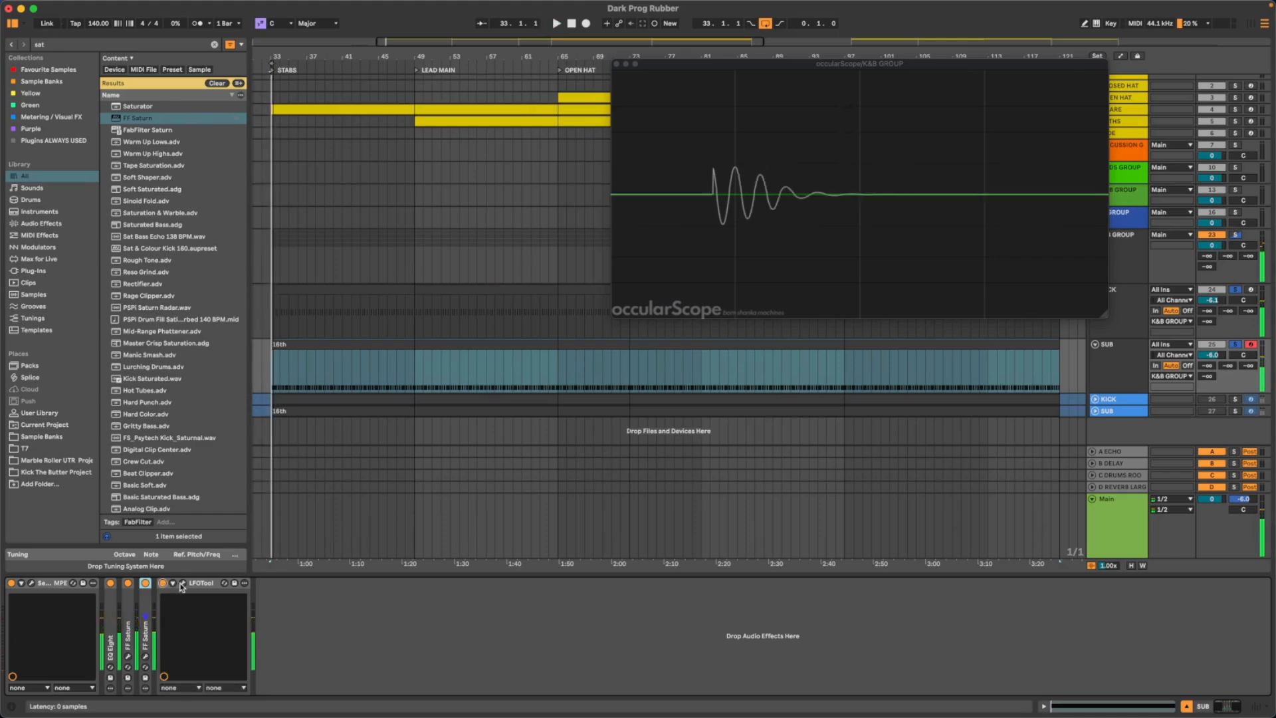
left_click(182, 582)
key("space")
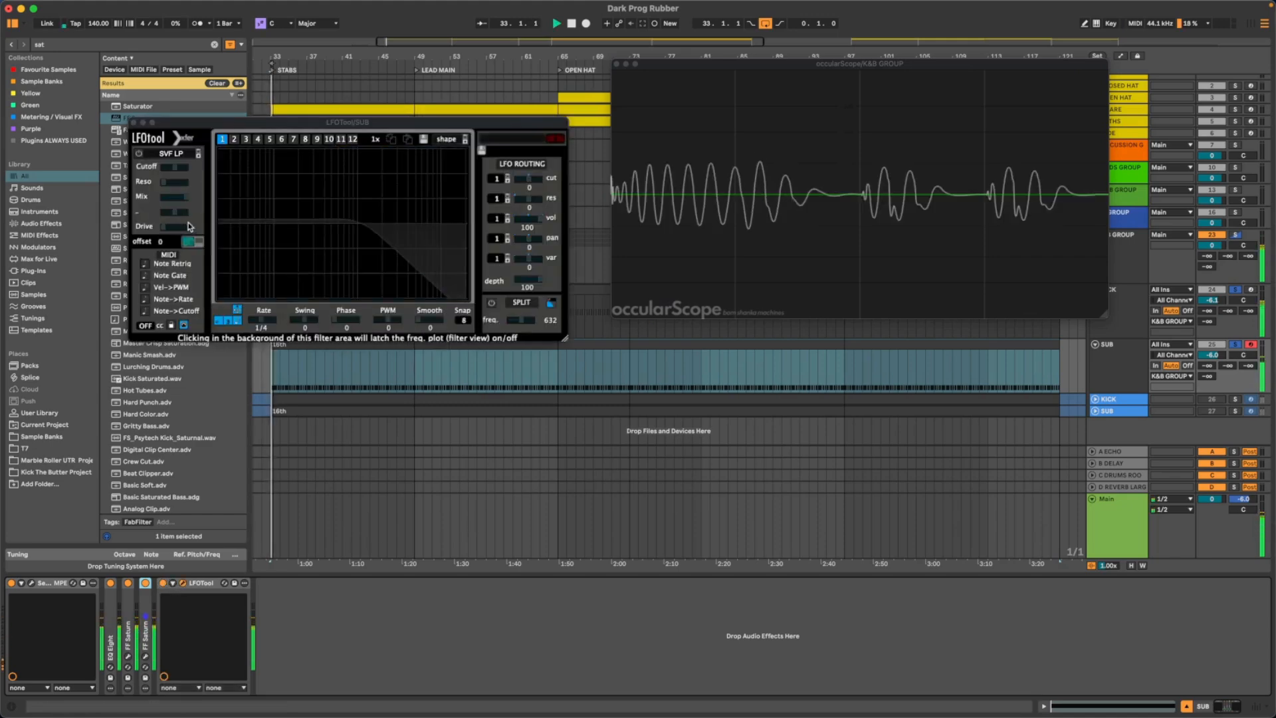
mouse_move(220, 224)
left_mouse_down()
mouse_move(221, 212)
mouse_move(221, 222)
left_mouse_up()
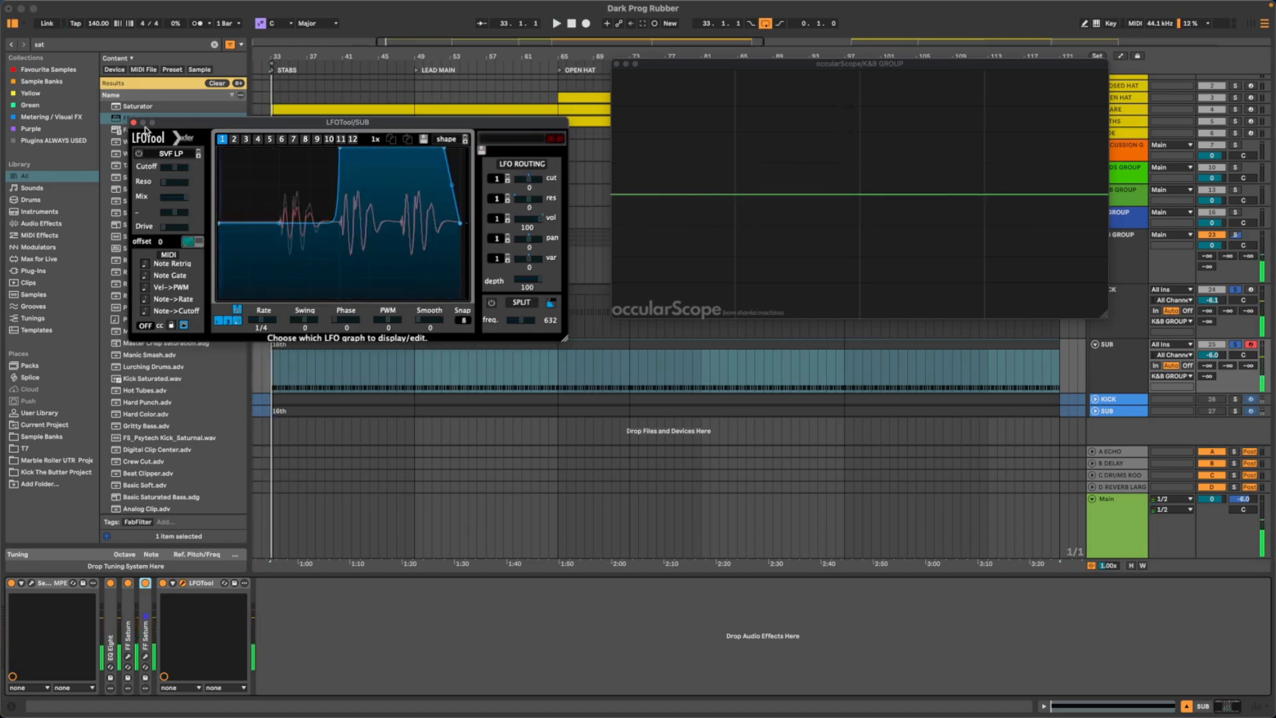
left_click(134, 123)
left_click_drag(821, 68, 561, 95)
key("space")
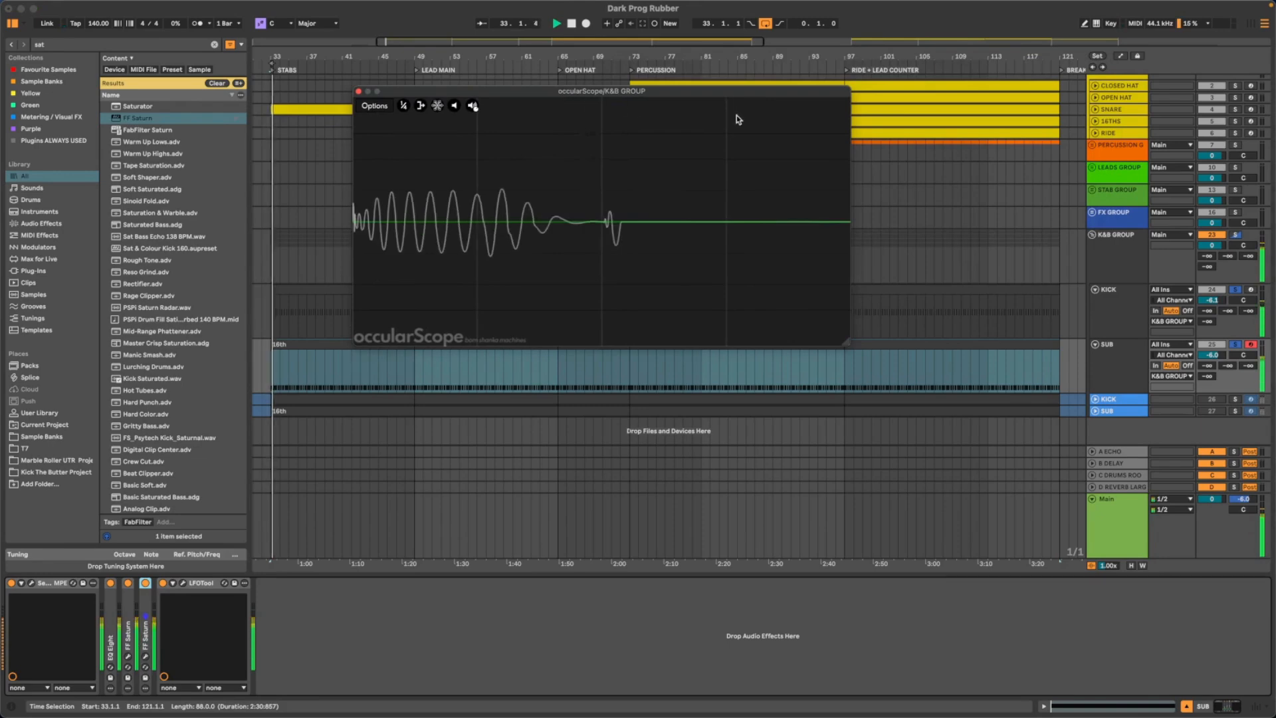
key("space")
- Select the K&B GROUP track and activate its Glue Compressor
left_click(1113, 271)
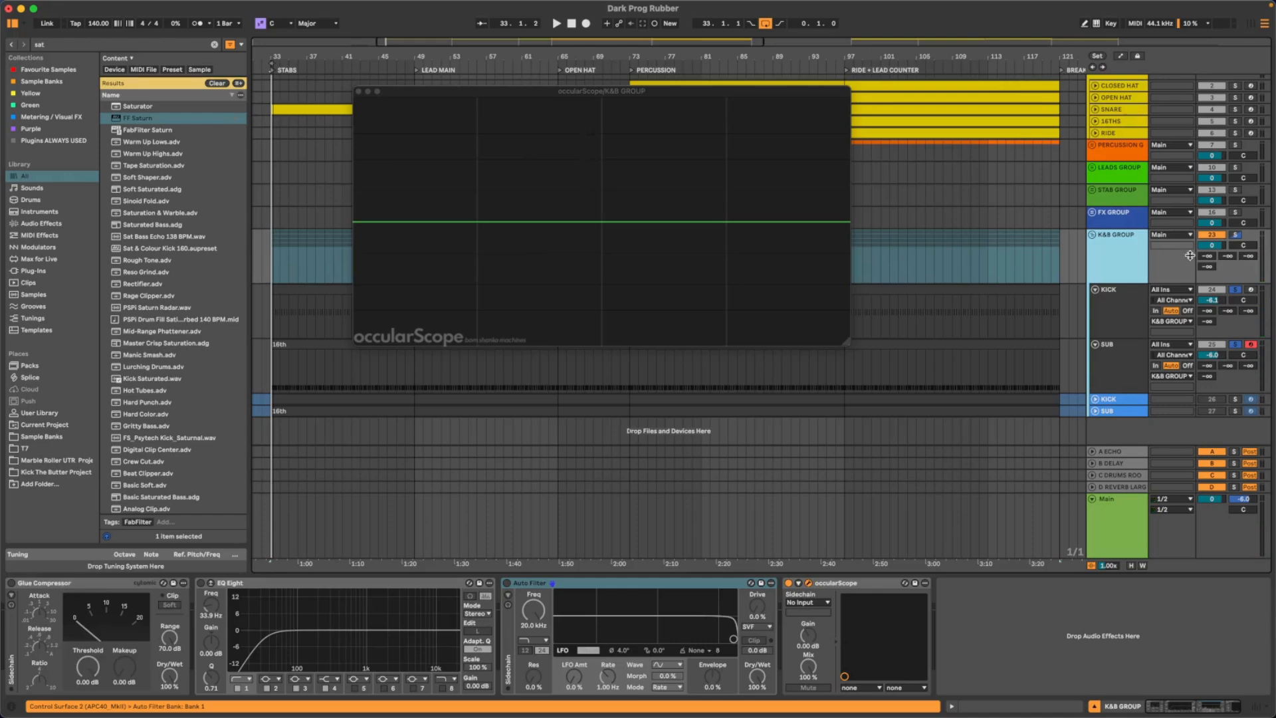
left_click(40, 586)
left_click(12, 583)
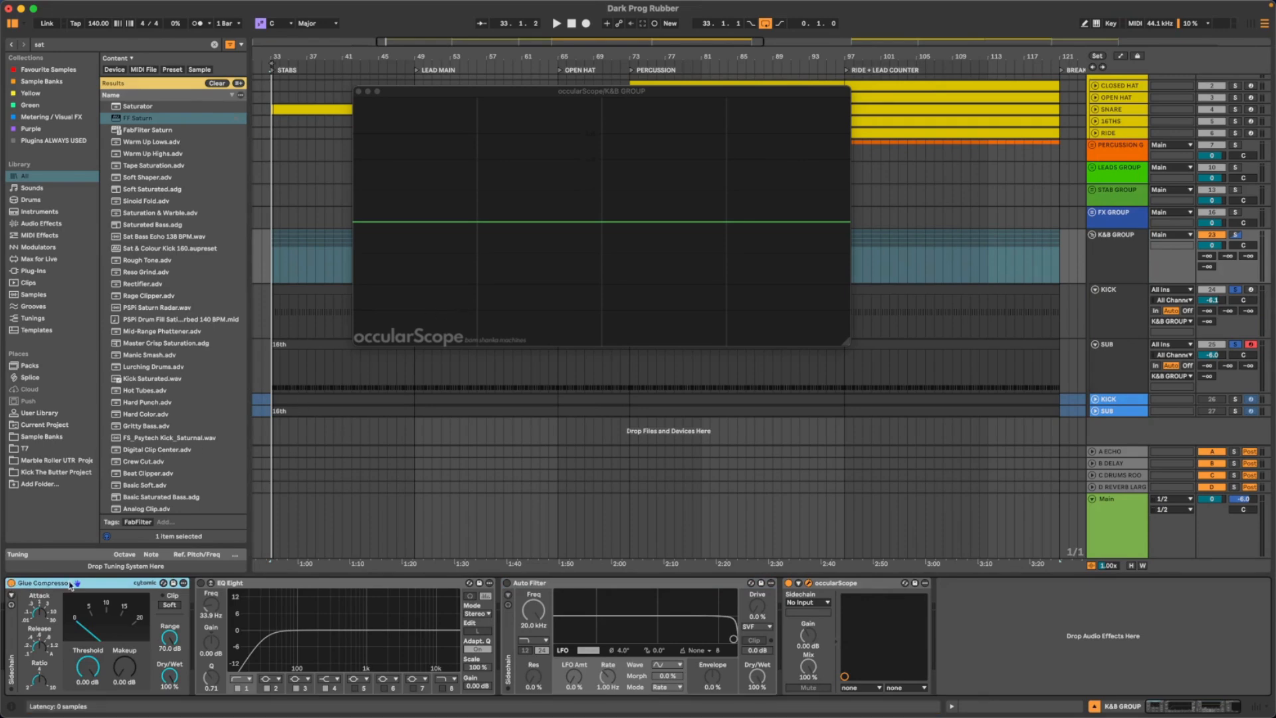
- Search the browser for "ssl" and add SSLComp (m) to the K&B GROUP, moving occularScope clear of its window
left_click(53, 48)
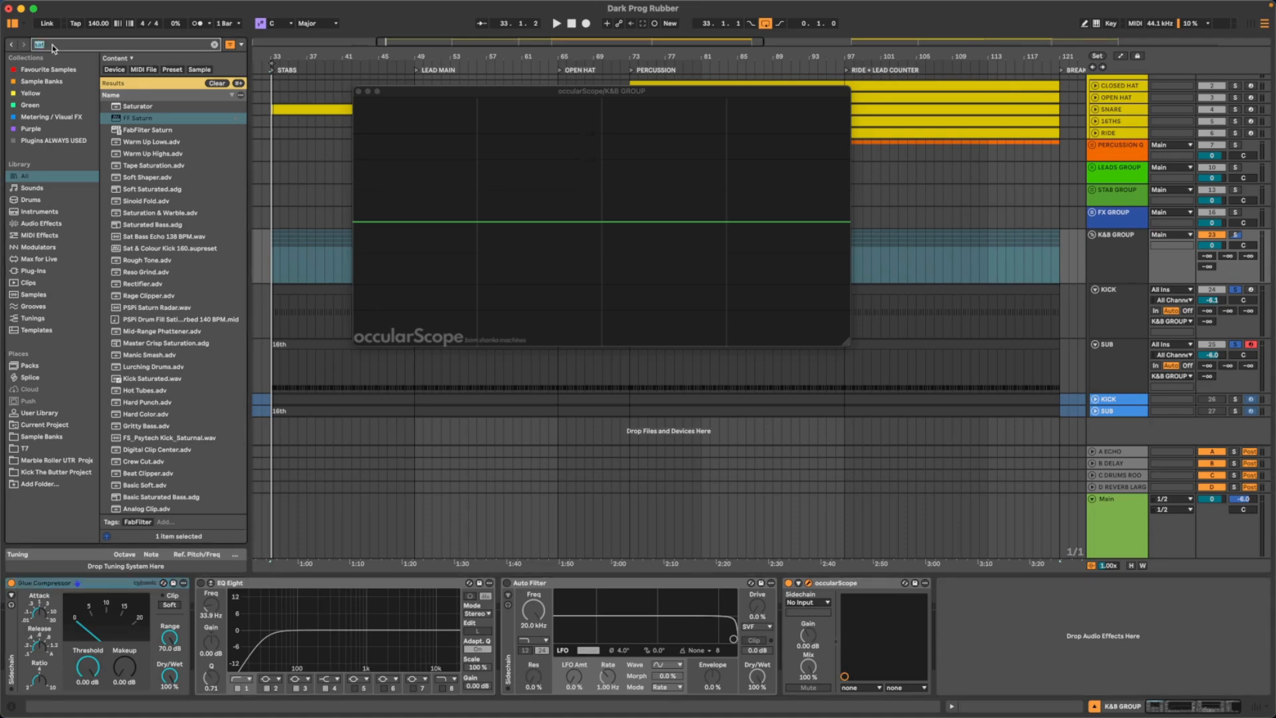
type("ssl")
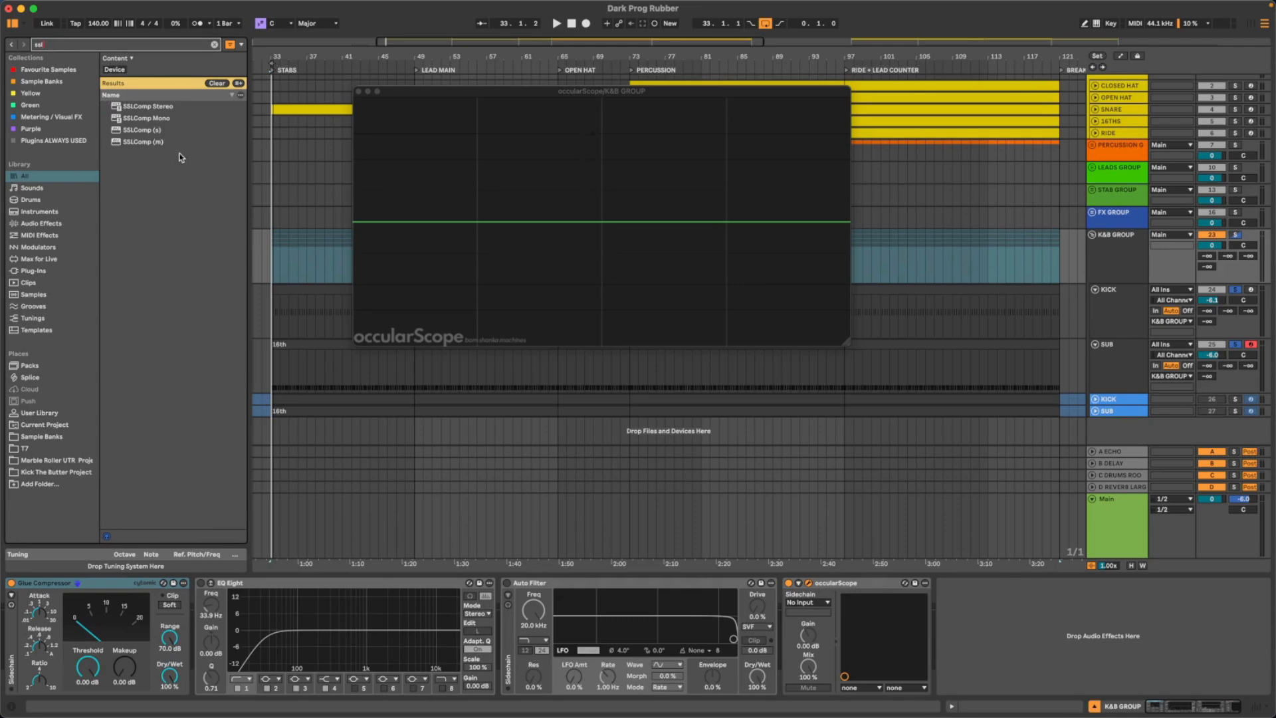
left_click(157, 145)
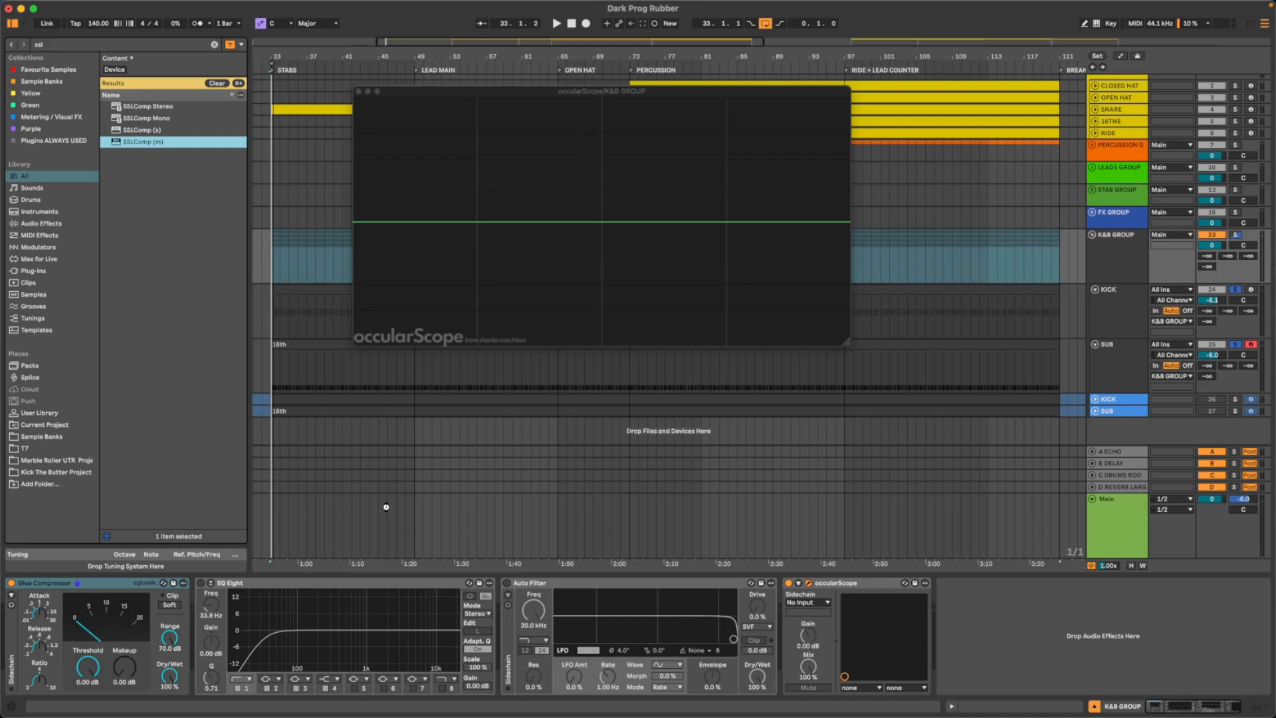
left_click_drag(810, 610, 985, 602)
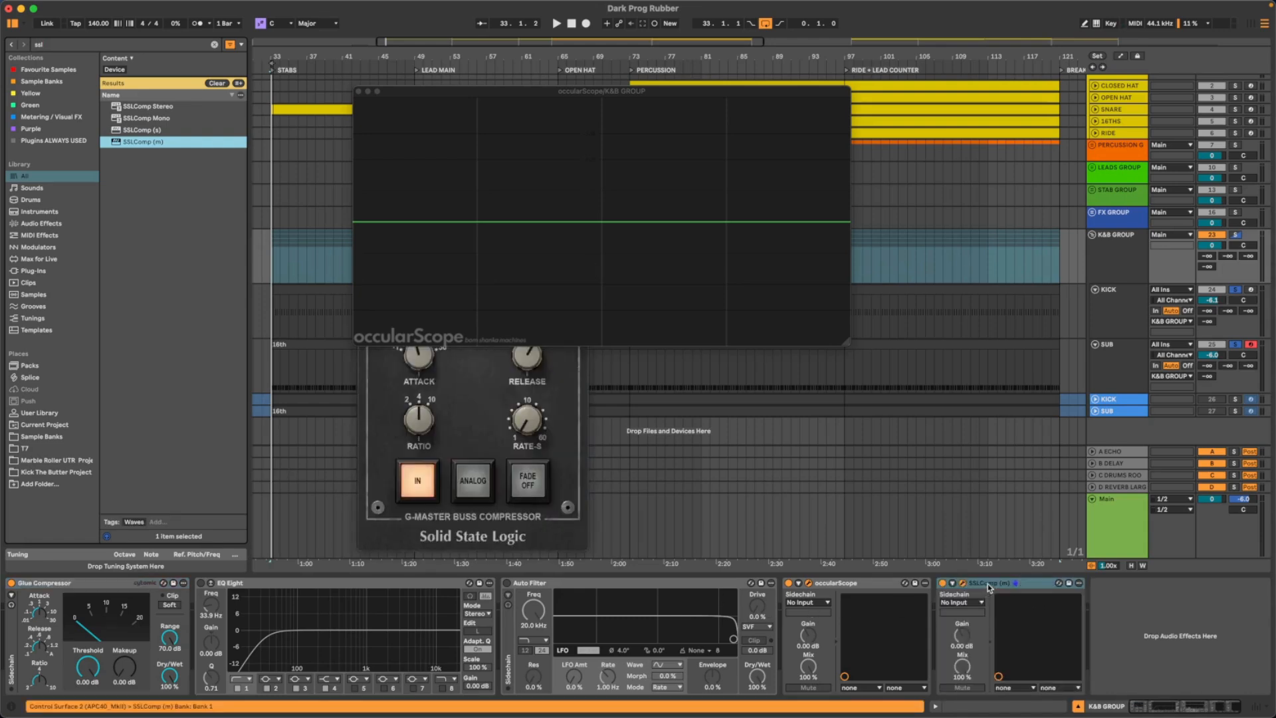
left_click_drag(399, 92, 775, 66)
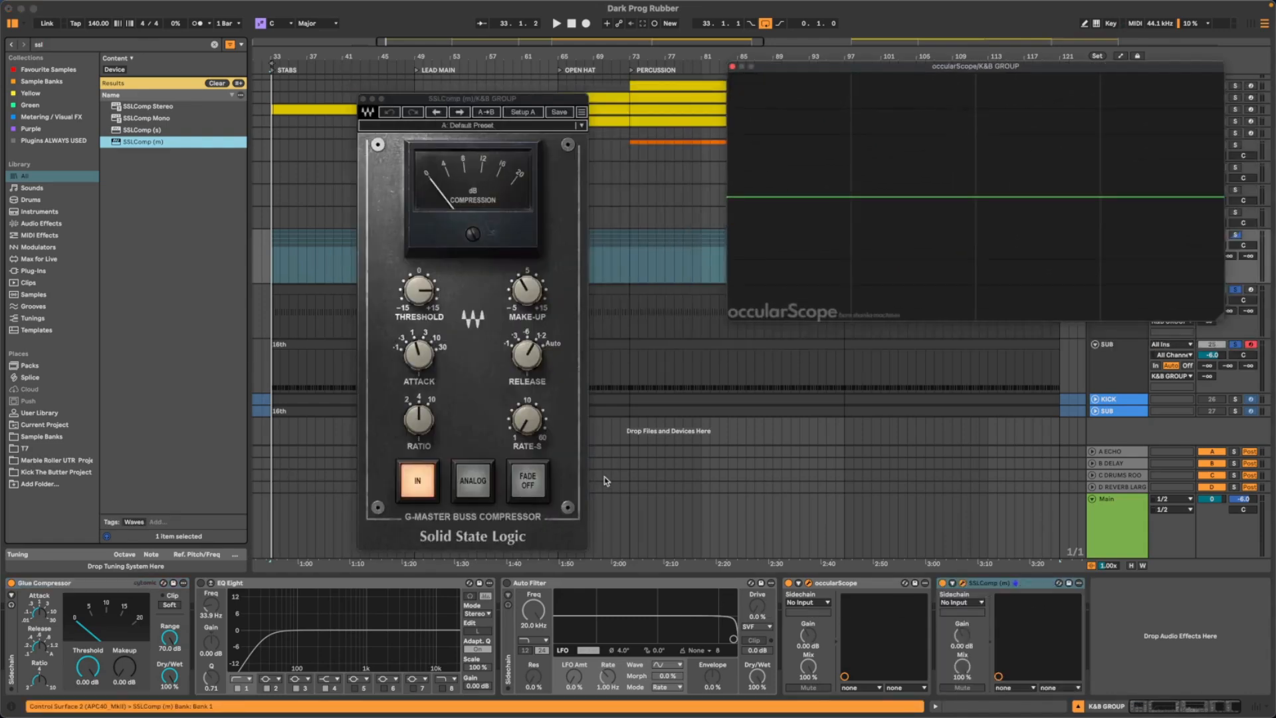
- Move SSLComp (m) ahead of EQ Eight in the K&B GROUP chain, and bypass and collapse the Glue Compressor
left_click(1004, 584)
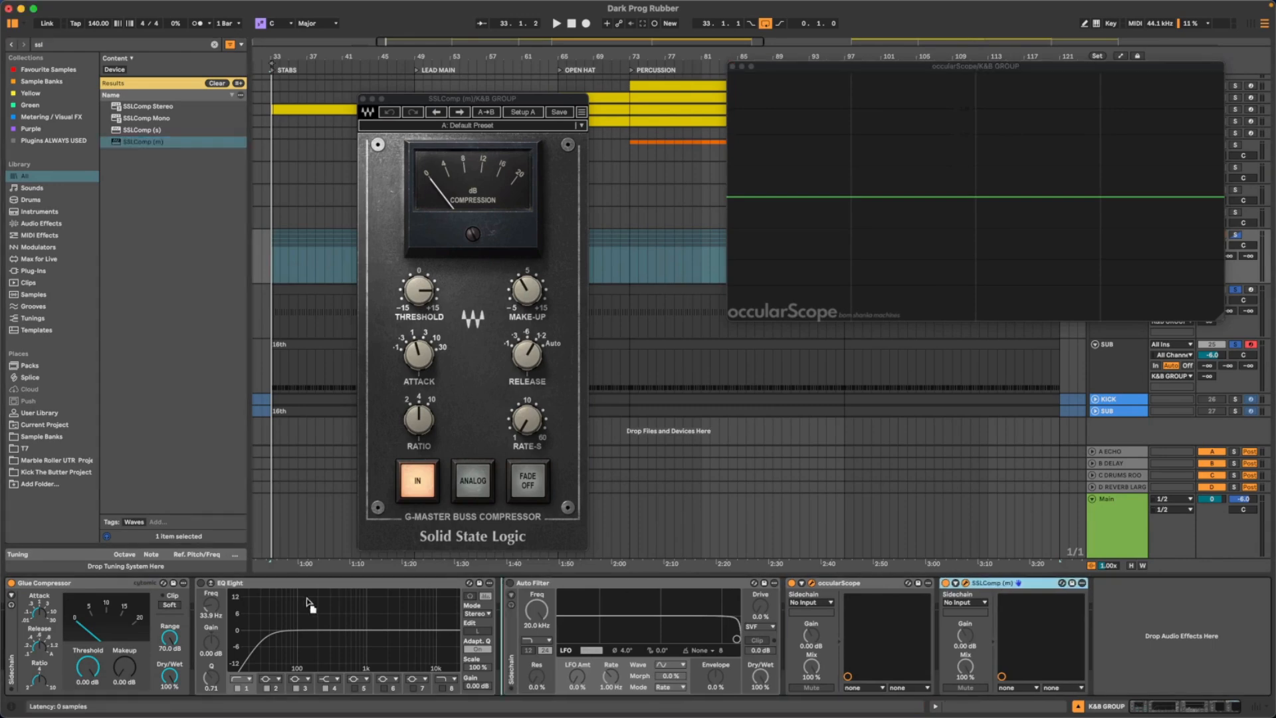
left_click_drag(87, 592, 74, 591)
left_click(12, 583)
double_click(39, 583)
left_click(68, 587)
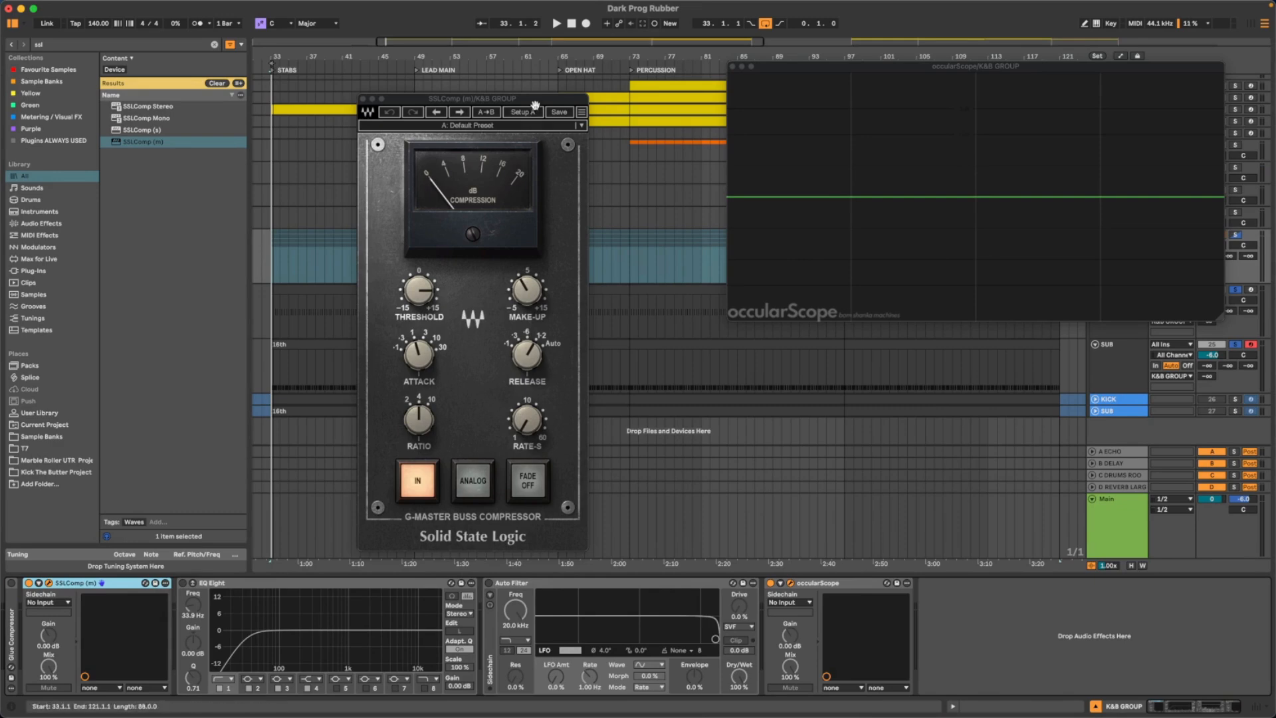
- Load the K&B BUS preset in SSLComp (m) and adjust its threshold during playback
left_click_drag(536, 100, 413, 103)
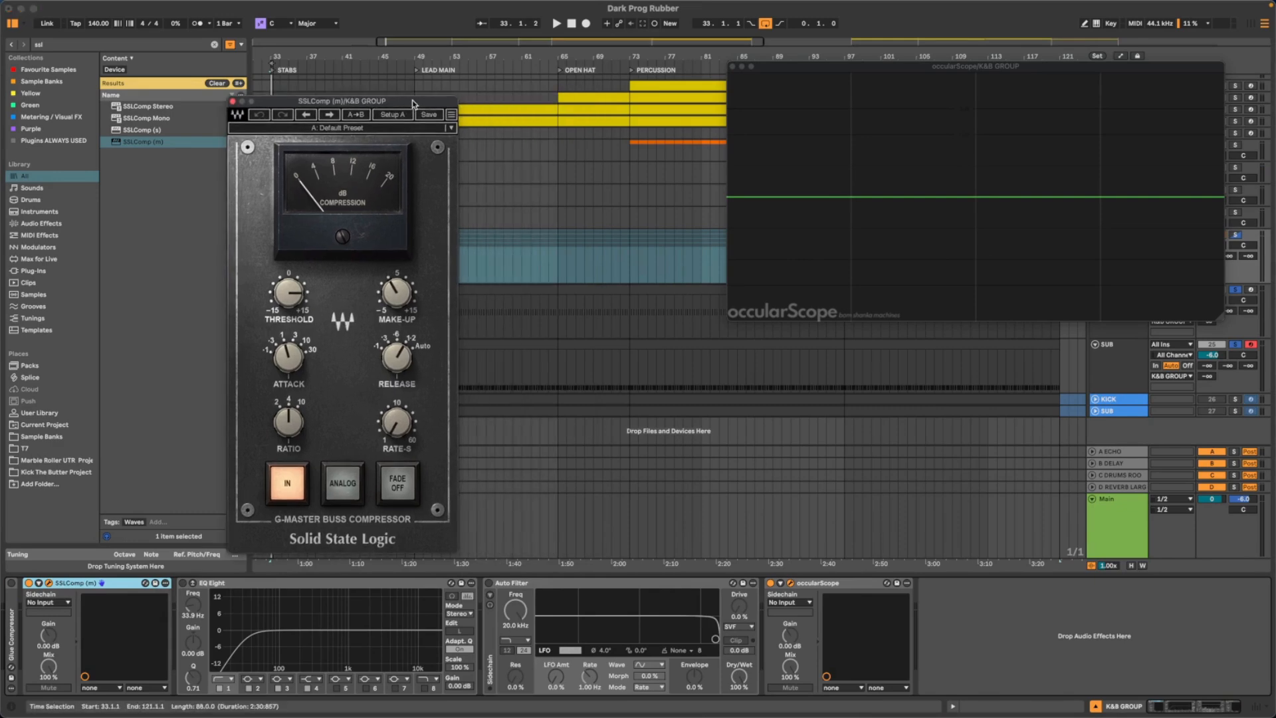
left_click(449, 128)
mouse_move(486, 383)
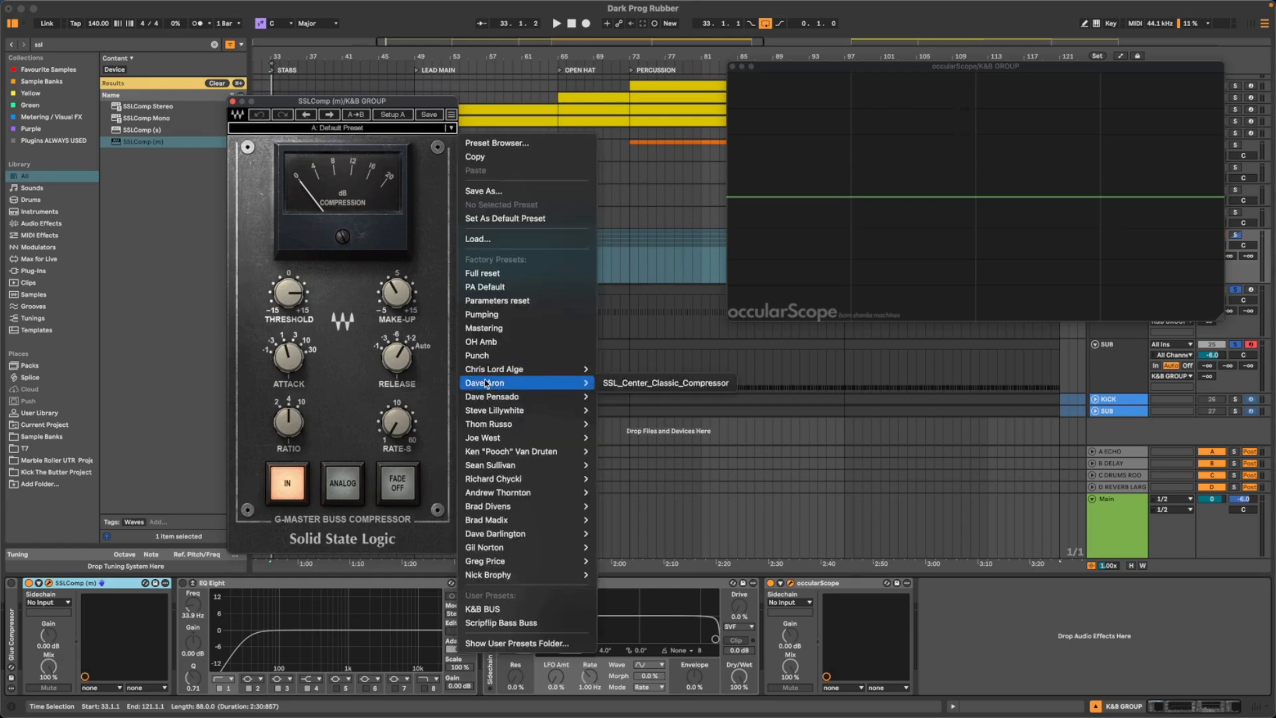
left_click(483, 609)
key("space")
left_click_drag(341, 101, 354, 95)
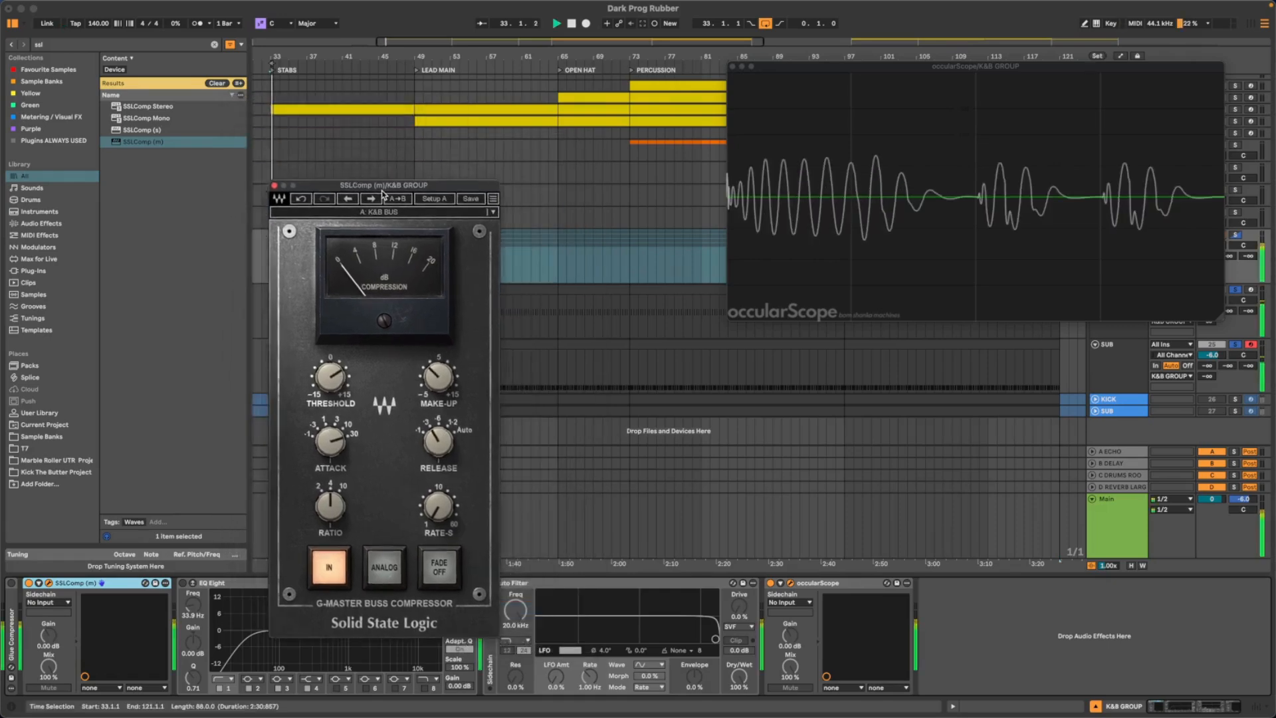
left_click_drag(296, 286, 297, 269)
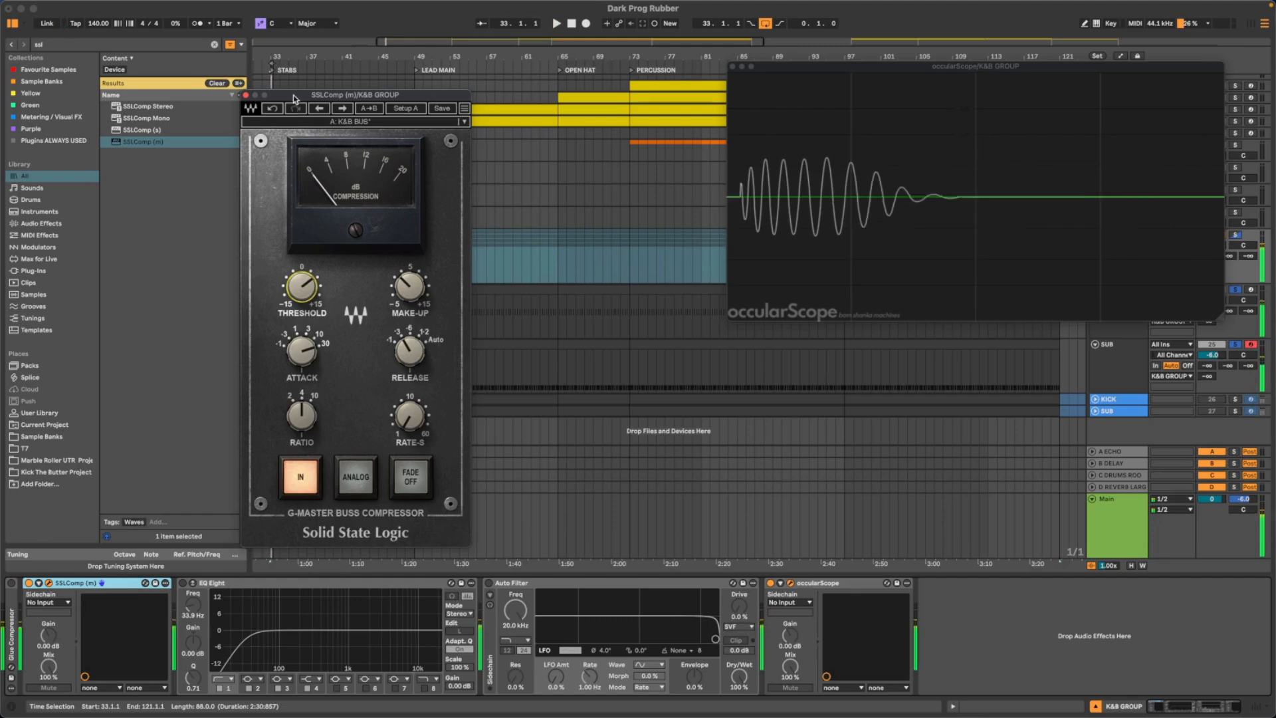
- Close and delete SSLComp (m) from the K&B GROUP, and expand and reactivate the Glue Compressor
left_click_drag(293, 98, 373, 130)
left_click(361, 127)
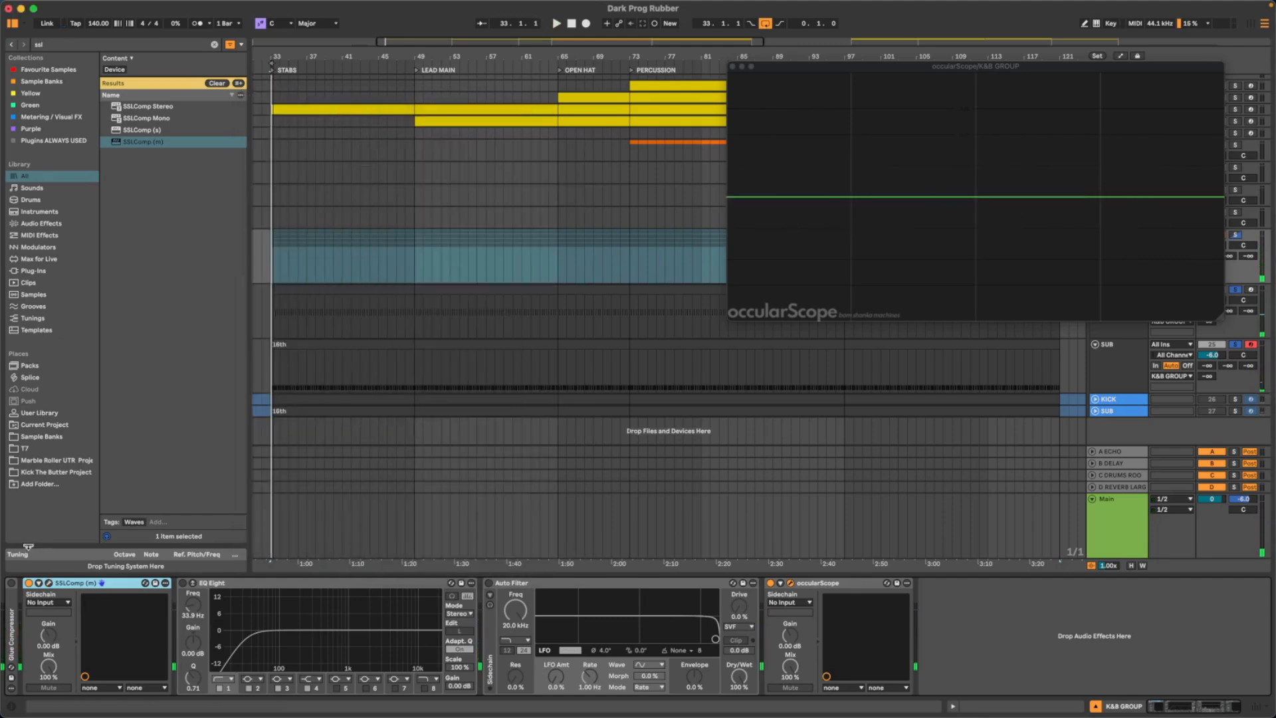
left_click(29, 583)
double_click(12, 591)
left_click(11, 583)
left_click(264, 585)
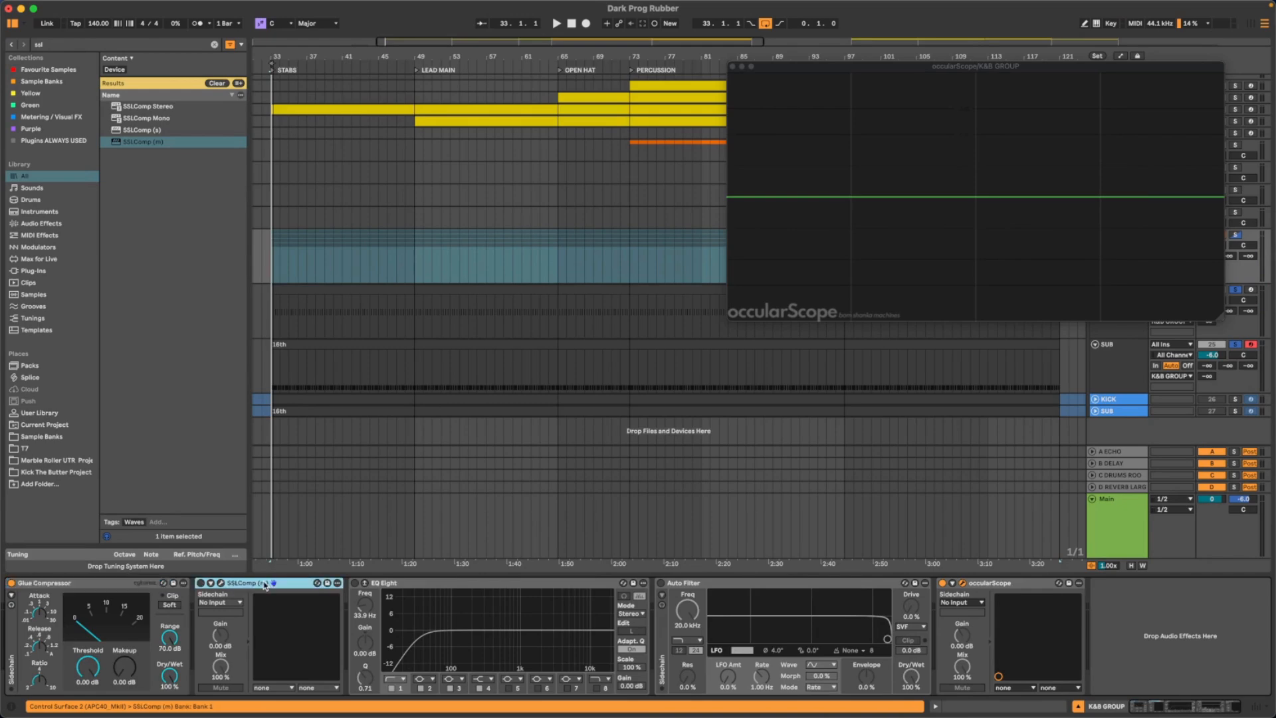
key("Delete")
- During playback, set the Glue Compressor's threshold to about -16.8 dB and its makeup gain to 3.02 dB
key("space")
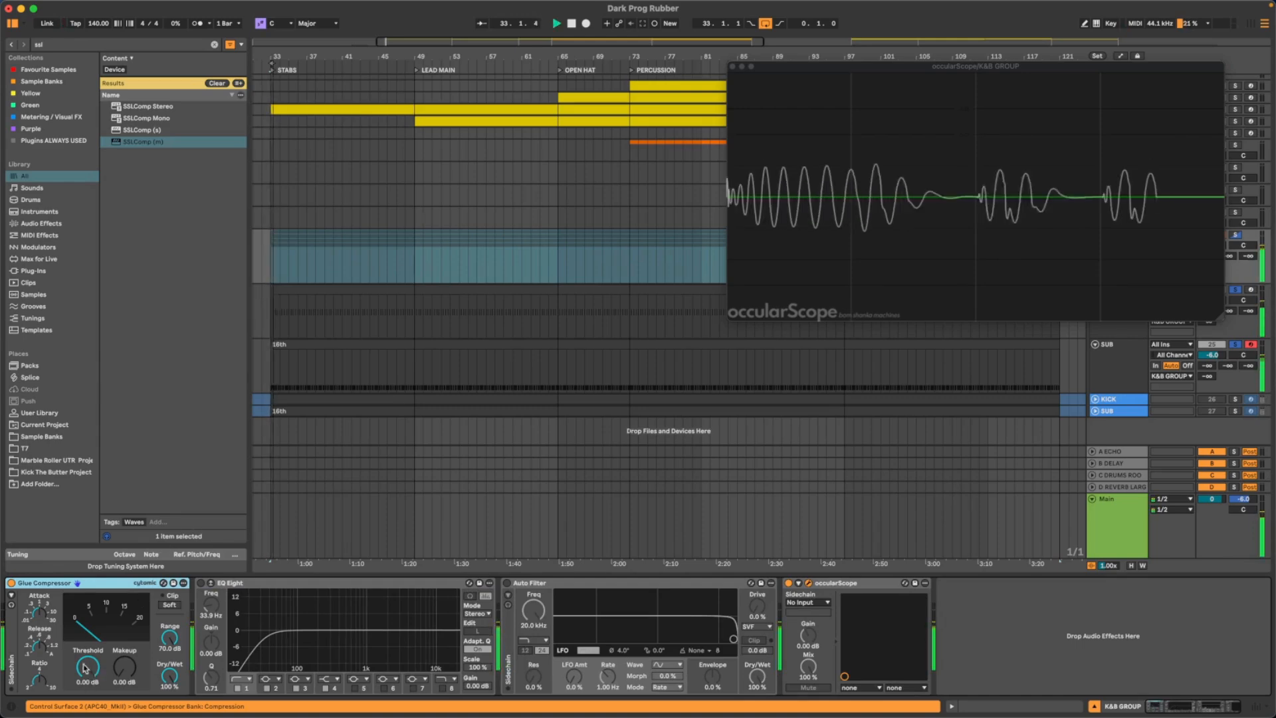
left_click_drag(87, 667, 87, 702)
key("space")
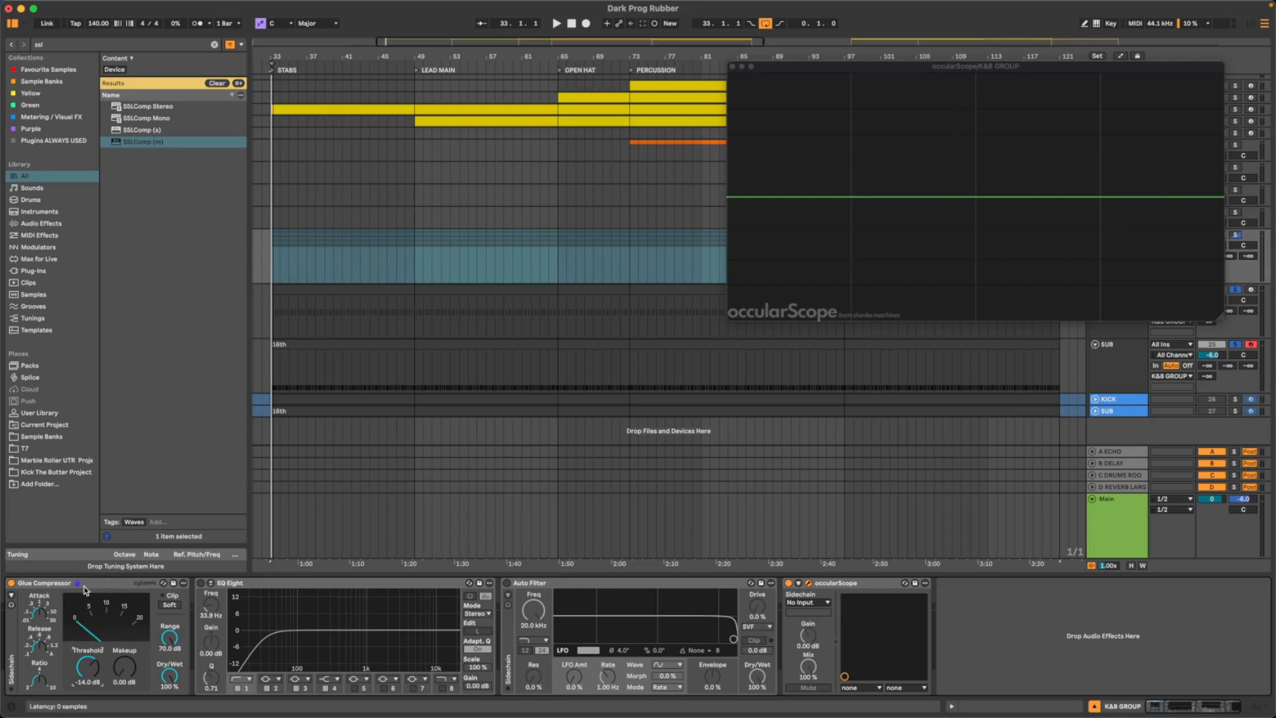
key("space")
left_click_drag(87, 667, 127, 677)
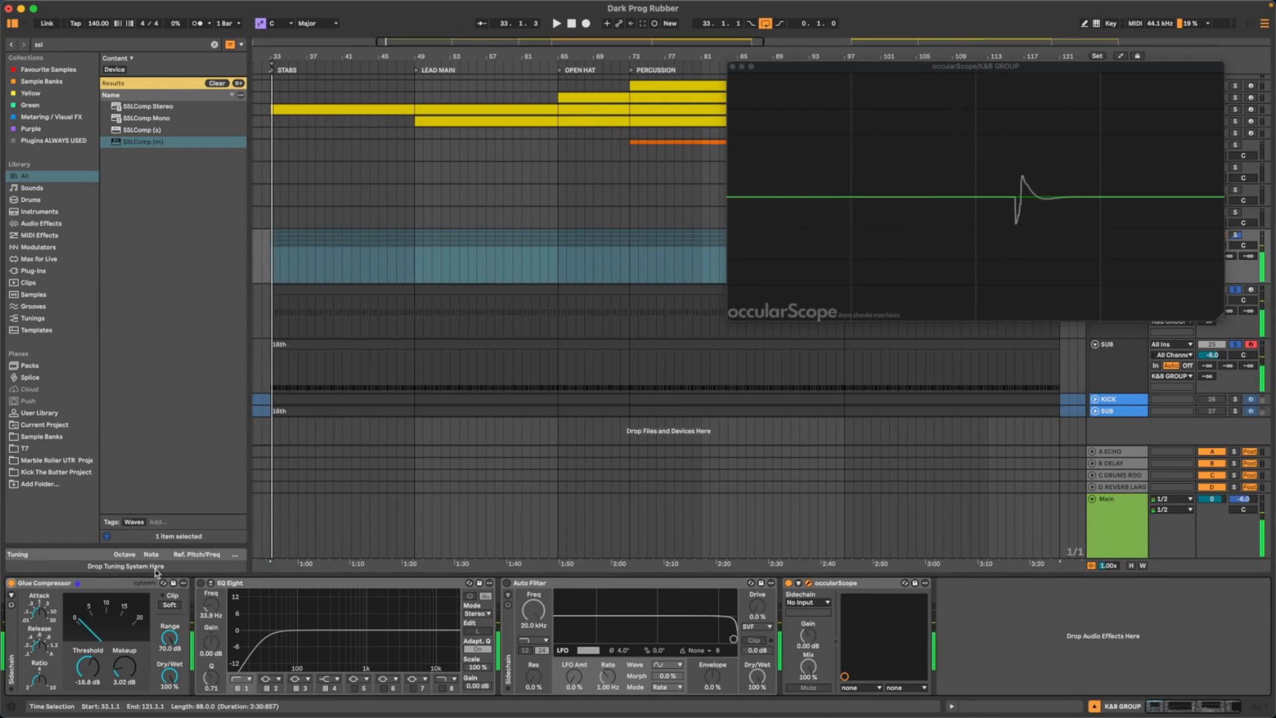
- Collapse the Glue Compressor, activate the K&B GROUP's EQ Eight, and lower its low-cut frequency to 26.6 Hz
double_click(105, 583)
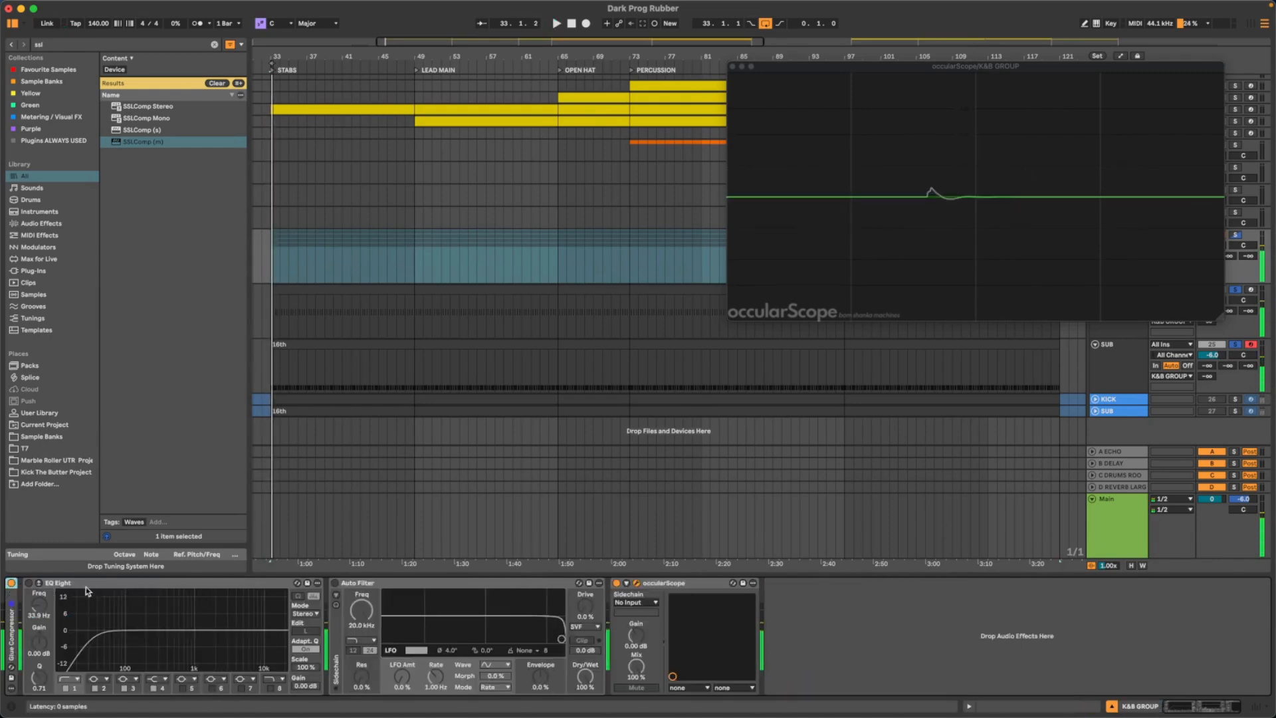
left_click(110, 588)
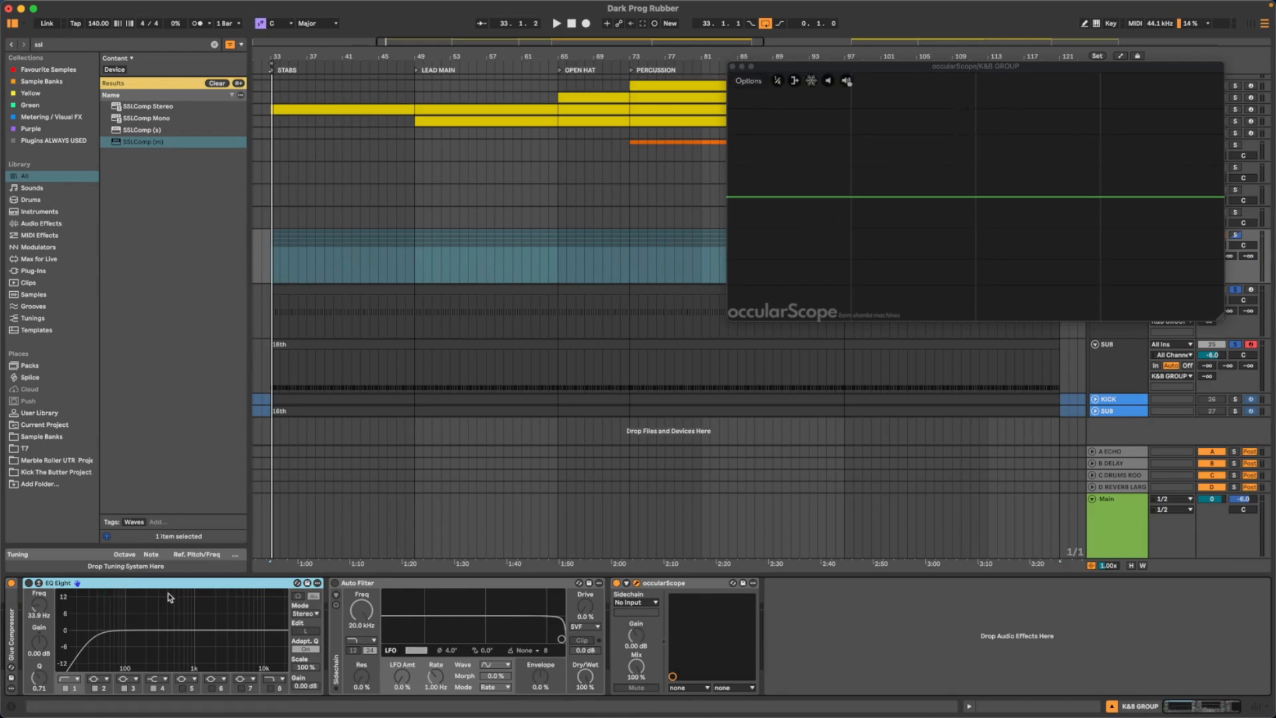
left_click(27, 583)
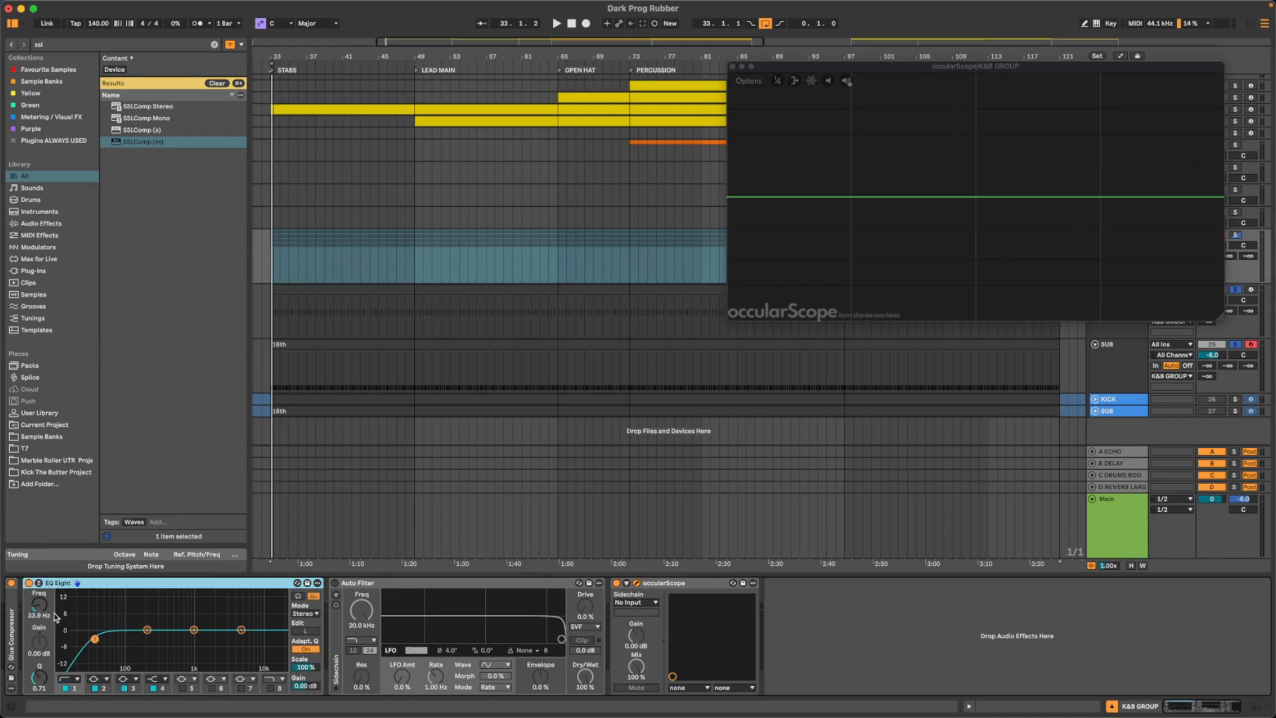
key("space")
mouse_move(40, 605)
left_mouse_down()
mouse_move(39, 622)
mouse_move(40, 610)
left_mouse_up()
key("space")
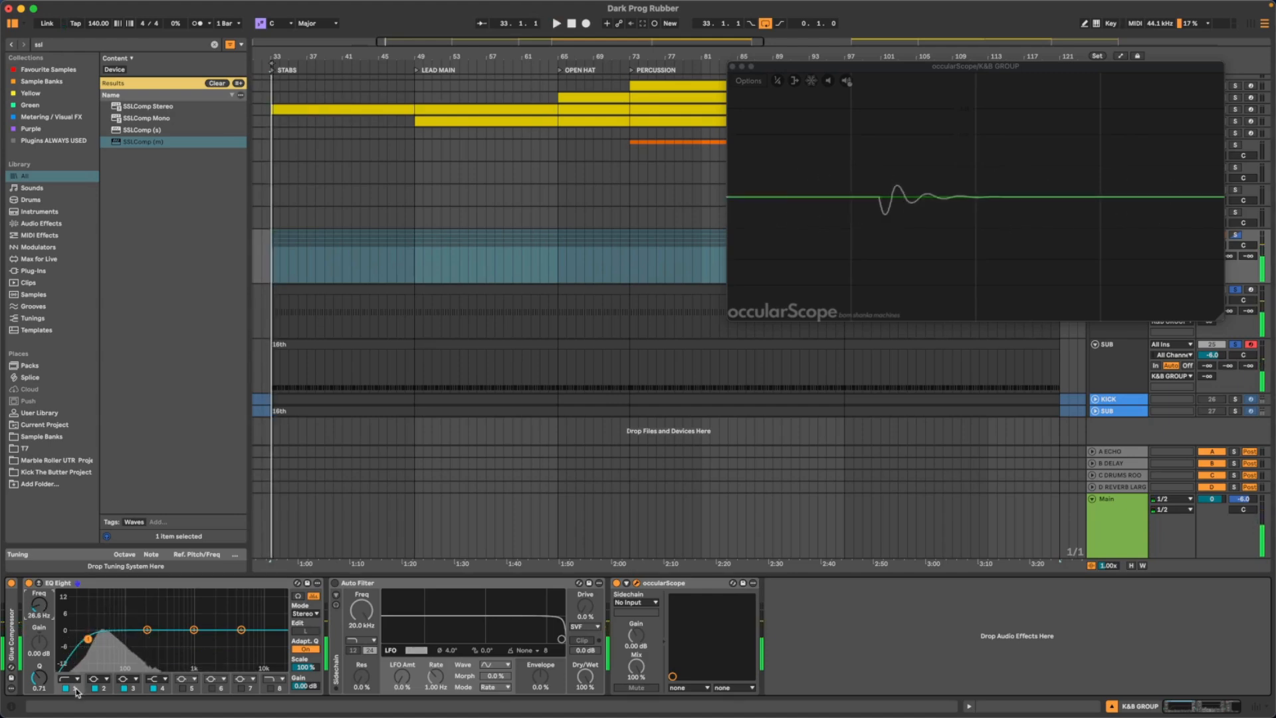
- Switch band 1 of the K&B GROUP's EQ Eight to the steeper low-cut shape and sweep its frequency between about 20 and 30 Hz during playback
left_click(69, 679)
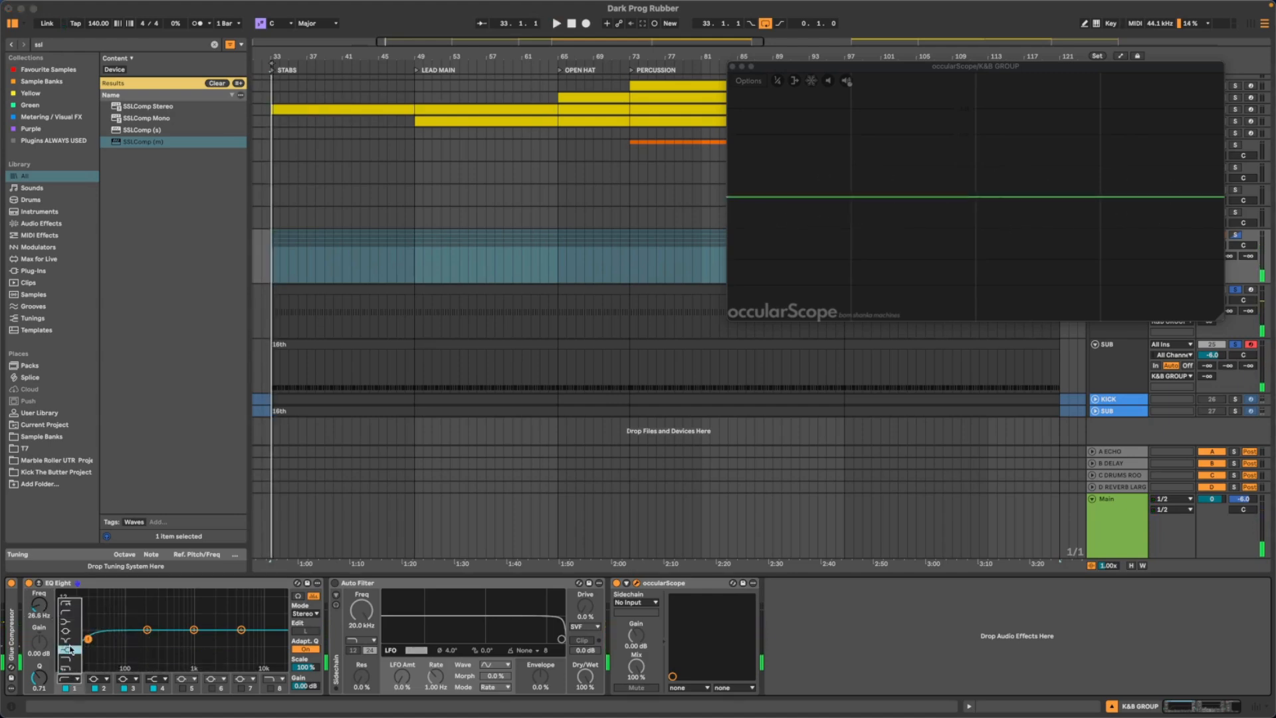
left_click(68, 607)
key("space")
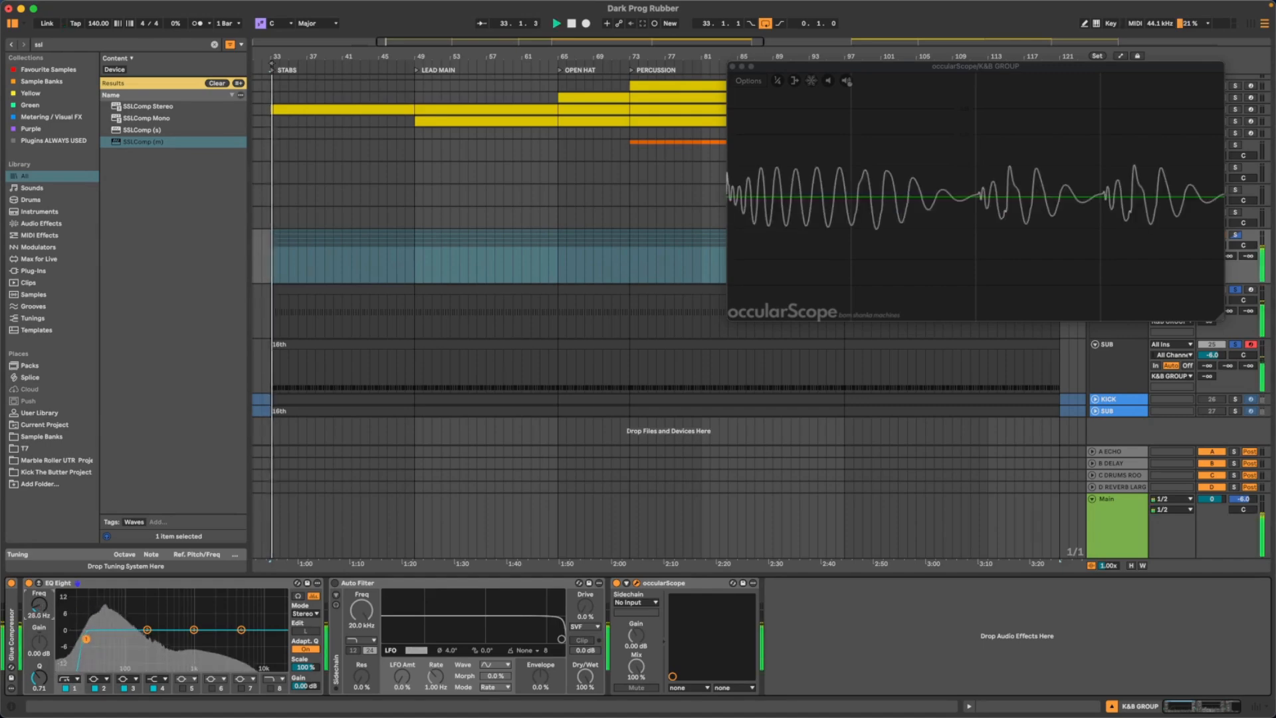
mouse_move(88, 639)
left_mouse_down()
mouse_move(67, 639)
mouse_move(92, 639)
left_mouse_up()
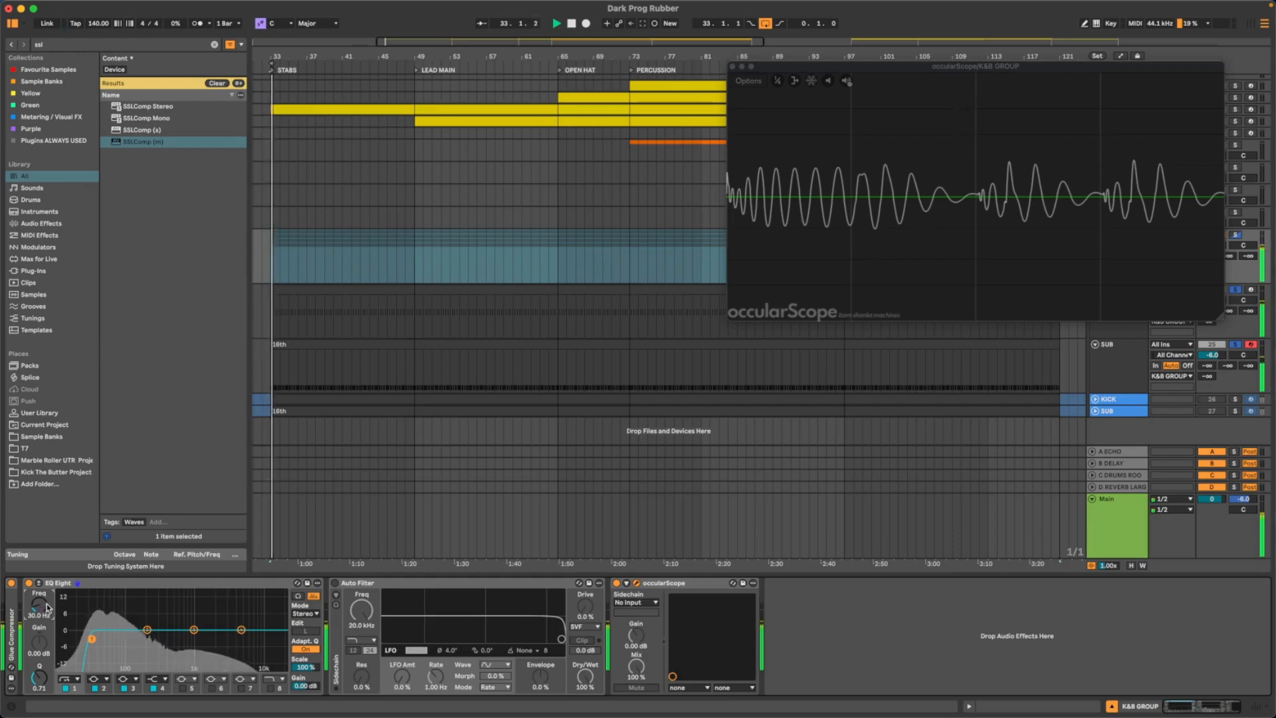
left_click_drag(43, 605, 42, 610)
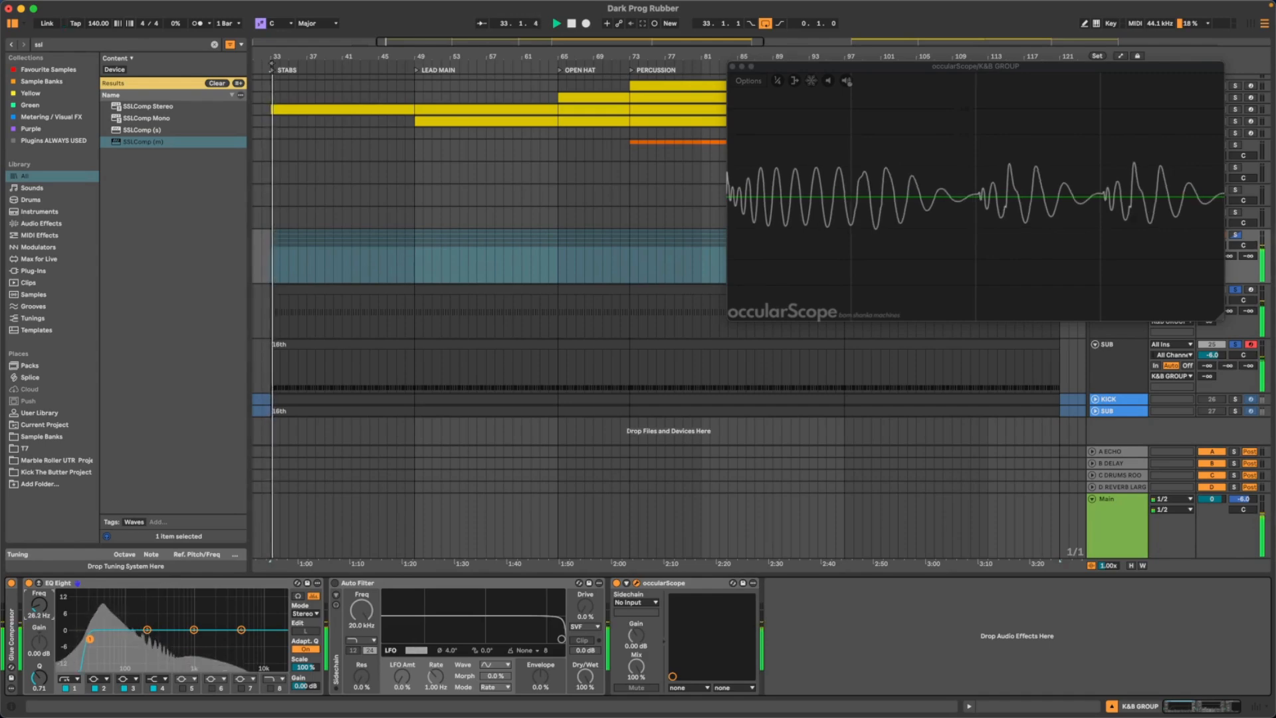
left_click_drag(40, 604, 39, 607)
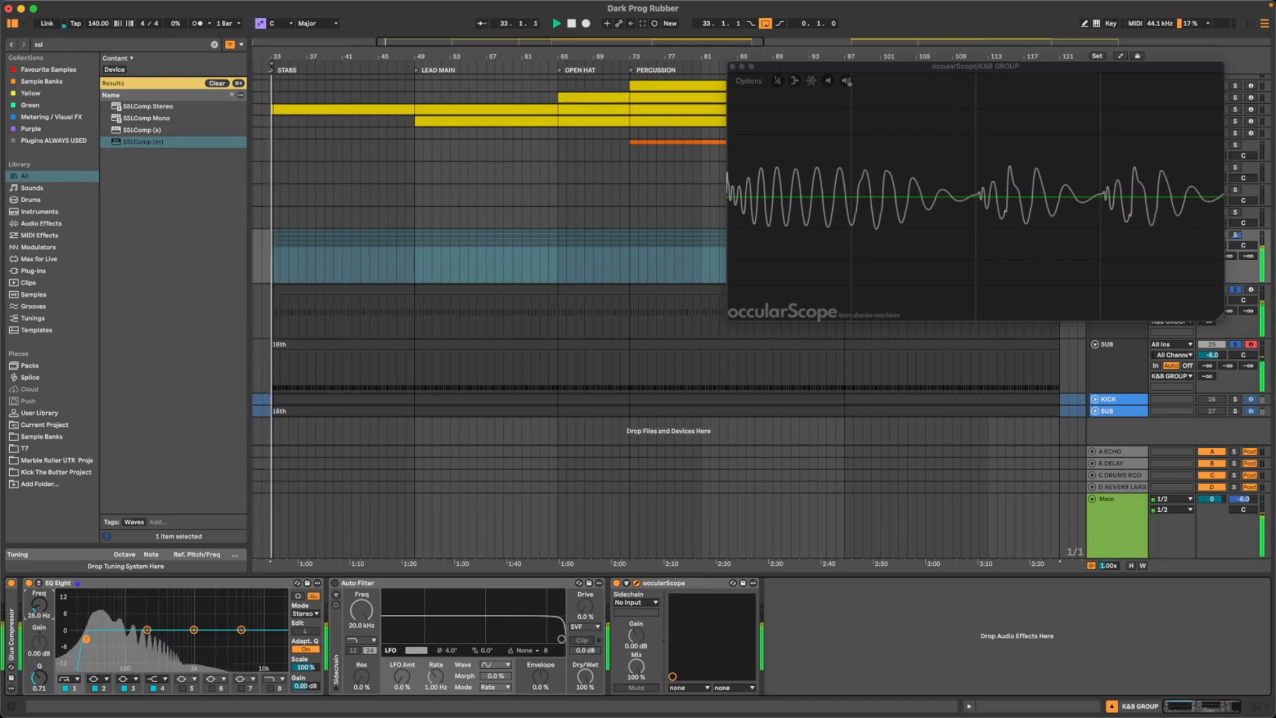
left_click_drag(39, 604, 36, 615)
- Set the EQ Eight's low-cut frequency to 35 Hz and play the loop to check it
key("space")
key("space")
type("35")
key("Return")
key("space")
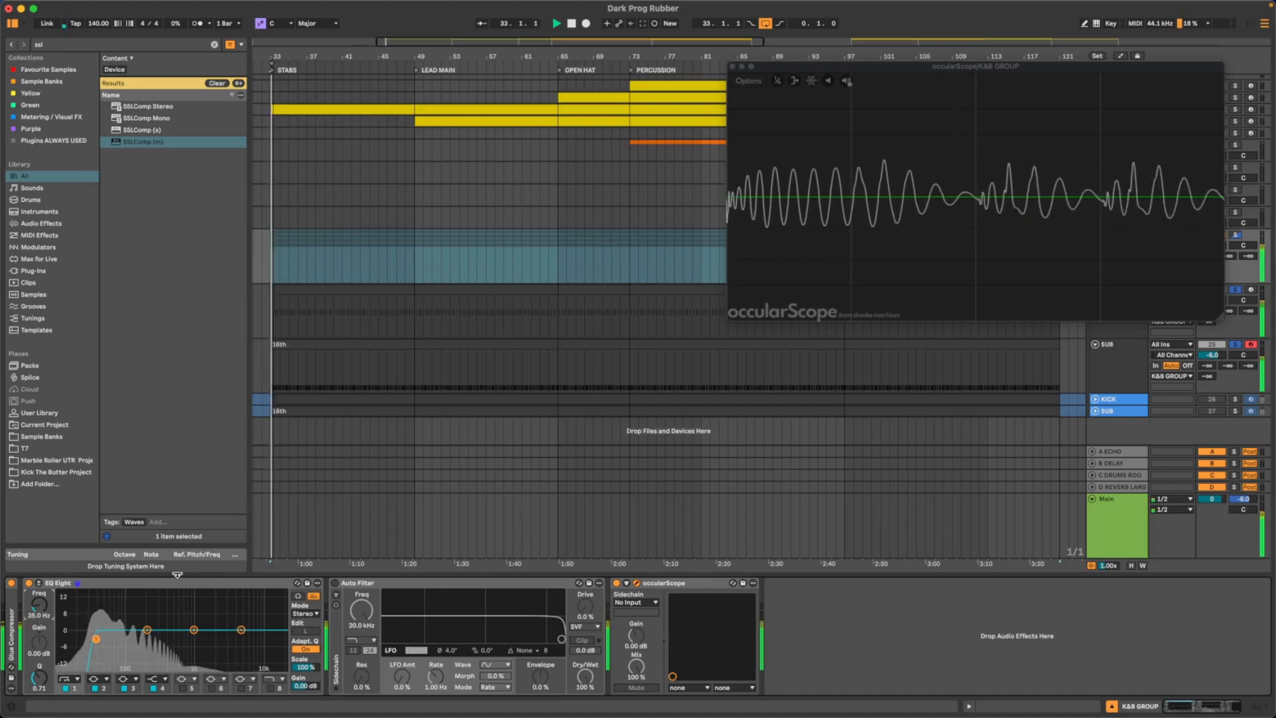
key("space")
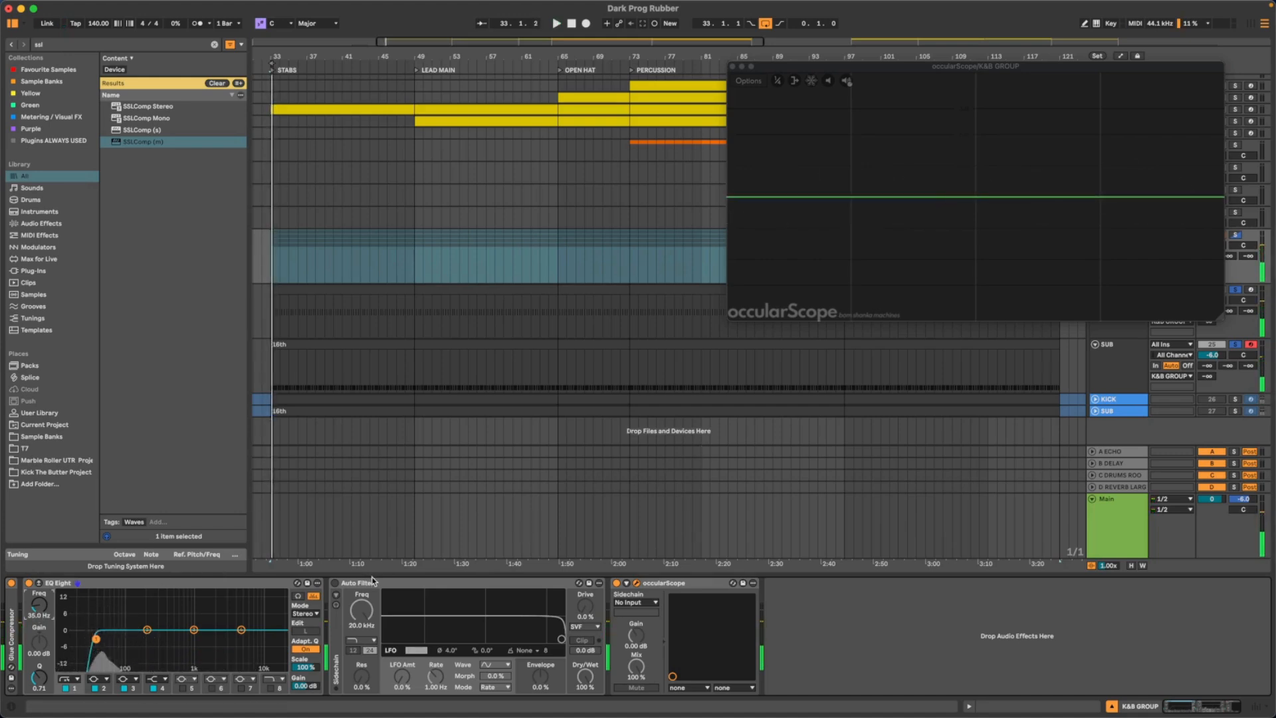
key("space")
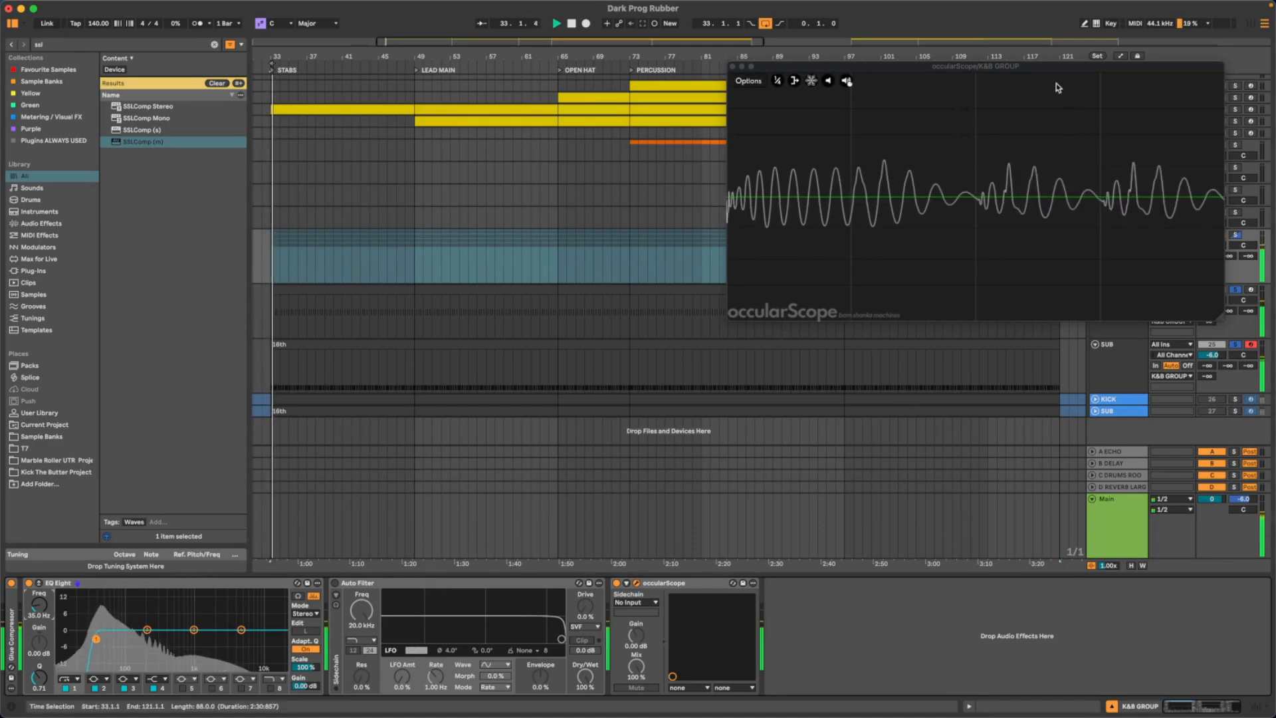
- Move the occularScope window clear of the track controls, solo only the SUB track, and display the K&B GROUP's devices
left_click_drag(1057, 68, 819, 77)
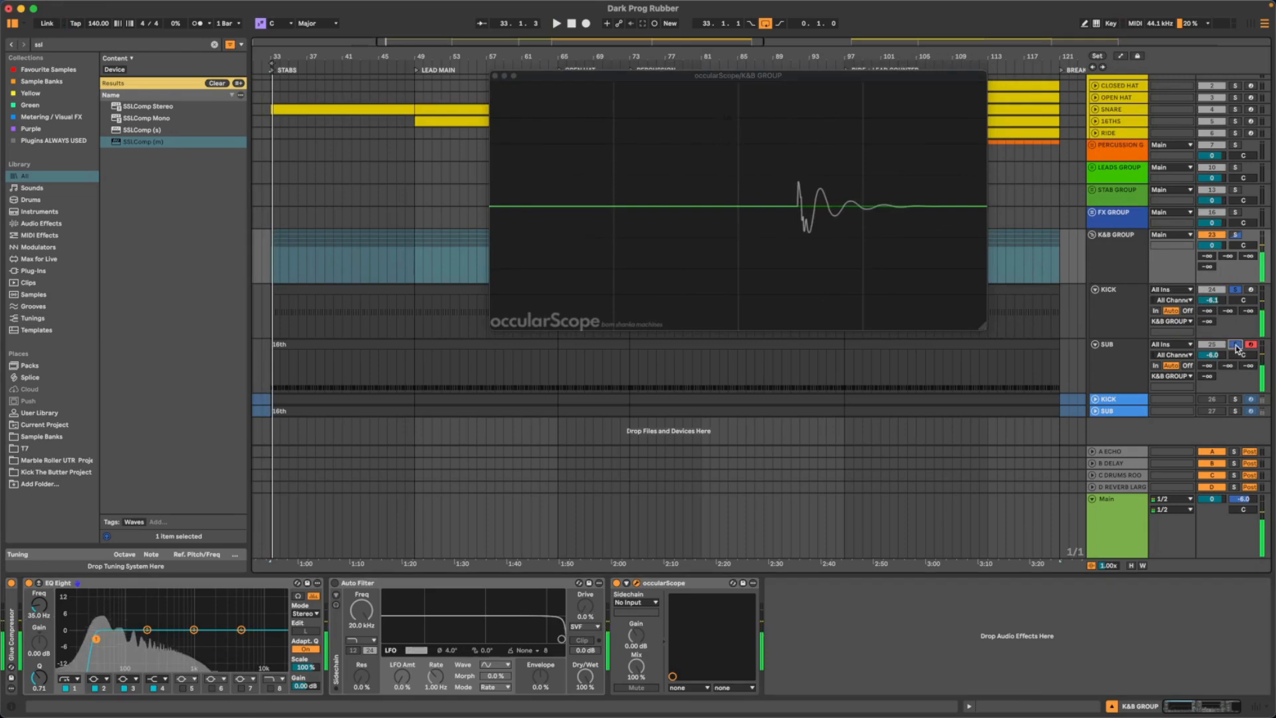
left_click(1237, 347)
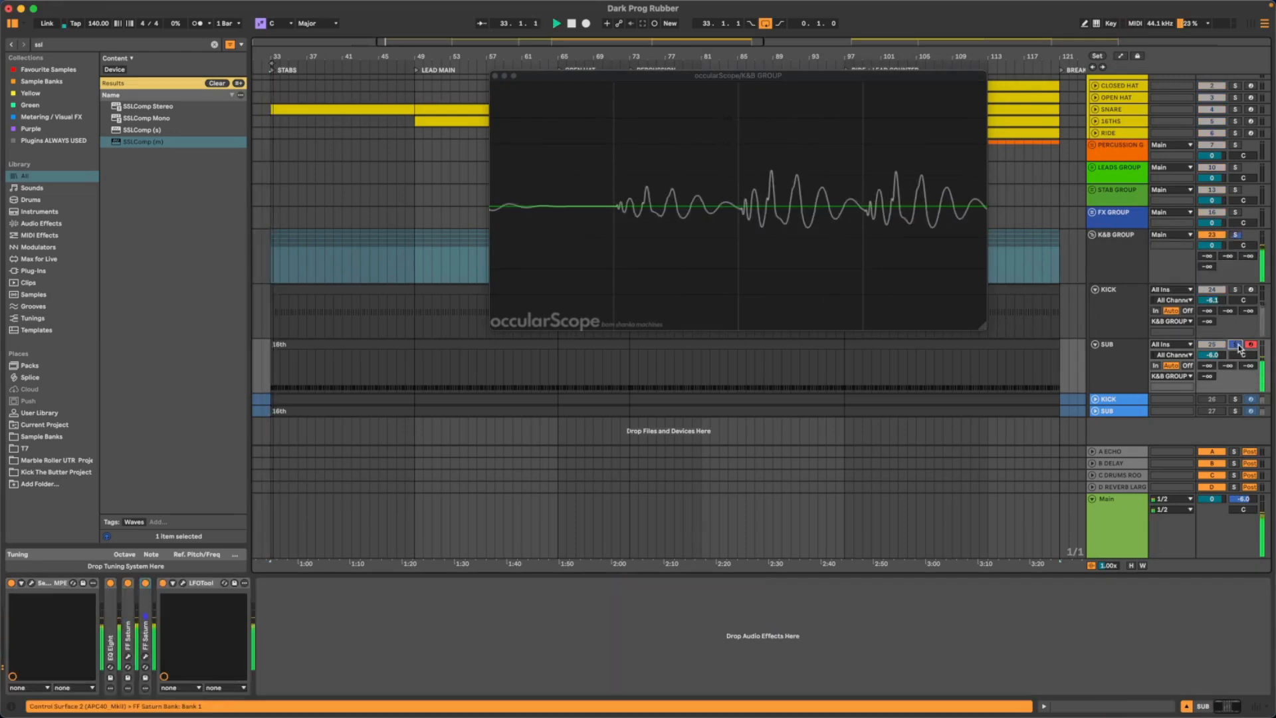
left_click(1088, 254)
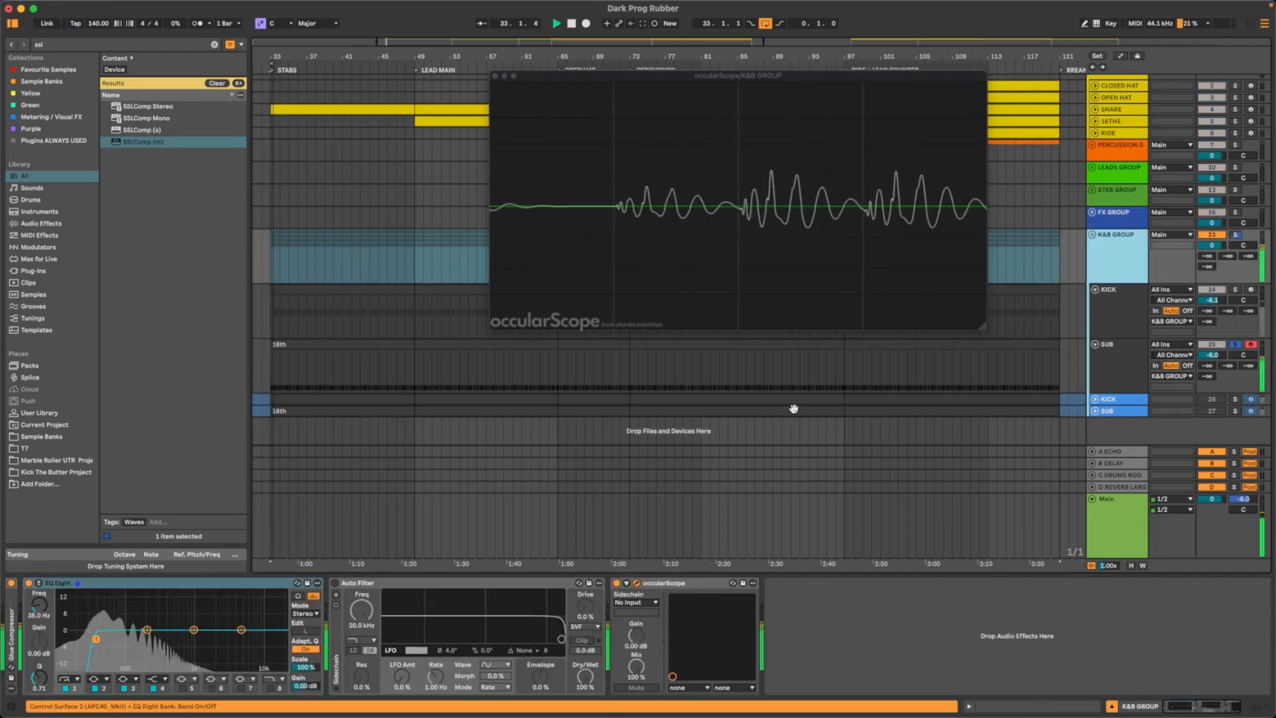
- Compare the soloed sub's waveform with the K&B GROUP's EQ Eight switched on and off during playback
left_click(28, 583)
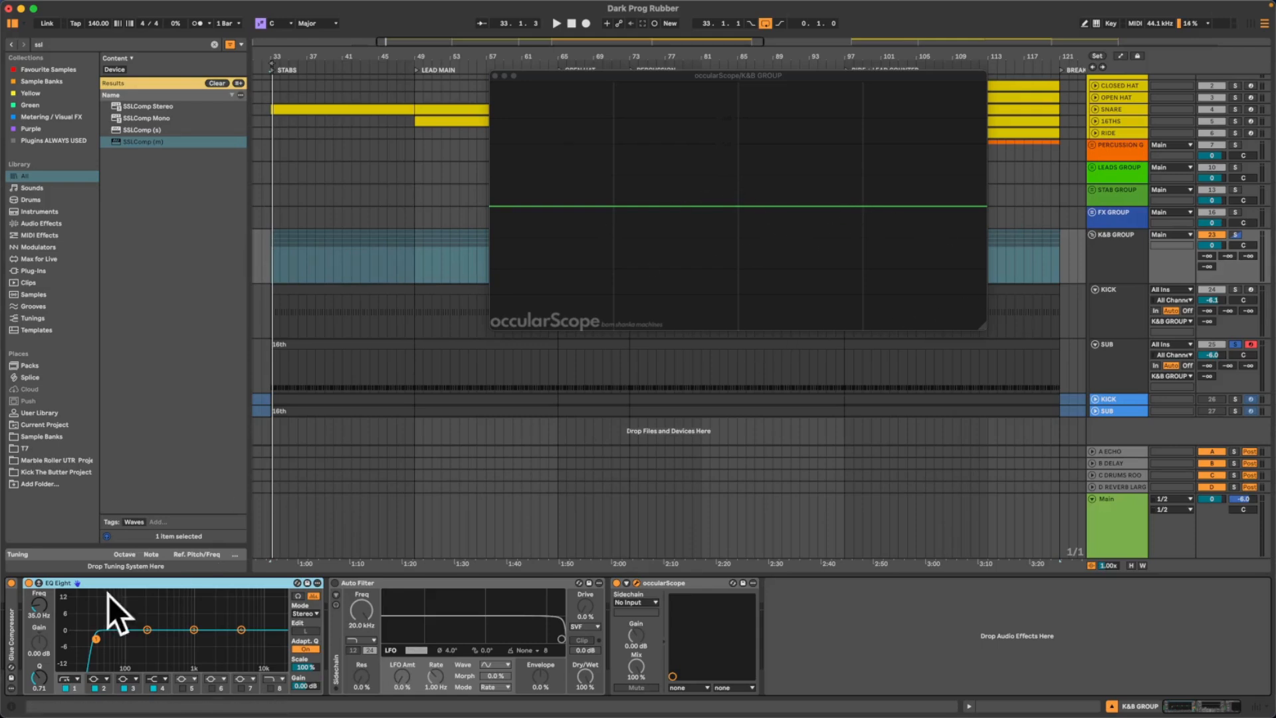
key("space")
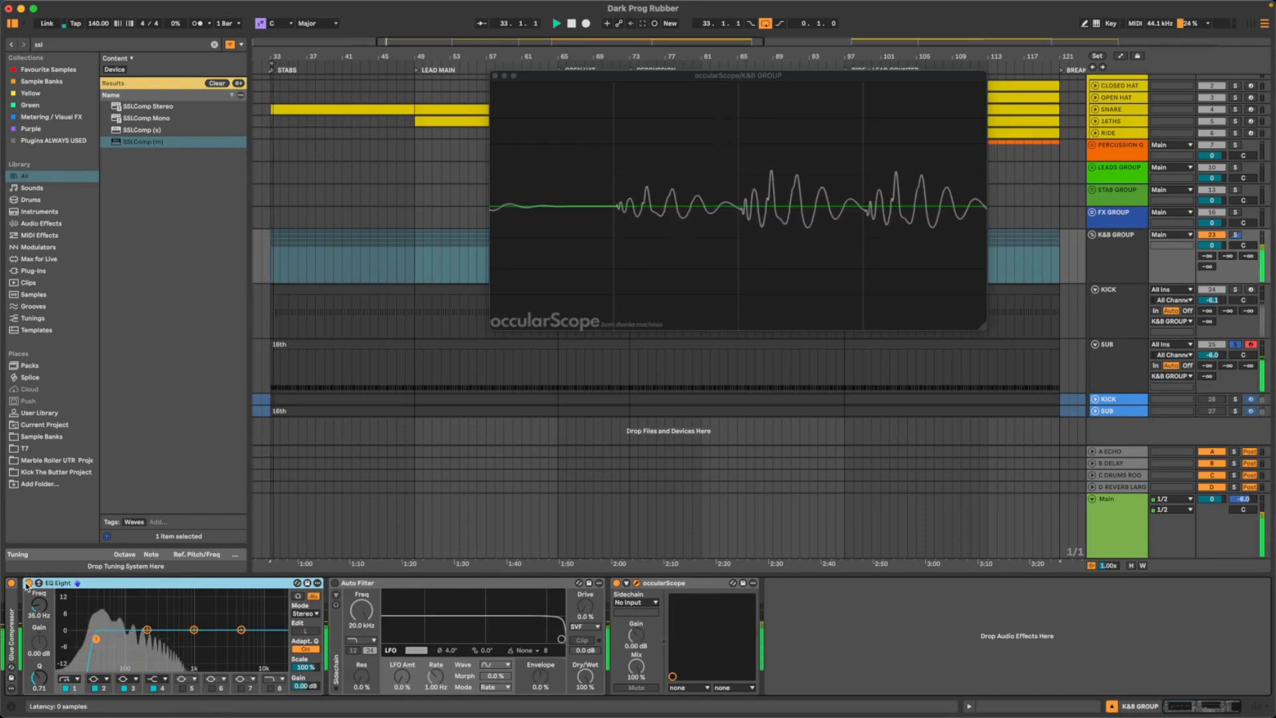
key("space")
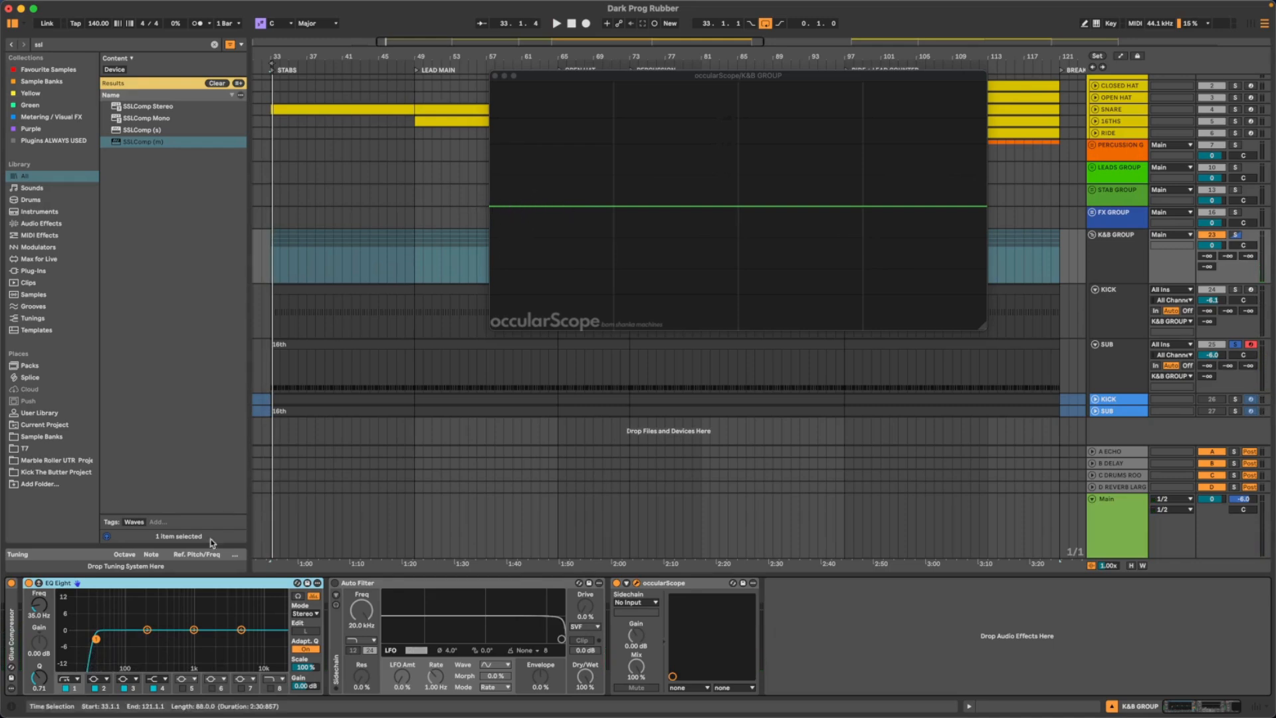
key("space")
left_click(28, 583)
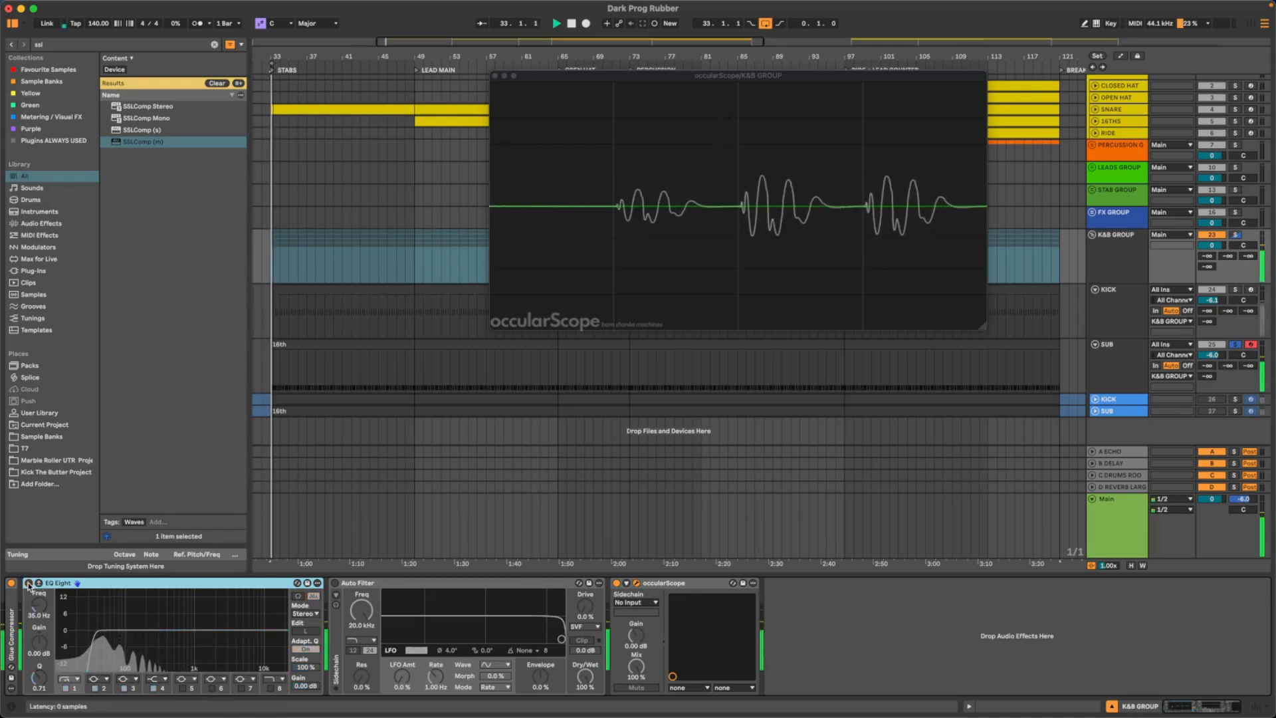
left_click(29, 583)
left_click(28, 583)
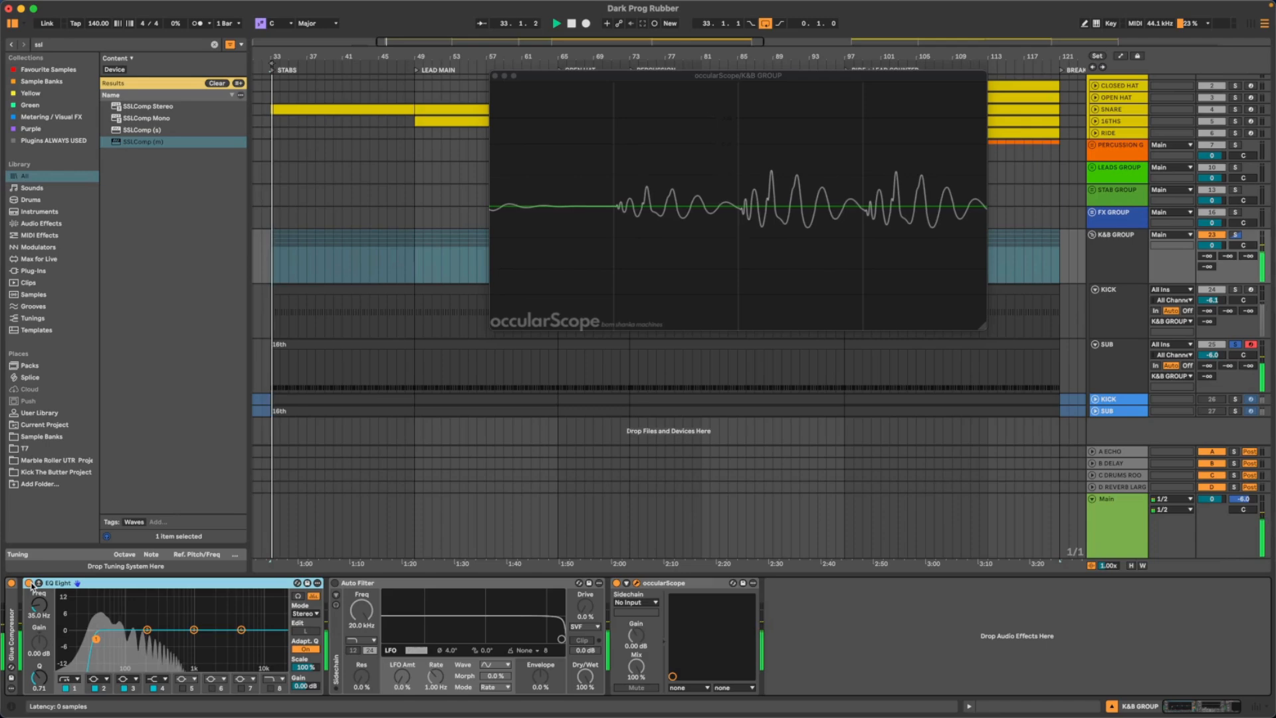
left_click(28, 583)
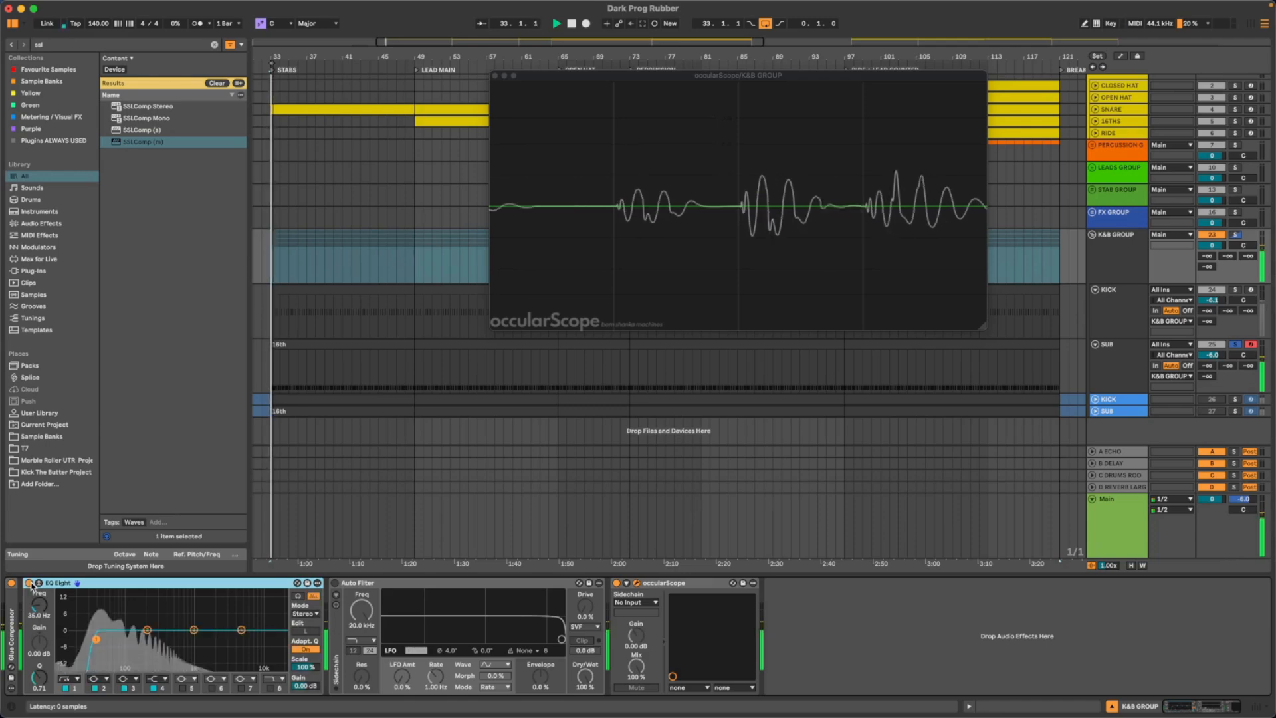
left_click(29, 583)
key("space")
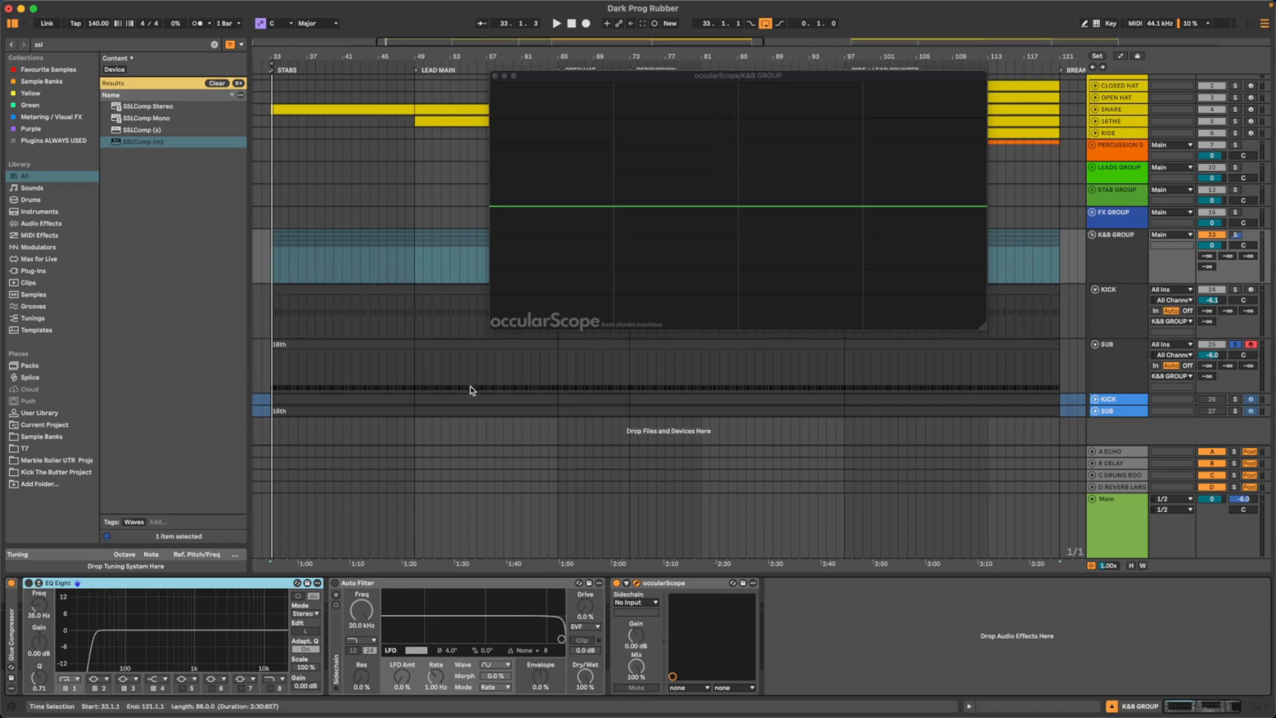
- Inspect ENV 1 in the SUB track's Serum 2, and close the plugin window
left_click(1120, 252)
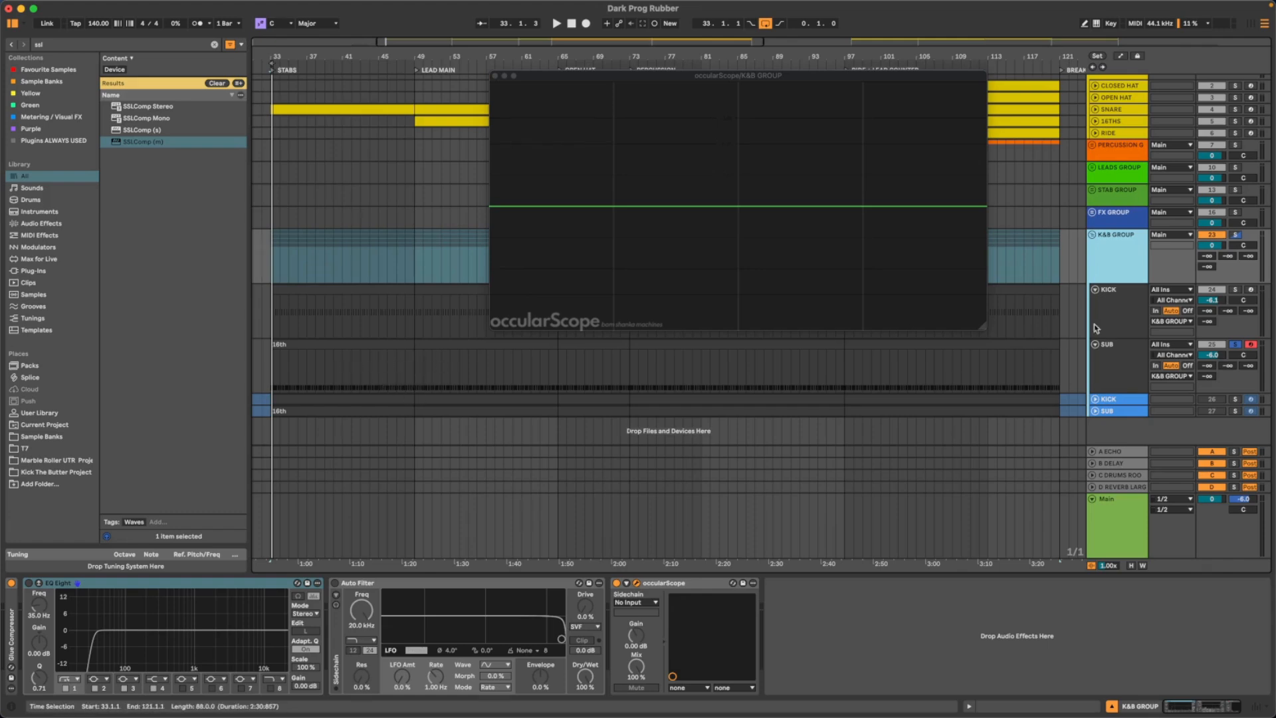
left_click(1114, 356)
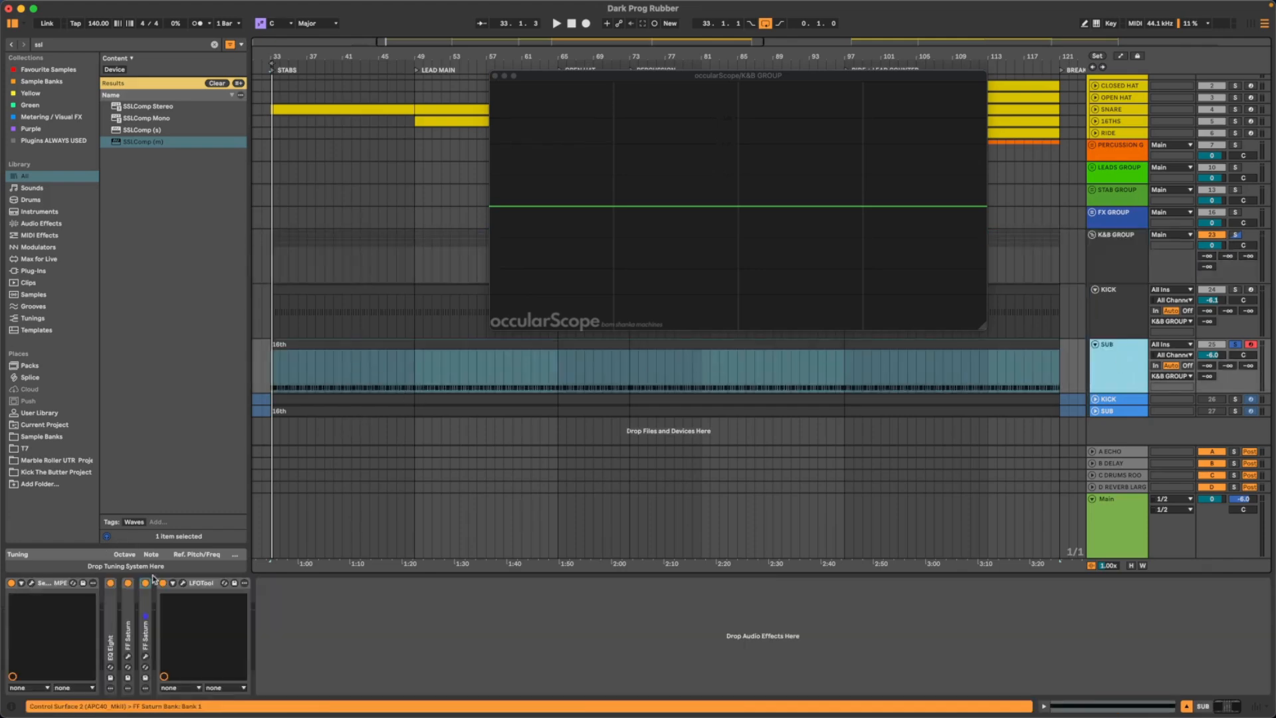
left_click(45, 585)
left_click(454, 509)
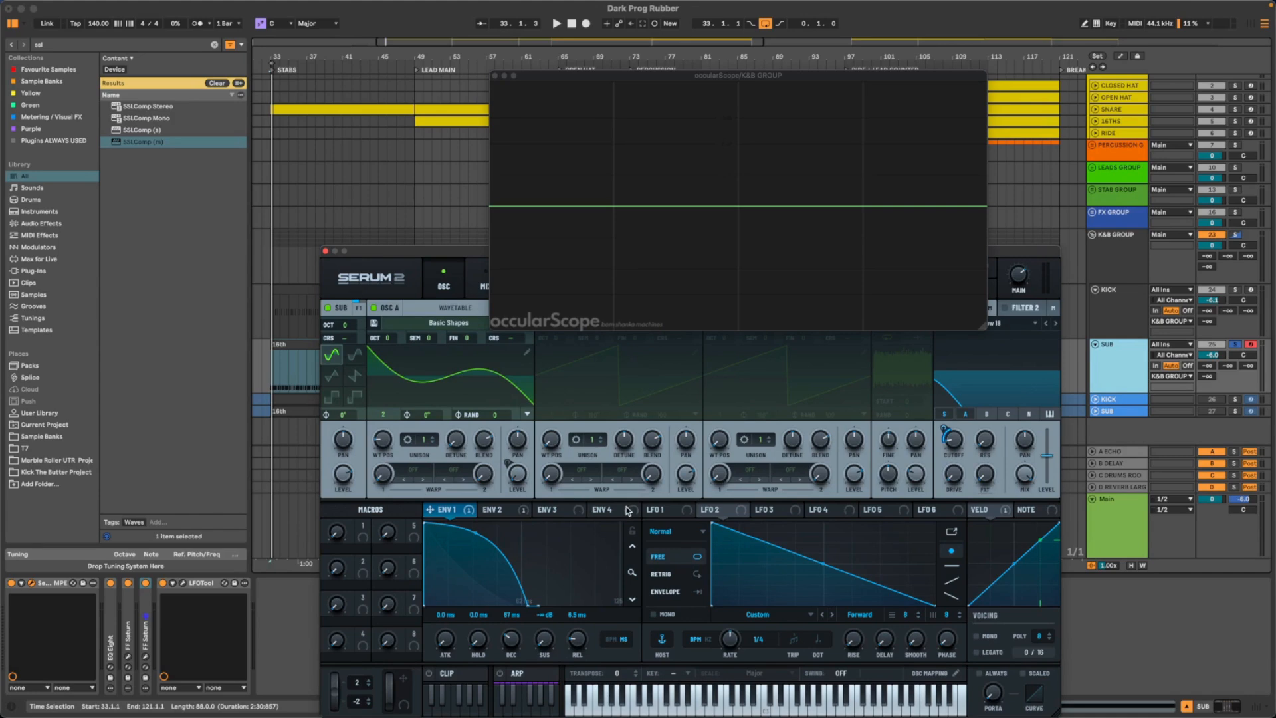
left_click_drag(422, 253, 474, 276)
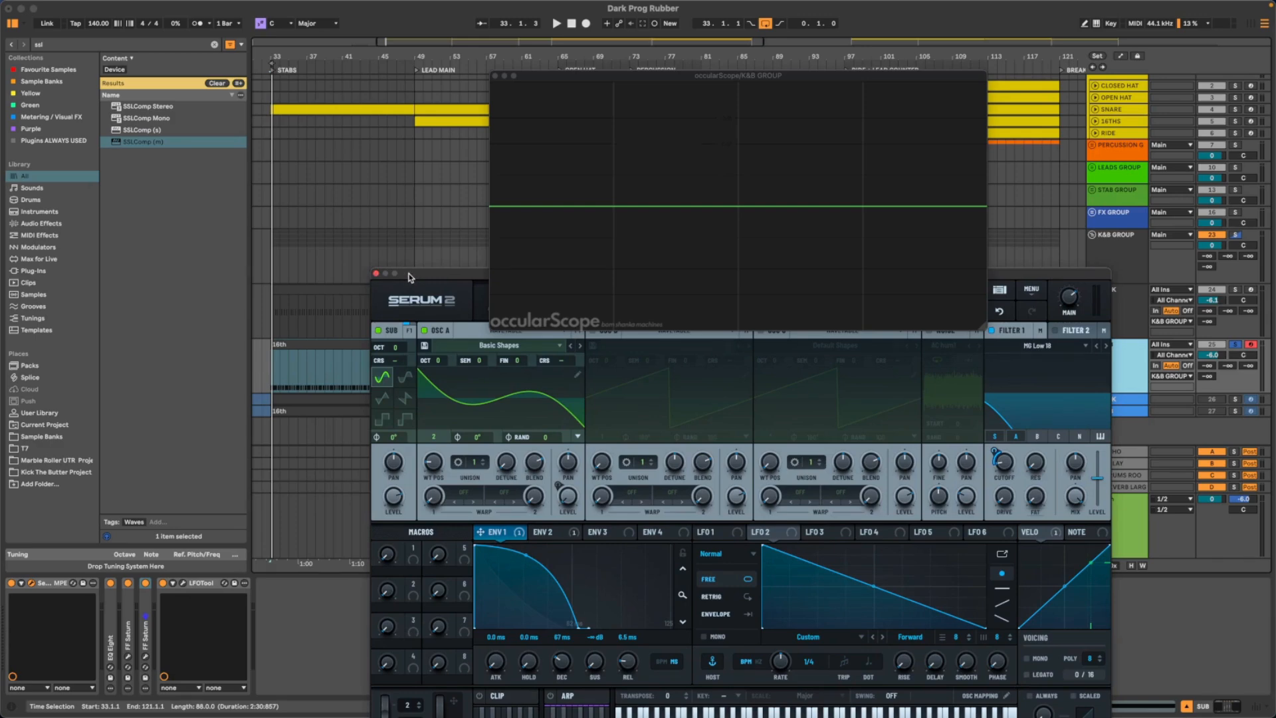
left_click_drag(412, 274, 336, 257)
left_click(299, 256)
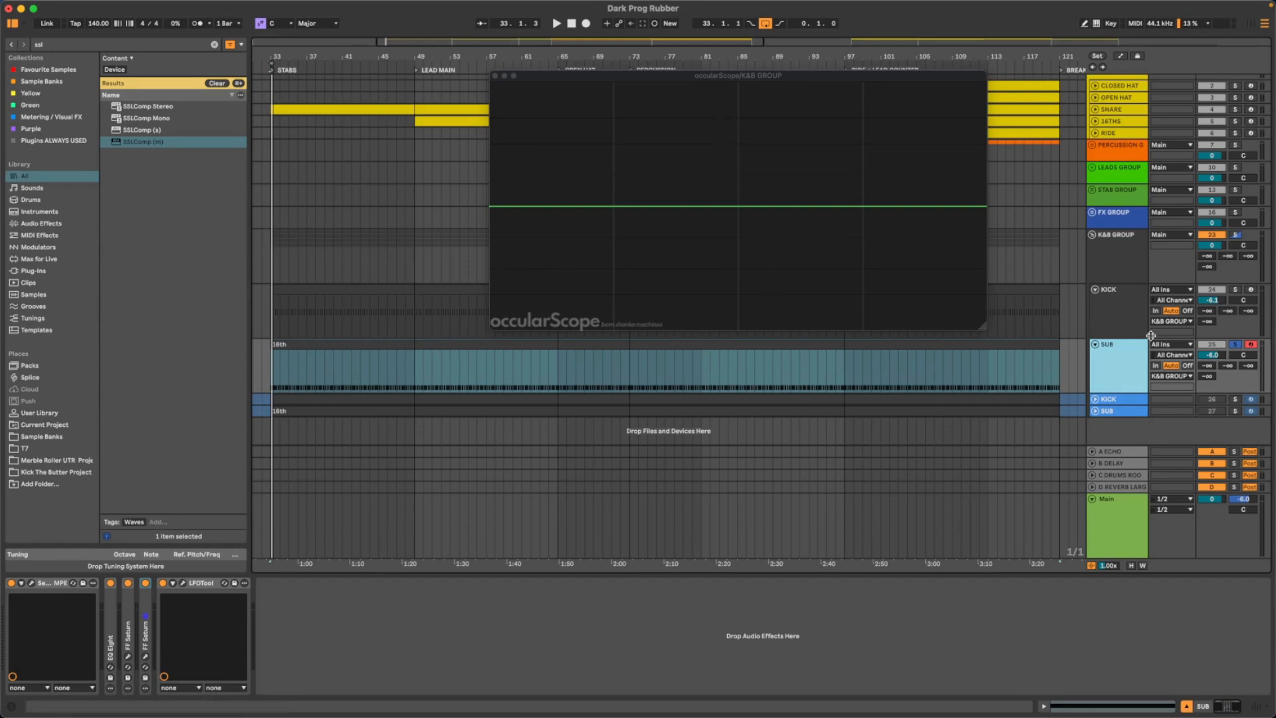
- Reposition the occularScope, compare the playing sub with and without the K&B GROUP's EQ Eight, and leave the EQ activated
left_click_drag(552, 75, 502, 121)
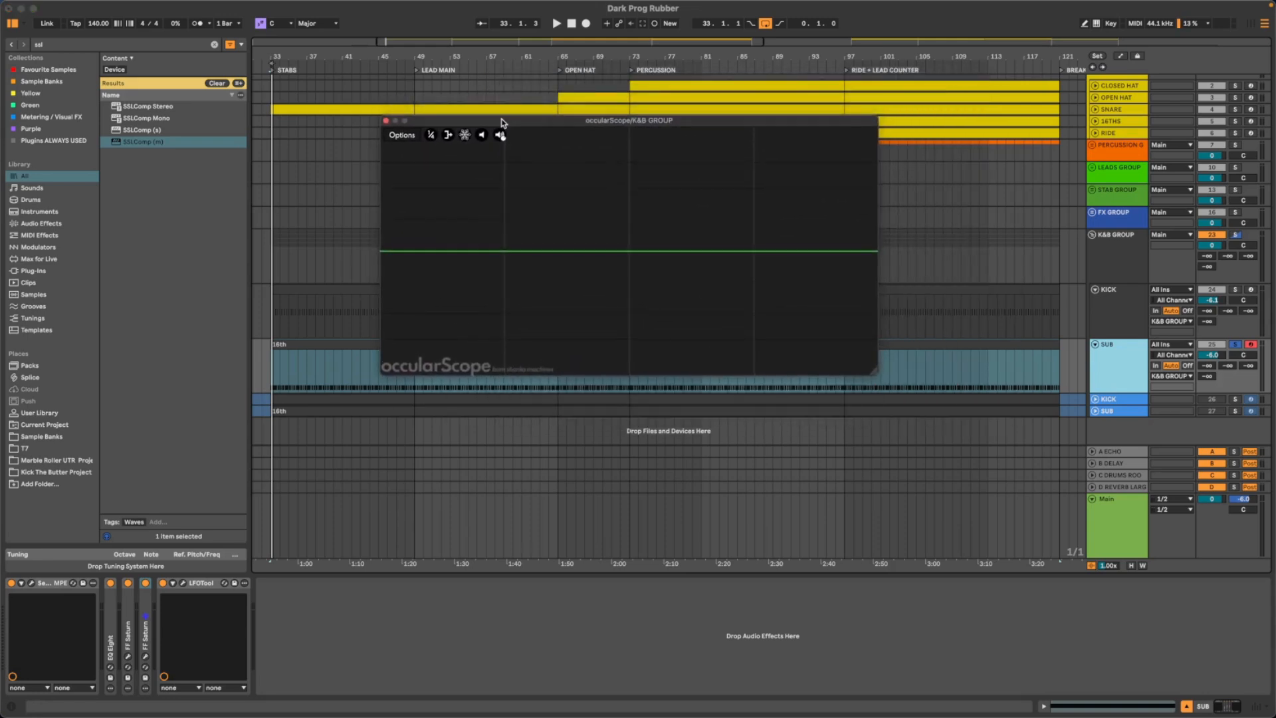
key("space")
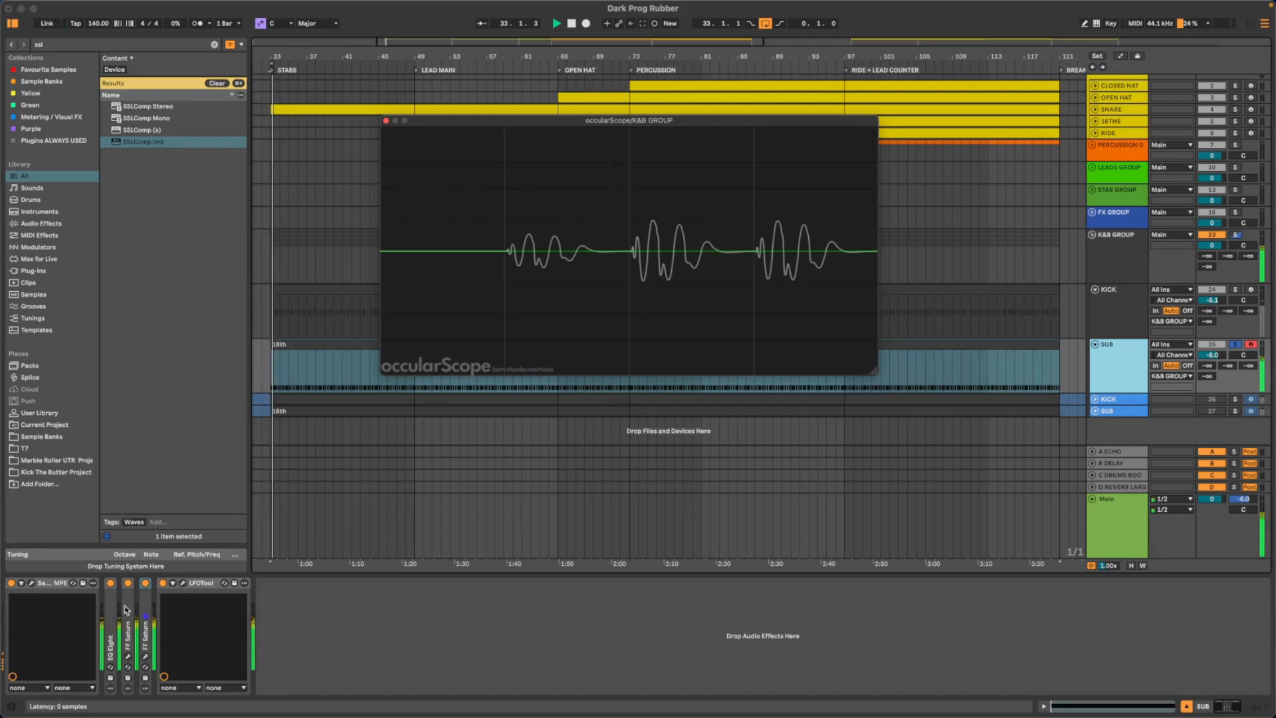
left_click(1106, 251)
left_click(29, 583)
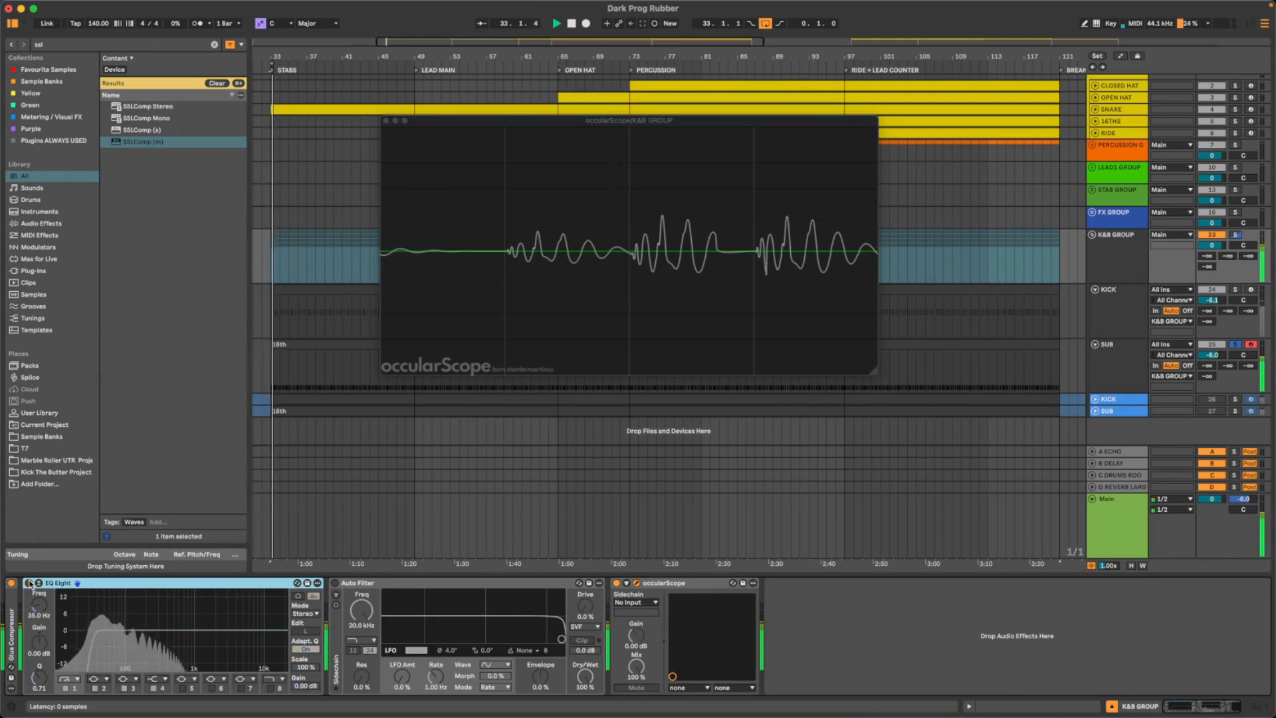
left_click(29, 583)
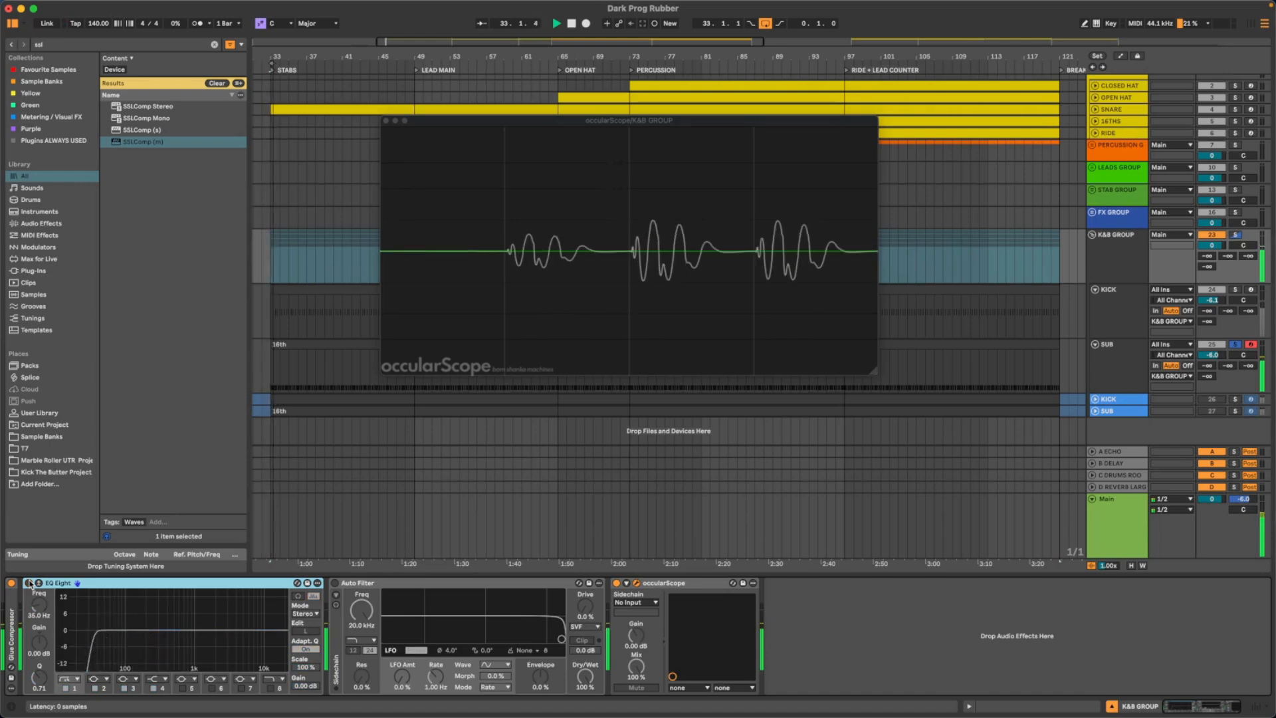
left_click(29, 583)
- Solo the whole K&B GROUP to hear kick and sub together, and stop playback
left_click(1235, 290)
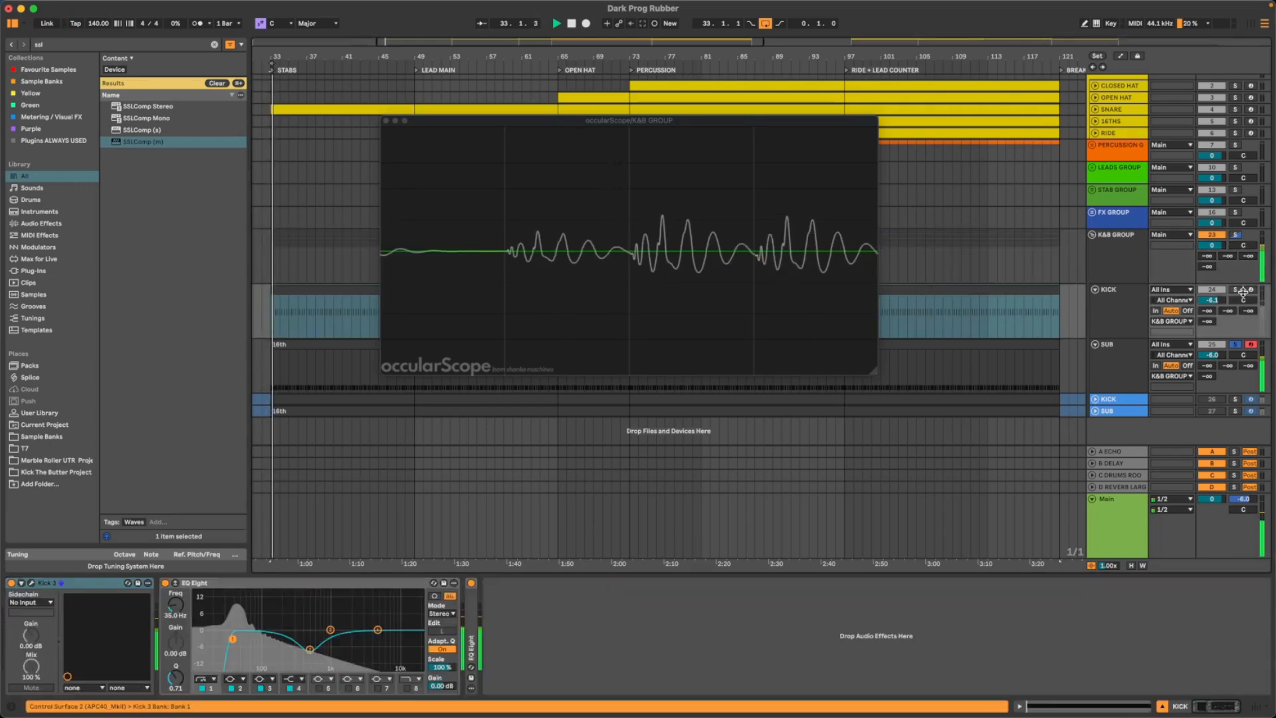
left_click(1236, 235)
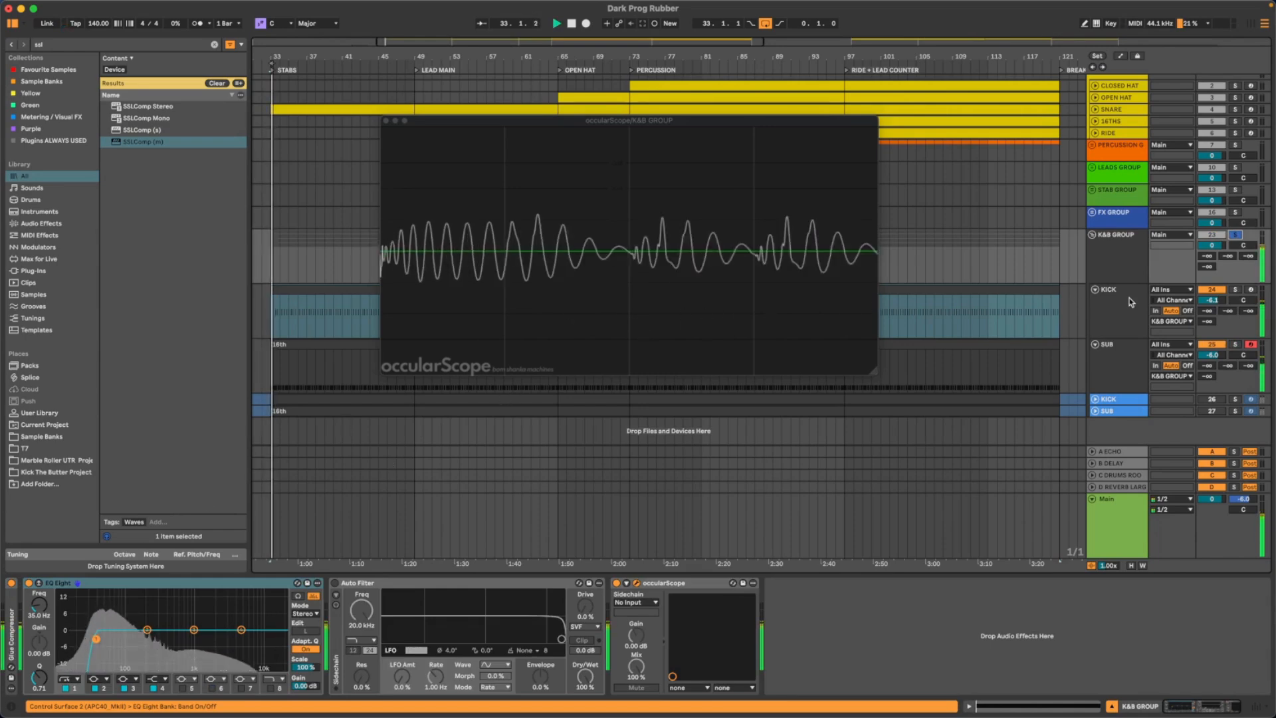
key("space")
- Open Kick 3 on the KICK track and arrange its window beside the occularScope while checking playback
double_click(1115, 306)
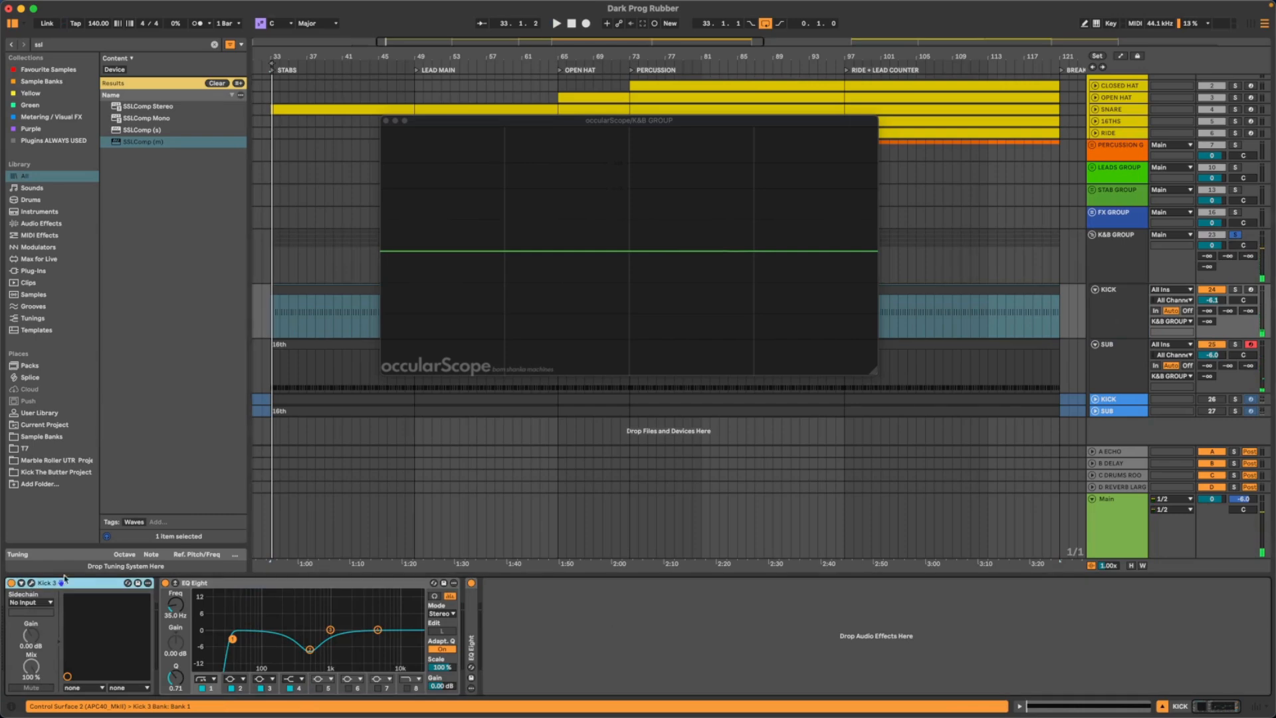
key("space")
key("space")
left_click_drag(420, 123, 726, 126)
key("space")
left_click_drag(524, 122, 600, 124)
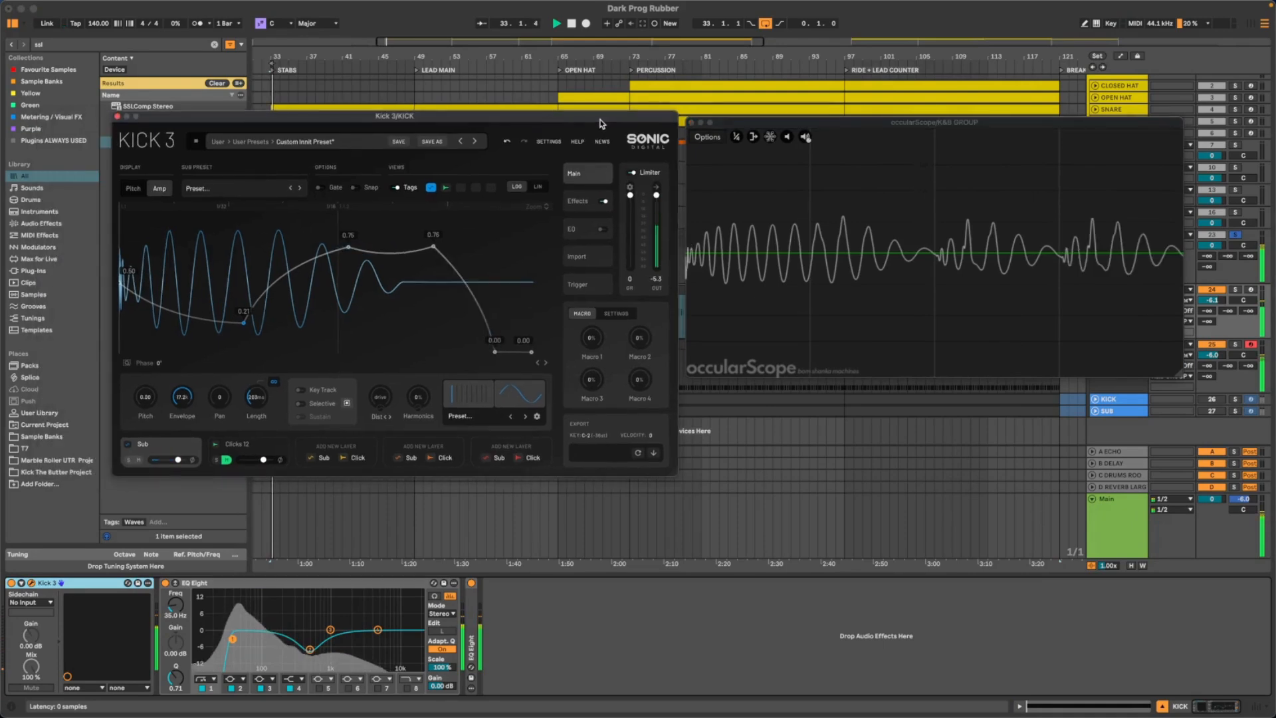
- In Kick 3's Amp envelope, straighten the curve between the two upper points and move the second point slightly earlier at 0.75
key("space")
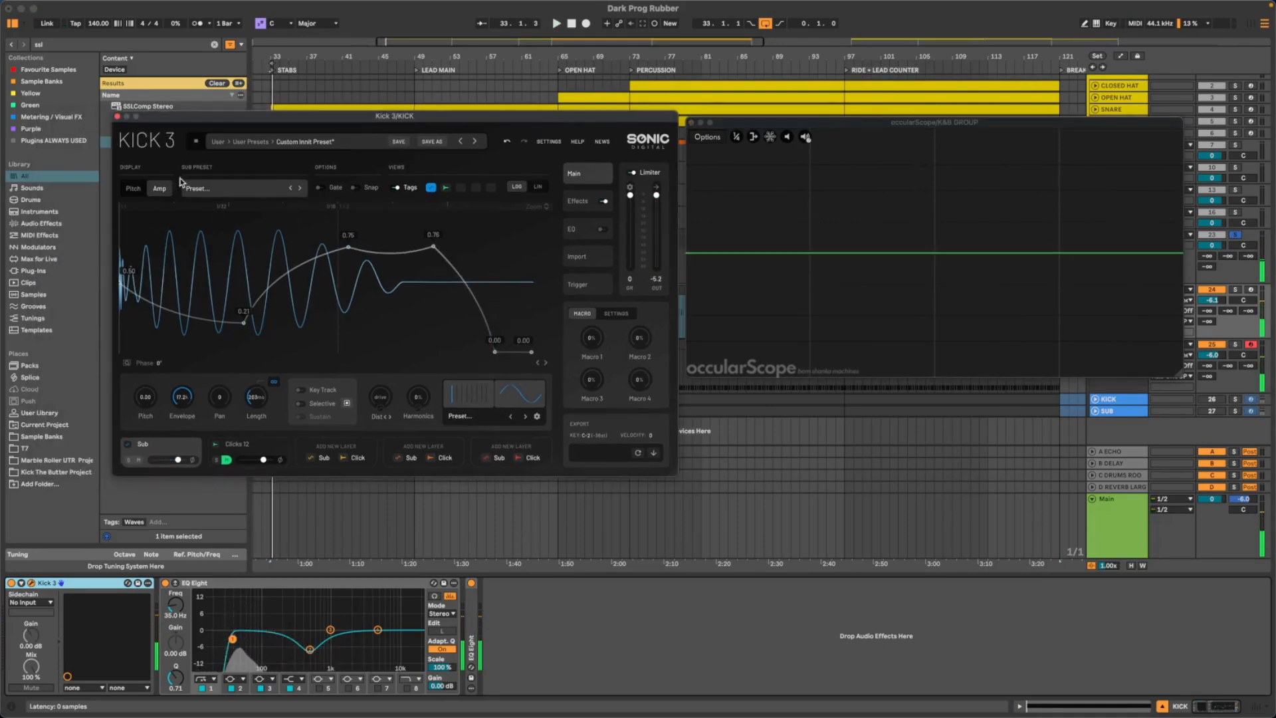
left_click(135, 188)
left_click(158, 188)
key("space")
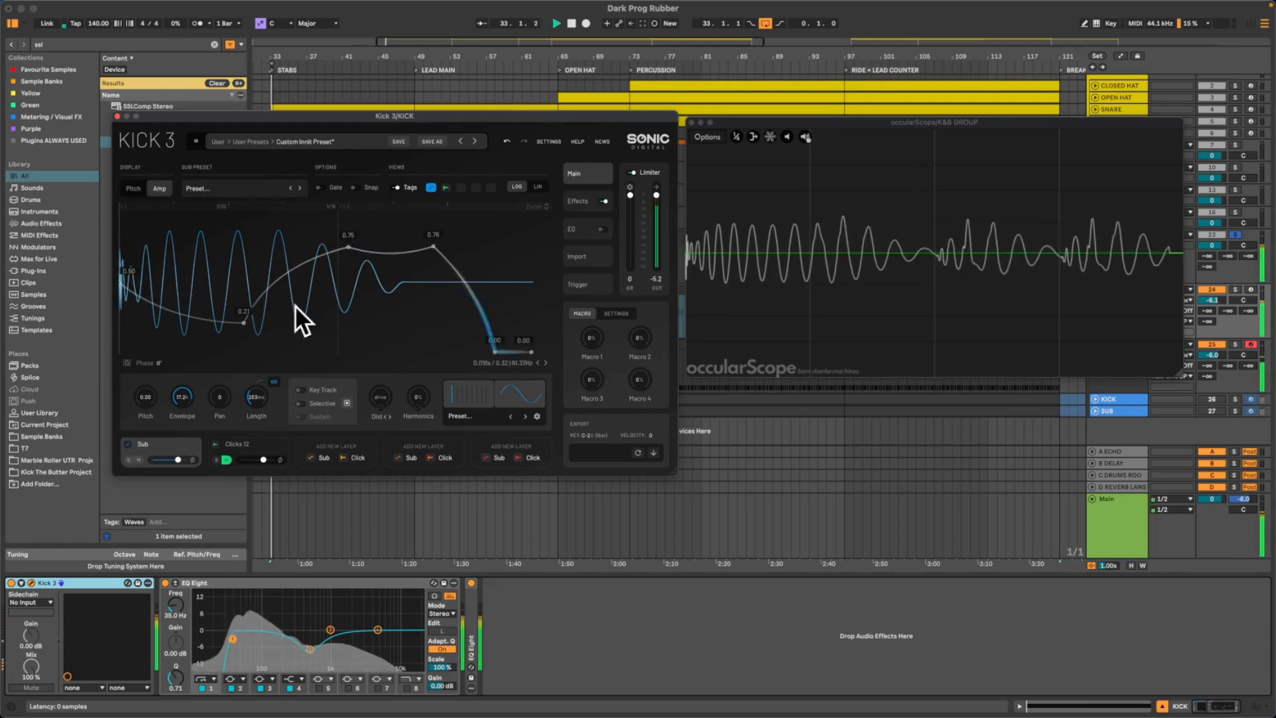
left_click_drag(388, 248, 392, 216)
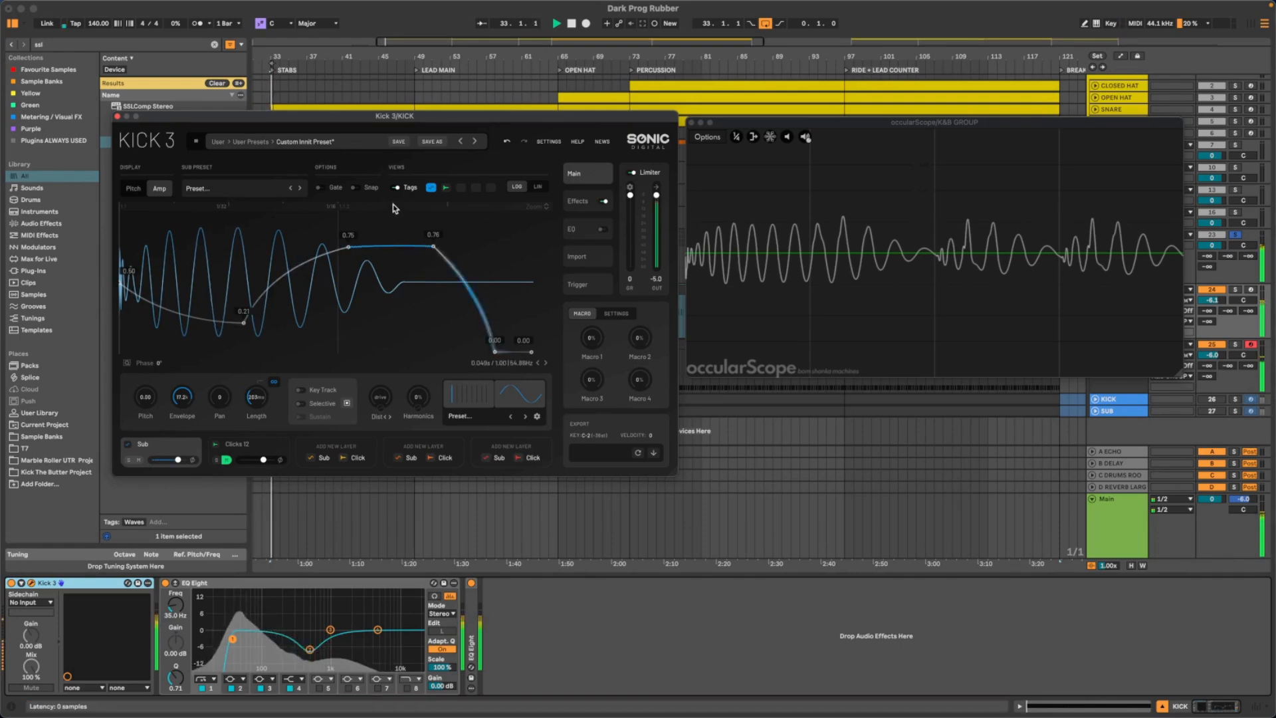
mouse_move(433, 247)
left_mouse_down()
mouse_move(432, 278)
mouse_move(408, 263)
mouse_move(418, 248)
left_mouse_up()
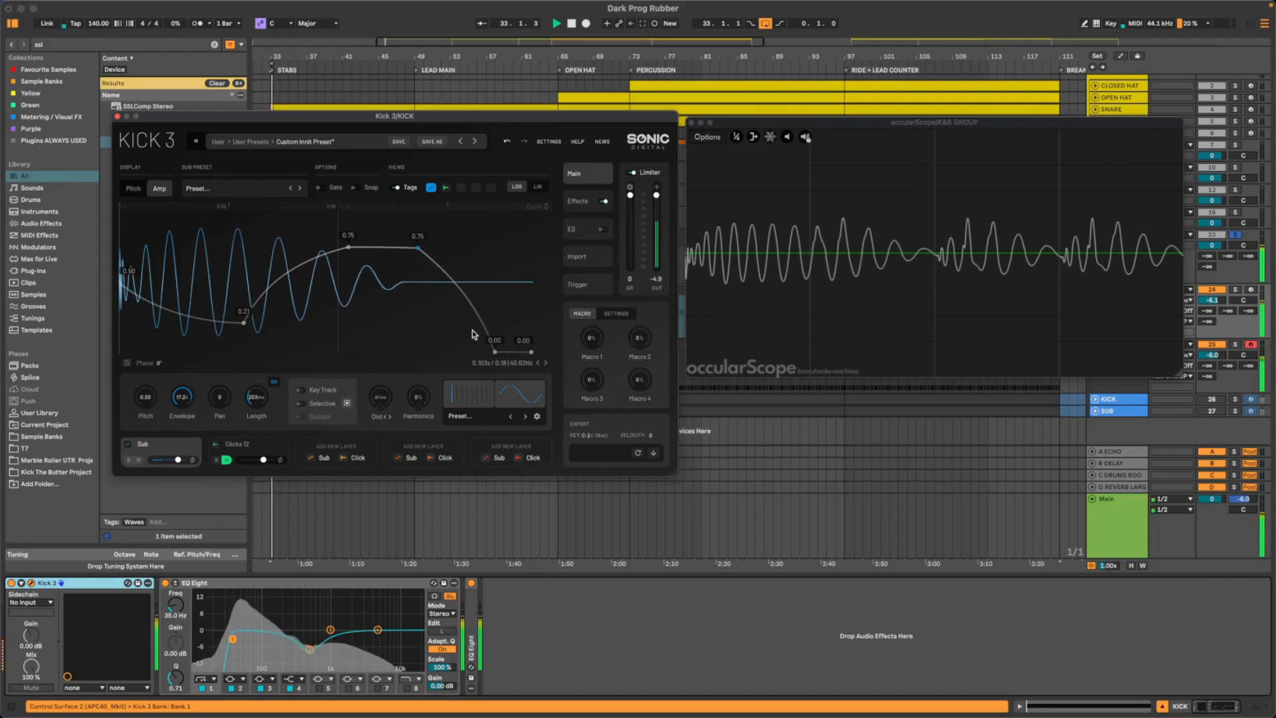
- In Kick 3's Amp envelope, move the first 0.00 point earlier to shorten the kick's tail and check it in playback
left_click_drag(492, 351, 473, 356)
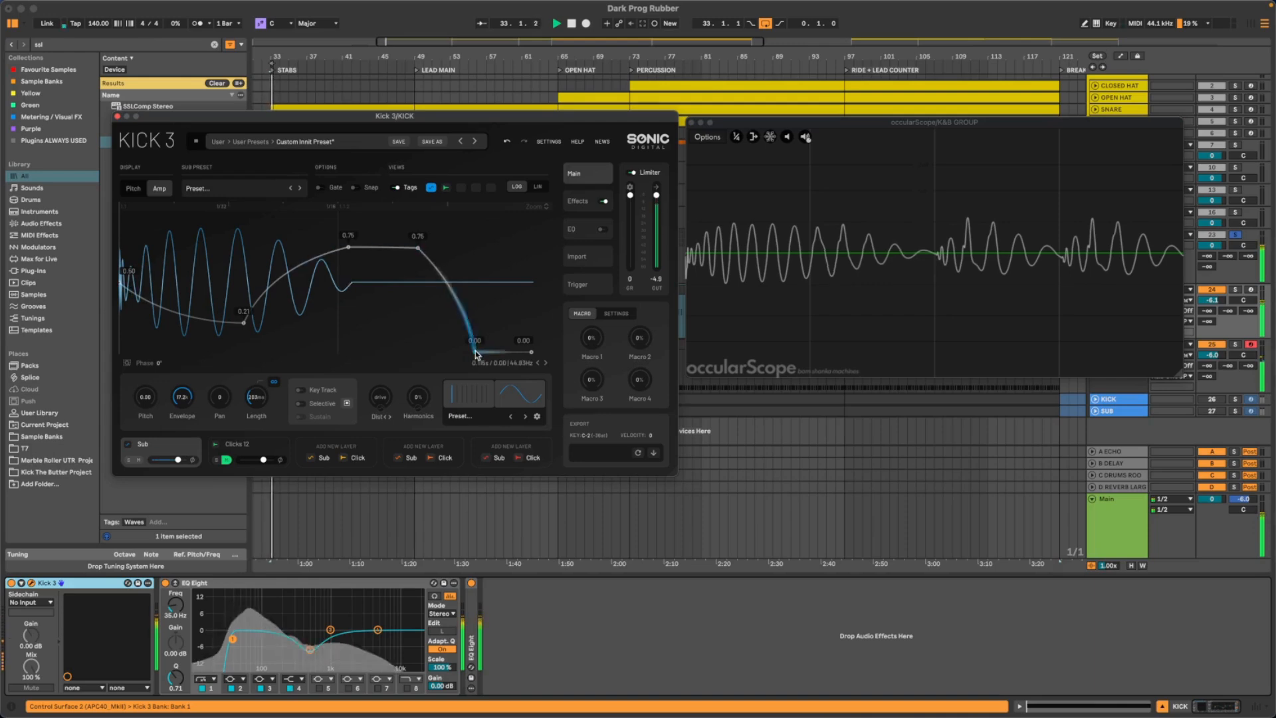
mouse_move(476, 352)
left_mouse_down()
mouse_move(503, 355)
mouse_move(485, 352)
left_mouse_up()
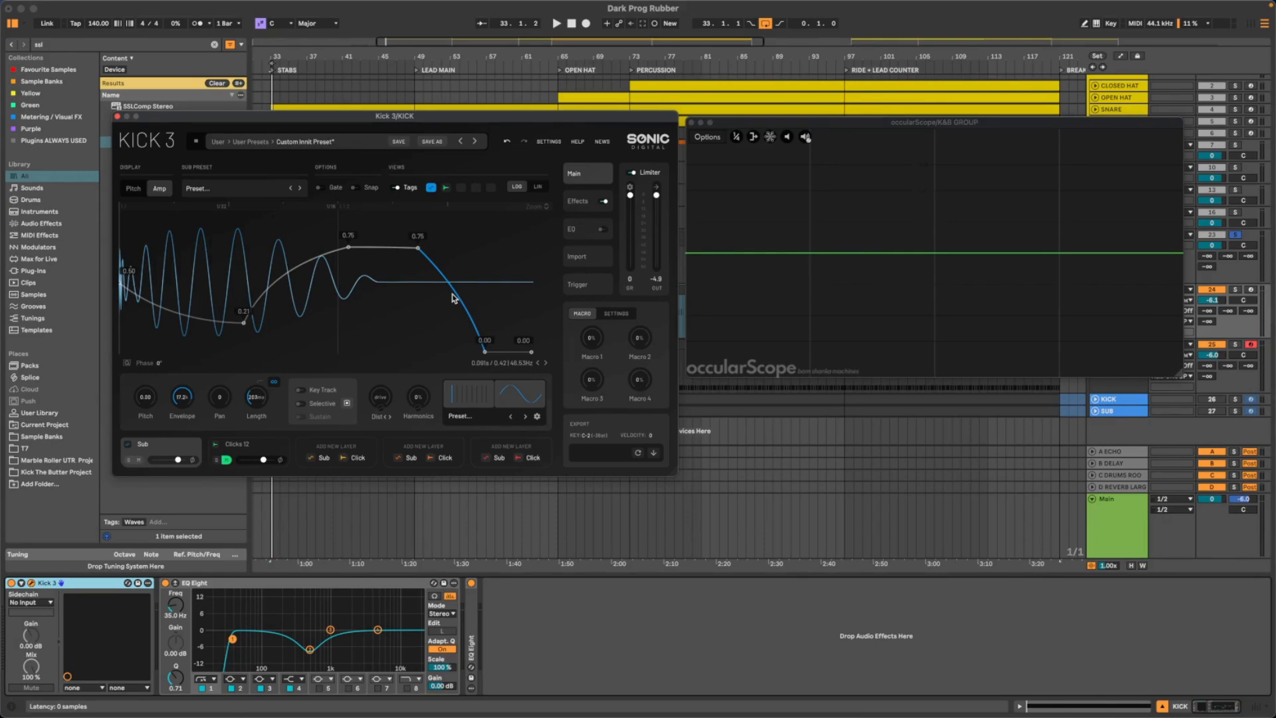
key("space")
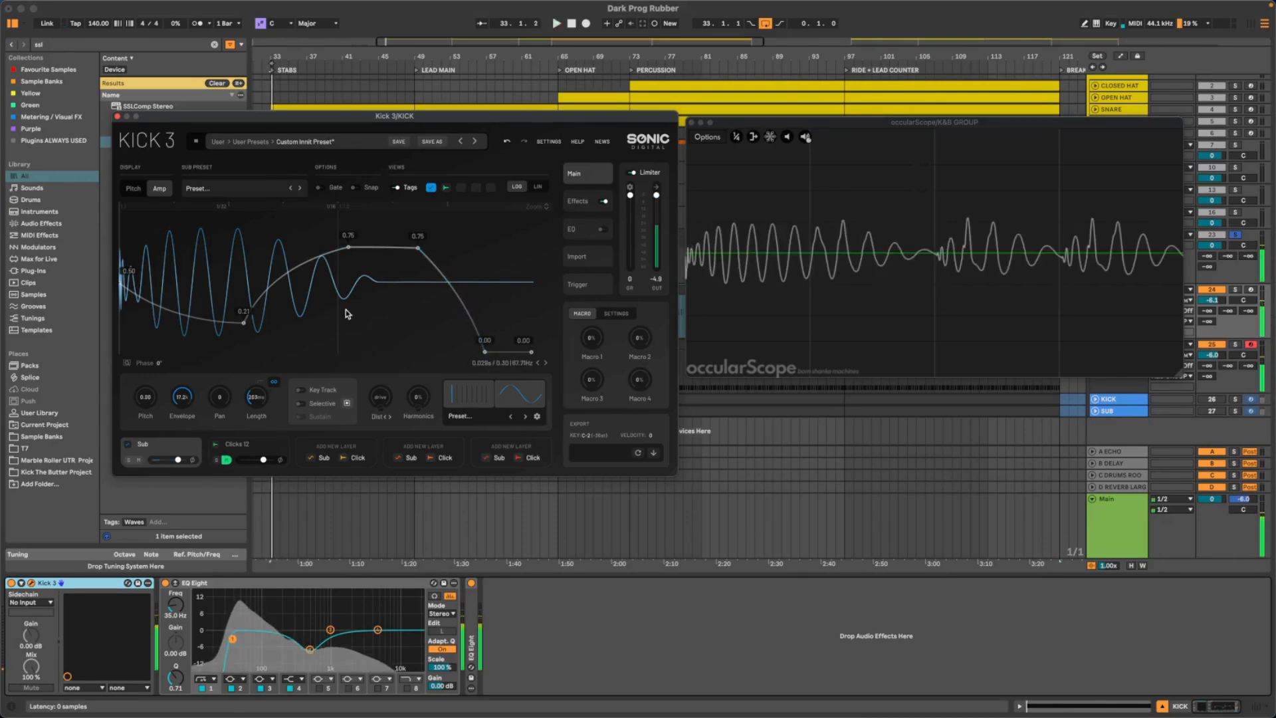
key("space")
- Compare the kick and sub in playback with and without the KICK track's EQ Eight, and leave the EQ activated
left_click(163, 583)
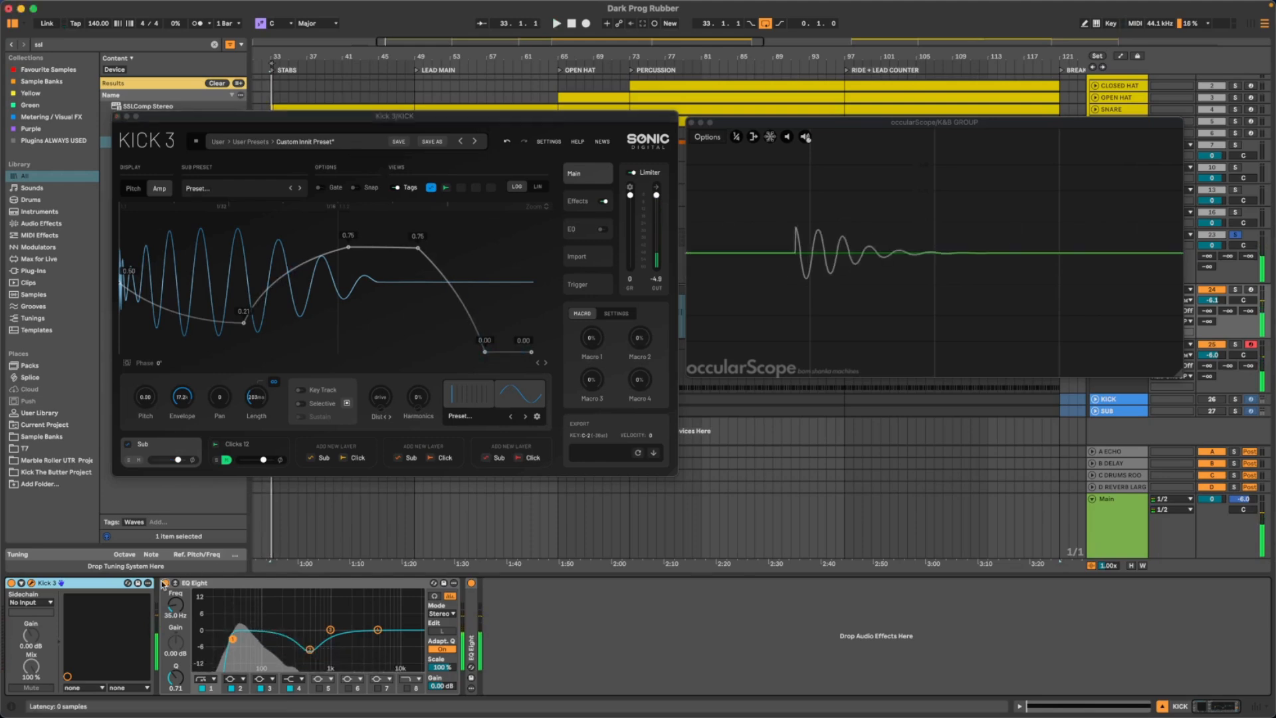
key("space")
left_click(165, 583)
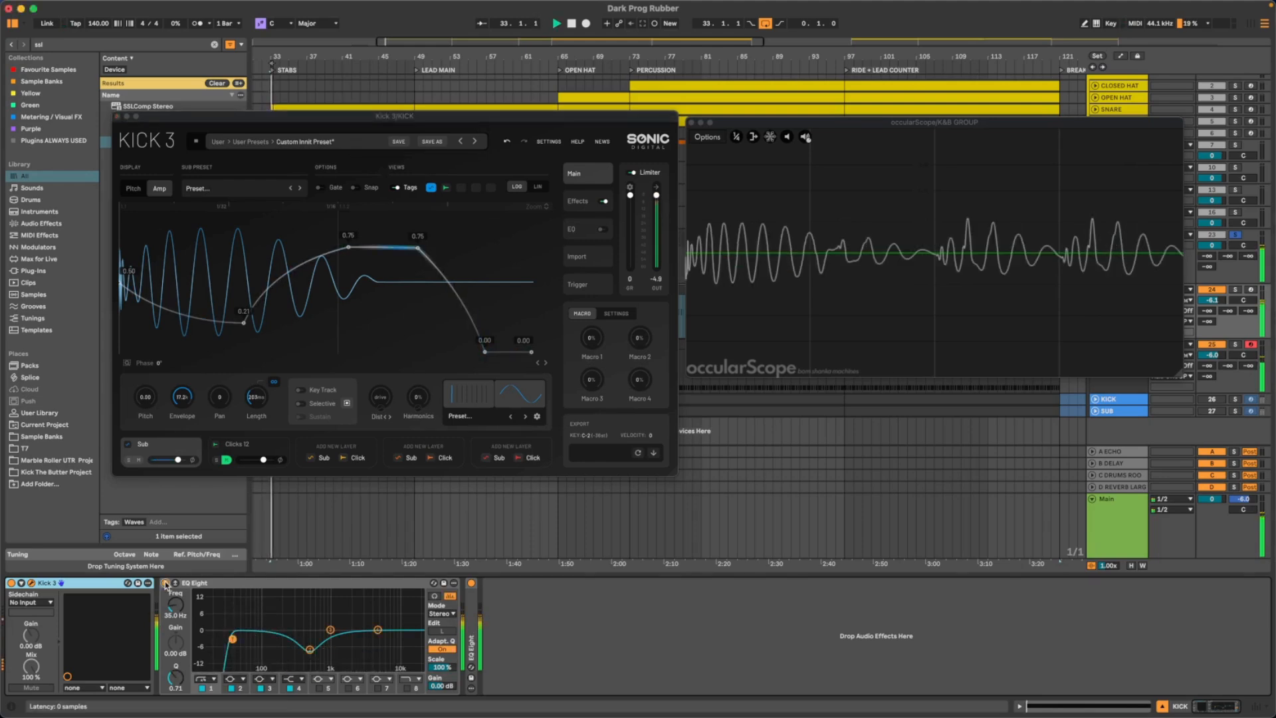
left_click(165, 583)
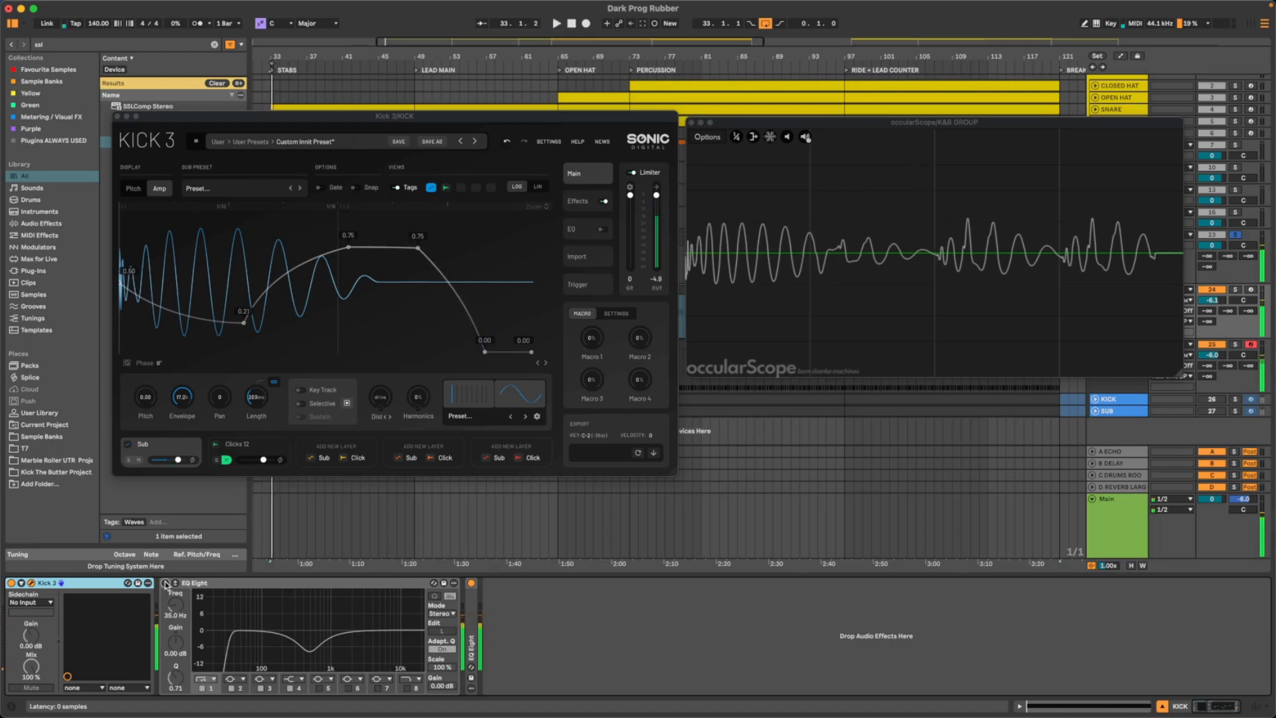
left_click(165, 583)
left_click(165, 583)
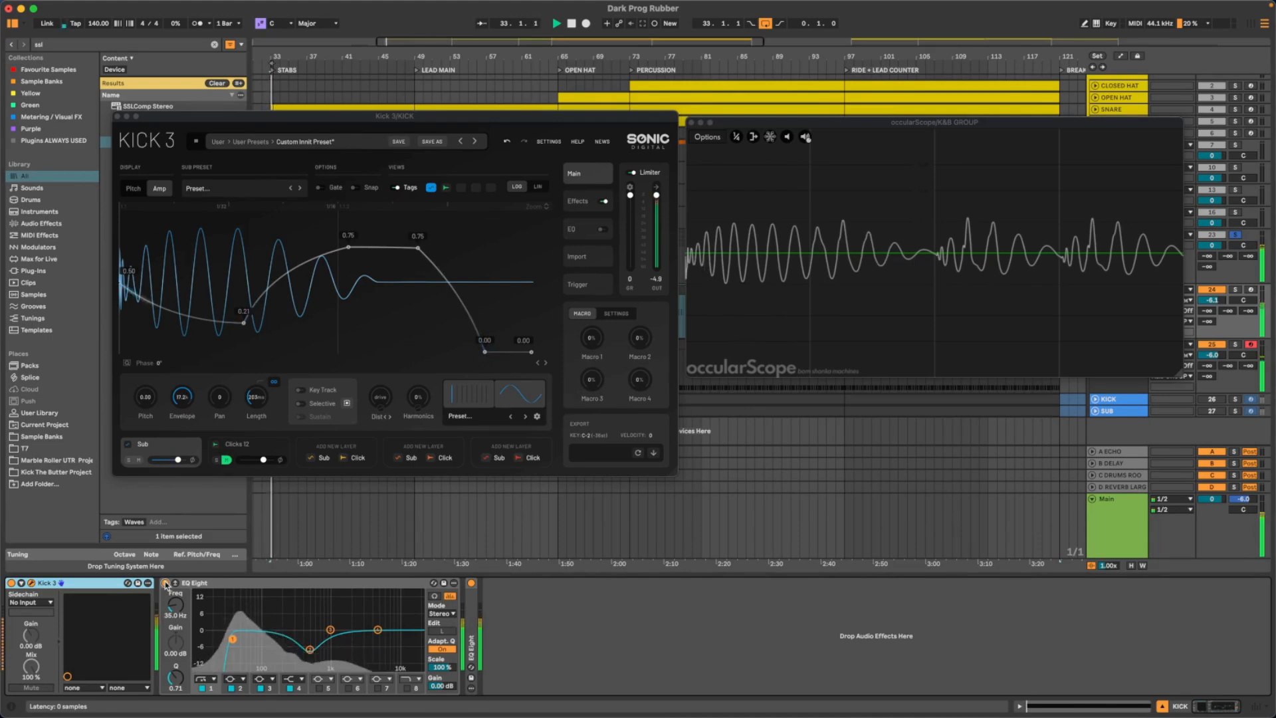
- Close Kick 3, shift the occularScope slightly, and show Kick 3 again beside it
left_click(116, 118)
left_click_drag(725, 128, 713, 138)
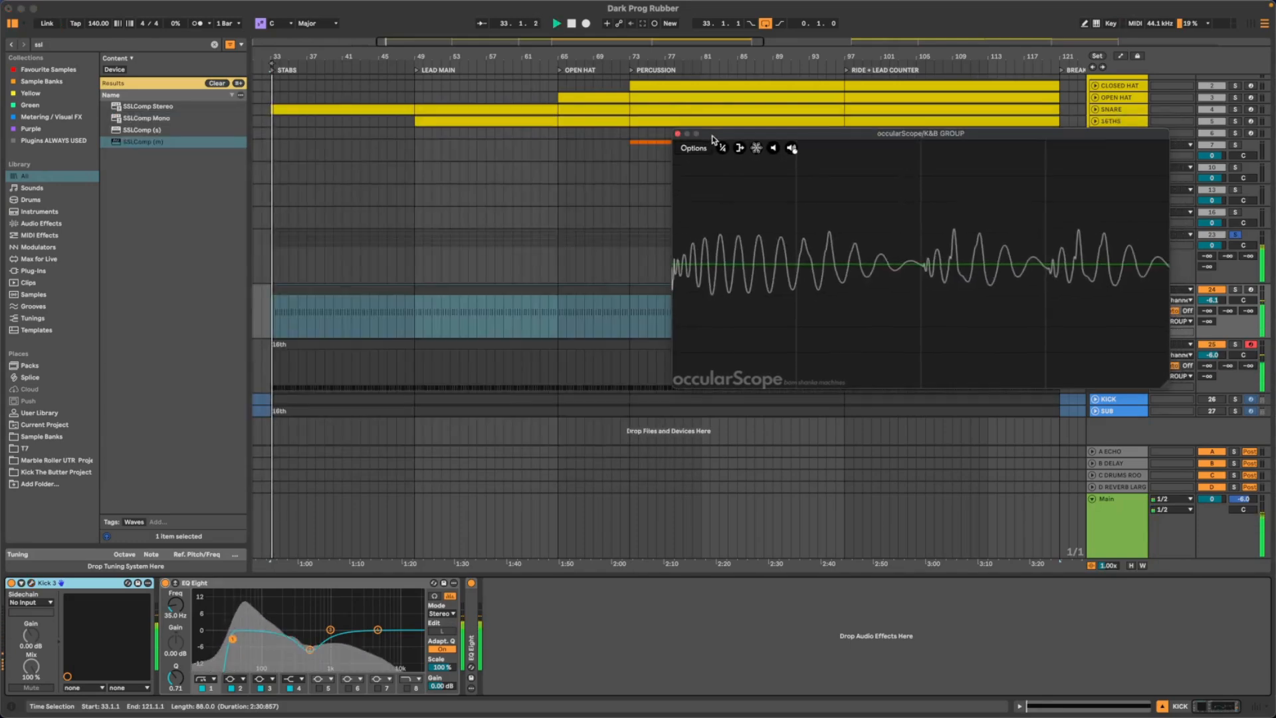
left_click(366, 290)
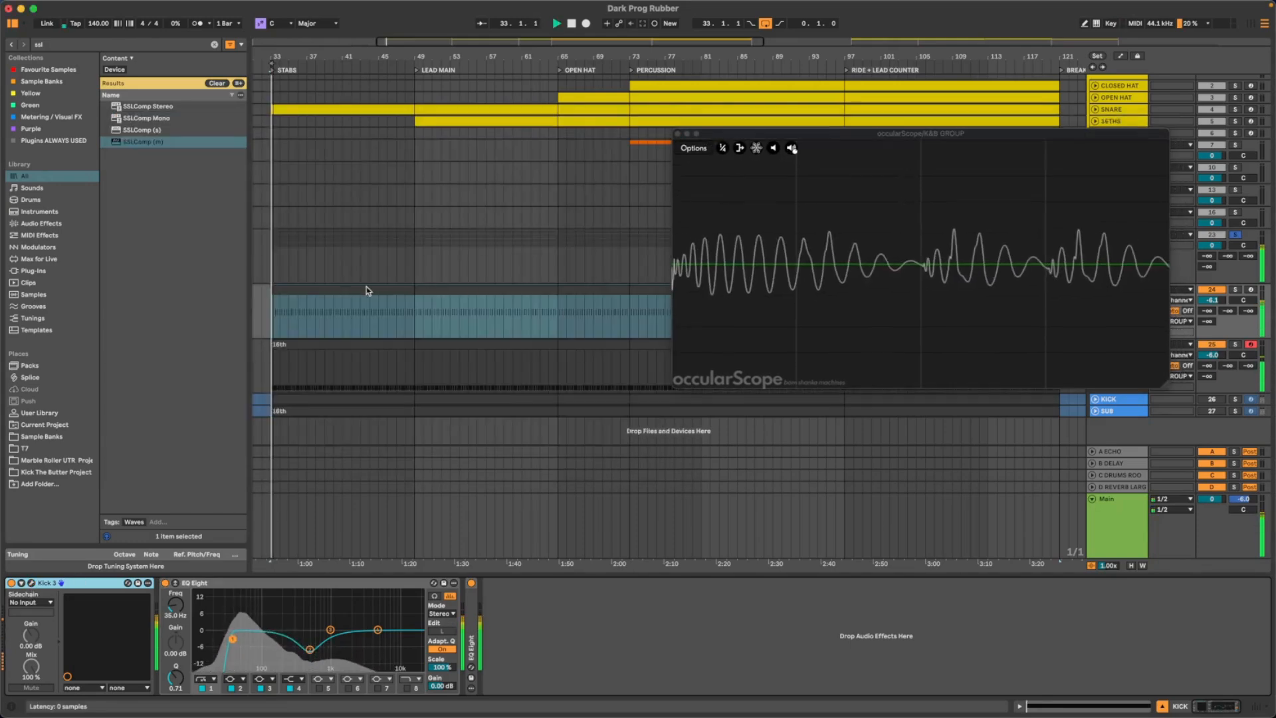
key("super+alt+p")
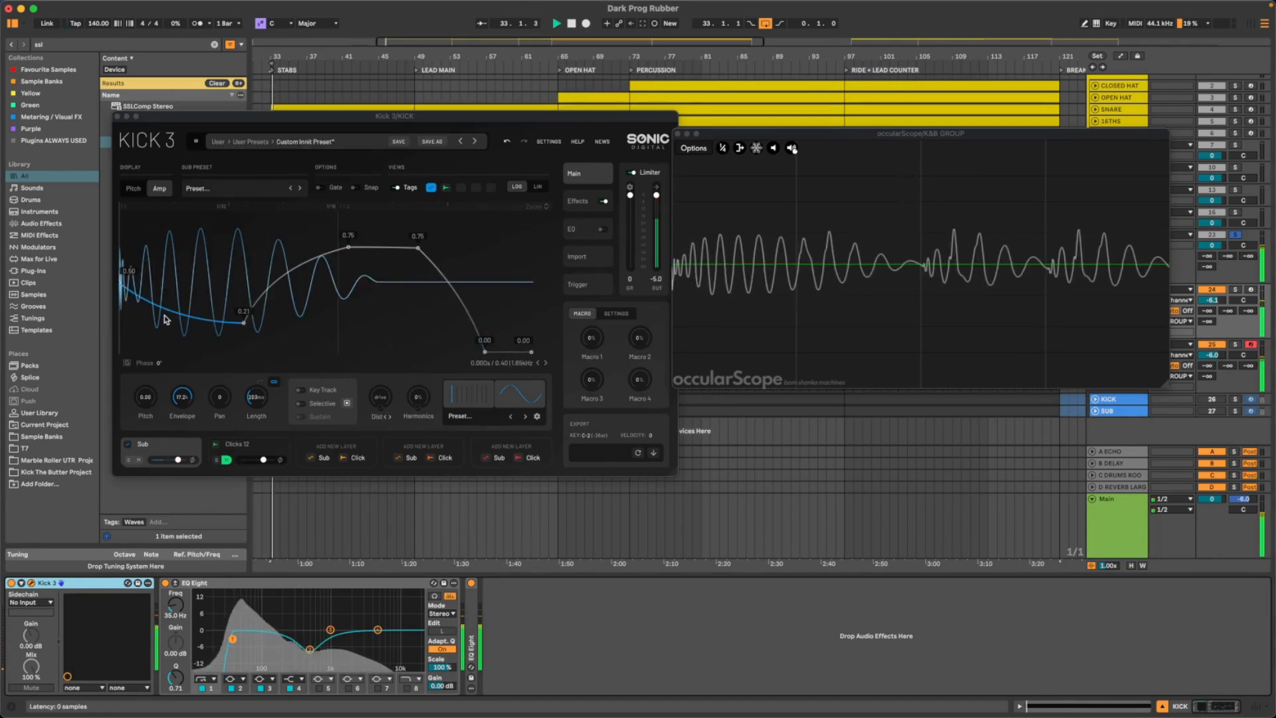
- In Kick 3's Pitch envelope, try lowering the last point to D#1 during playback and return it to F1
left_click(133, 190)
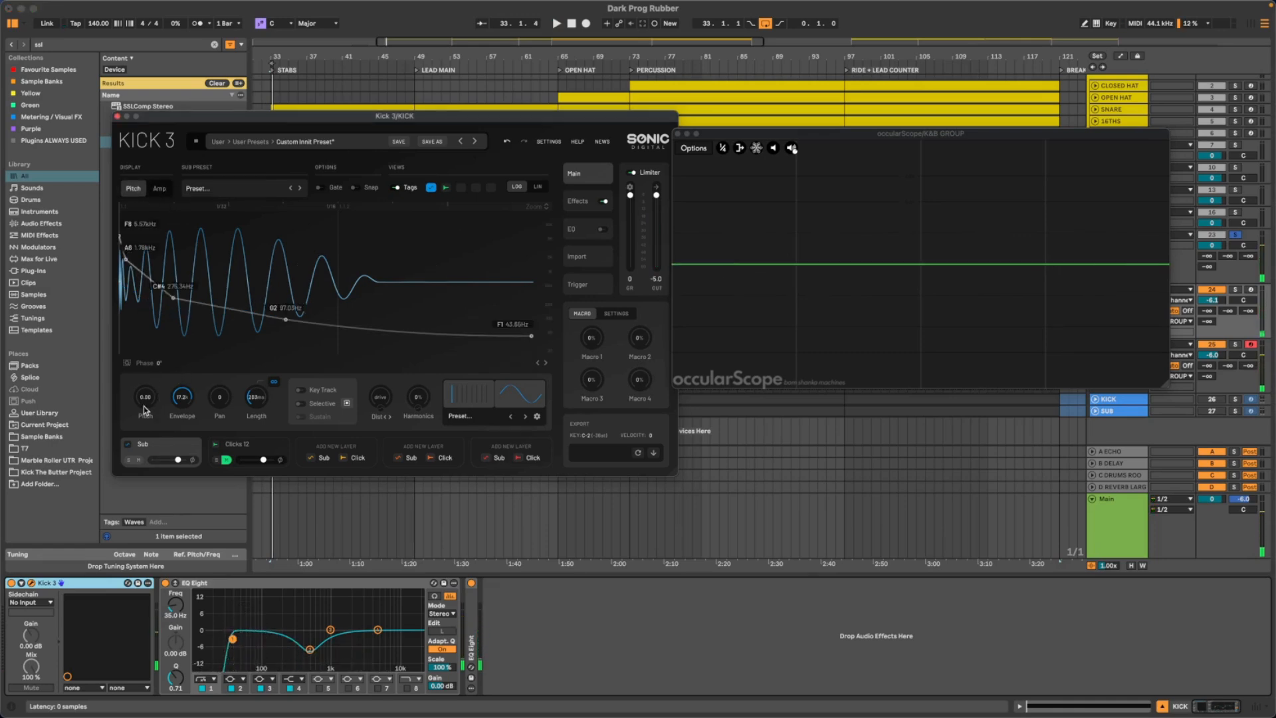
key("space")
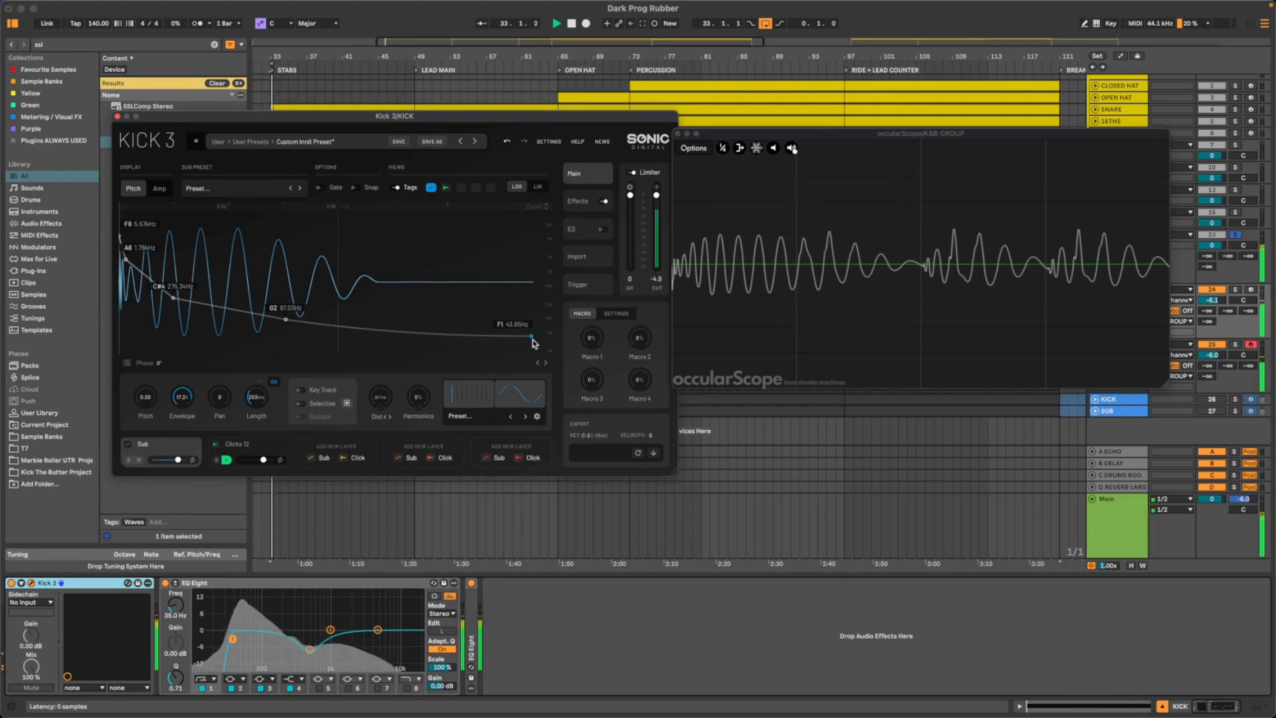
left_click_drag(531, 342, 532, 343)
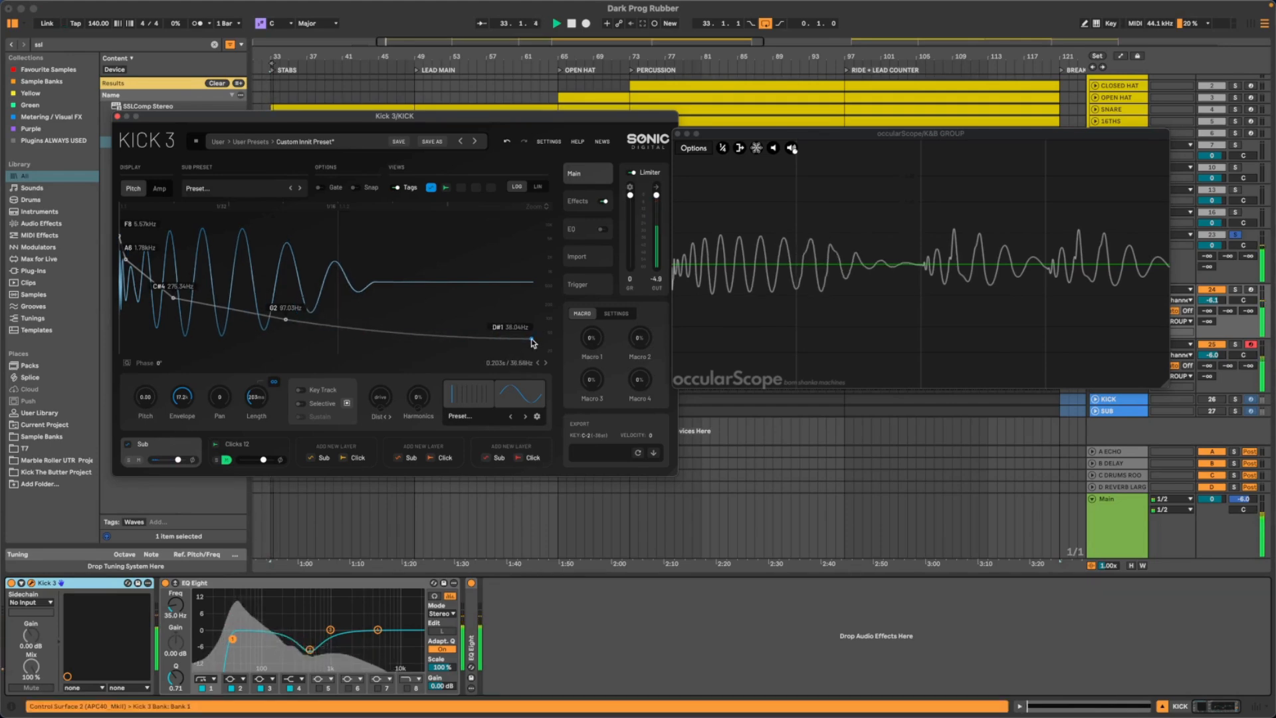
mouse_move(532, 341)
left_mouse_down()
mouse_move(535, 357)
mouse_move(536, 337)
left_mouse_up()
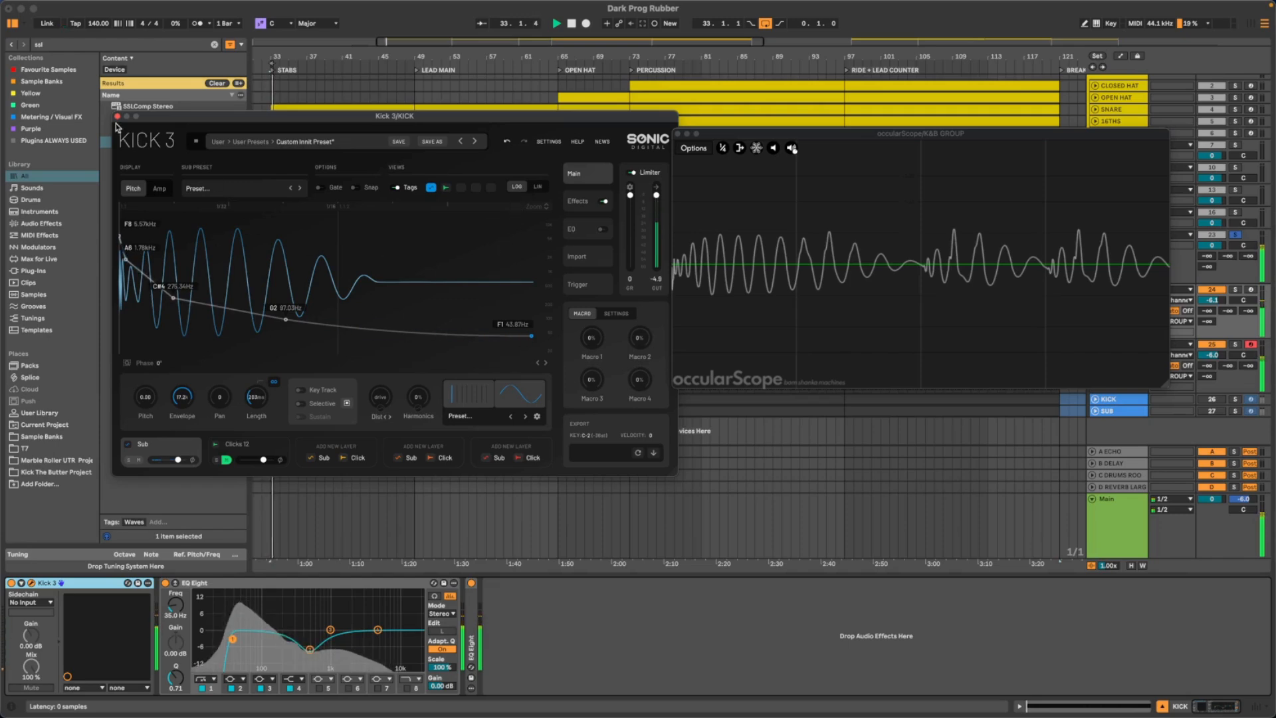
- Bypass and reactivate the KICK track's EQ Eight to compare its effect on the waveform in the occularScope
key("space")
left_click(166, 583)
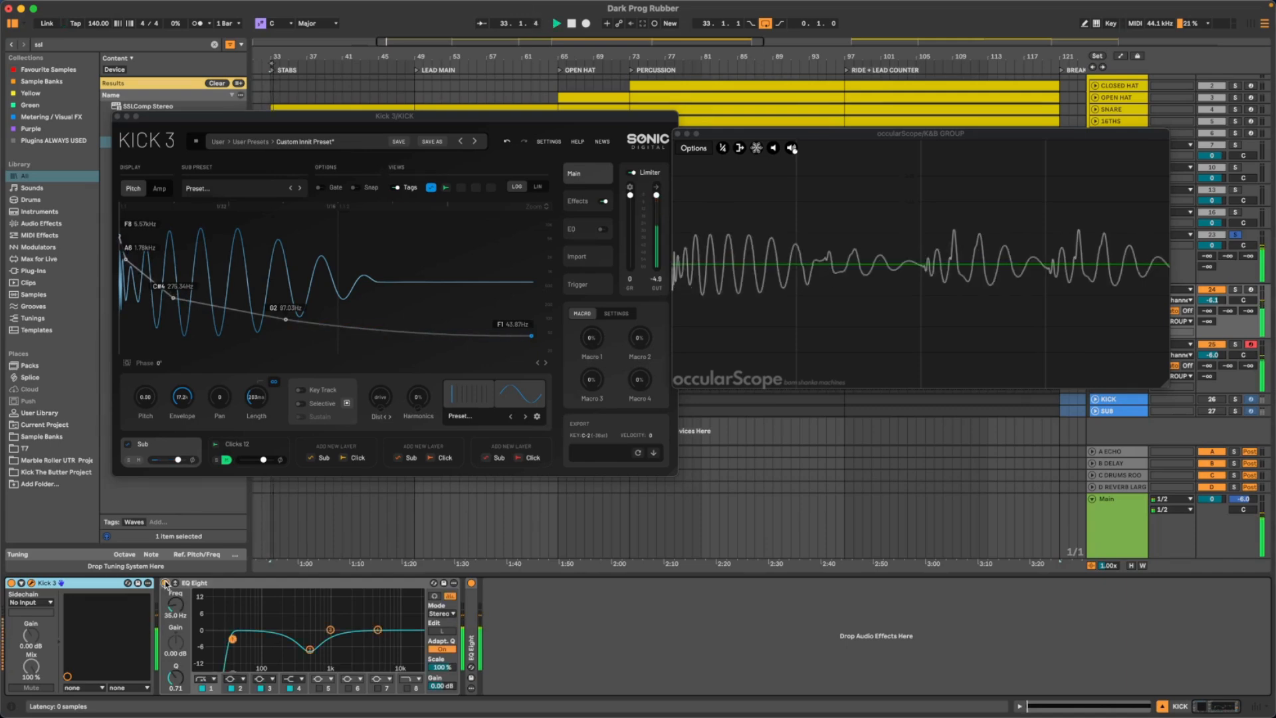
left_click(166, 583)
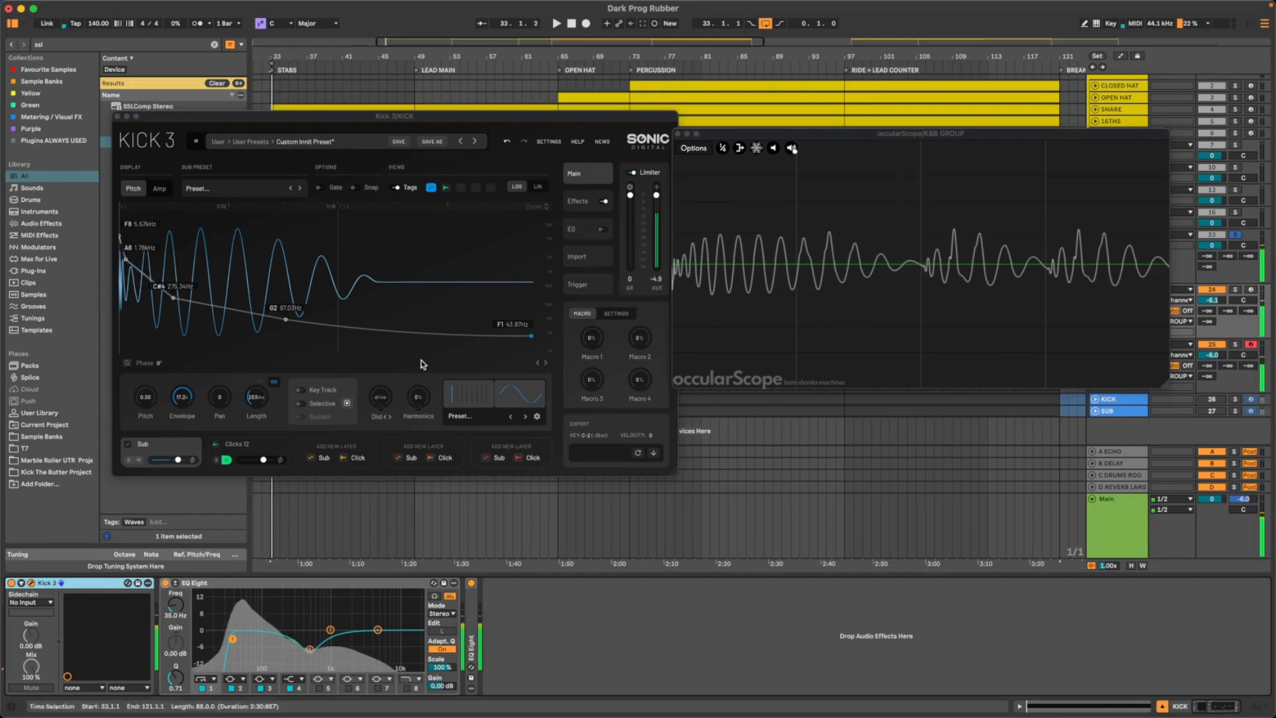
- In Kick 3's Amp envelope, raise the start point to 0.55 and straighten the curves on both sides of the 0.21 point
left_click(159, 188)
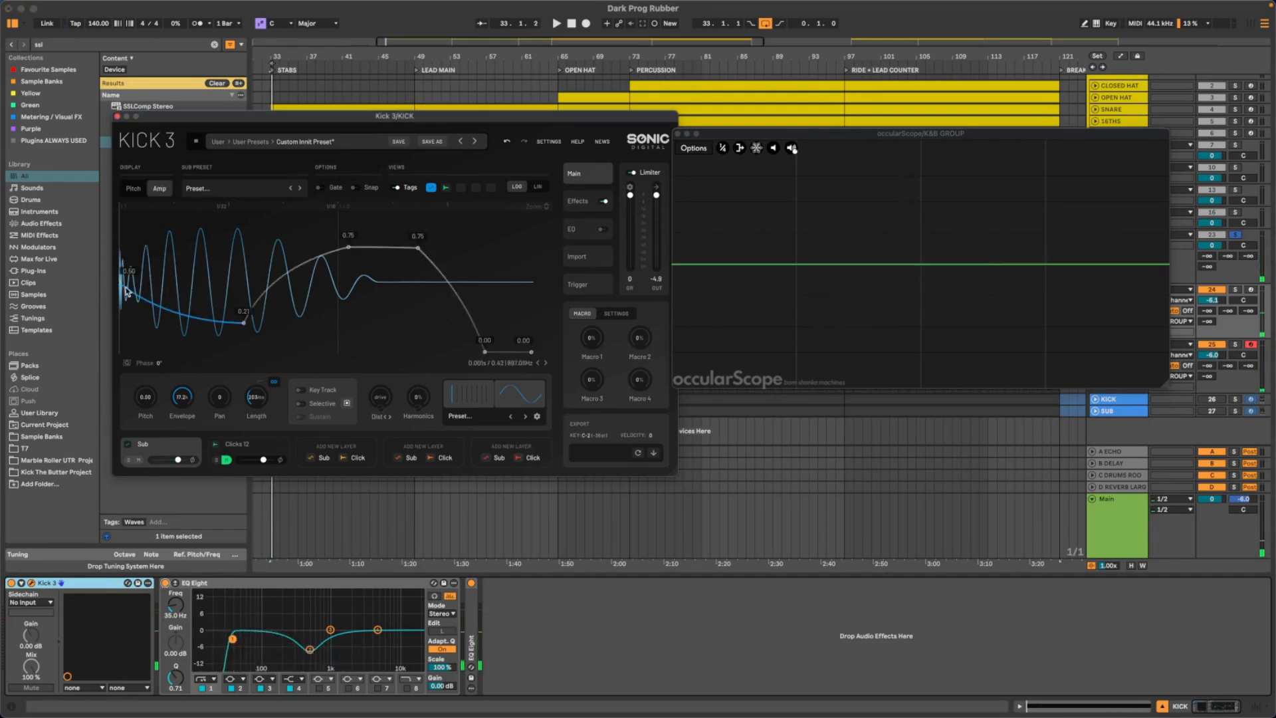
mouse_move(122, 280)
left_mouse_down()
mouse_move(120, 227)
mouse_move(114, 292)
mouse_move(113, 276)
left_mouse_up()
left_click_drag(169, 307, 293, 333)
left_click_drag(335, 385, 343, 319)
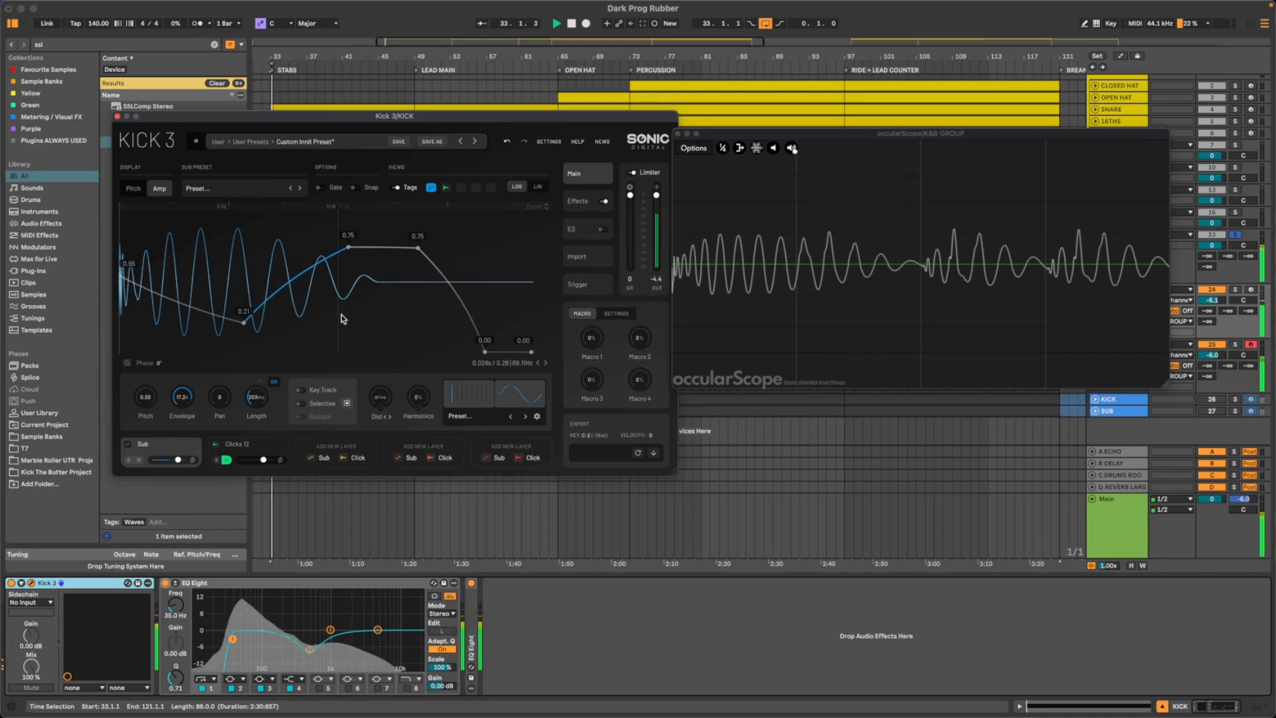
- Remove the 0.21 point from Kick 3's Amp envelope and add a new, earlier low point at 0.25
double_click(246, 324)
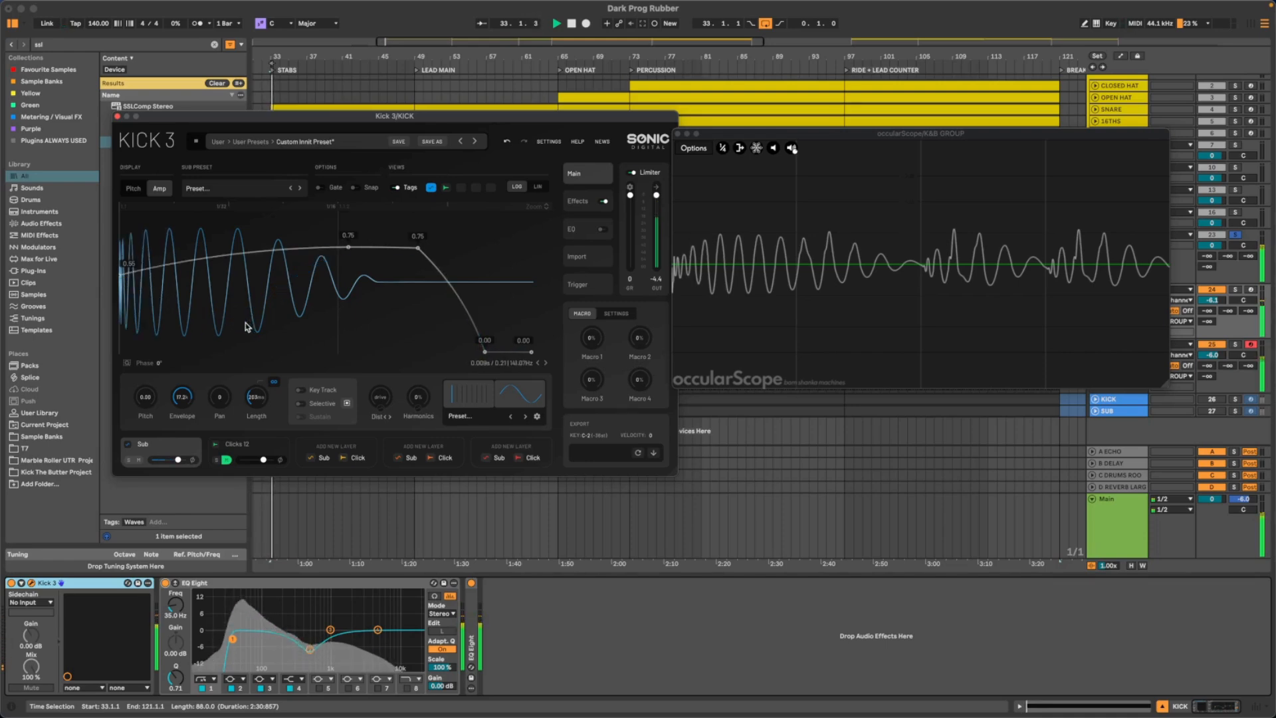
key("space")
key("space")
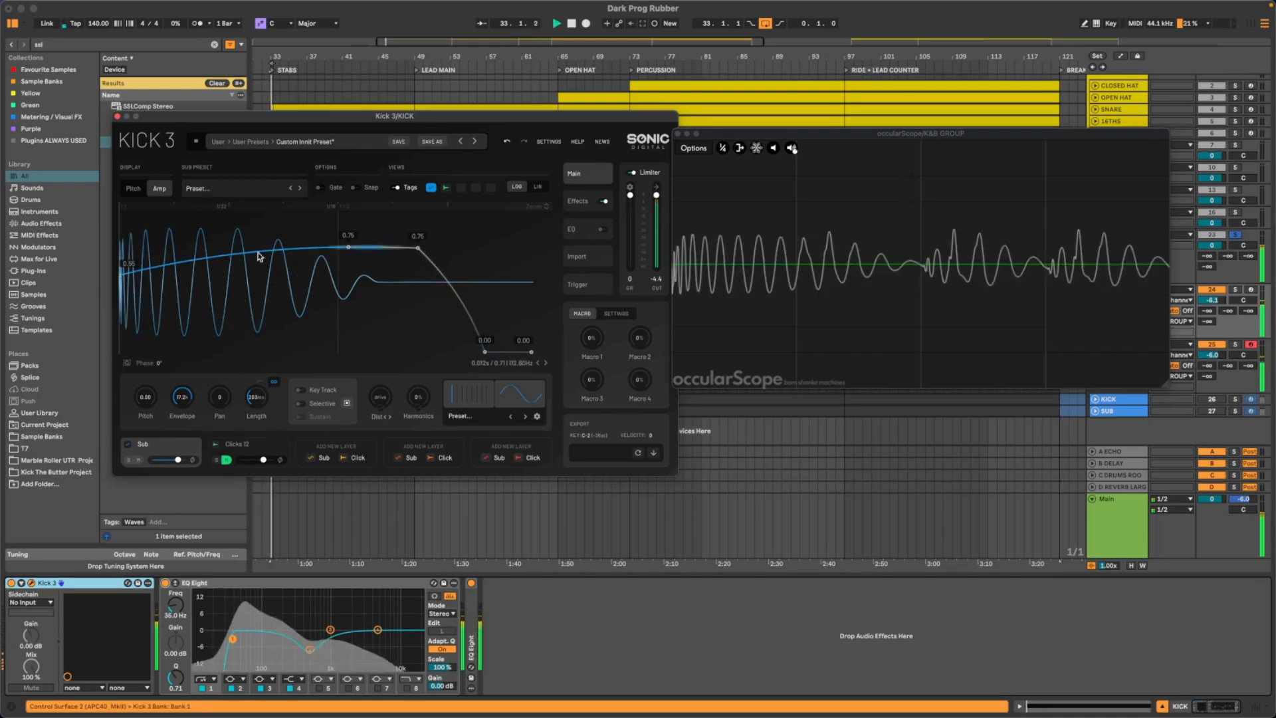
left_click_drag(210, 269, 210, 317)
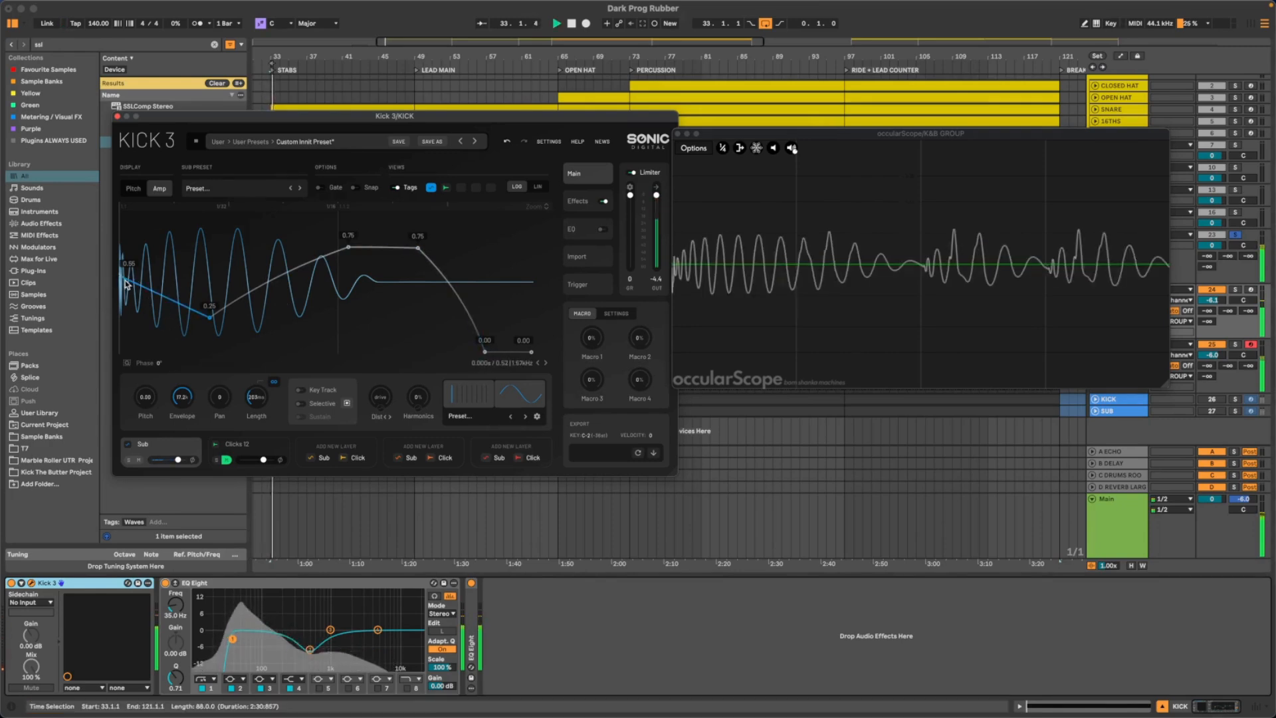
- Raise the Amp envelope's start point to 0.75 and shape the curve falling to the low point
left_click_drag(127, 285, 96, 246)
key("space")
left_click_drag(198, 271, 227, 301)
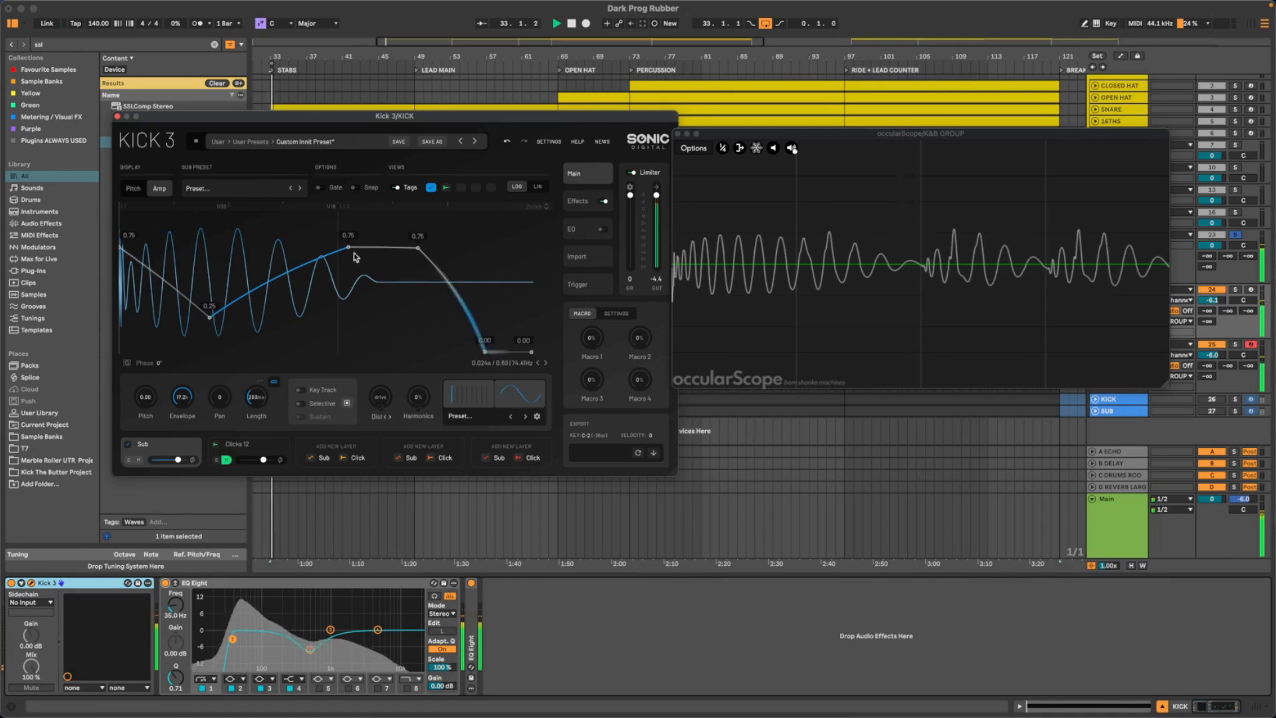
- Close Kick 3 and move the occularScope over the arrangement to uncover the track controls
mouse_move(317, 117)
left_mouse_down()
mouse_move(162, 91)
mouse_move(241, 97)
left_mouse_up()
key("space")
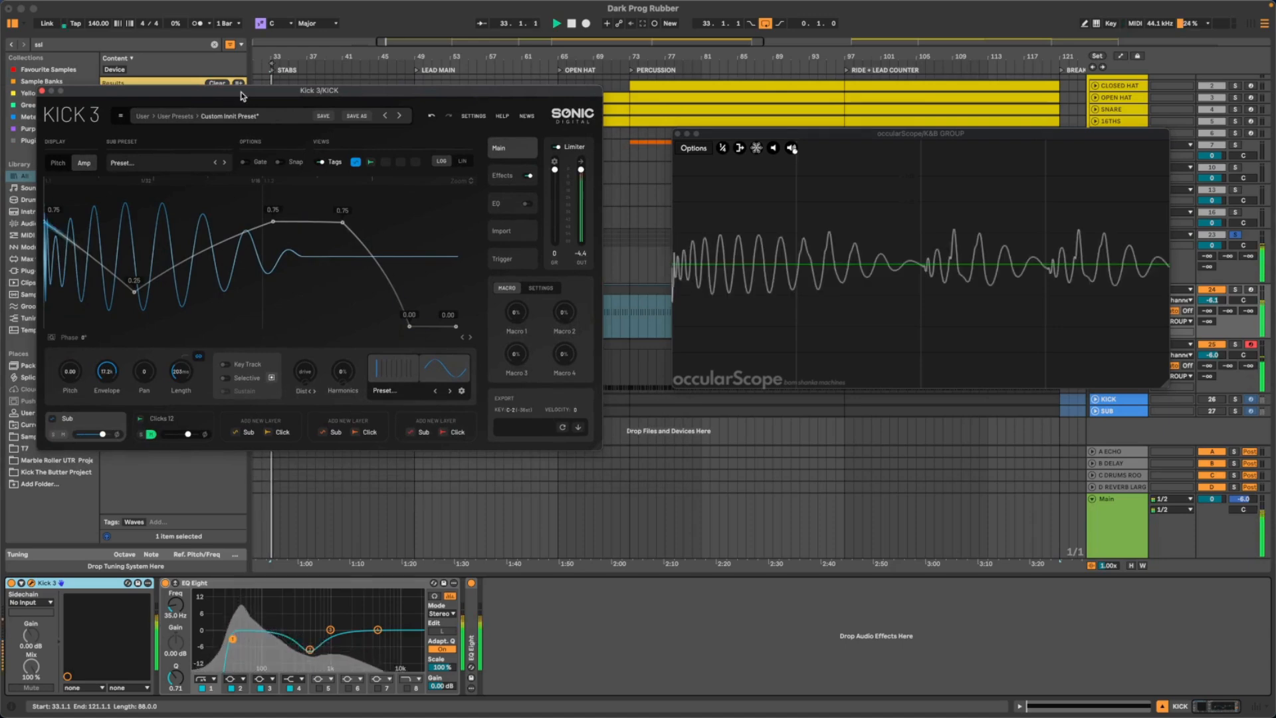
left_click(42, 90)
key("space")
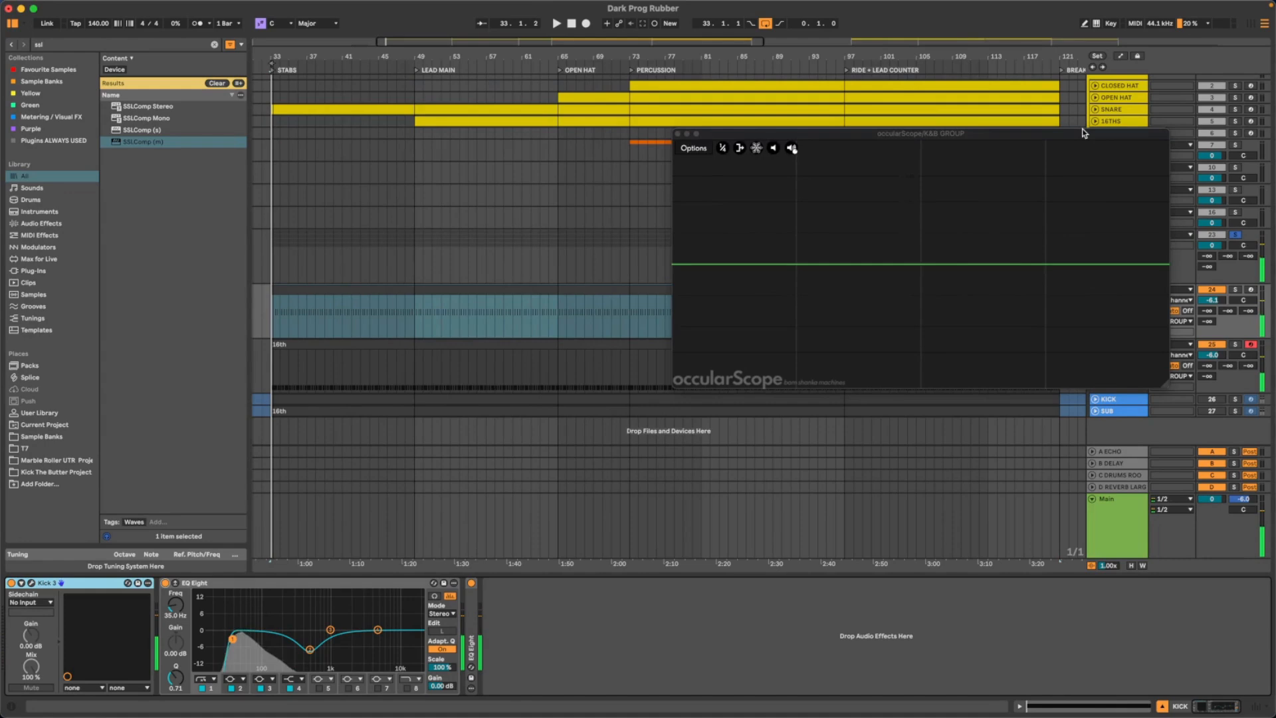
left_click_drag(1084, 133, 786, 139)
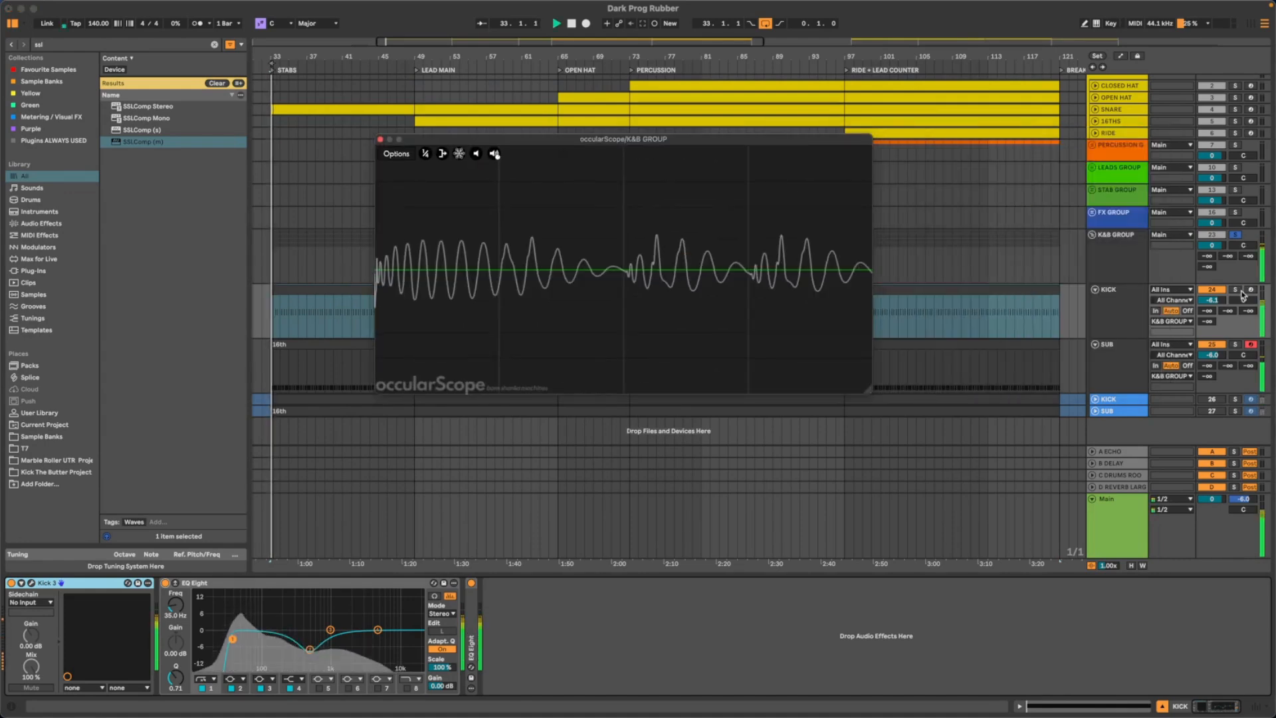
- Solo the SUB track and play it, with the occularScope moved slightly, to examine the sub's waveform
left_click(1235, 345)
left_click(1235, 344)
key("space")
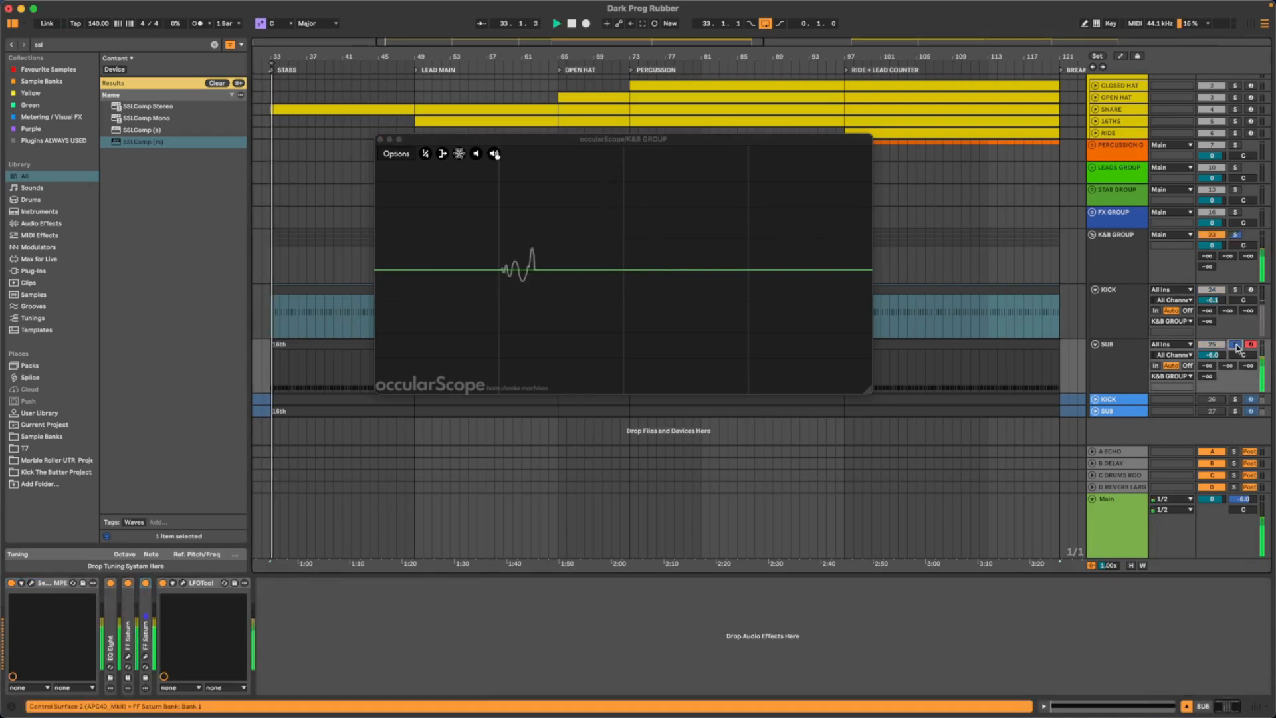
key("space")
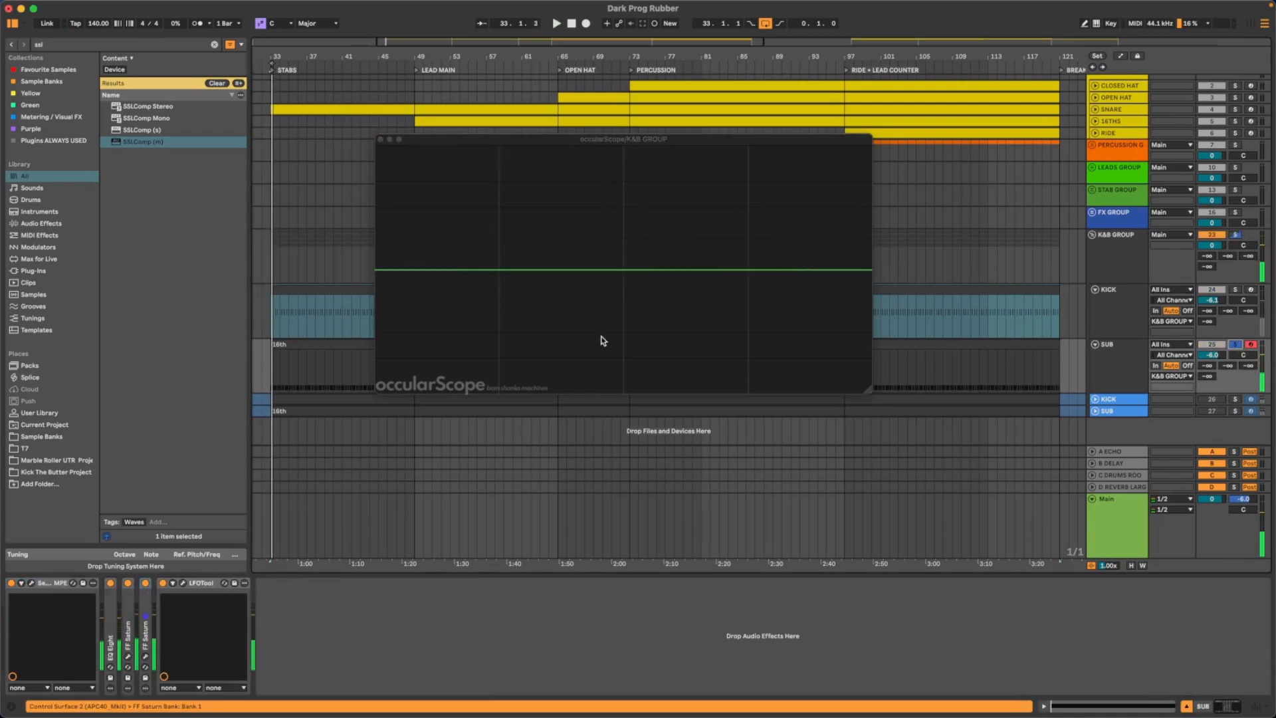
mouse_move(426, 141)
left_click_drag(431, 138, 379, 129)
key("space")
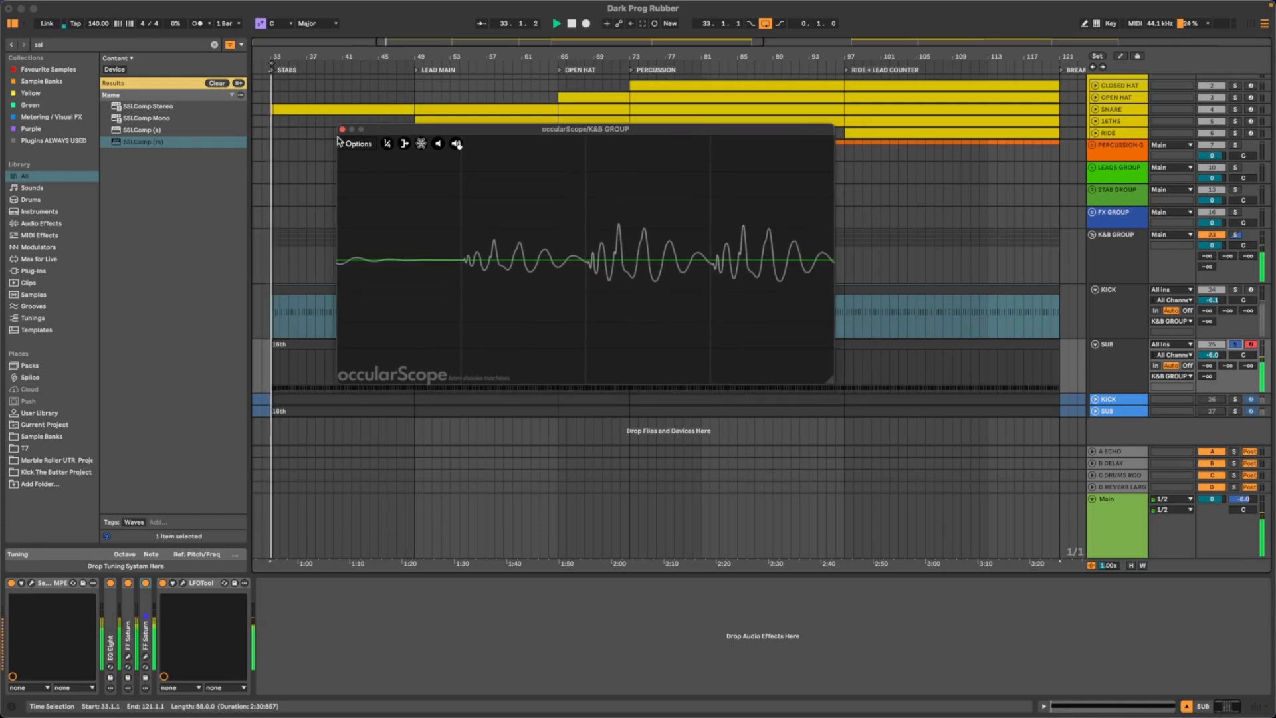
- Close the occularScope, select the SUB track and open its Serum 2 window
key("space")
left_click(1128, 342)
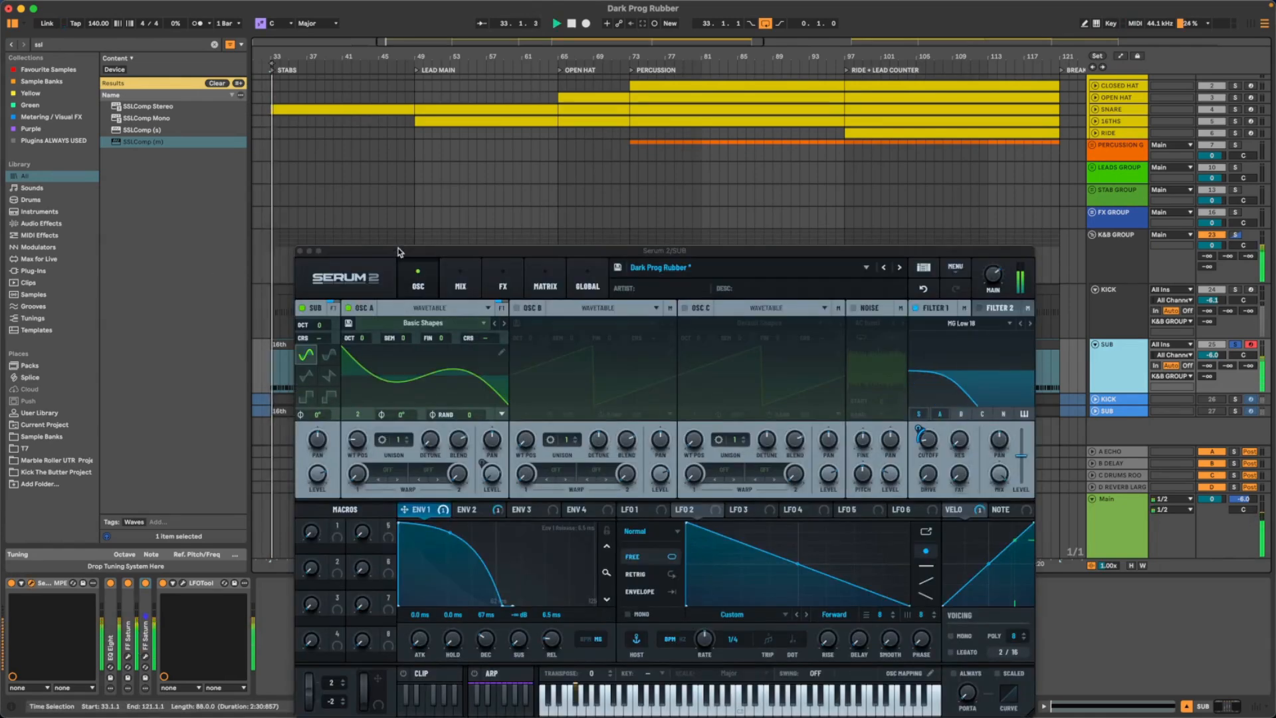
left_click_drag(399, 251, 99, 119)
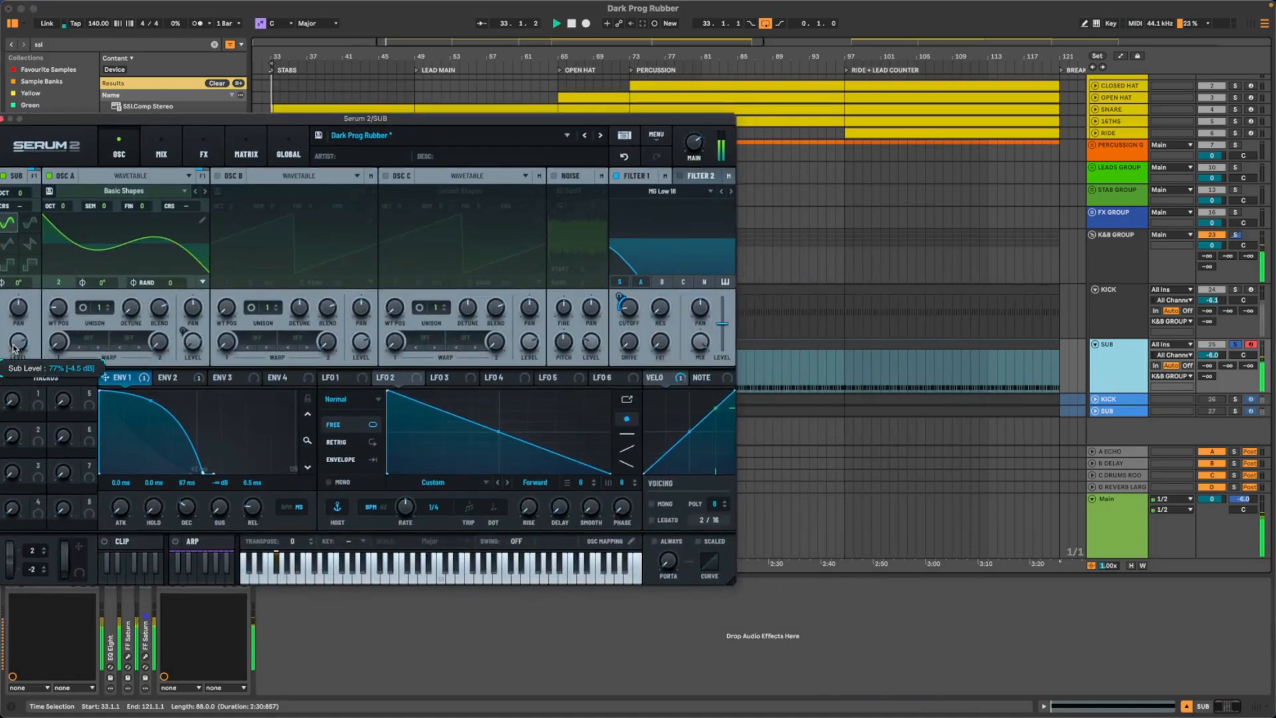
- Reopen the K&B GROUP's occularScope, place it beside a raised Serum 2 window, and start playback
left_click(1104, 268)
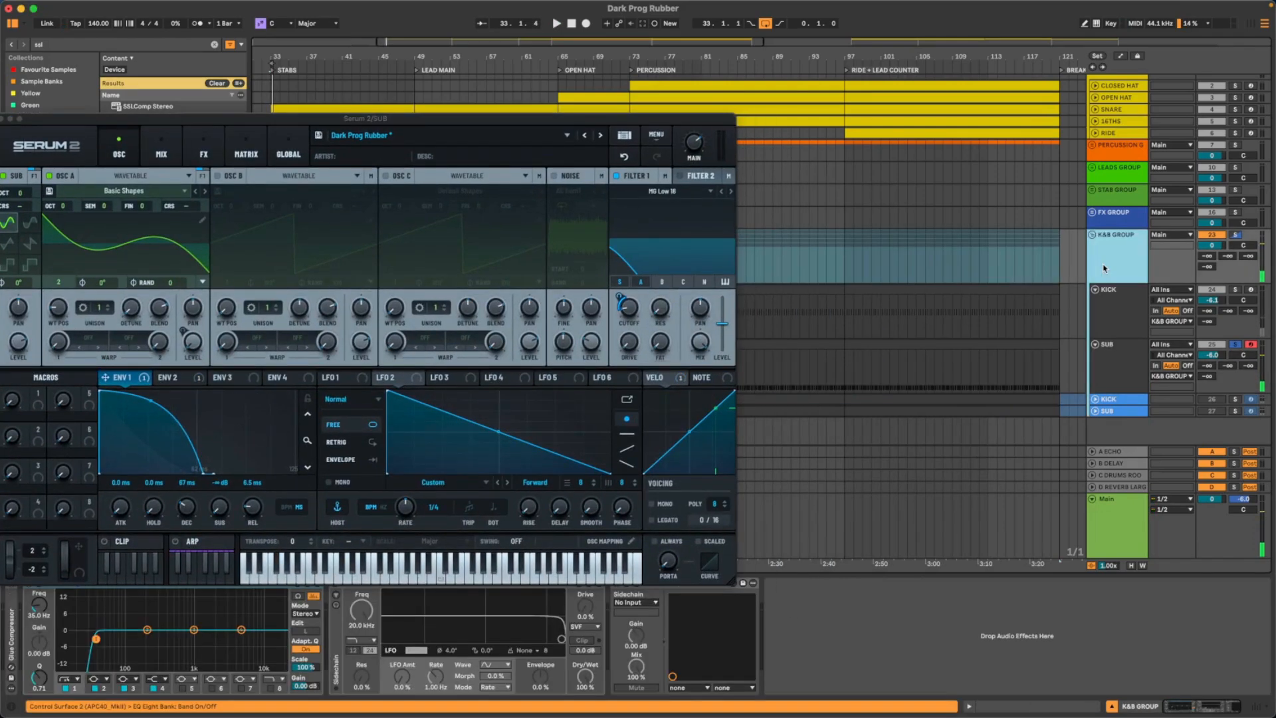
left_click_drag(672, 114, 665, 56)
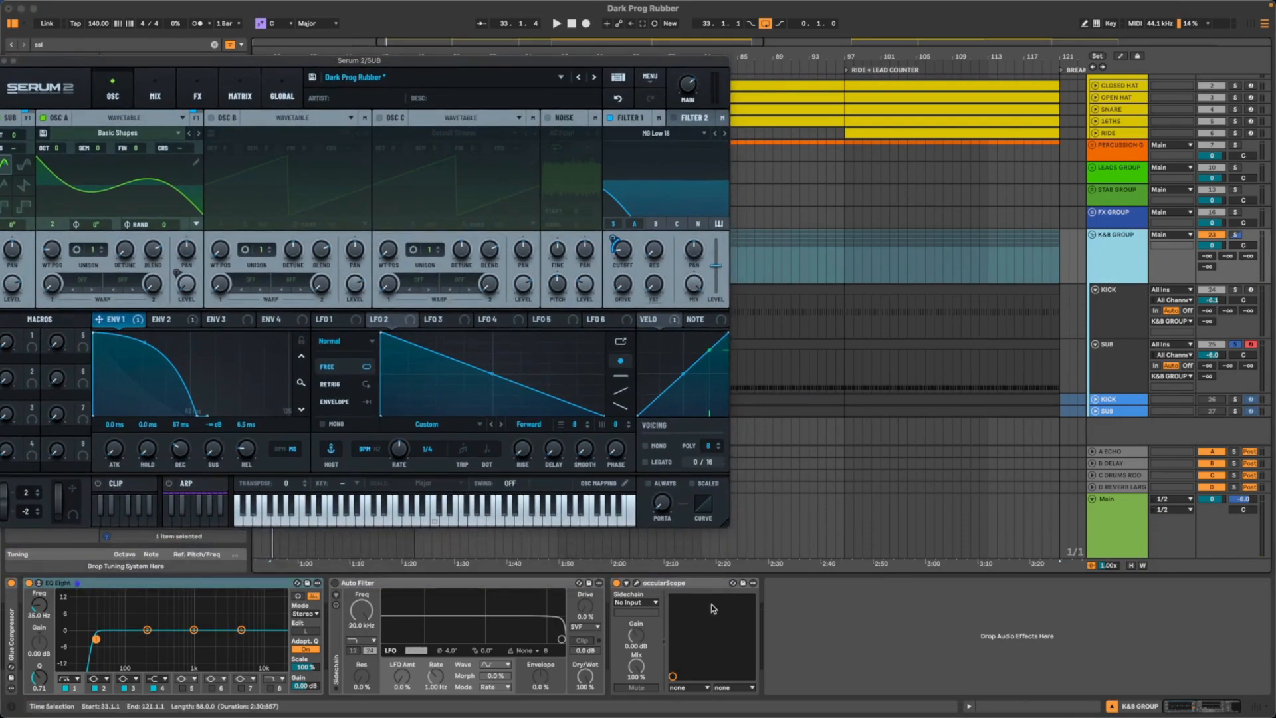
left_click(636, 585)
left_click_drag(450, 120, 852, 174)
key("space")
- Fine-tune the Sub oscillator's level in Serum 2 during playback, and lower the occularScope to uncover the group tracks' controls
left_click(5, 290)
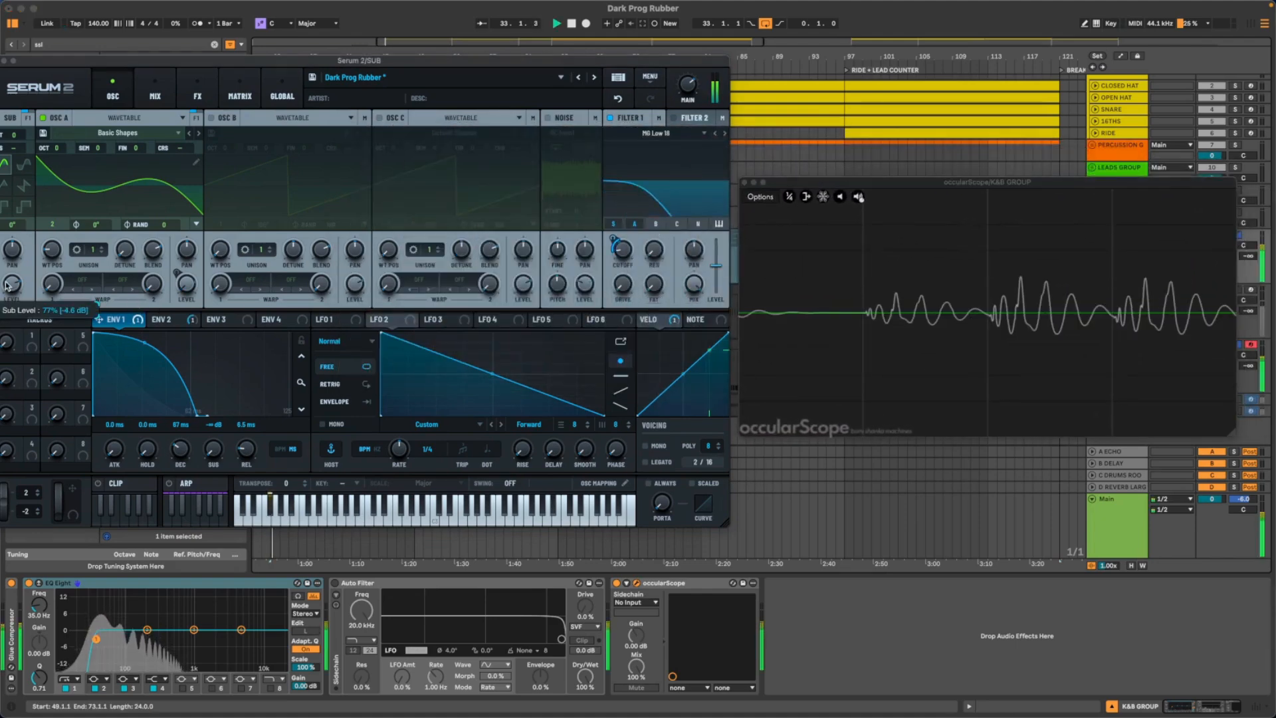
left_click_drag(5, 290, 3, 293)
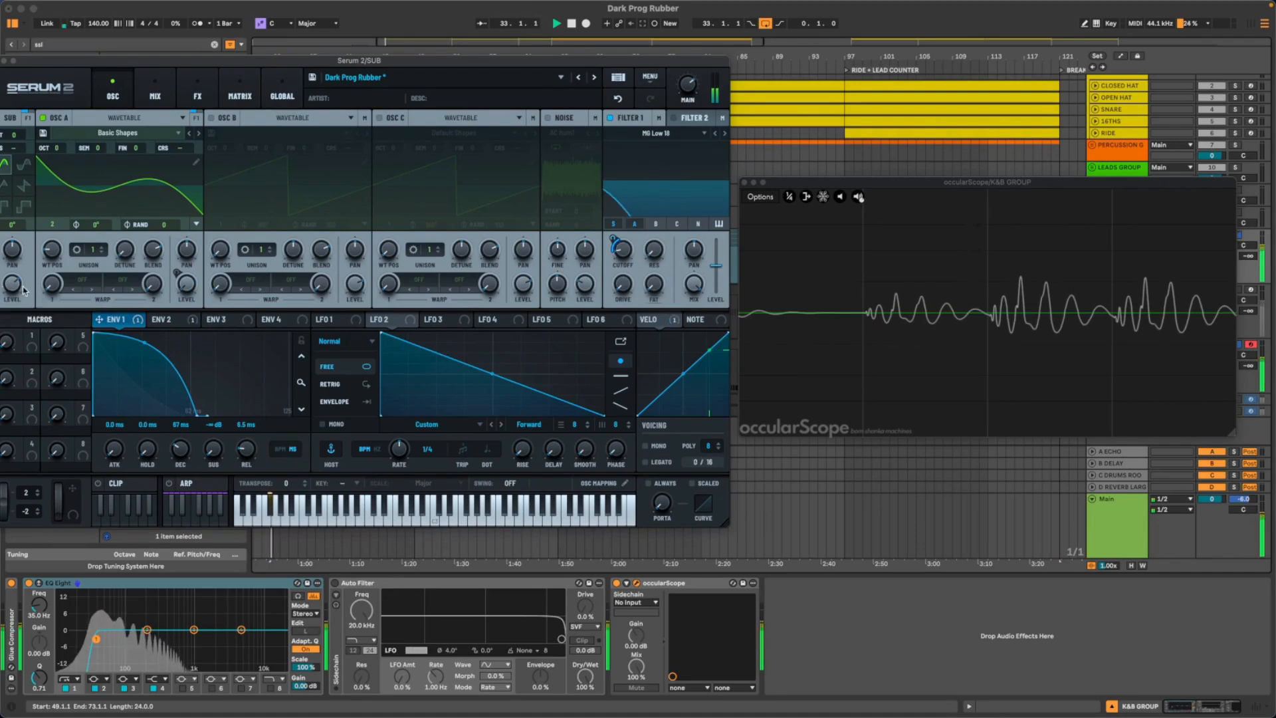
key("space")
key("space")
left_click_drag(1227, 184, 1159, 310)
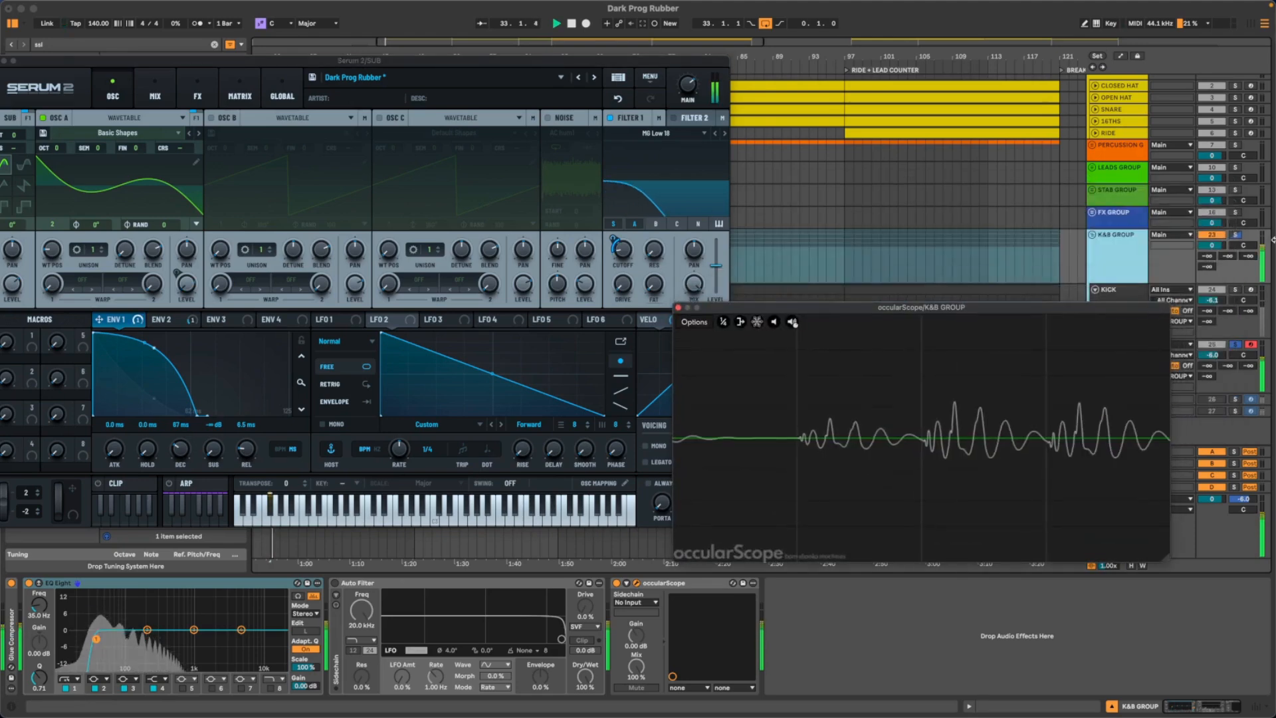
- Play the soloed KICK track and the soloed K&B GROUP in turn to compare their waveforms, and stop playback
left_click(1233, 291)
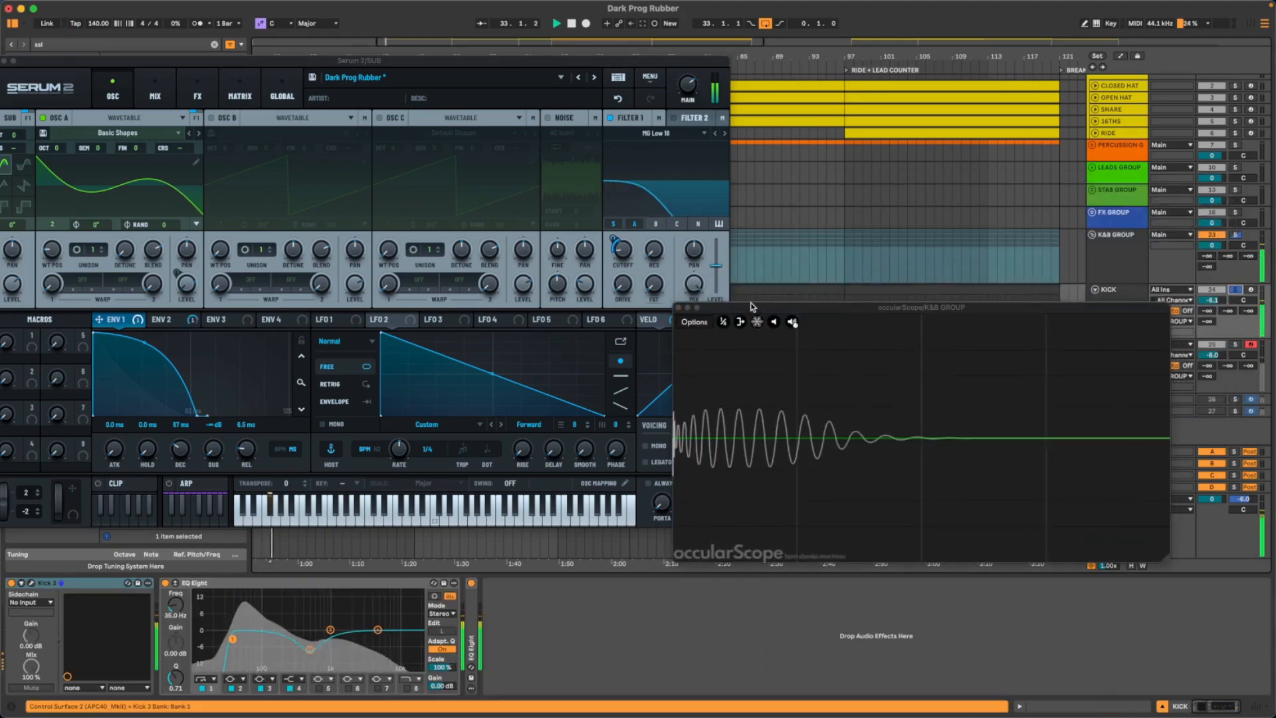
left_click(1237, 236)
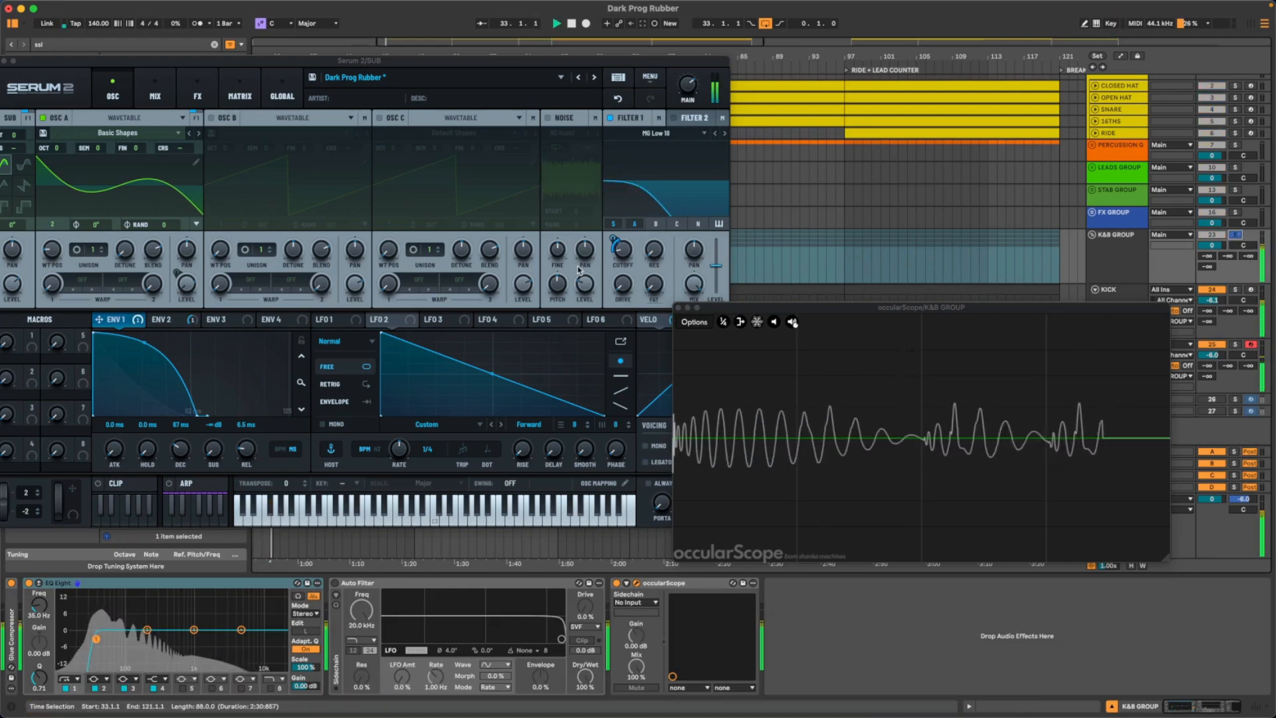
key("space")
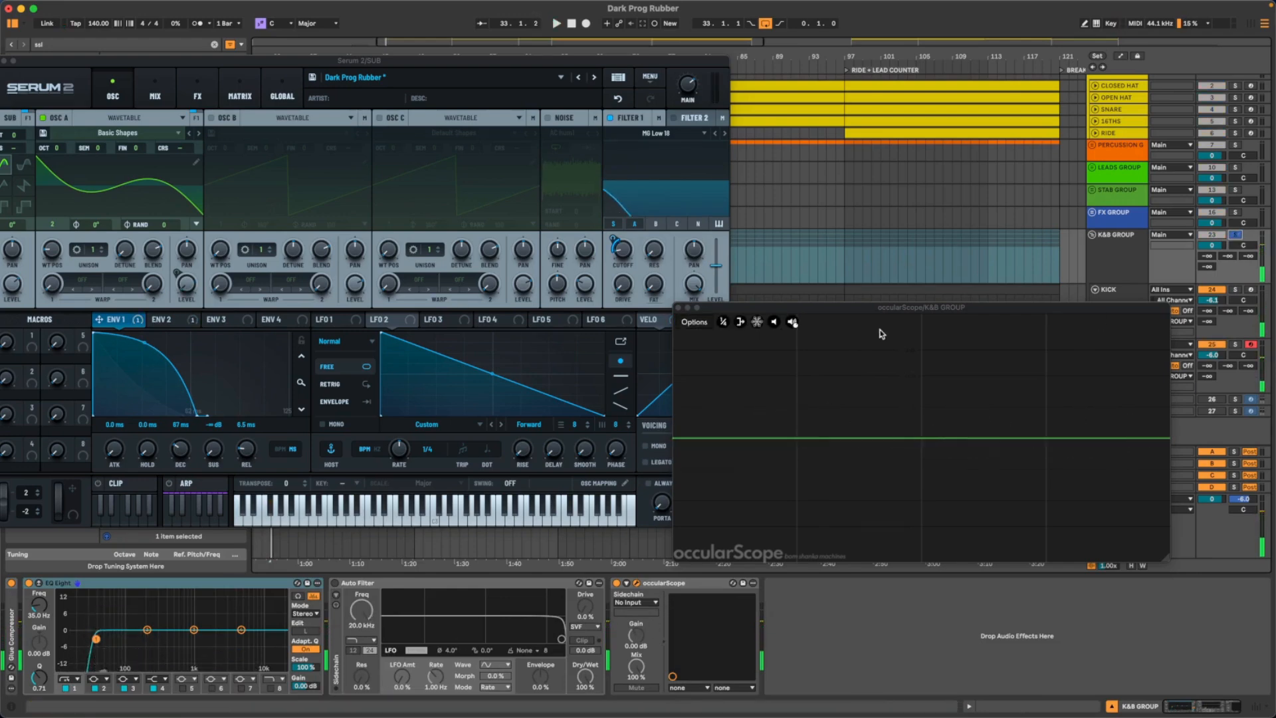
- Close the Serum 2 and occularScope windows to uncover the arrangement
left_click(224, 65)
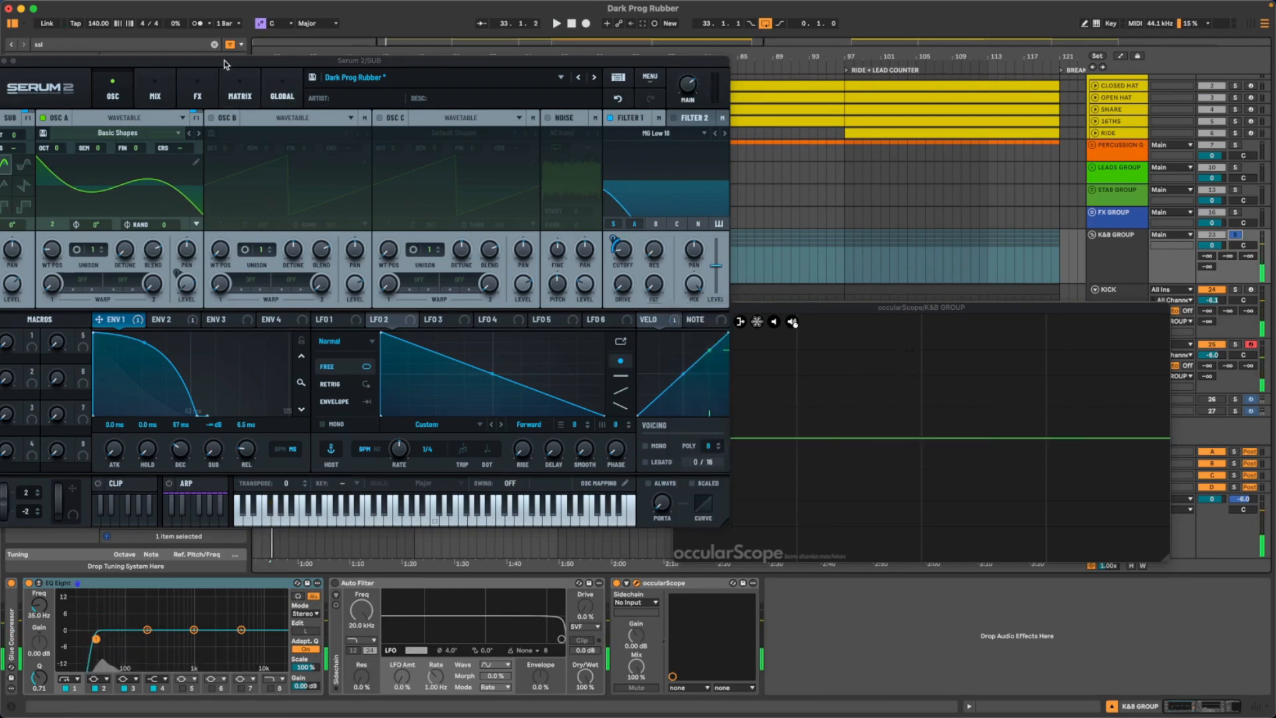
left_click_drag(224, 64, 308, 83)
left_click(220, 77)
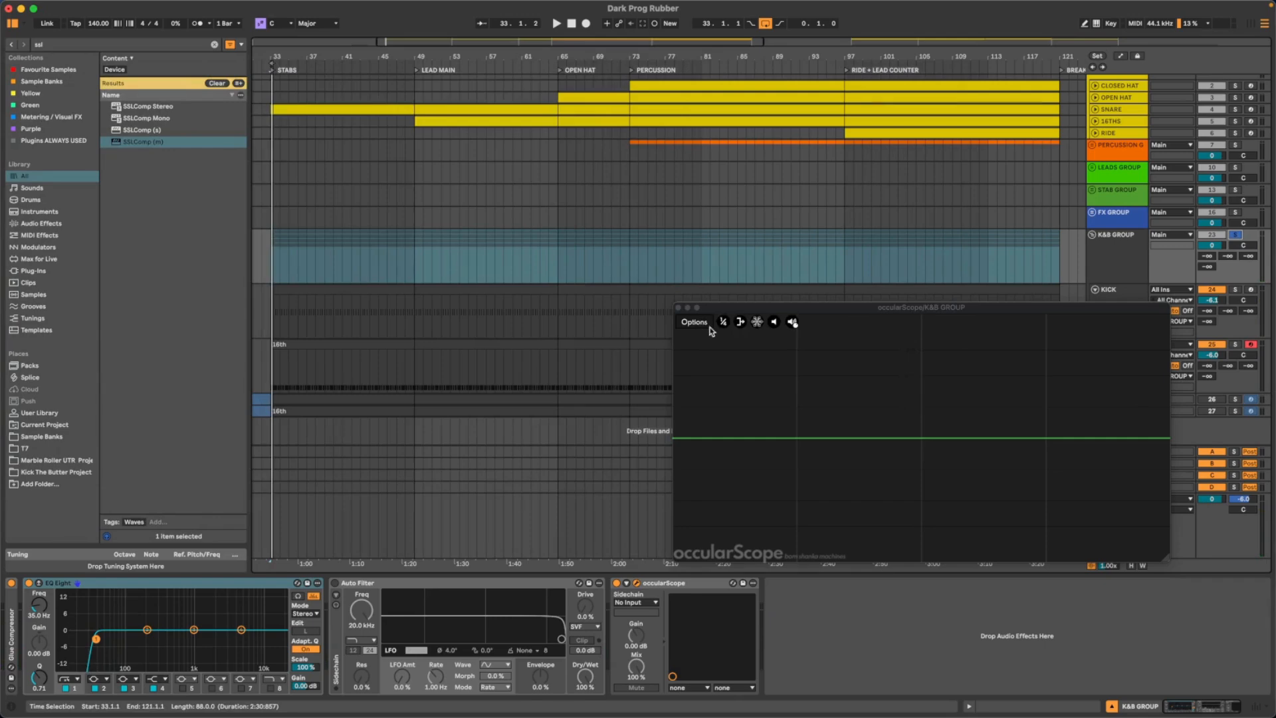
left_click(672, 306)
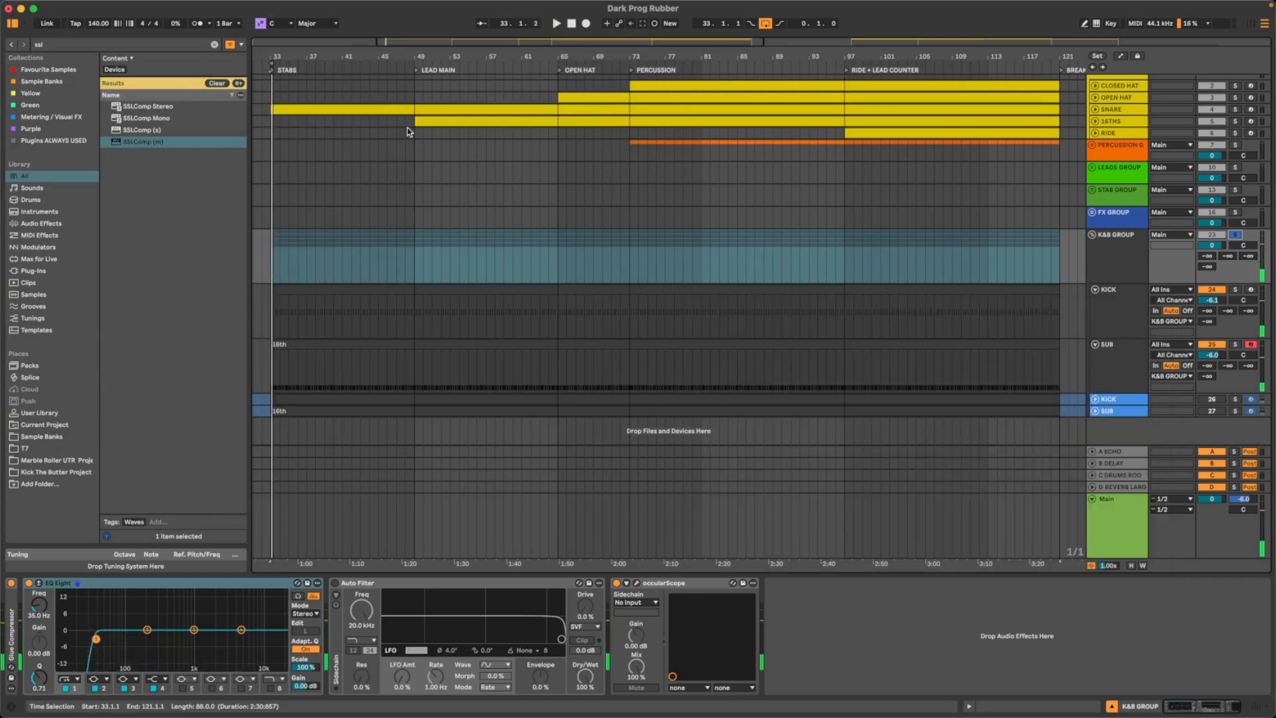
- Compare the K&B GROUP with its EQ Eight on and off during playback, leaving the EQ Eight bypassed
key("space")
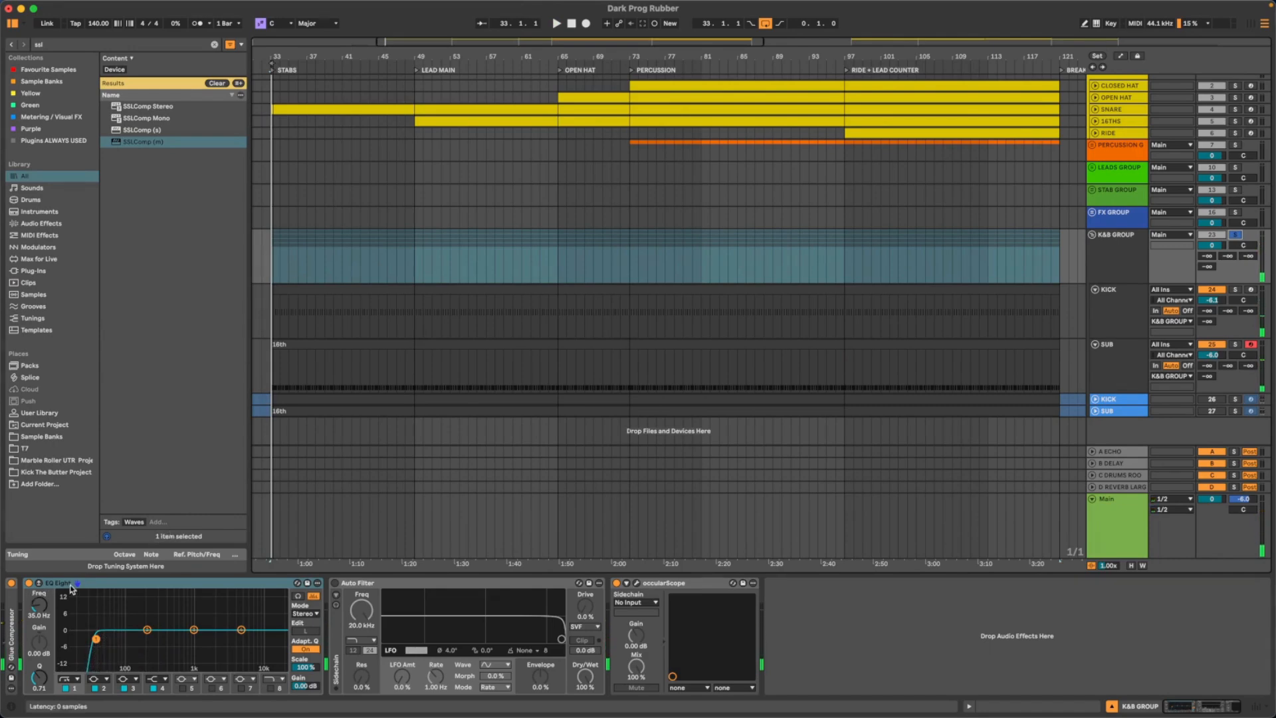
key("space")
left_click(29, 583)
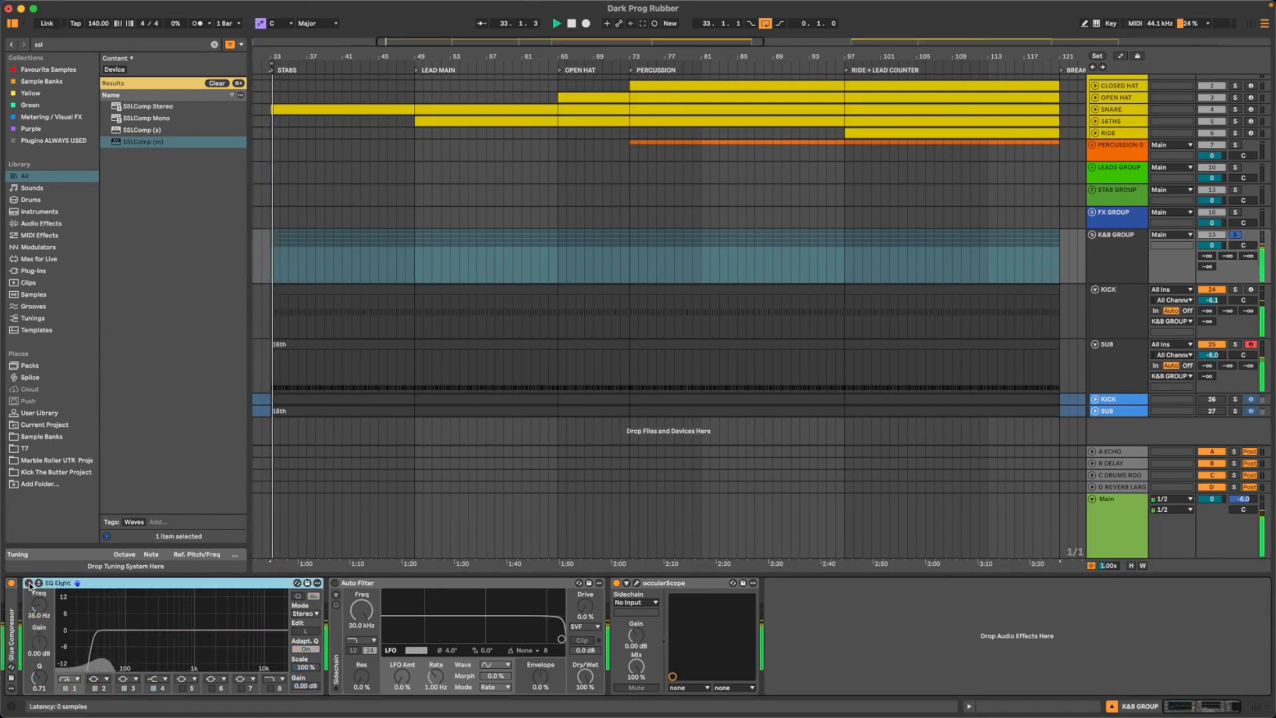
left_click(28, 583)
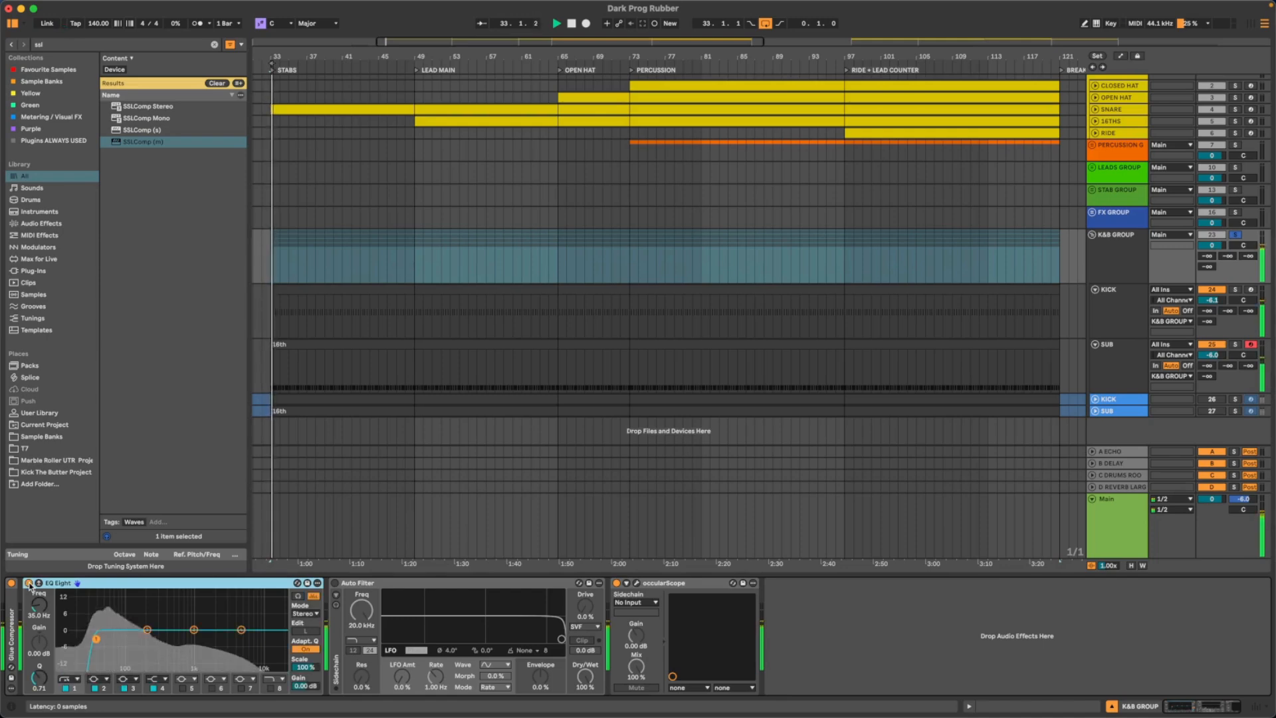
left_click(29, 583)
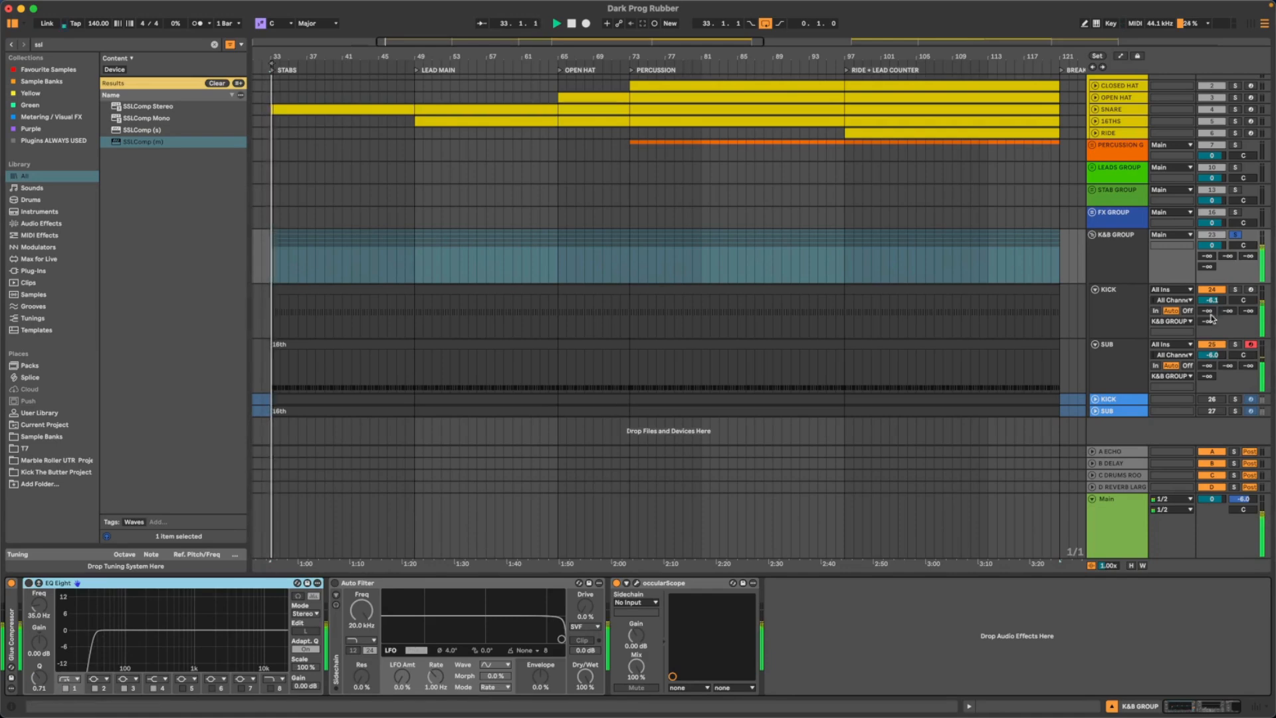
- Reopen the K&B GROUP's occularScope, play the group, and move the scope over the arrangement clear of the track controls
left_click(1130, 266)
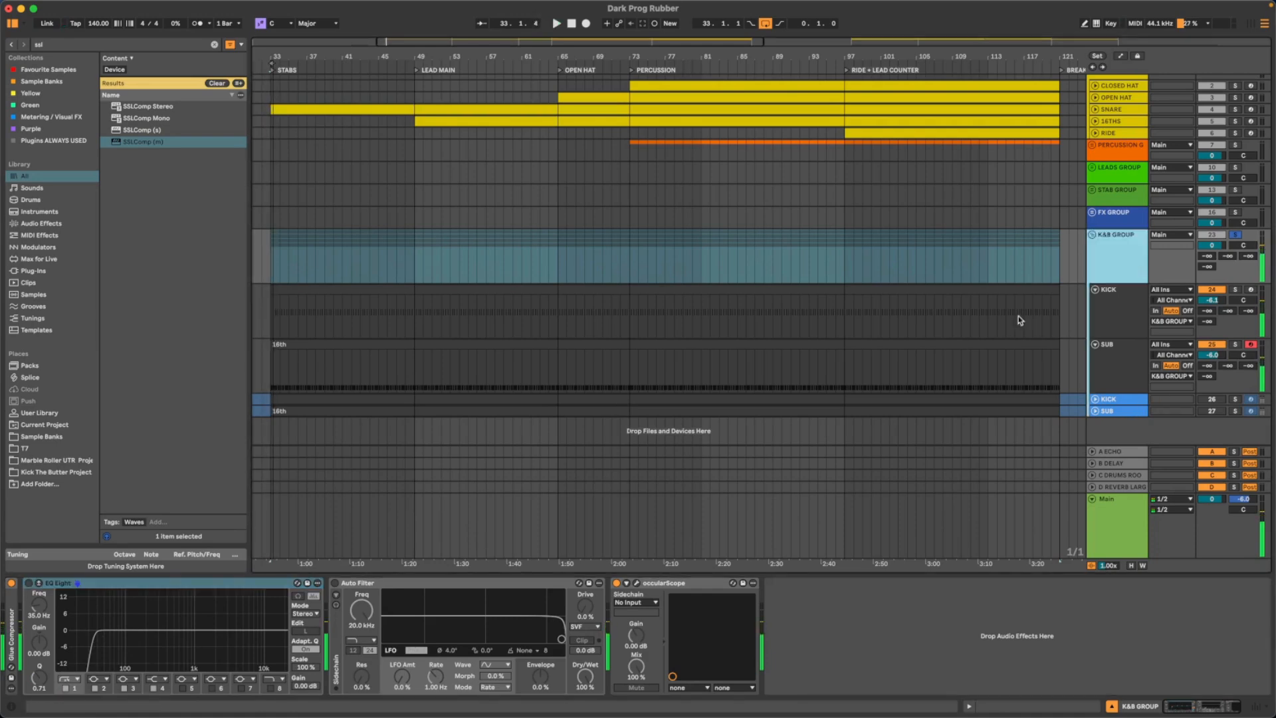
left_click(635, 584)
key("space")
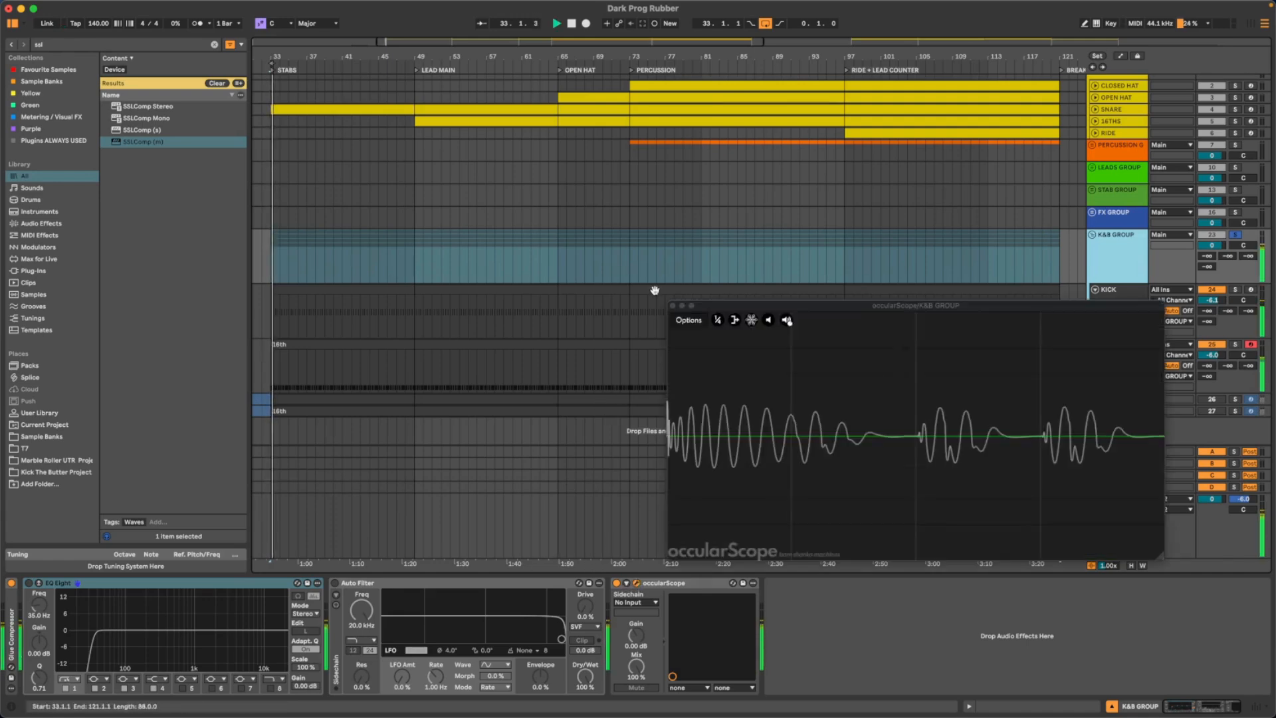
key("space")
left_click_drag(1024, 308, 609, 138)
- Examine the Filter 1 cutoff and its Env 1 modulation in the SUB track's Serum 2 during playback, and close Serum 2
left_click(1130, 371)
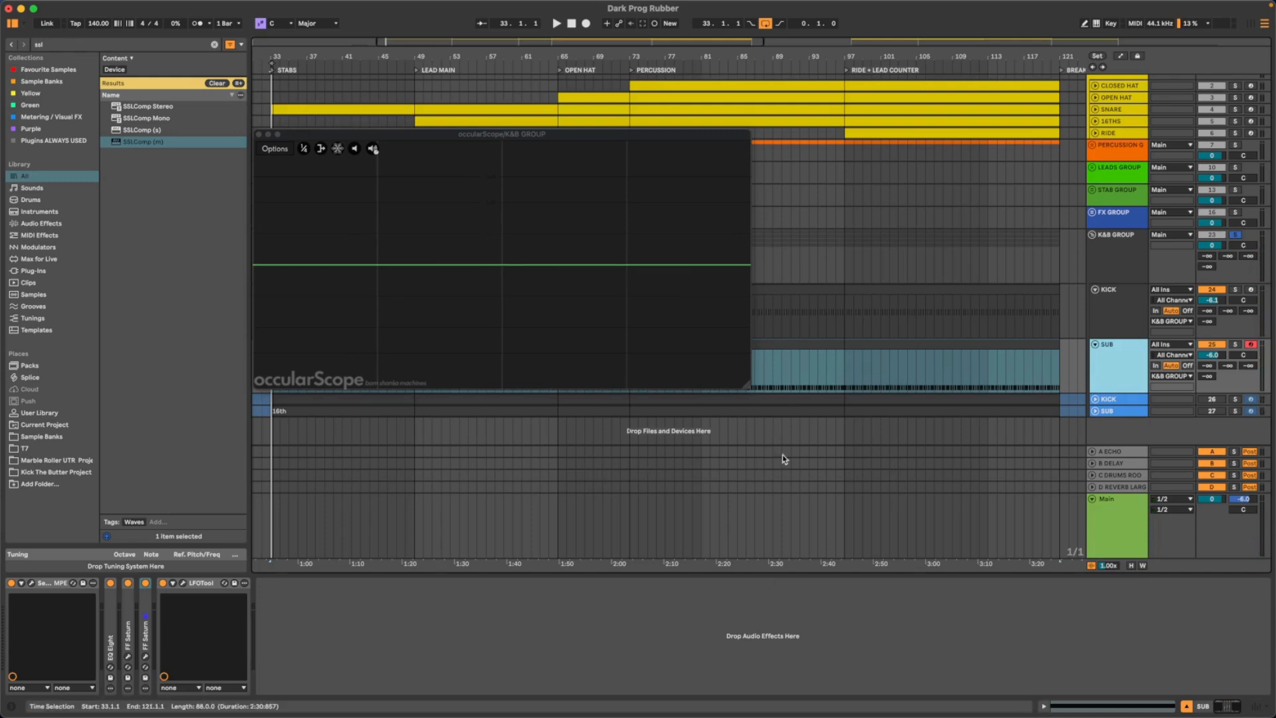
key("space")
scroll(909, 394, "up", 2)
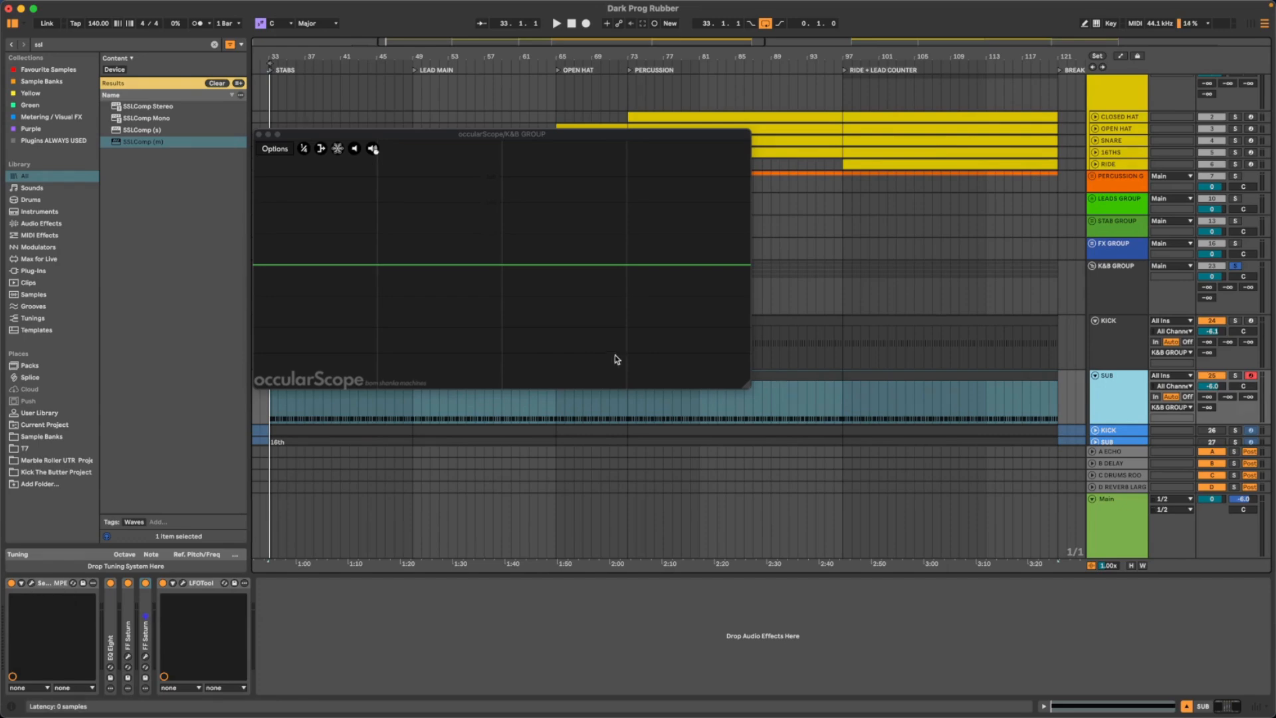
key("space")
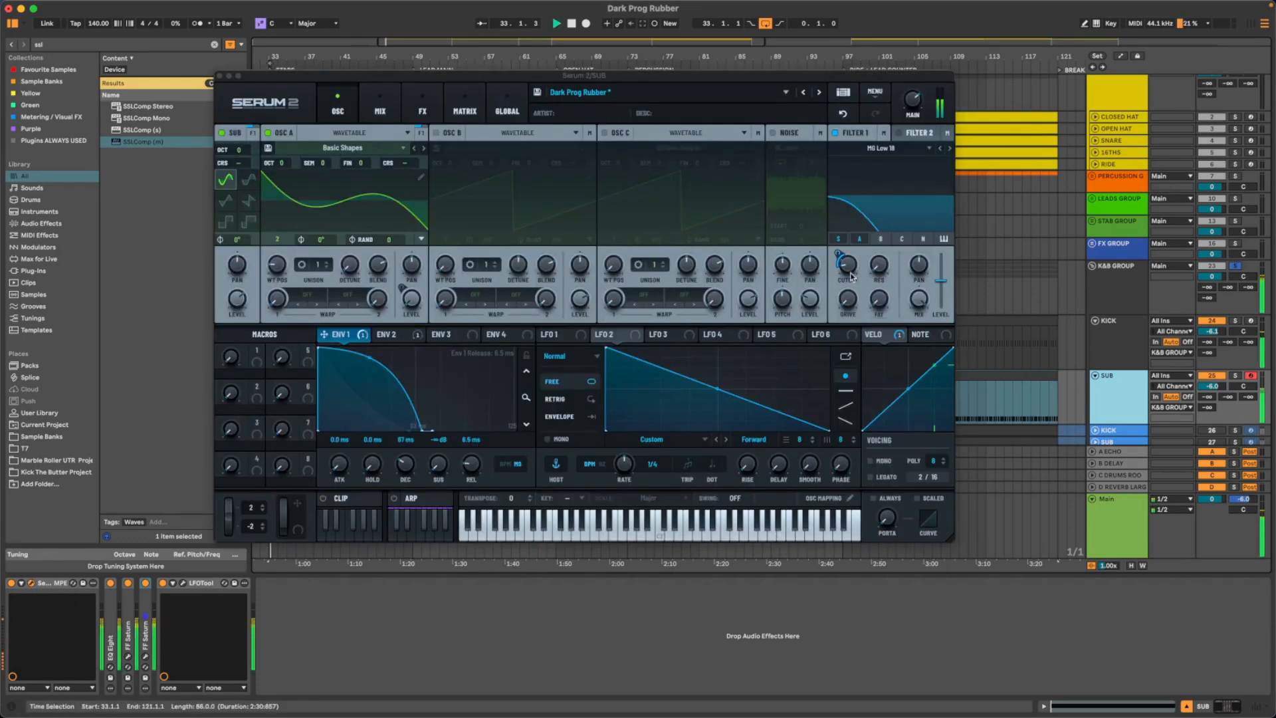
left_click(837, 269)
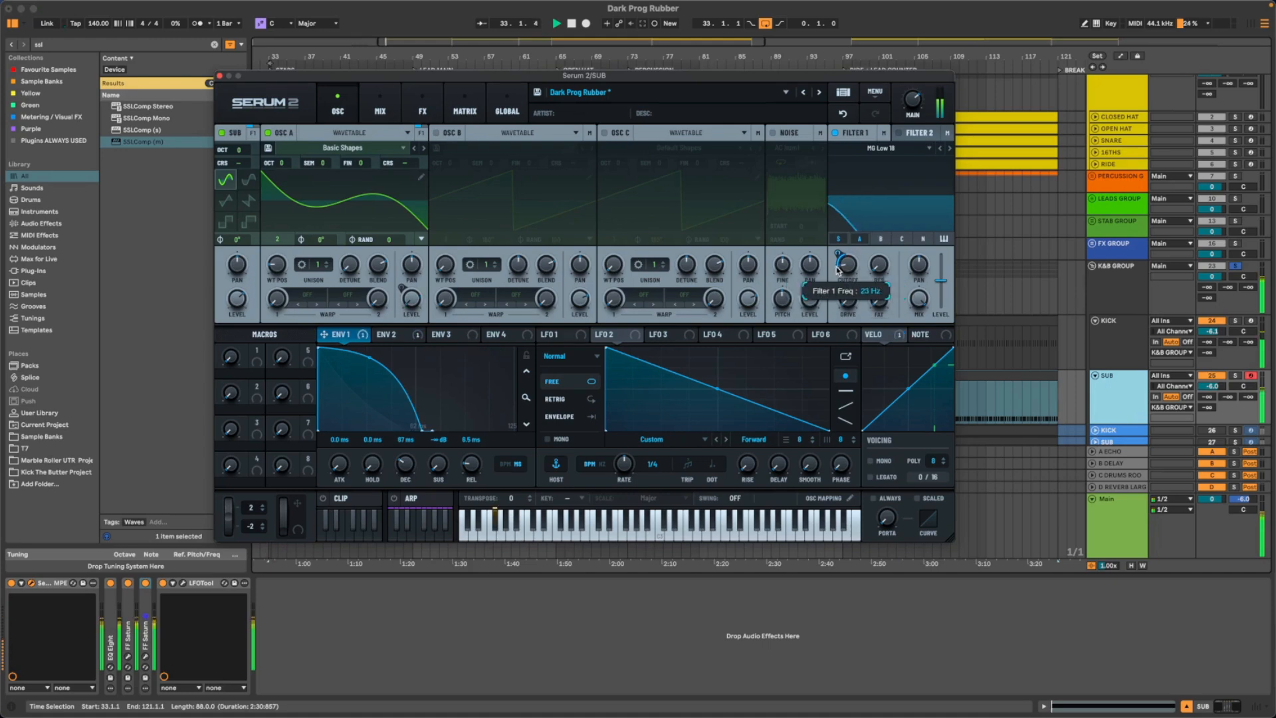
left_click_drag(837, 270, 839, 253)
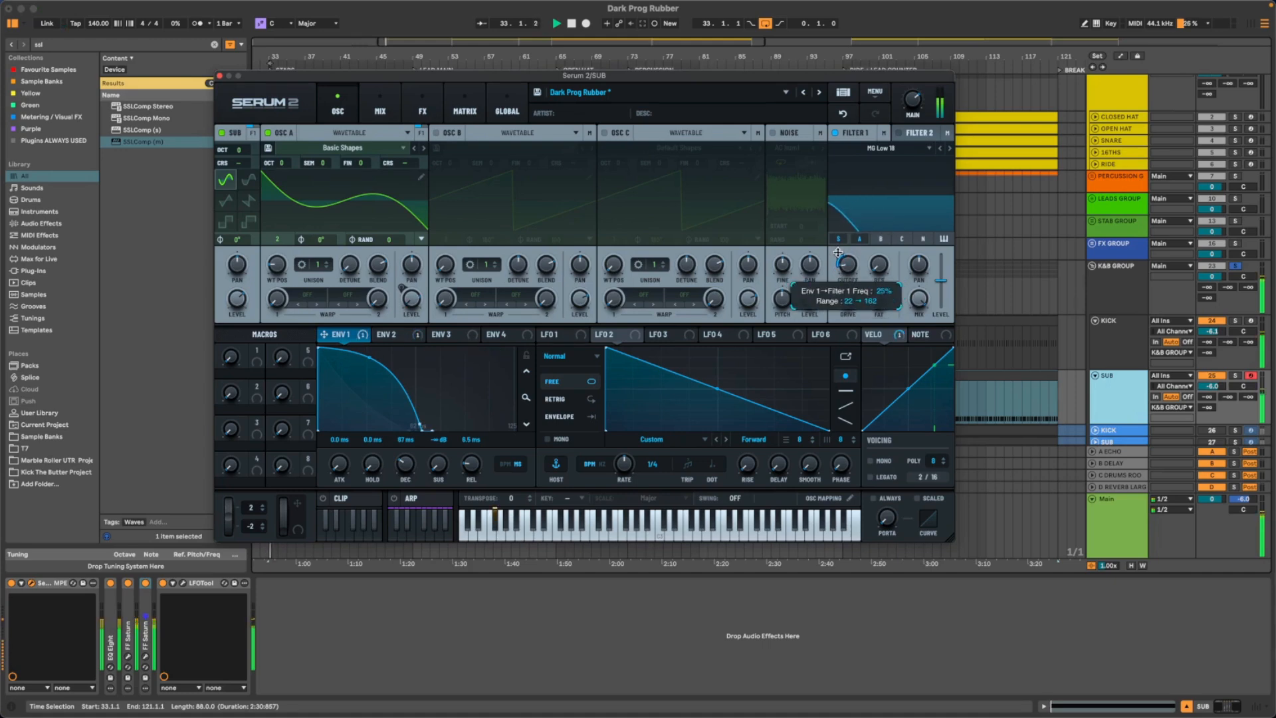
key("space")
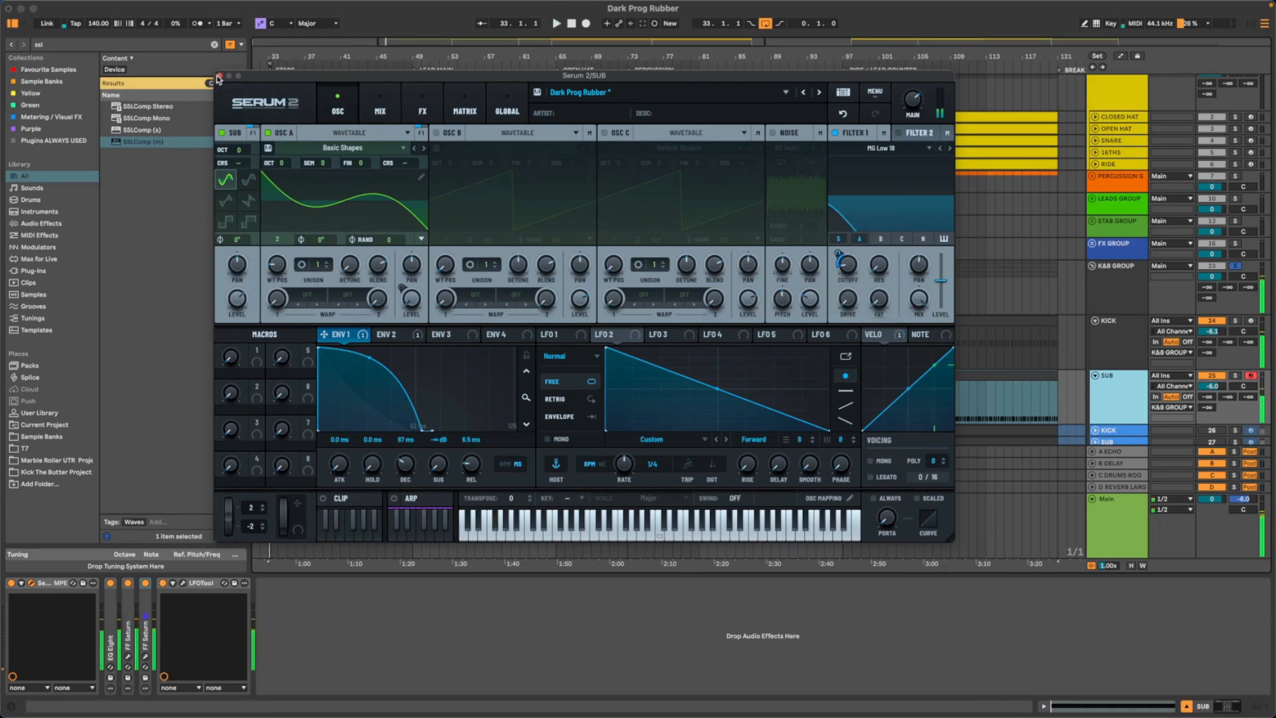
left_click(219, 76)
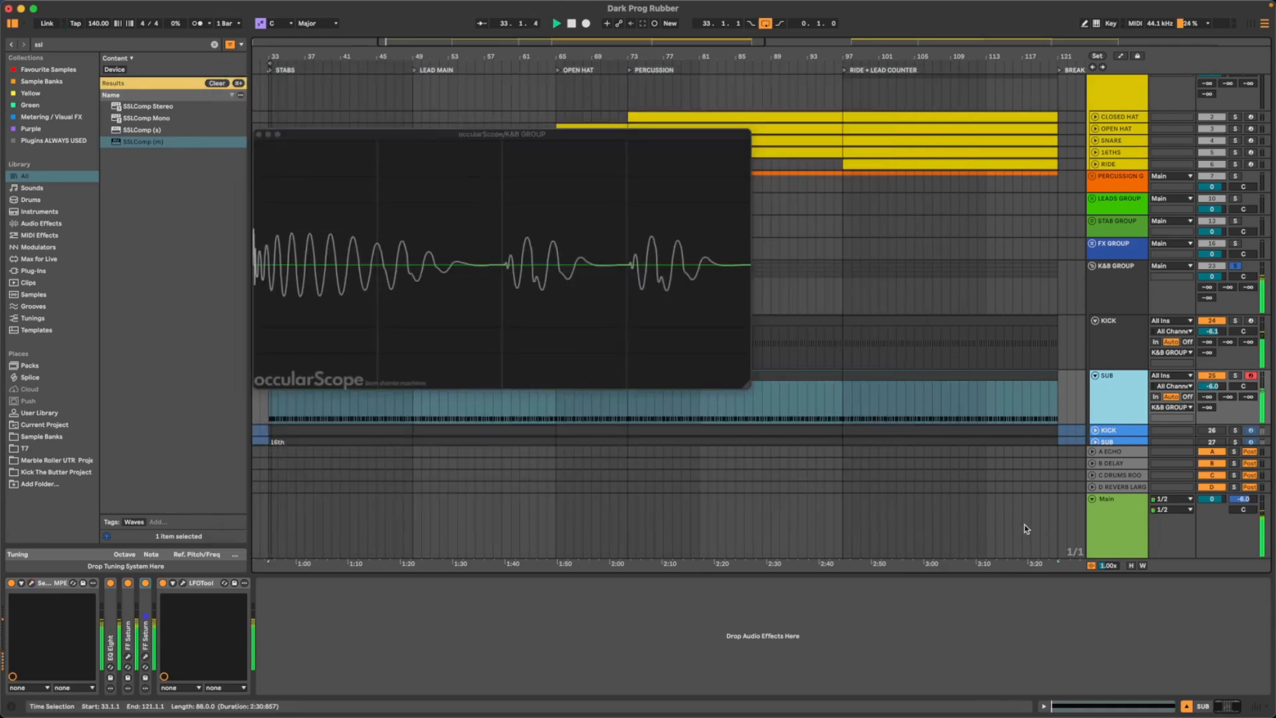
- Examine the SUB track's LFOTool curve beside the occularScope during playback, and close both windows
key("space")
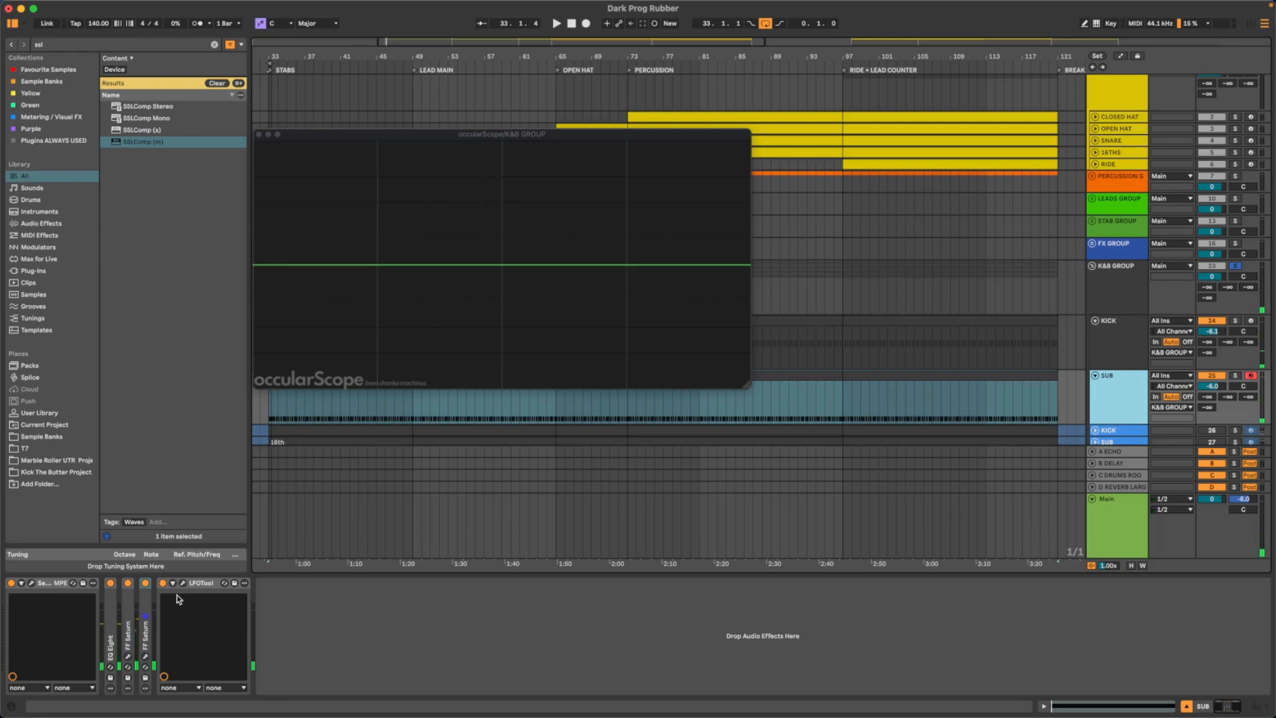
left_click(183, 583)
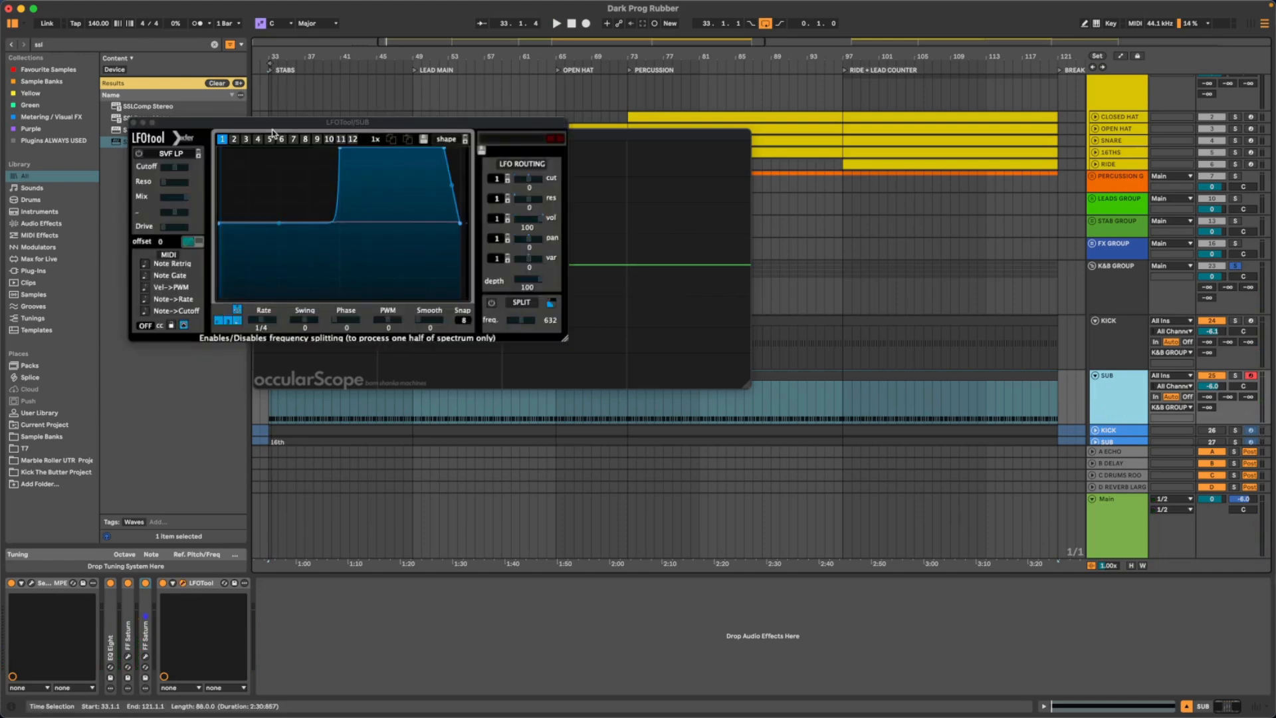
left_click_drag(273, 133, 569, 372)
key("space")
mouse_move(518, 455)
left_mouse_down()
mouse_move(514, 474)
mouse_move(522, 409)
mouse_move(516, 439)
left_mouse_up()
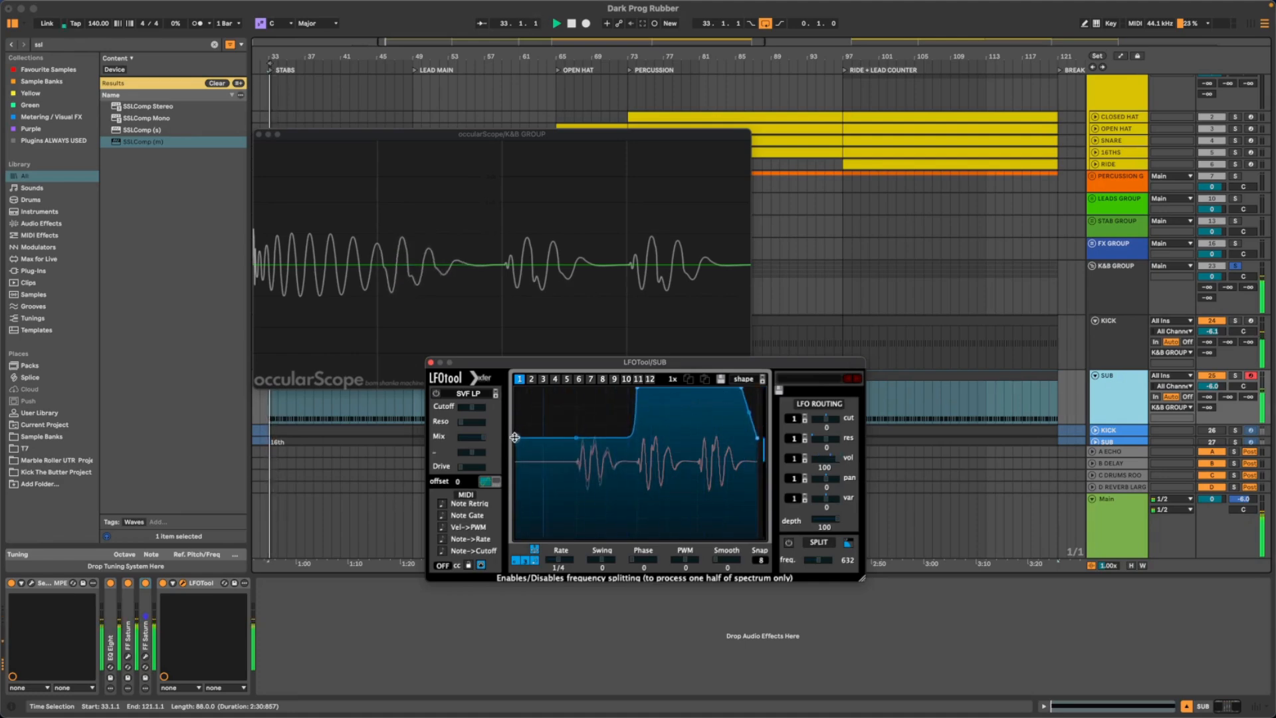
left_click(430, 362)
left_click(259, 135)
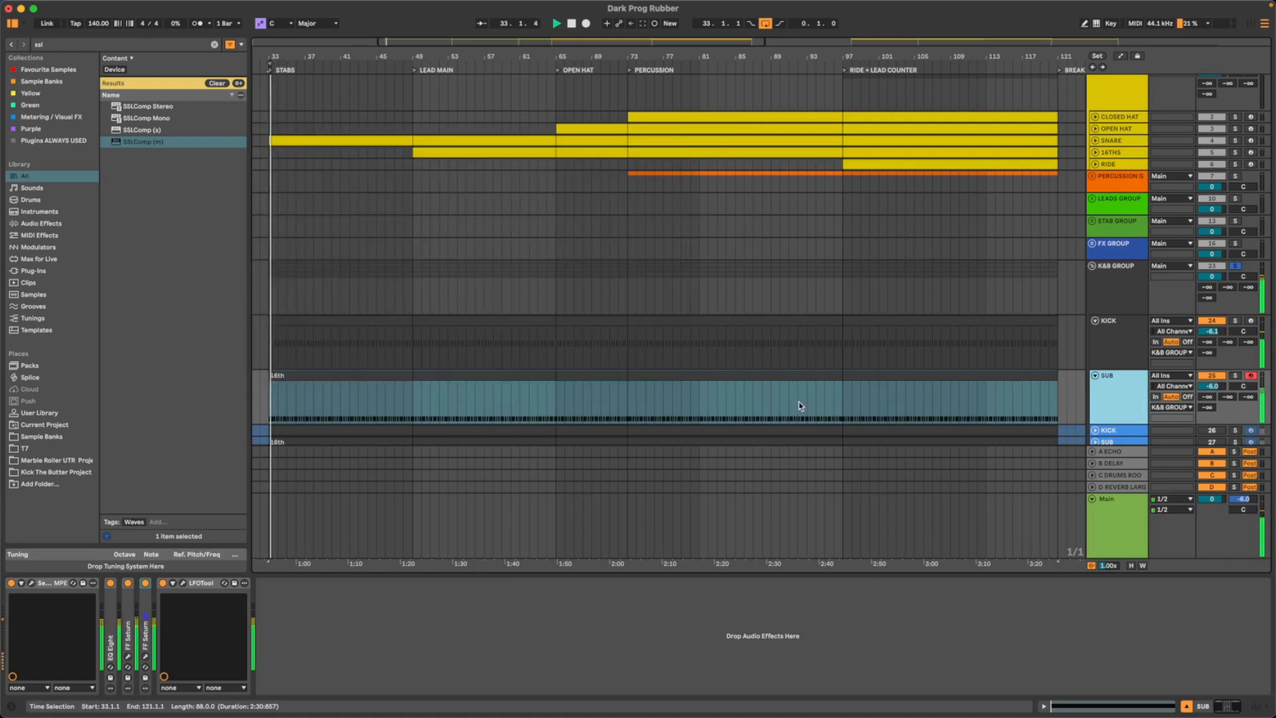
- Review the KICK and SUB tracks' device chains and listen to both tracks playing together
scroll(658, 280, "left", 5)
scroll(593, 337, "down", 2)
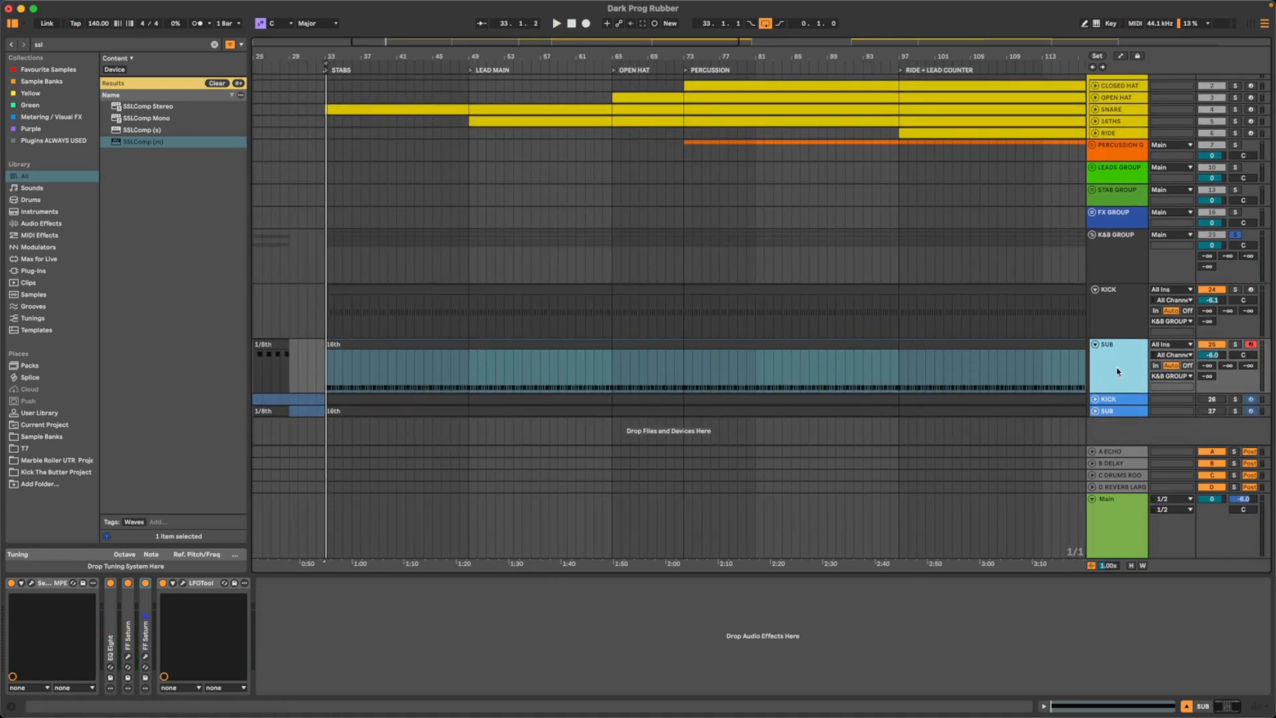
left_click(1133, 330)
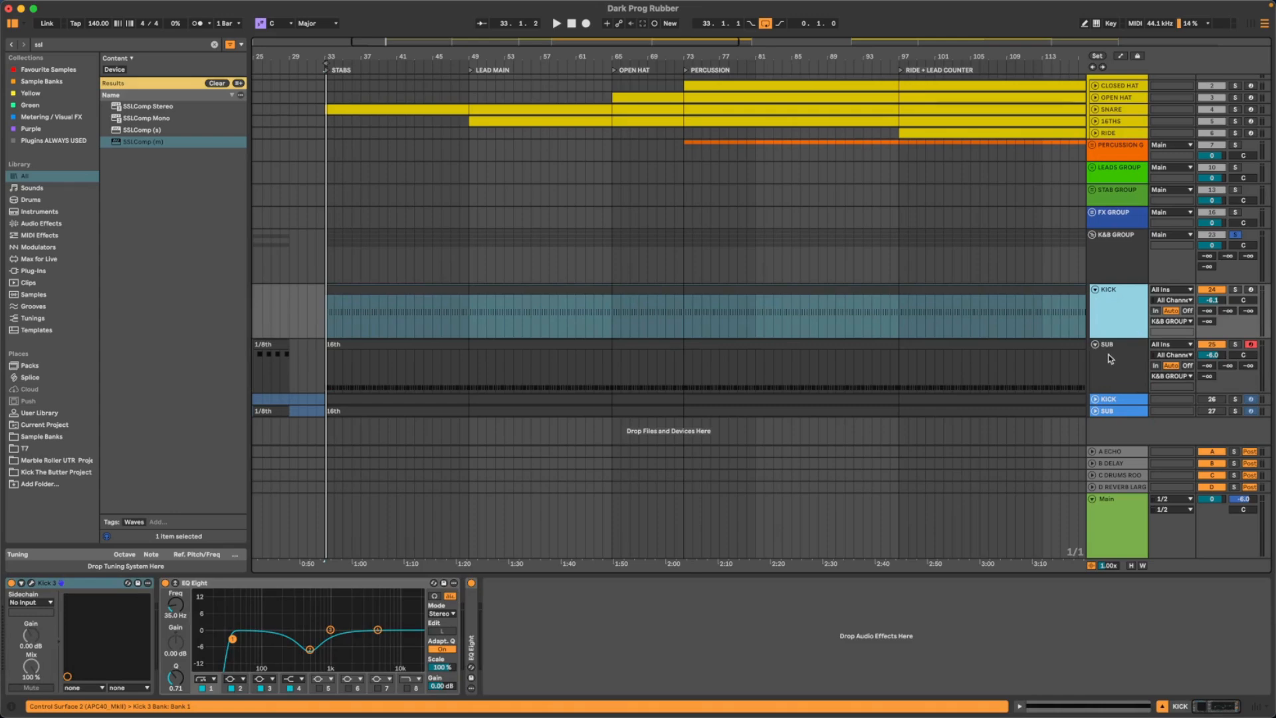
left_click(1117, 369)
left_click(1133, 321)
key("space")
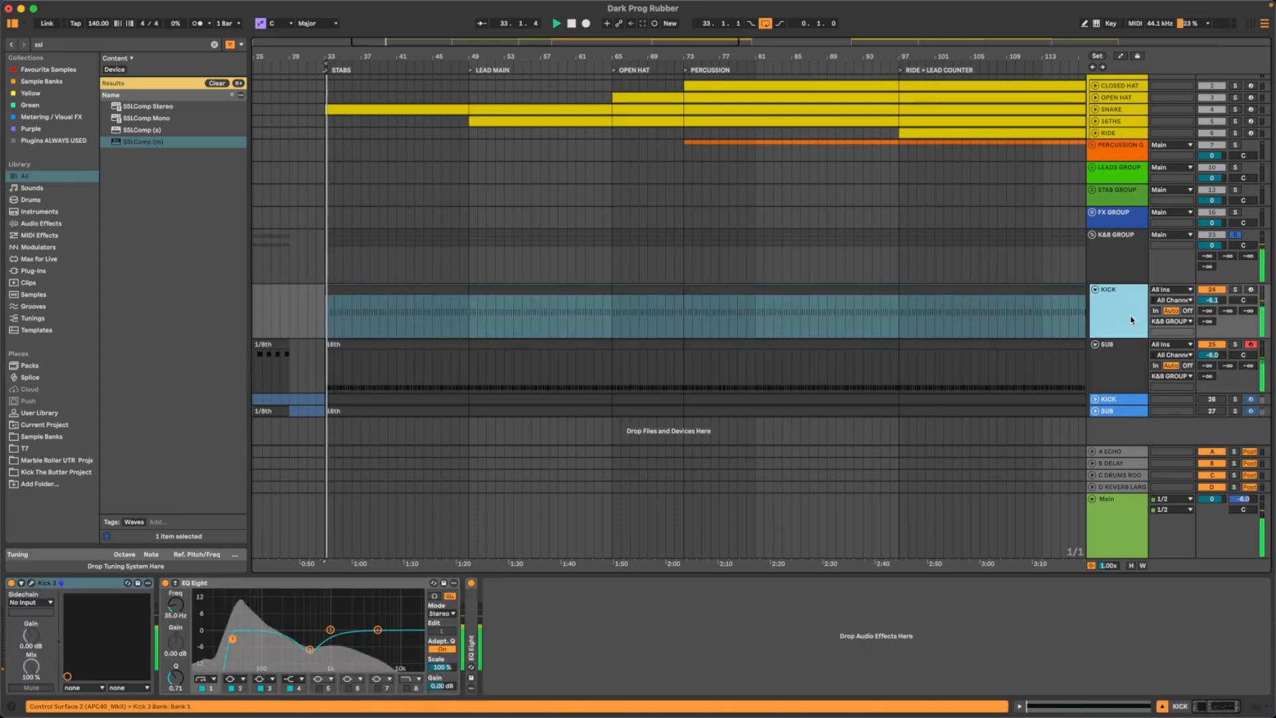
left_click(1127, 349)
key("space")
- Duplicate the KICK track and rename the copy CLICK
left_click(1133, 318)
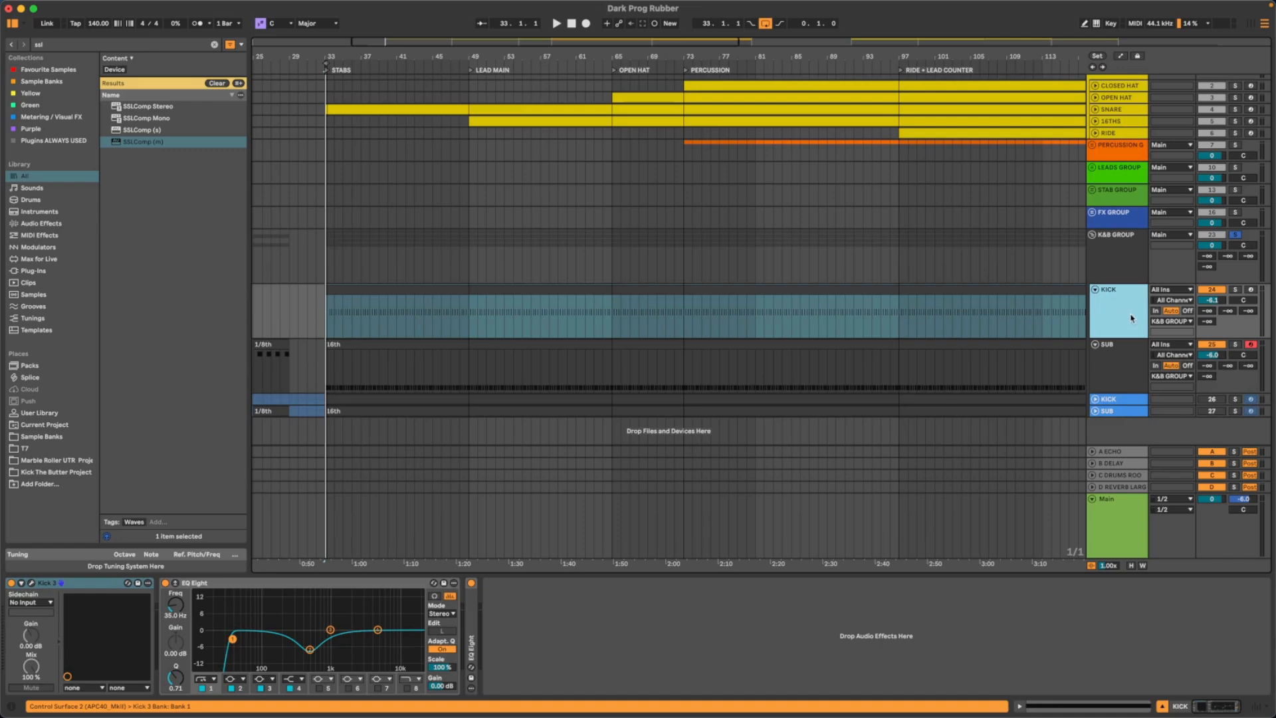
key("super+d")
double_click(1116, 347)
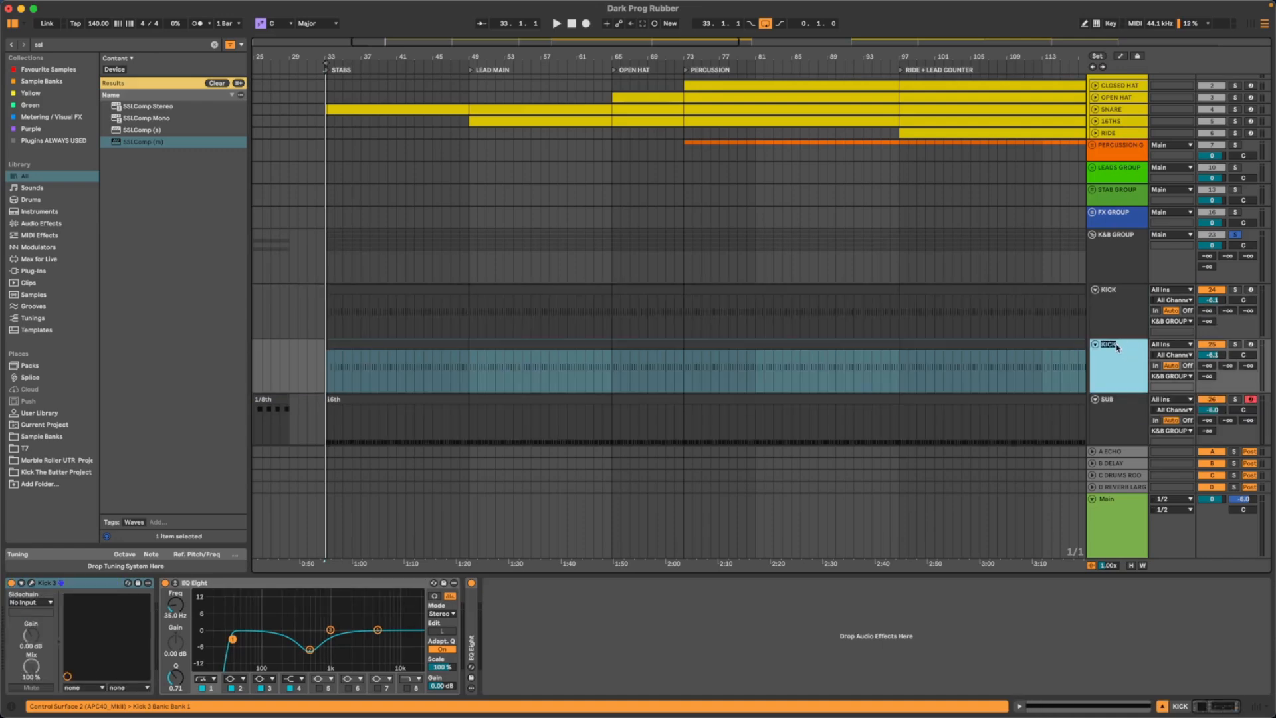
key("BackSpace")
key("BackSpace")
key("BackSpace")
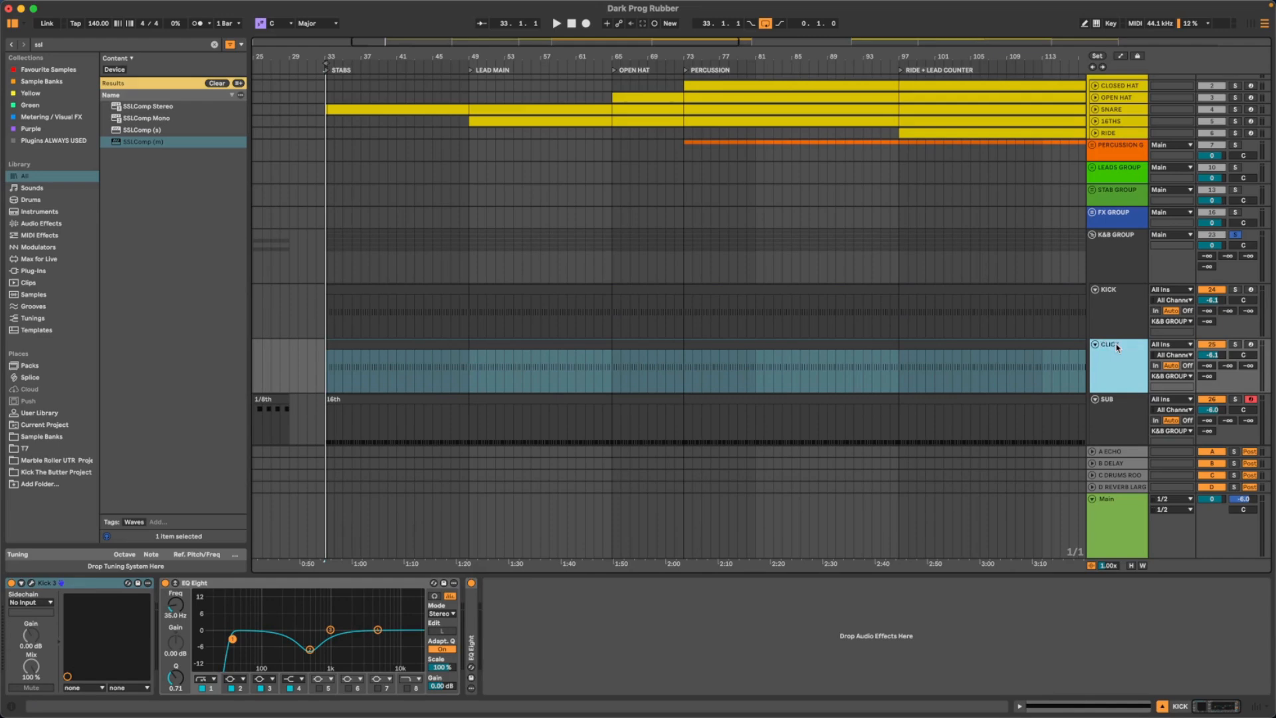
- Replace the CLICK track's clip with a copy of the SUB track's 16th clip
left_click(431, 347)
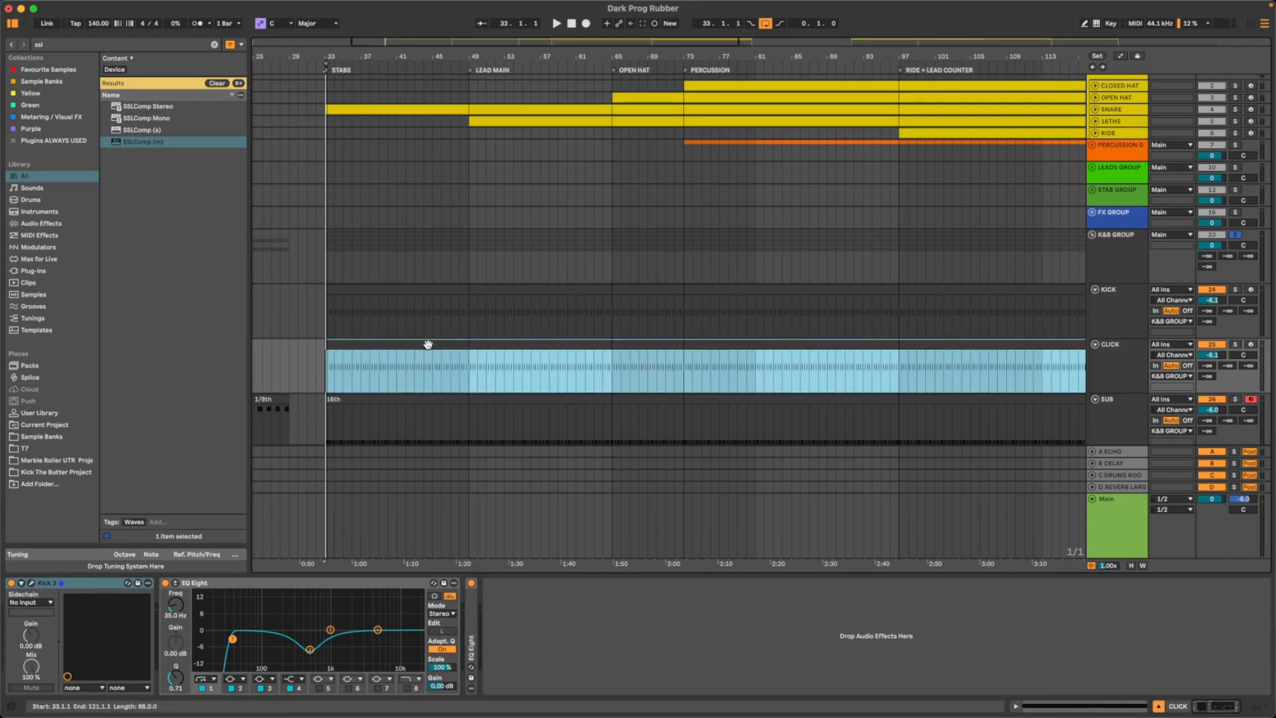
key("Down")
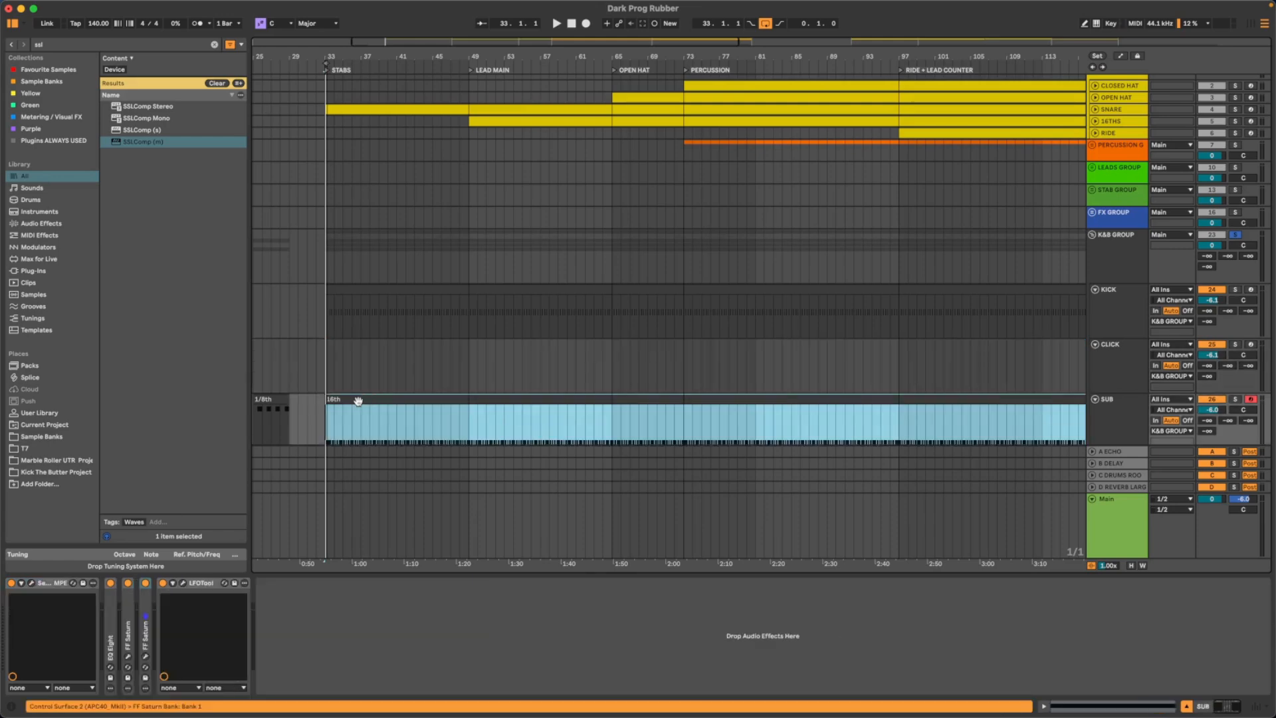
key("Up")
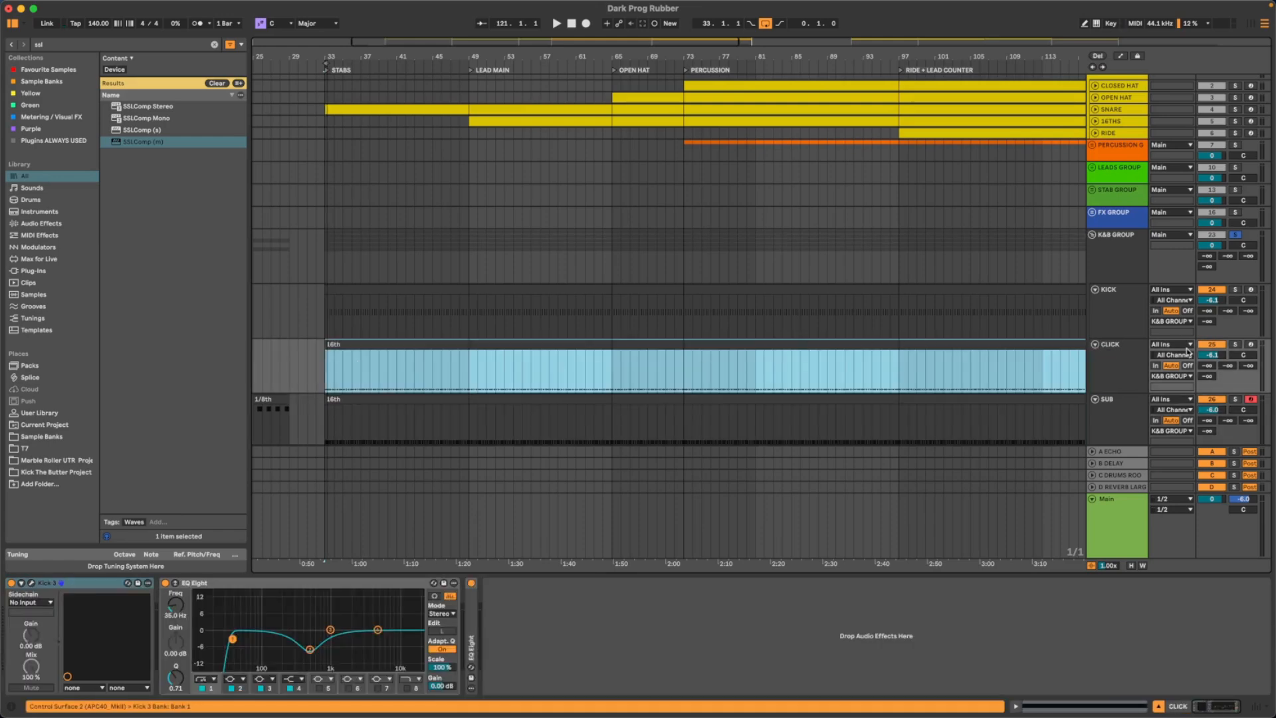
- Solo the CLICK track and select it to work on its Kick 3 and EQ Eight devices
left_click(1142, 362)
left_click(1237, 345)
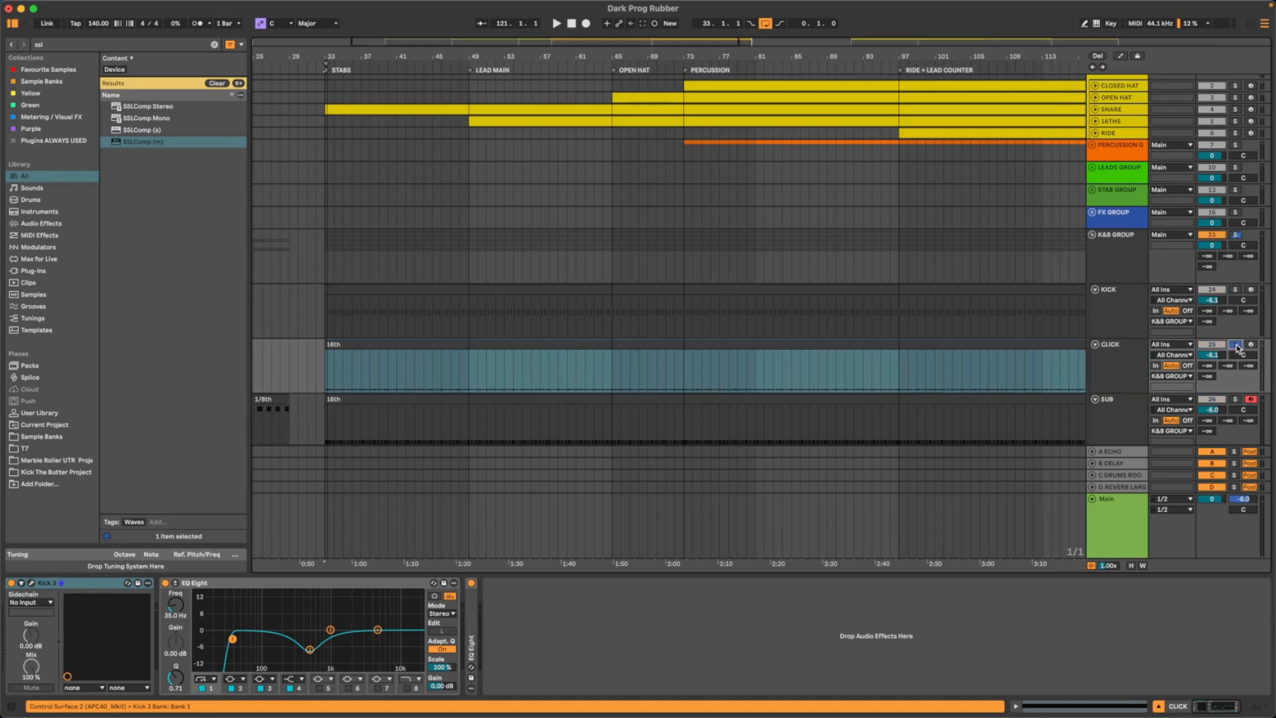
left_click(1123, 364)
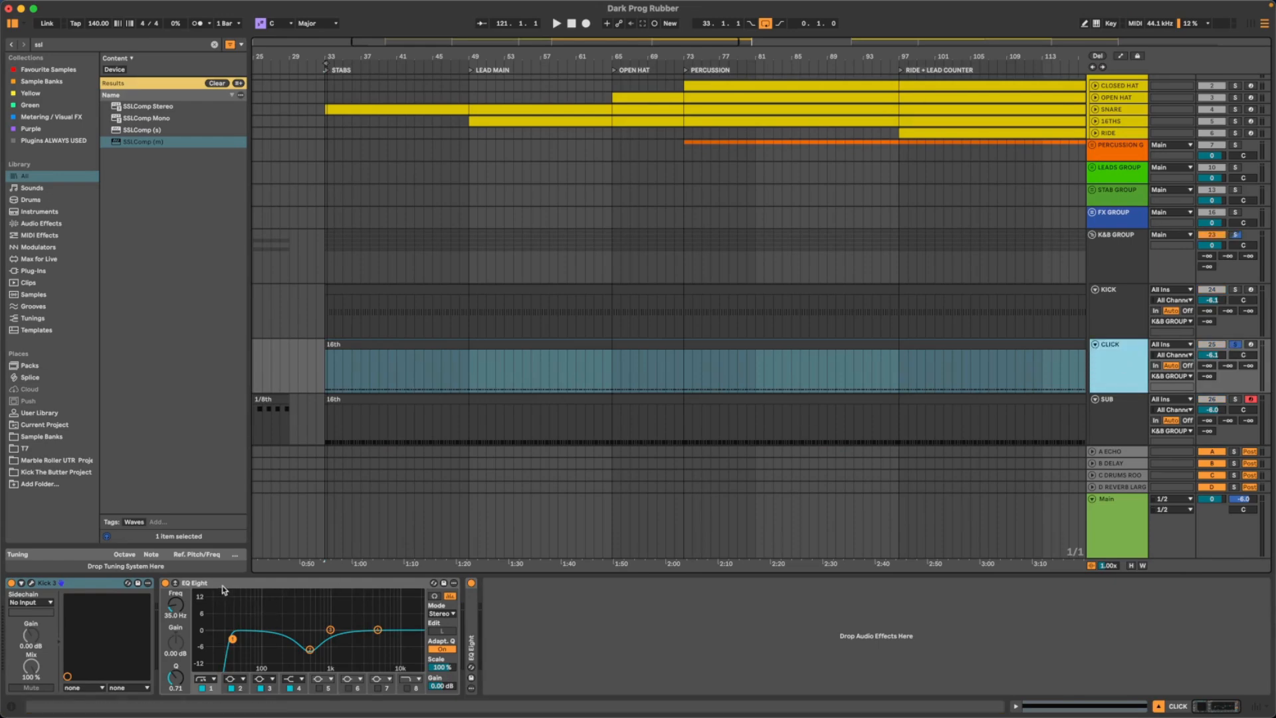
left_click(179, 608)
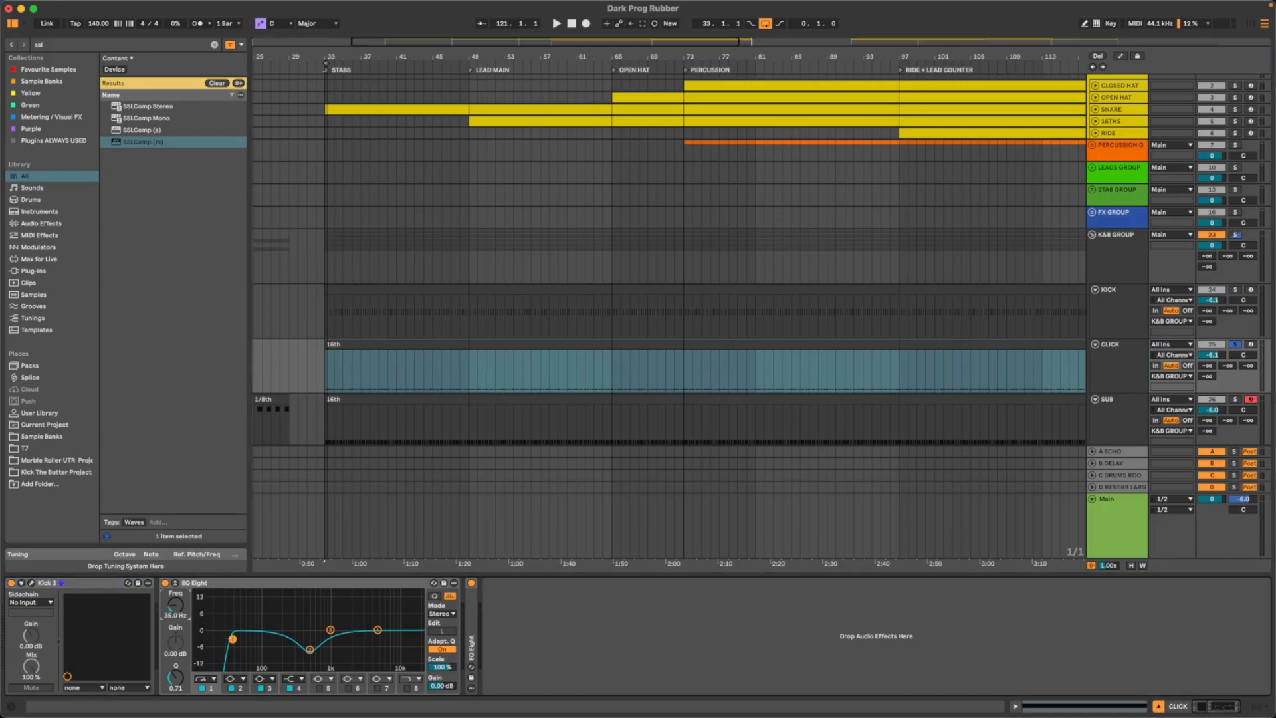
- Raise the low-cut frequency of the CLICK track's EQ Eight to about 469 Hz while listening to the loop
left_click(215, 588)
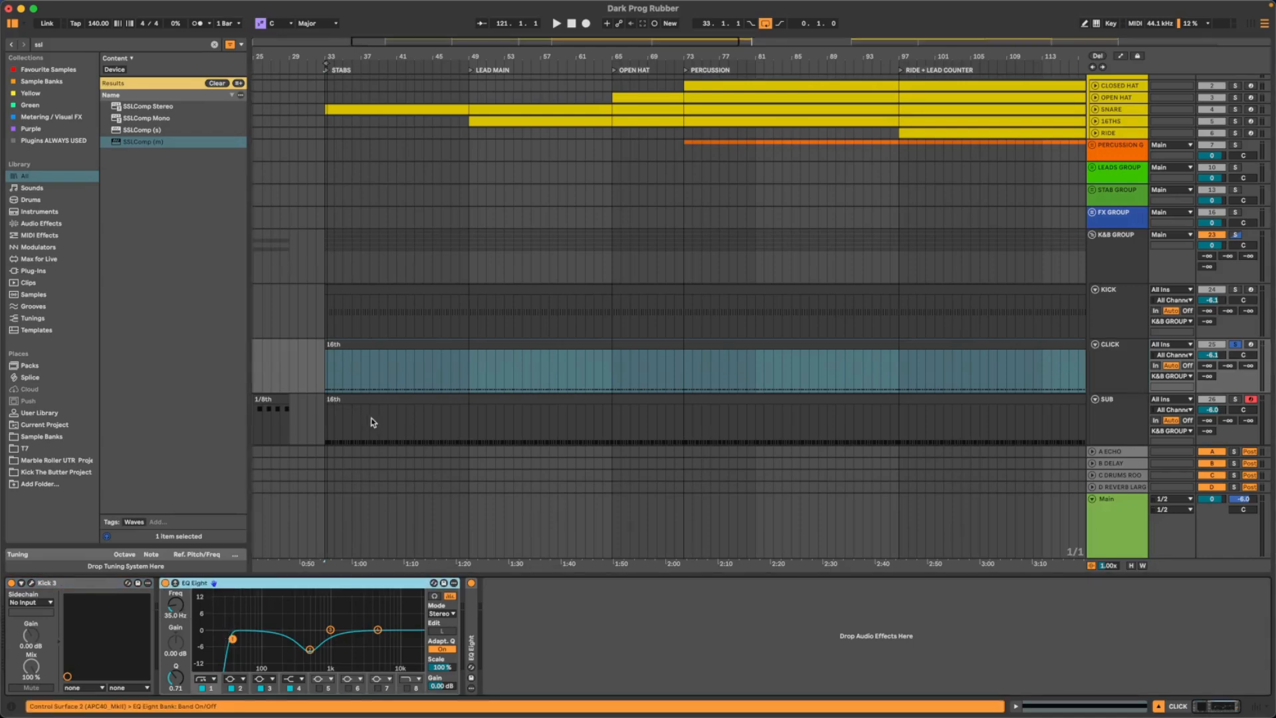
scroll(373, 421, "down", 2)
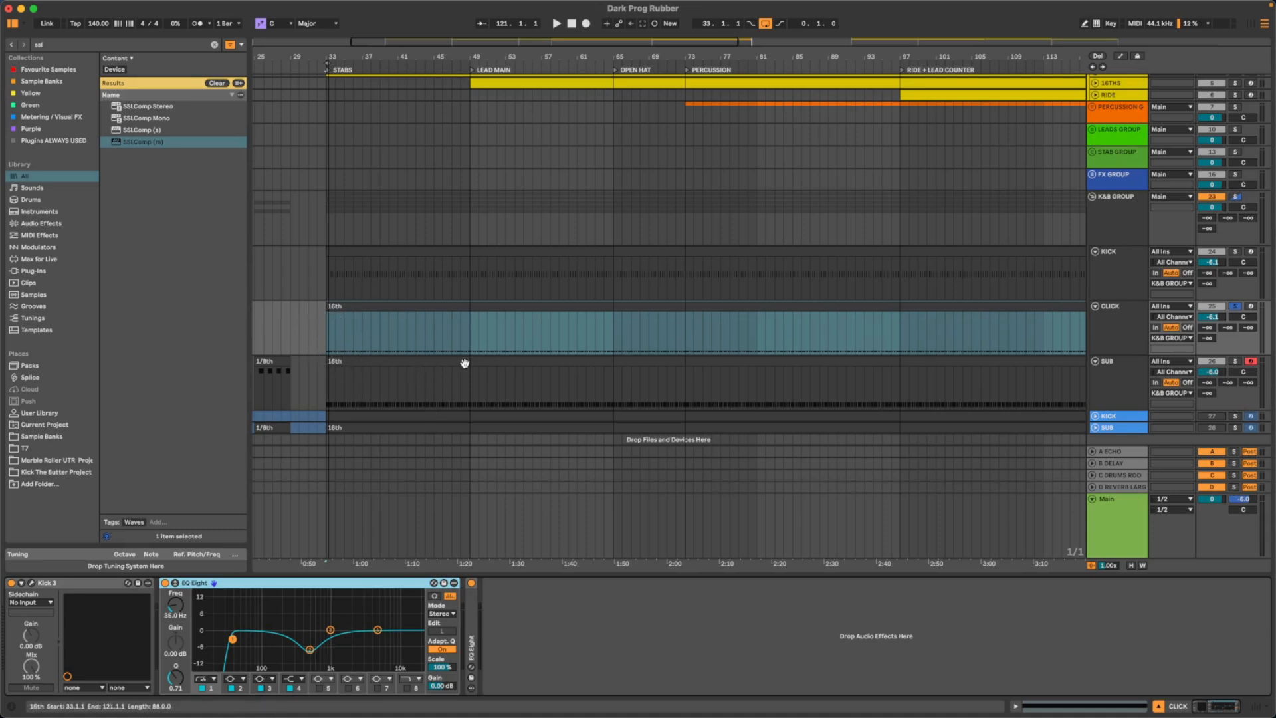
left_click_drag(323, 57, 448, 100)
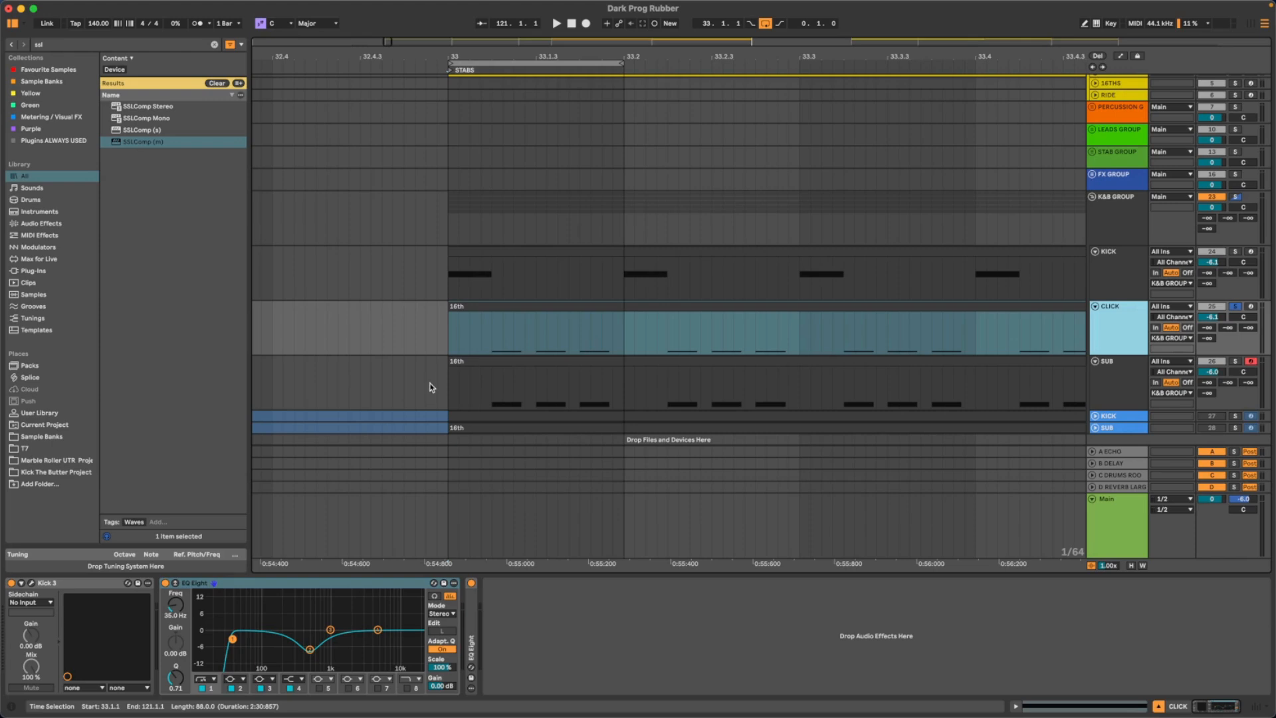
left_click_drag(545, 57, 674, 110)
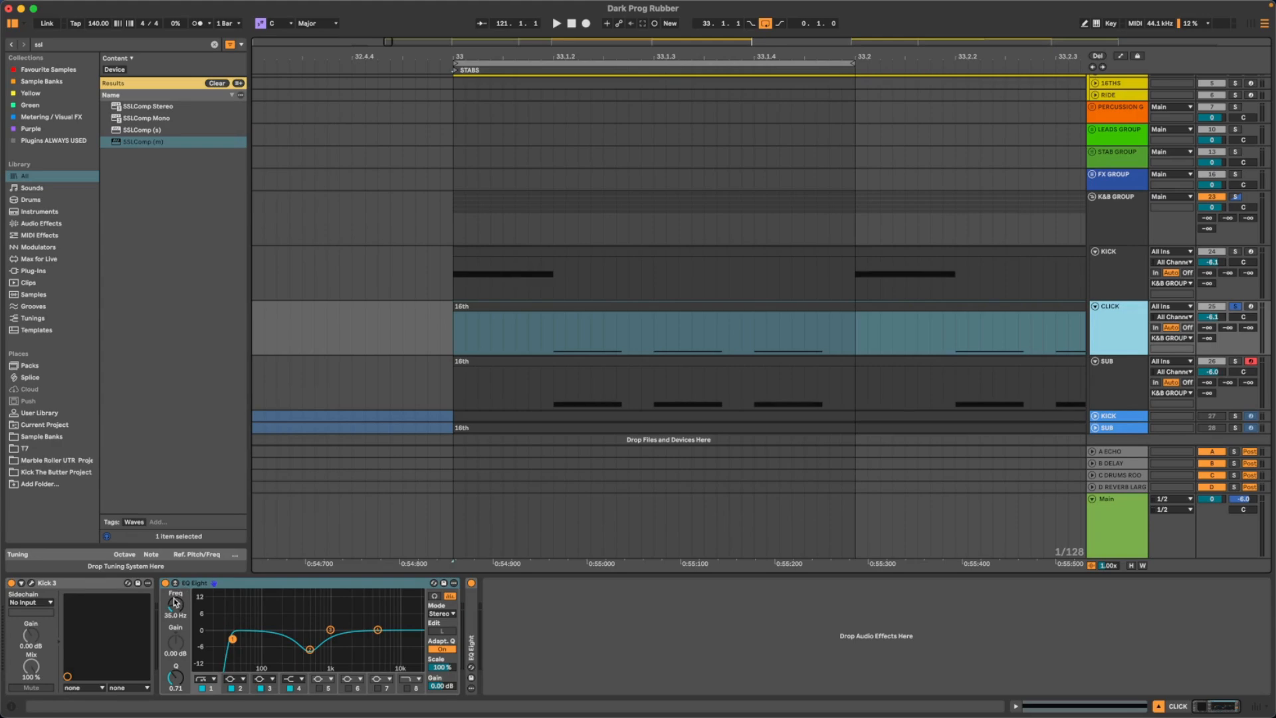
left_click_drag(175, 605, 175, 648)
key("space")
left_click_drag(175, 605, 176, 589)
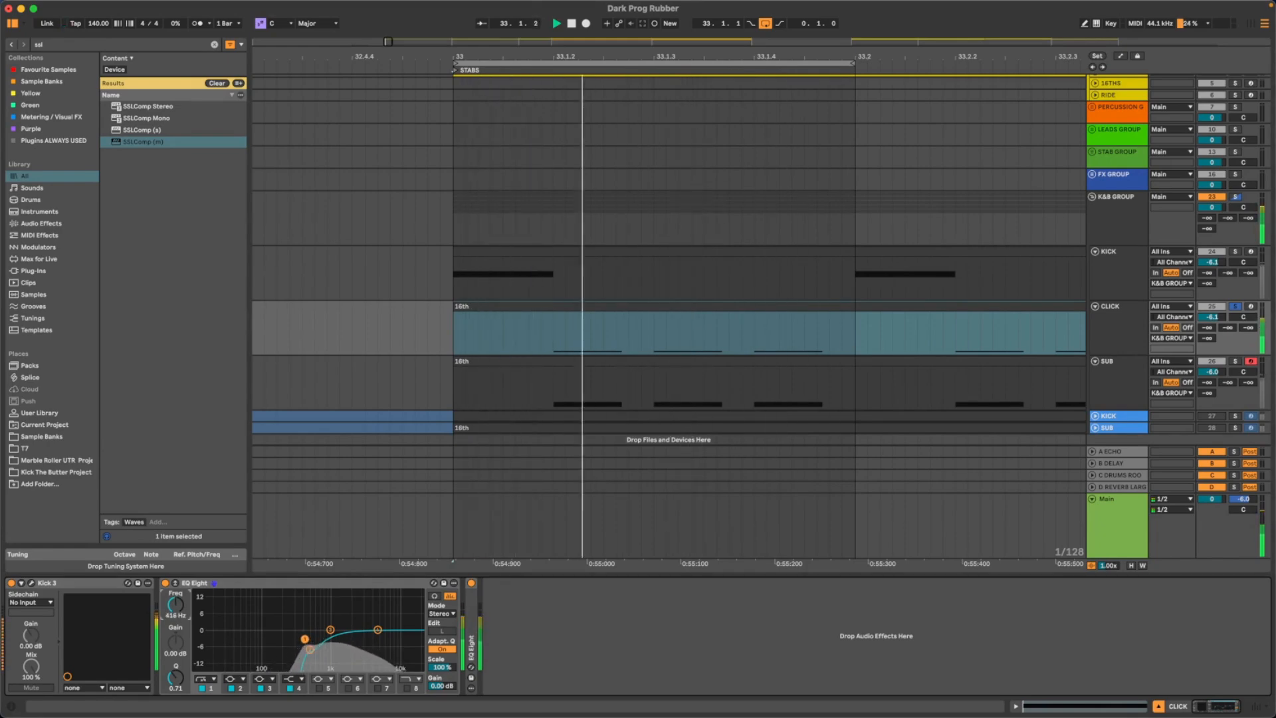
left_click_drag(176, 589, 175, 588)
key("space")
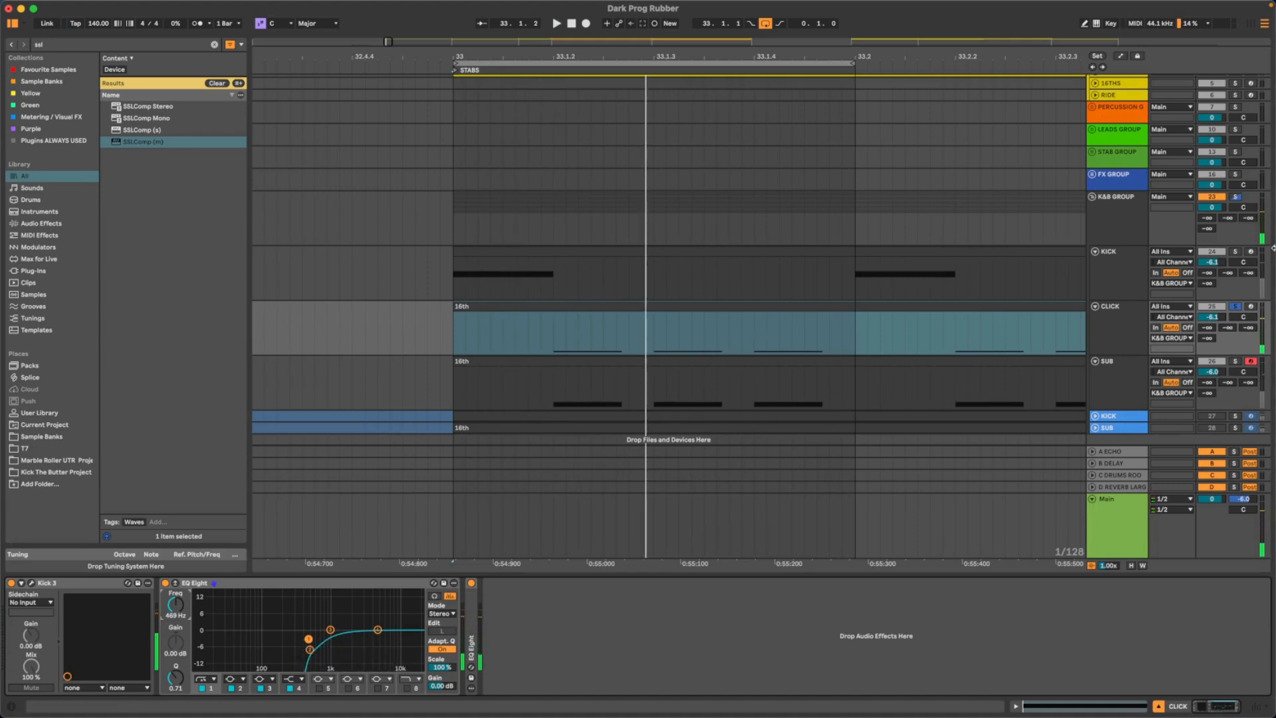
- Lower the CLICK track's volume to -15.1 dB during playback
key("space")
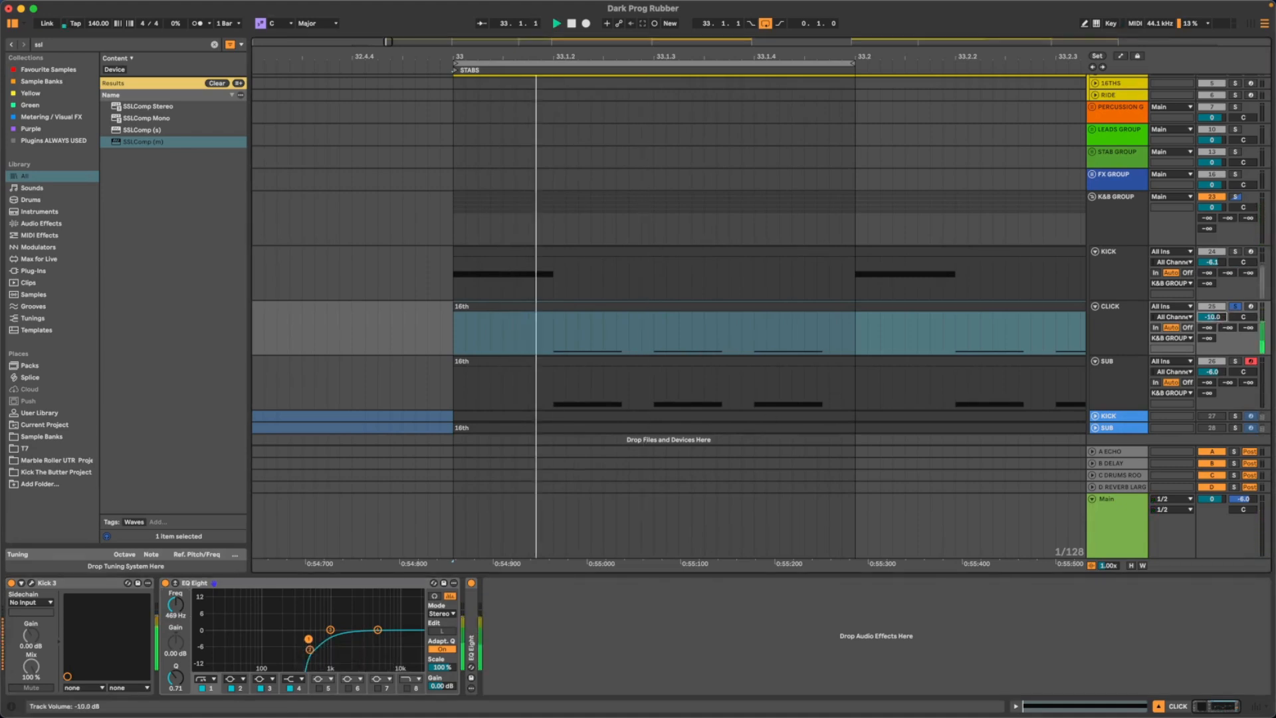
left_click_drag(1220, 319, 1221, 340)
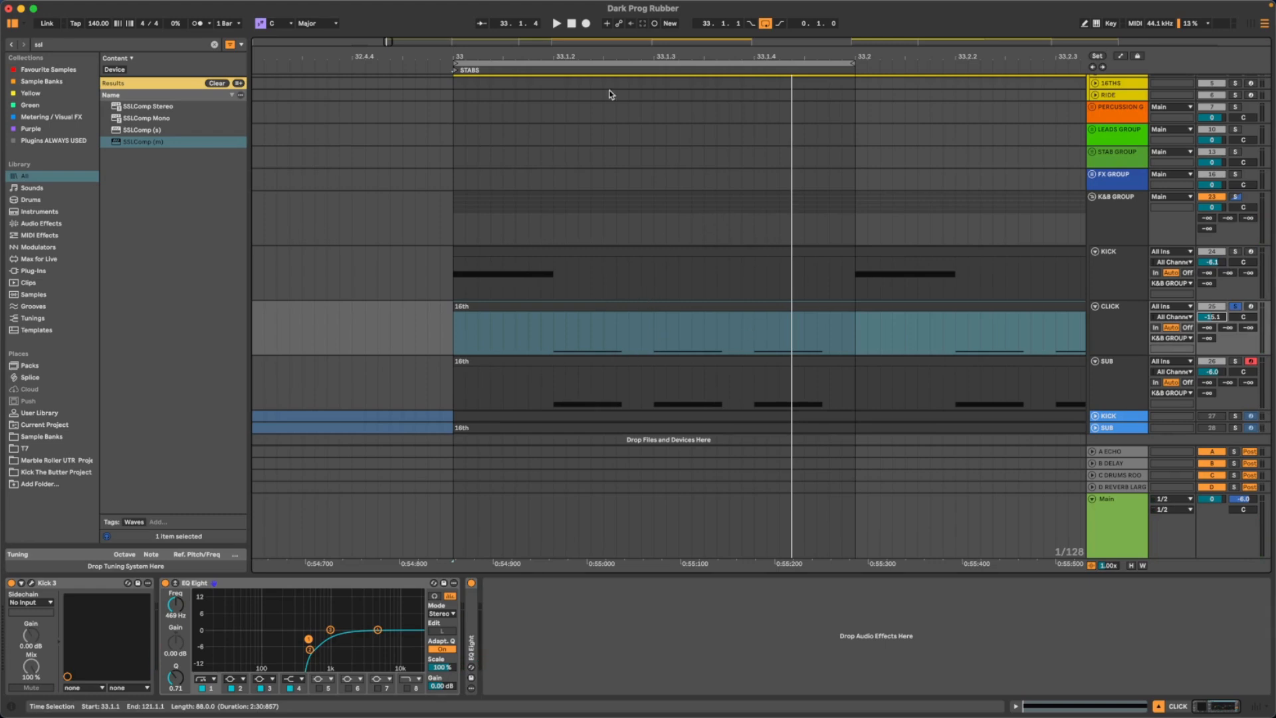
left_click_drag(629, 56, 629, 30)
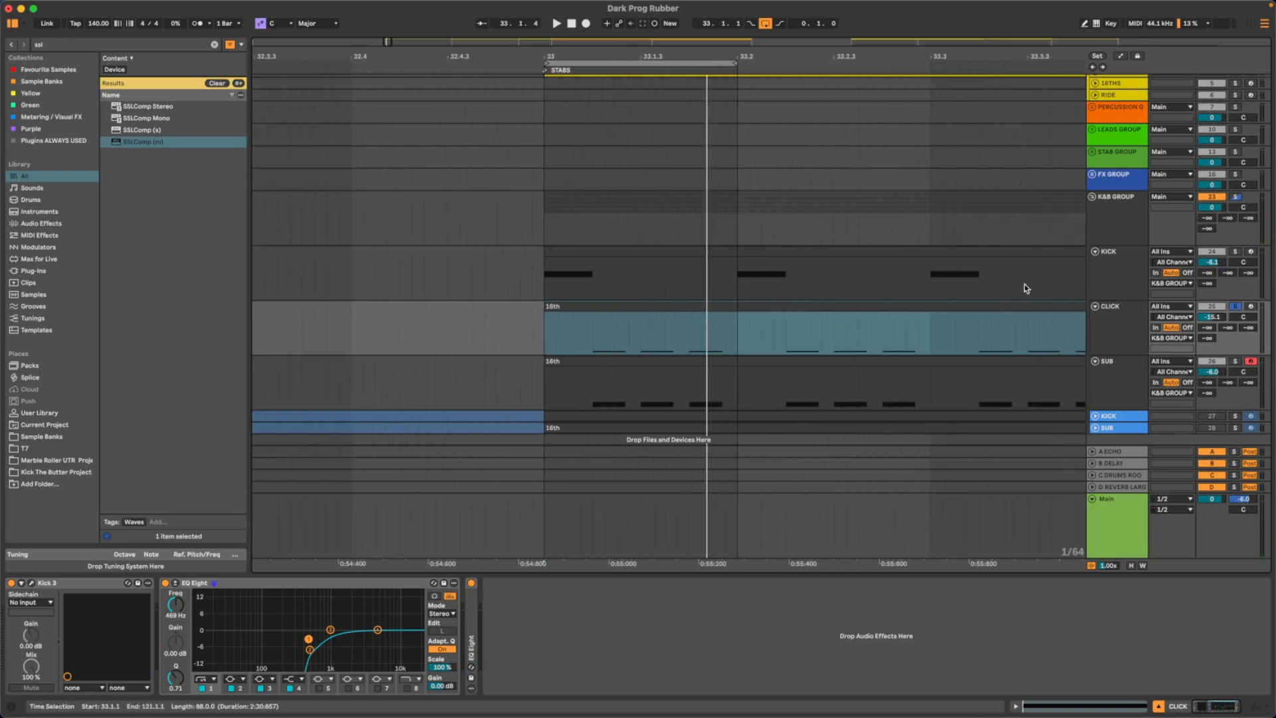
- Solo the SUB track together with CLICK and listen to how the two layers blend
left_click(1236, 363)
key("space")
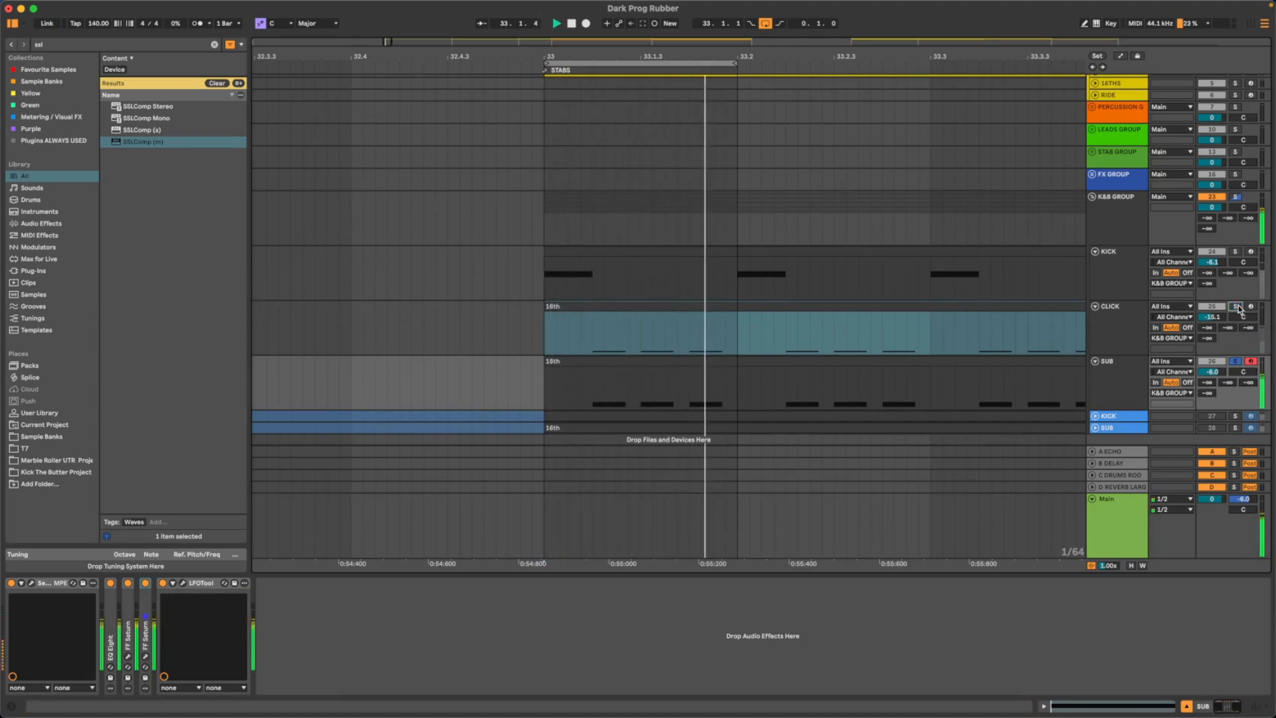
left_click(1238, 307)
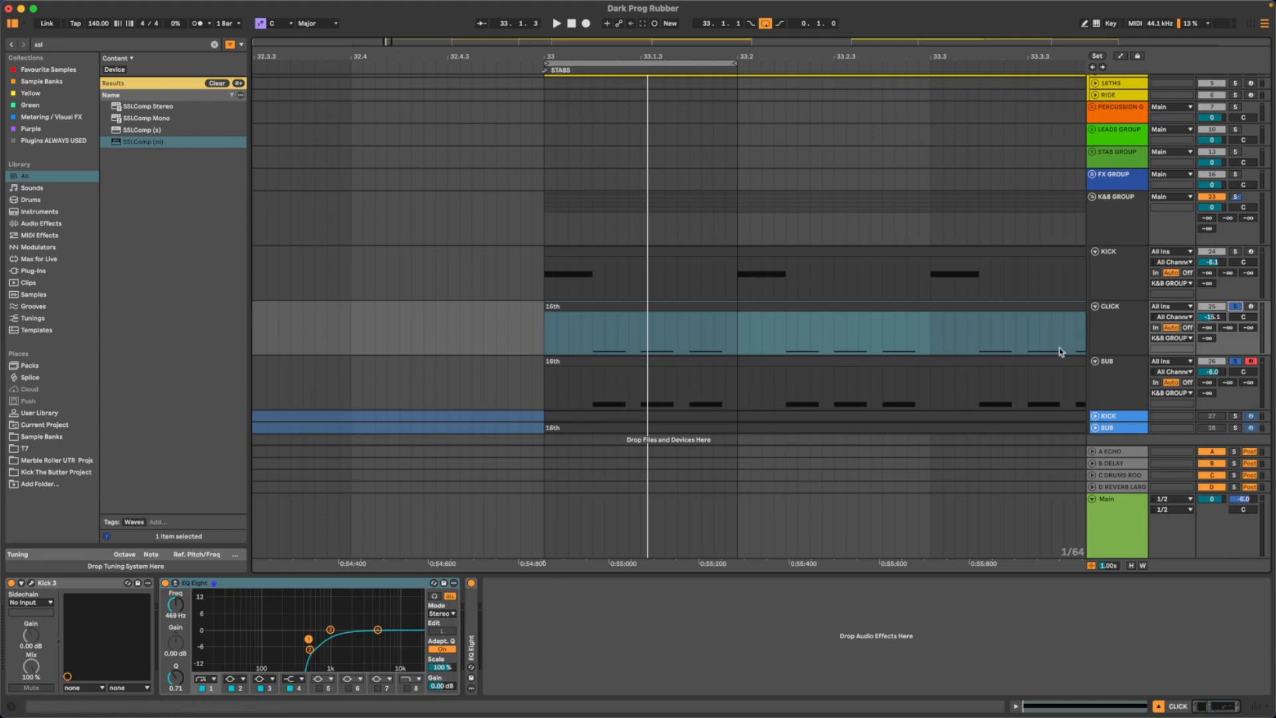
key("space")
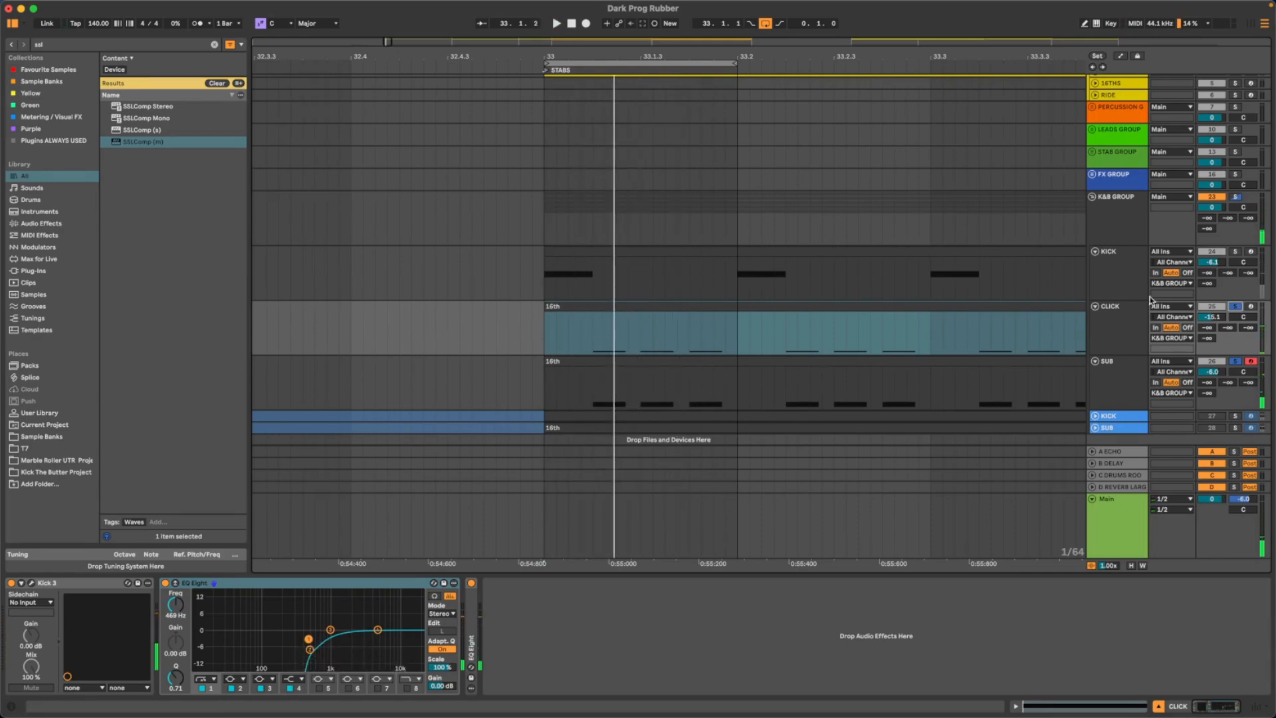
- Open SPAN on the Main track, solo only CLICK, examine its frequency spectrum during playback, and close the analyser
left_click(1116, 527)
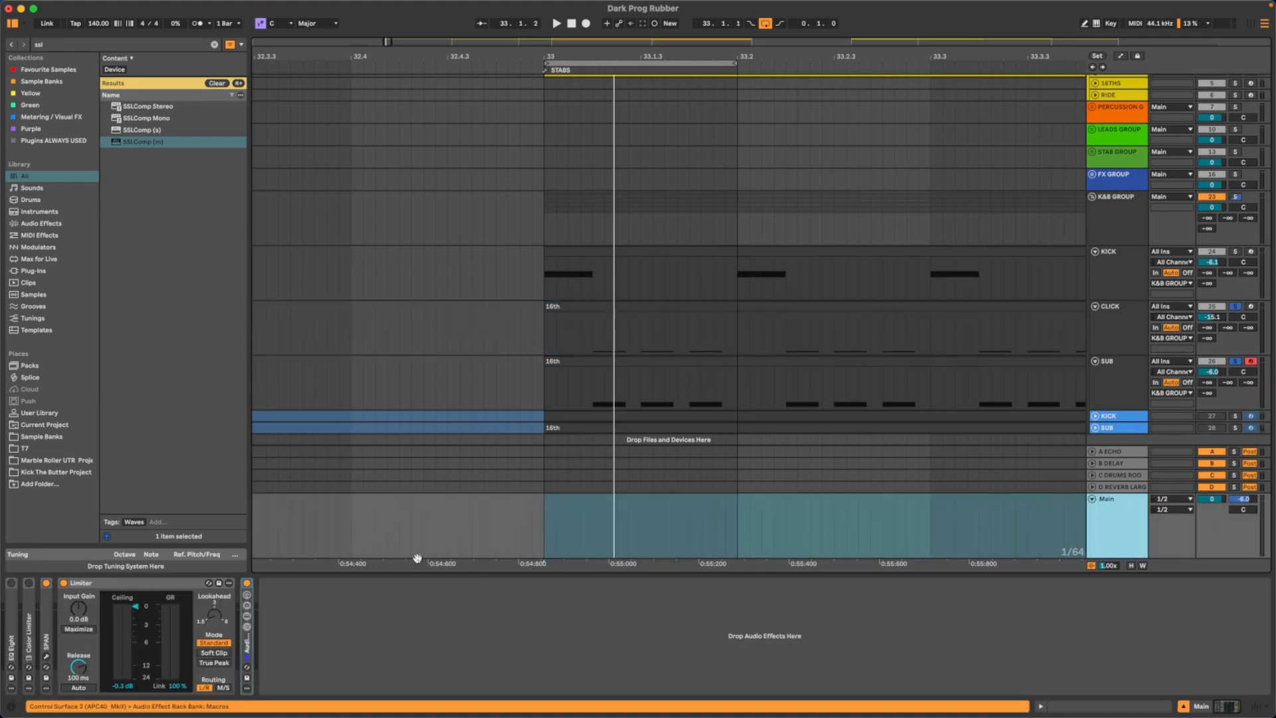
left_click(46, 656)
left_click_drag(486, 138, 159, 140)
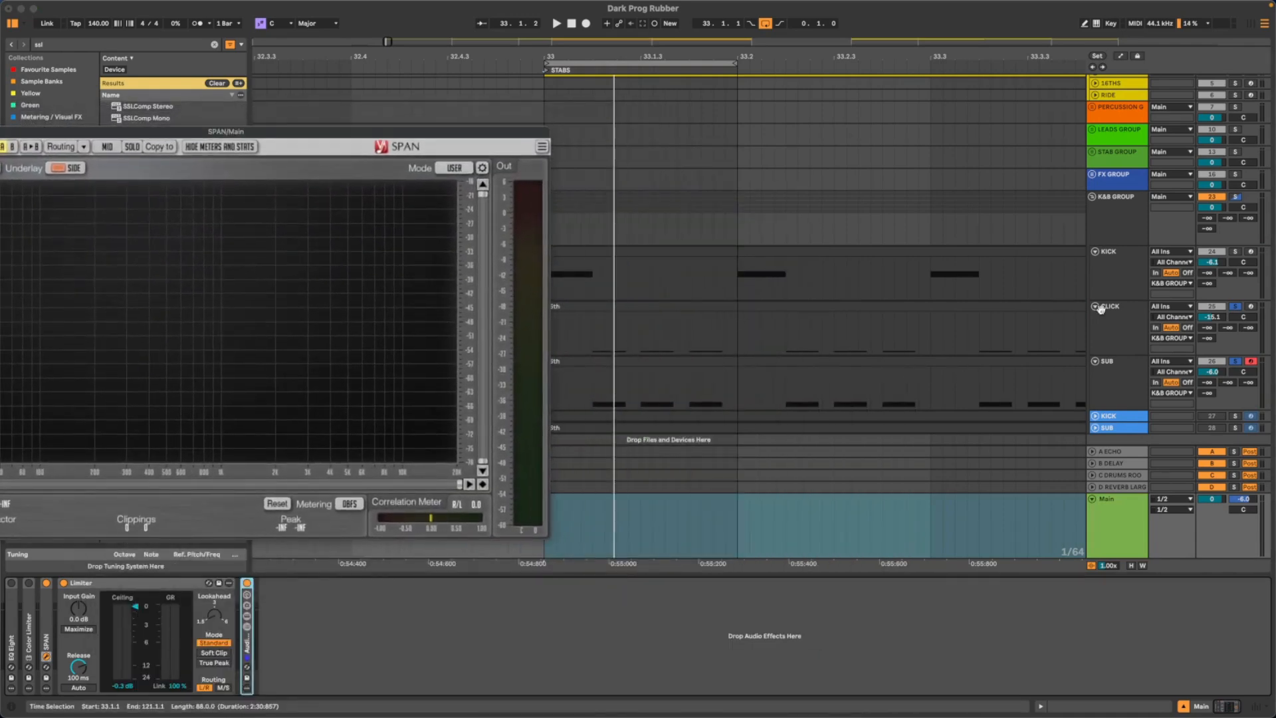
left_click(1238, 307)
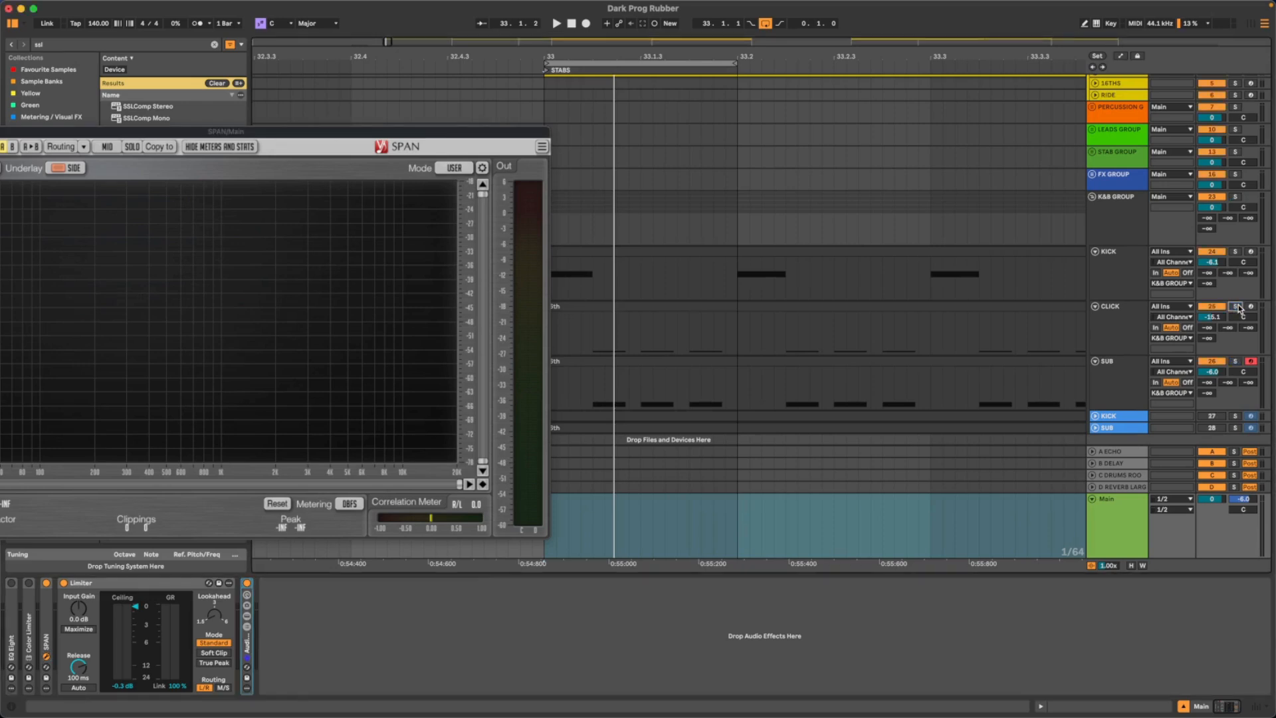
left_click(1238, 307)
left_click_drag(327, 137, 359, 126)
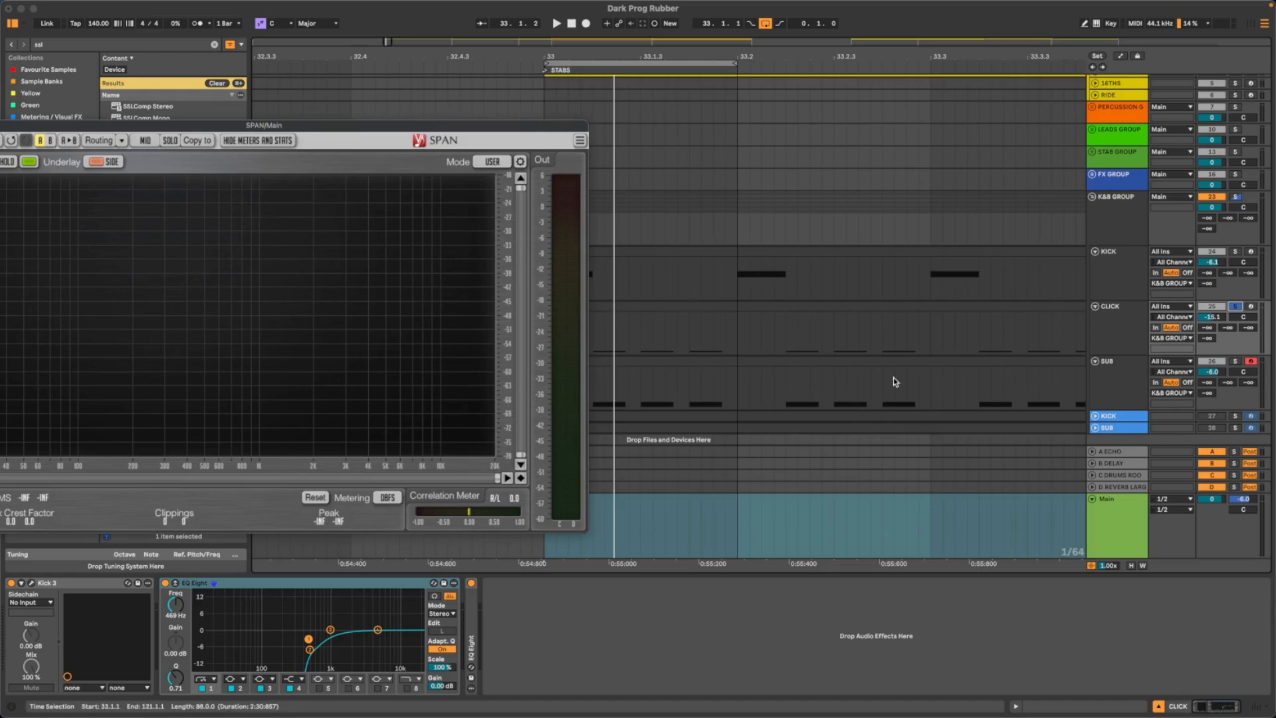
key("space")
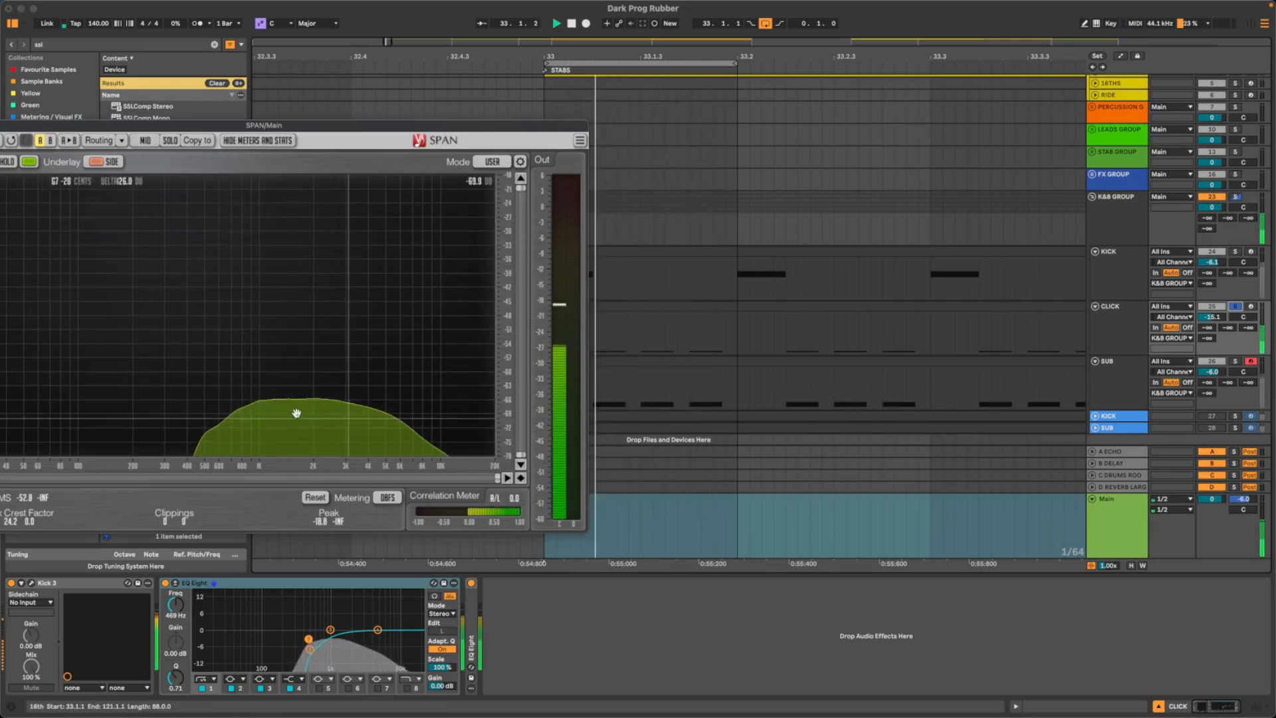
left_click_drag(229, 130, 401, 145)
key("space")
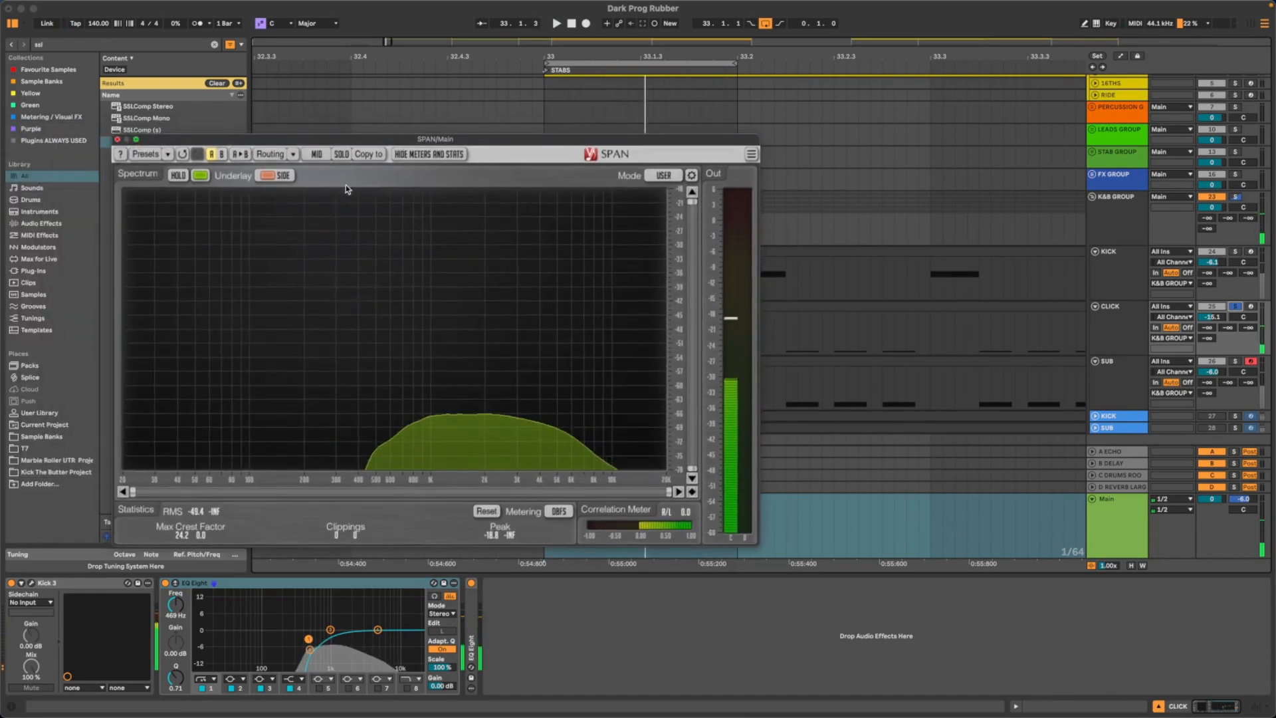
left_click(117, 139)
- Solo SUB and KICK alongside CLICK and listen to all three layers together
left_click(1235, 361)
key("space")
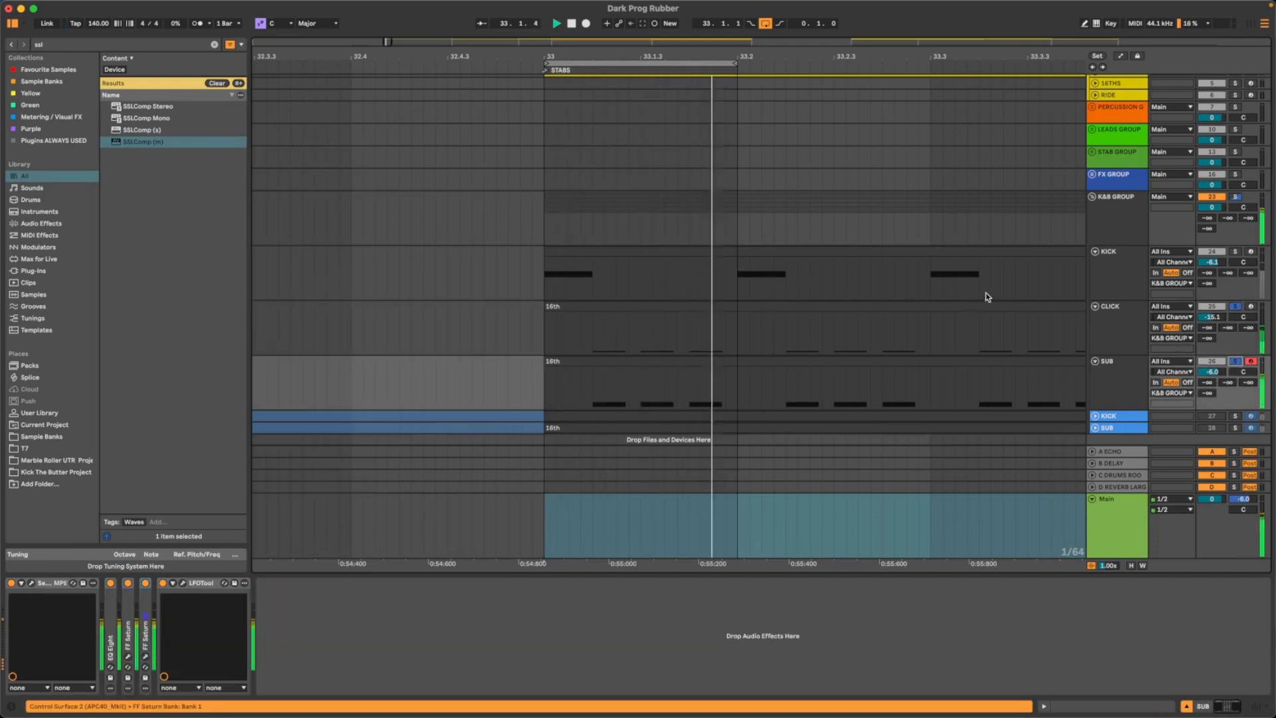
left_click(1235, 252)
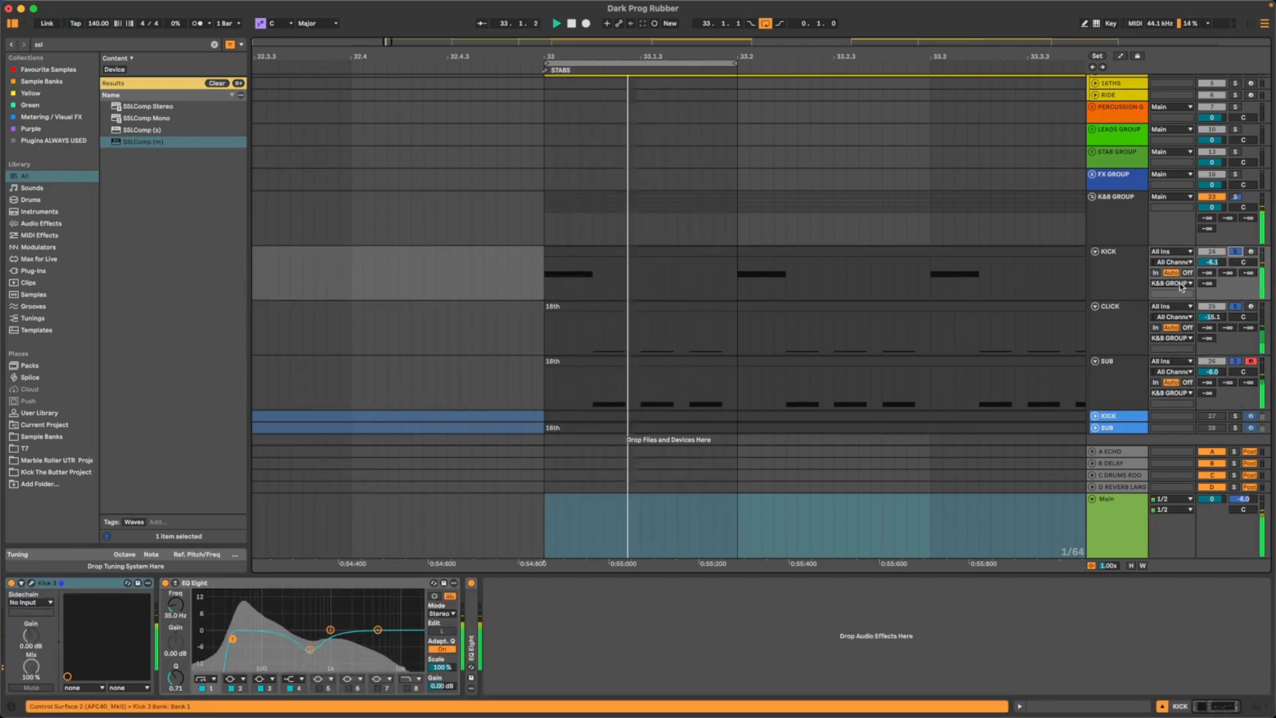
left_click(1119, 349)
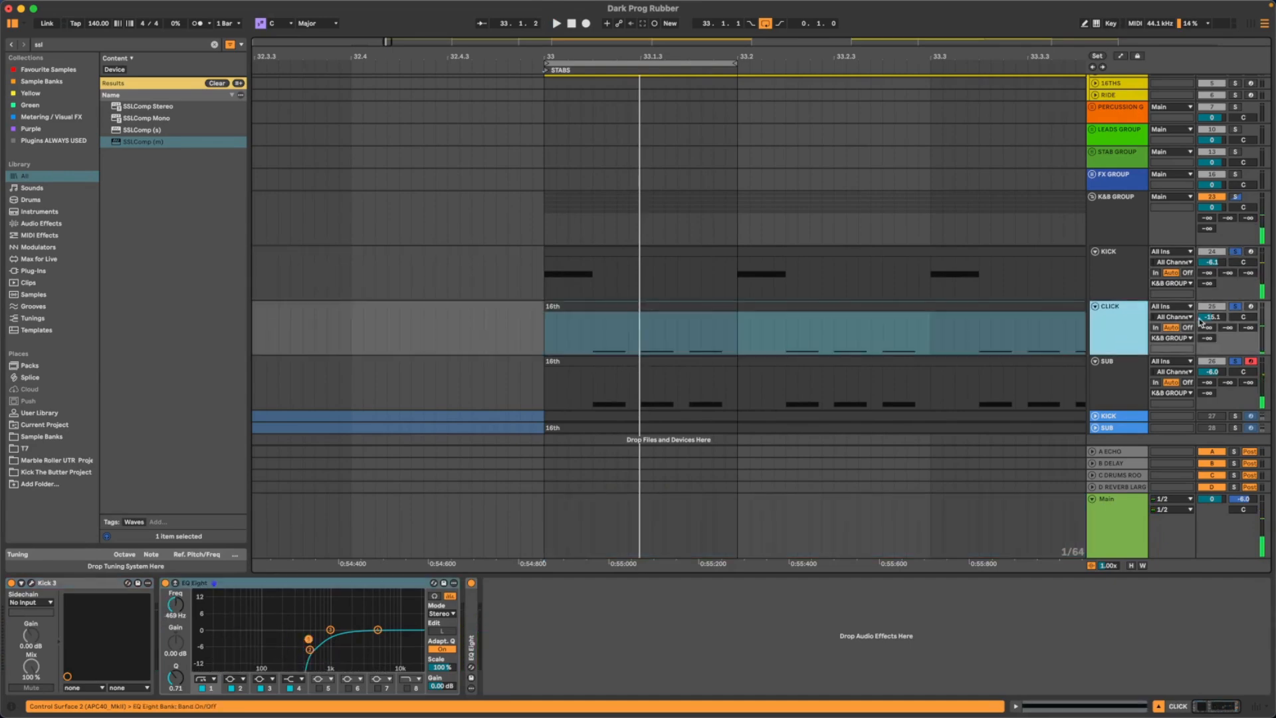
- Copy the SUB track's LFOTool device to the end of the CLICK track's device chain
left_click(1125, 382)
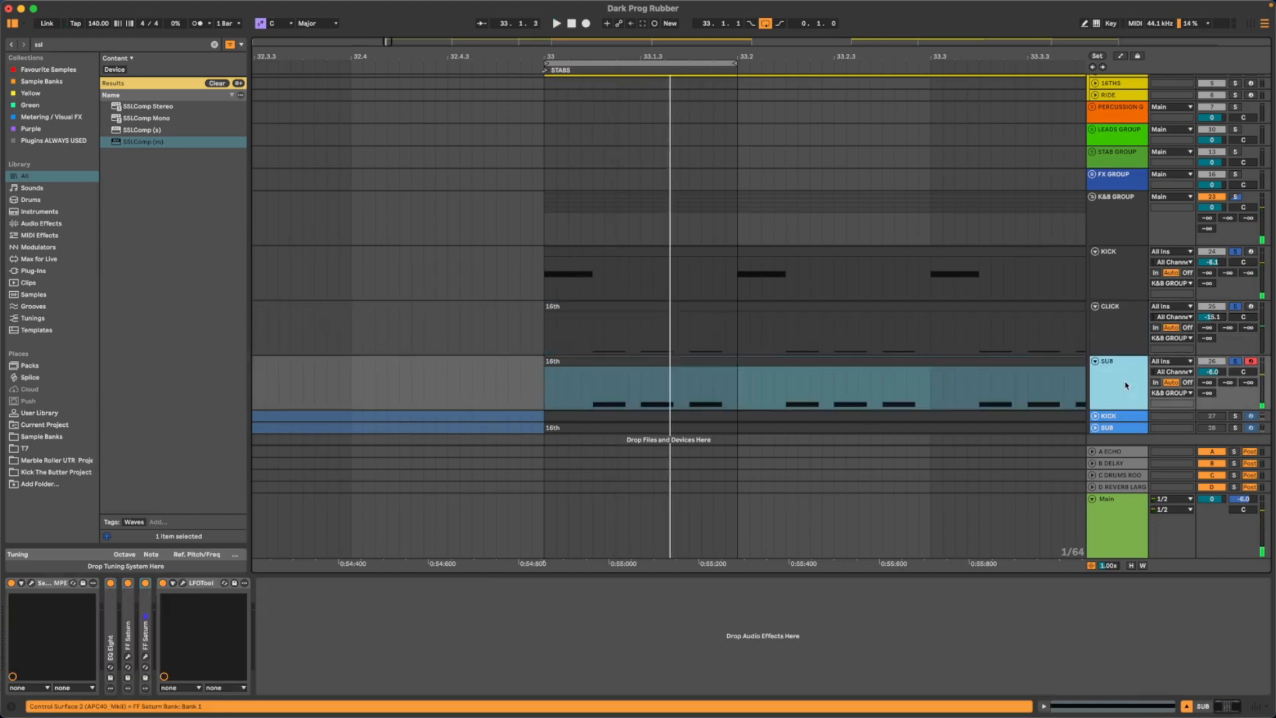
right_click(186, 585)
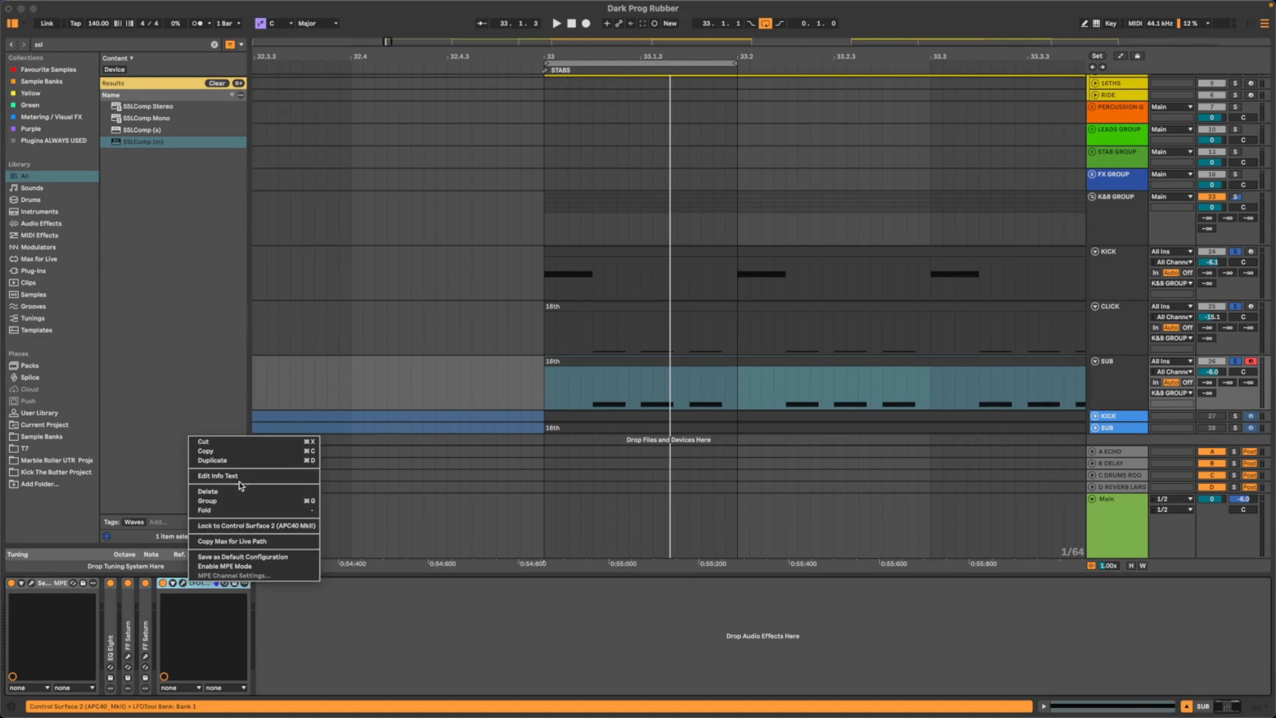
left_click(206, 451)
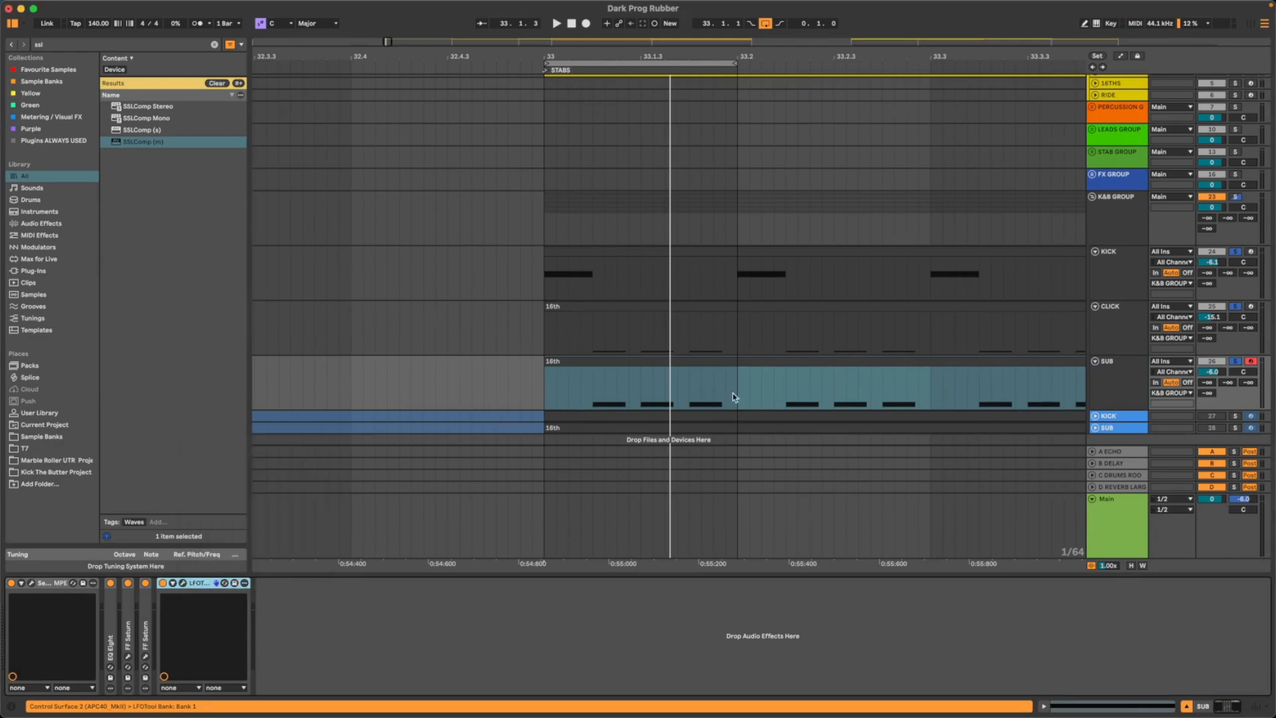
left_click(1105, 324)
right_click(509, 626)
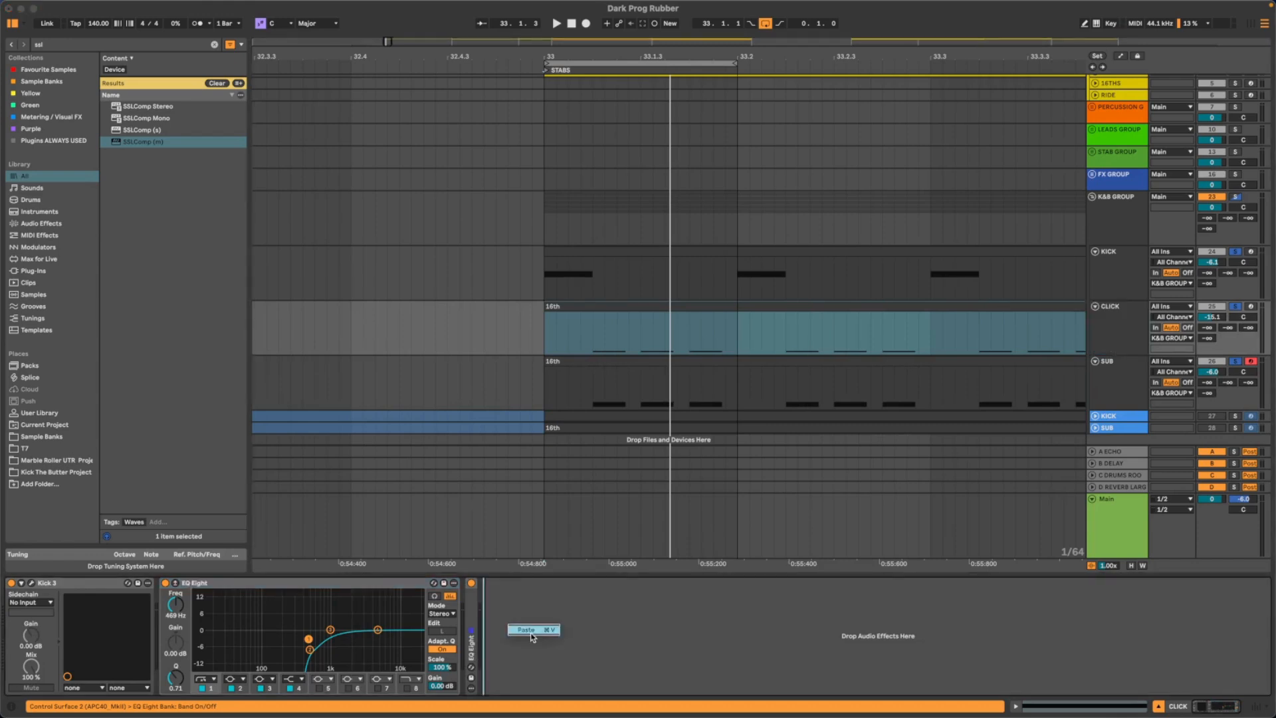
key("super+v")
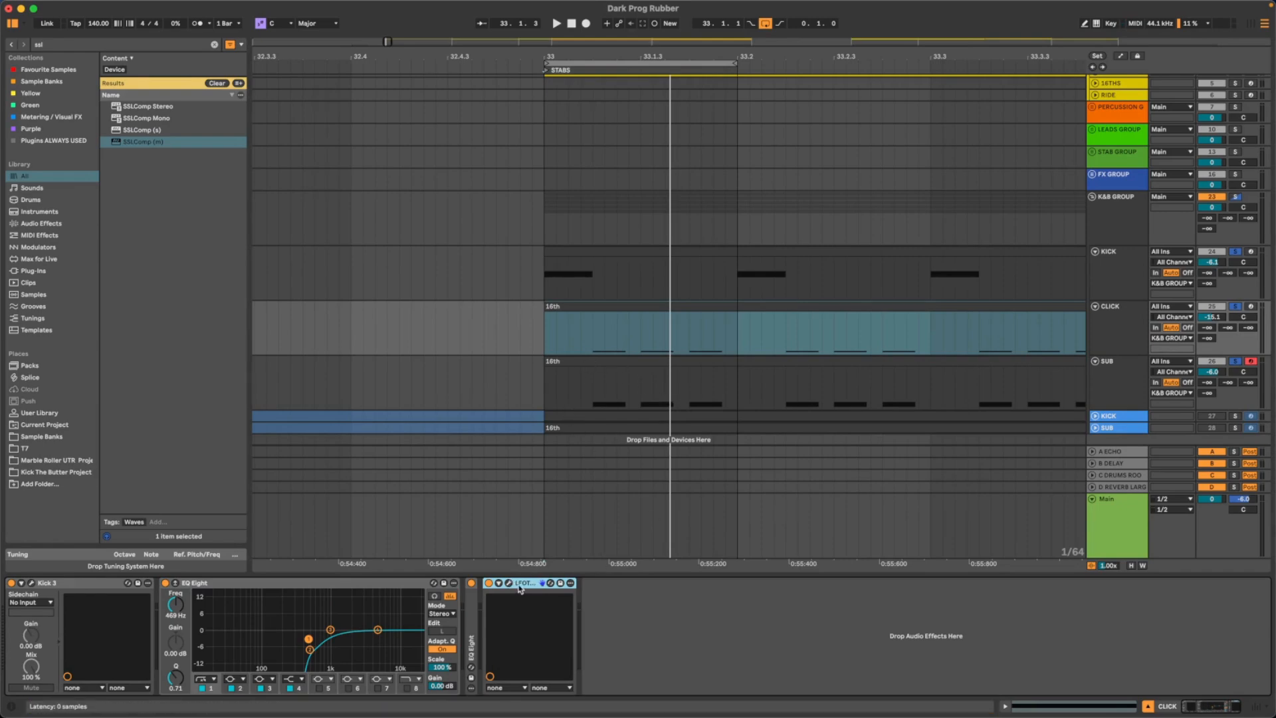
- Set the CLICK track's volume to -26.4 dB while playing it with the kick and sub
key("space")
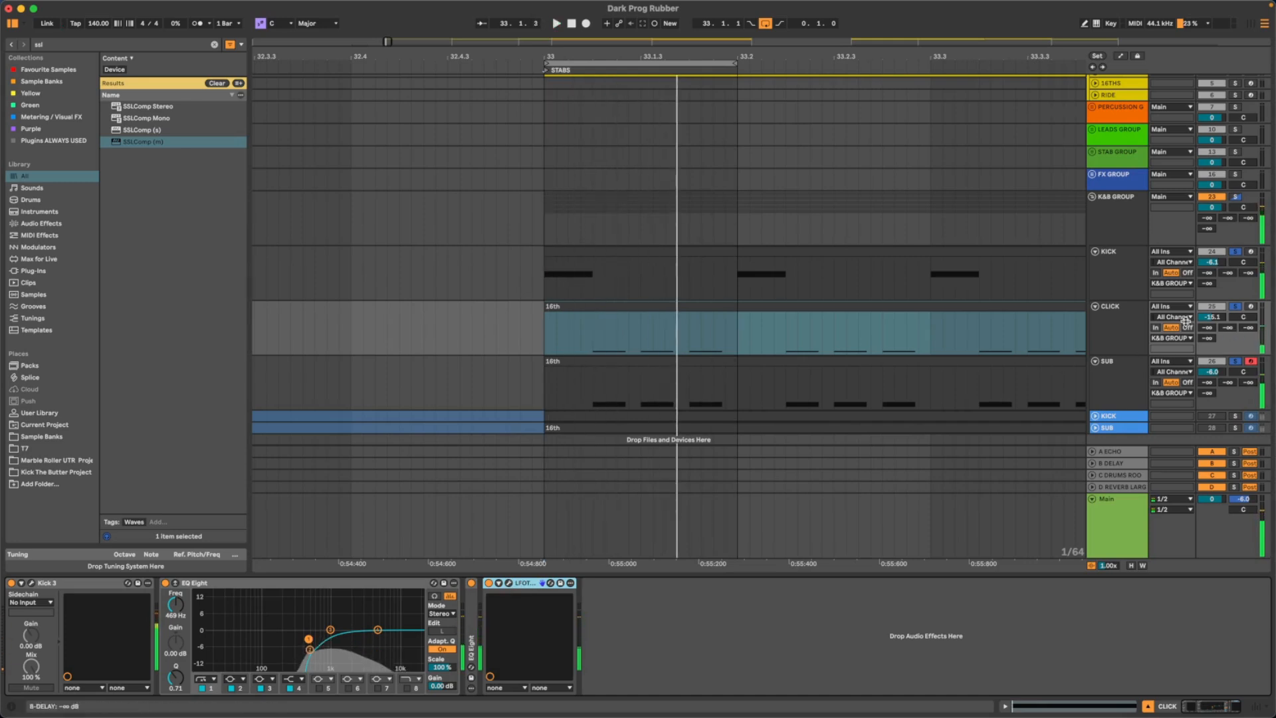
left_click(1219, 319)
left_click_drag(1225, 311, 1225, 362)
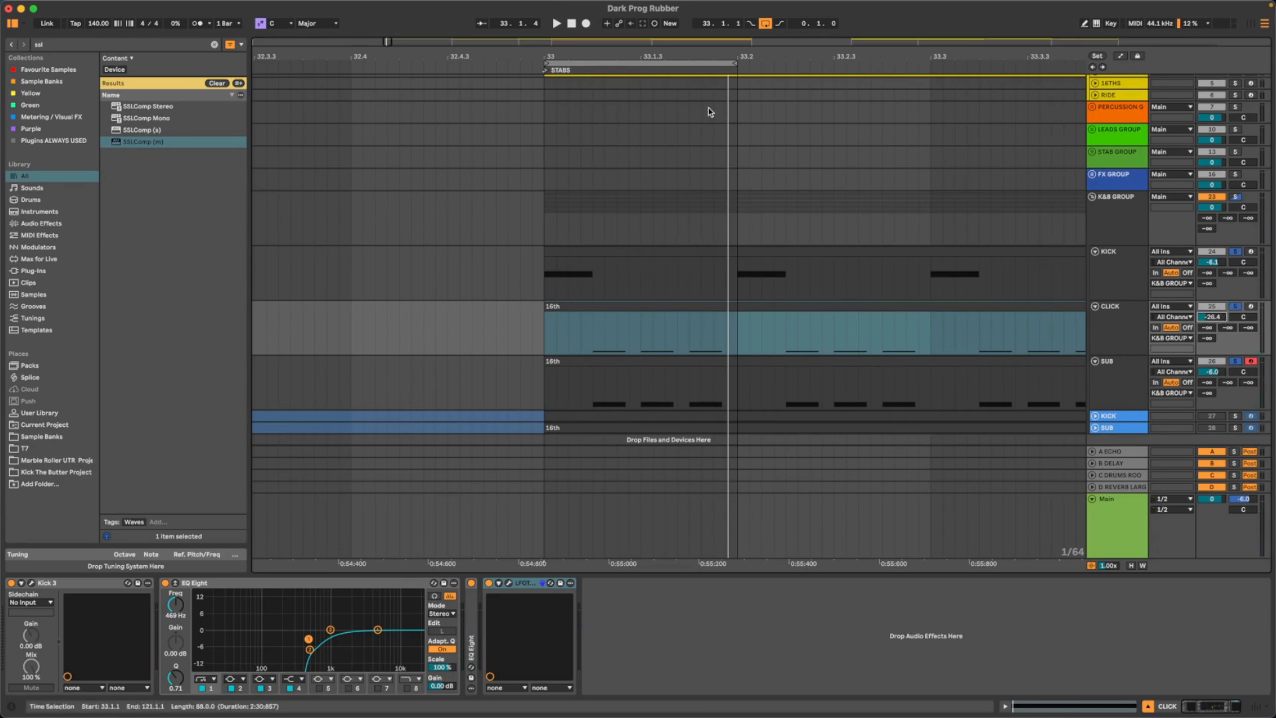
- Examine the full arrangement from INTRO to OUTRO and how the hat, percussion, KICK, CLICK and SUB clips are laid out
left_click_drag(758, 54, 761, 54)
scroll(632, 120, "right", 10)
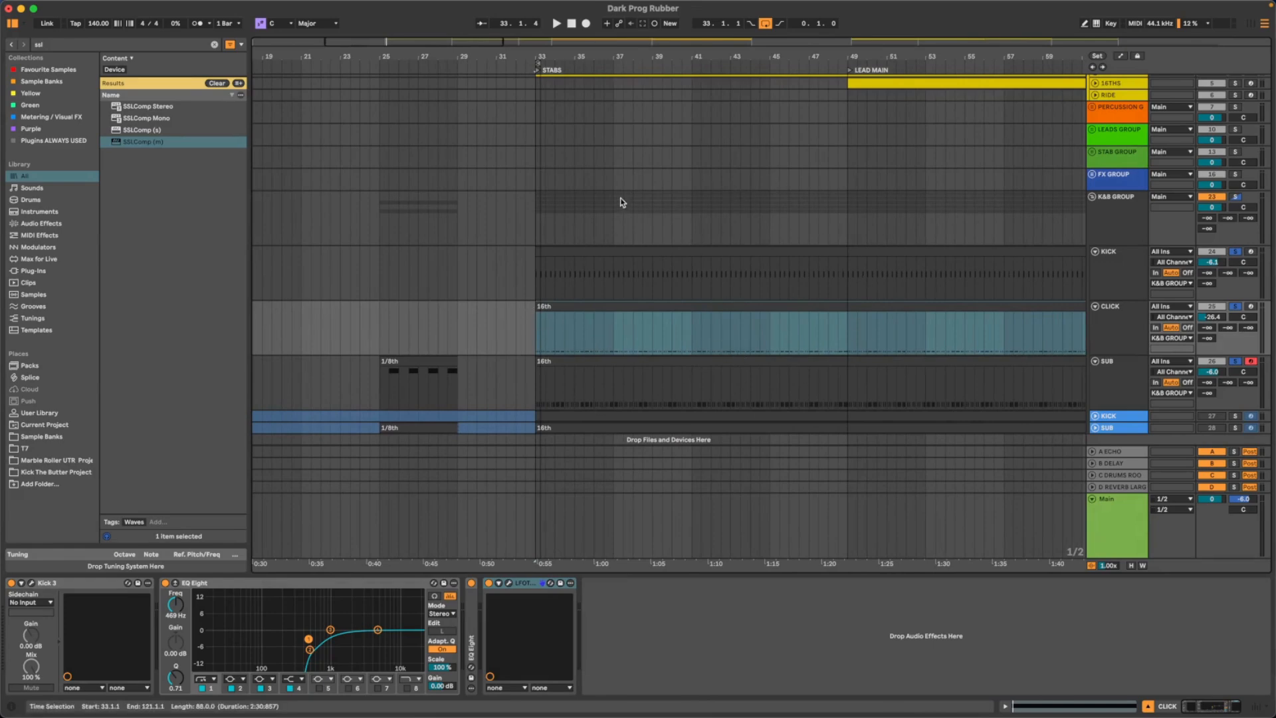
scroll(615, 200, "up", 3)
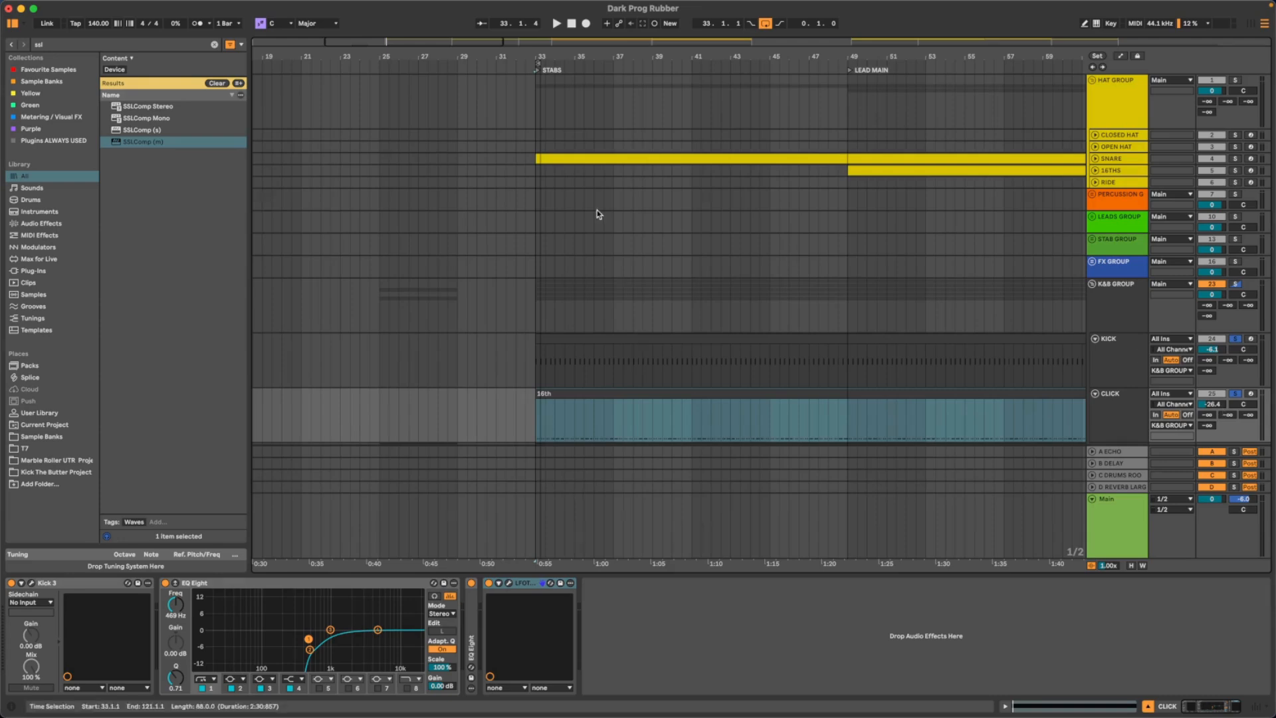
scroll(597, 211, "right", 10)
scroll(597, 209, "right", 10)
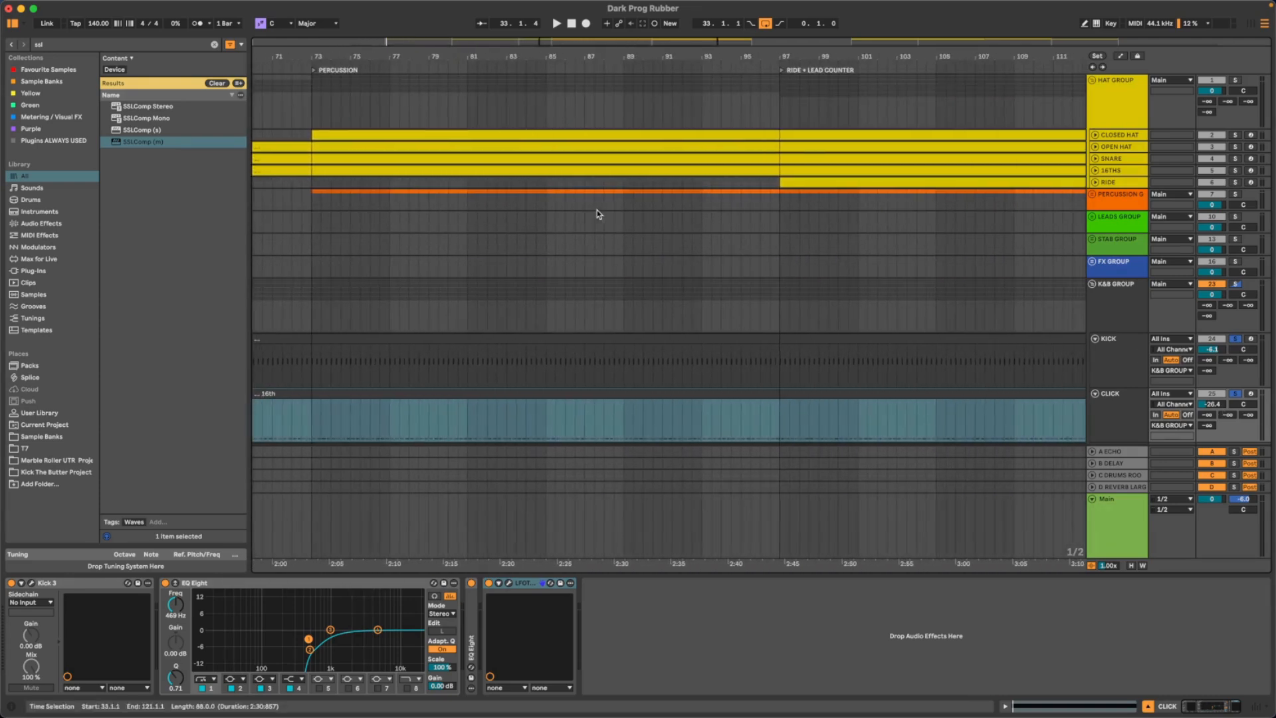
scroll(758, 345, "down", 1)
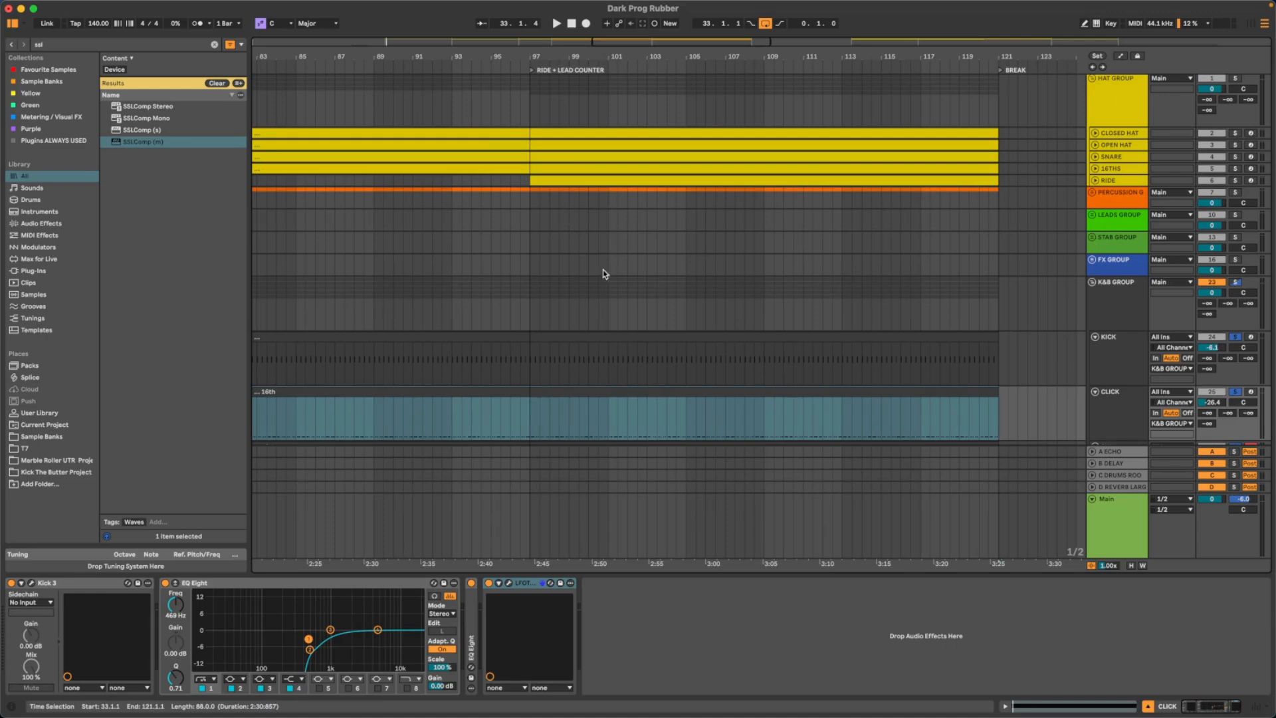
left_click_drag(524, 54, 524, 14)
scroll(612, 239, "up", 1)
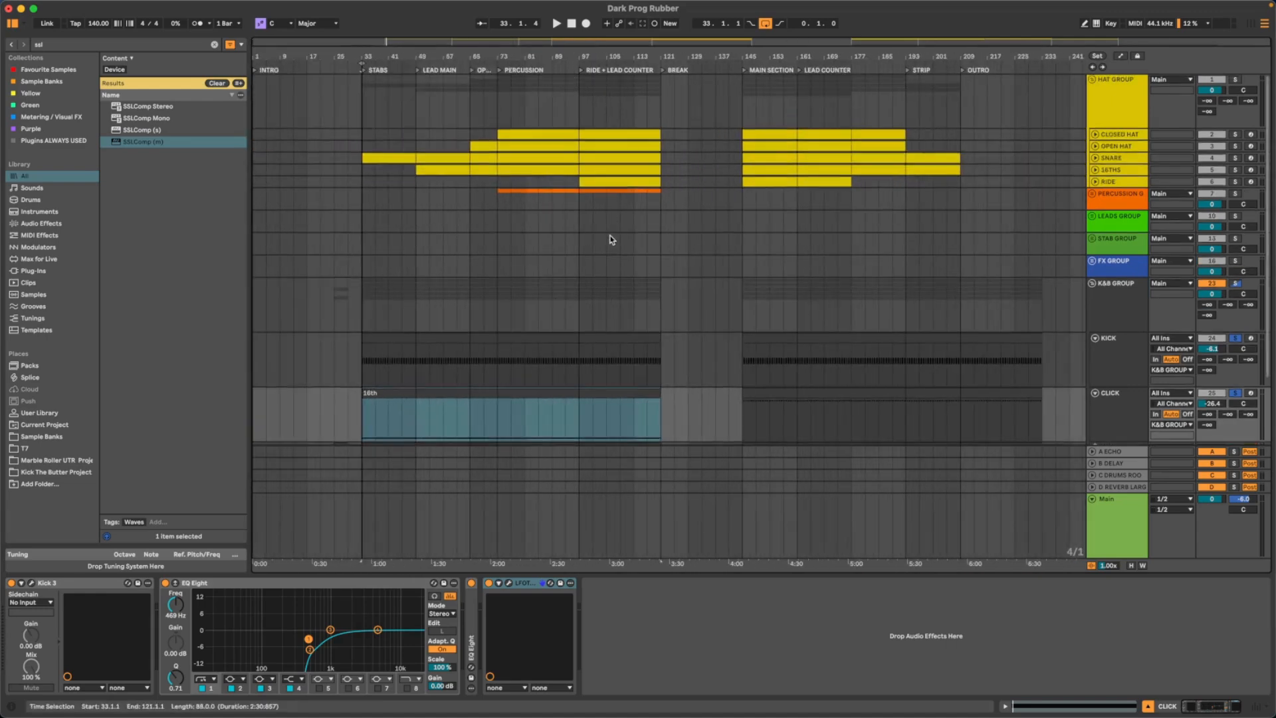
scroll(573, 324, "down", 2)
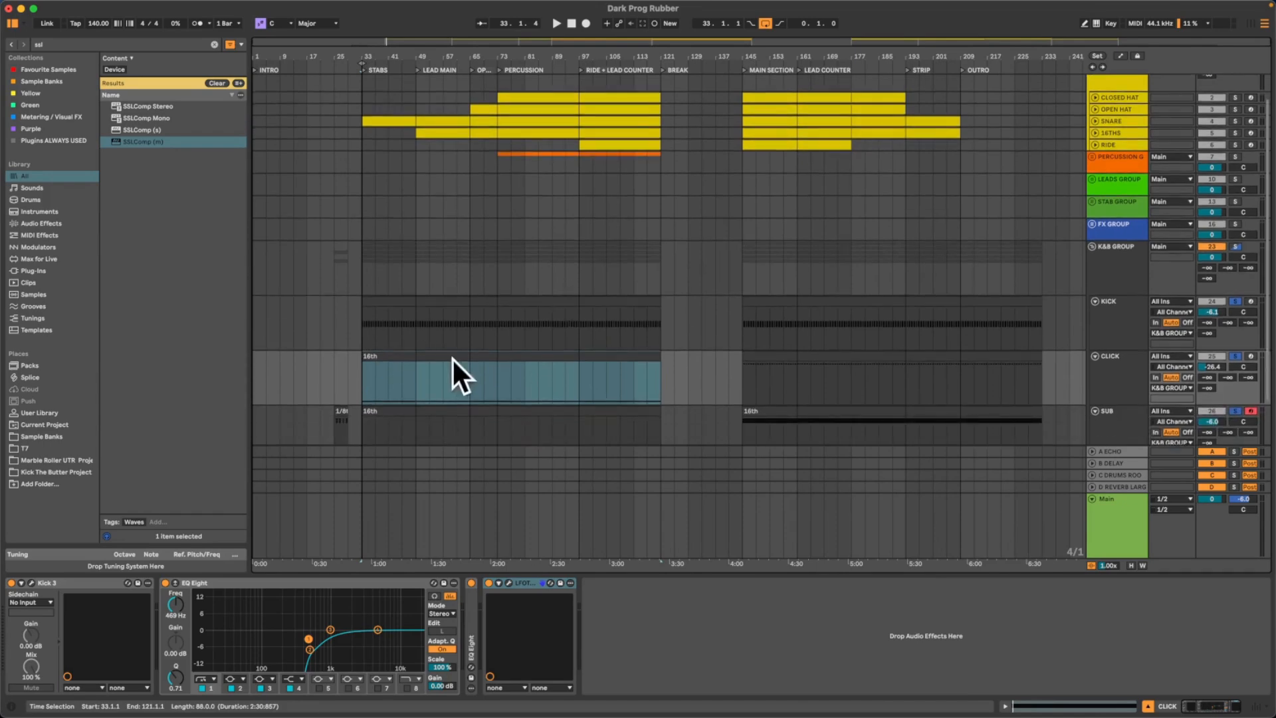
- Play the opening kick, click and sub notes together from bar 33, at the start of the STABS section
left_click(361, 369)
left_click_drag(365, 52, 377, 217)
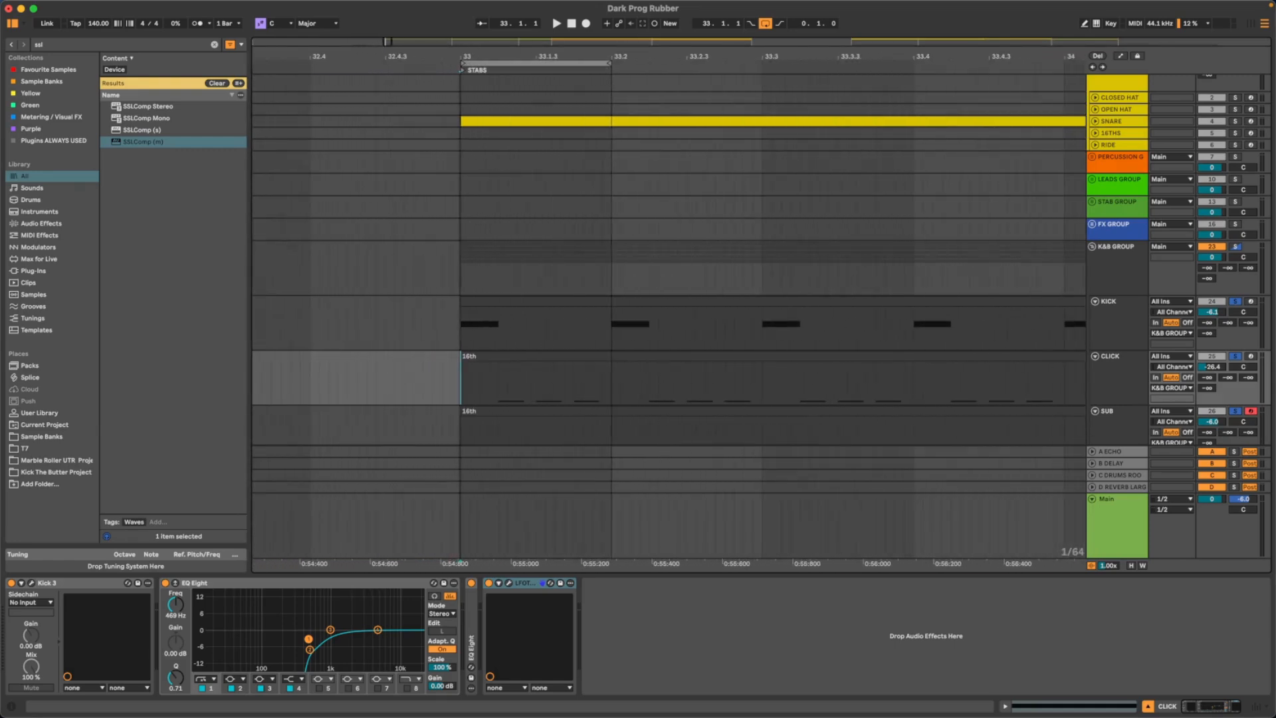
left_click_drag(459, 53, 461, 83)
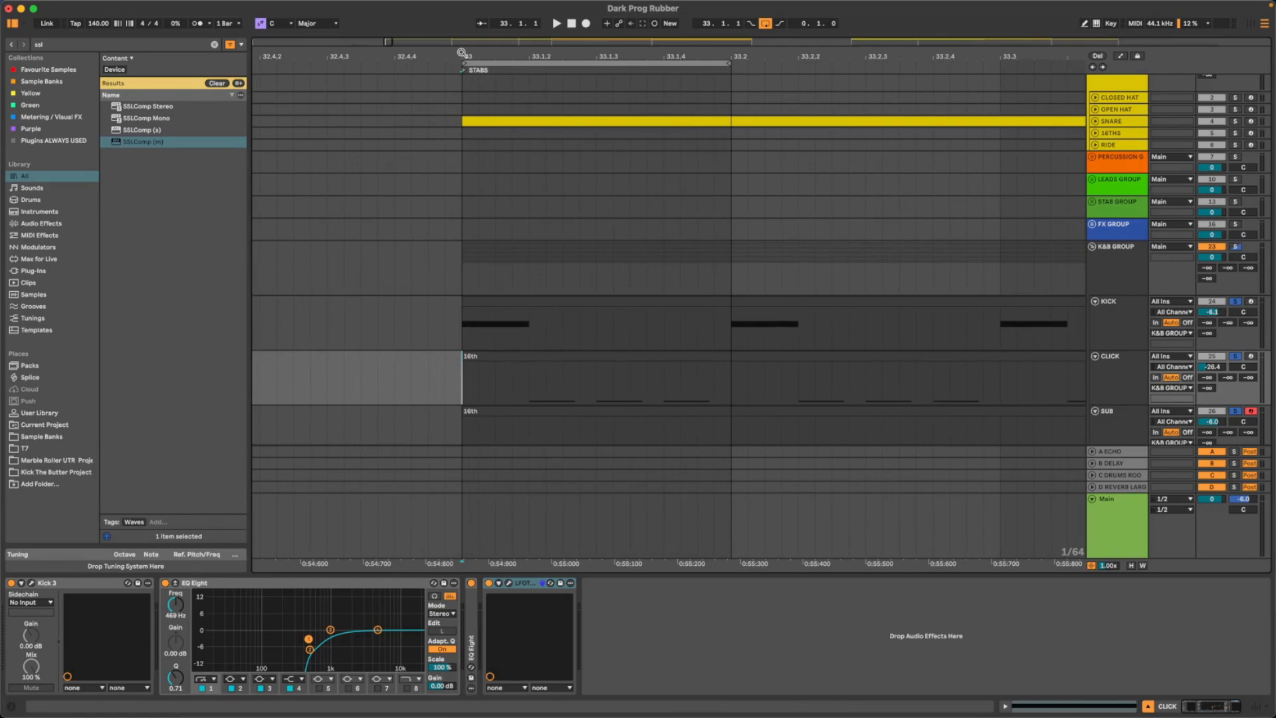
left_click_drag(463, 54, 448, 26)
key("space")
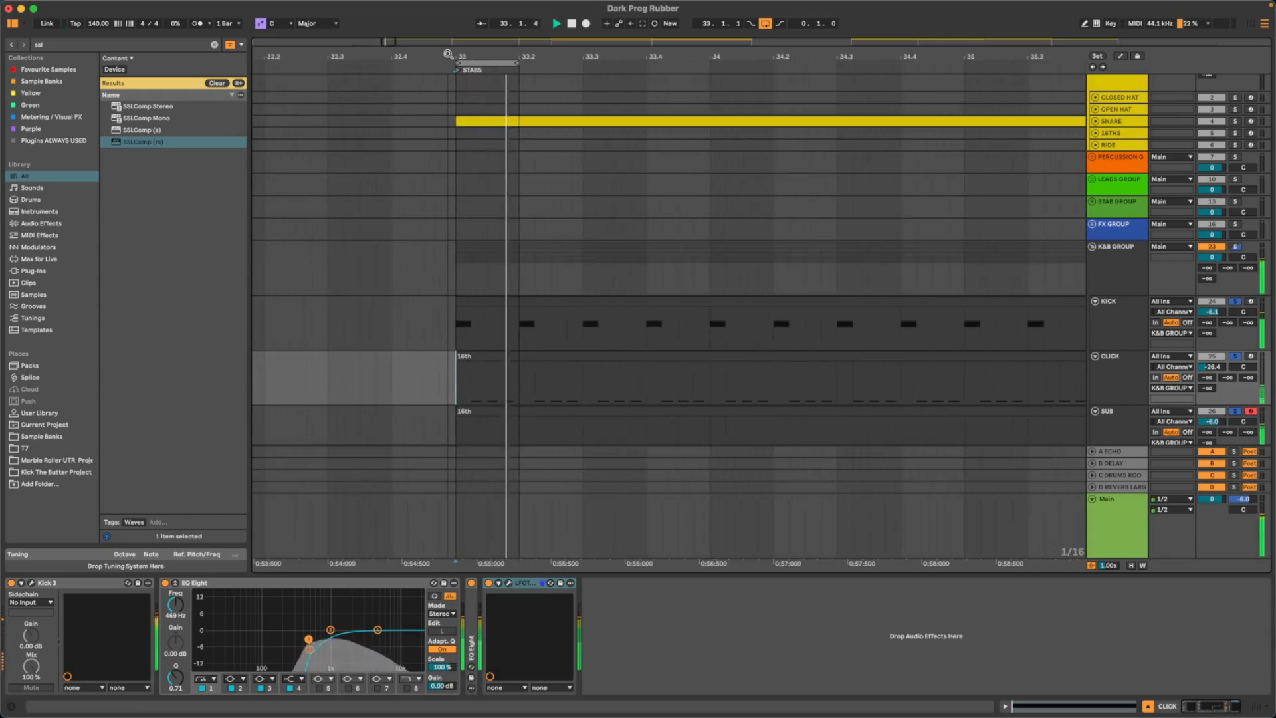
key("space")
- Open the K&B GROUP's occularScope for a waveform check and place its window over the middle of the arrangement
left_click(1123, 264)
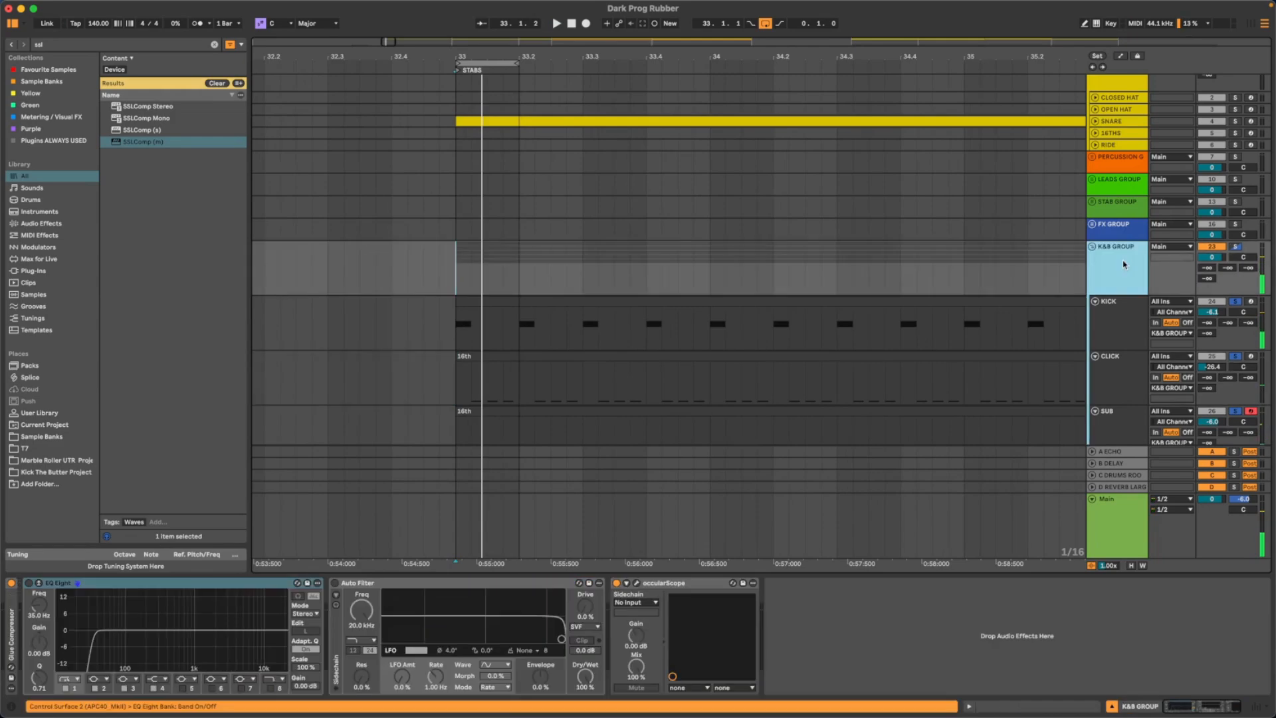
left_click(637, 583)
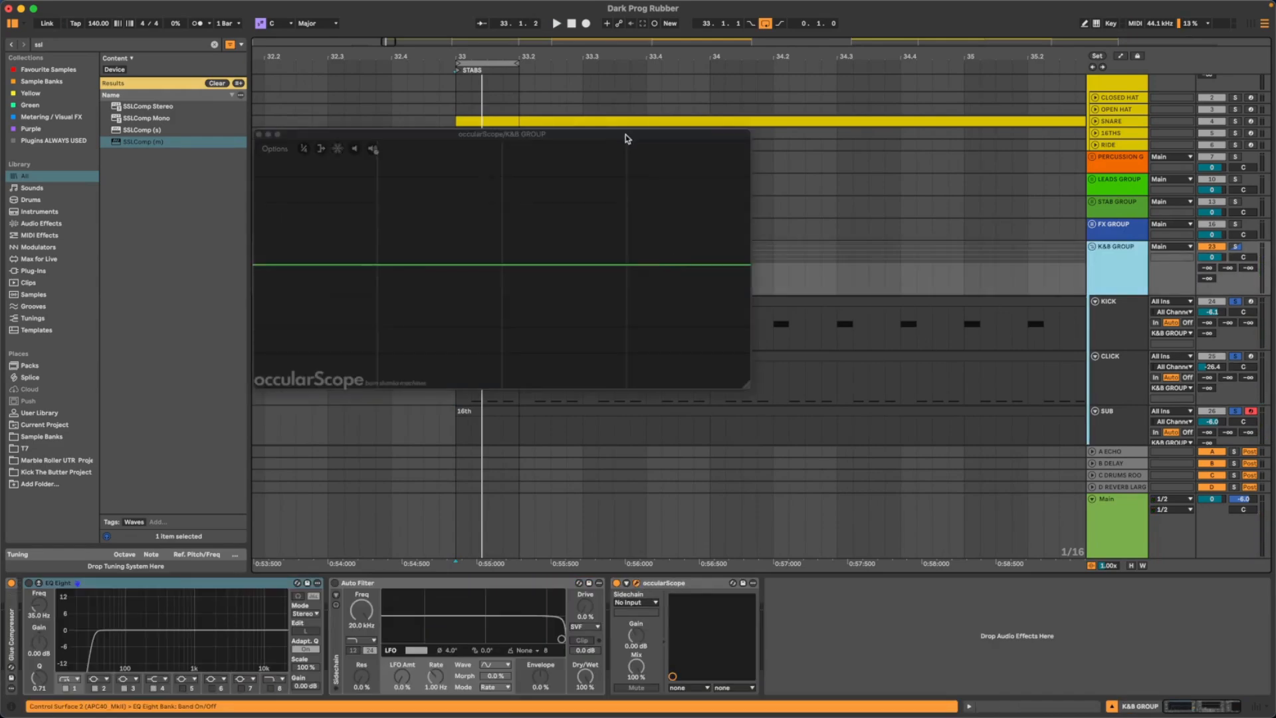
key("space")
left_click_drag(613, 130, 983, 262)
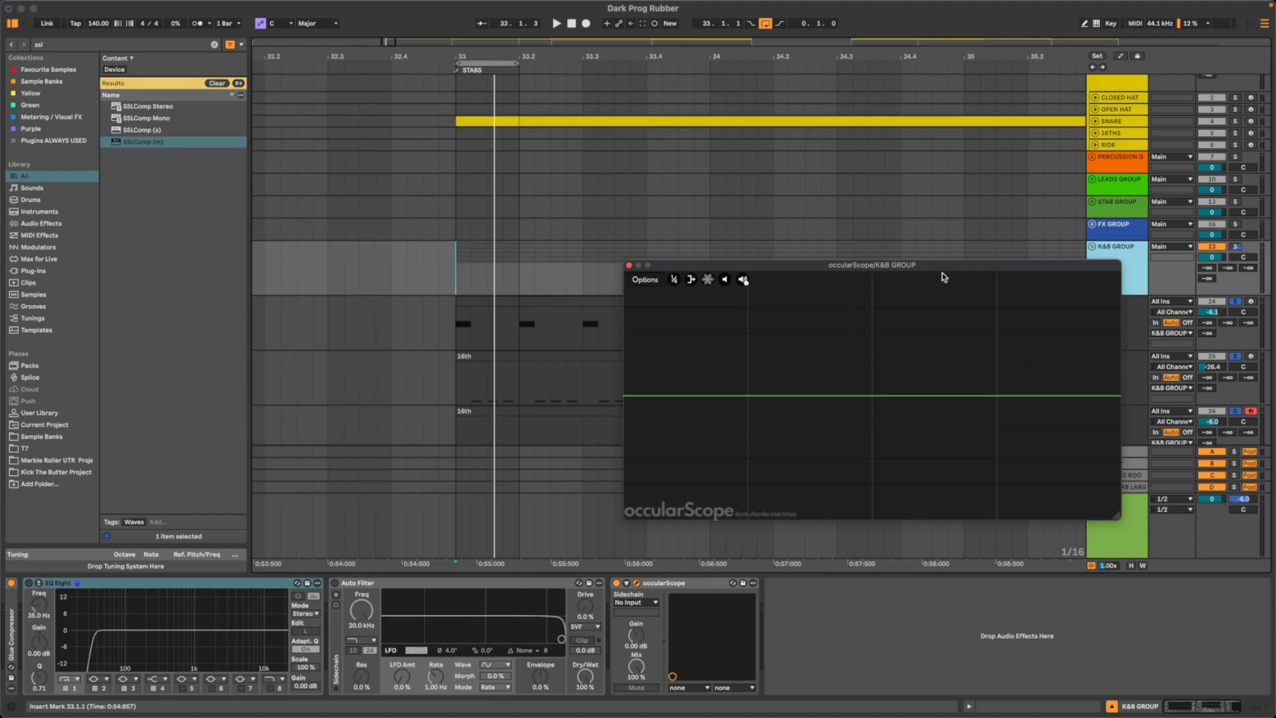
left_click_drag(936, 265, 775, 168)
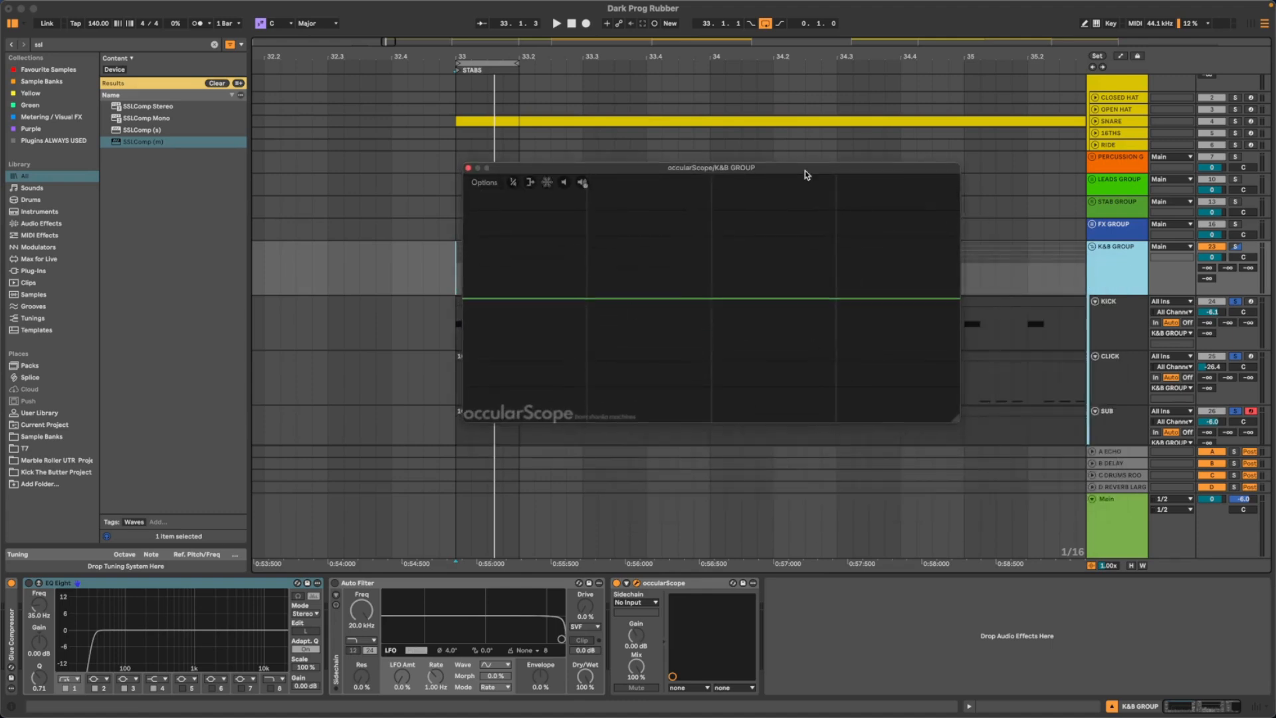
left_click_drag(657, 166, 593, 156)
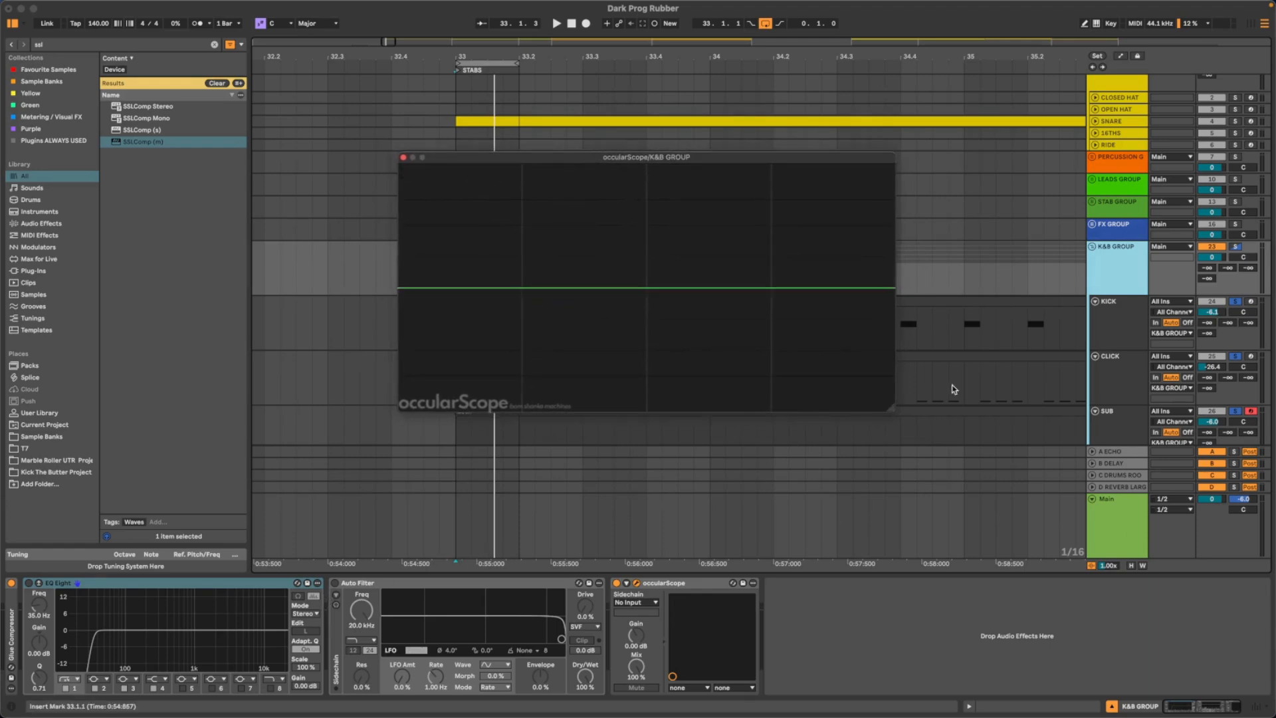
mouse_move(702, 170)
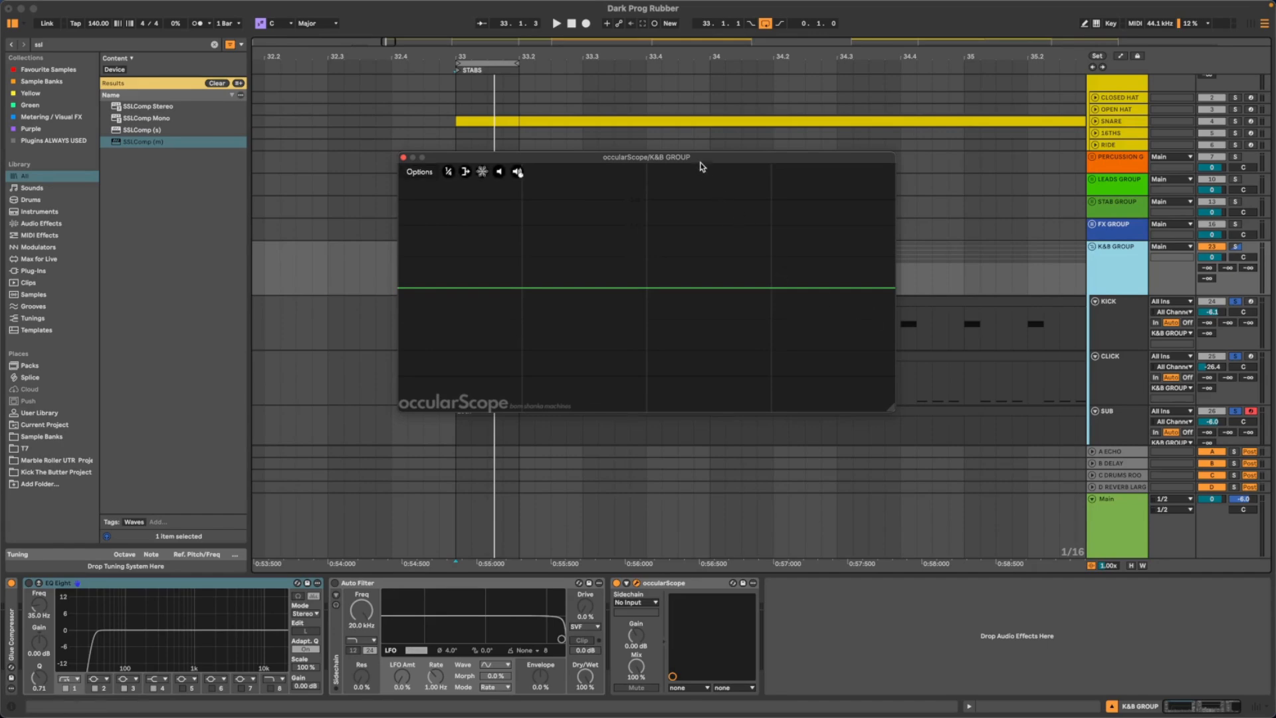
left_click_drag(699, 160, 702, 163)
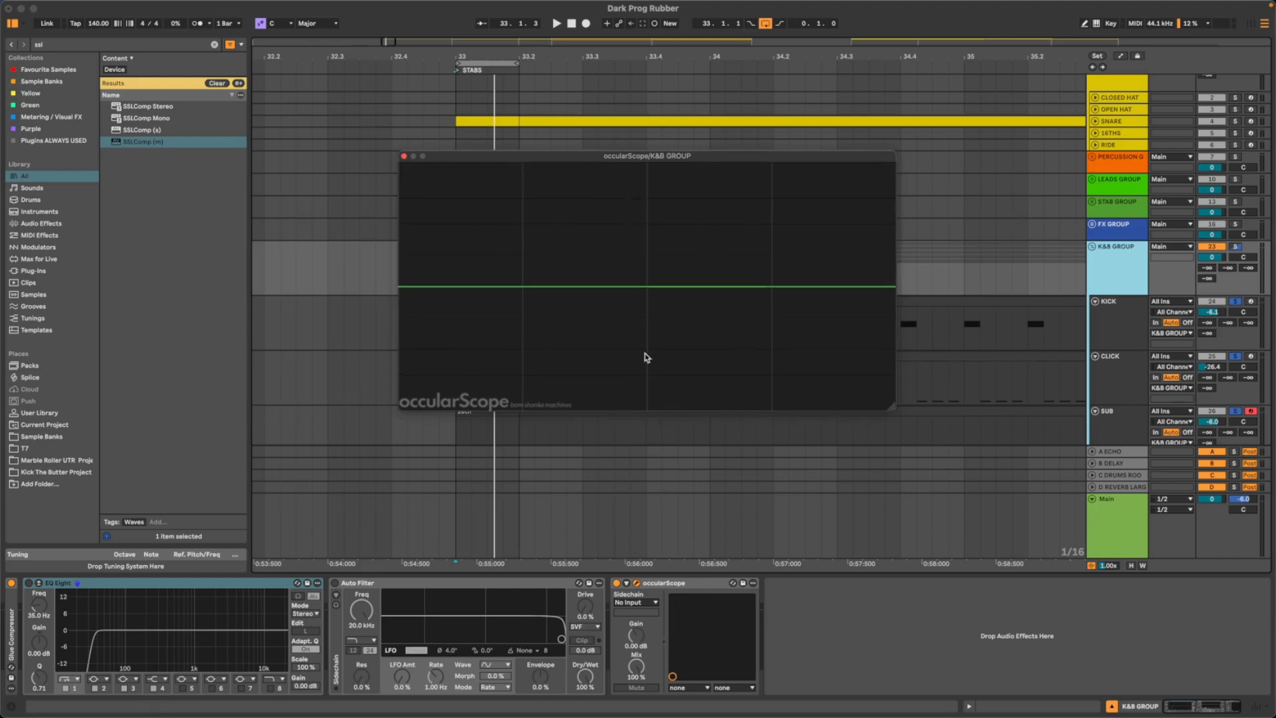
- Open the SUB track's first FF Saturn and its Serum 2 synth, and arrange both plugin windows side by side
left_click(1123, 416)
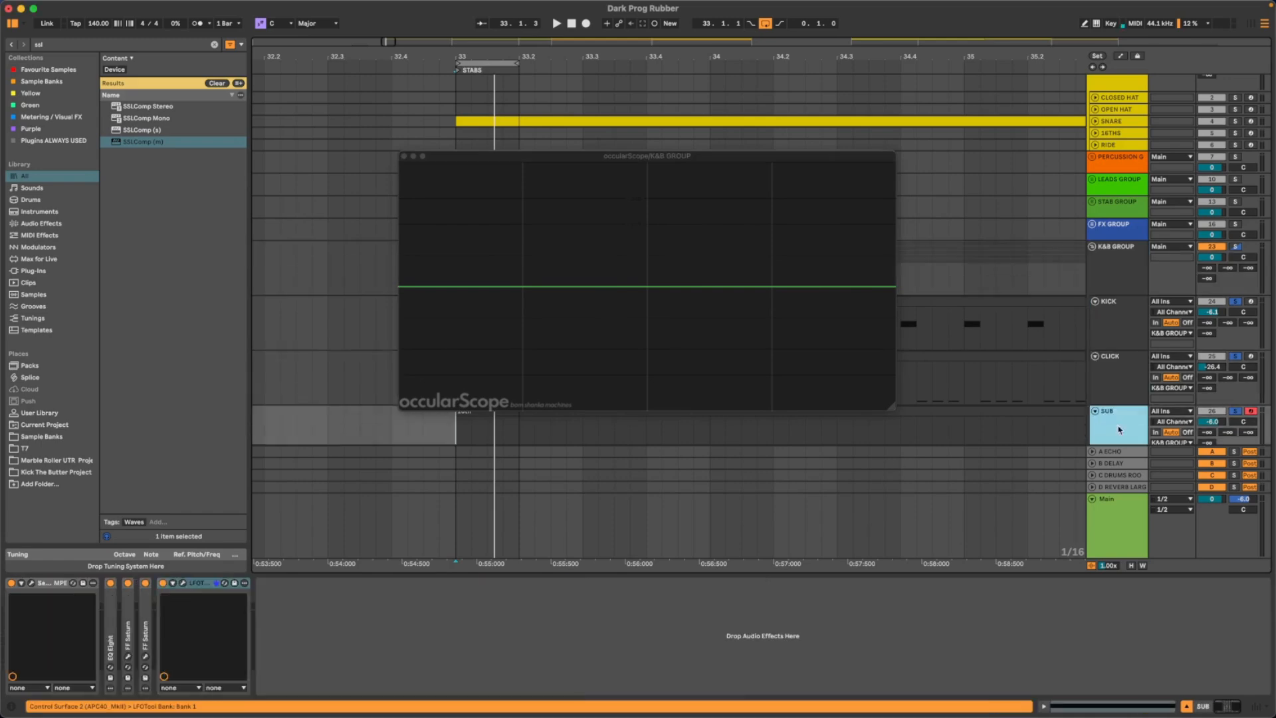
double_click(130, 601)
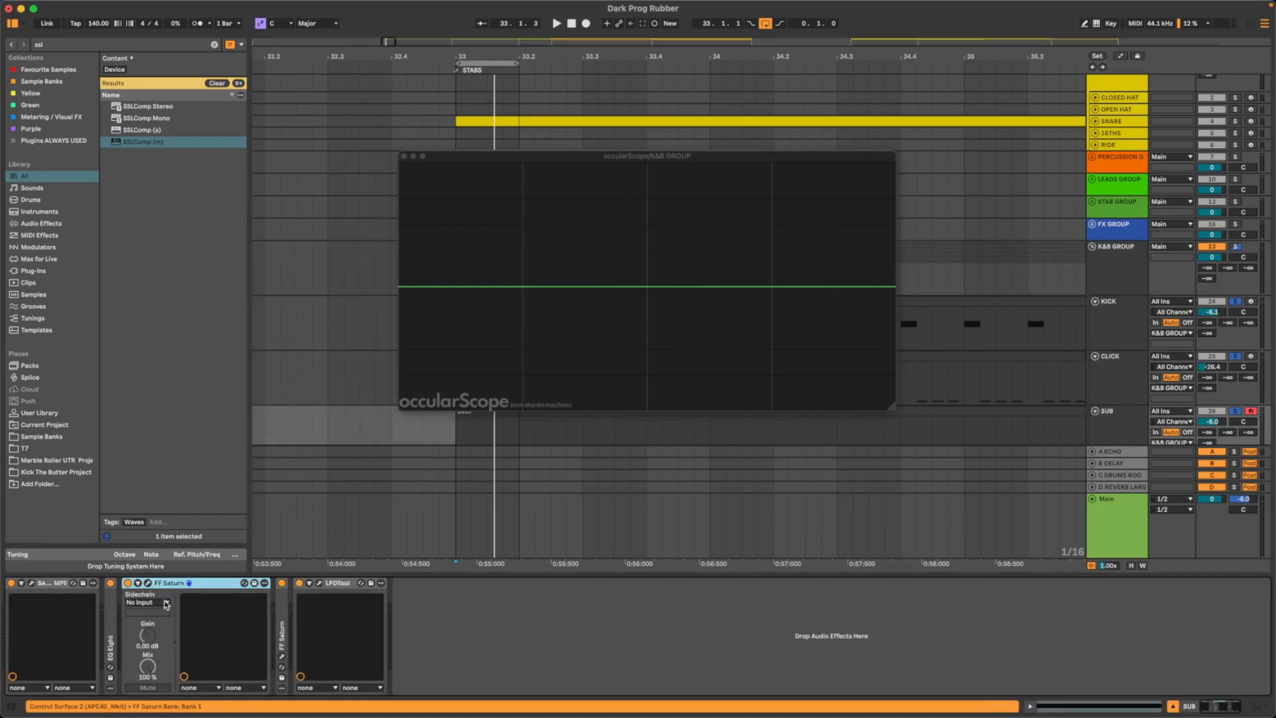
left_click(148, 583)
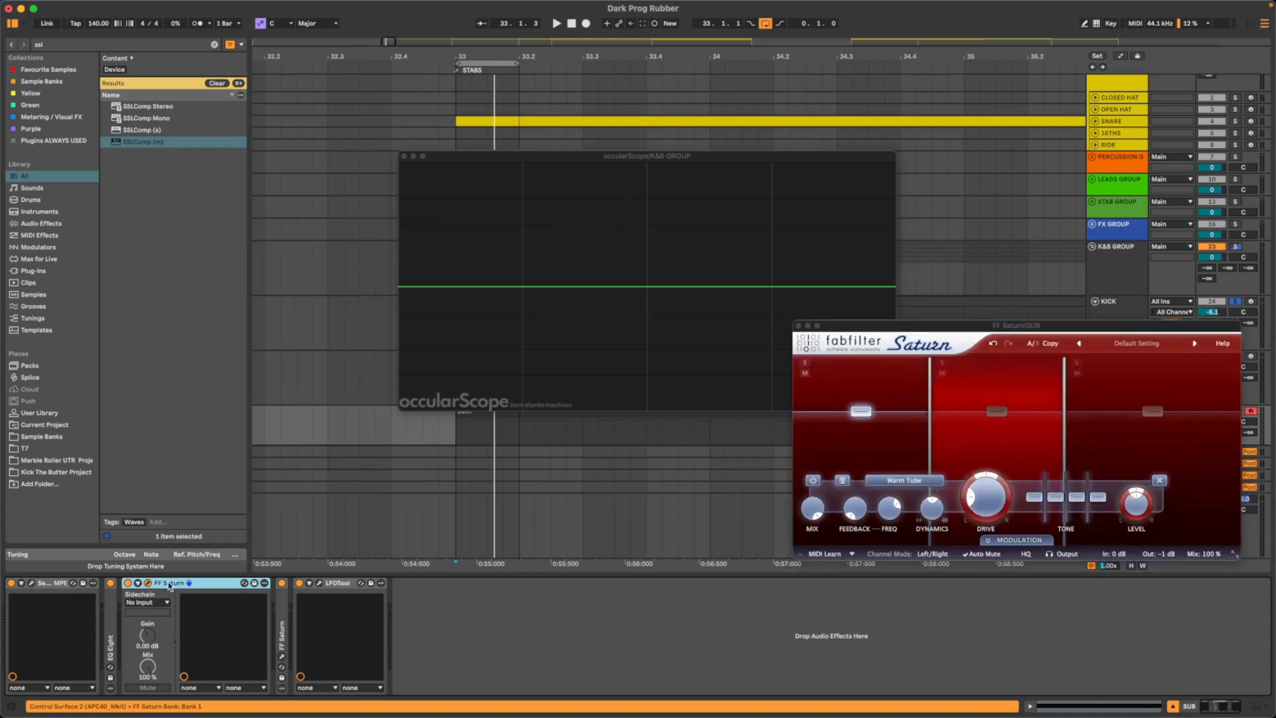
left_click(31, 583)
left_click_drag(561, 75, 378, 125)
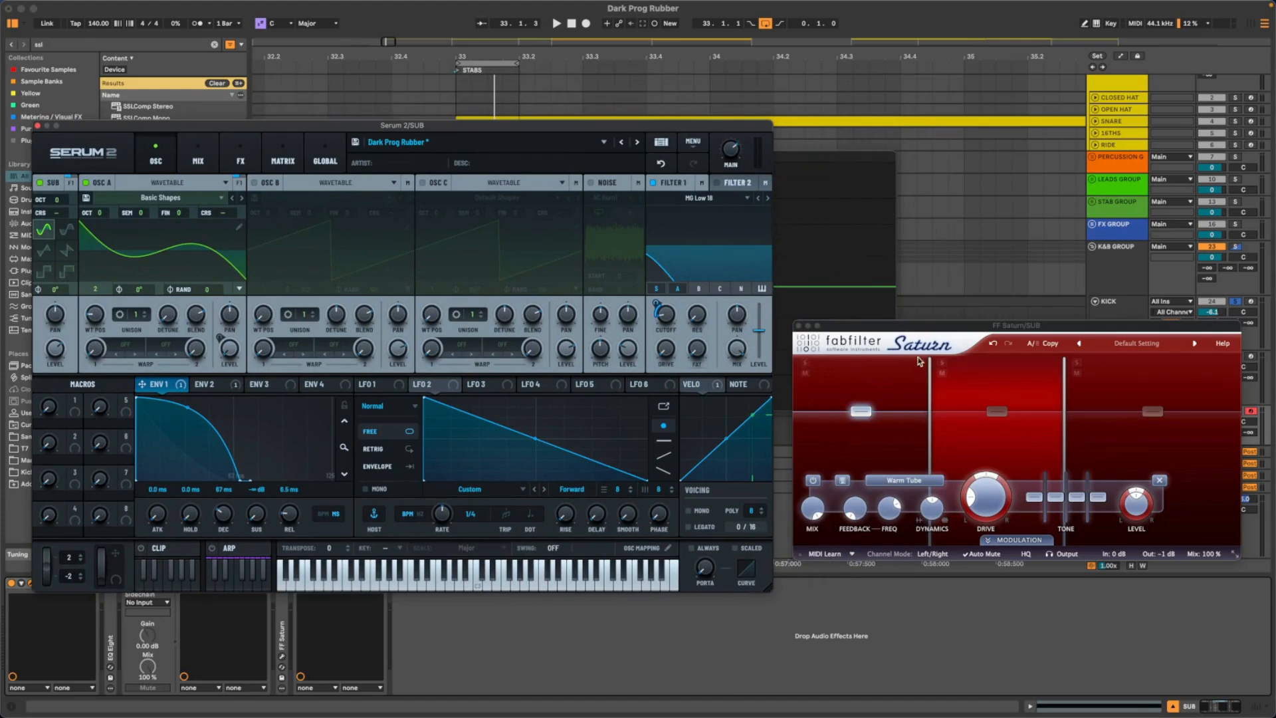
left_click_drag(932, 329, 919, 441)
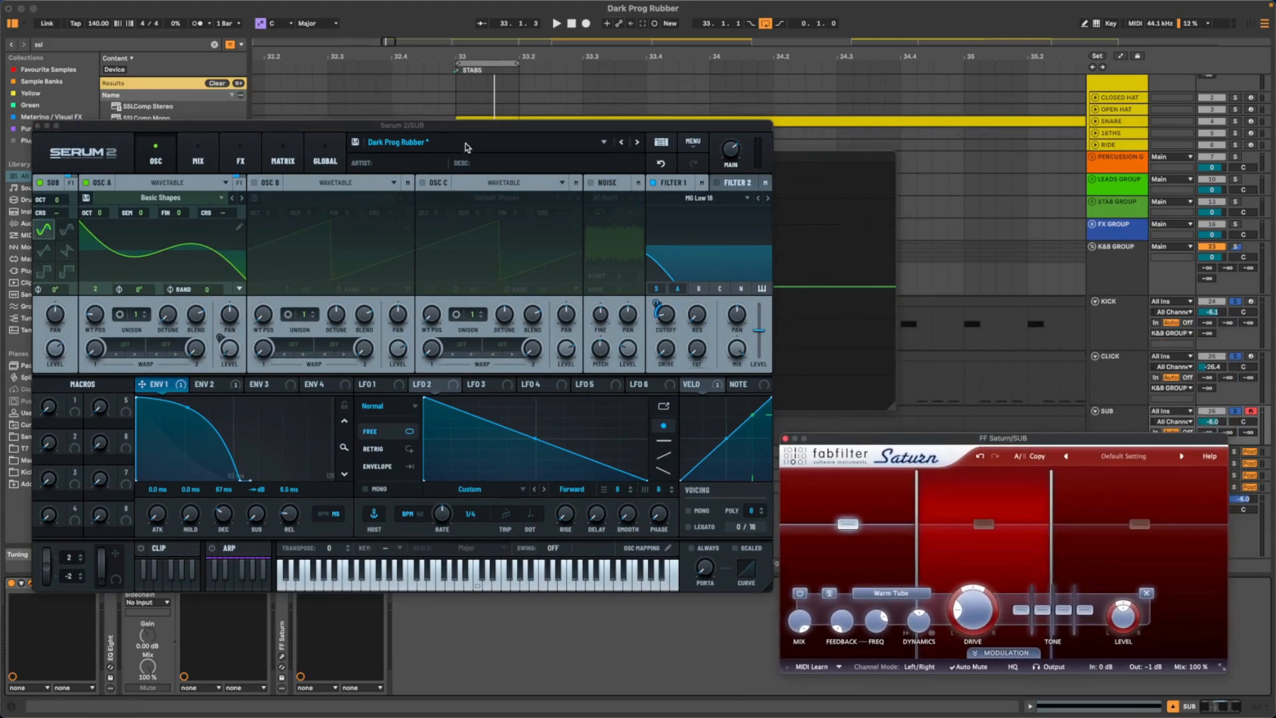
left_click_drag(469, 126, 446, 126)
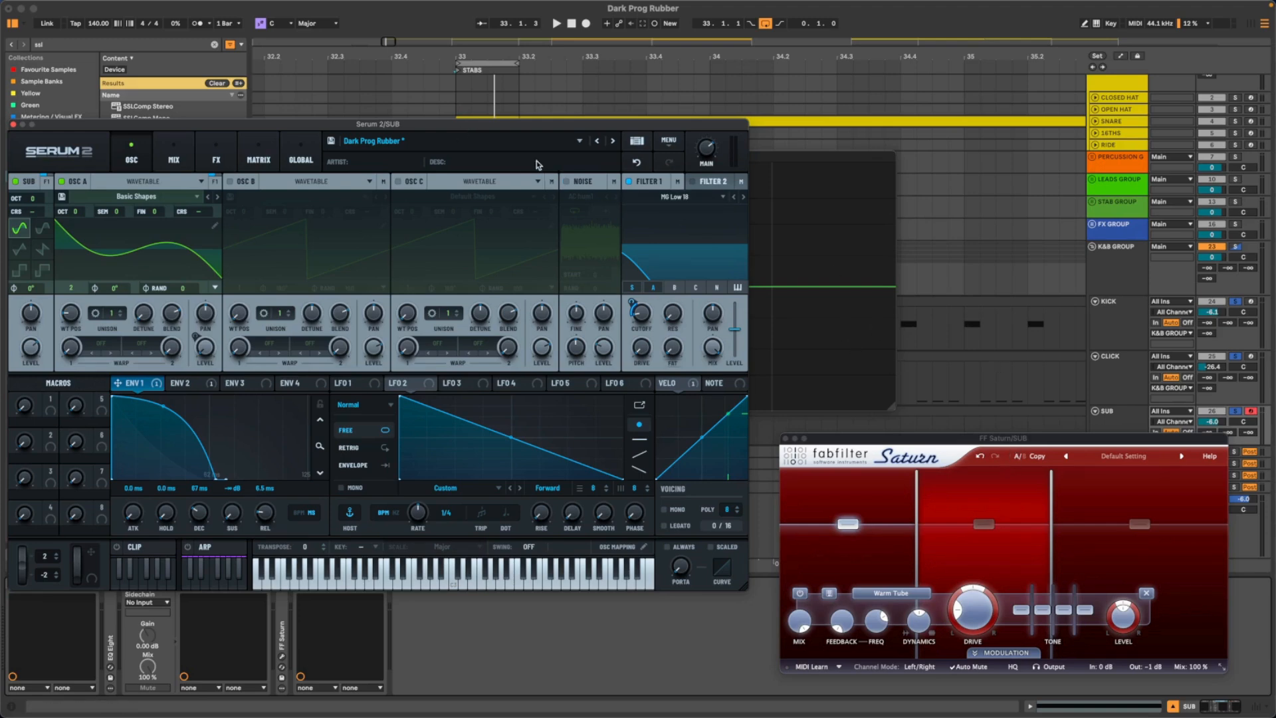
left_click_drag(417, 126, 567, 174)
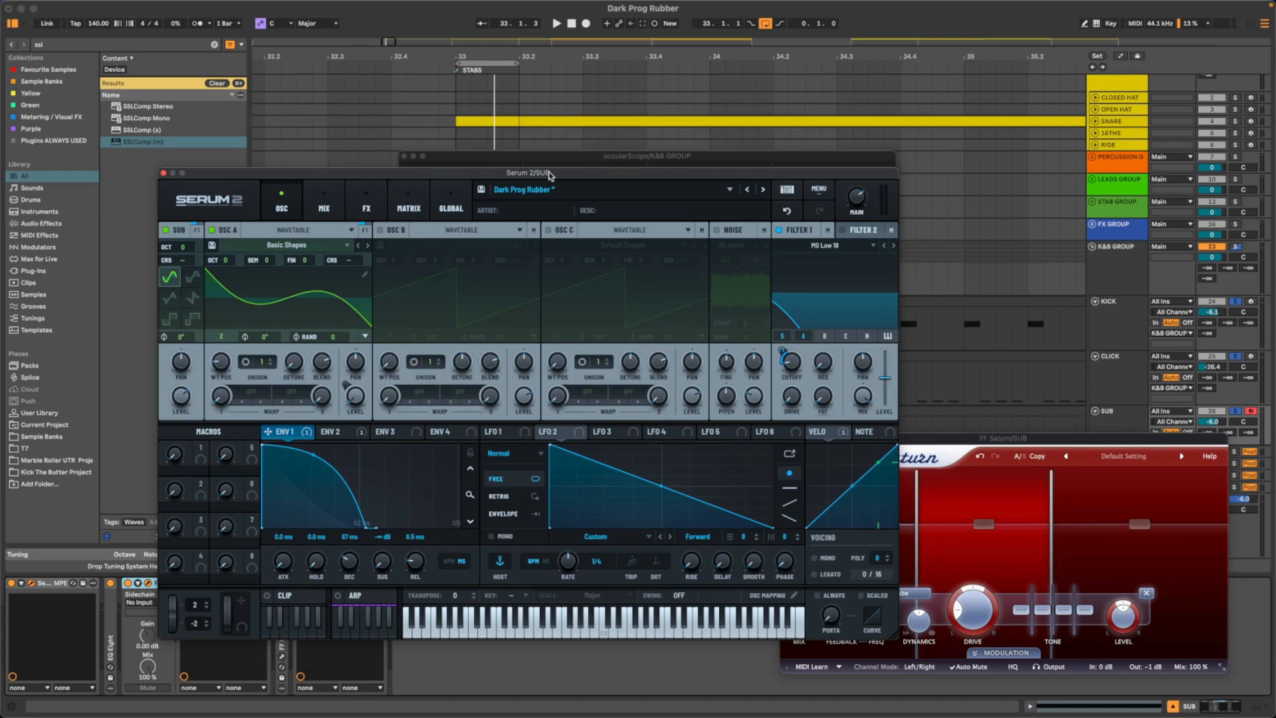
left_click_drag(550, 175, 587, 176)
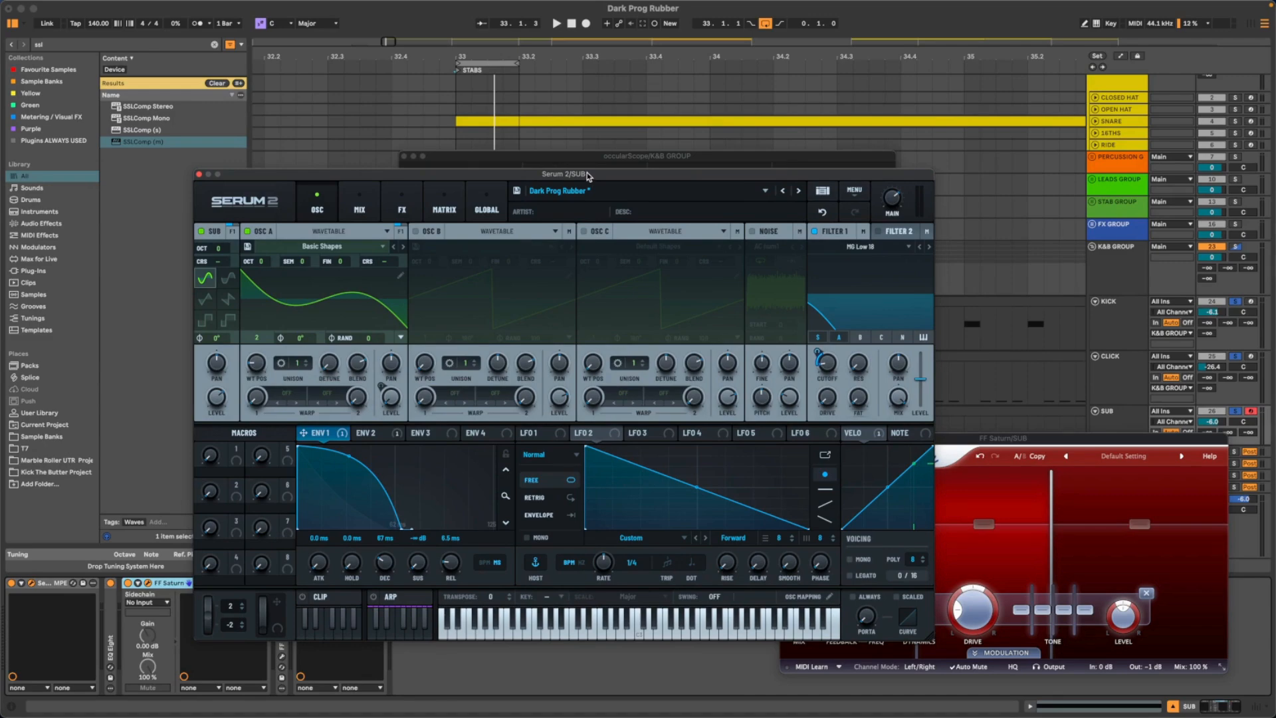
left_click_drag(588, 176, 656, 185)
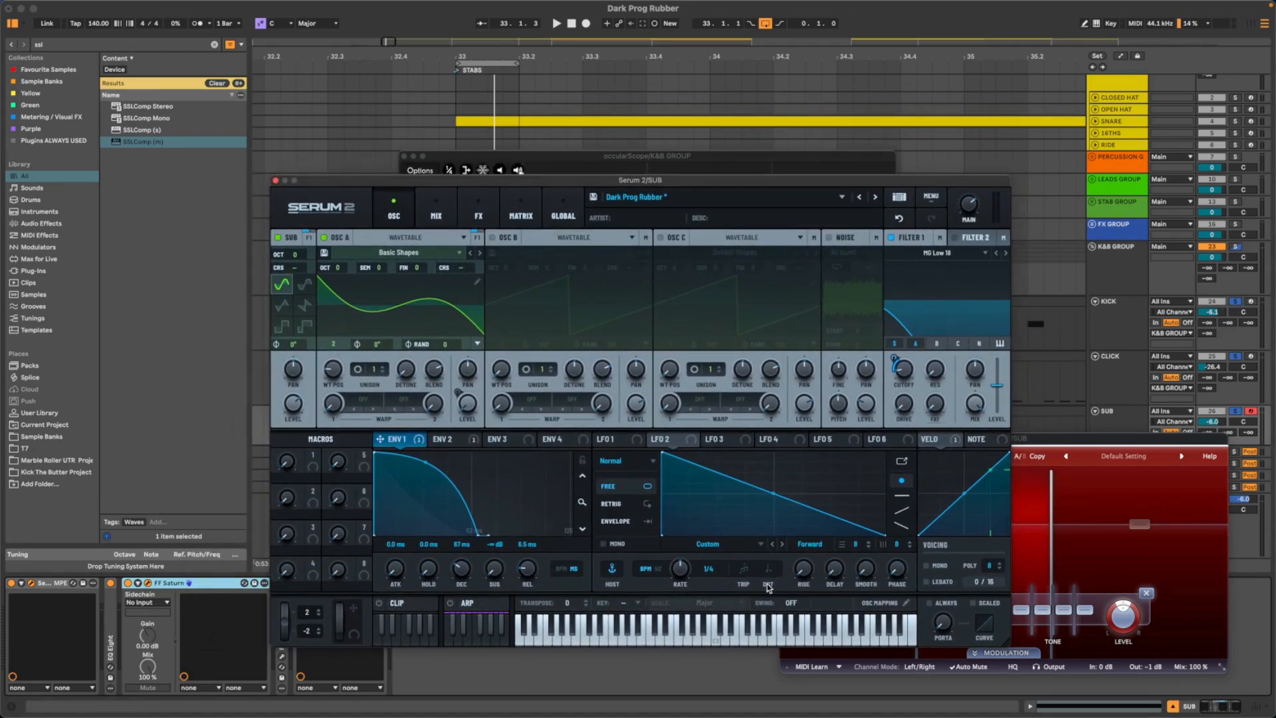